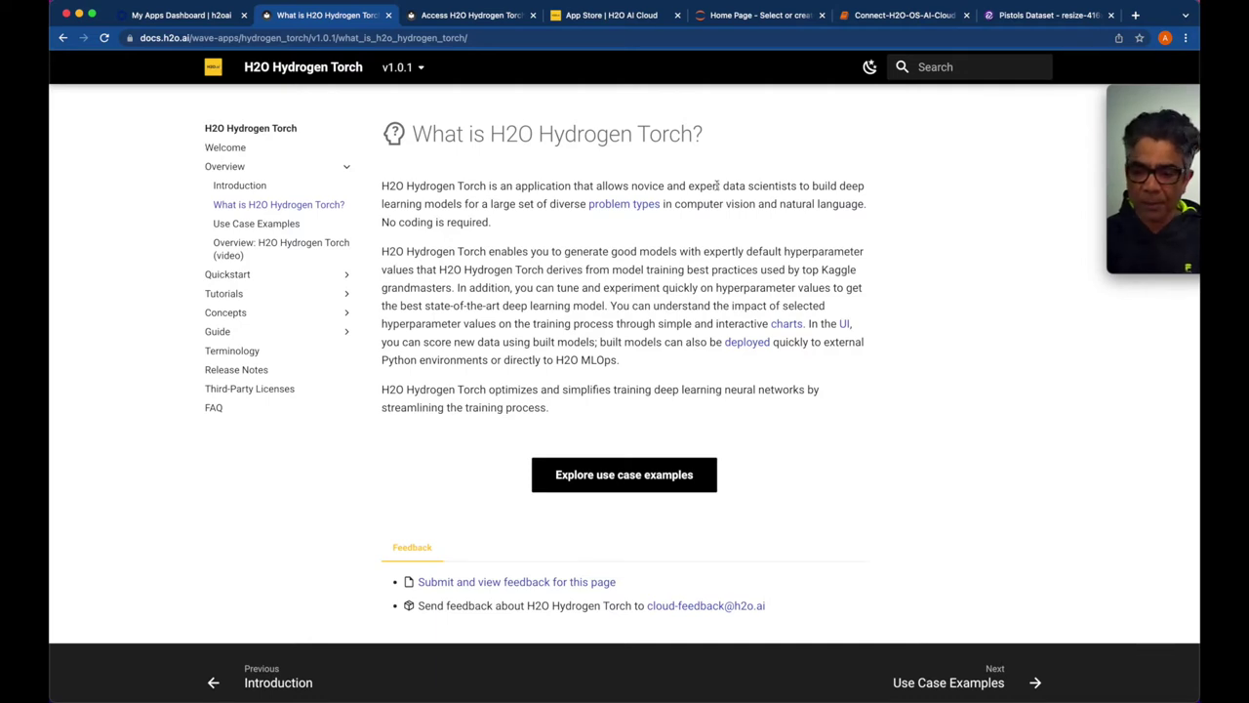
Open the Hydrogen Torch use case examples and read through the image and text problem types
{"action": "left_click", "coordinate": [633, 474]}
{"action": "scroll", "coordinate": [632, 475], "scroll_direction": "down", "scroll_amount": 3}
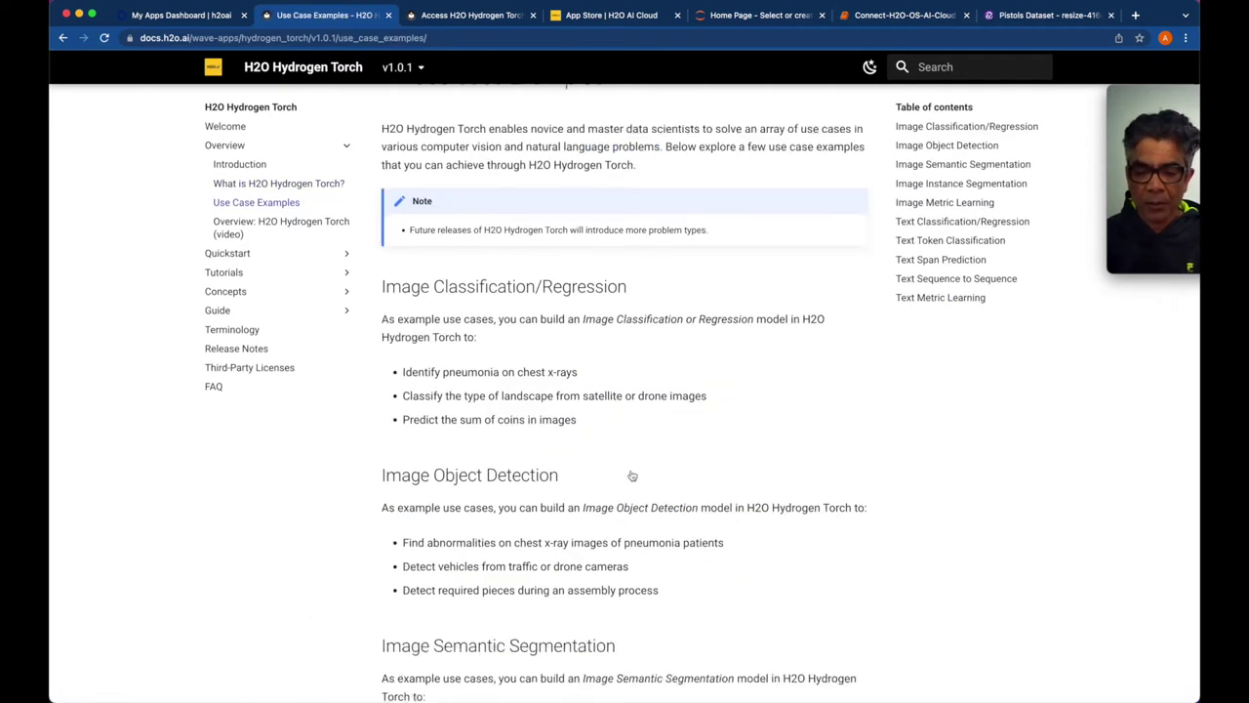
{"action": "scroll", "coordinate": [633, 475], "scroll_direction": "up", "scroll_amount": 3}
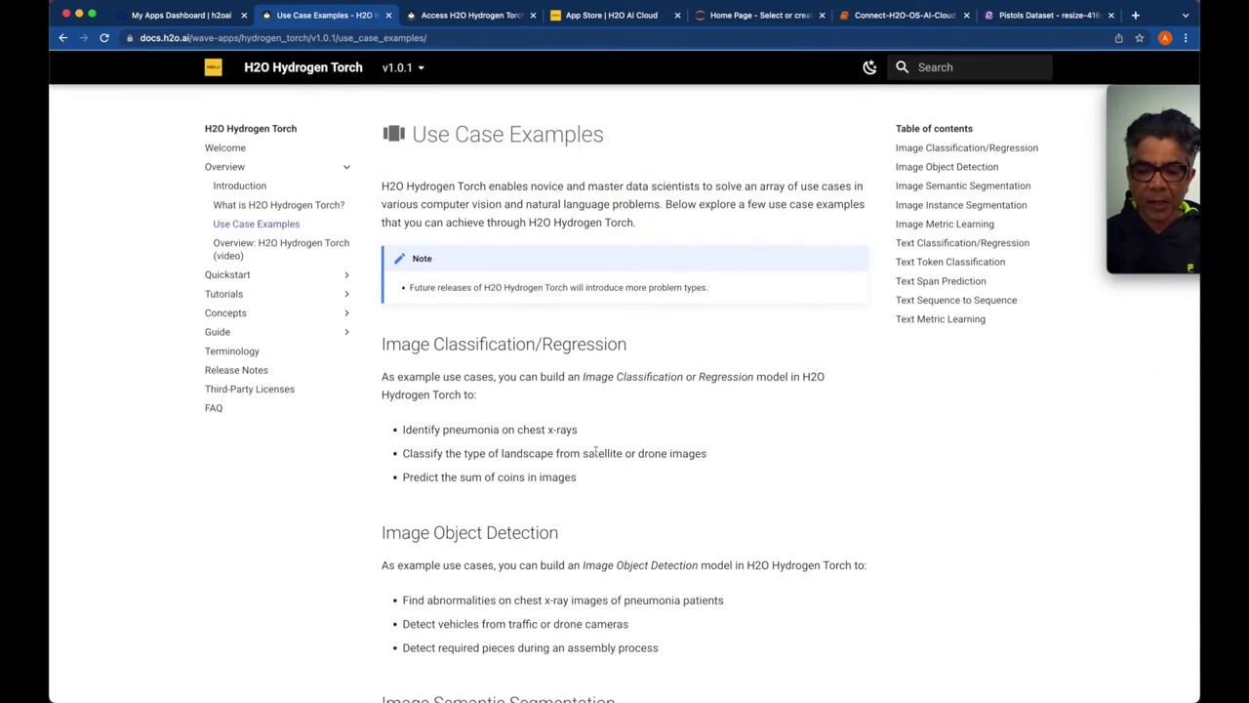
{"action": "scroll", "coordinate": [648, 466], "scroll_direction": "down", "scroll_amount": 6}
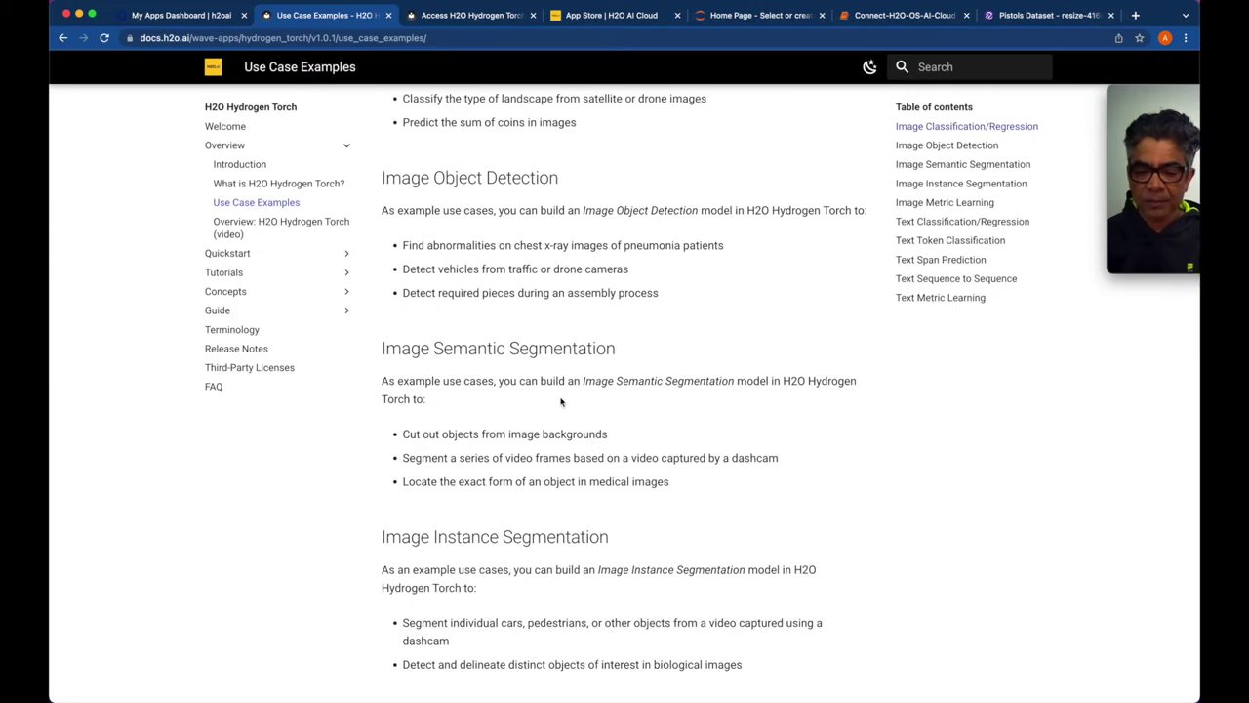
{"action": "scroll", "coordinate": [561, 401], "scroll_direction": "down", "scroll_amount": 2}
{"action": "scroll", "coordinate": [561, 398], "scroll_direction": "down", "scroll_amount": 2}
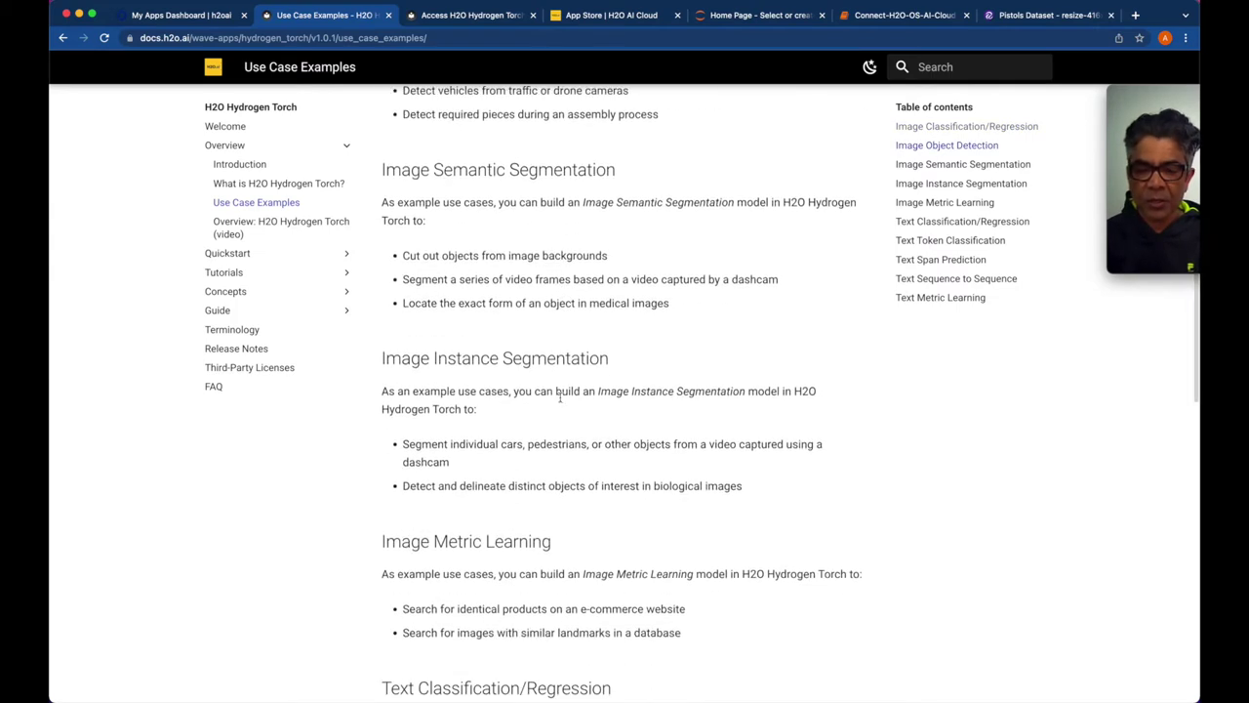
{"action": "scroll", "coordinate": [504, 390], "scroll_direction": "down", "scroll_amount": 2}
{"action": "scroll", "coordinate": [504, 391], "scroll_direction": "down", "scroll_amount": 2}
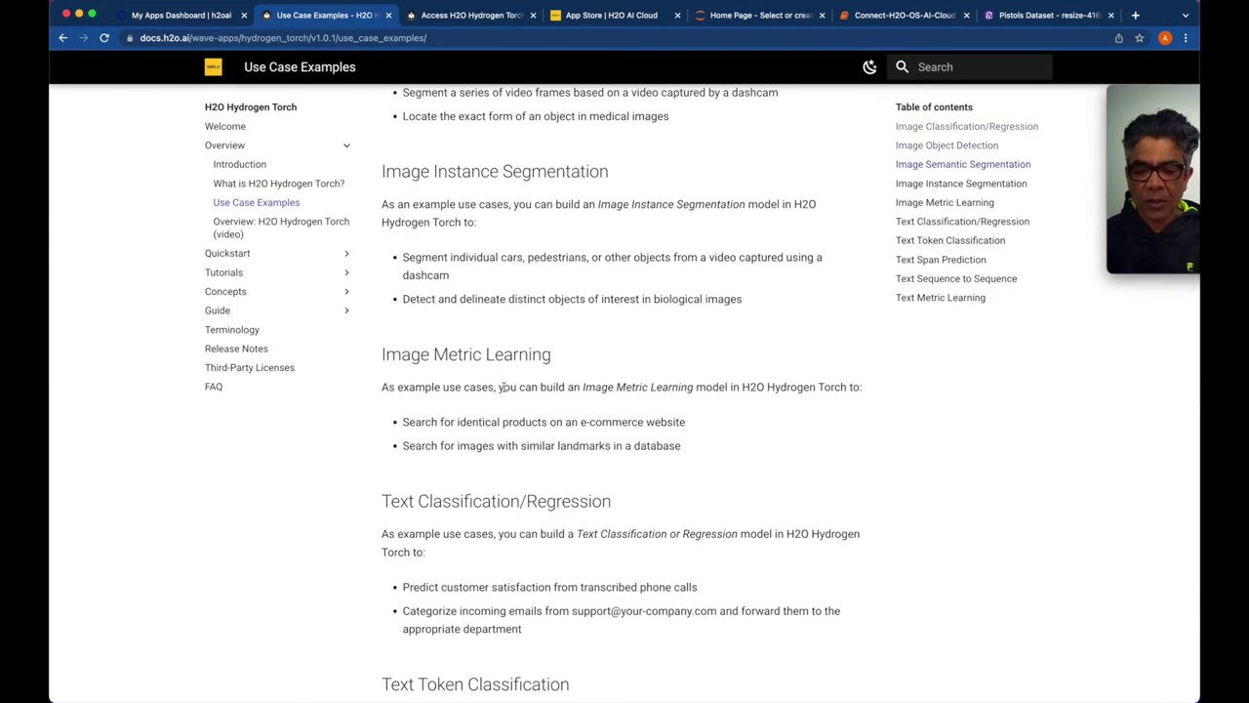
{"action": "scroll", "coordinate": [505, 390], "scroll_direction": "down", "scroll_amount": 5}
{"action": "scroll", "coordinate": [504, 390], "scroll_direction": "up", "scroll_amount": 15}
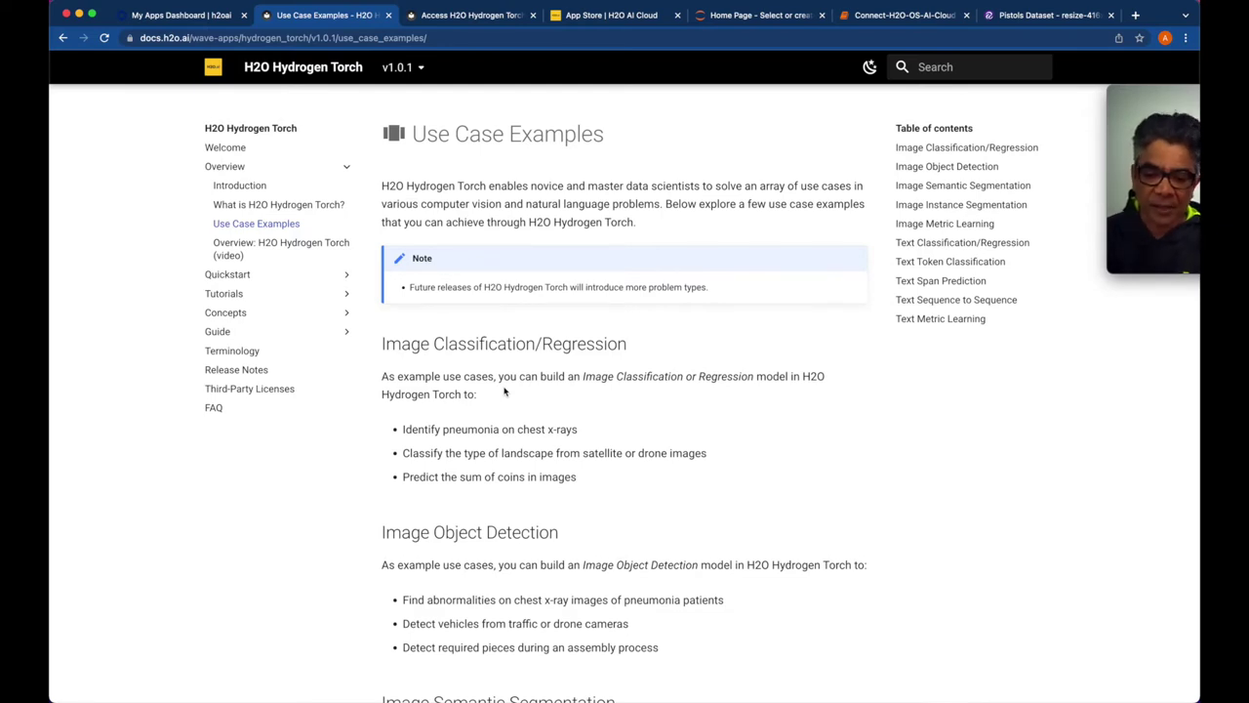
Open the Hydrogen Torch overview video page and the Quickstart page on accessing Hydrogen Torch, and read its access steps
{"action": "scroll", "coordinate": [320, 203], "scroll_direction": "down", "scroll_amount": 1}
{"action": "left_click", "coordinate": [276, 223]}
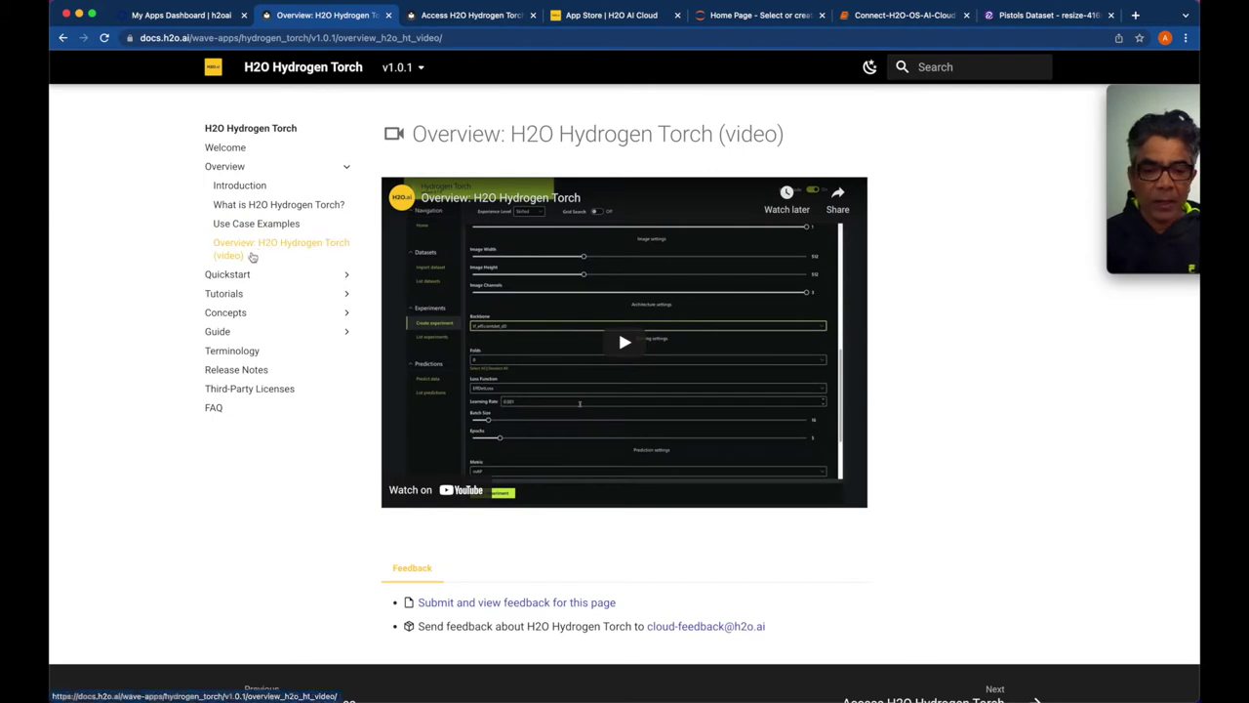
{"action": "left_click", "coordinate": [232, 274]}
{"action": "left_click", "coordinate": [257, 293]}
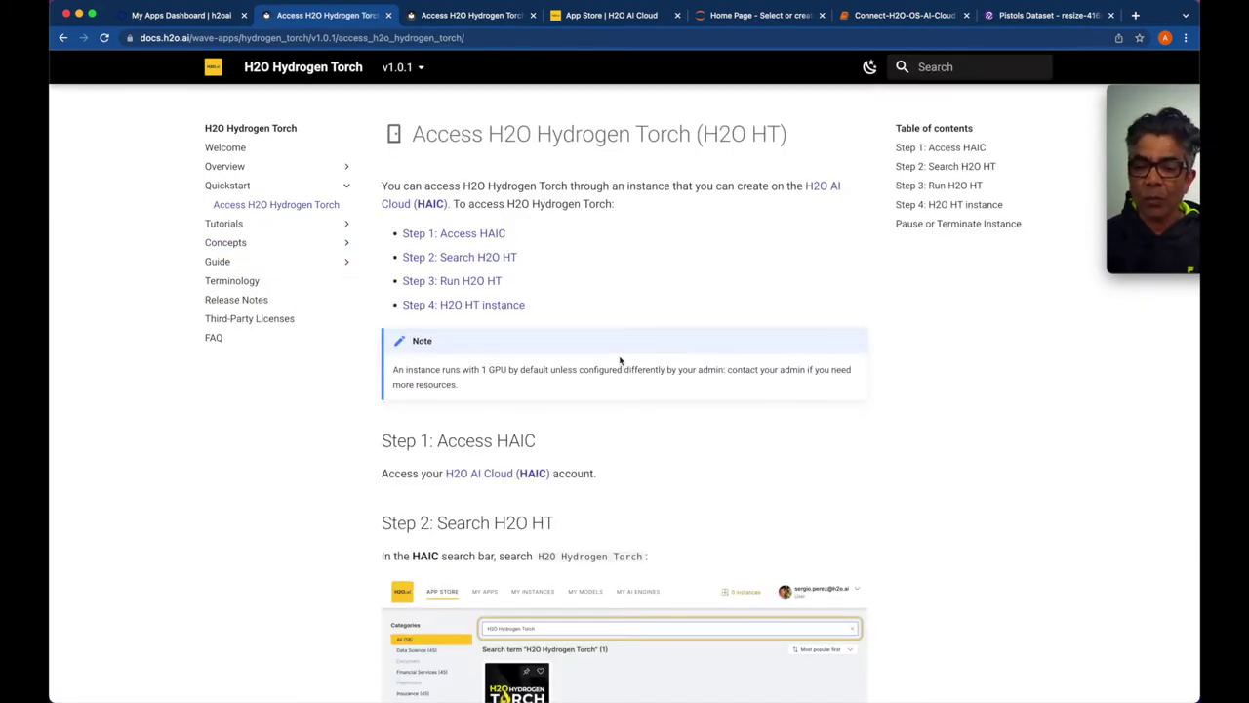
{"action": "scroll", "coordinate": [619, 361], "scroll_direction": "down", "scroll_amount": 5}
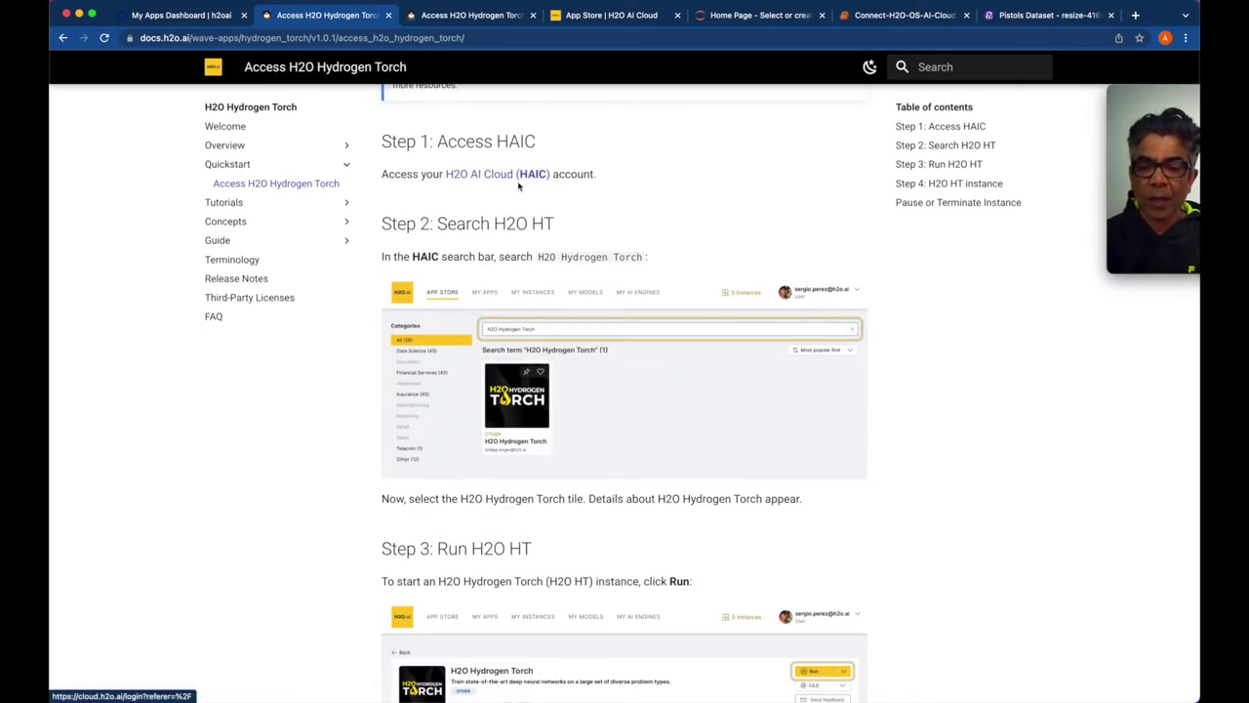
Switch to the H2O AI Cloud App Store, search for "hyd" and open the H2O Hydrogen Torch app's details
{"action": "left_click", "coordinate": [456, 20]}
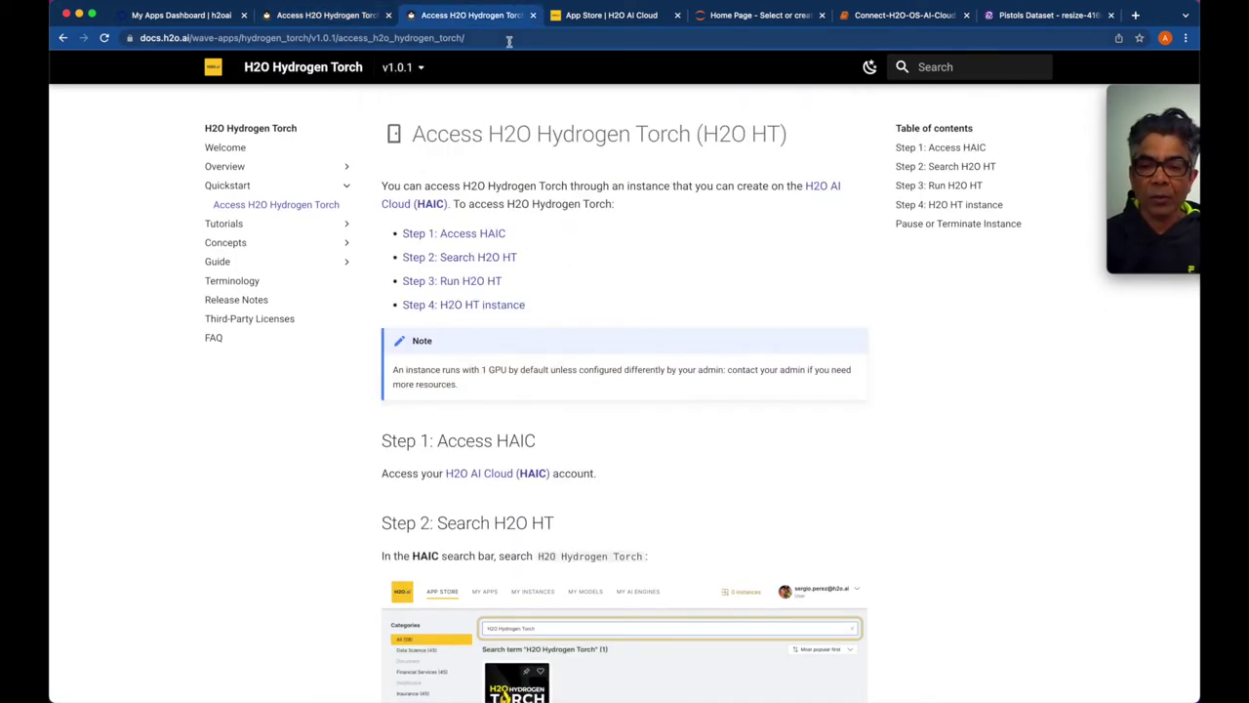
{"action": "left_click", "coordinate": [571, 18]}
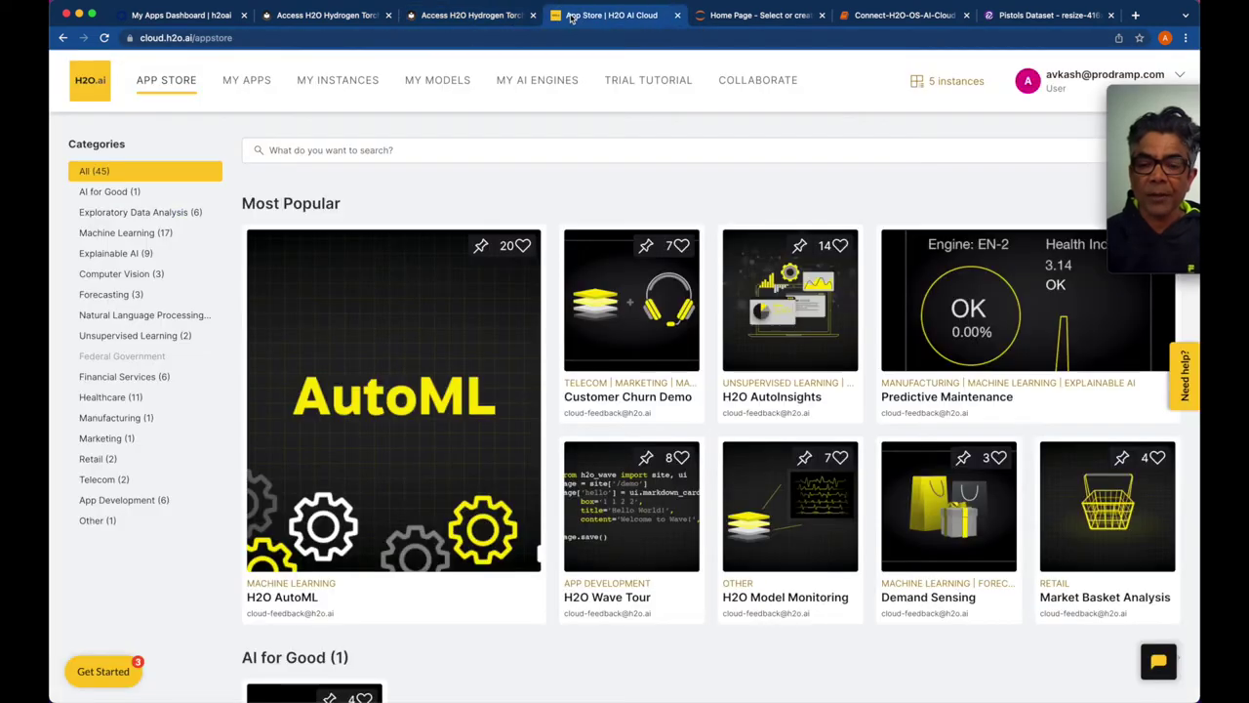
{"action": "left_click", "coordinate": [288, 150]}
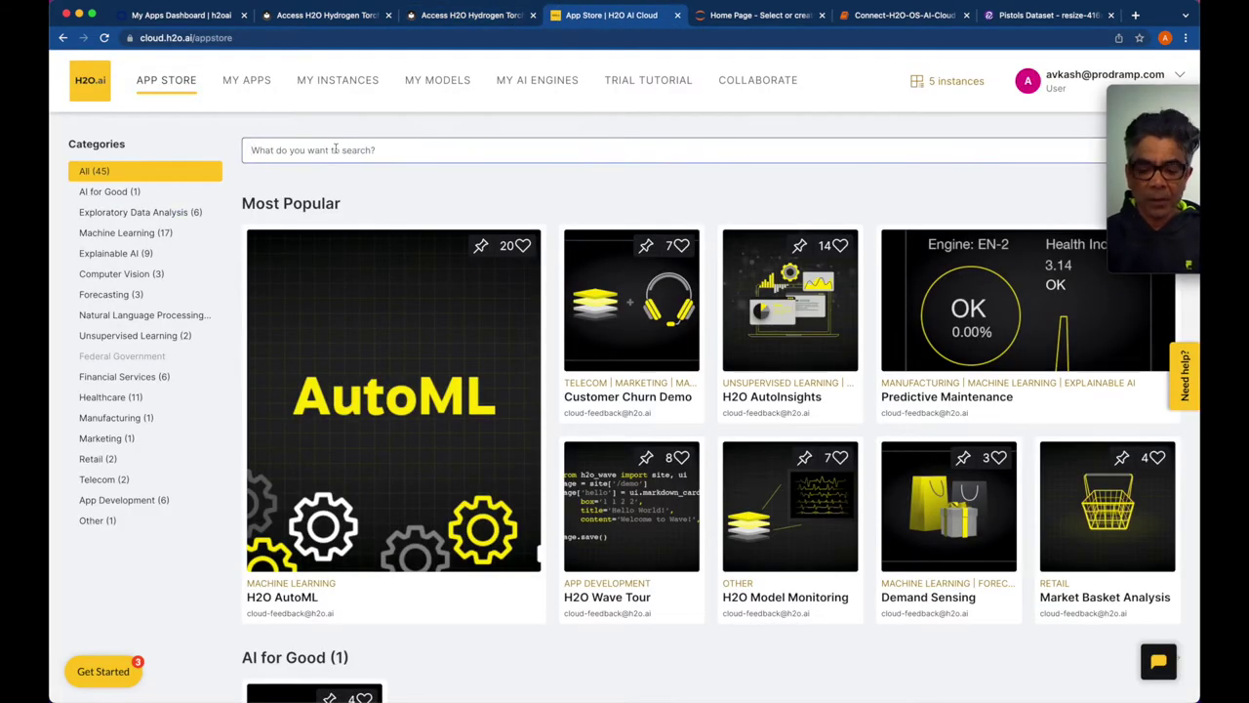
{"action": "type", "text": "hyd"}
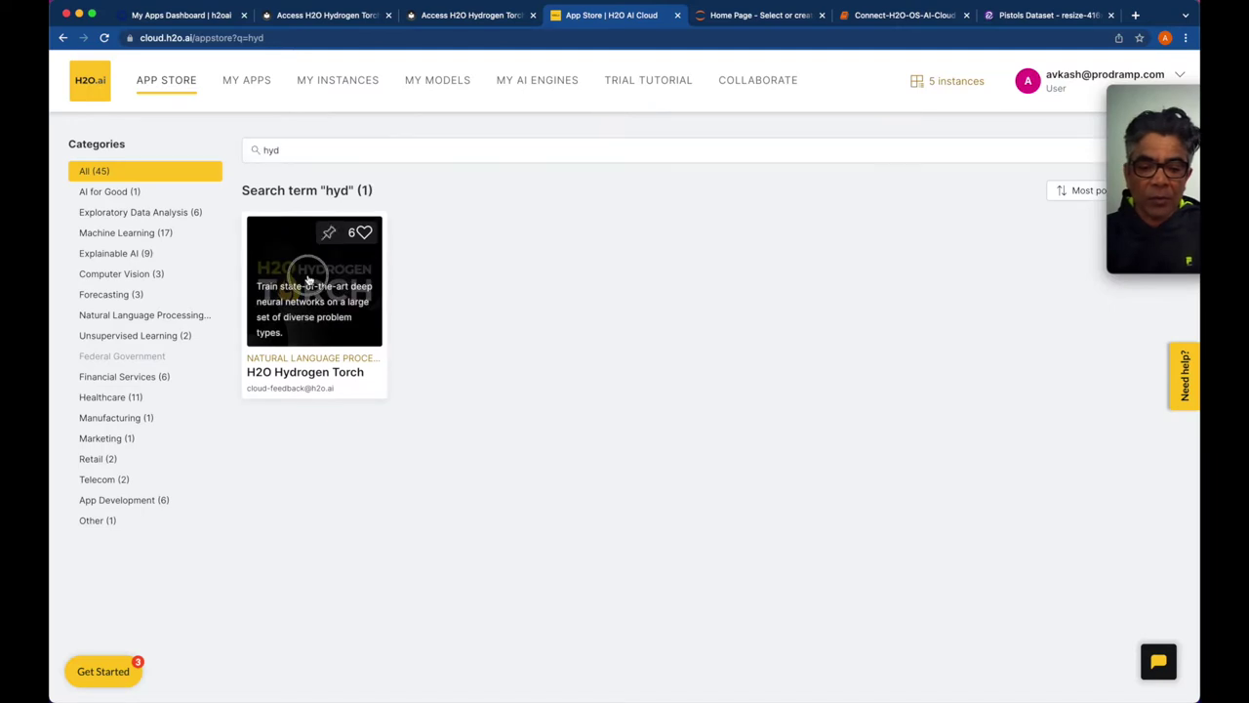
{"action": "left_click", "coordinate": [308, 280]}
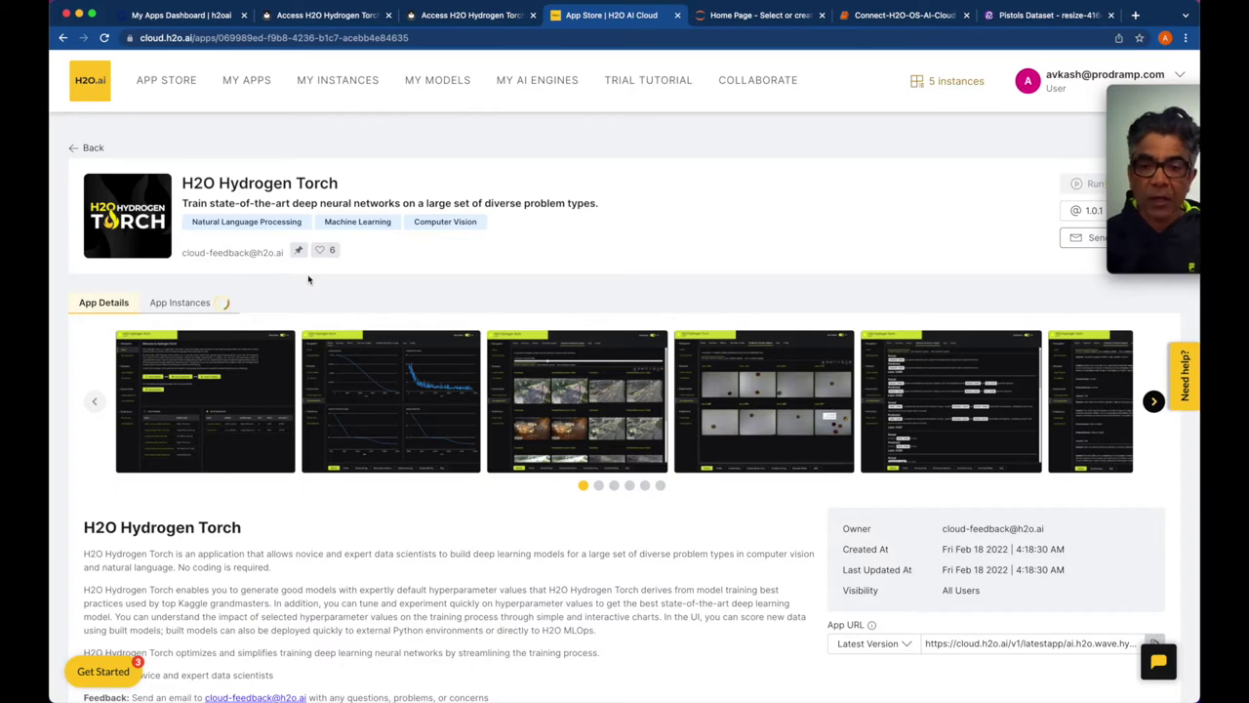
View the H2O Hydrogen Torch preview screenshots enlarged from first to last and close the gallery
{"action": "left_click", "coordinate": [239, 400]}
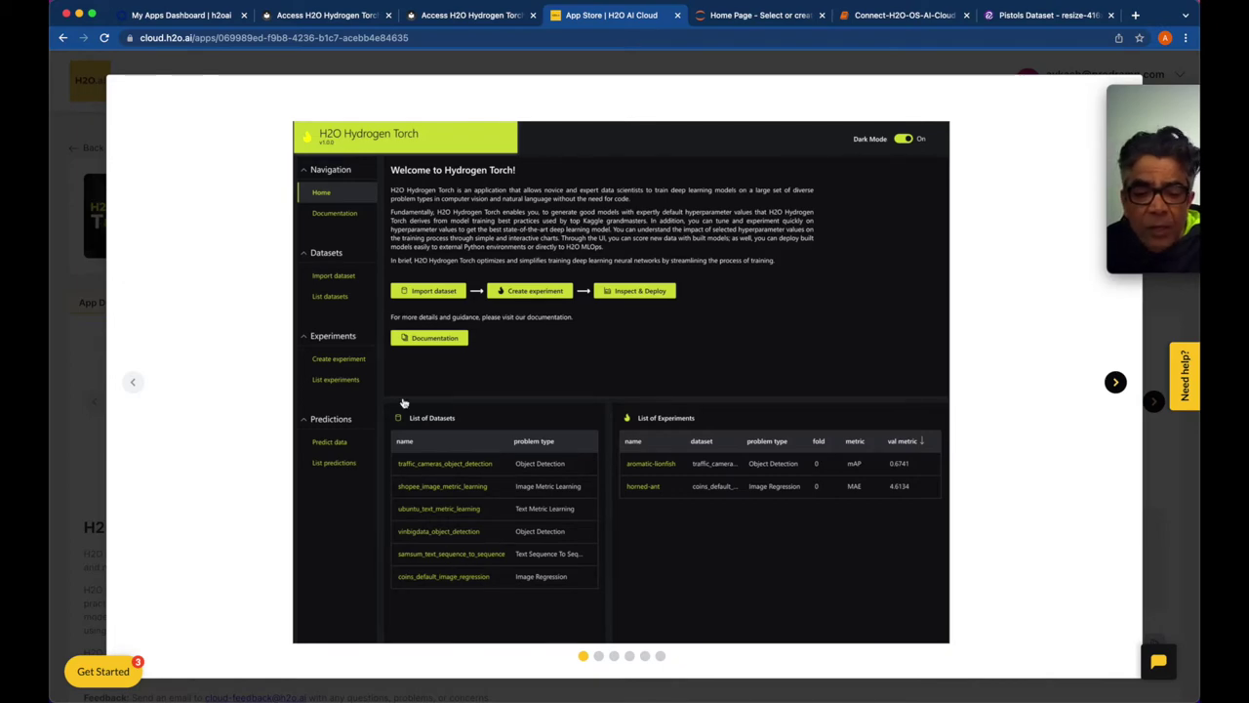
{"action": "left_click", "coordinate": [1115, 382]}
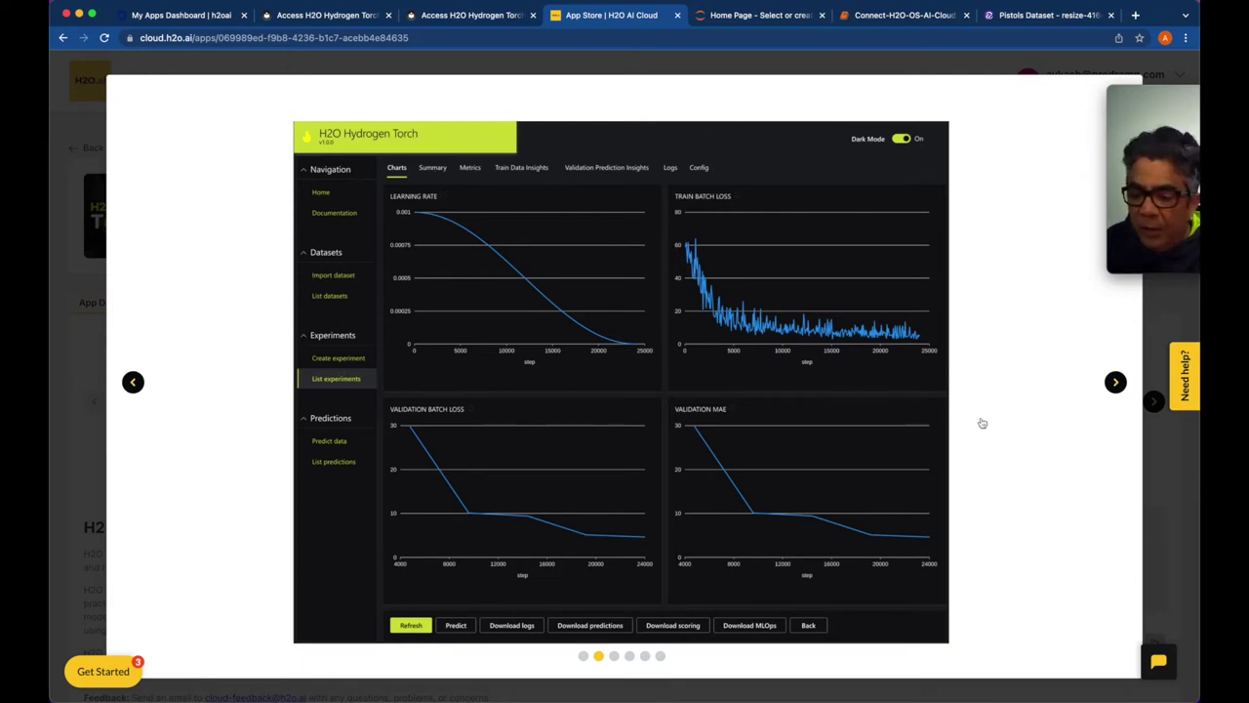
{"action": "left_click", "coordinate": [1116, 381]}
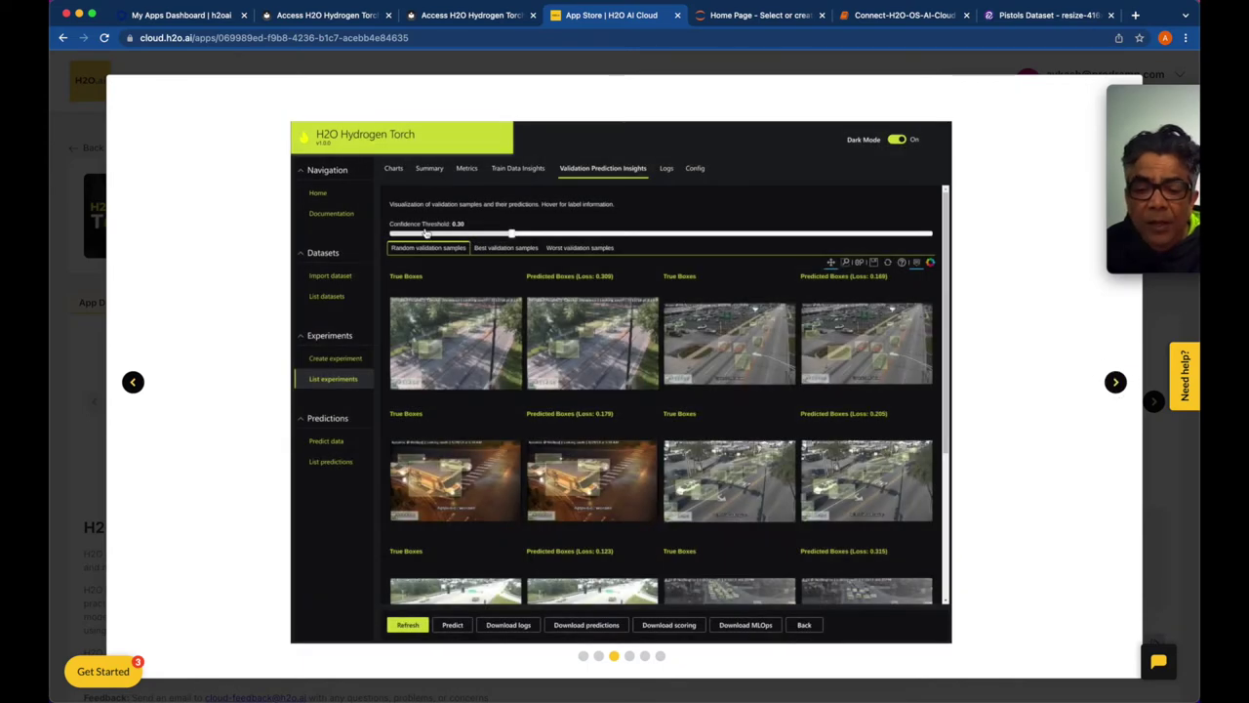
{"action": "left_click", "coordinate": [1116, 382]}
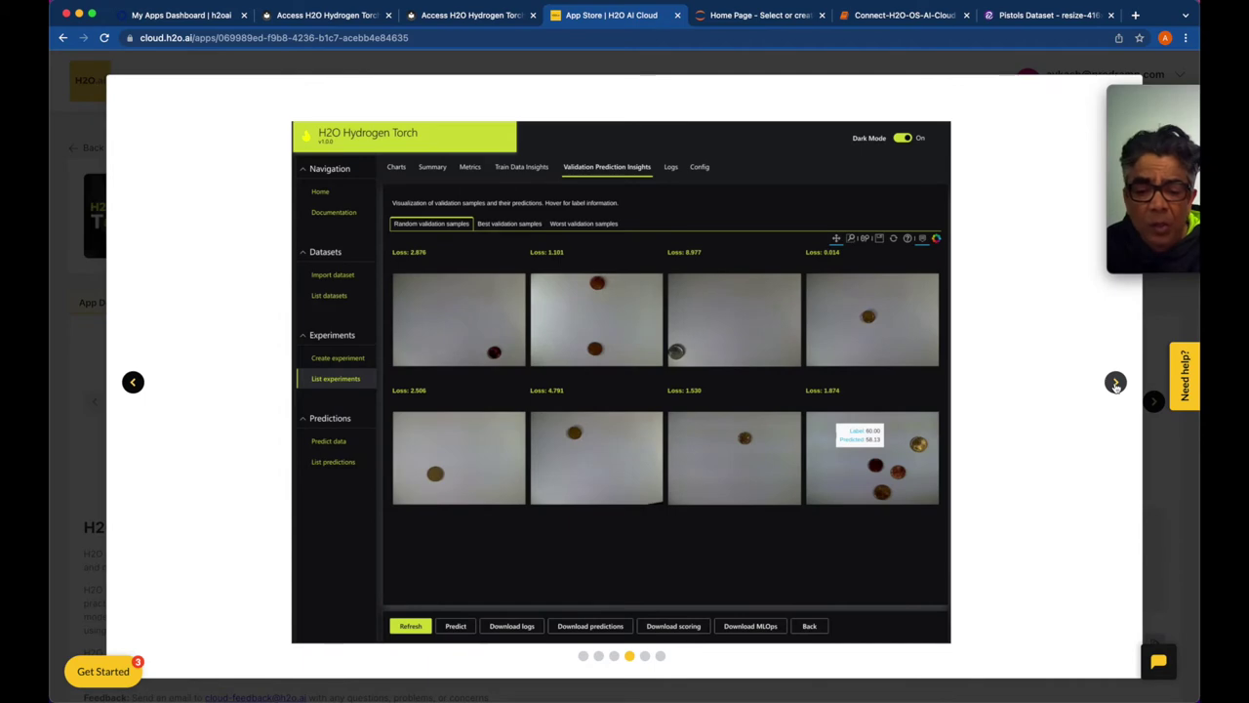
{"action": "left_click", "coordinate": [1115, 383]}
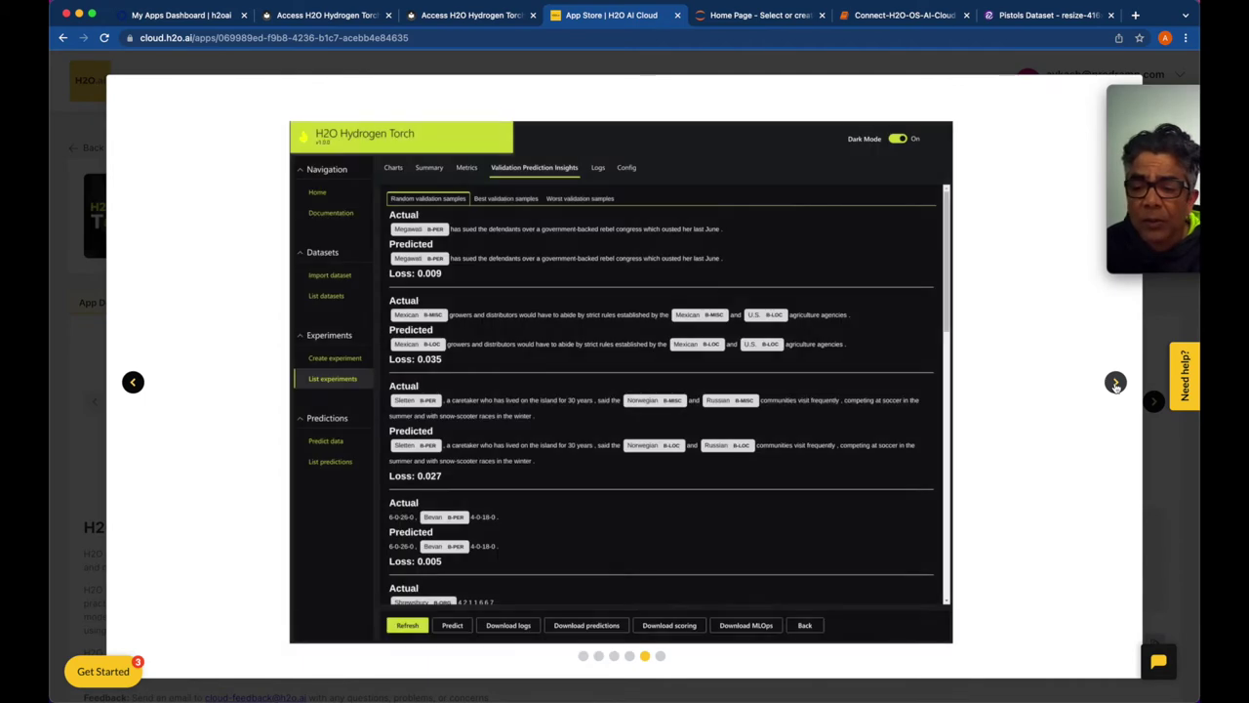
{"action": "left_click", "coordinate": [1115, 383]}
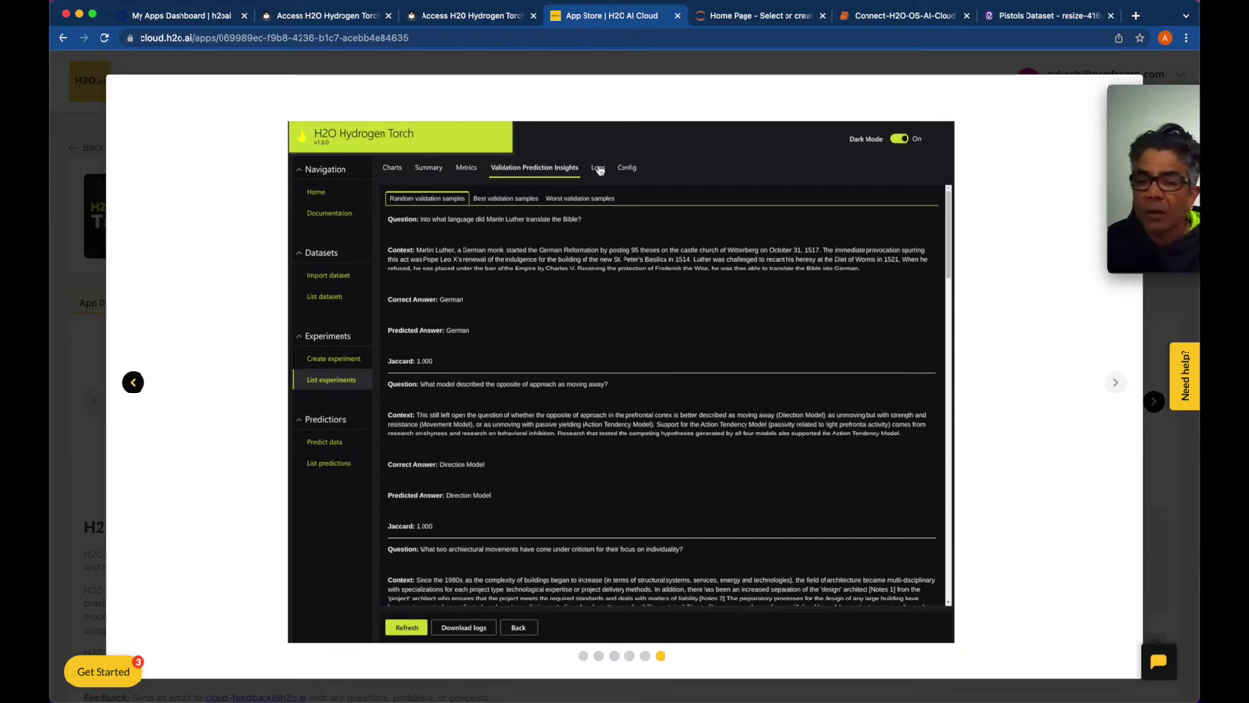
{"action": "left_click", "coordinate": [68, 285]}
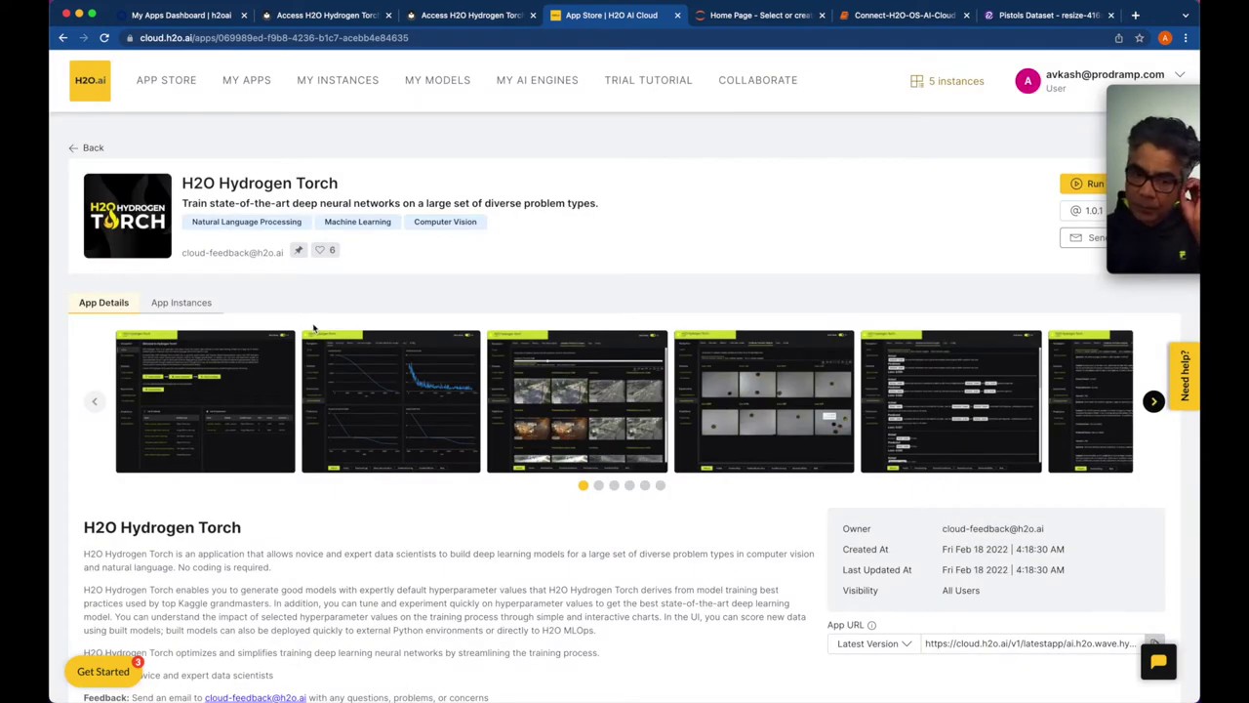
Check the H2O Hydrogen Torch app's instances and run a new instance of version 1.0.1
{"action": "left_click", "coordinate": [195, 302]}
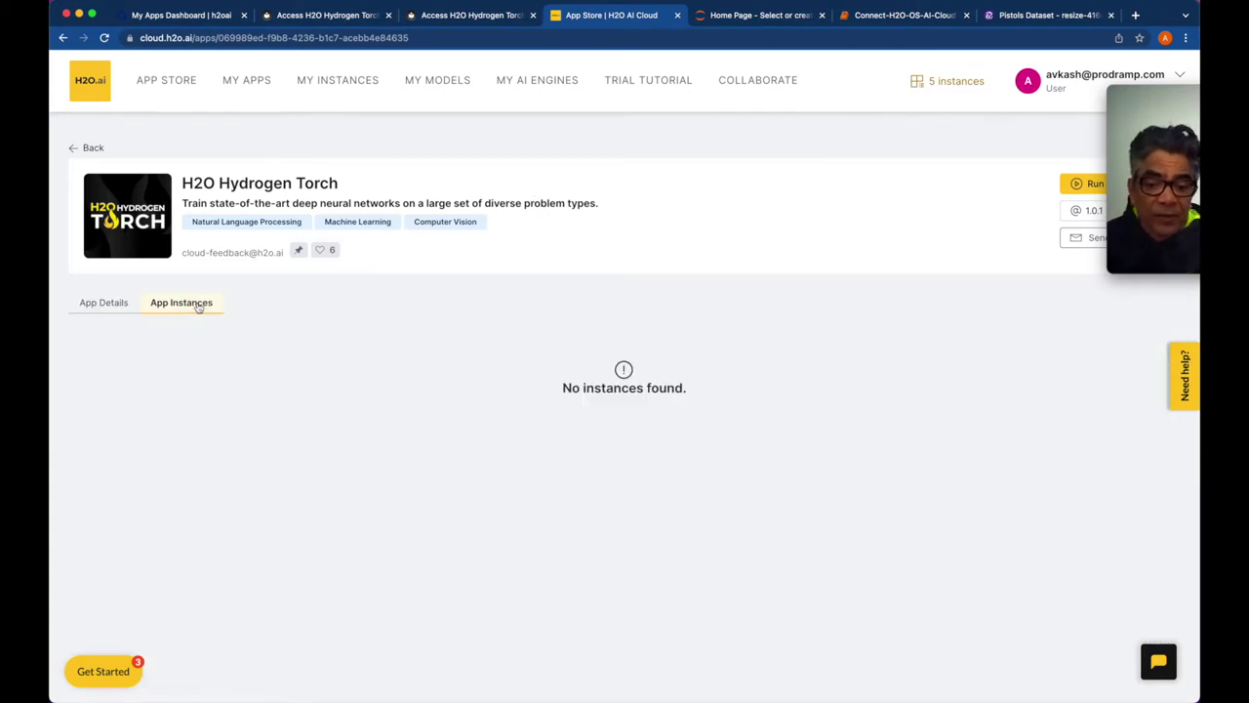
{"action": "left_click", "coordinate": [1074, 186]}
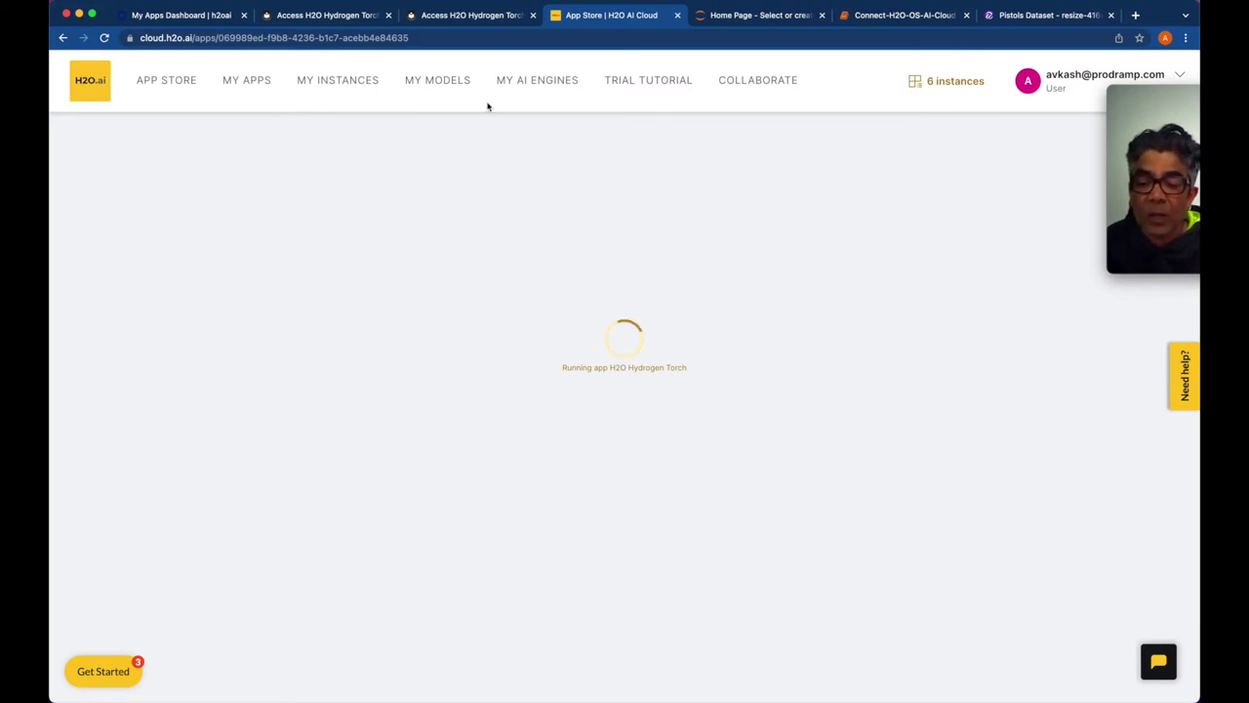
Read the documentation on running, visiting, pausing and terminating a Hydrogen Torch instance
{"action": "left_click", "coordinate": [462, 19]}
{"action": "scroll", "coordinate": [459, 361], "scroll_direction": "down", "scroll_amount": 10}
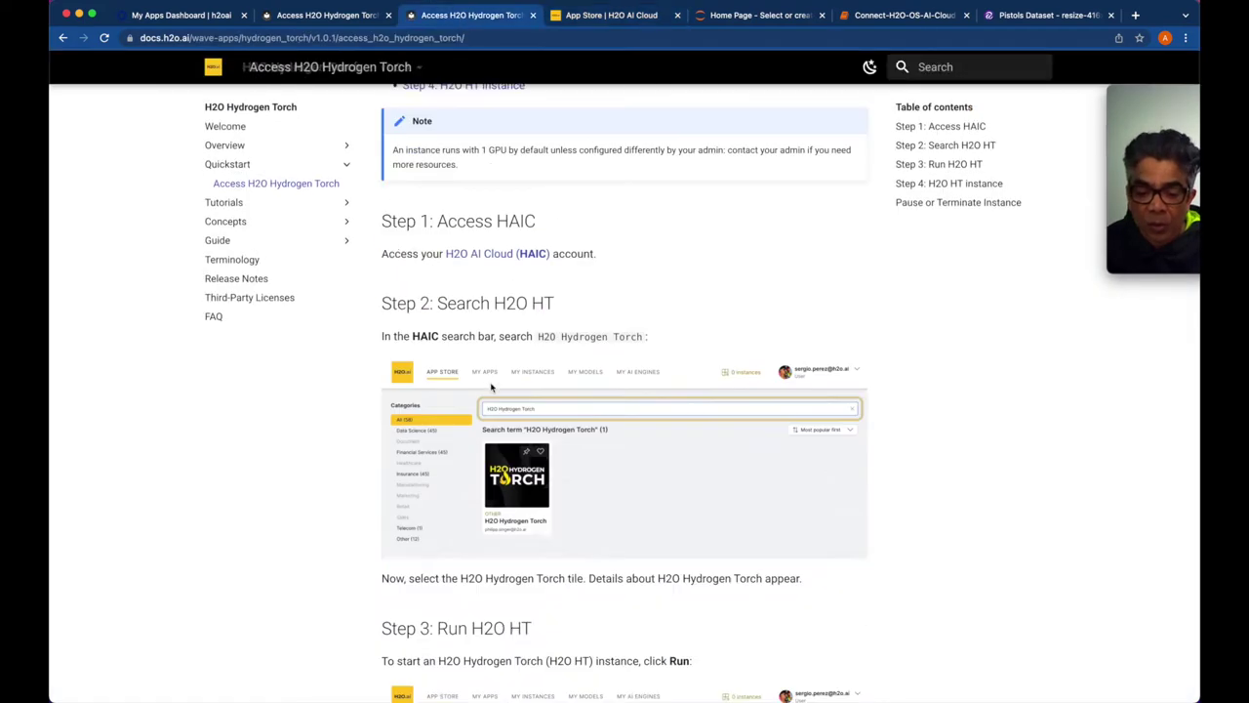
{"action": "scroll", "coordinate": [491, 387], "scroll_direction": "down", "scroll_amount": 3}
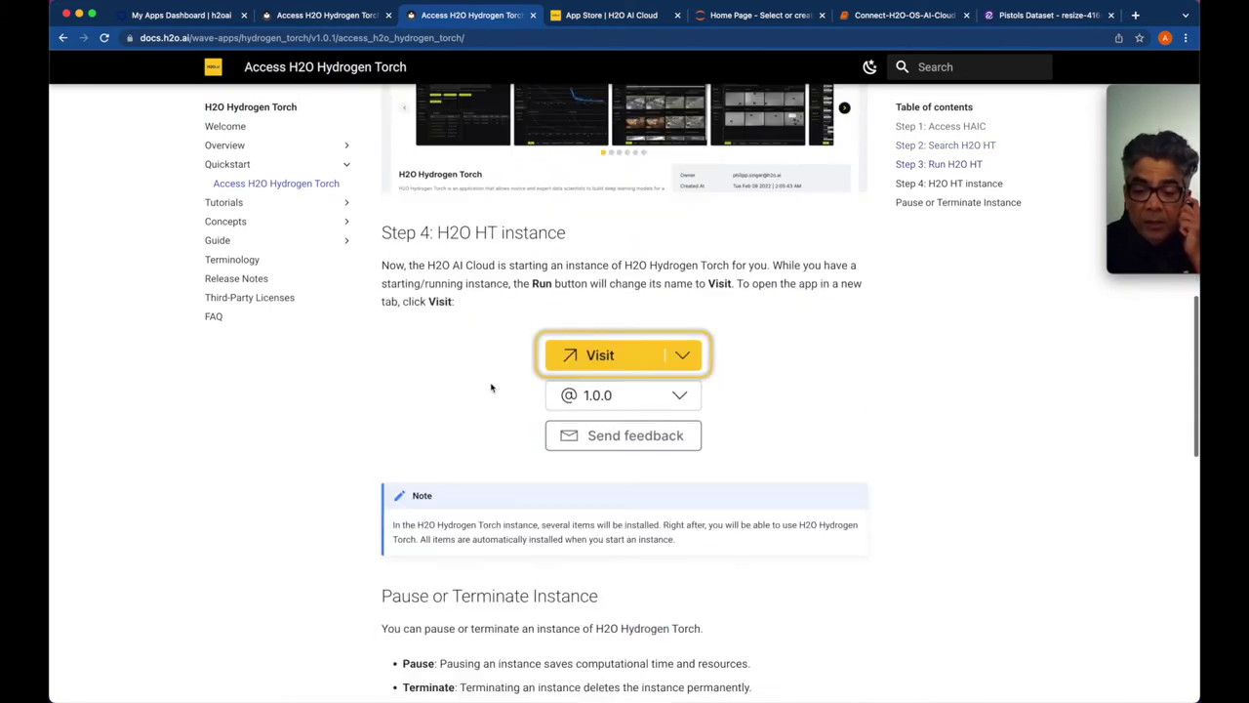
{"action": "scroll", "coordinate": [595, 358], "scroll_direction": "down", "scroll_amount": 7}
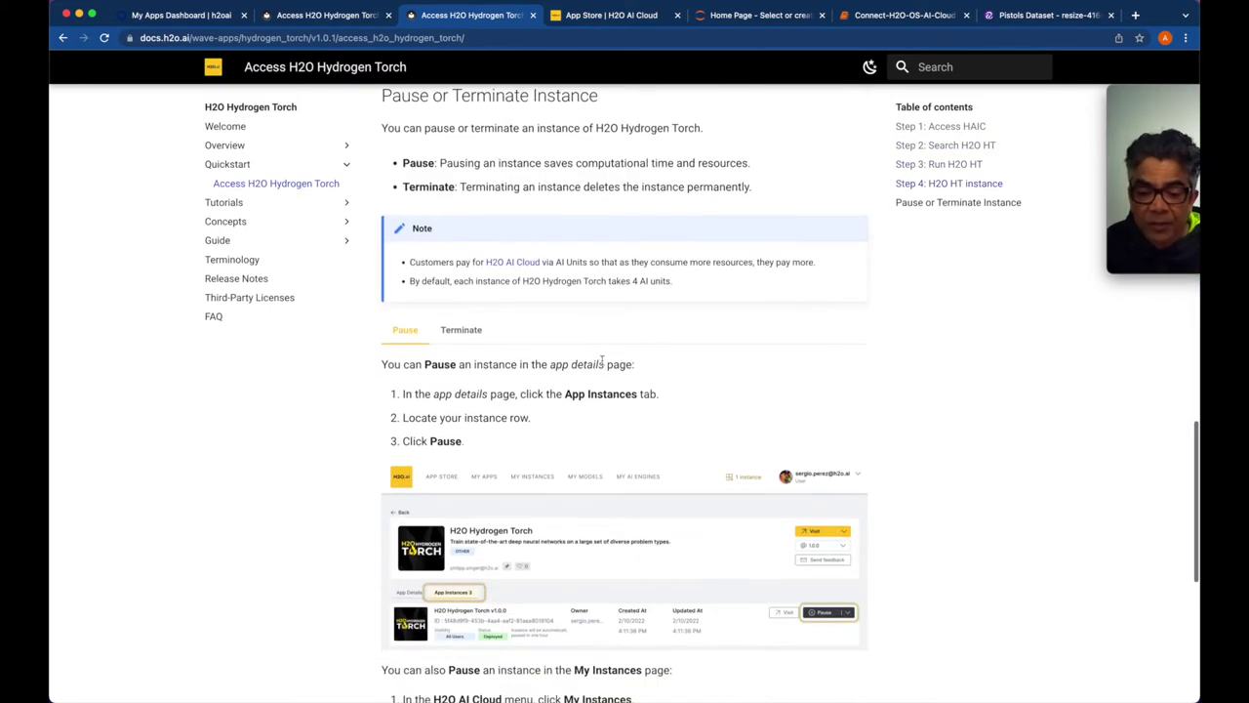
{"action": "scroll", "coordinate": [527, 401], "scroll_direction": "down", "scroll_amount": 3}
{"action": "scroll", "coordinate": [488, 430], "scroll_direction": "down", "scroll_amount": 3}
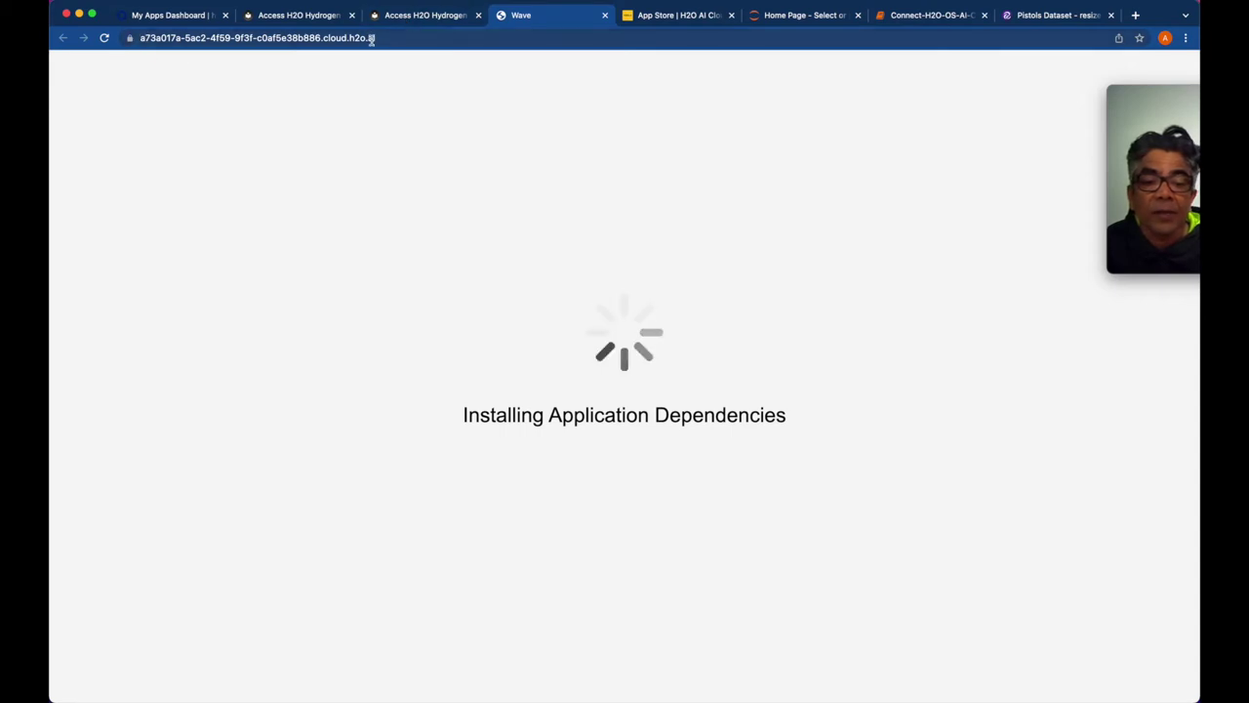
{"action": "left_click", "coordinate": [420, 16]}
{"action": "scroll", "coordinate": [493, 415], "scroll_direction": "down", "scroll_amount": 5}
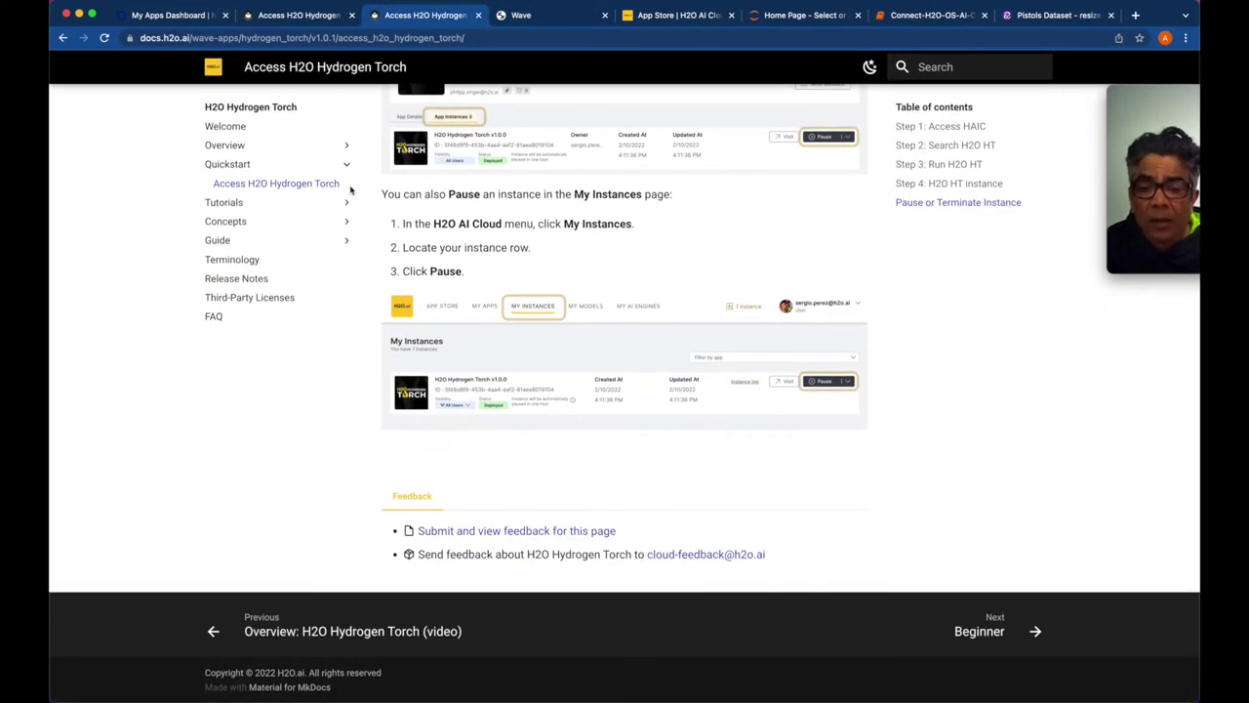
Open the Beginner Coins Sum tutorial and read its dataset and experiment steps, checking the new instance's startup in between
{"action": "left_click", "coordinate": [211, 202]}
{"action": "left_click", "coordinate": [234, 222]}
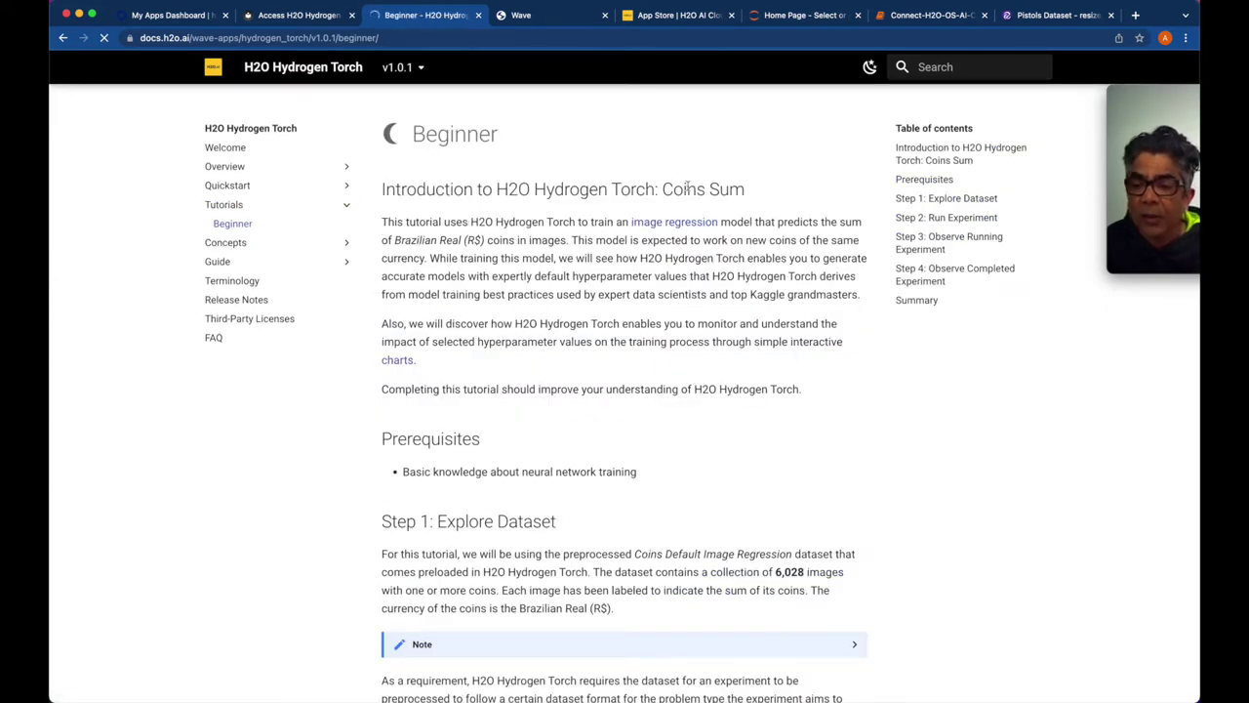
{"action": "scroll", "coordinate": [553, 270], "scroll_direction": "down", "scroll_amount": 10}
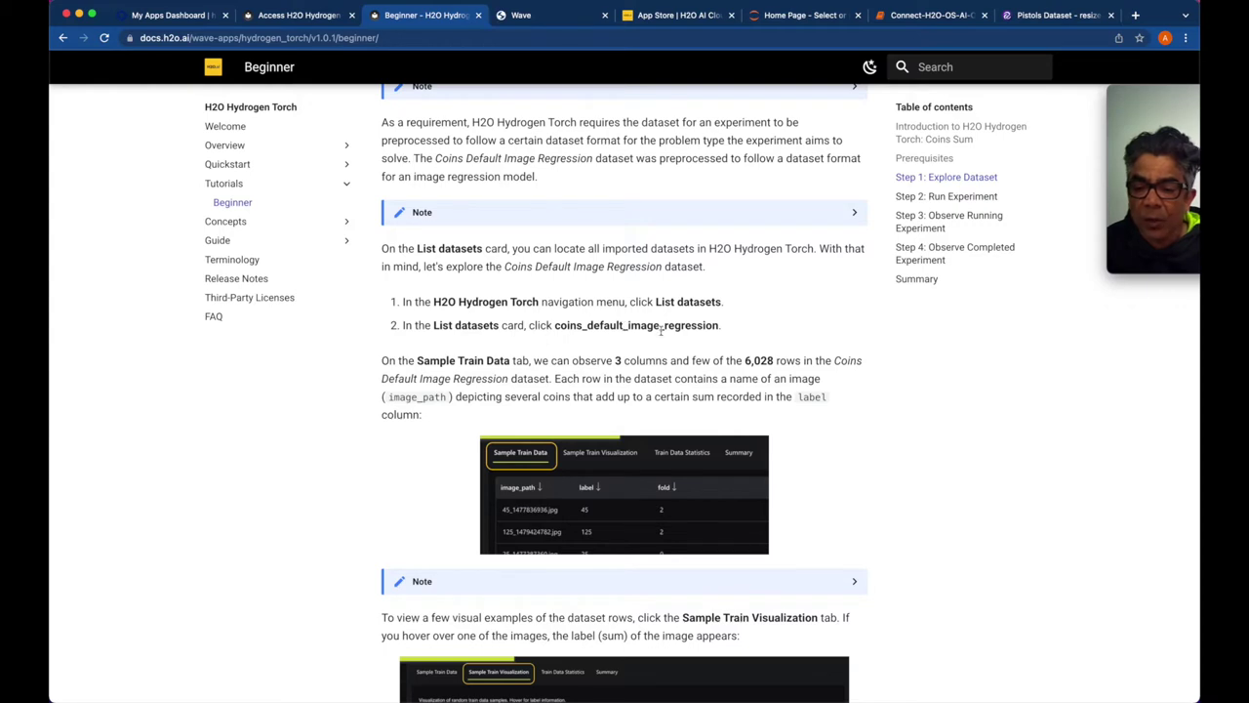
{"action": "left_click", "coordinate": [545, 17]}
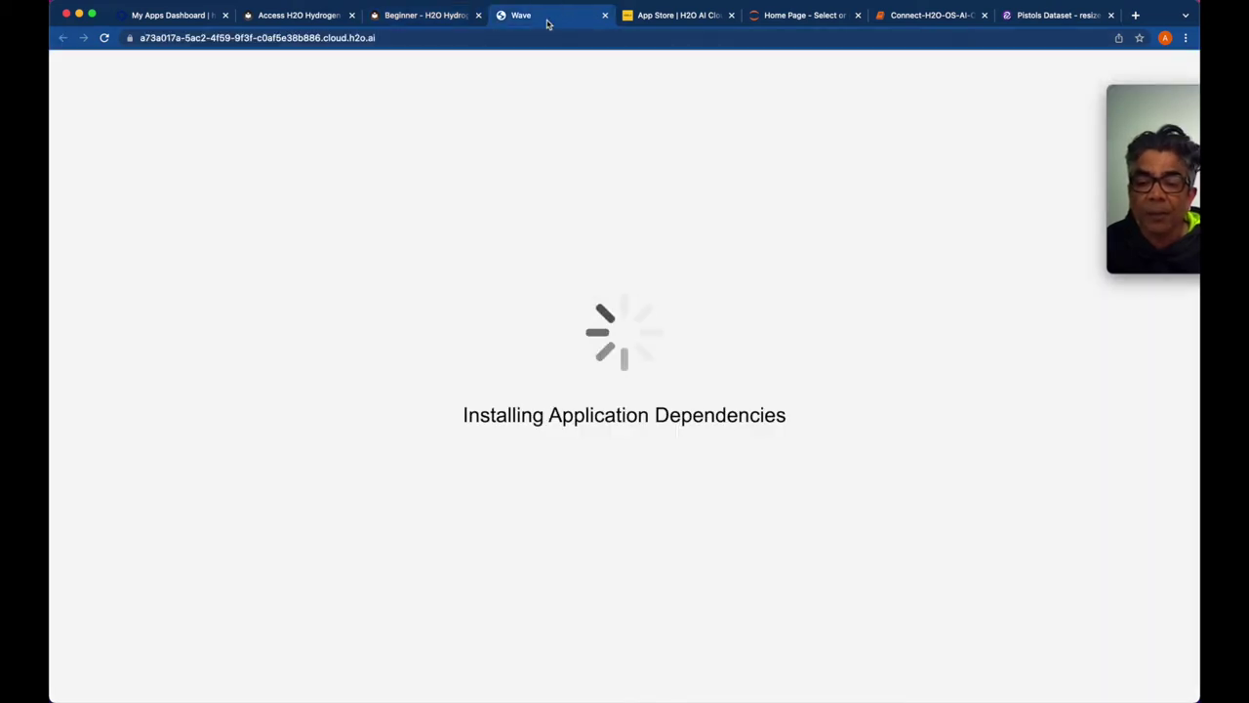
{"action": "left_click", "coordinate": [456, 14]}
{"action": "scroll", "coordinate": [573, 366], "scroll_direction": "down", "scroll_amount": 4}
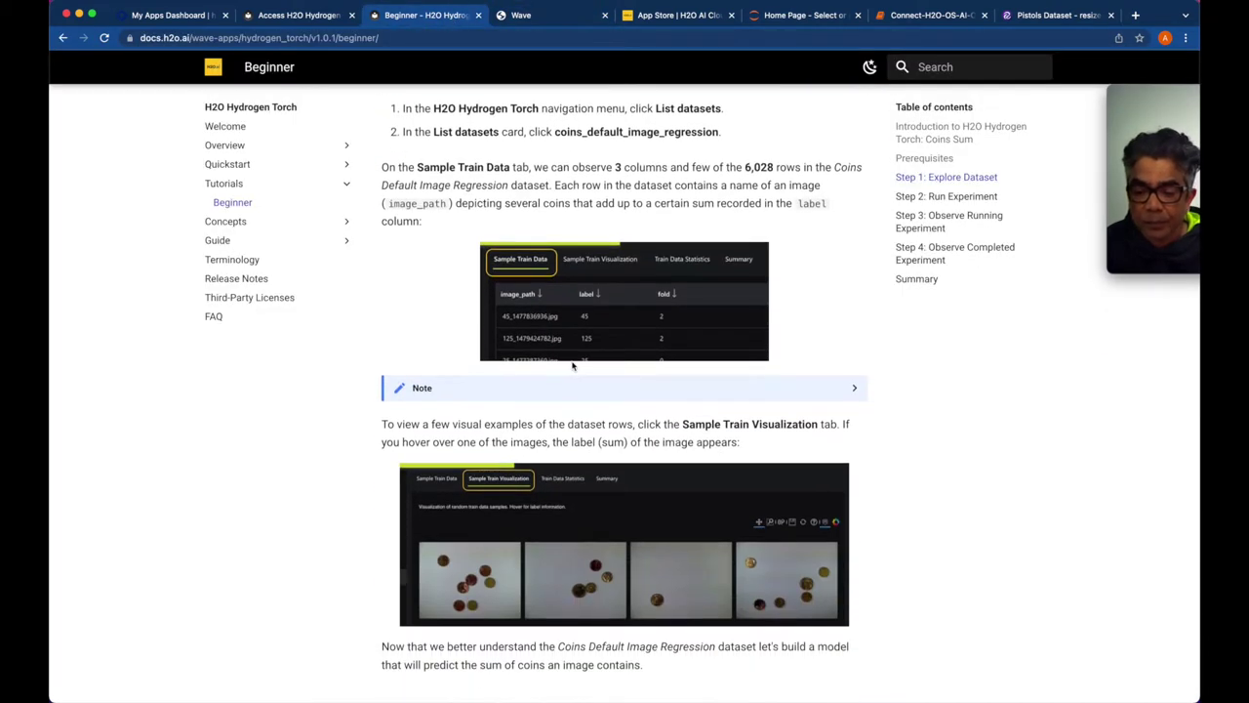
{"action": "scroll", "coordinate": [572, 366], "scroll_direction": "down", "scroll_amount": 3}
{"action": "scroll", "coordinate": [527, 381], "scroll_direction": "down", "scroll_amount": 8}
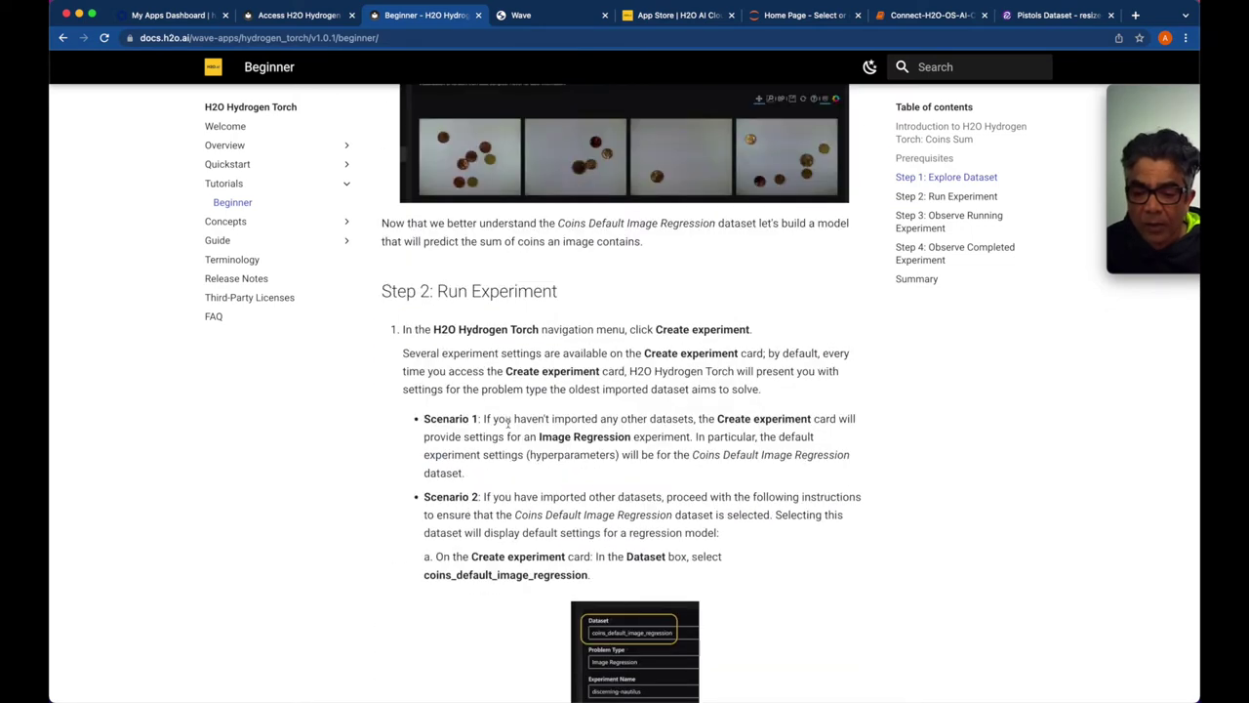
{"action": "scroll", "coordinate": [507, 422], "scroll_direction": "down", "scroll_amount": 8}
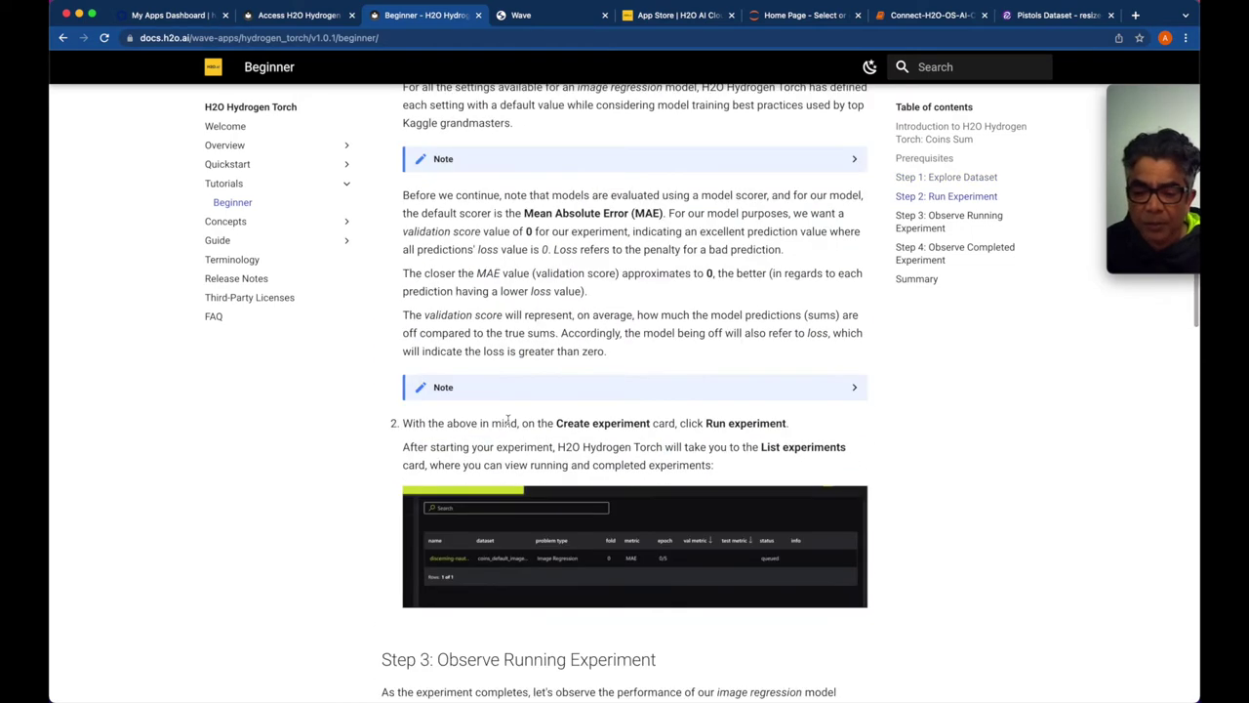
{"action": "scroll", "coordinate": [508, 419], "scroll_direction": "down", "scroll_amount": 7}
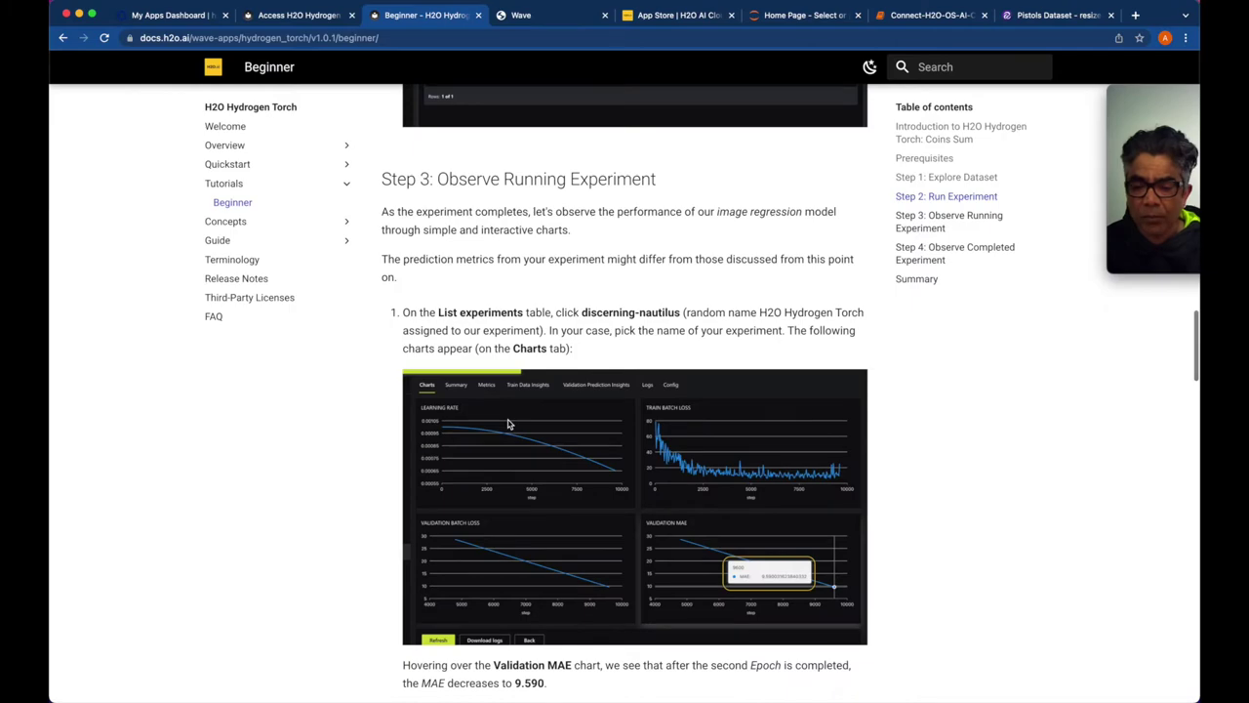
Skim the Coins Sum tutorial's running-experiment section, return to its Run Experiment step, and check the Hydrogen Torch instance's startup
{"action": "scroll", "coordinate": [509, 424], "scroll_direction": "down", "scroll_amount": 9}
{"action": "scroll", "coordinate": [508, 424], "scroll_direction": "down", "scroll_amount": 2}
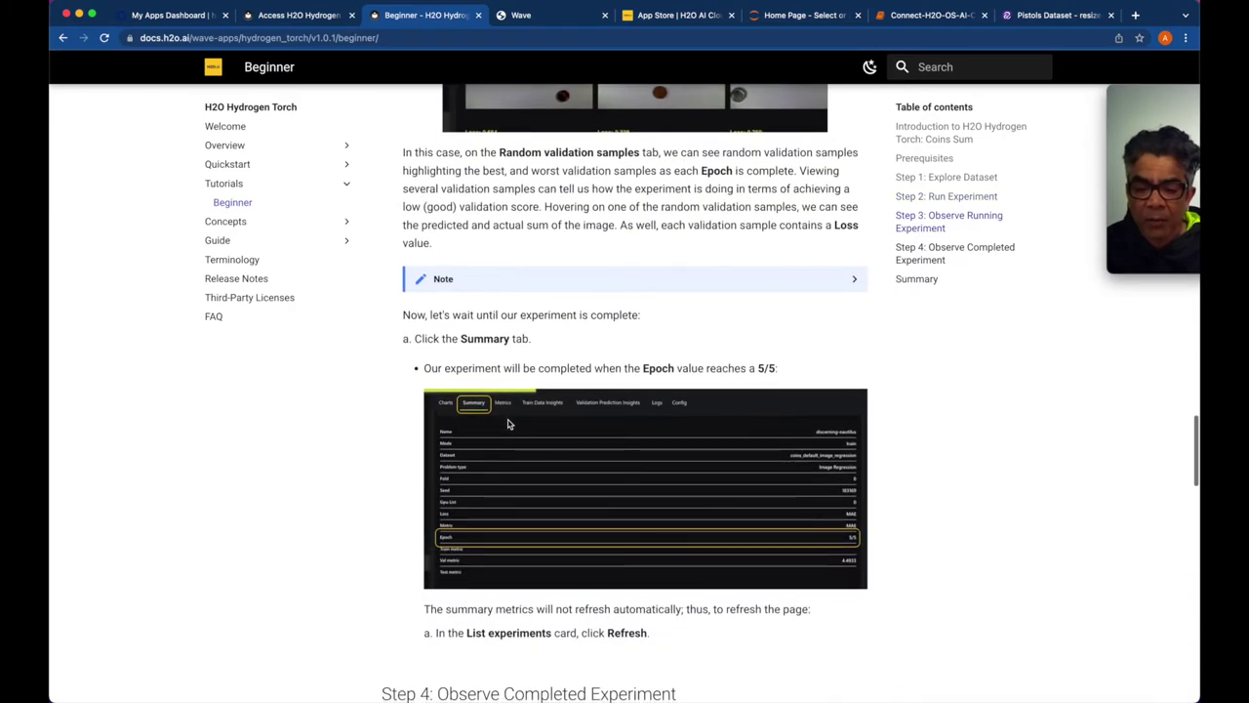
{"action": "scroll", "coordinate": [509, 424], "scroll_direction": "up", "scroll_amount": 12}
{"action": "scroll", "coordinate": [508, 423], "scroll_direction": "up", "scroll_amount": 3}
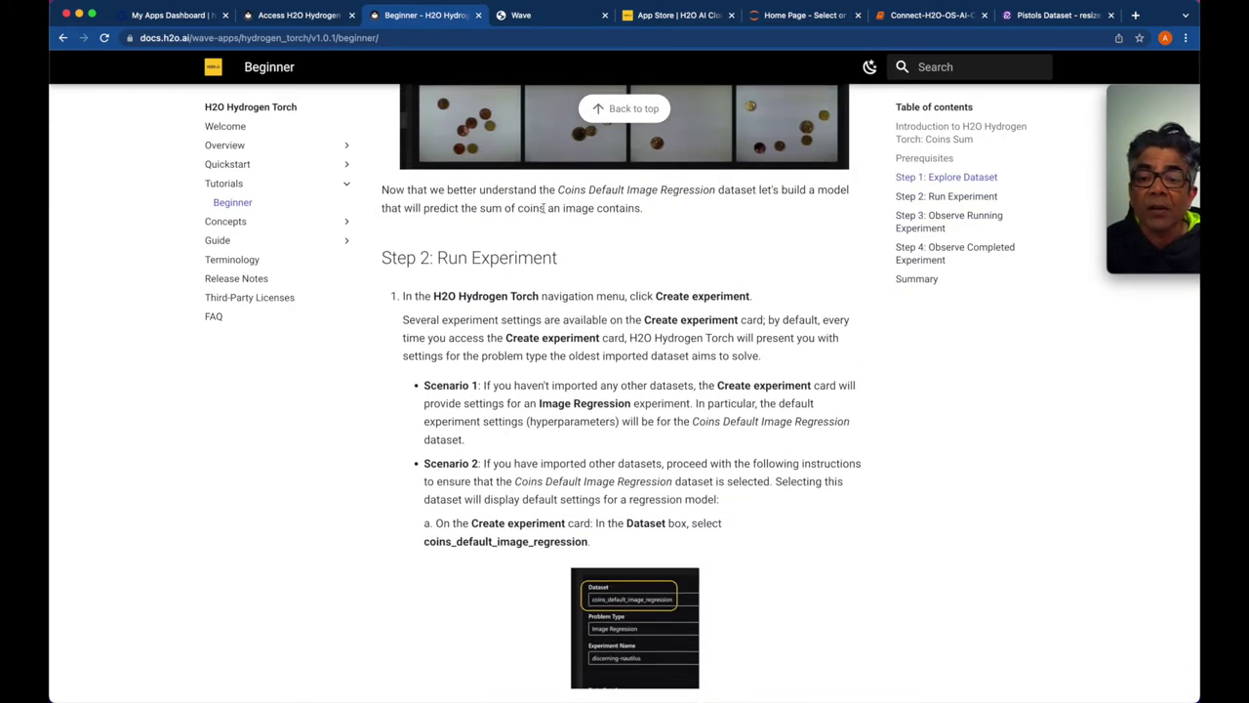
{"action": "left_click", "coordinate": [568, 22]}
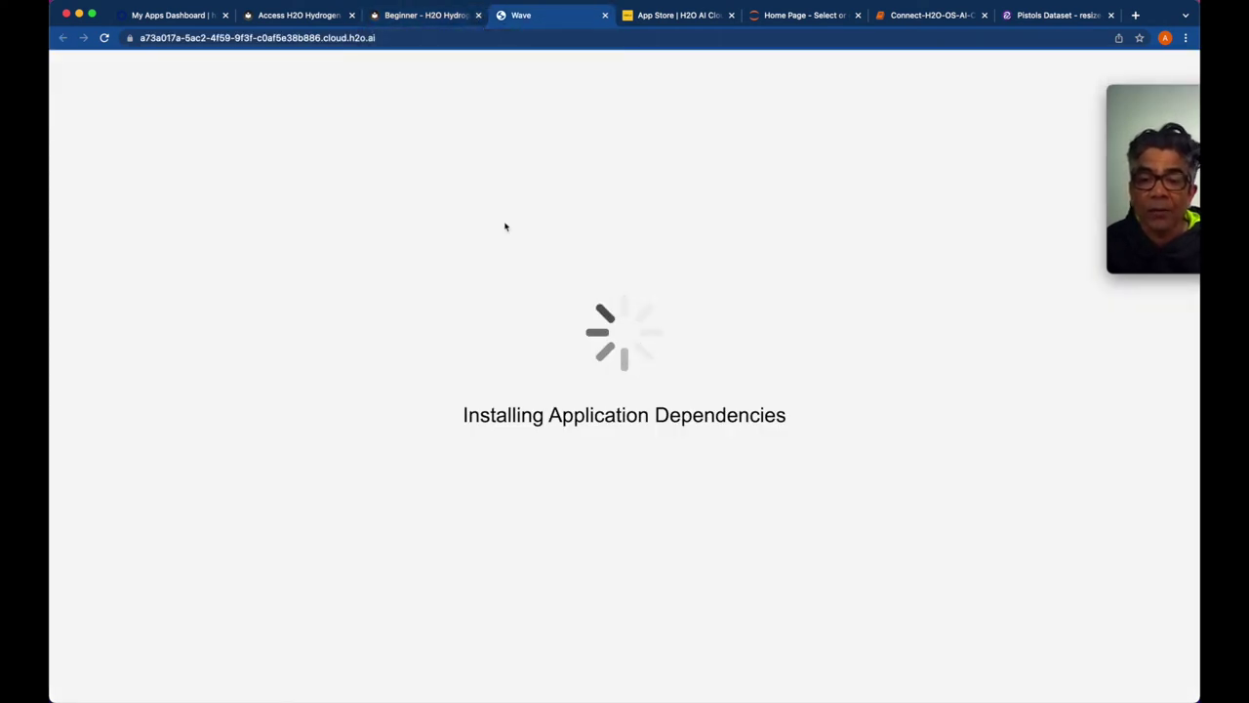
{"action": "left_click", "coordinate": [433, 22]}
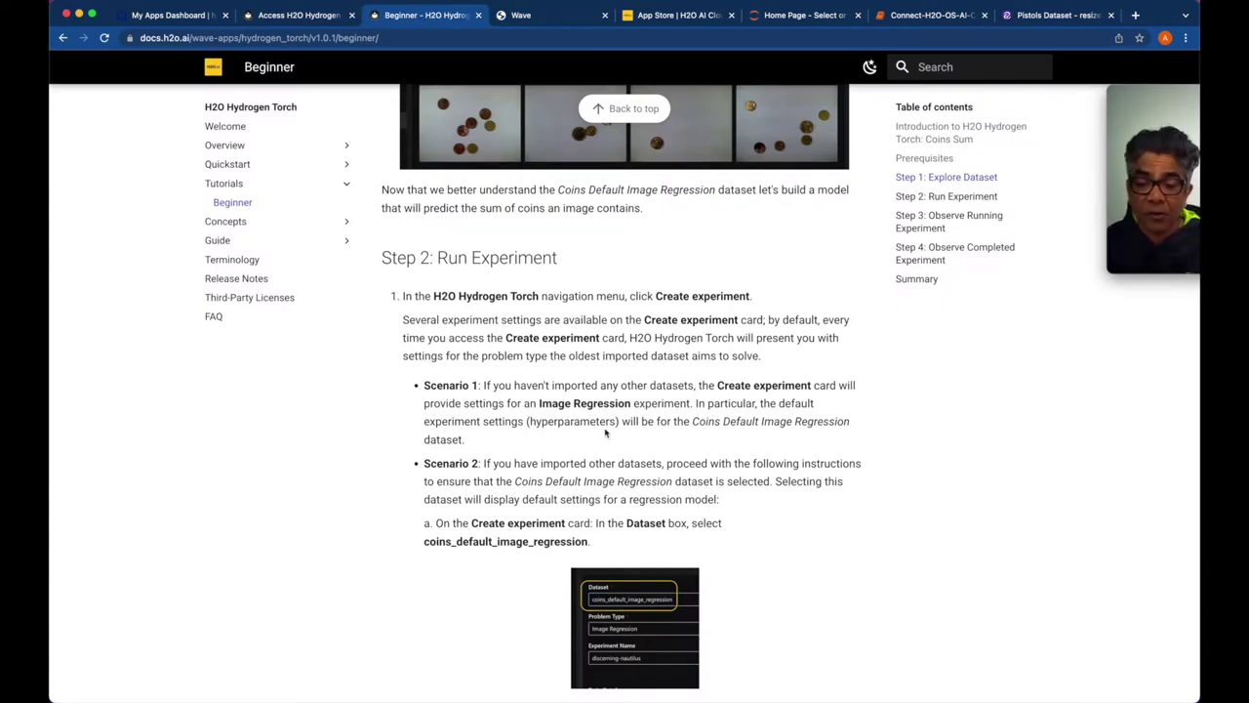
Read the Coins Sum tutorial from the Run Experiment step through Observe Completed Experiment to the Summary
{"action": "scroll", "coordinate": [605, 432], "scroll_direction": "down", "scroll_amount": 5}
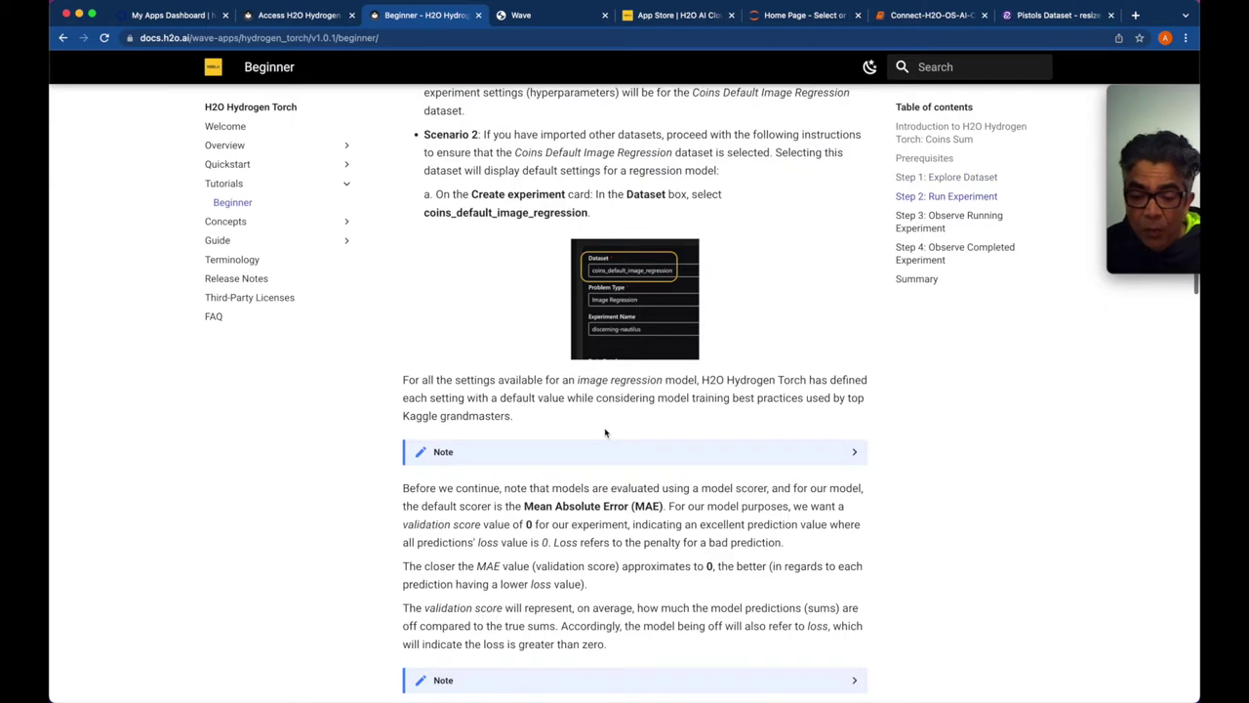
{"action": "scroll", "coordinate": [605, 432], "scroll_direction": "down", "scroll_amount": 2}
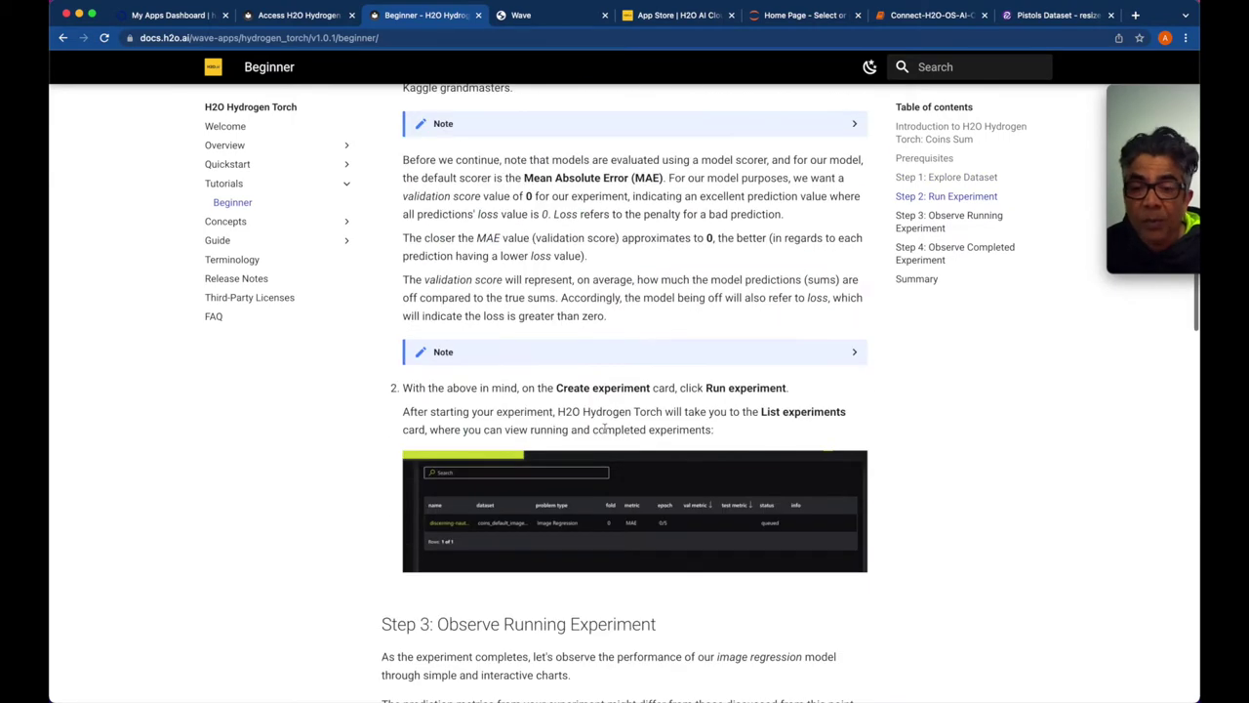
{"action": "left_click", "coordinate": [522, 15]}
{"action": "left_click", "coordinate": [425, 15]}
{"action": "scroll", "coordinate": [504, 274], "scroll_direction": "down", "scroll_amount": 10}
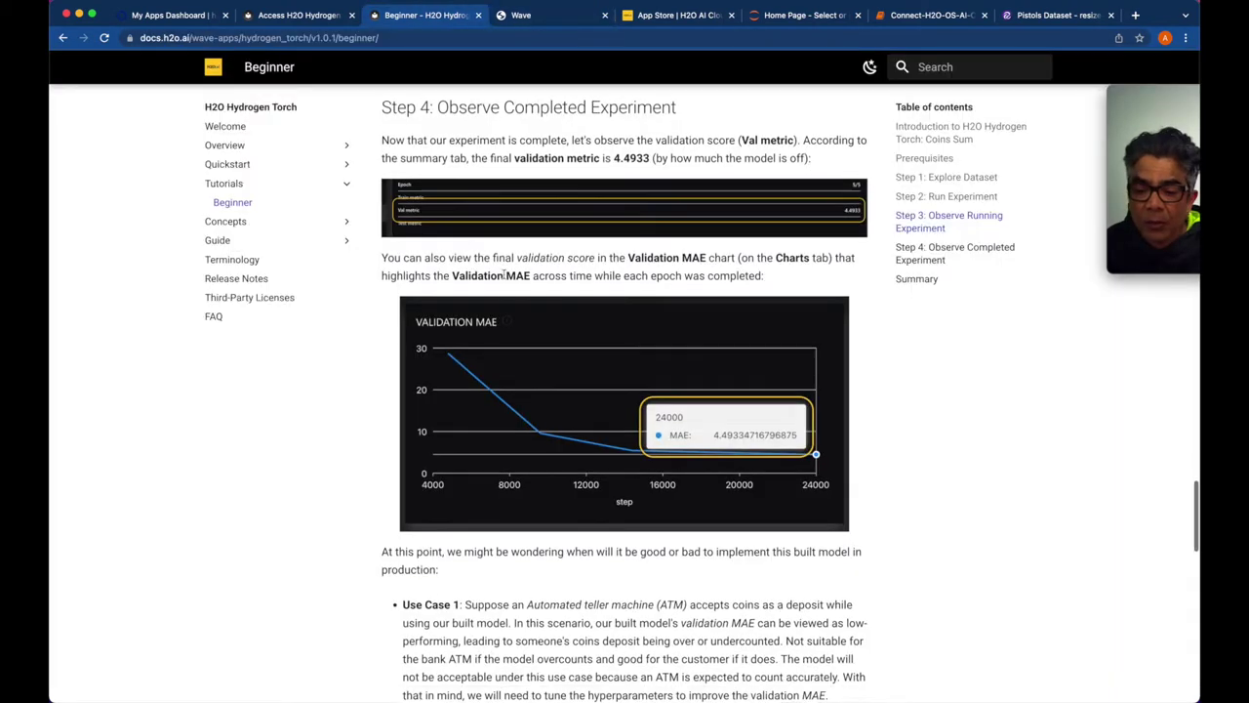
{"action": "scroll", "coordinate": [503, 277], "scroll_direction": "down", "scroll_amount": 6}
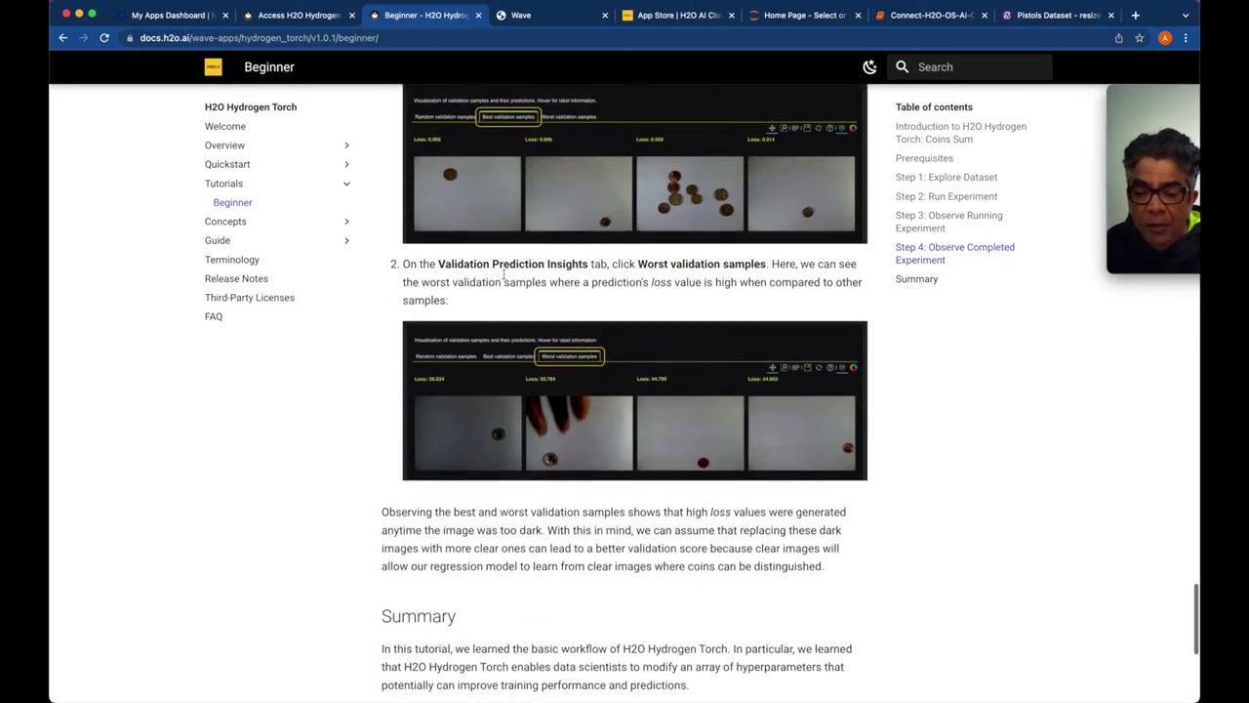
{"action": "scroll", "coordinate": [503, 279], "scroll_direction": "down", "scroll_amount": 3}
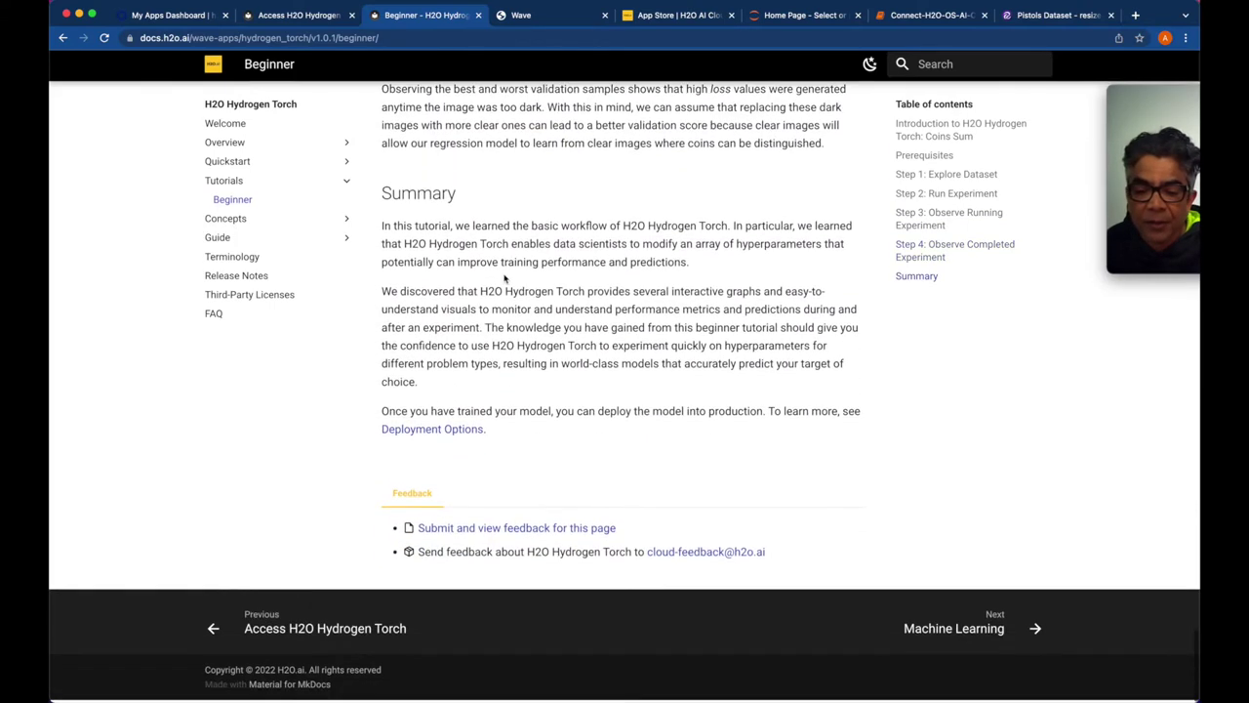
Open the guide's Experiment Flow page and read its import dataset and train experiment sections
{"action": "left_click", "coordinate": [1169, 635]}
{"action": "left_click", "coordinate": [268, 282]}
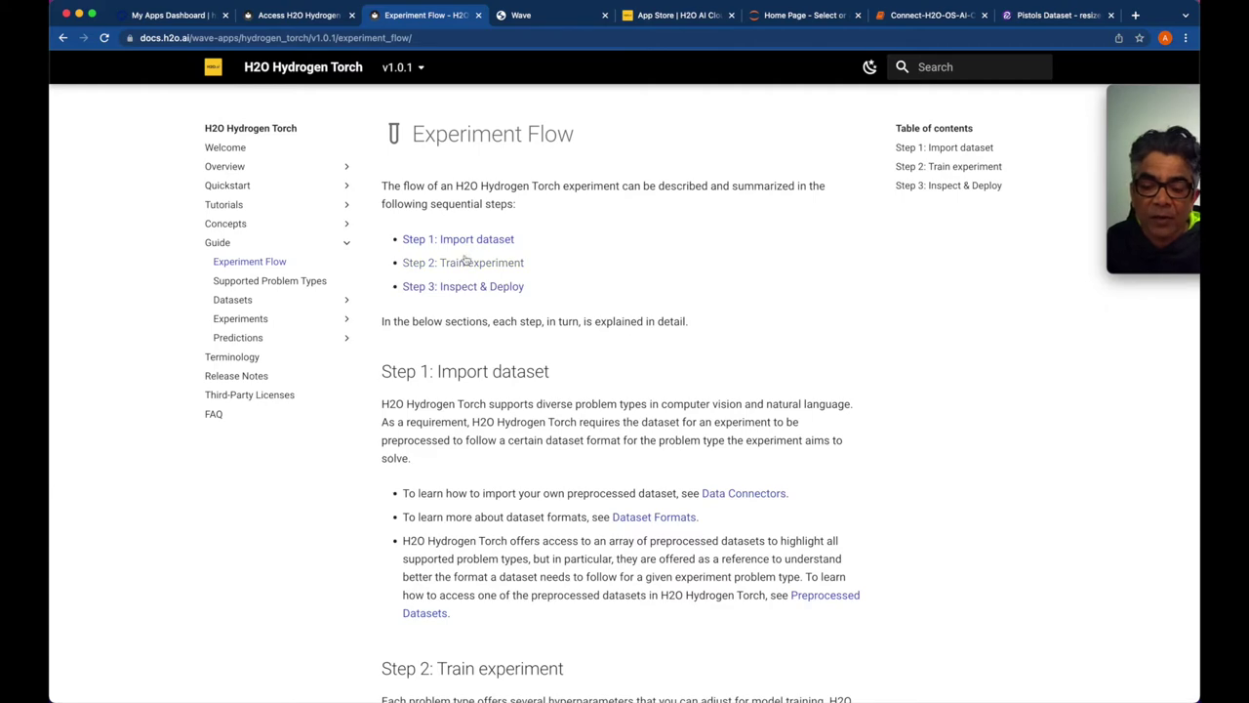
{"action": "scroll", "coordinate": [537, 418], "scroll_direction": "down", "scroll_amount": 10}
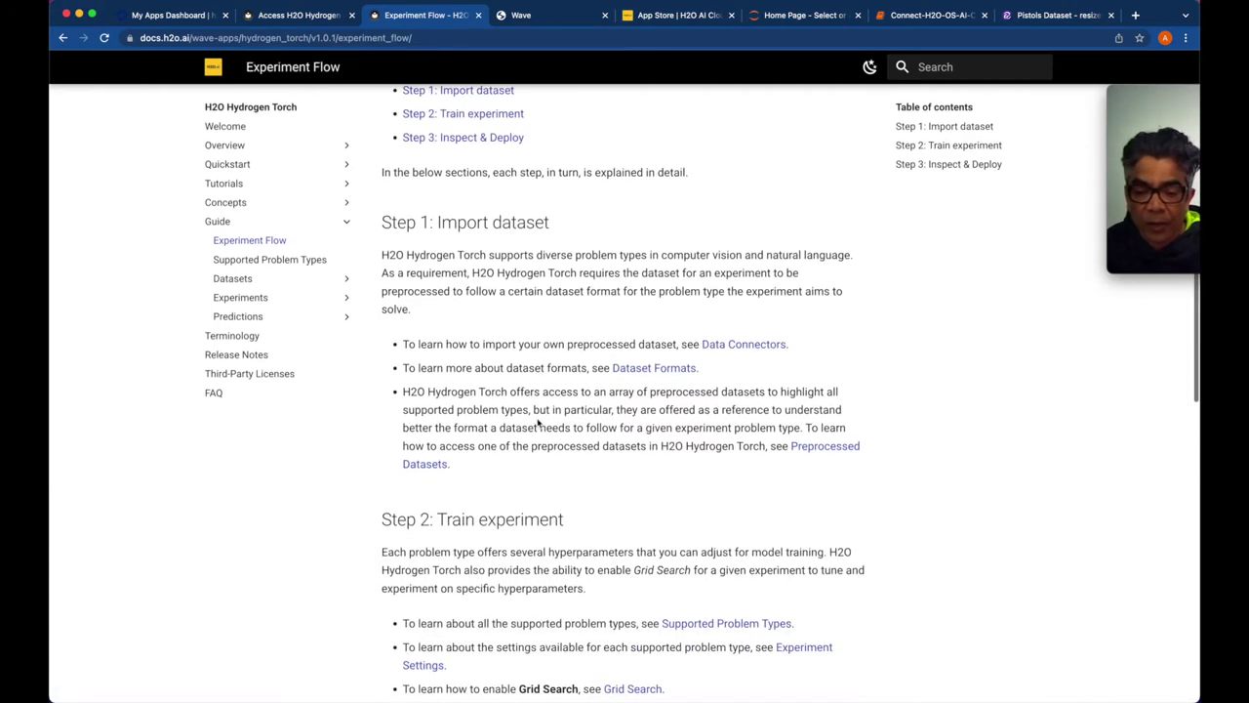
{"action": "scroll", "coordinate": [537, 422], "scroll_direction": "up", "scroll_amount": 10}
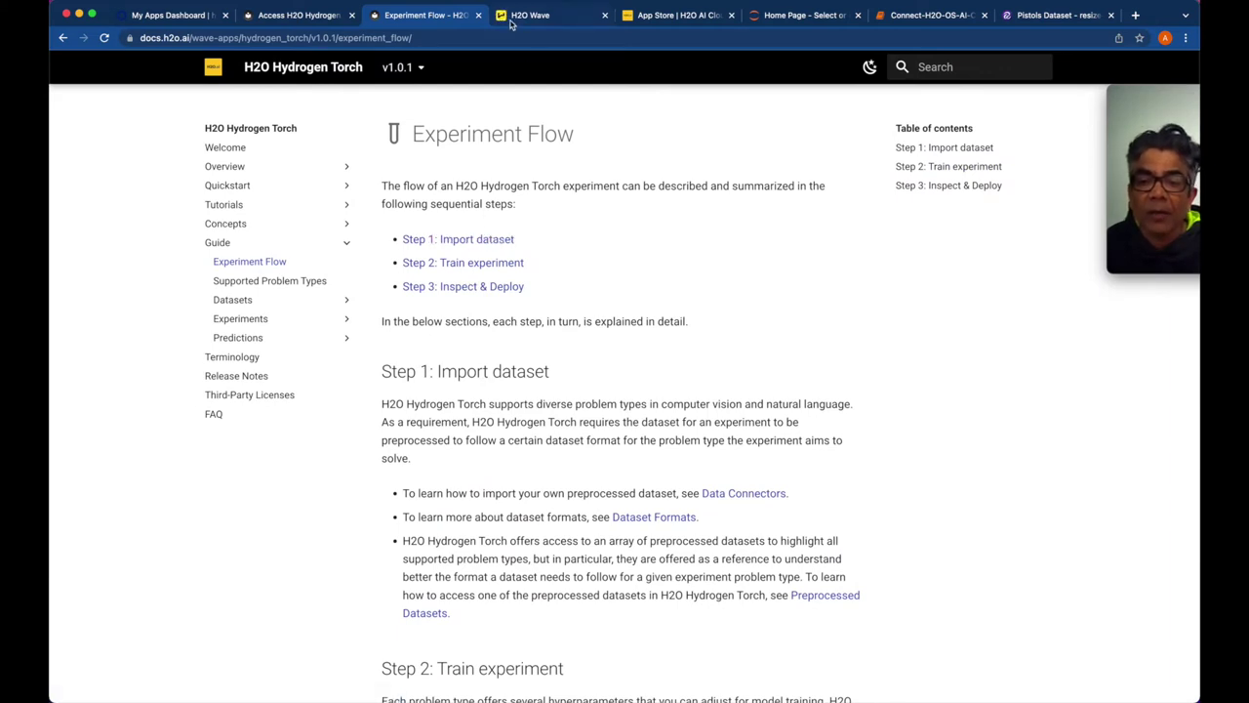
Switch to the running H2O Hydrogen Torch instance and turn Dark Mode off
{"action": "left_click", "coordinate": [545, 17]}
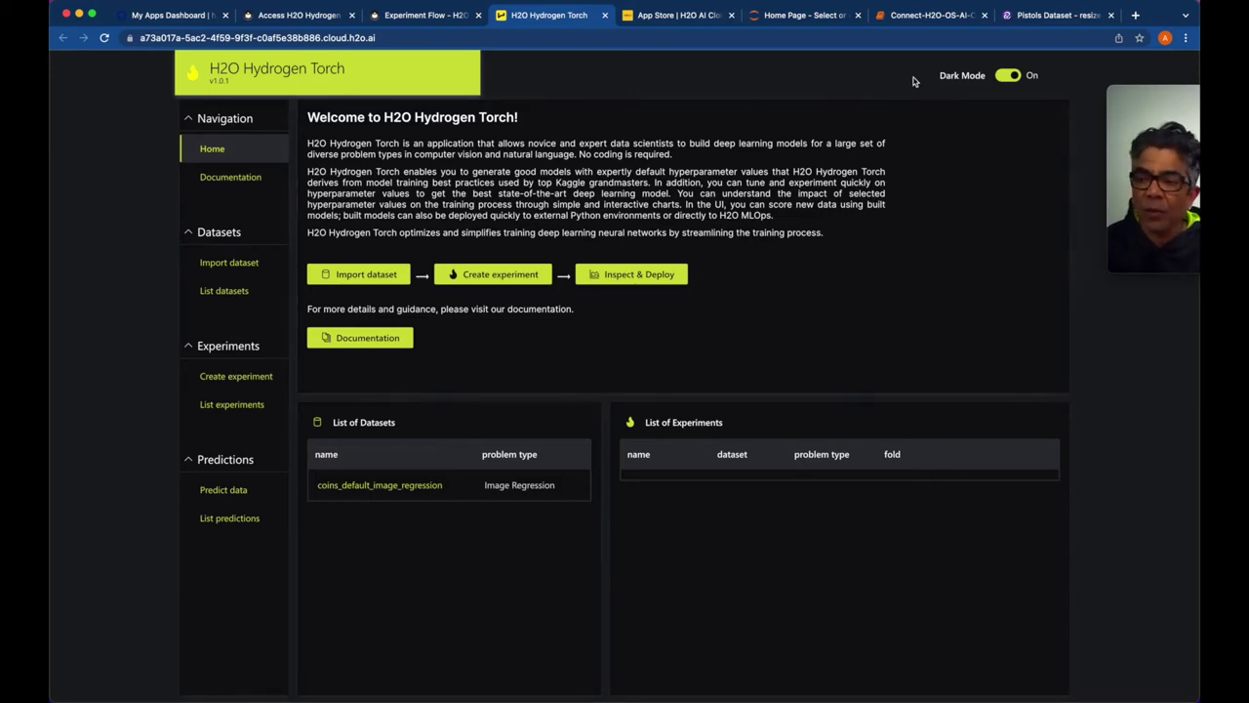
{"action": "left_click", "coordinate": [1005, 75]}
{"action": "left_click", "coordinate": [1003, 77]}
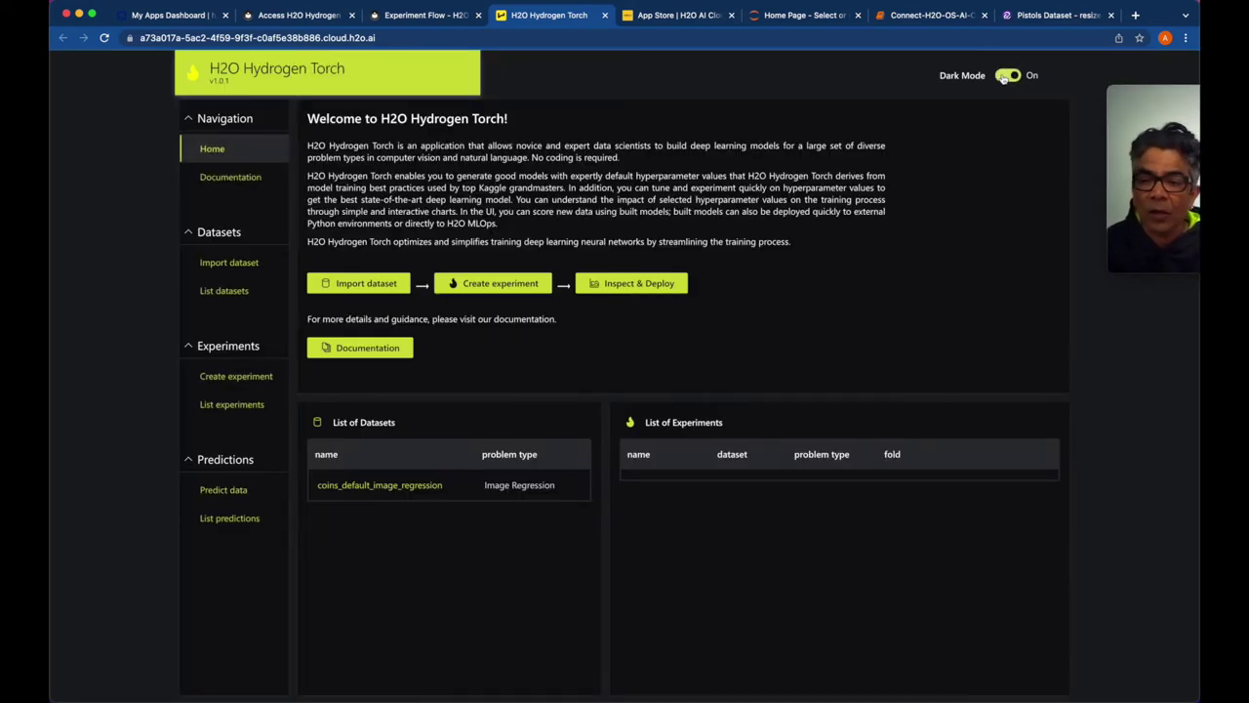
{"action": "left_click", "coordinate": [1002, 76]}
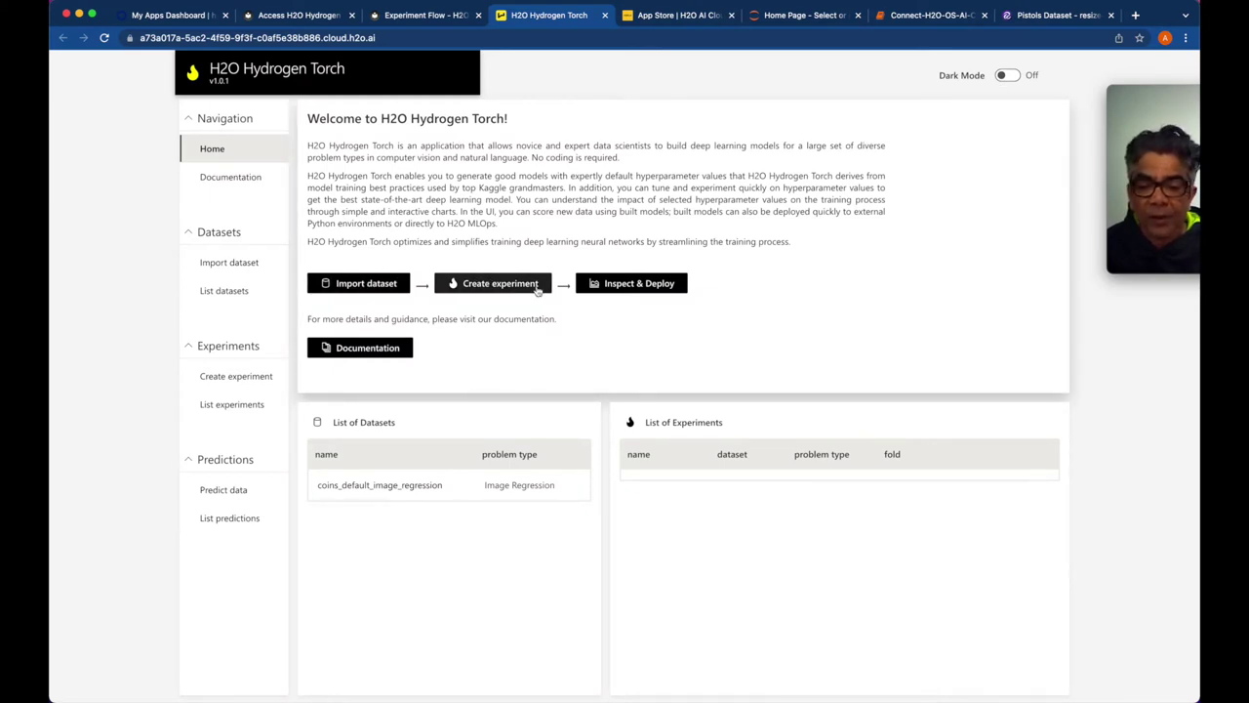
Import coins_image_regression.zip from the S3 bucket hydrogen-torch-external as an Image Regression dataset named coins_image_regression
{"action": "left_click", "coordinate": [254, 263]}
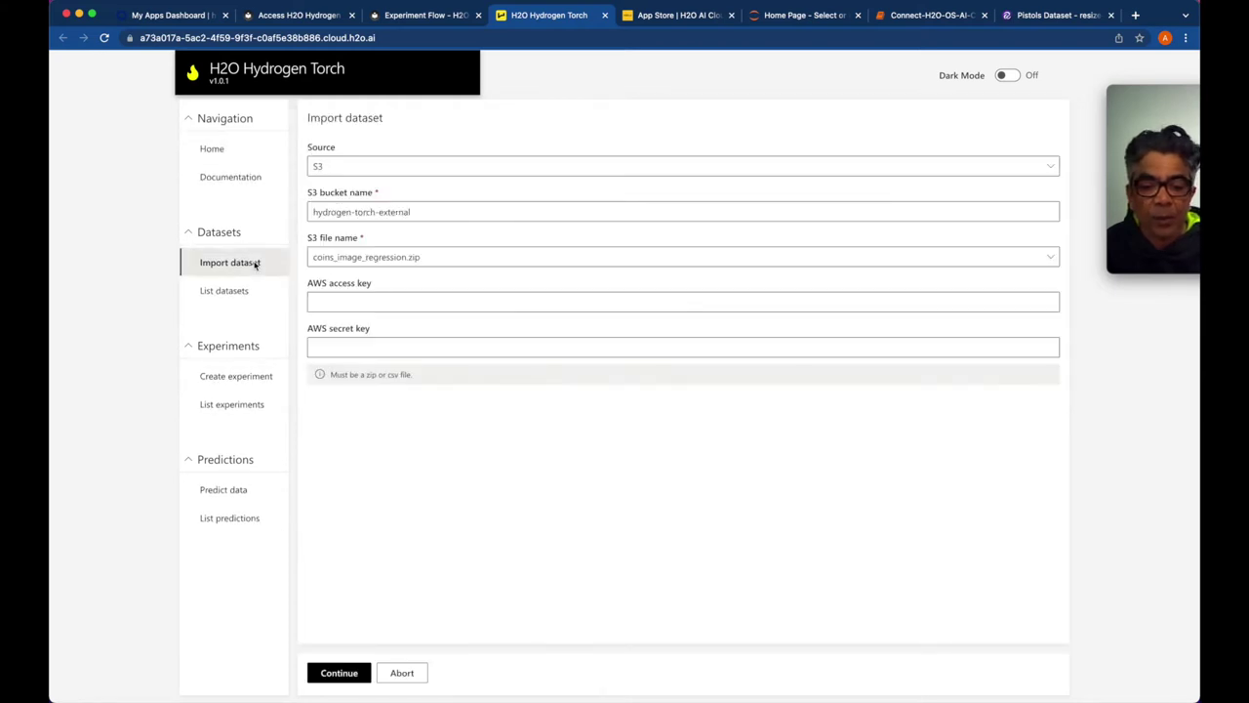
{"action": "left_click", "coordinate": [361, 167]}
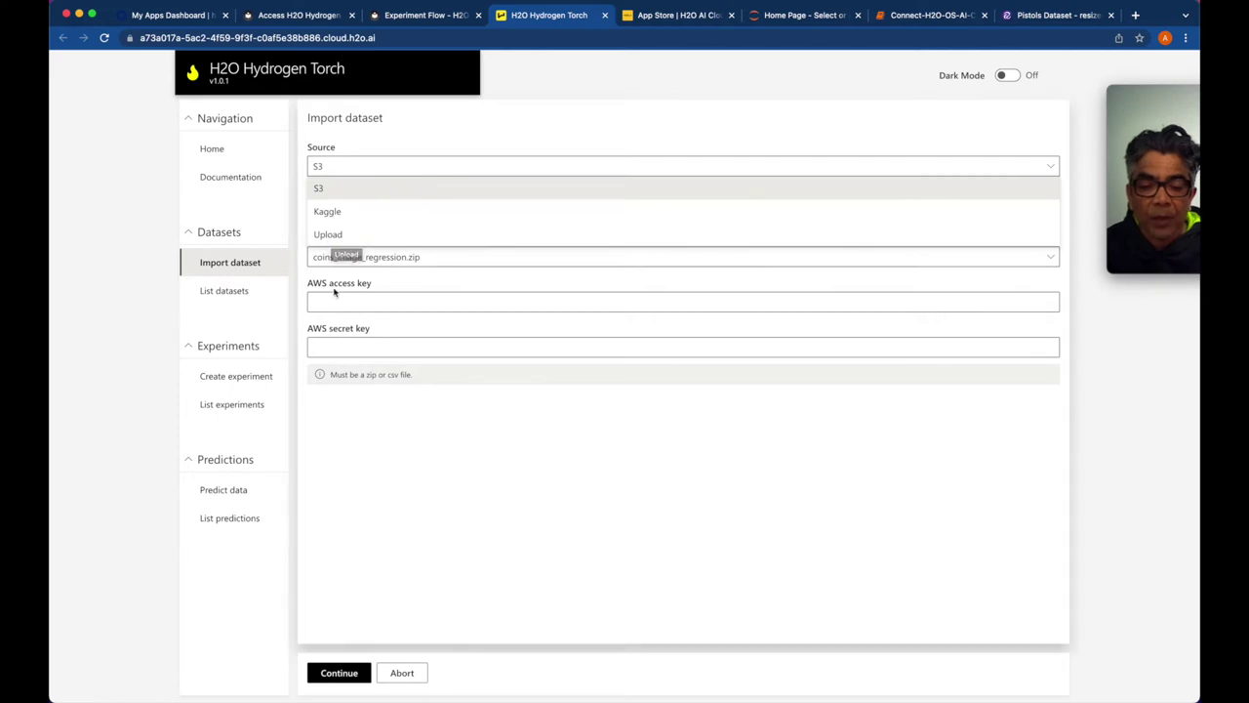
{"action": "left_click", "coordinate": [332, 190]}
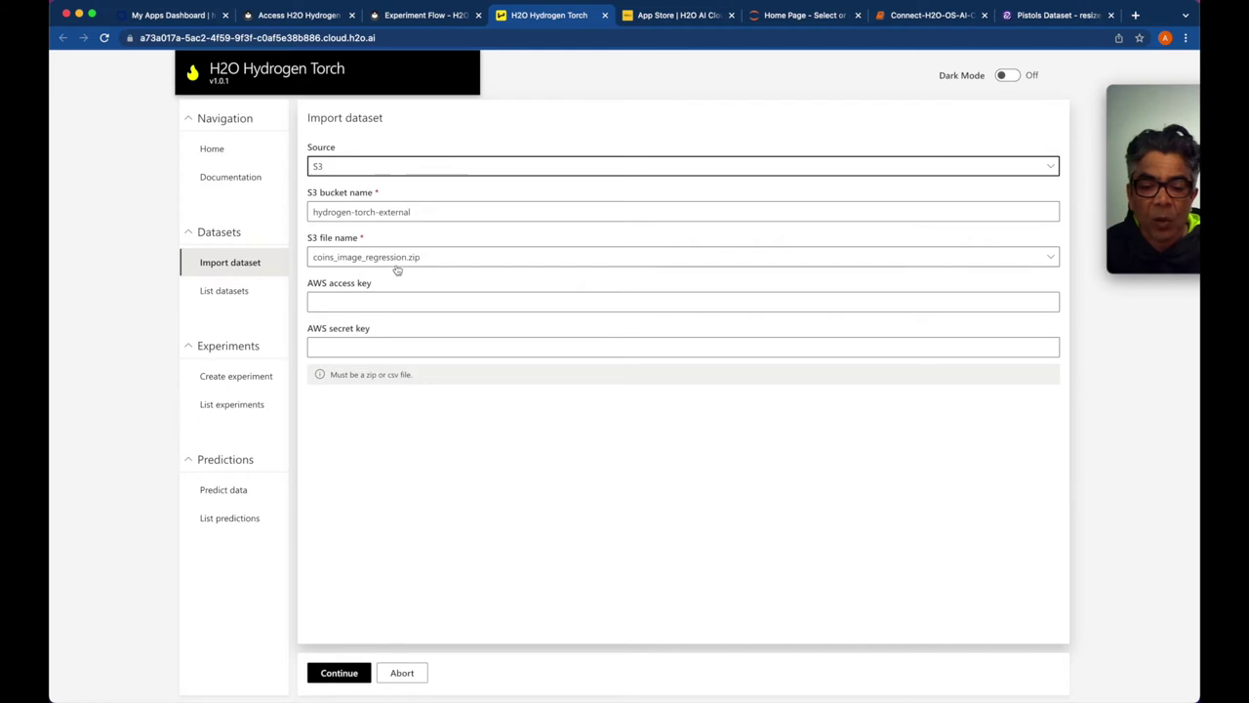
{"action": "left_click", "coordinate": [353, 673]}
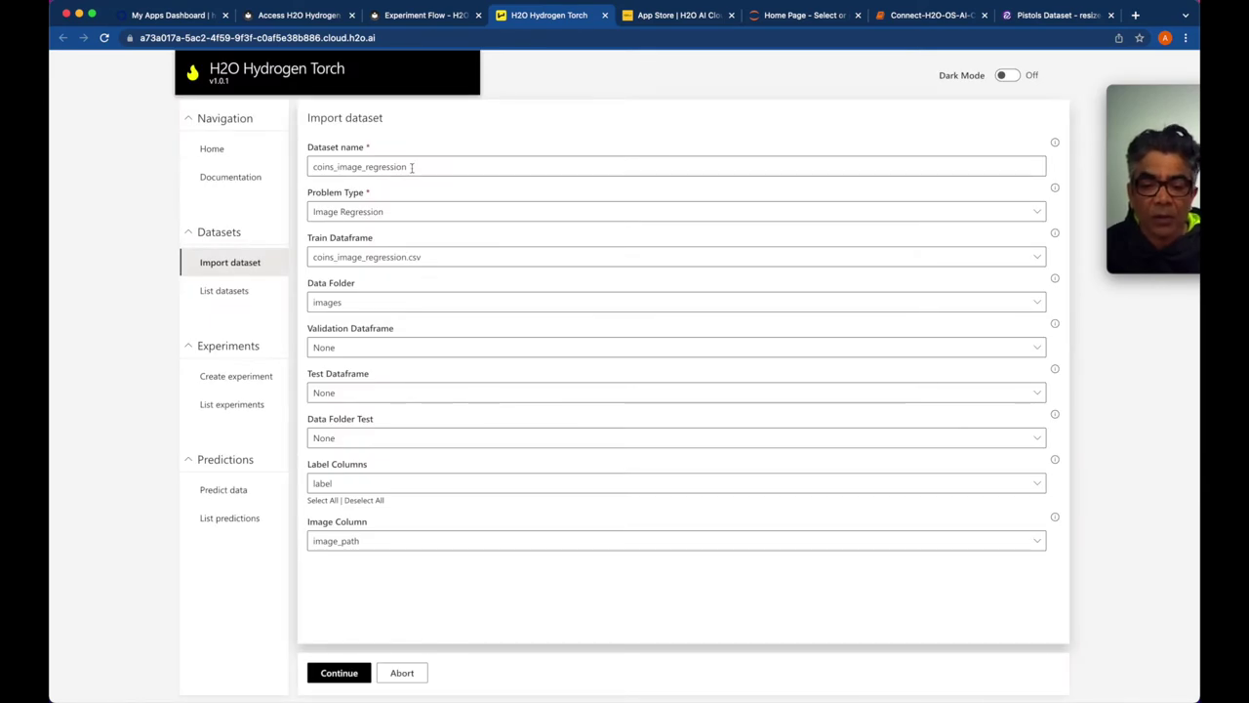
{"action": "left_click", "coordinate": [347, 213]}
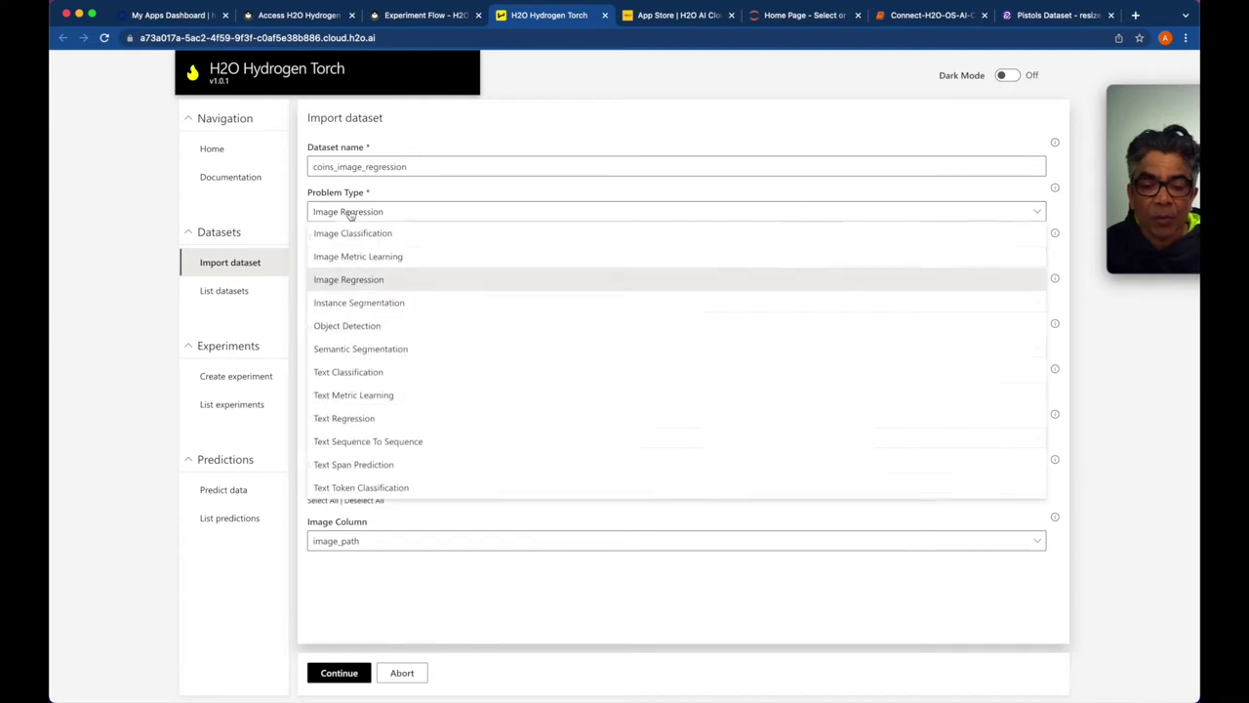
{"action": "left_click", "coordinate": [358, 282]}
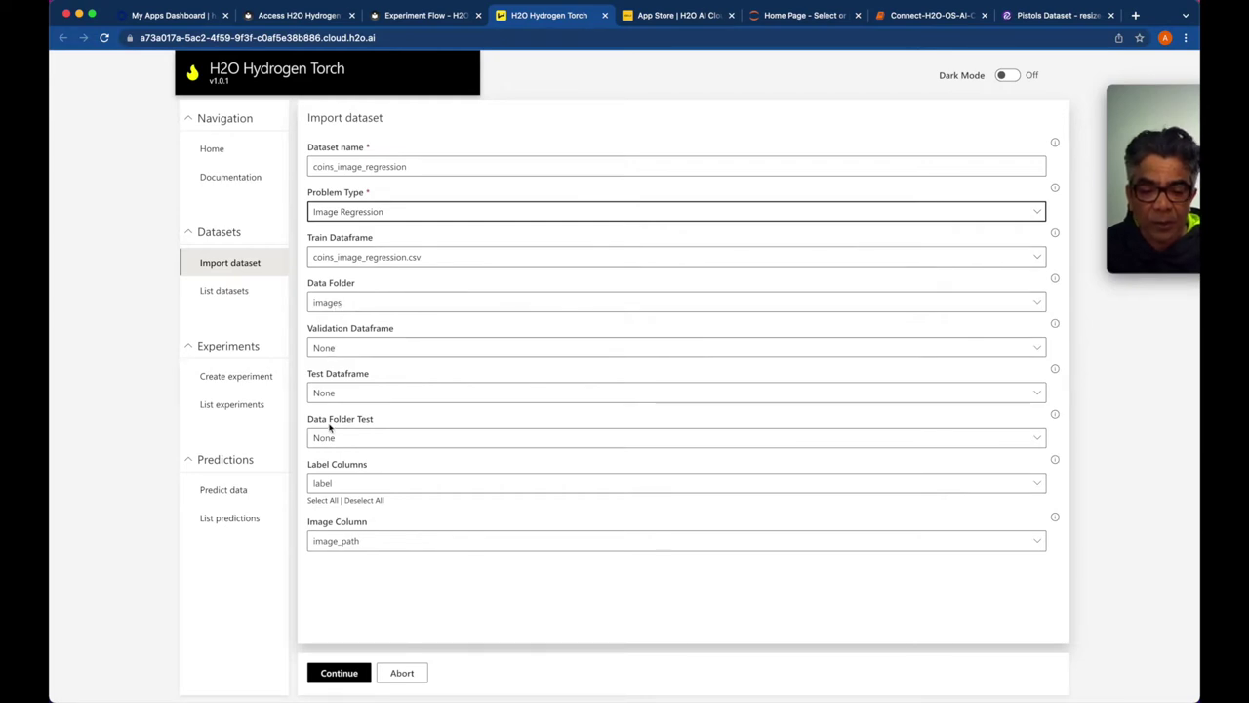
{"action": "left_click", "coordinate": [342, 671]}
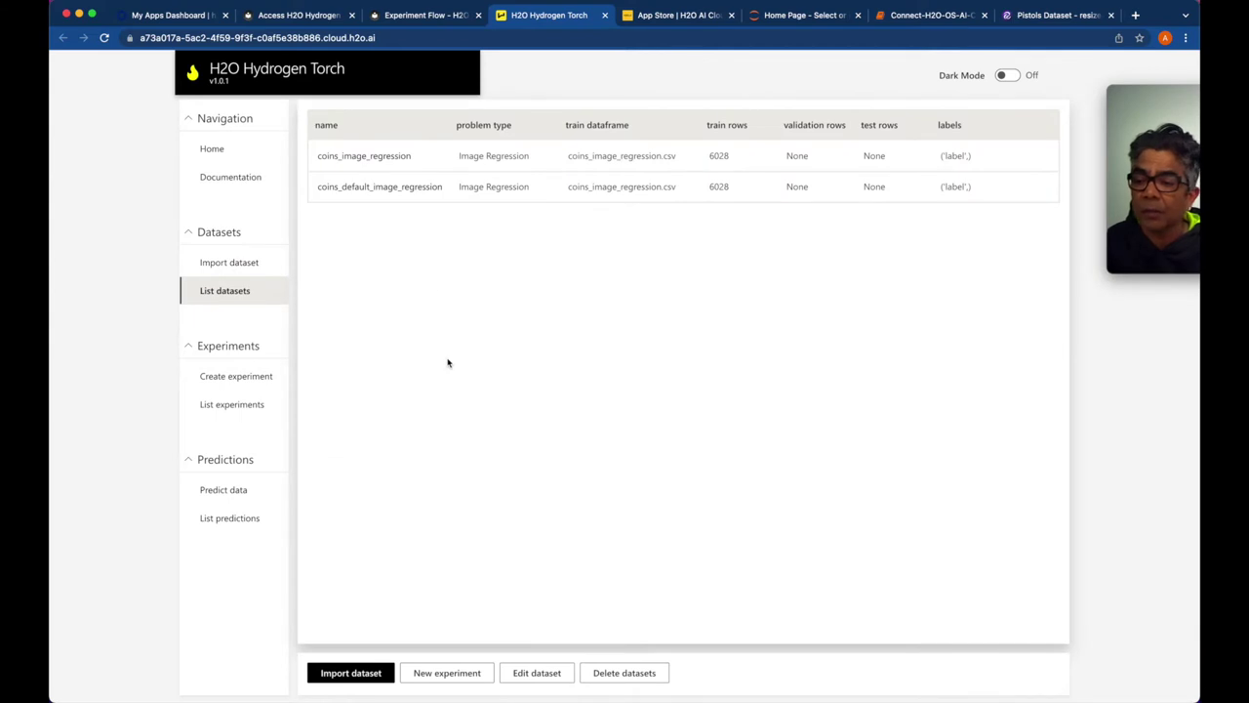
Compare the two listed coin datasets and import coins_image_regression.zip from S3 a second time with the default settings
{"action": "left_click", "coordinate": [666, 168]}
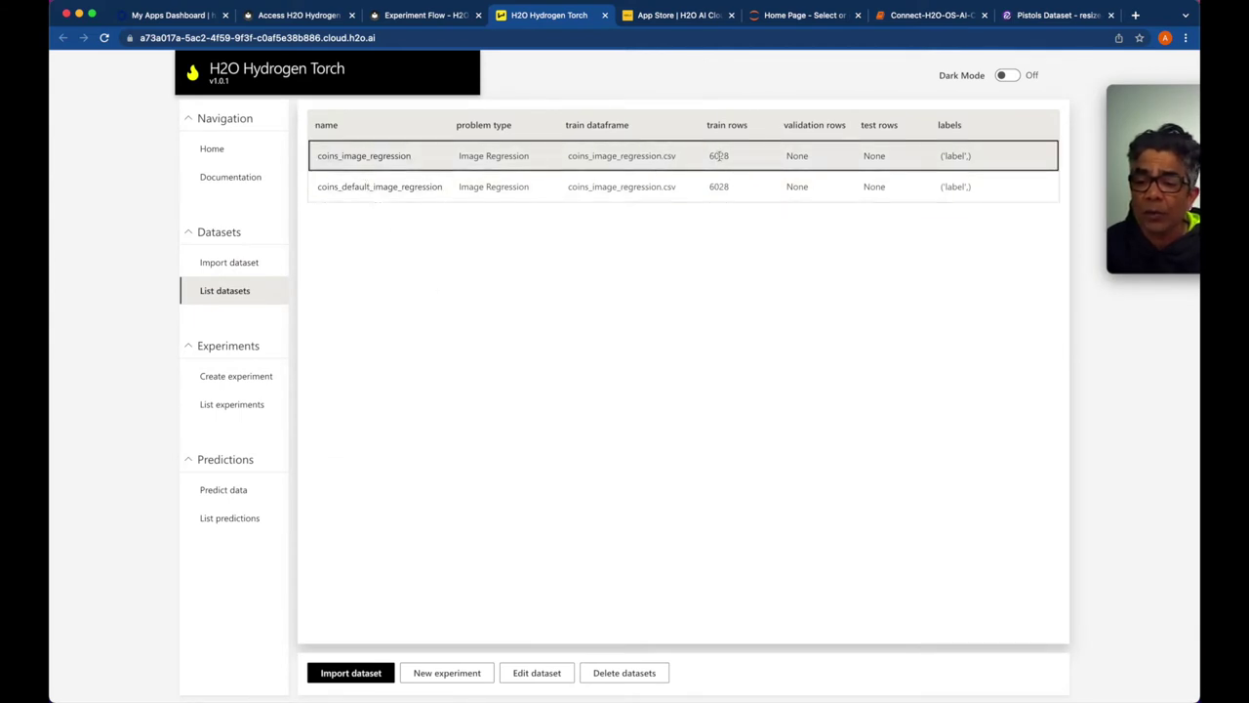
{"action": "left_click", "coordinate": [718, 186]}
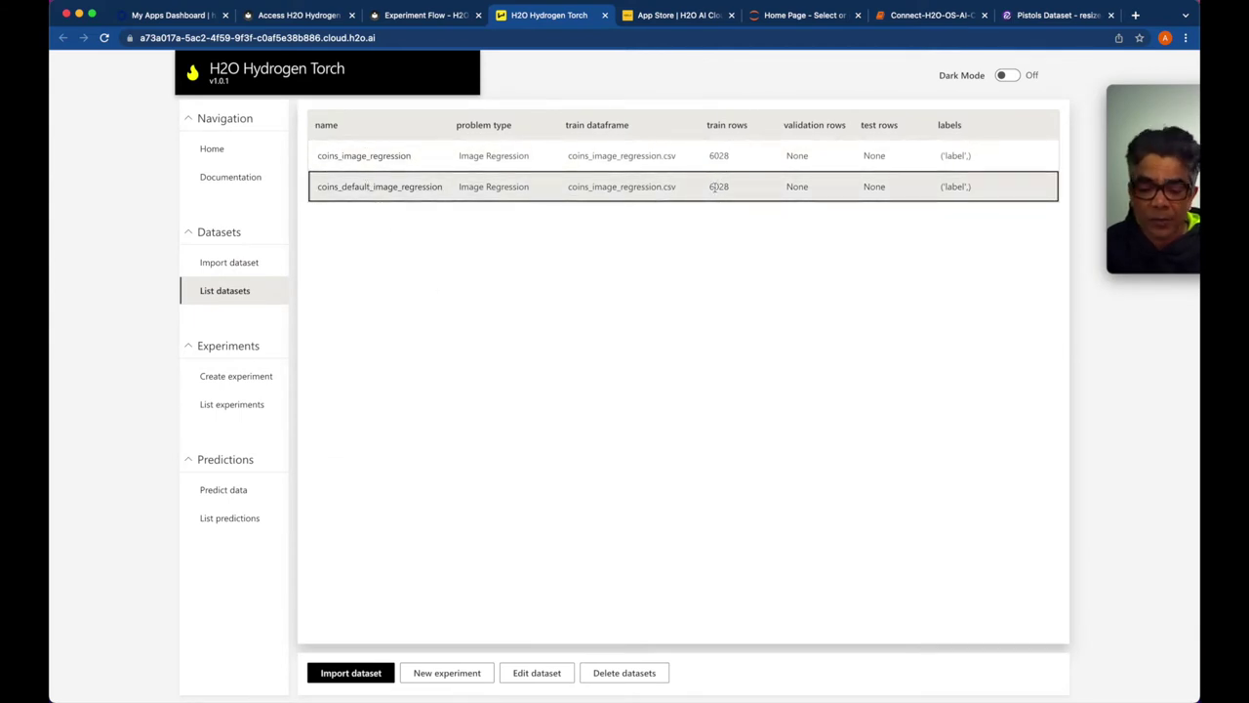
{"action": "left_click", "coordinate": [357, 672]}
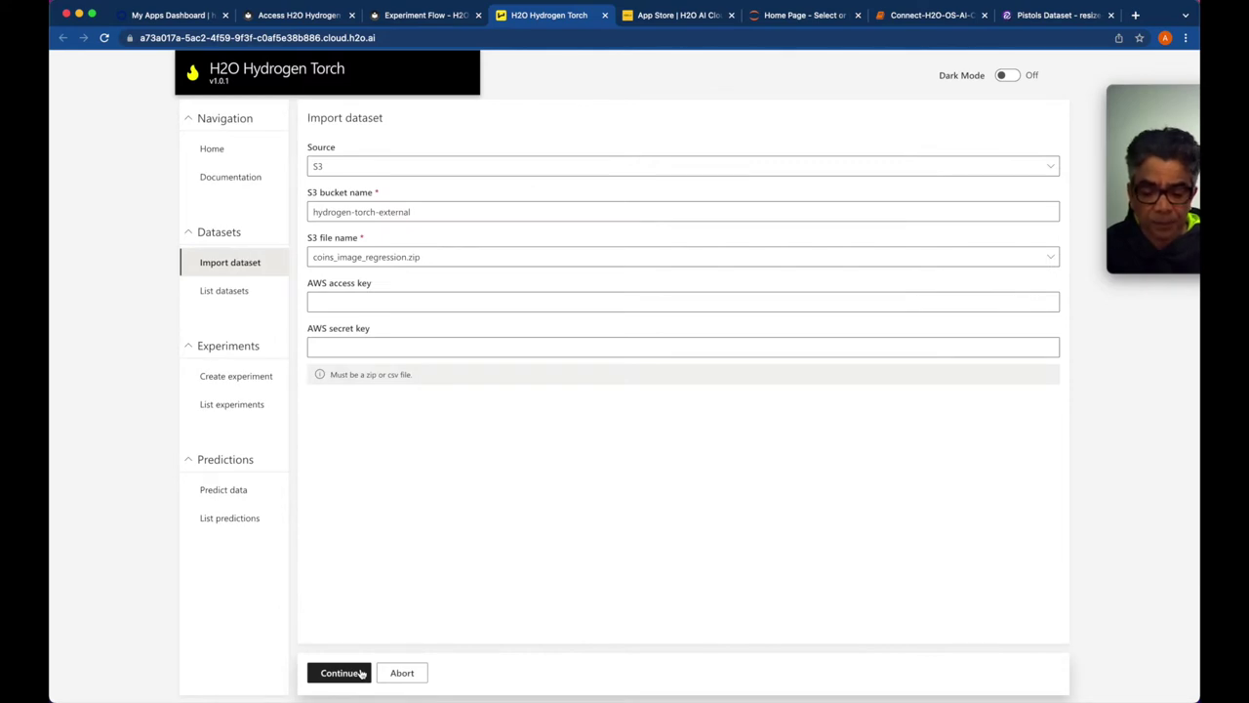
{"action": "left_click", "coordinate": [354, 674]}
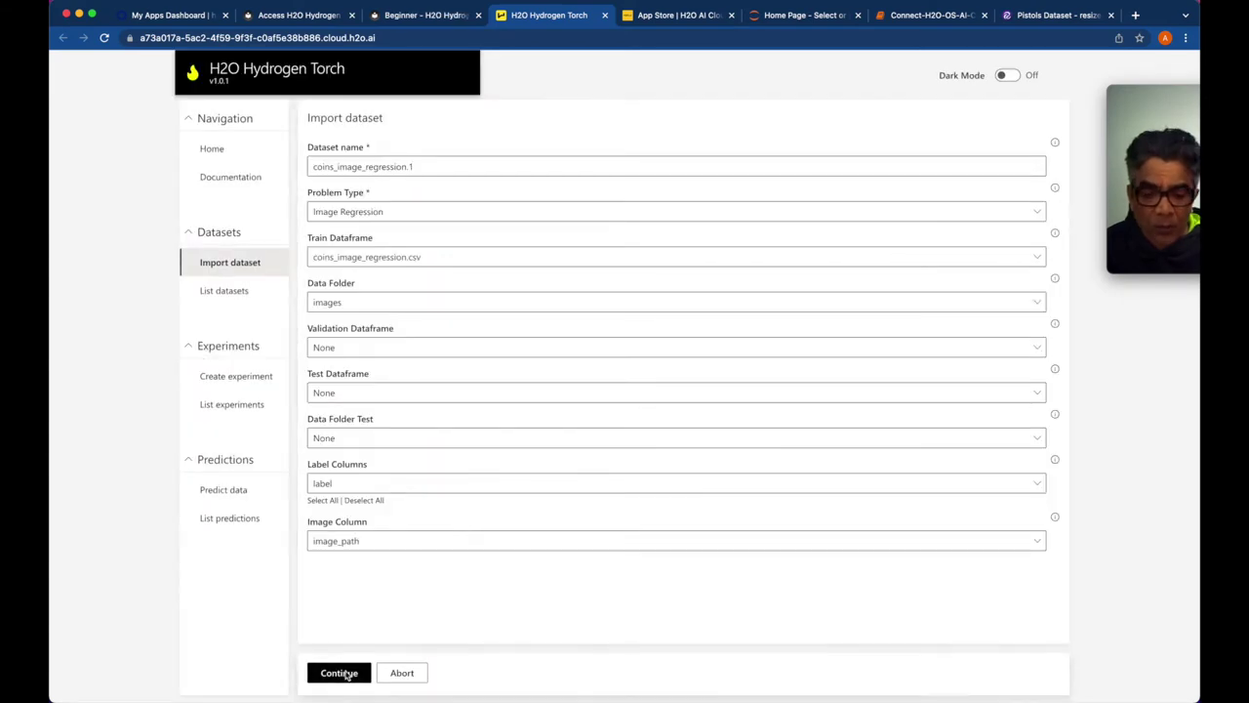
{"action": "left_click", "coordinate": [339, 673]}
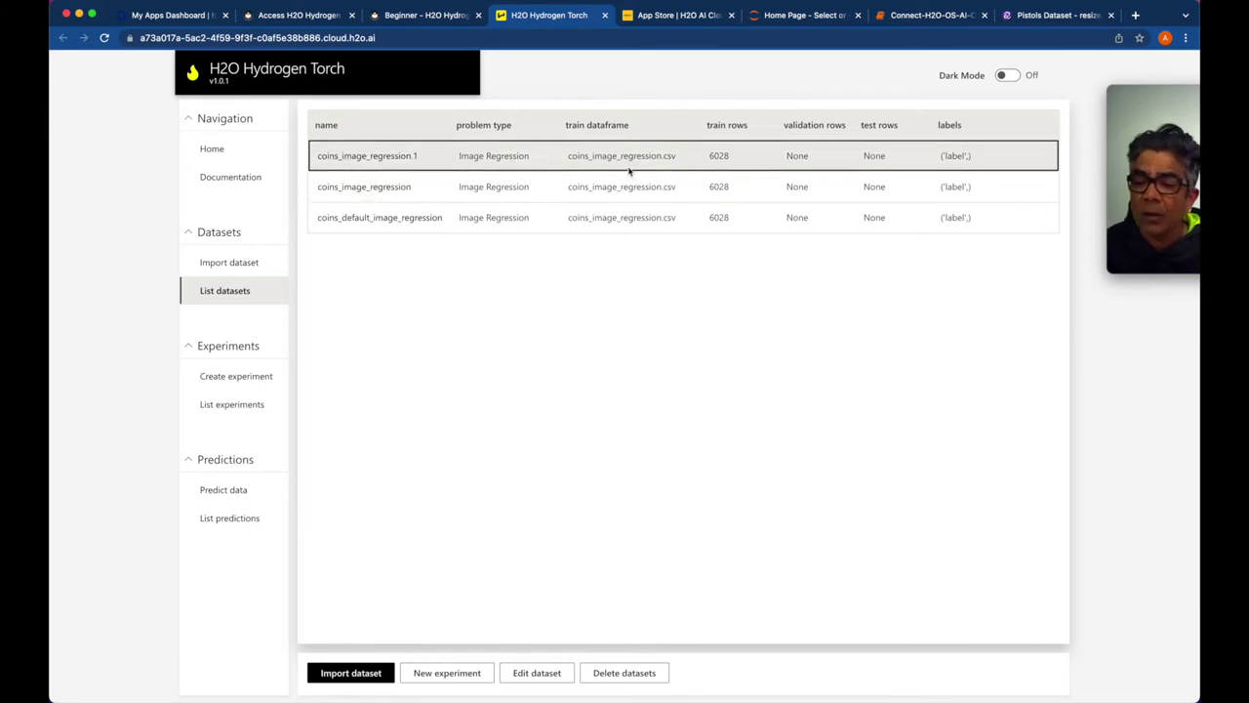
Open the newest coins dataset's sample train data and compare it with the tutorial's Explore Dataset step
{"action": "left_click", "coordinate": [404, 156]}
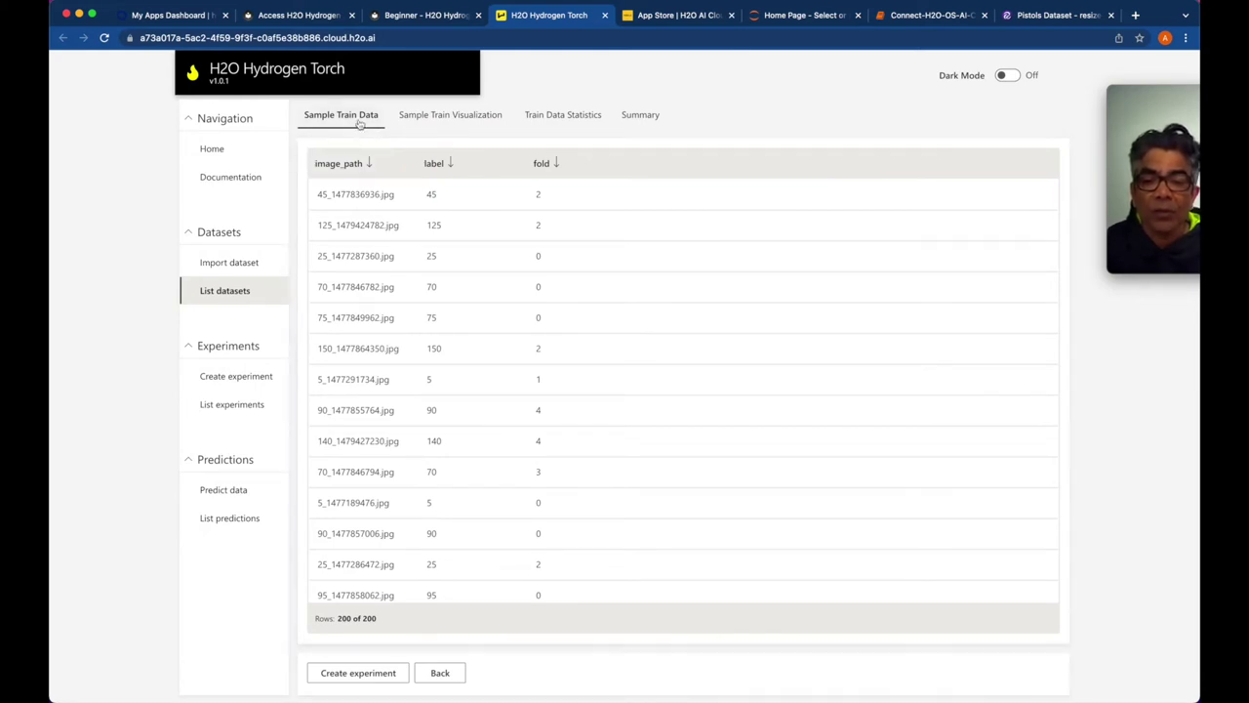
{"action": "left_click", "coordinate": [434, 15]}
{"action": "scroll", "coordinate": [527, 369], "scroll_direction": "down", "scroll_amount": 4}
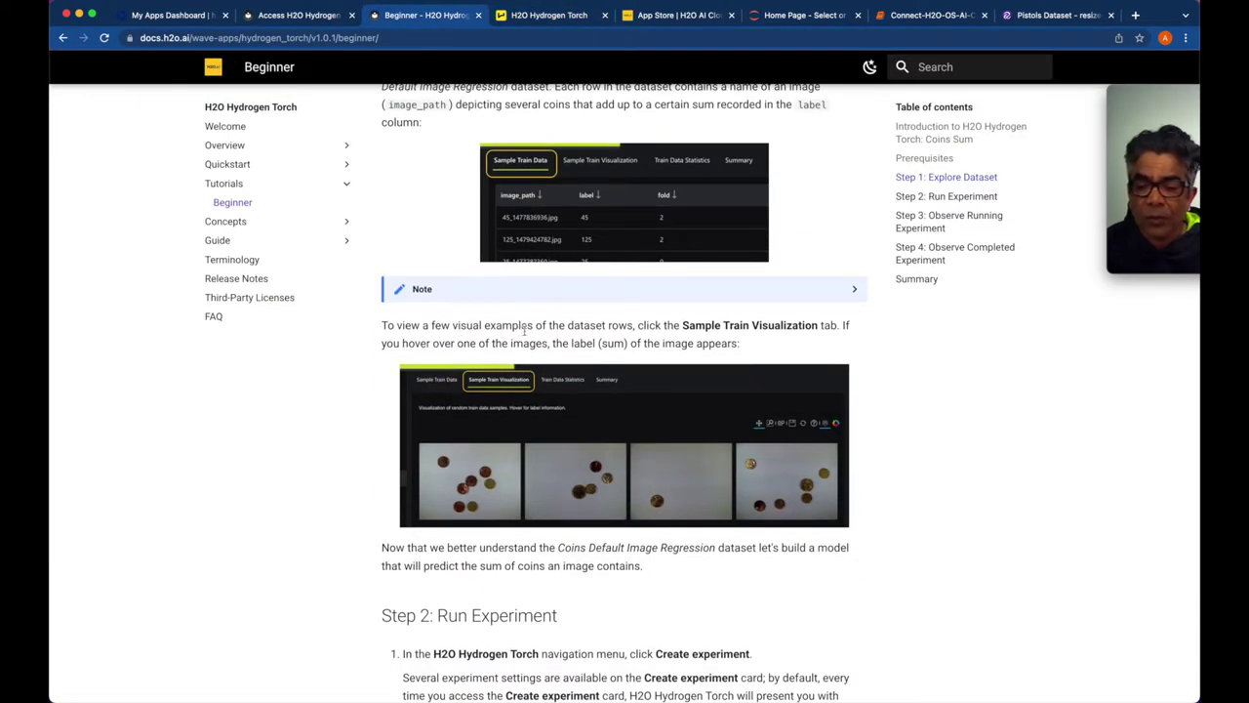
Show the dataset's Sample Train Visualization in Hydrogen Torch and check the labels of the first three coin images
{"action": "left_click", "coordinate": [552, 15]}
{"action": "left_click", "coordinate": [454, 117]}
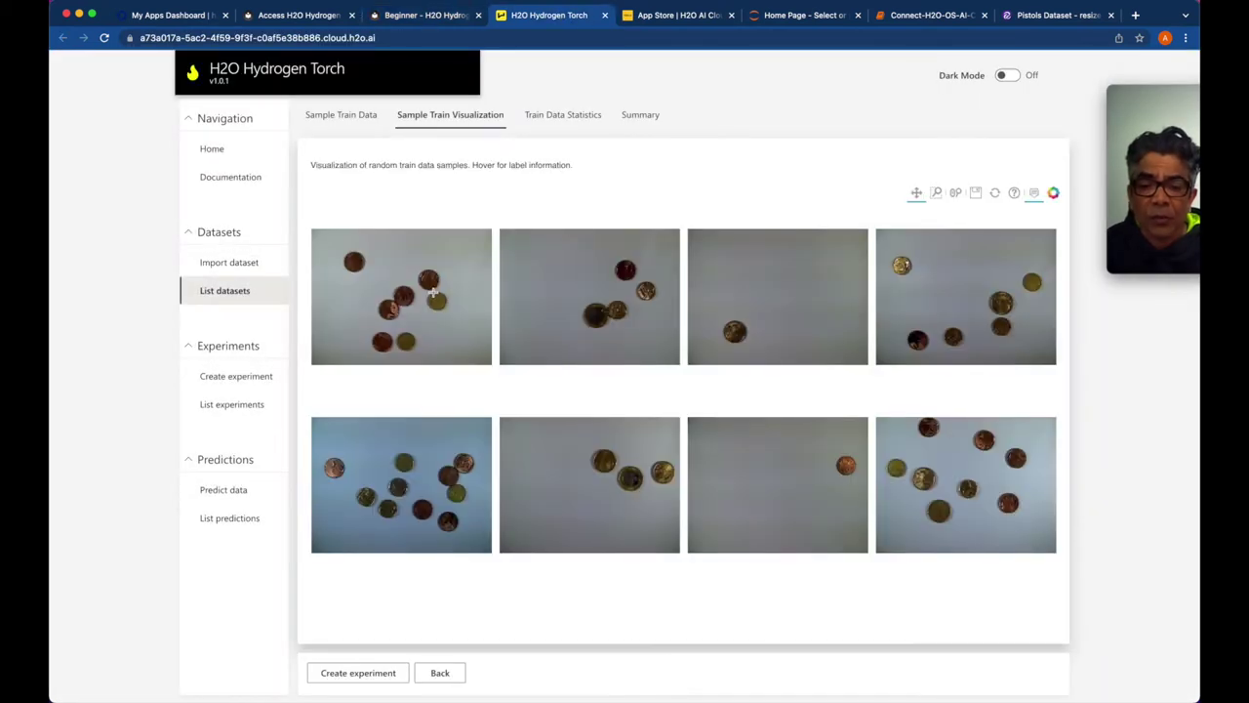
{"action": "mouse_move", "coordinate": [432, 294]}
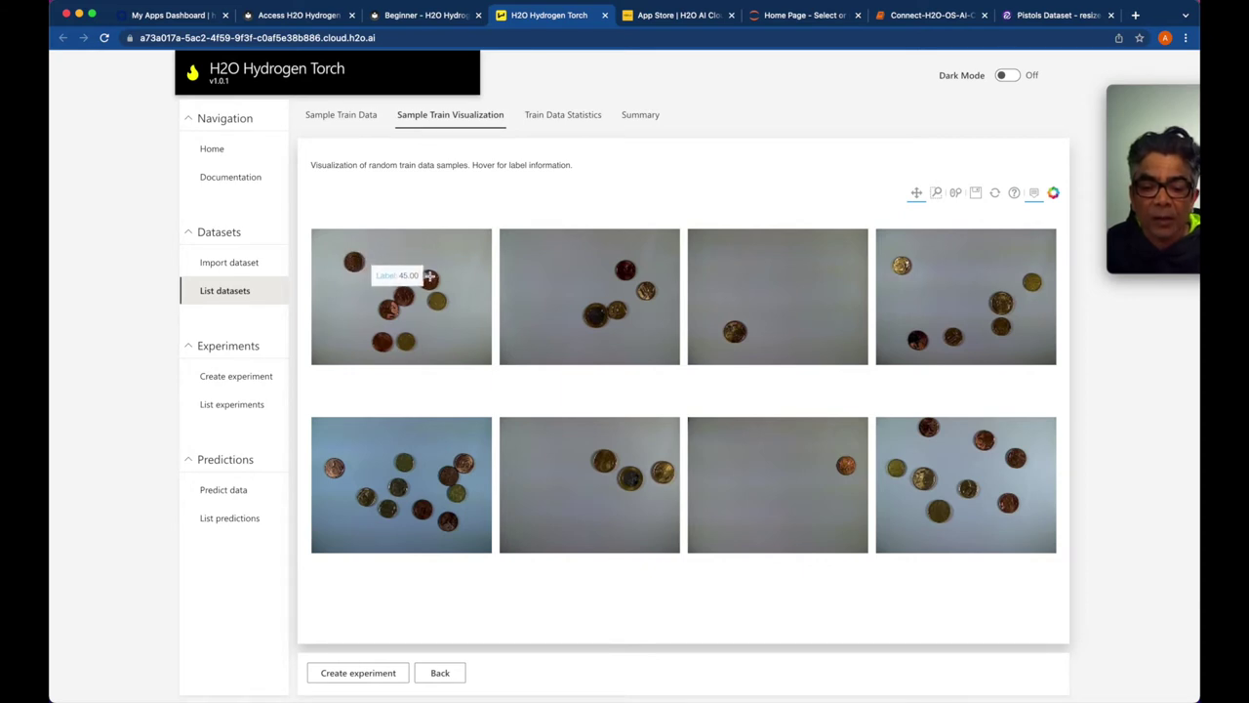
{"action": "mouse_move", "coordinate": [595, 278]}
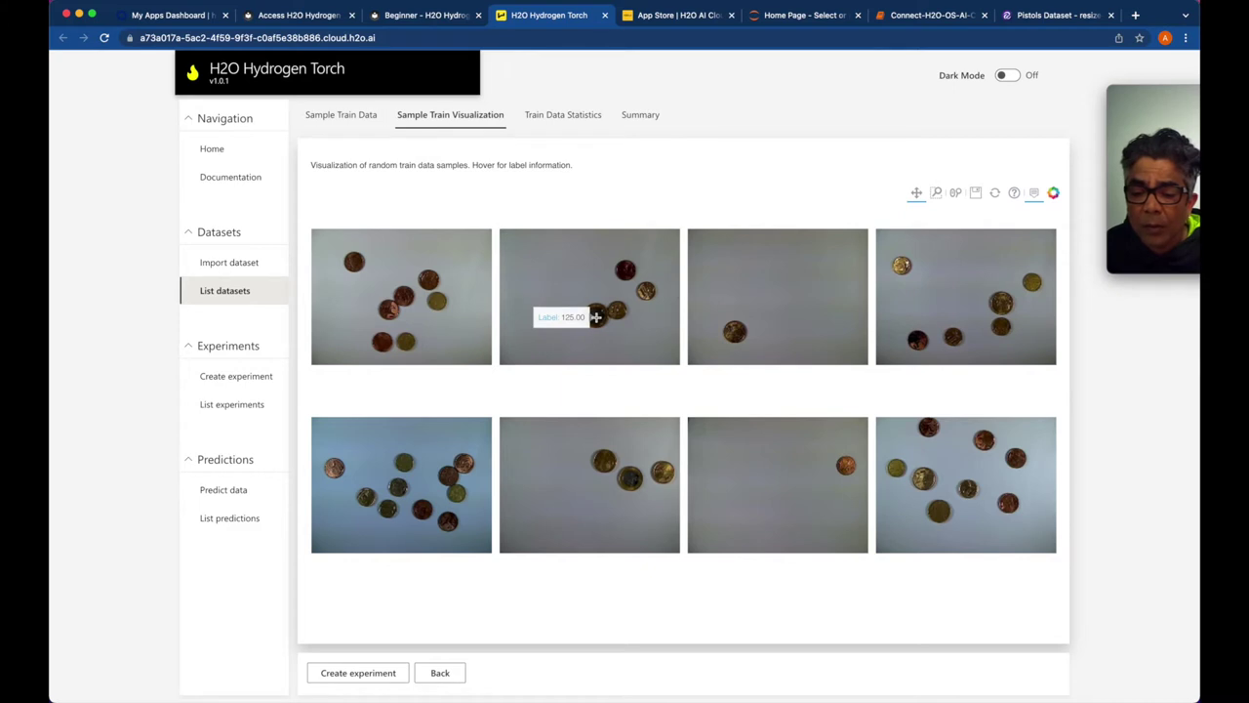
{"action": "mouse_move", "coordinate": [429, 446]}
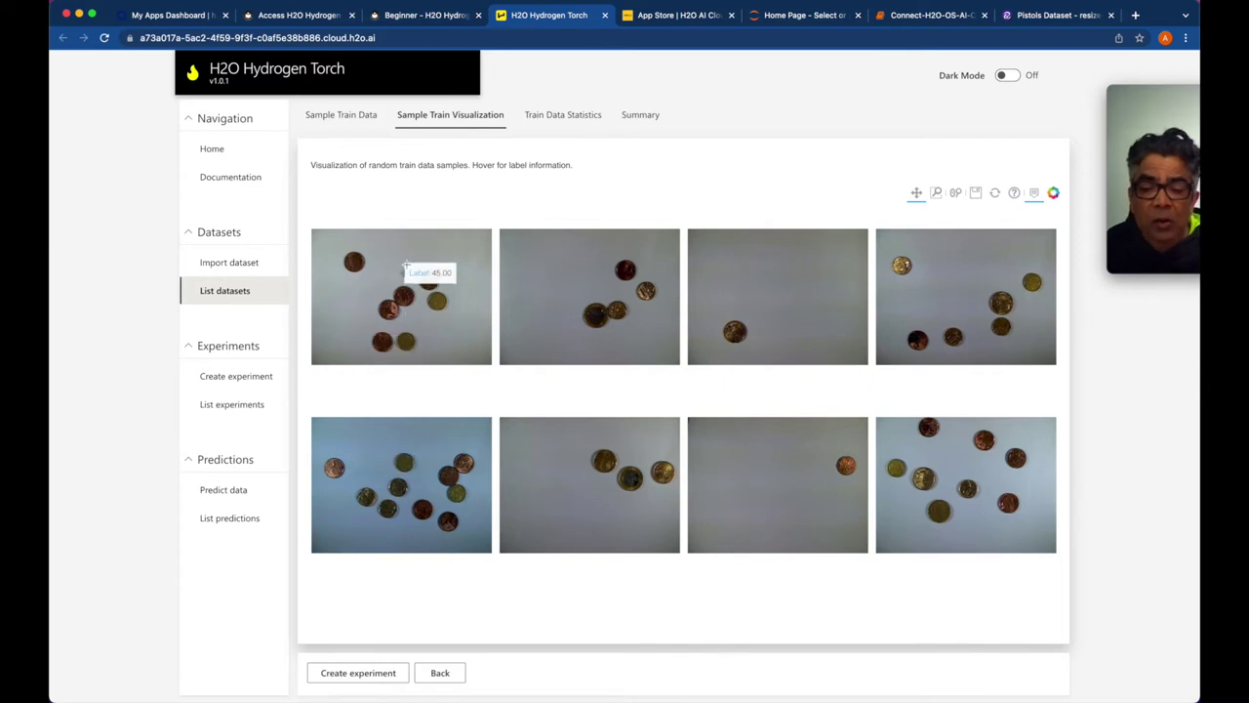
{"action": "mouse_move", "coordinate": [702, 337]}
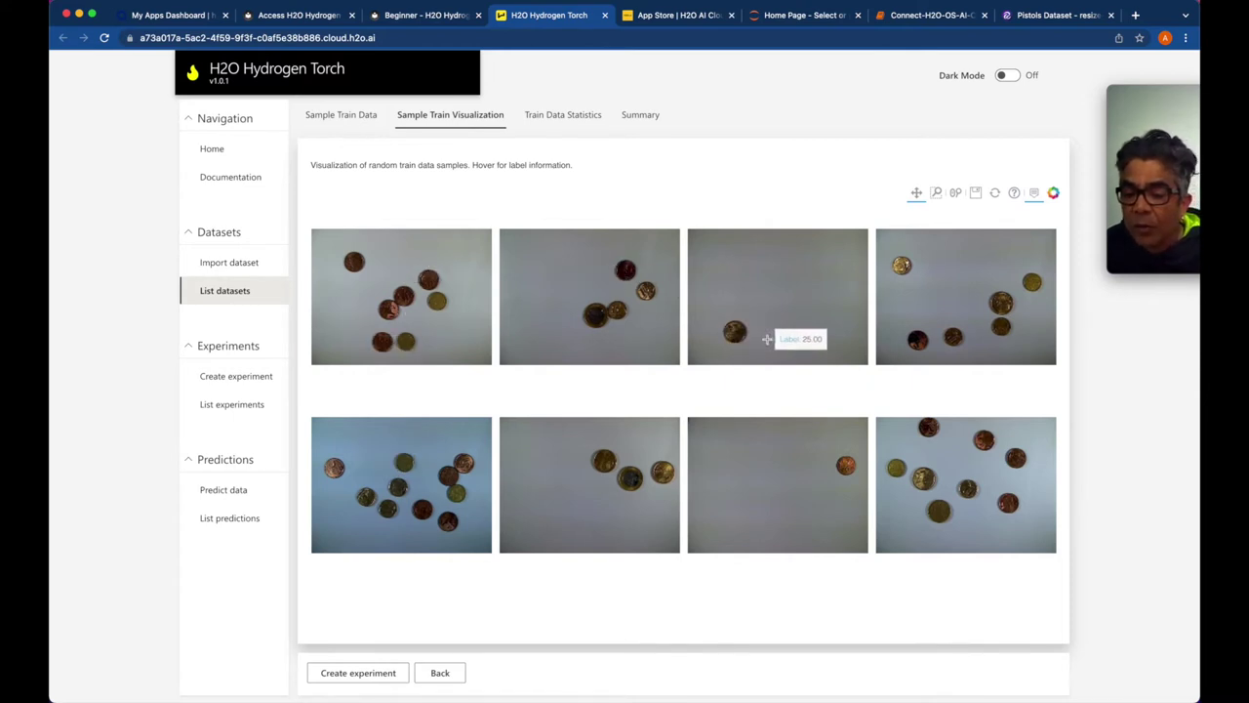
{"action": "mouse_move", "coordinate": [630, 318]}
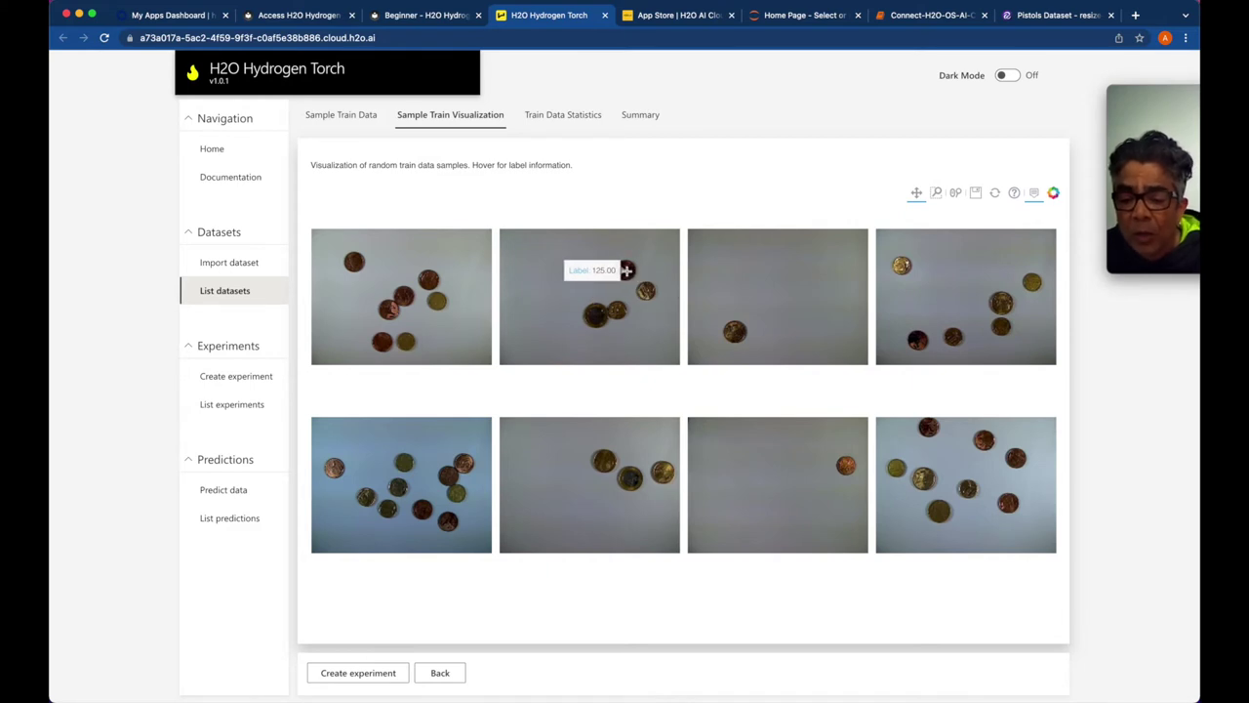
Try the zoom and pan tools, pan the second coin image slightly, and check the labels of the images in the sample train visualization
{"action": "mouse_move", "coordinate": [444, 322]}
{"action": "mouse_move", "coordinate": [561, 324]}
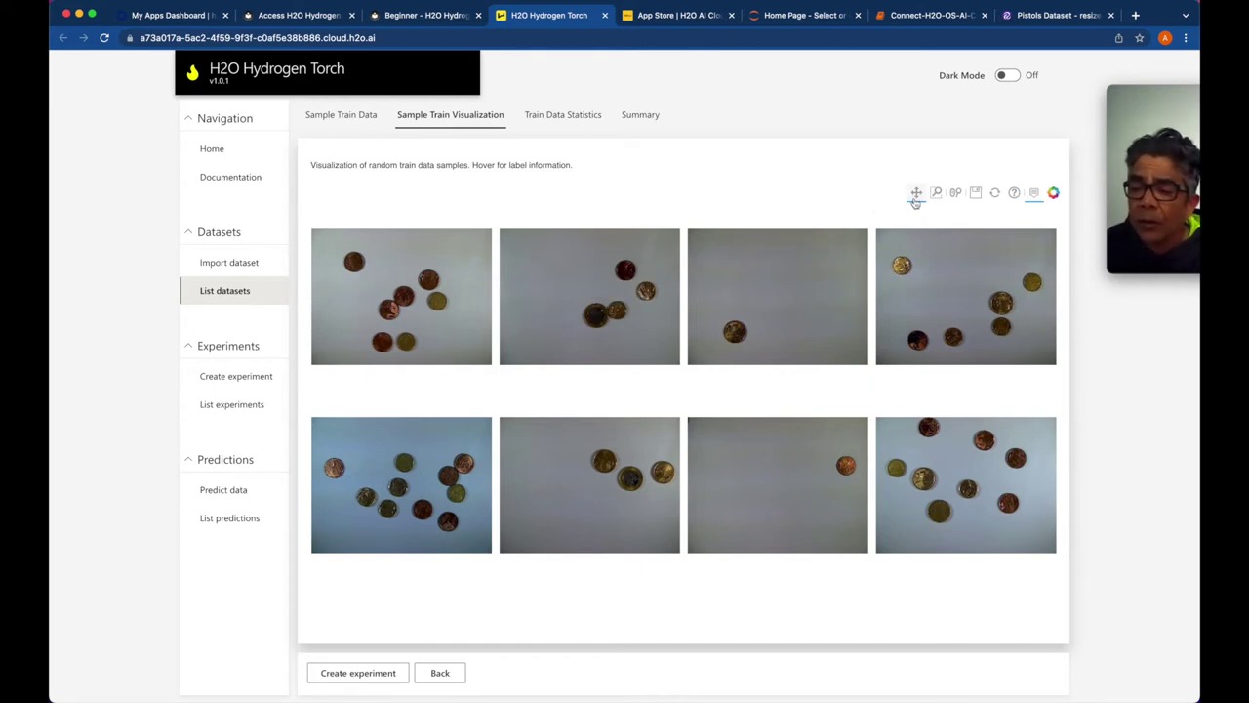
{"action": "mouse_move", "coordinate": [656, 275]}
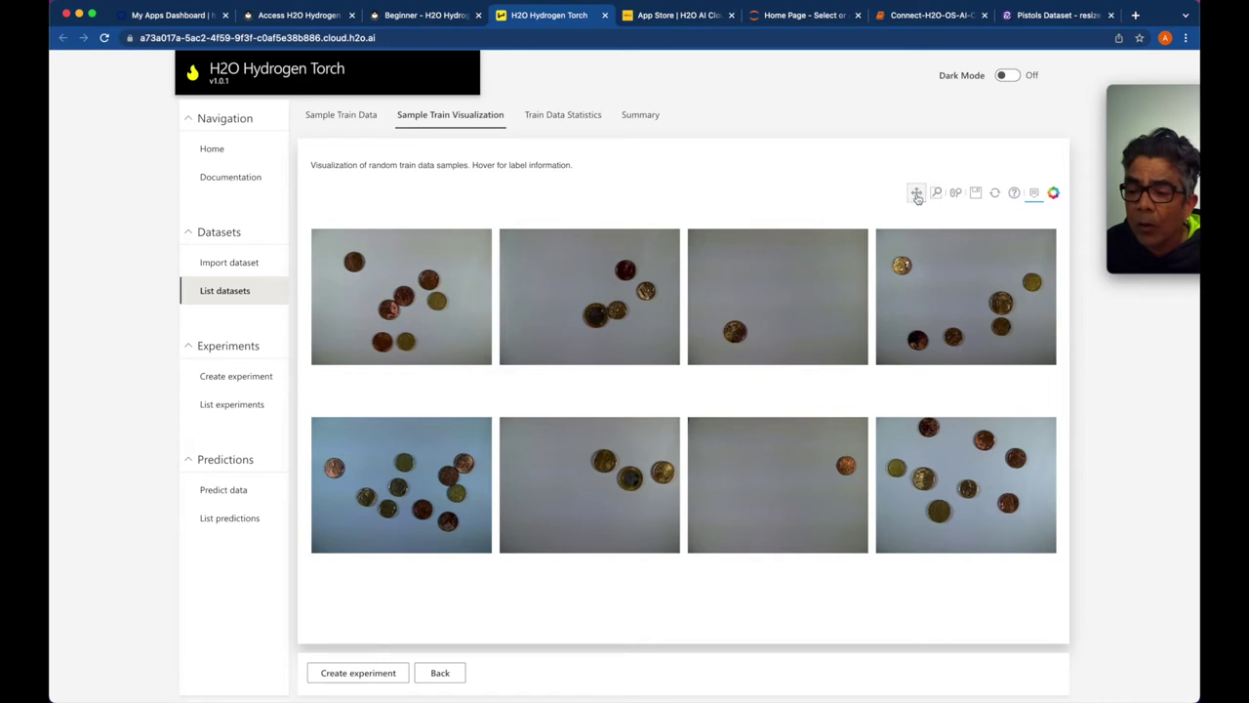
{"action": "left_click", "coordinate": [937, 193]}
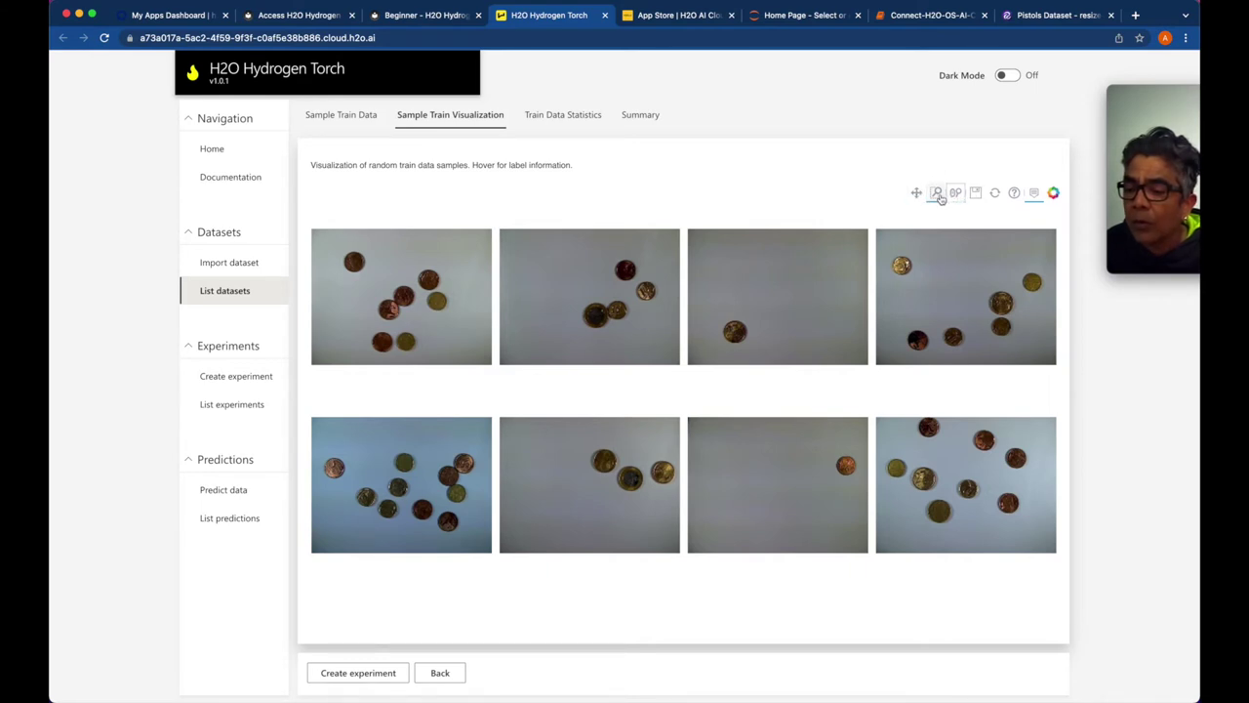
{"action": "left_click", "coordinate": [917, 193]}
{"action": "mouse_move", "coordinate": [618, 321]}
{"action": "left_mouse_down"}
{"action": "mouse_move", "coordinate": [646, 292]}
{"action": "mouse_move", "coordinate": [607, 304]}
{"action": "left_mouse_up"}
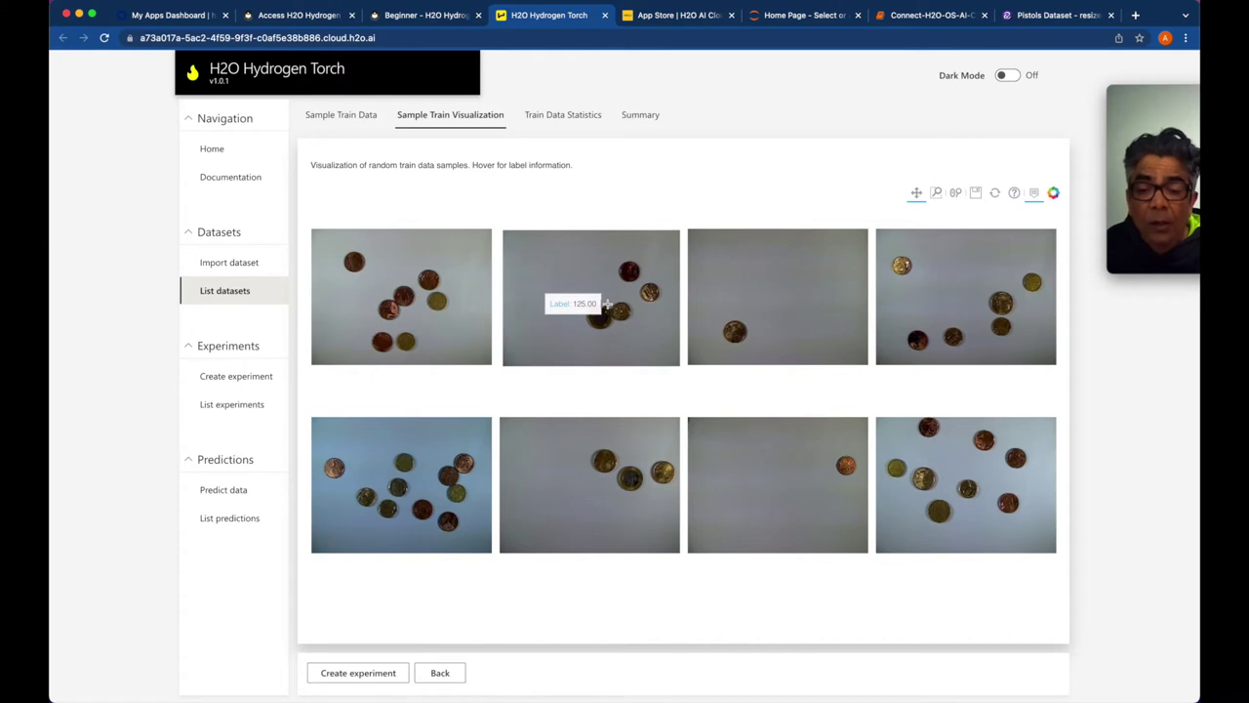
{"action": "mouse_move", "coordinate": [852, 461]}
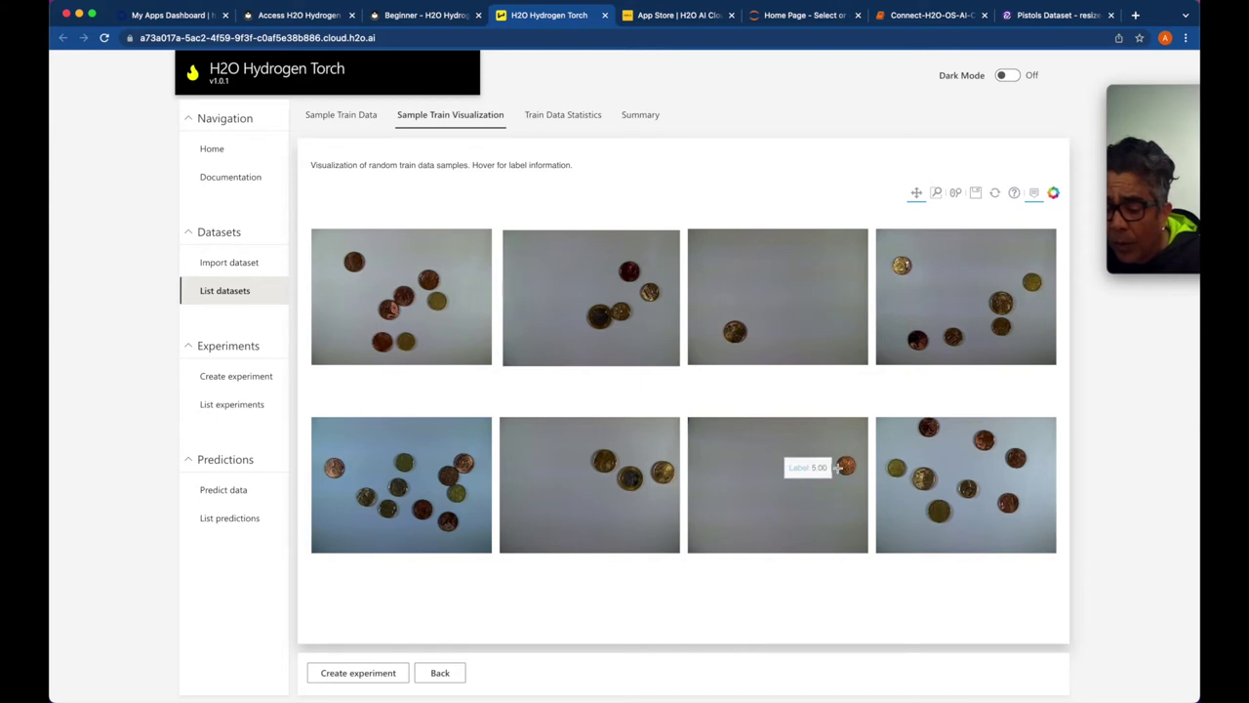
{"action": "mouse_move", "coordinate": [634, 482]}
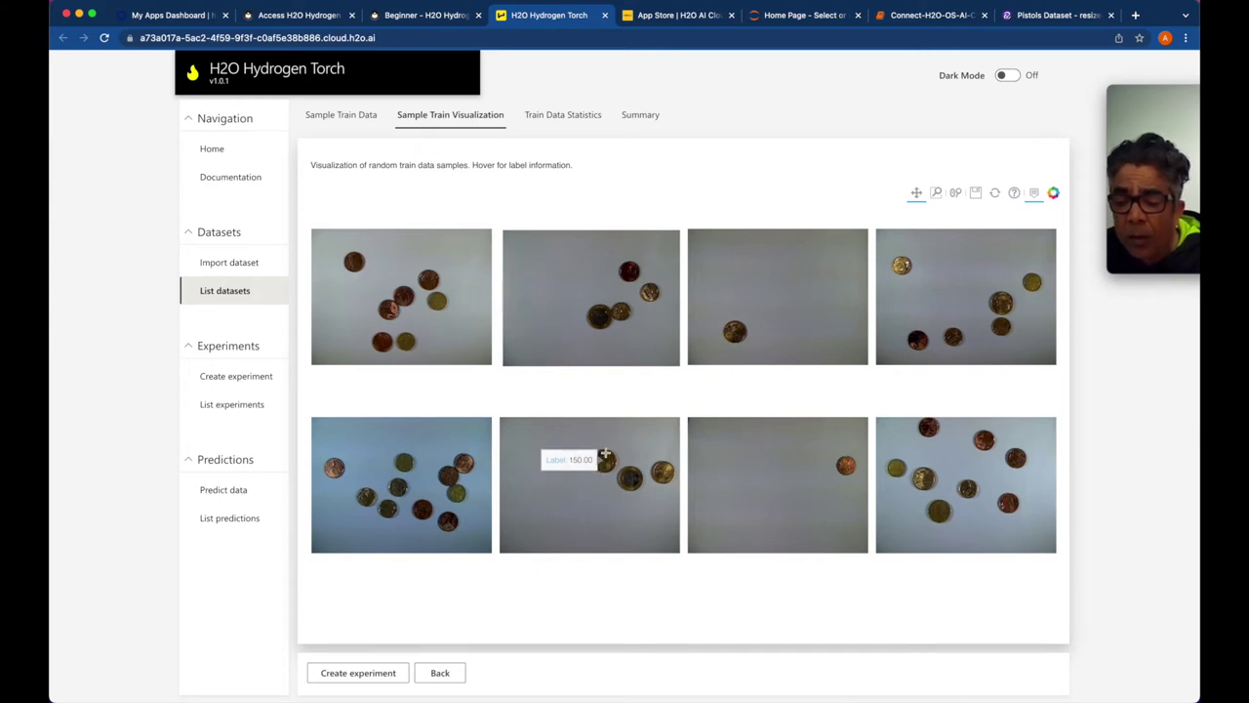
{"action": "mouse_move", "coordinate": [649, 352]}
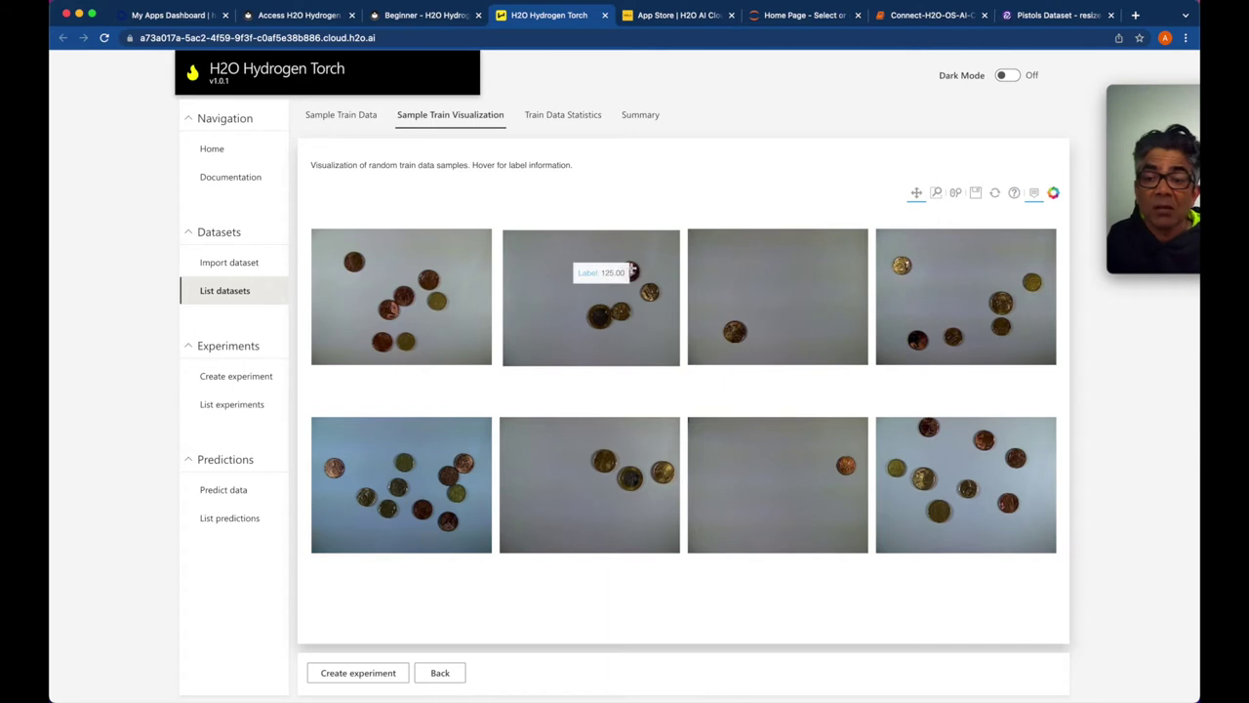
Review the coins dataset's train data statistics and summary, and look through the sample train data rows
{"action": "left_click", "coordinate": [566, 114]}
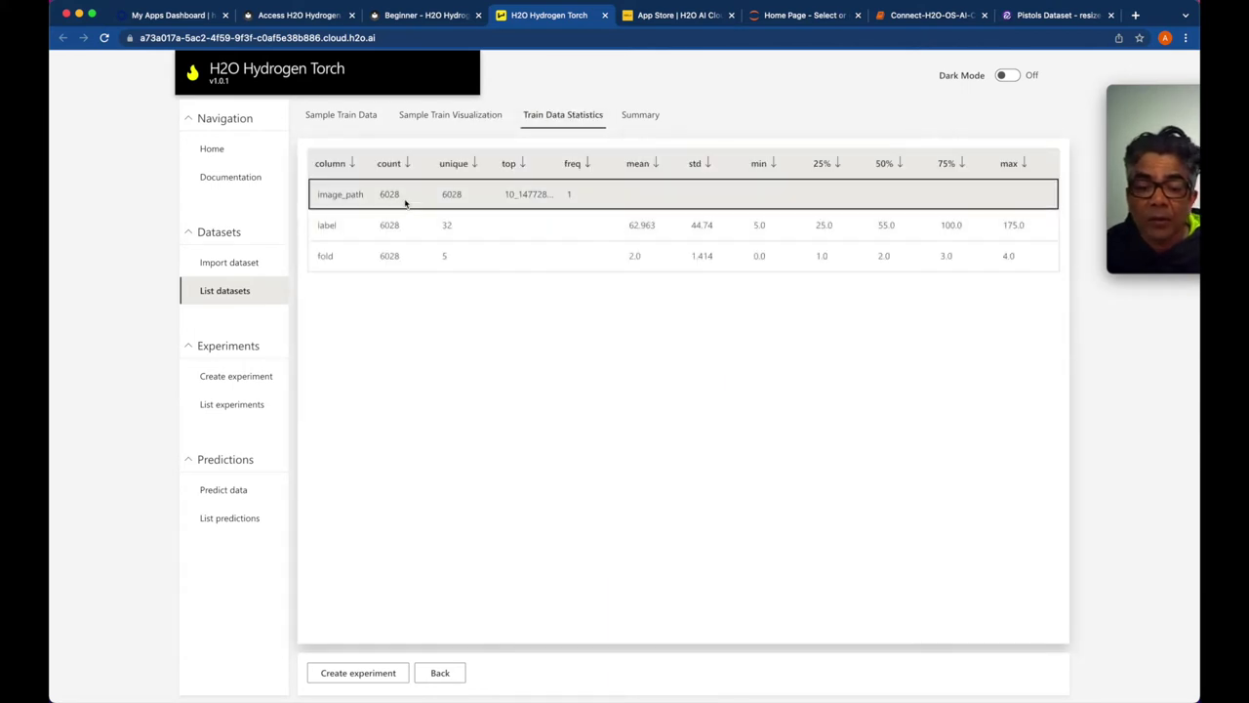
{"action": "left_click", "coordinate": [640, 117]}
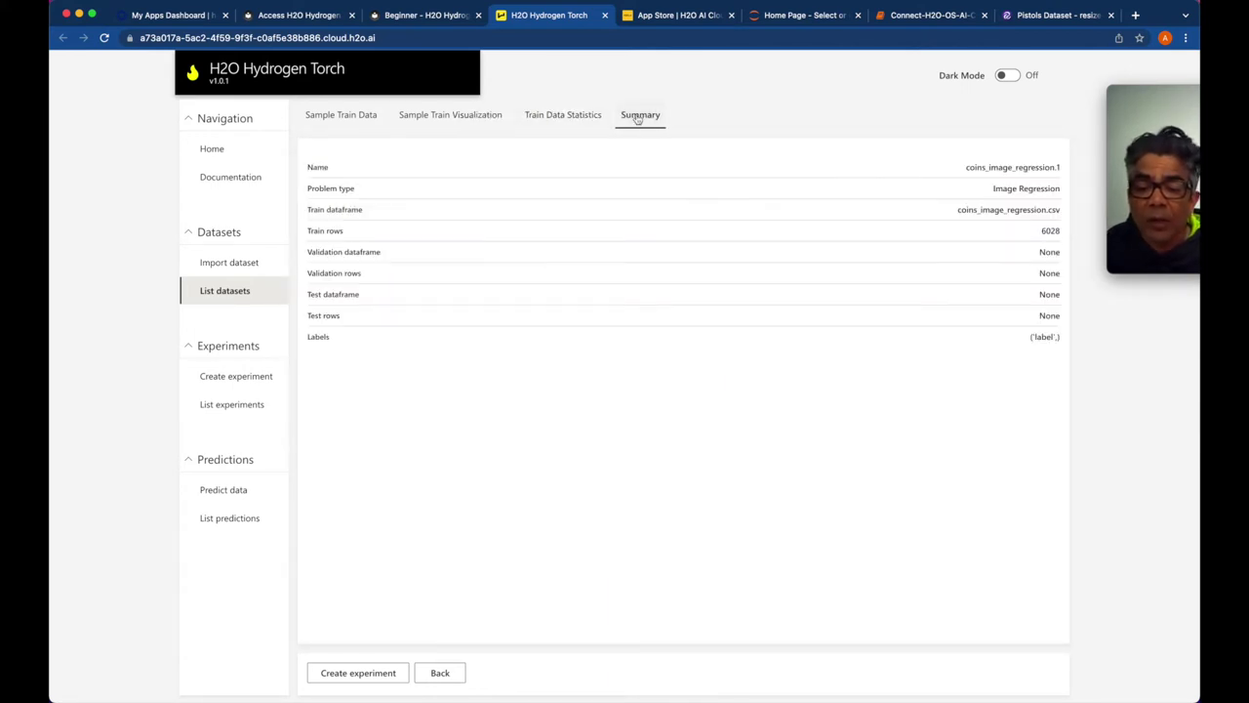
{"action": "left_click", "coordinate": [412, 115]}
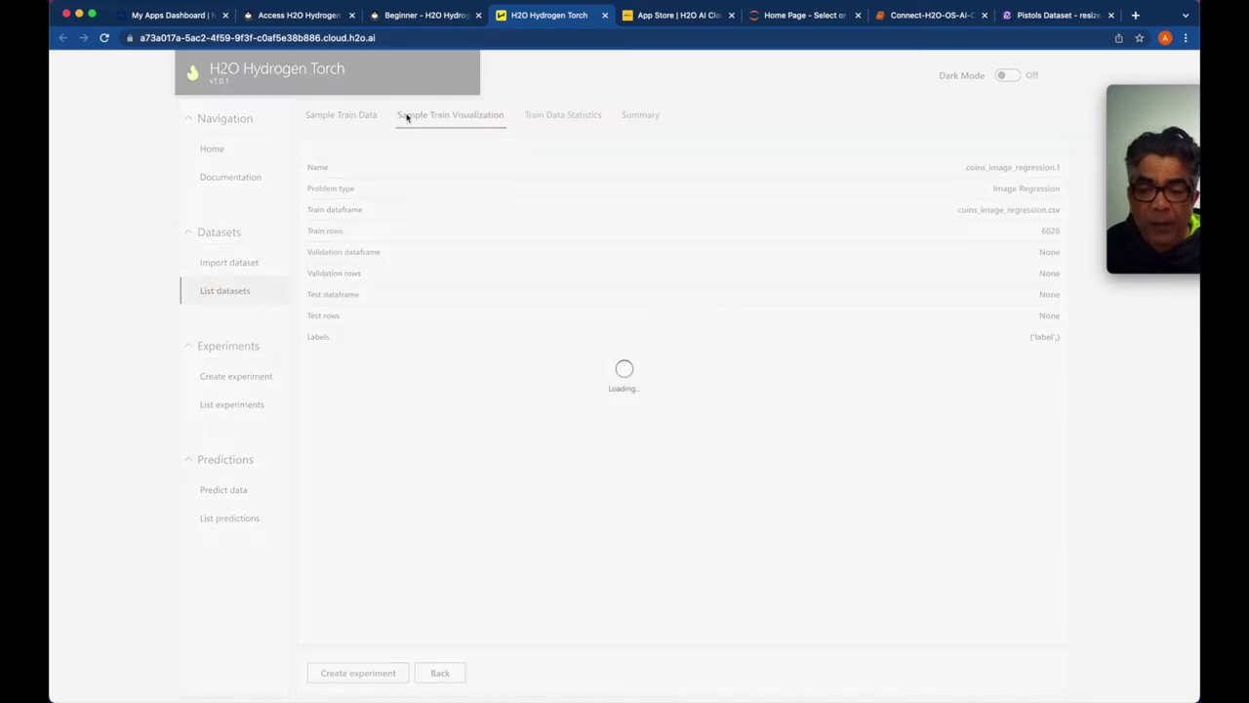
{"action": "left_click", "coordinate": [363, 117]}
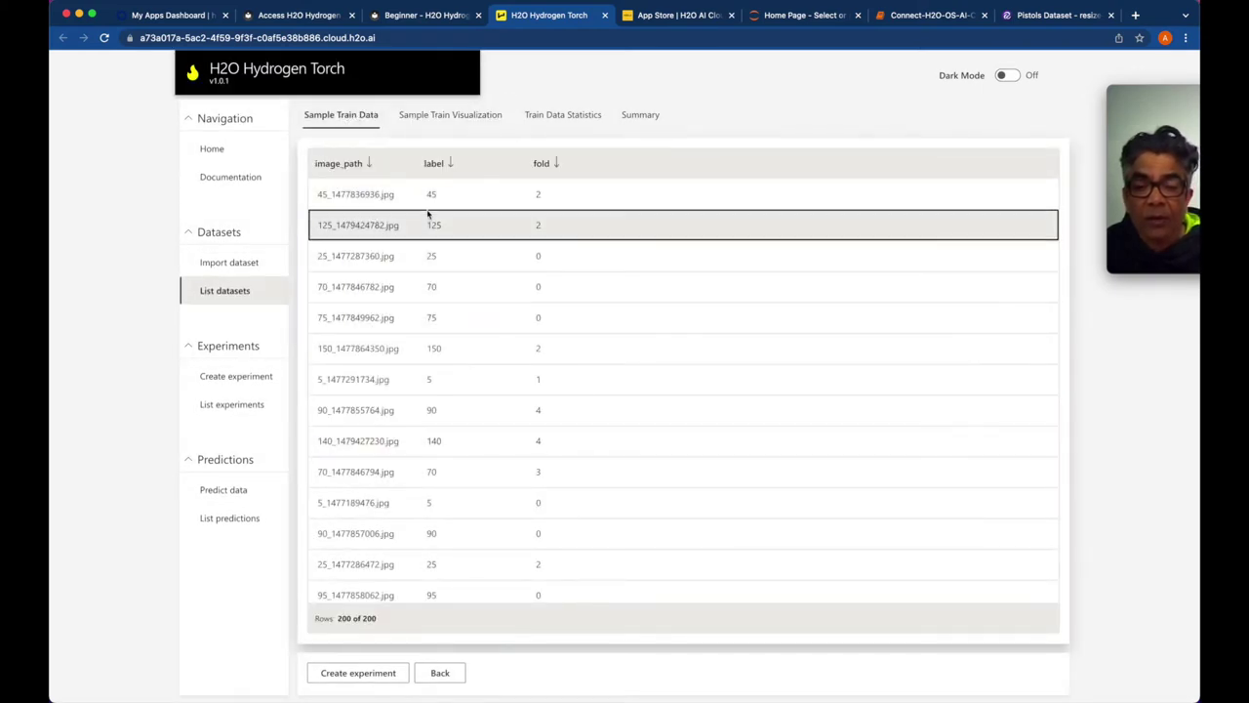
{"action": "scroll", "coordinate": [537, 202], "scroll_direction": "down", "scroll_amount": 5}
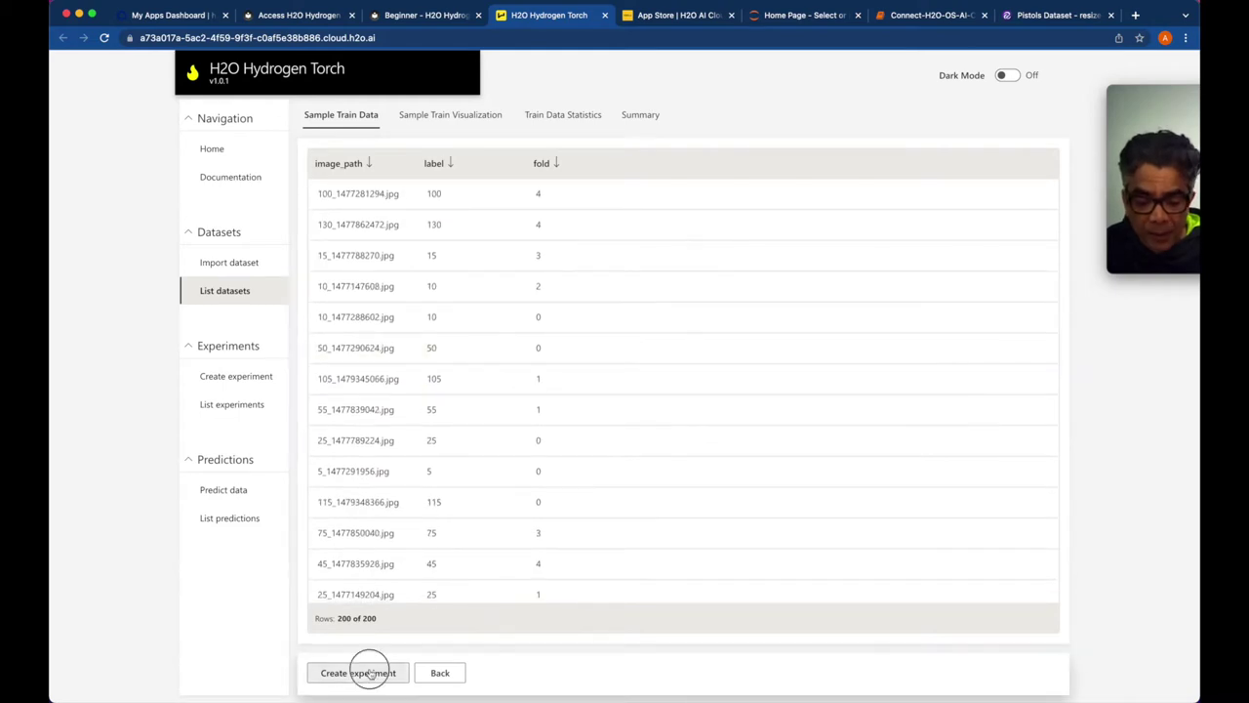
Create an experiment from coins_image_regression.1, check the tutorial's Run Experiment section, and run the experiment with the default settings
{"action": "left_click", "coordinate": [363, 672]}
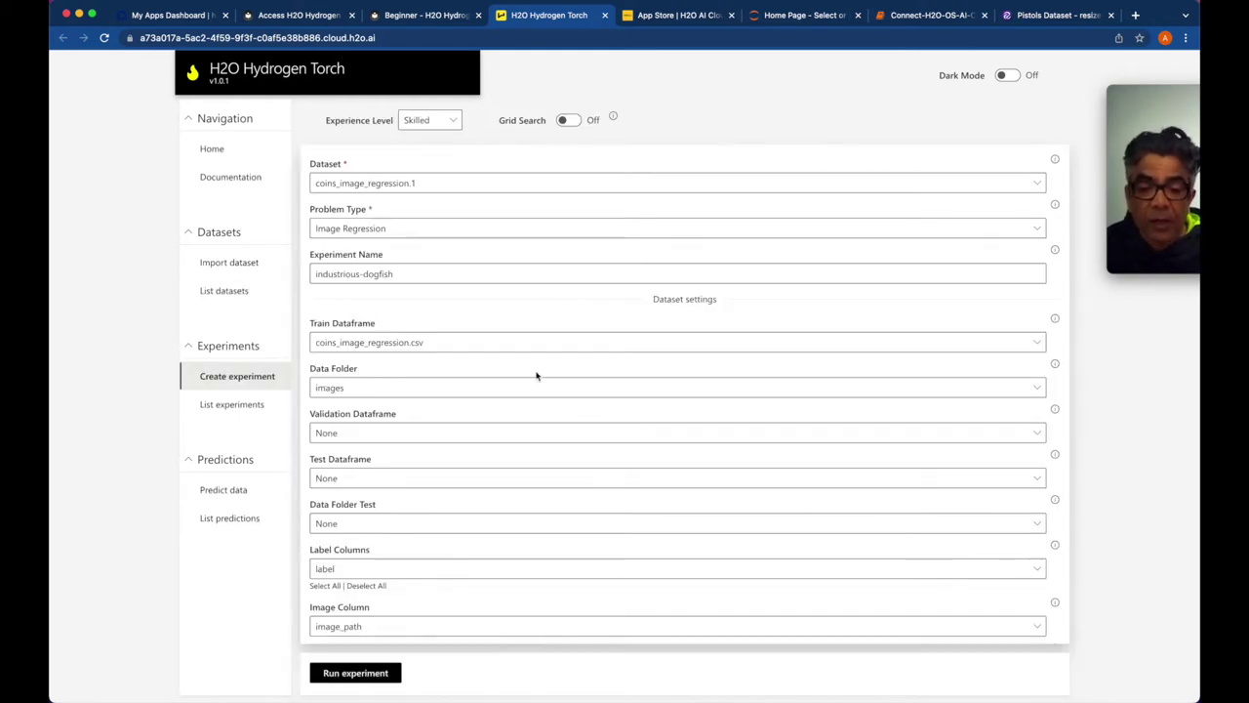
{"action": "left_click", "coordinate": [433, 27]}
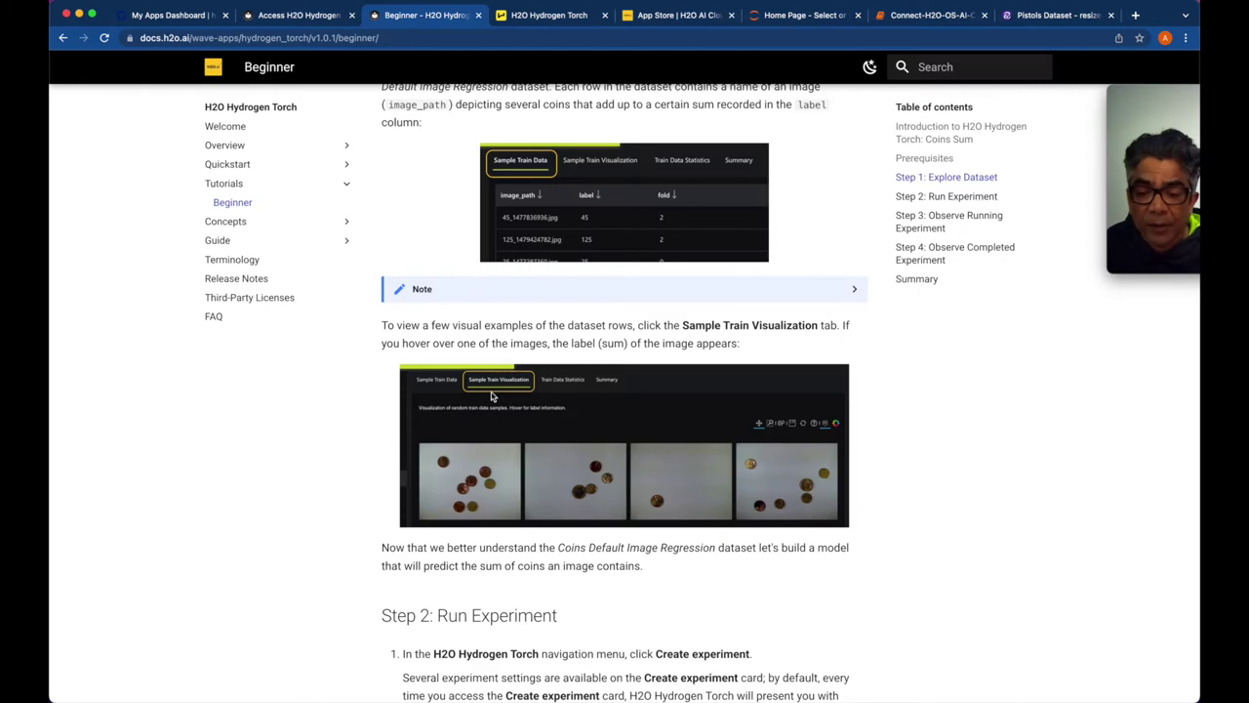
{"action": "scroll", "coordinate": [492, 395], "scroll_direction": "down", "scroll_amount": 2}
{"action": "scroll", "coordinate": [589, 400], "scroll_direction": "down", "scroll_amount": 2}
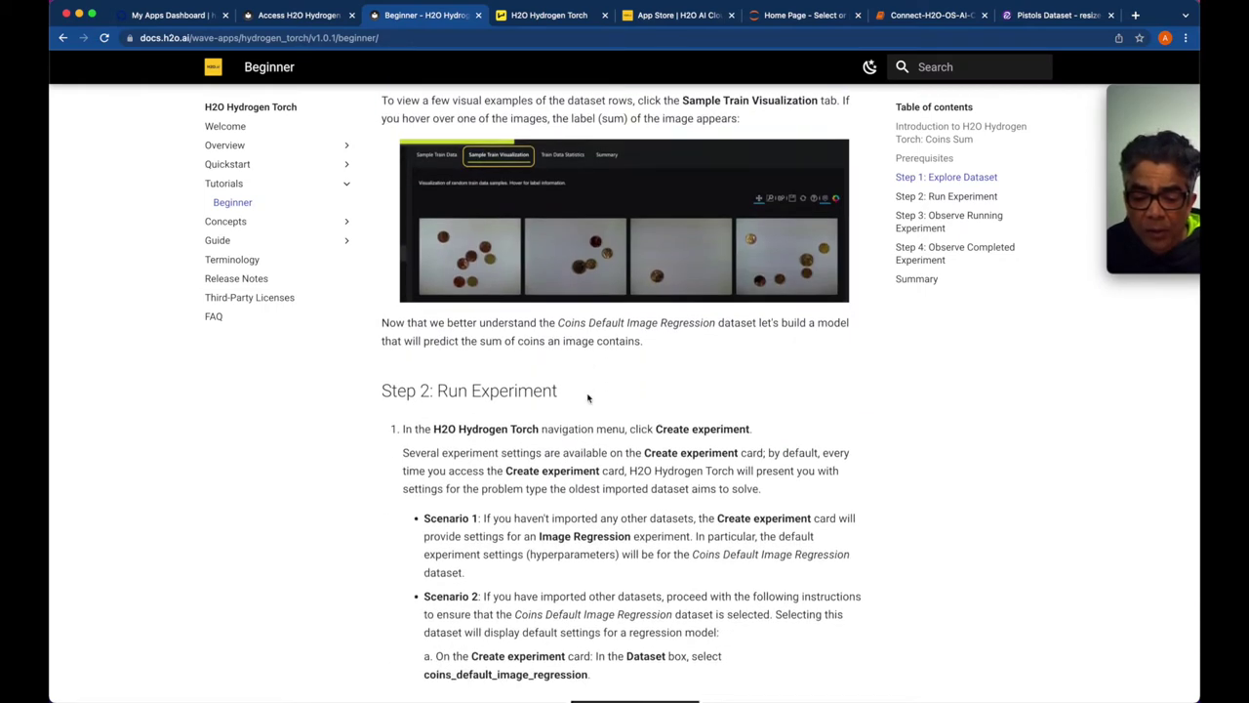
{"action": "scroll", "coordinate": [679, 393], "scroll_direction": "down", "scroll_amount": 1}
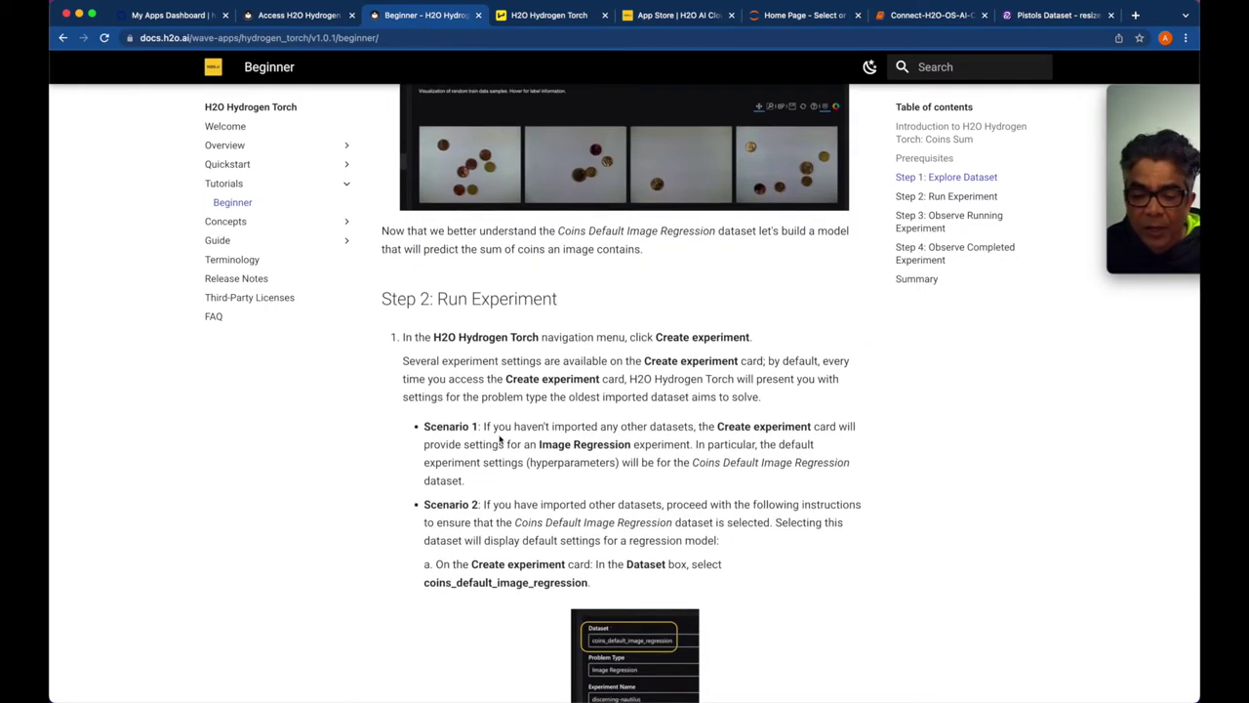
{"action": "scroll", "coordinate": [493, 423], "scroll_direction": "down", "scroll_amount": 2}
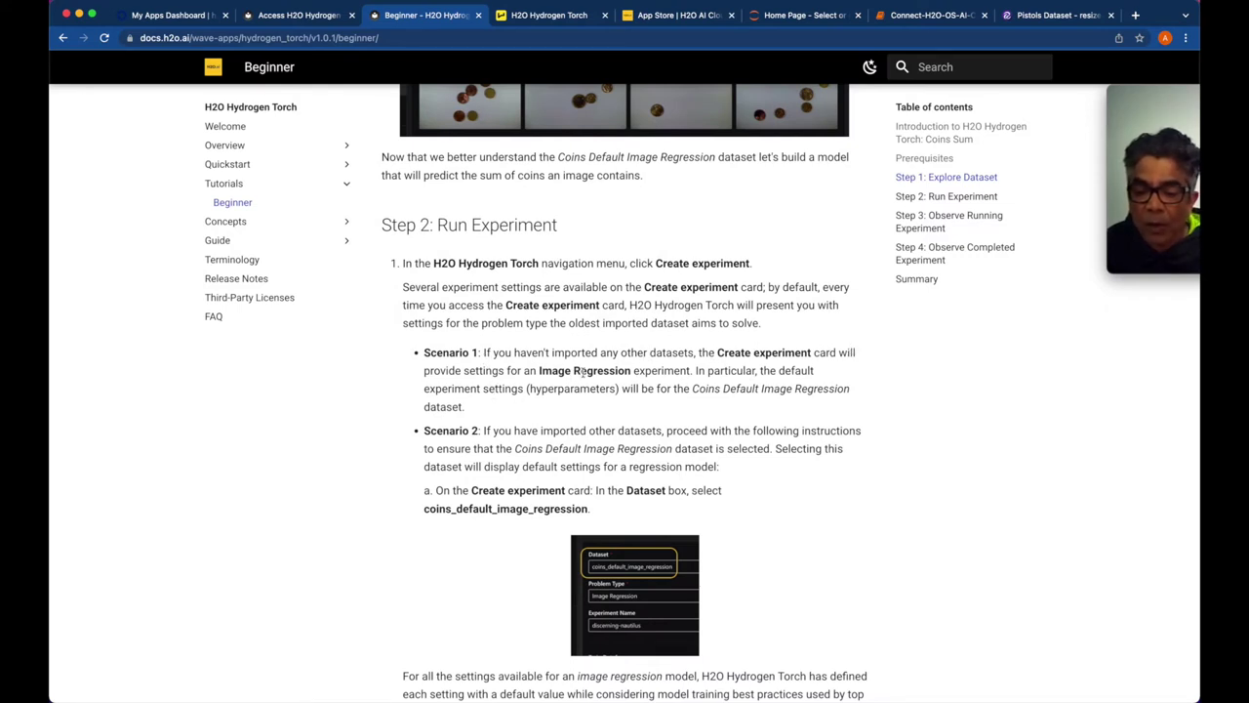
{"action": "scroll", "coordinate": [605, 373], "scroll_direction": "down", "scroll_amount": 2}
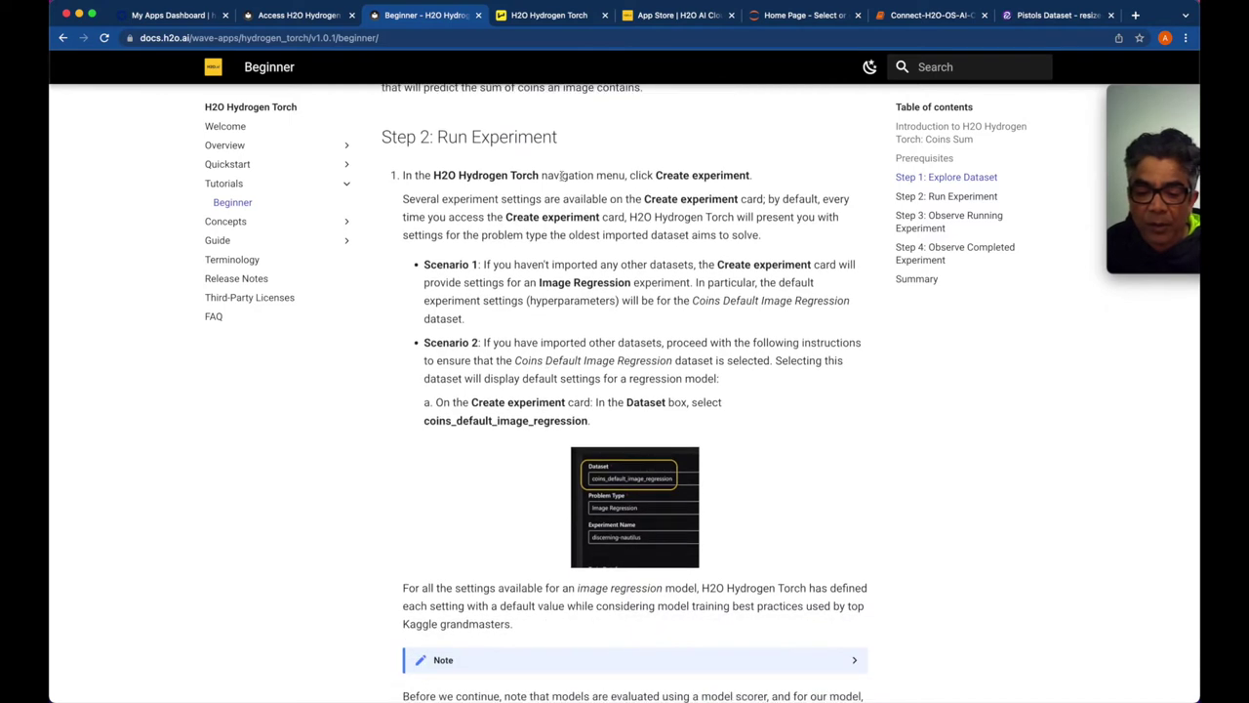
{"action": "left_click", "coordinate": [554, 16]}
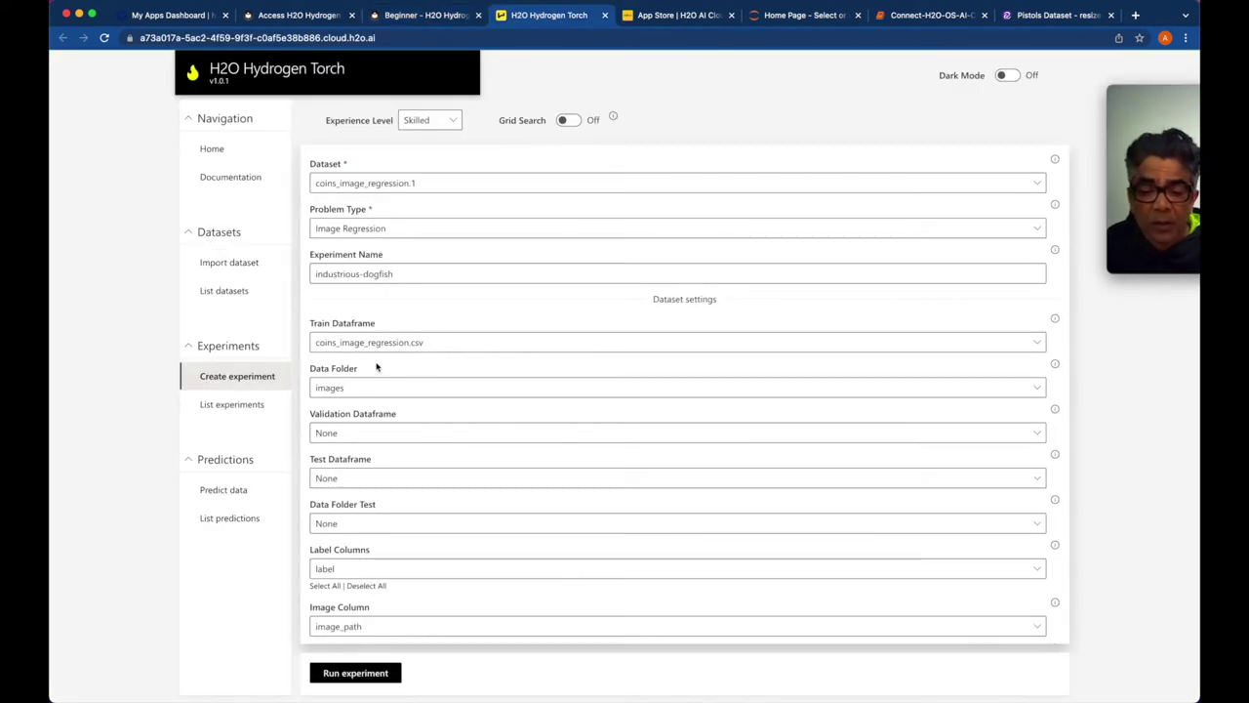
{"action": "left_click", "coordinate": [370, 671]}
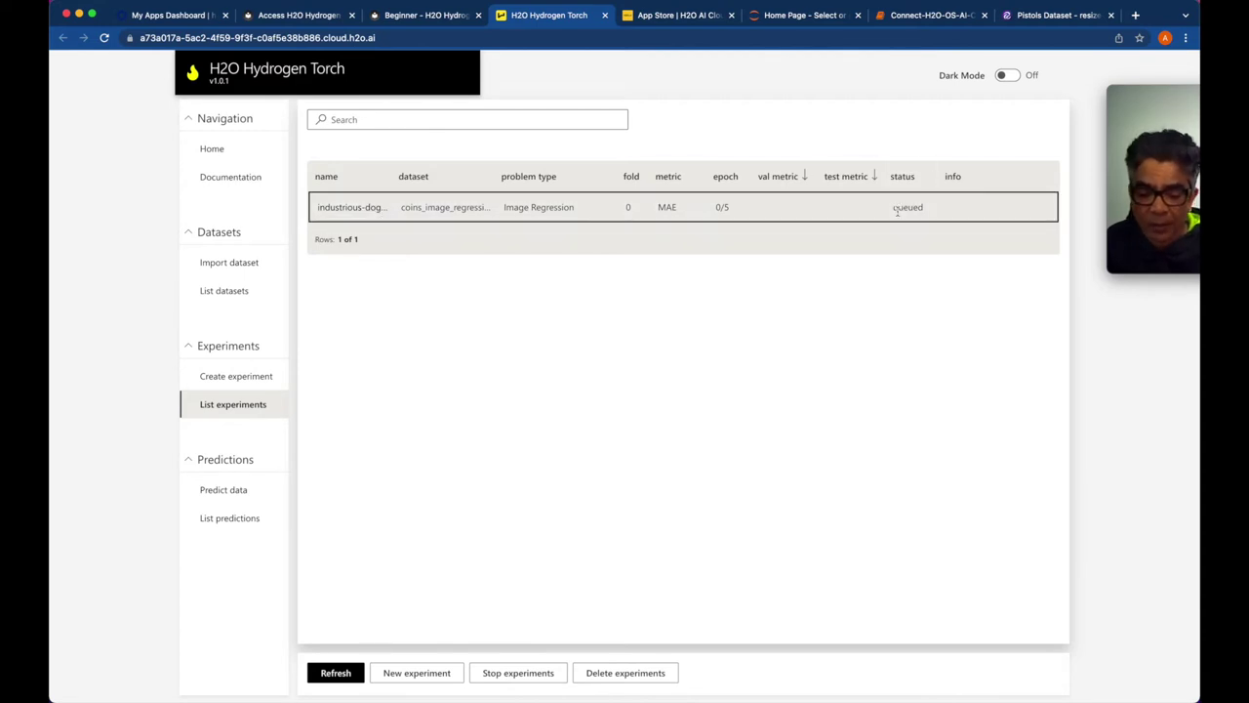
Refresh the experiment list repeatedly to monitor the coins experiment's epoch, validation metric and status during training
{"action": "left_click", "coordinate": [343, 672]}
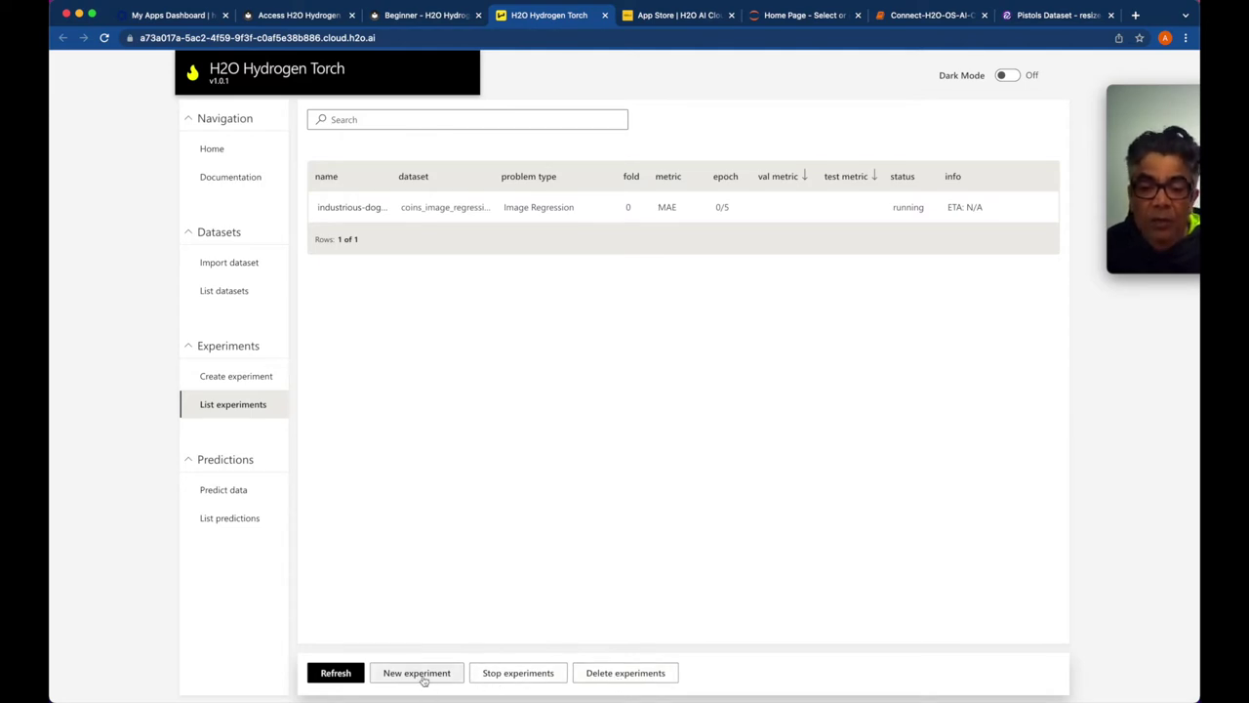
{"action": "left_click", "coordinate": [335, 675]}
{"action": "left_click", "coordinate": [336, 674]}
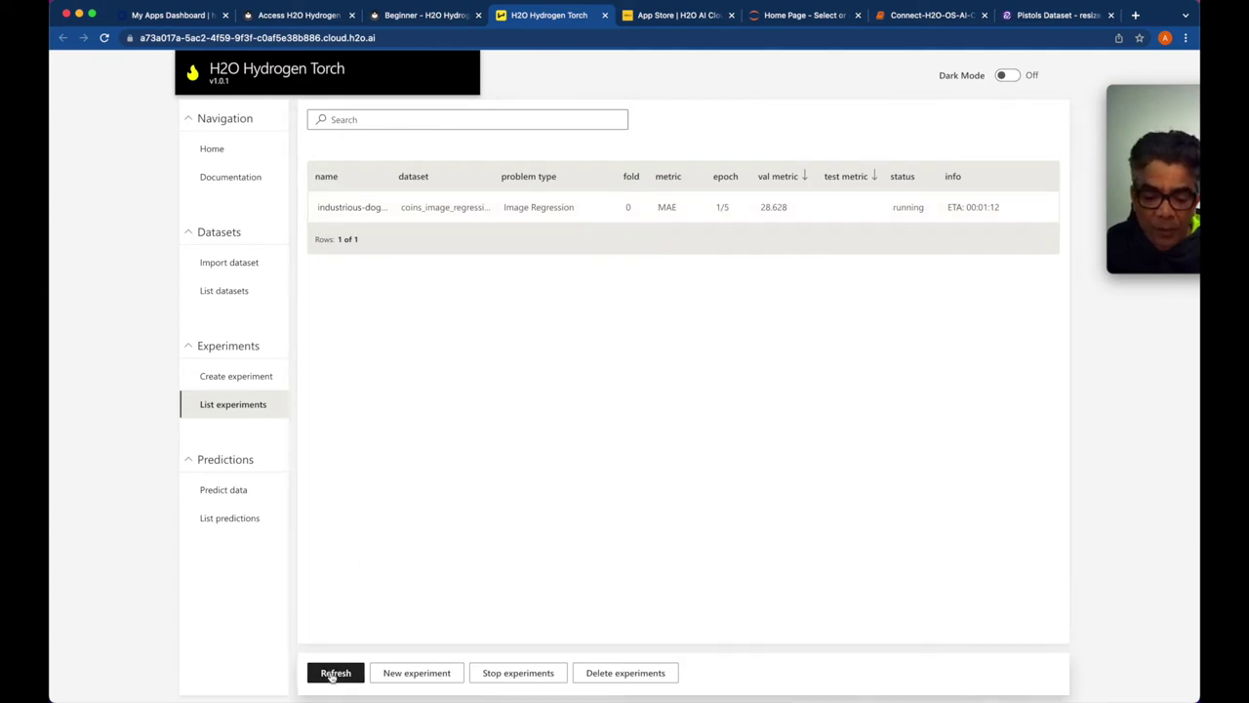
{"action": "left_click", "coordinate": [337, 673]}
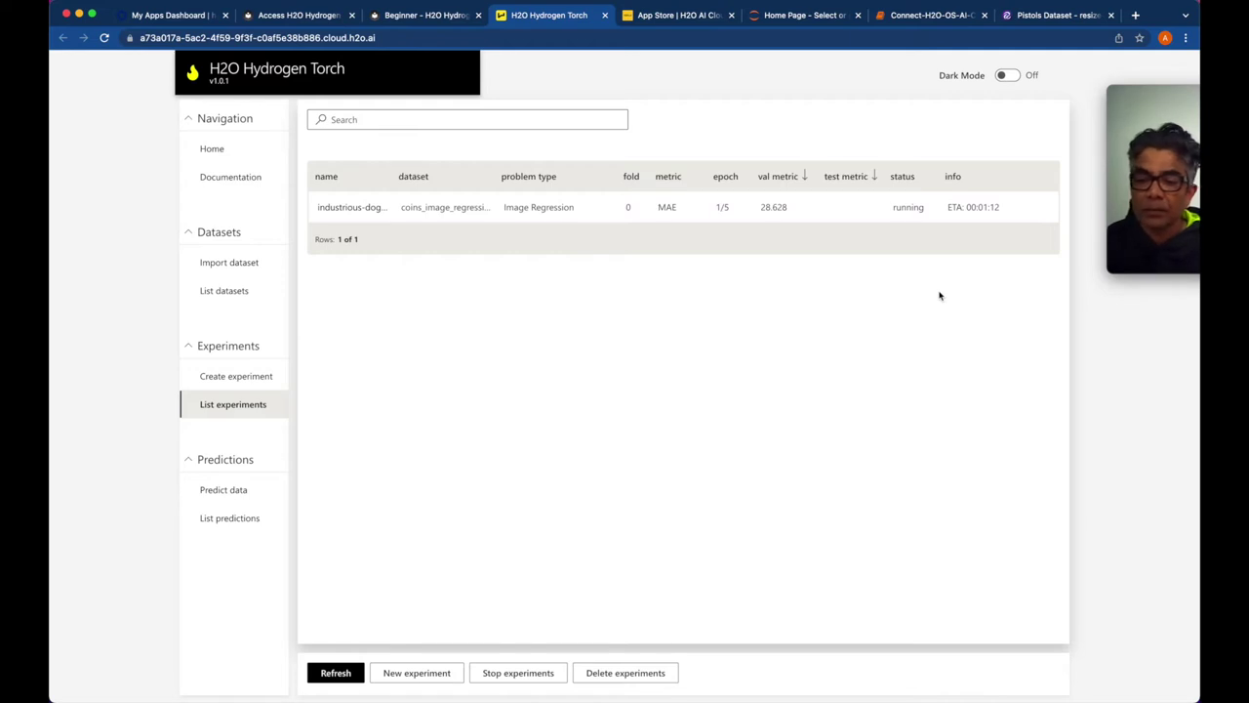
{"action": "left_click", "coordinate": [335, 672]}
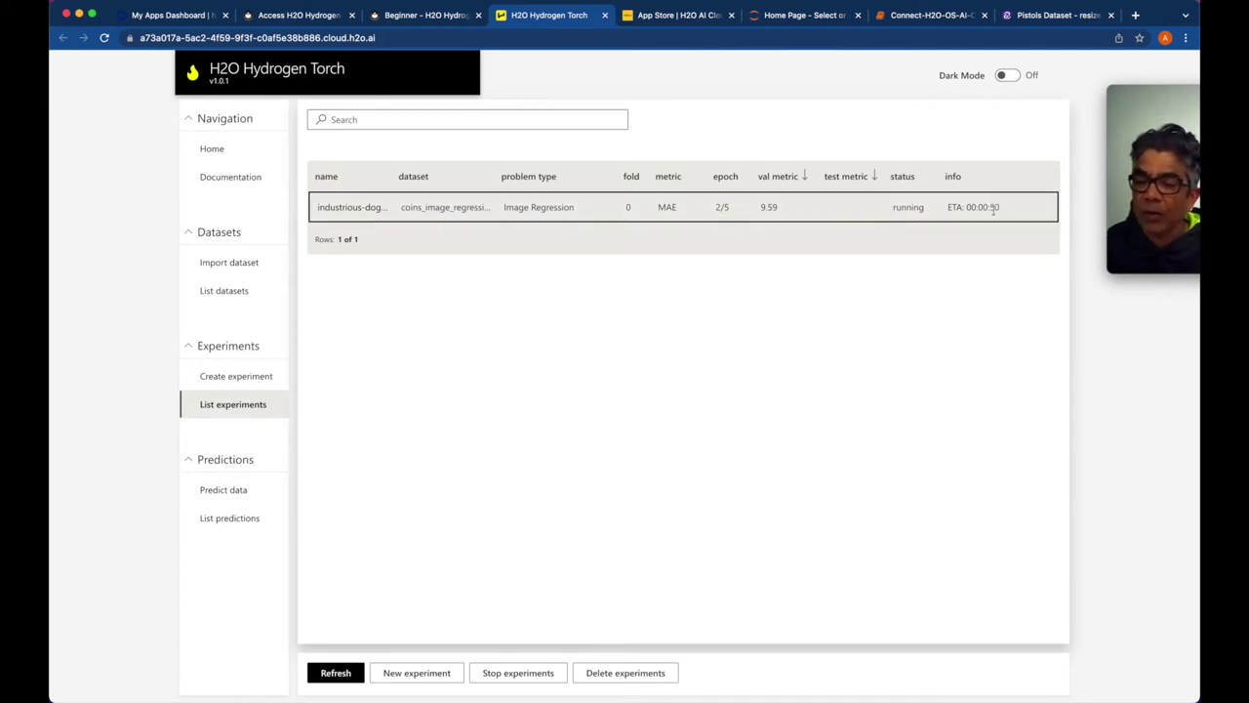
{"action": "left_click", "coordinate": [335, 672]}
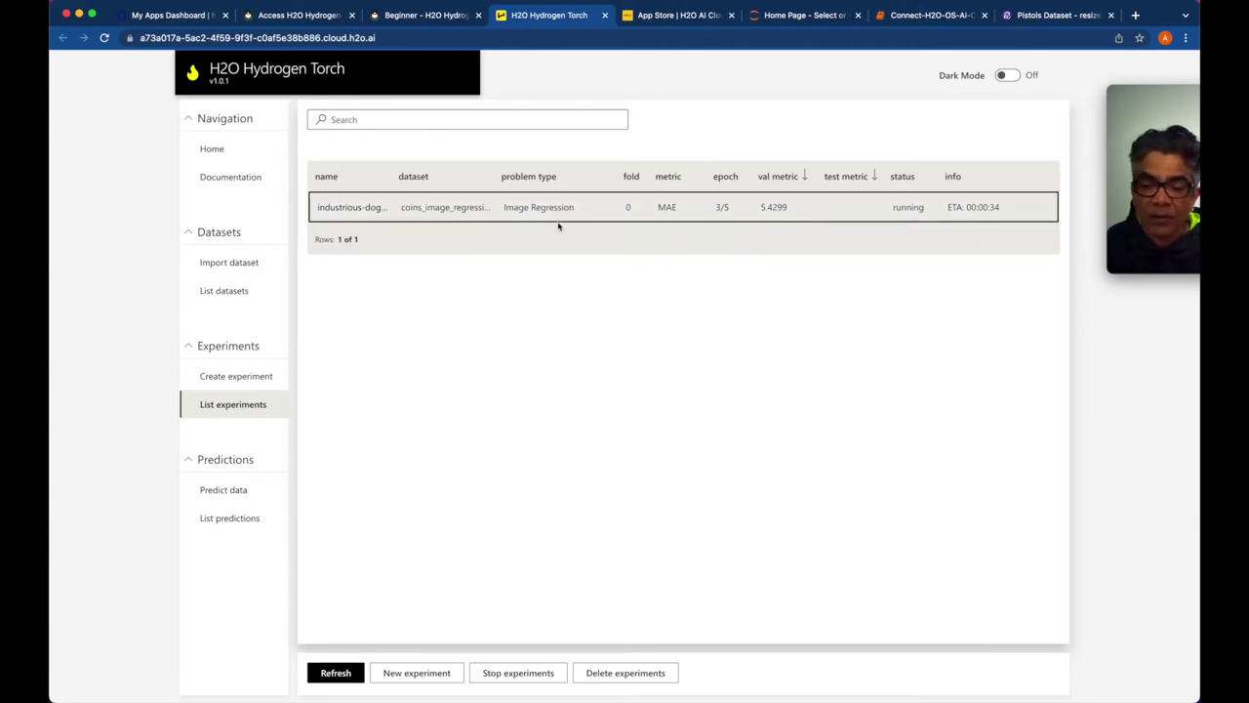
Look at the dataset import form and the list of imported datasets, rechecking the experiment list for training progress
{"action": "left_click", "coordinate": [226, 263]}
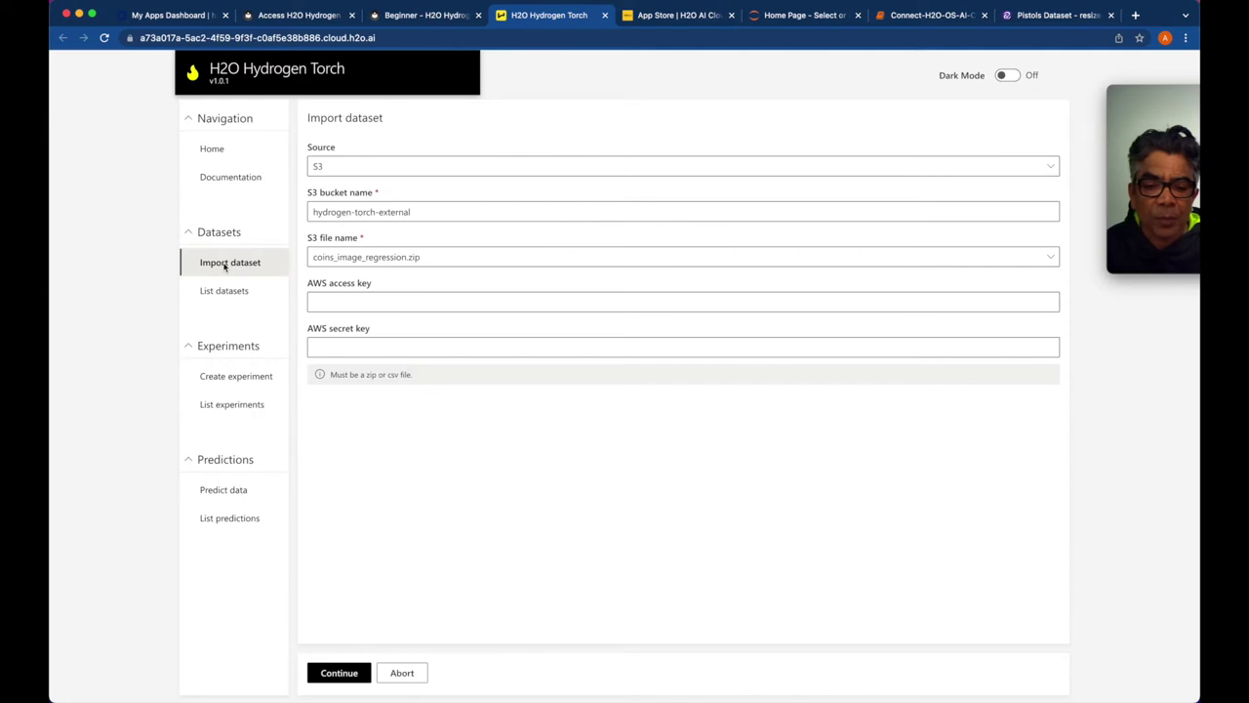
{"action": "left_click", "coordinate": [230, 404]}
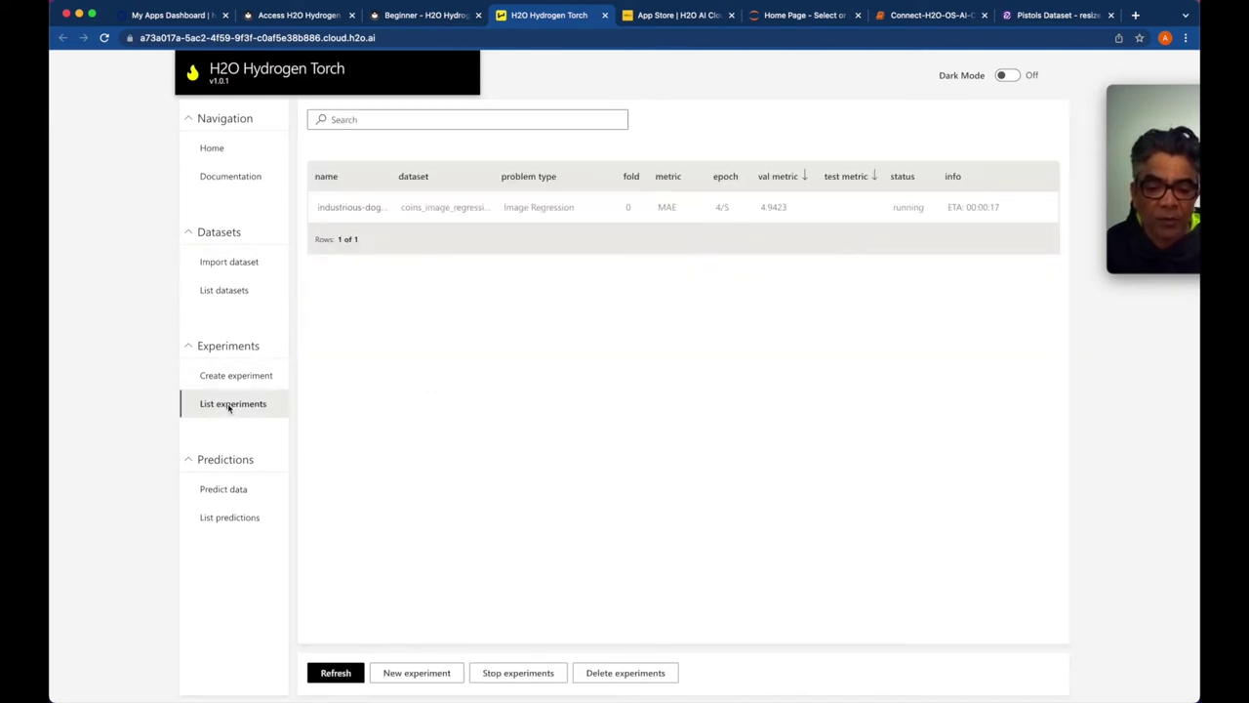
{"action": "left_click", "coordinate": [335, 672]}
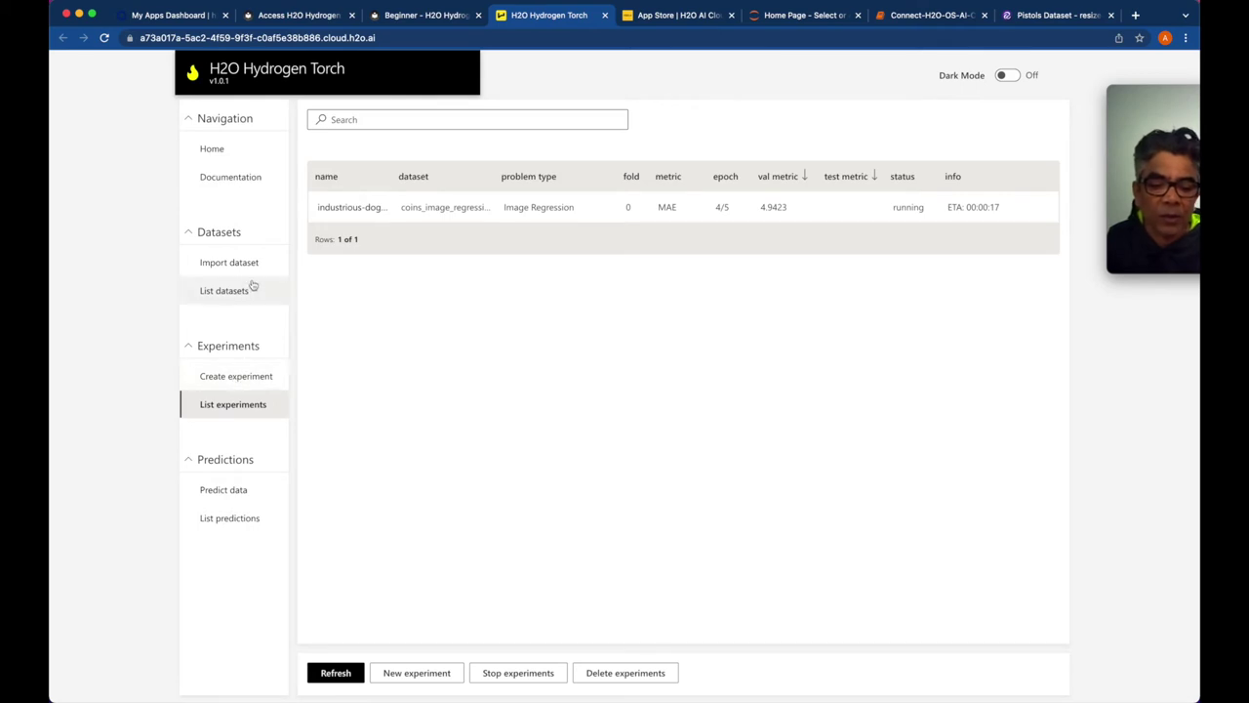
{"action": "left_click", "coordinate": [476, 206]}
{"action": "left_click", "coordinate": [225, 290]}
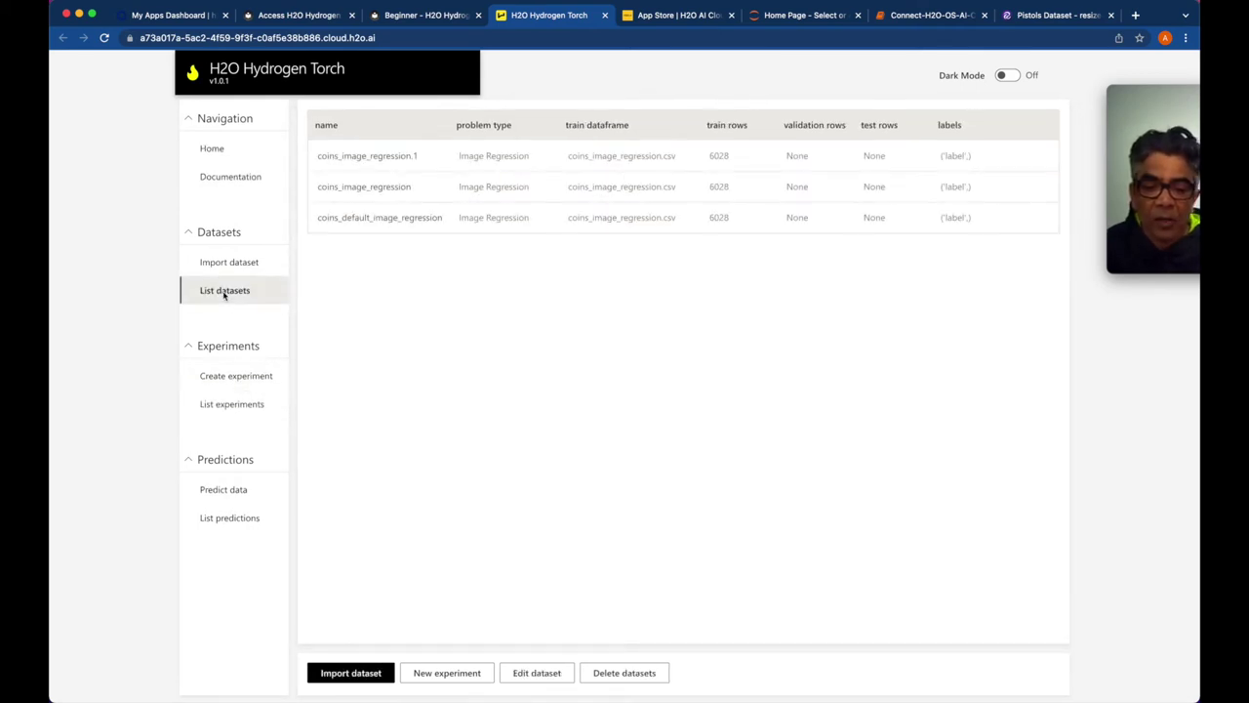
{"action": "left_click", "coordinate": [387, 178]}
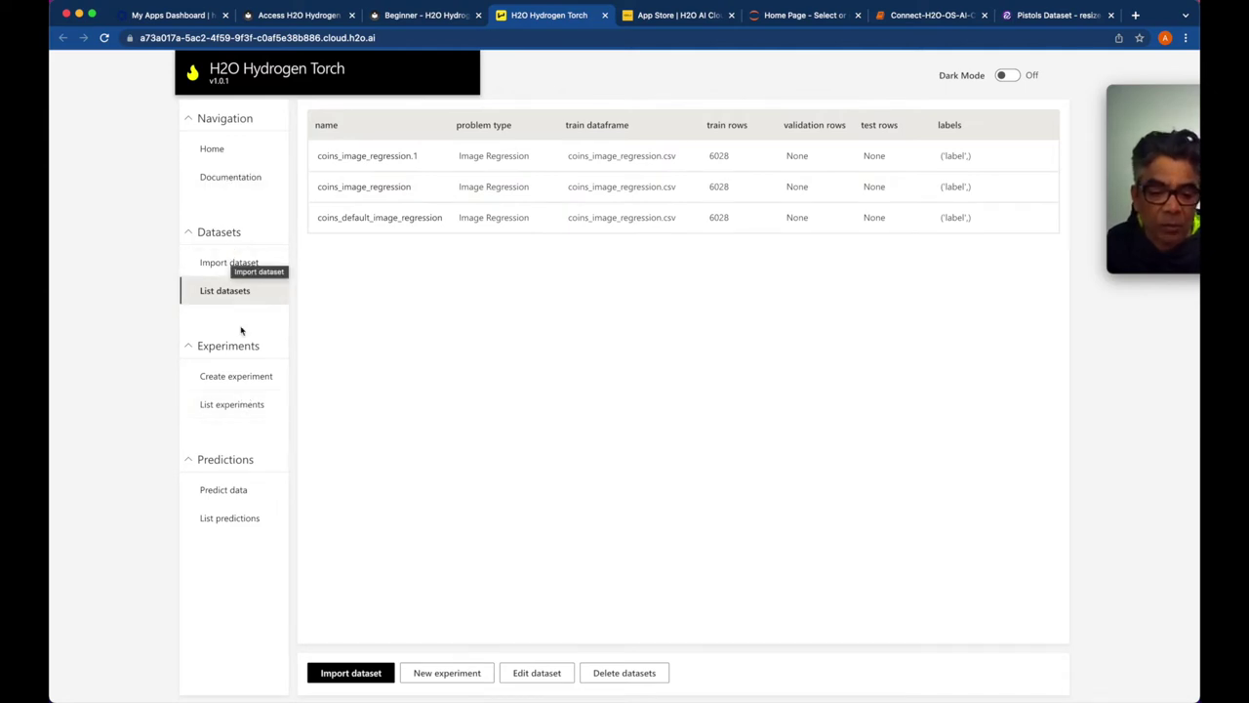
{"action": "left_click", "coordinate": [235, 404]}
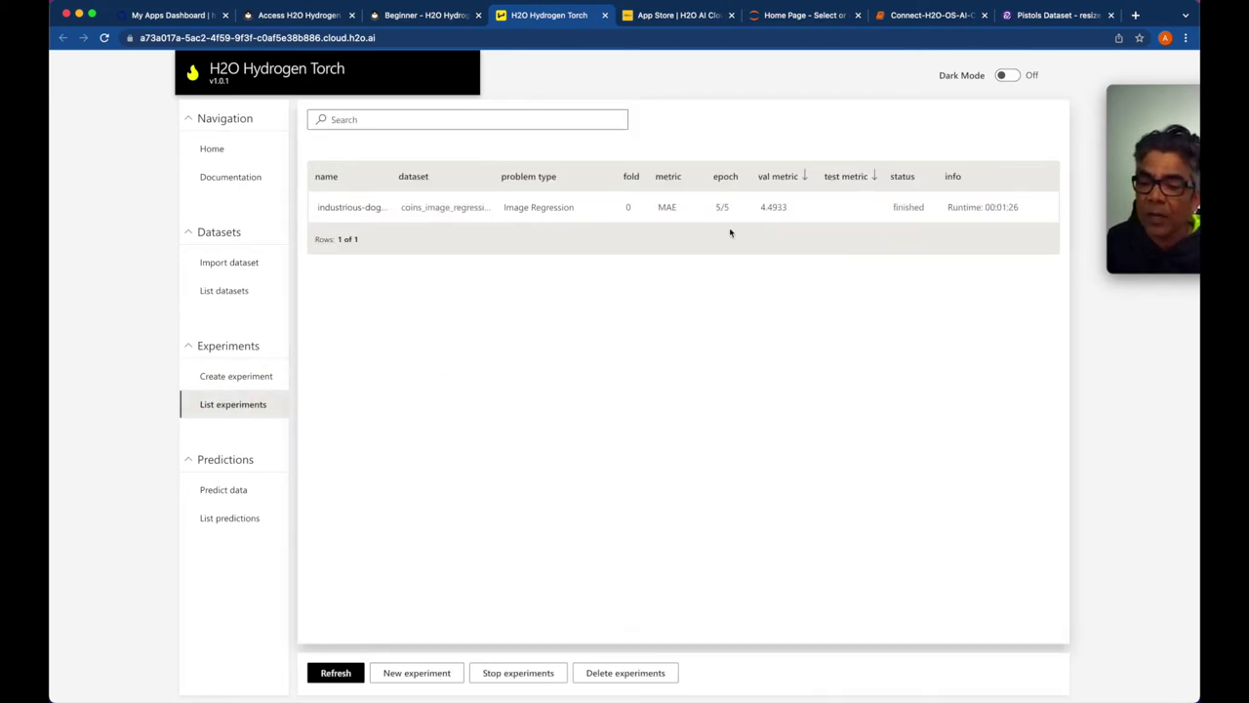
Open the coins regression experiment from the experiment list and view its learning rate, loss and validation MAE charts
{"action": "left_click", "coordinate": [746, 207]}
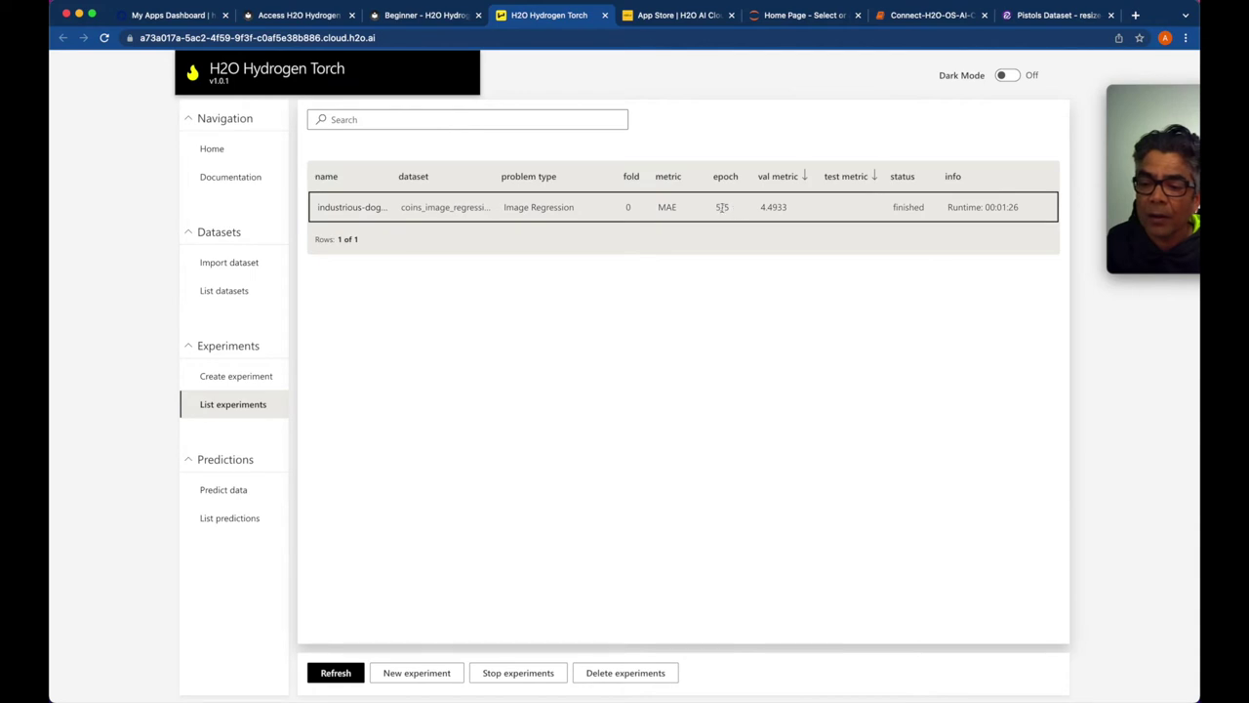
{"action": "left_click", "coordinate": [909, 206]}
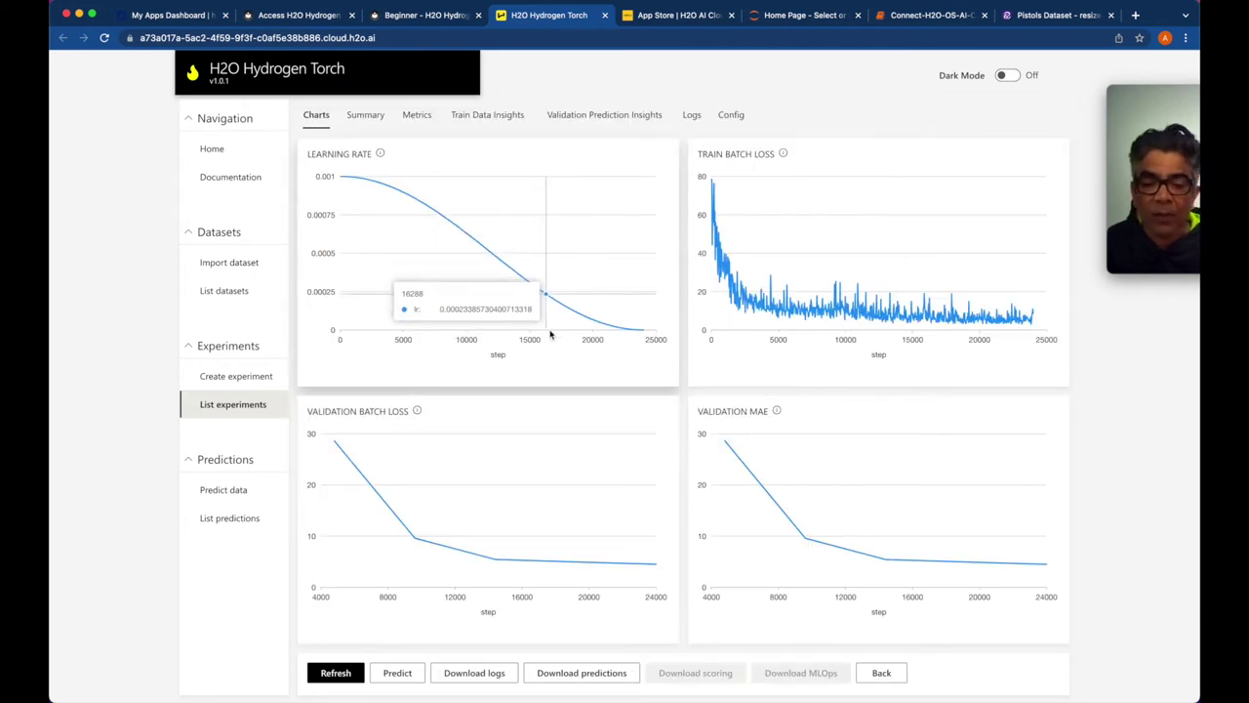
{"action": "left_click", "coordinate": [246, 403]}
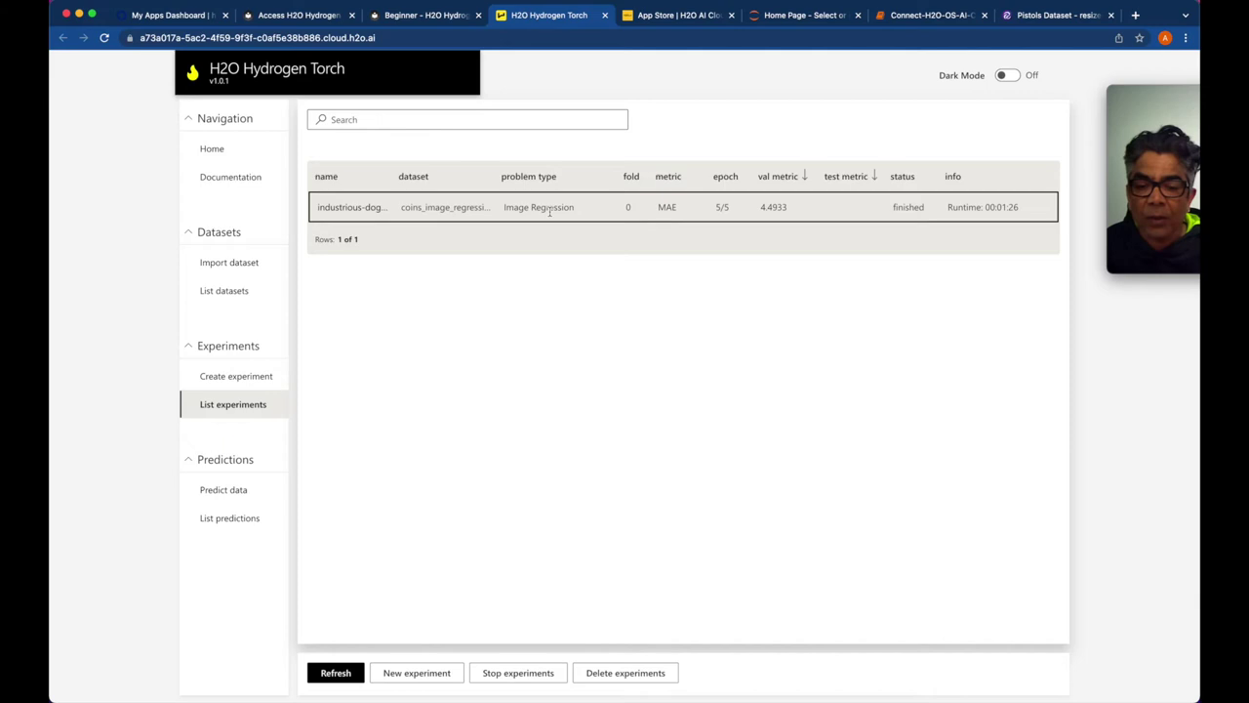
{"action": "left_click", "coordinate": [345, 208]}
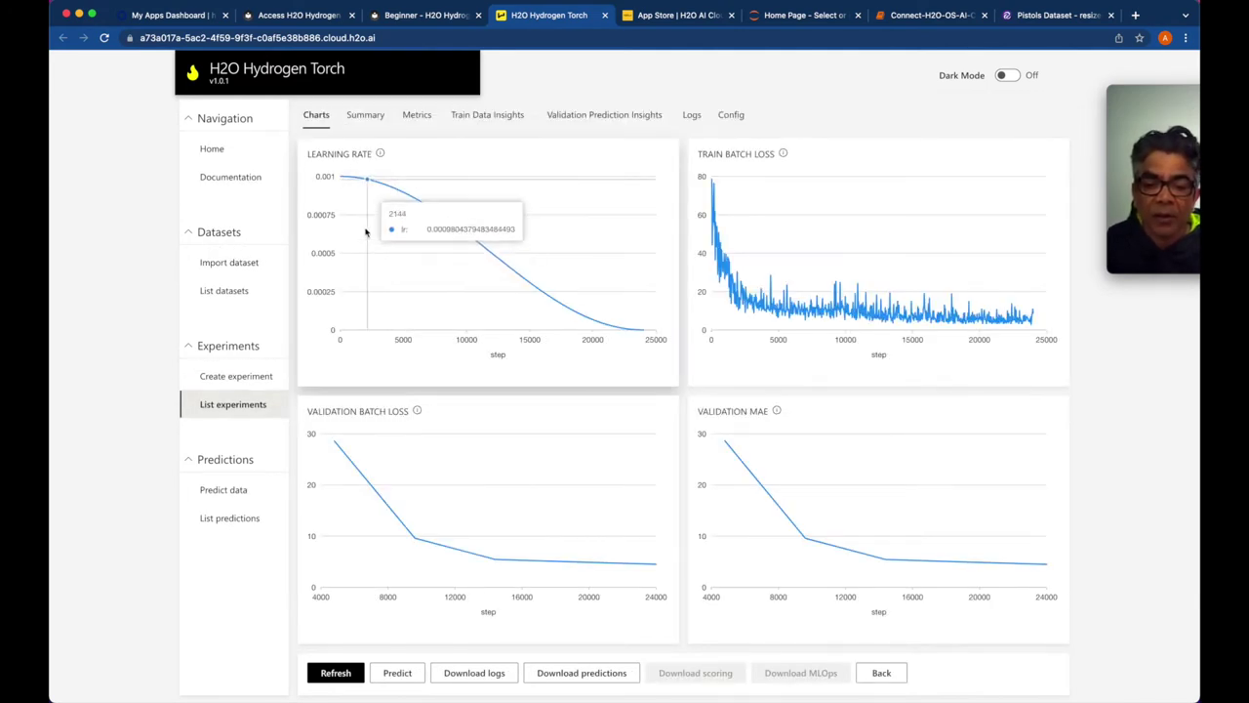
Review the experiment's validation metrics and the augmented train samples with their labels, dismissing the multiple-file download request
{"action": "mouse_move", "coordinate": [380, 154]}
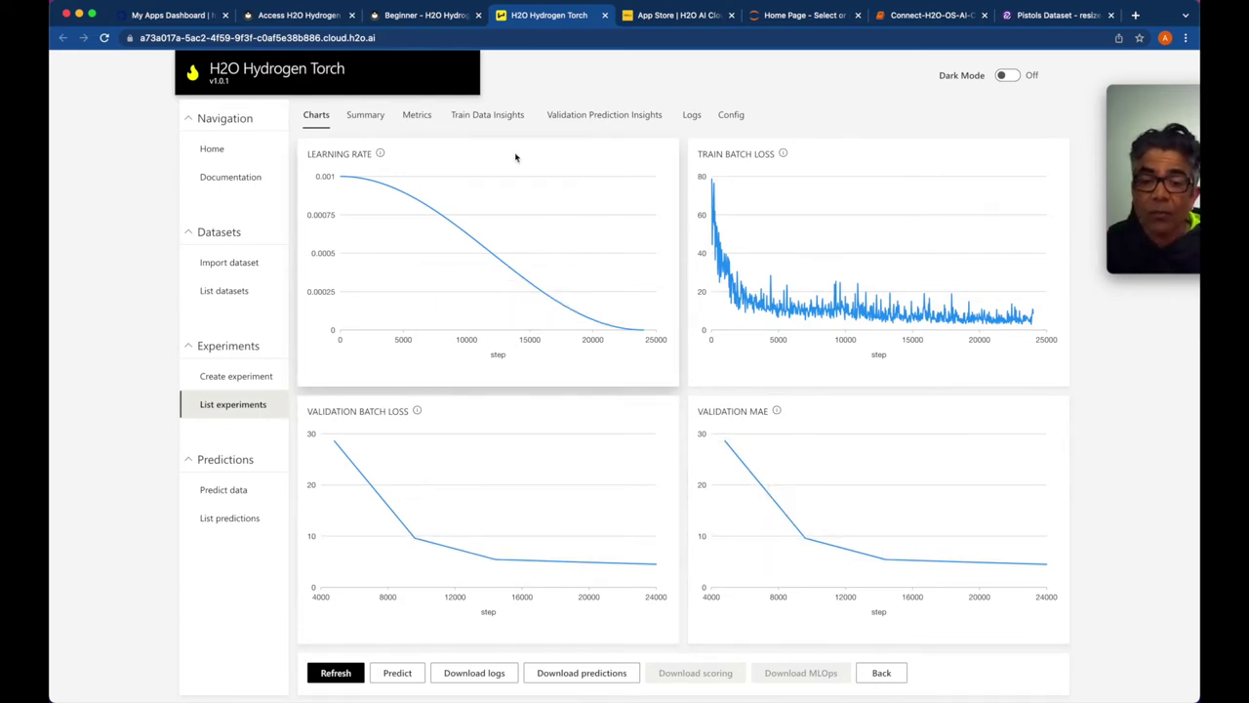
{"action": "left_click", "coordinate": [404, 117]}
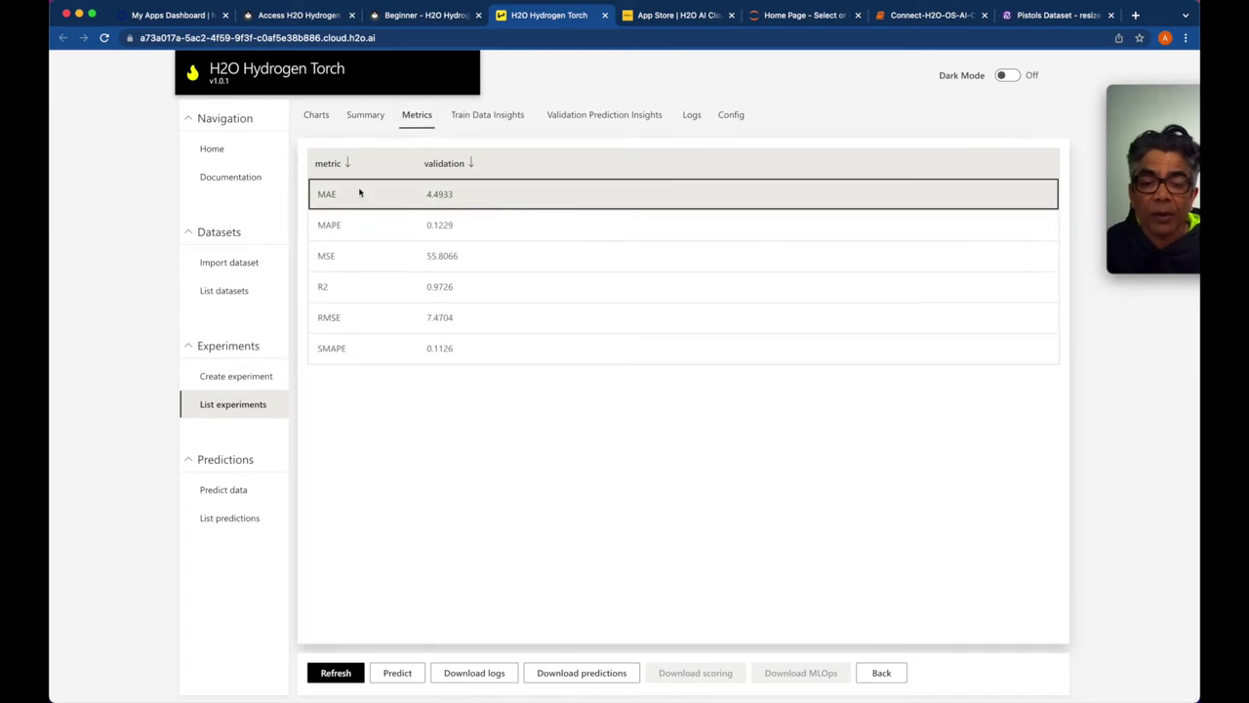
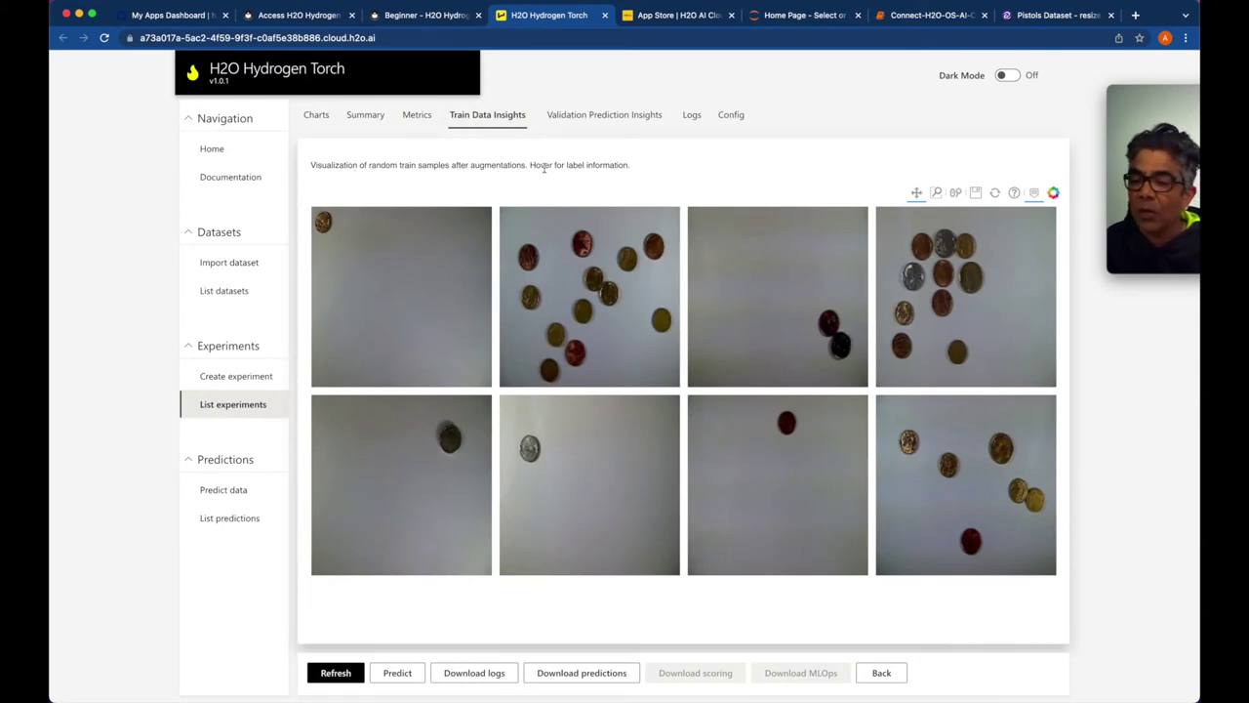
{"action": "left_click", "coordinate": [996, 195]}
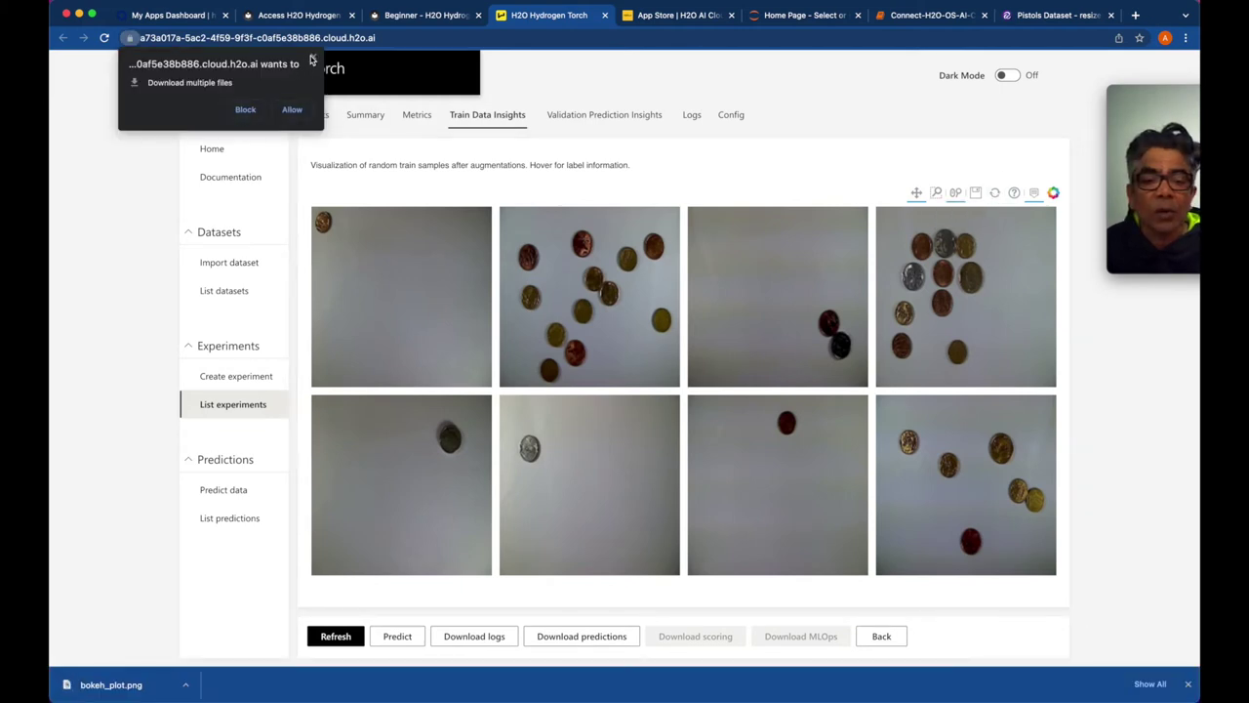
{"action": "left_click", "coordinate": [315, 59]}
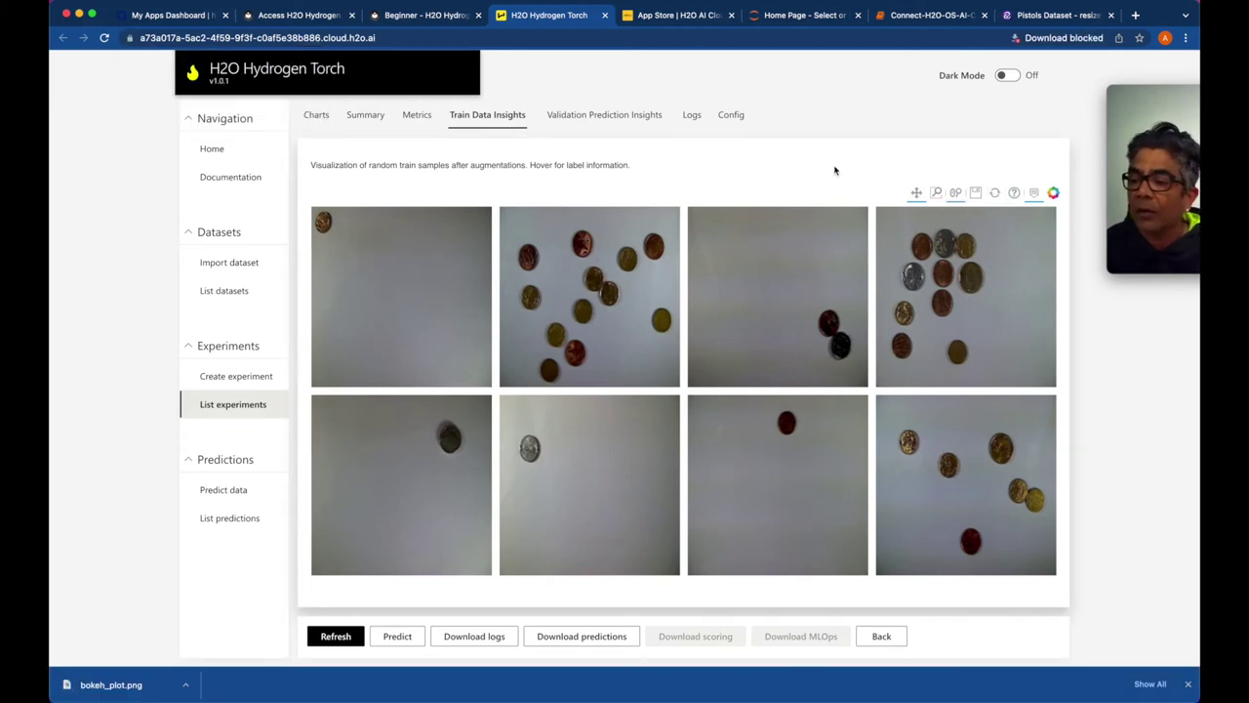
{"action": "left_click", "coordinate": [1014, 192]}
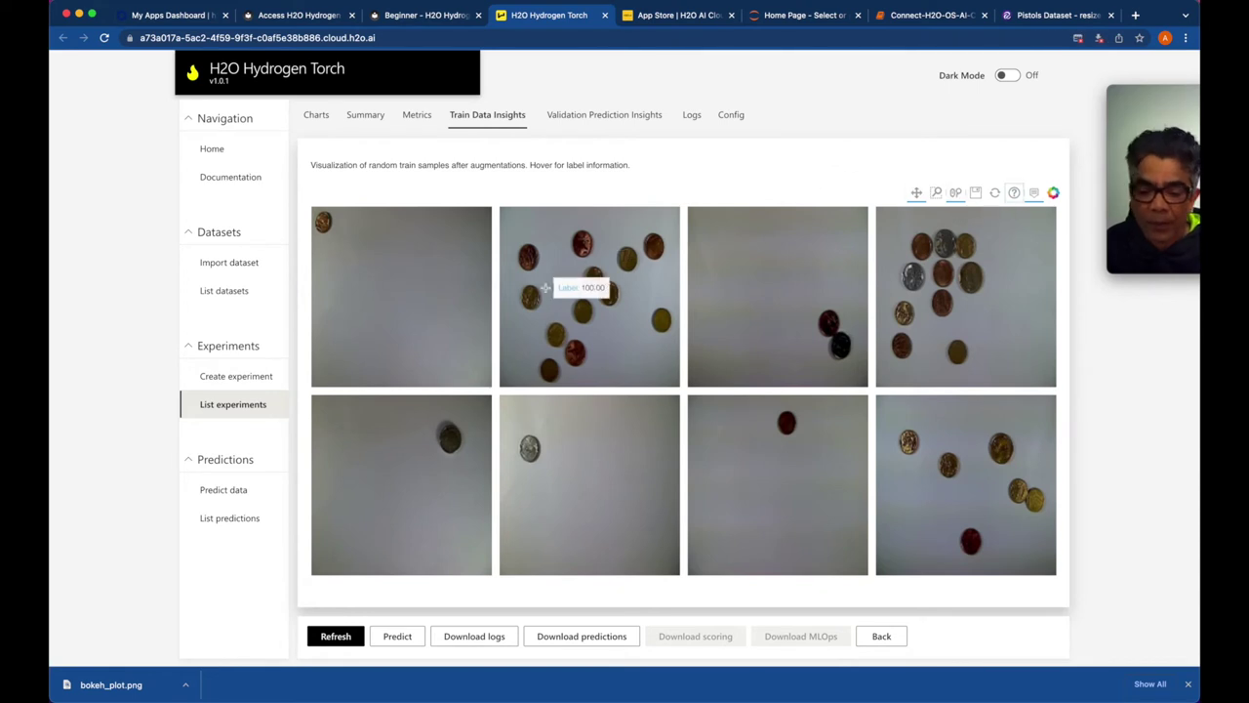
View the random and best validation samples in the prediction insights, comparing labels with predicted values
{"action": "left_click", "coordinate": [576, 119]}
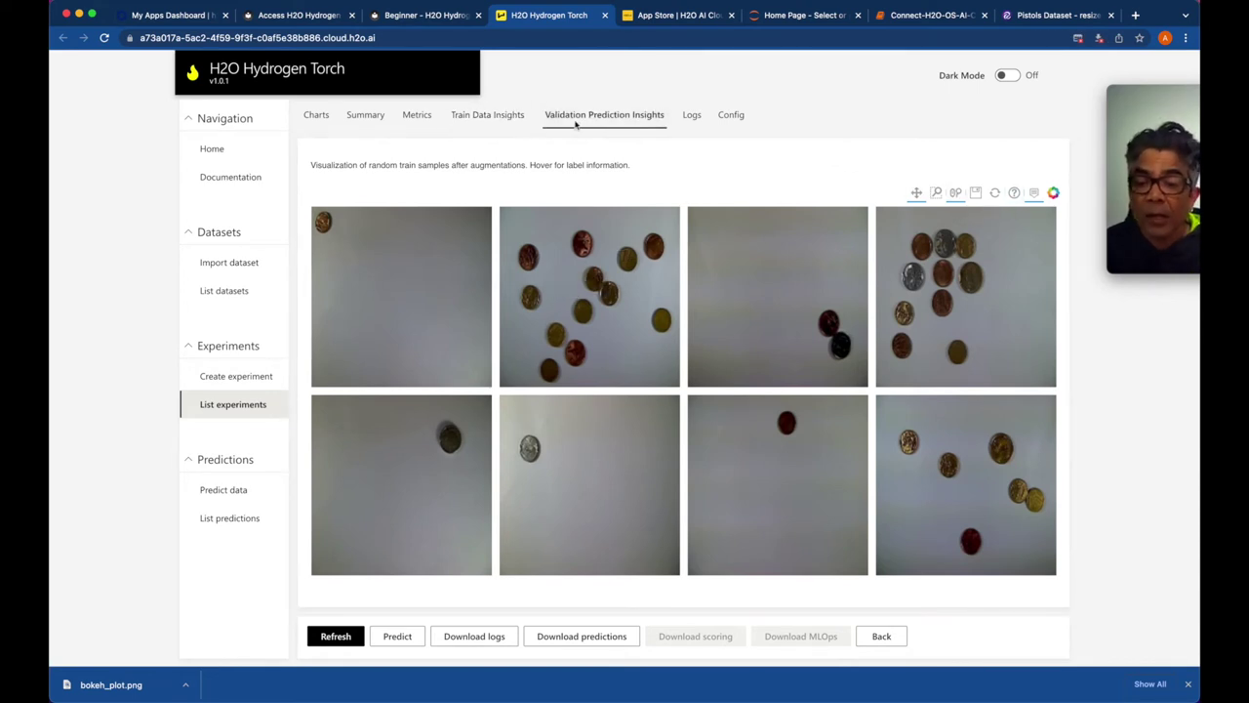
{"action": "mouse_move", "coordinate": [468, 264]}
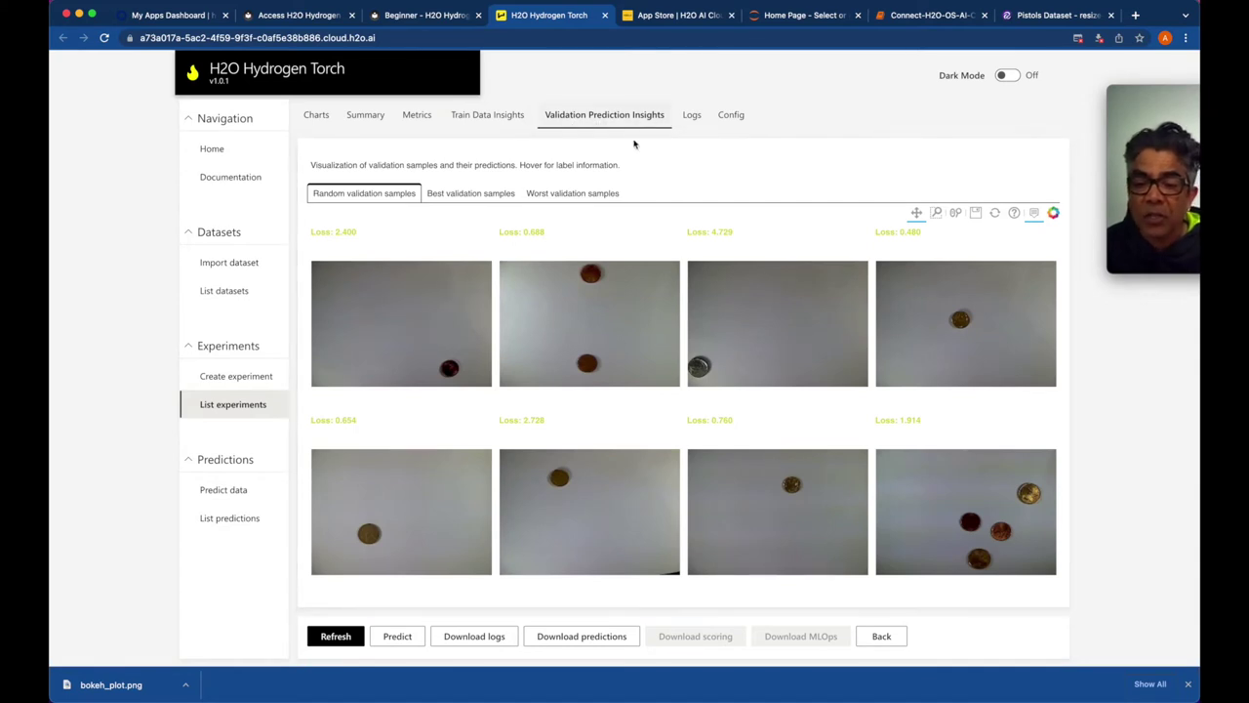
{"action": "mouse_move", "coordinate": [600, 280]}
{"action": "left_click", "coordinate": [454, 198]}
{"action": "mouse_move", "coordinate": [363, 290]}
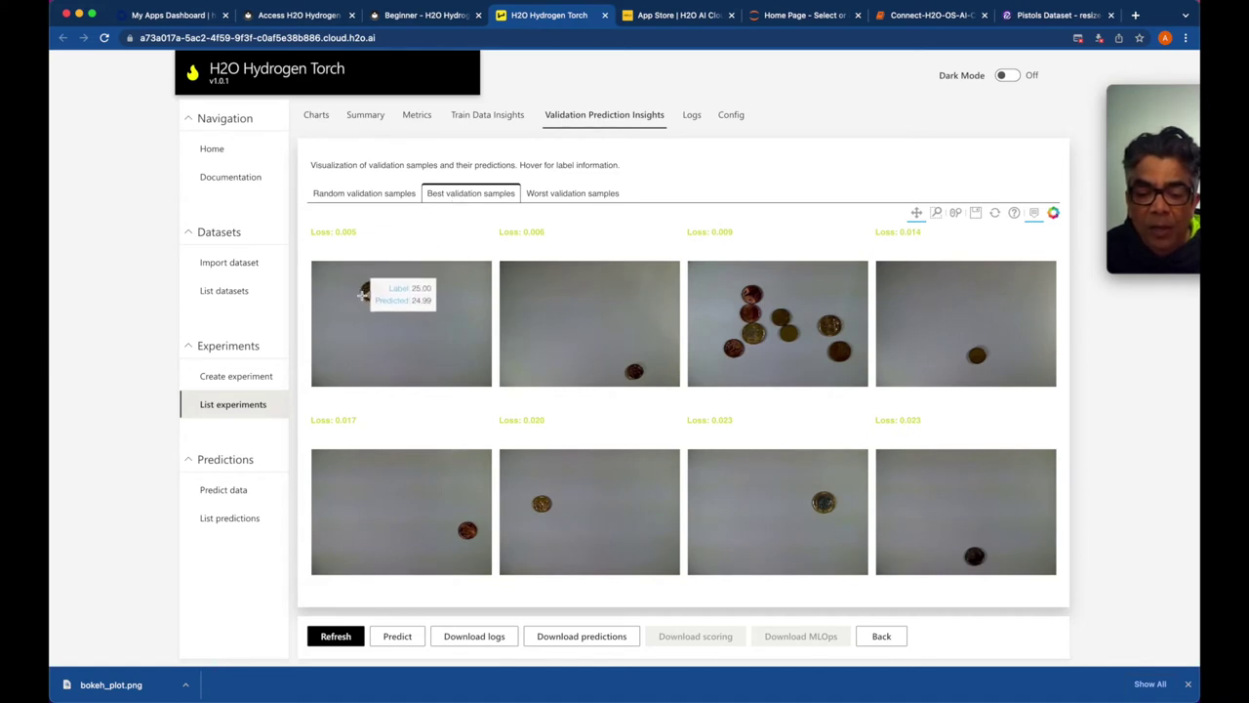
{"action": "mouse_move", "coordinate": [862, 344]}
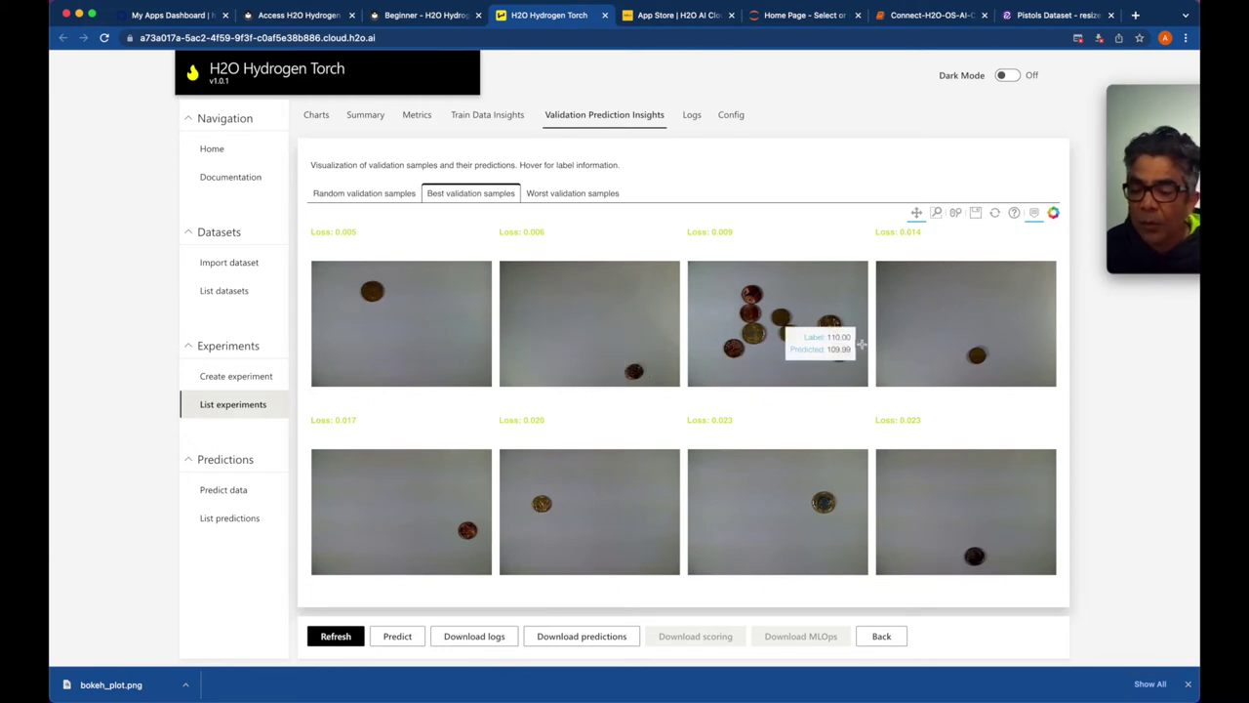
Inspect the worst validation samples and compare the label and predicted value of several coin images
{"action": "left_click", "coordinate": [591, 195]}
{"action": "mouse_move", "coordinate": [446, 325]}
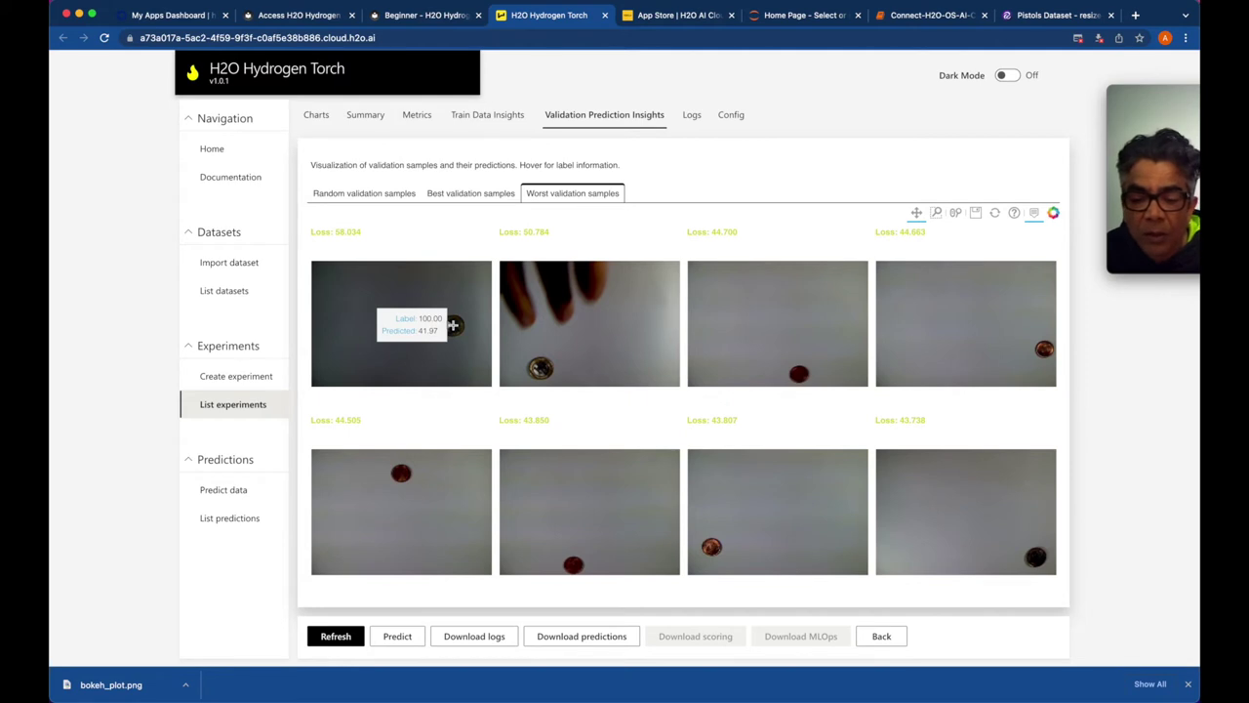
{"action": "mouse_move", "coordinate": [528, 363]}
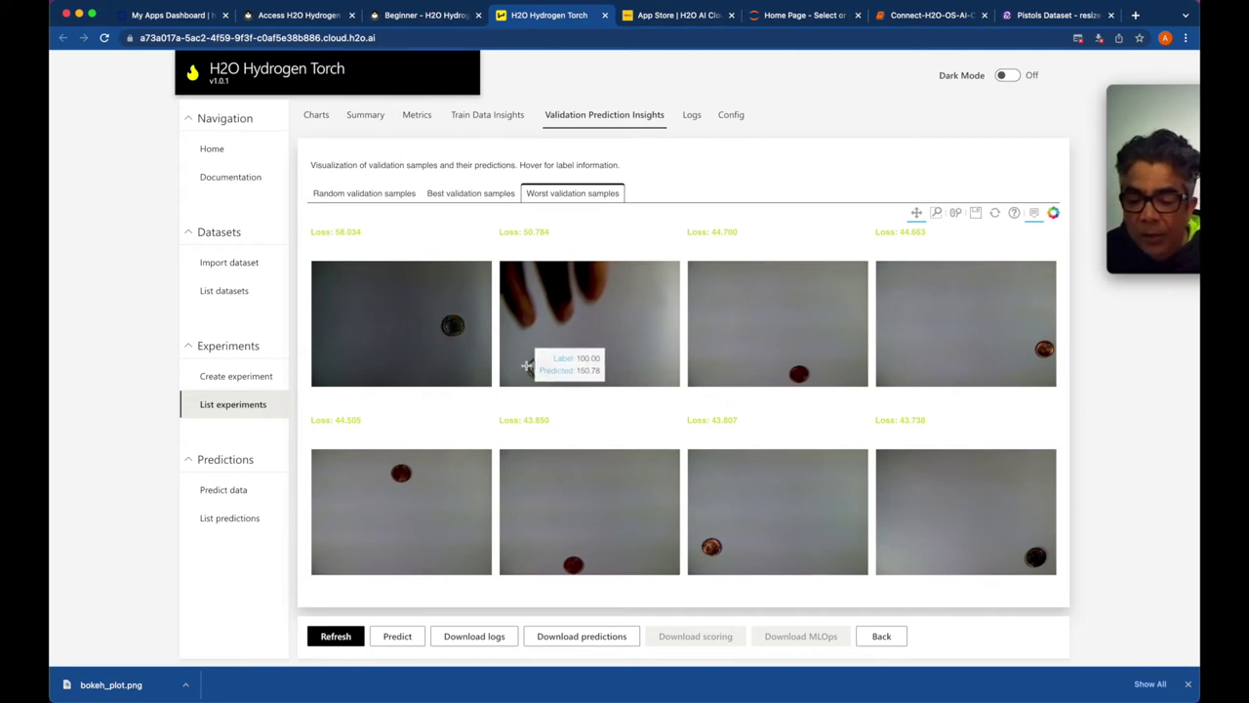
{"action": "mouse_move", "coordinate": [689, 551]}
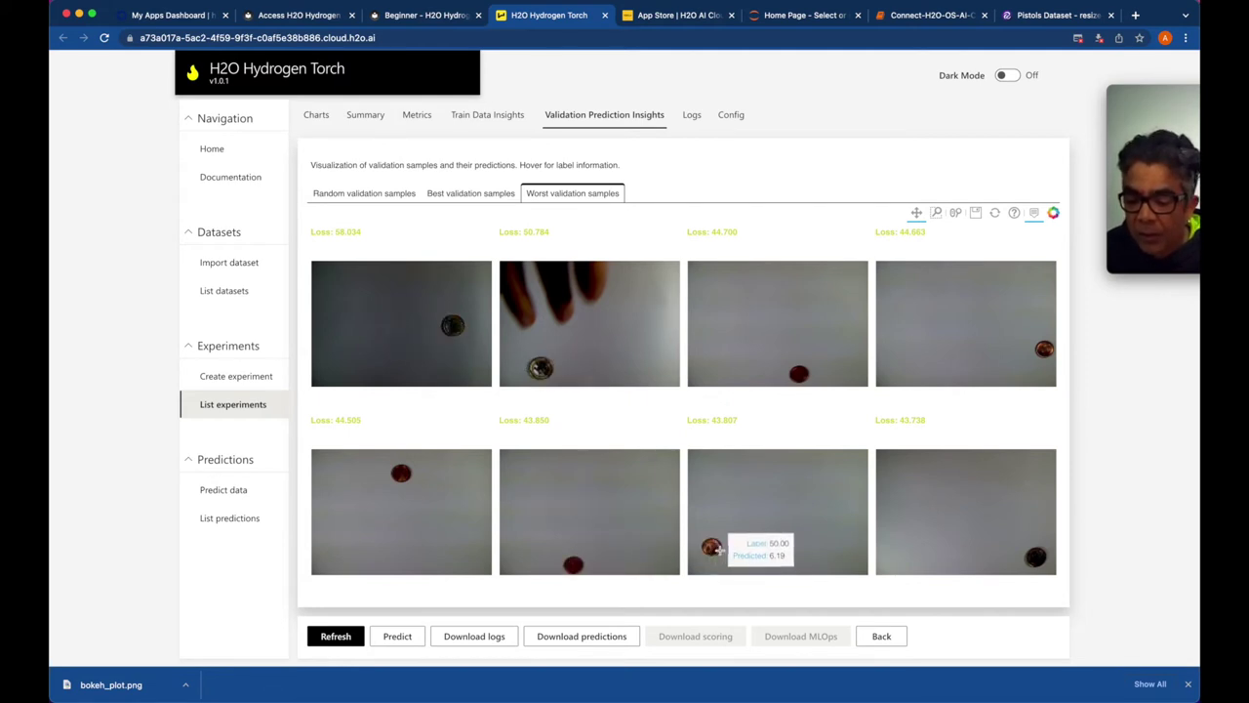
{"action": "mouse_move", "coordinate": [527, 322]}
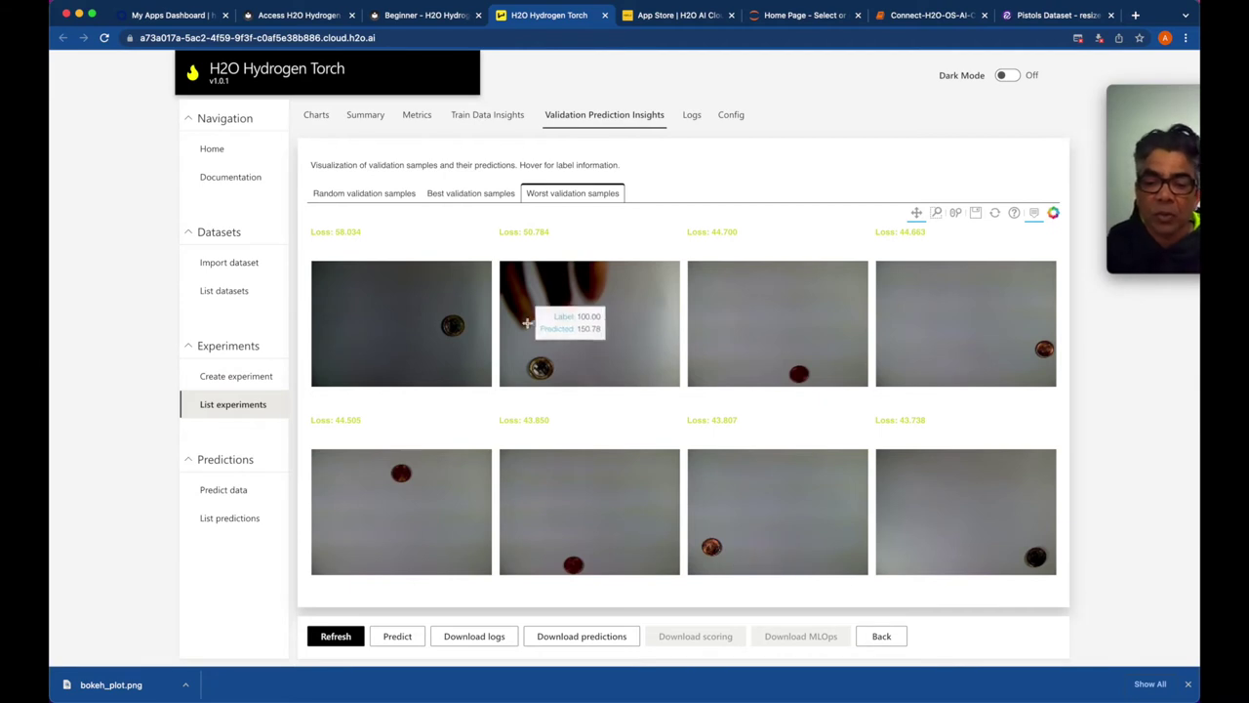
Switch between the random, best and worst validation samples to compare their losses
{"action": "left_click", "coordinate": [500, 194]}
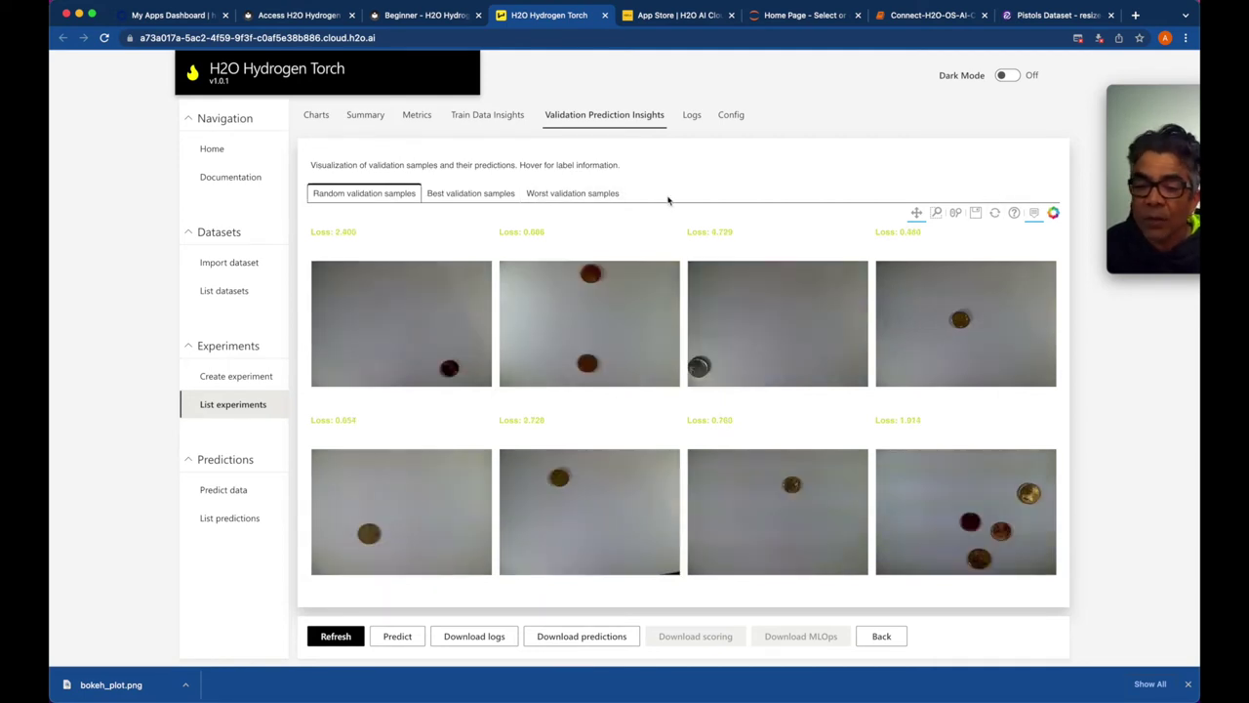
{"action": "left_click", "coordinate": [455, 196]}
{"action": "left_click", "coordinate": [392, 196]}
{"action": "left_click", "coordinate": [580, 195]}
{"action": "left_click", "coordinate": [510, 195]}
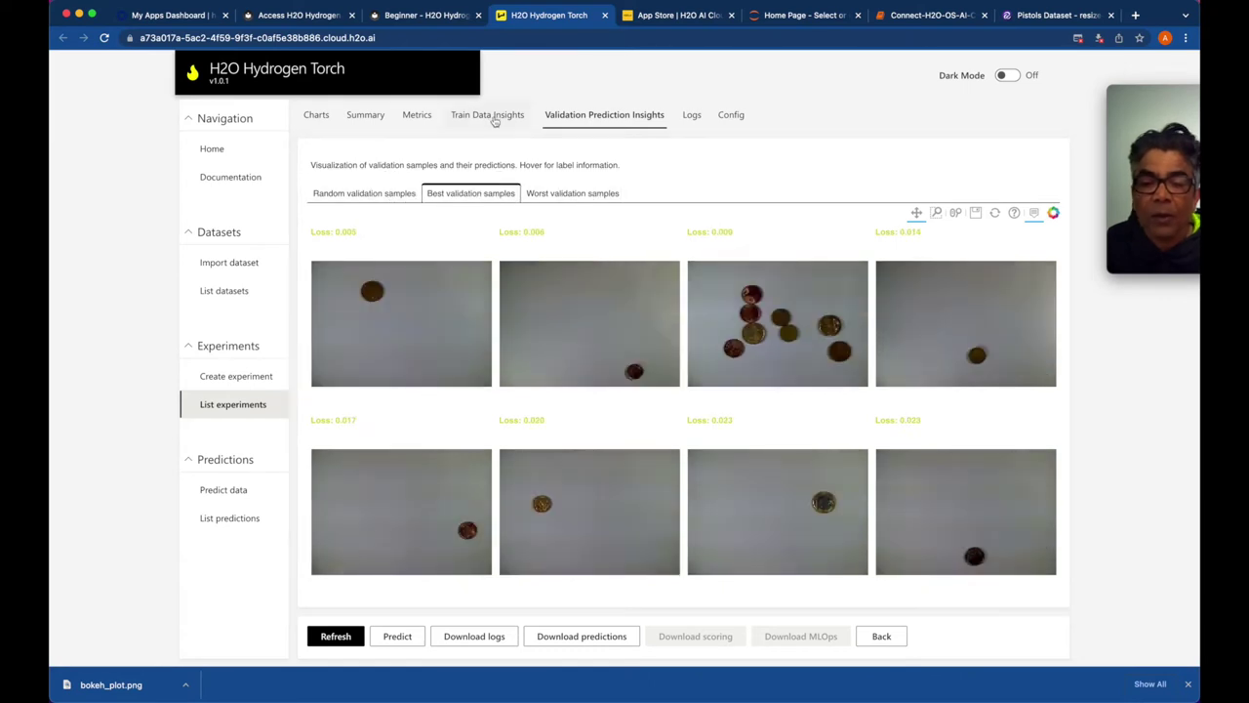
Reopen the coins regression experiment from the experiment list and revisit its best, worst and random validation samples
{"action": "left_click", "coordinate": [241, 377]}
{"action": "left_click", "coordinate": [234, 404]}
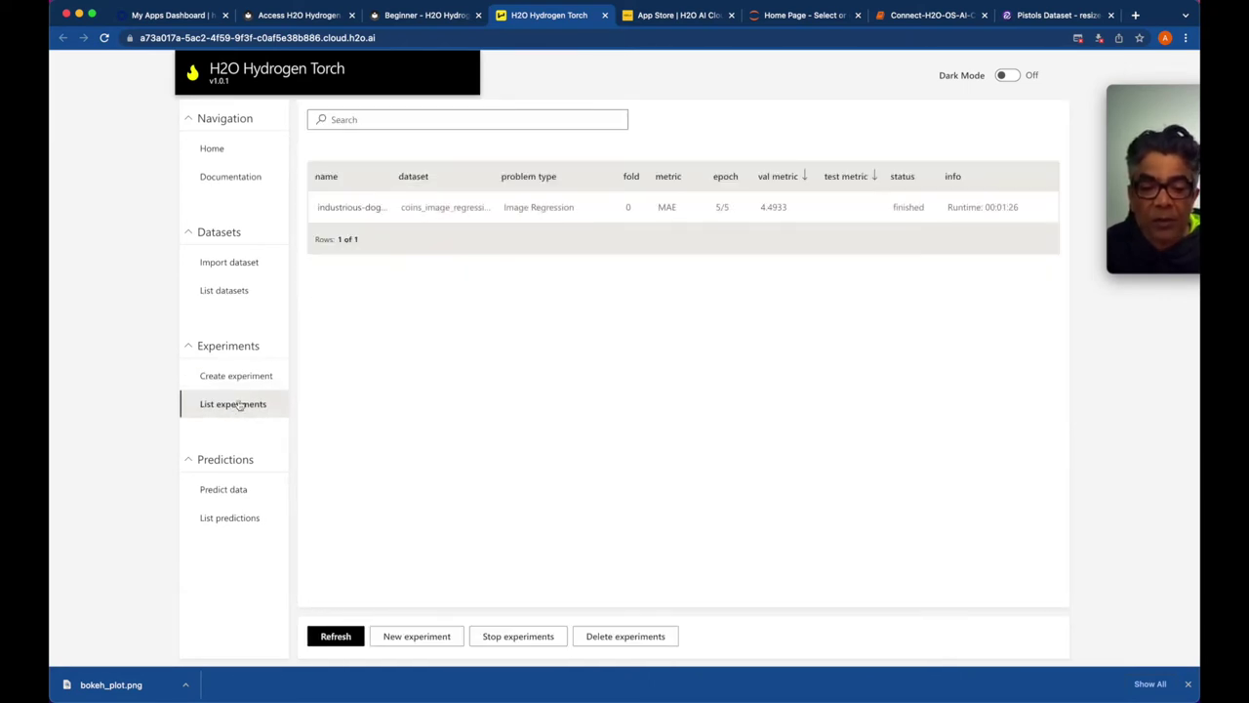
{"action": "left_click", "coordinate": [367, 212]}
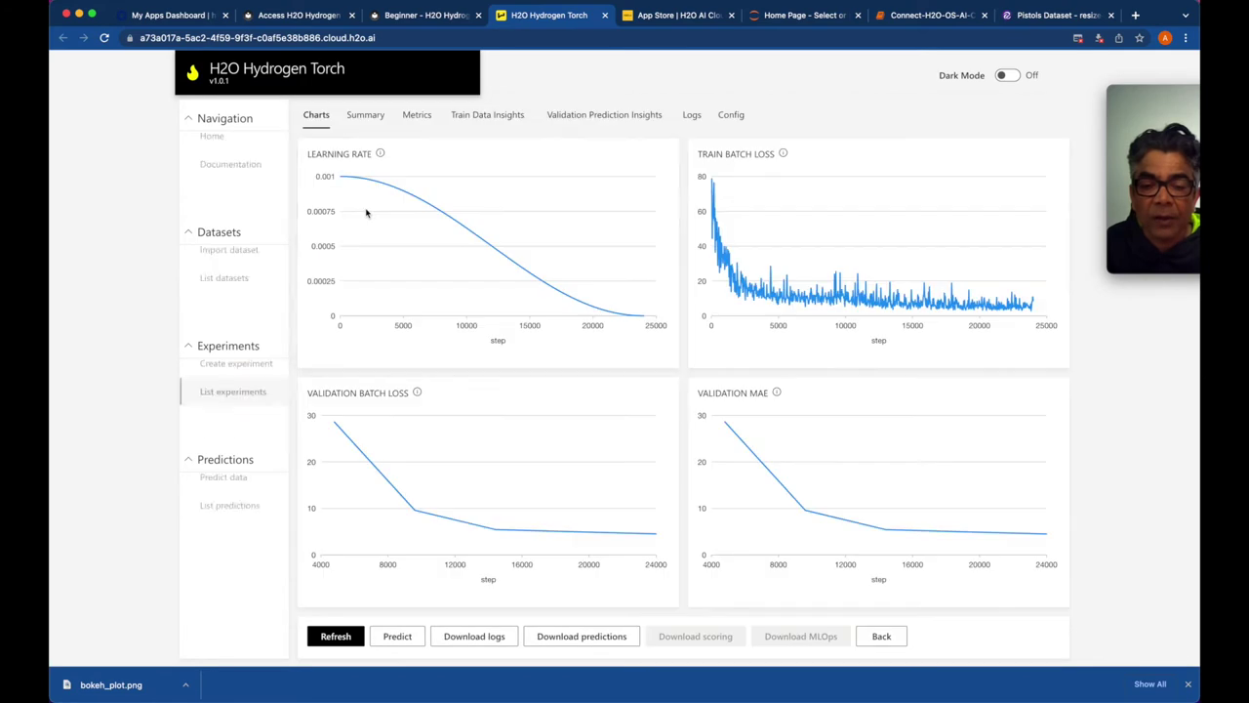
{"action": "left_click", "coordinate": [558, 117]}
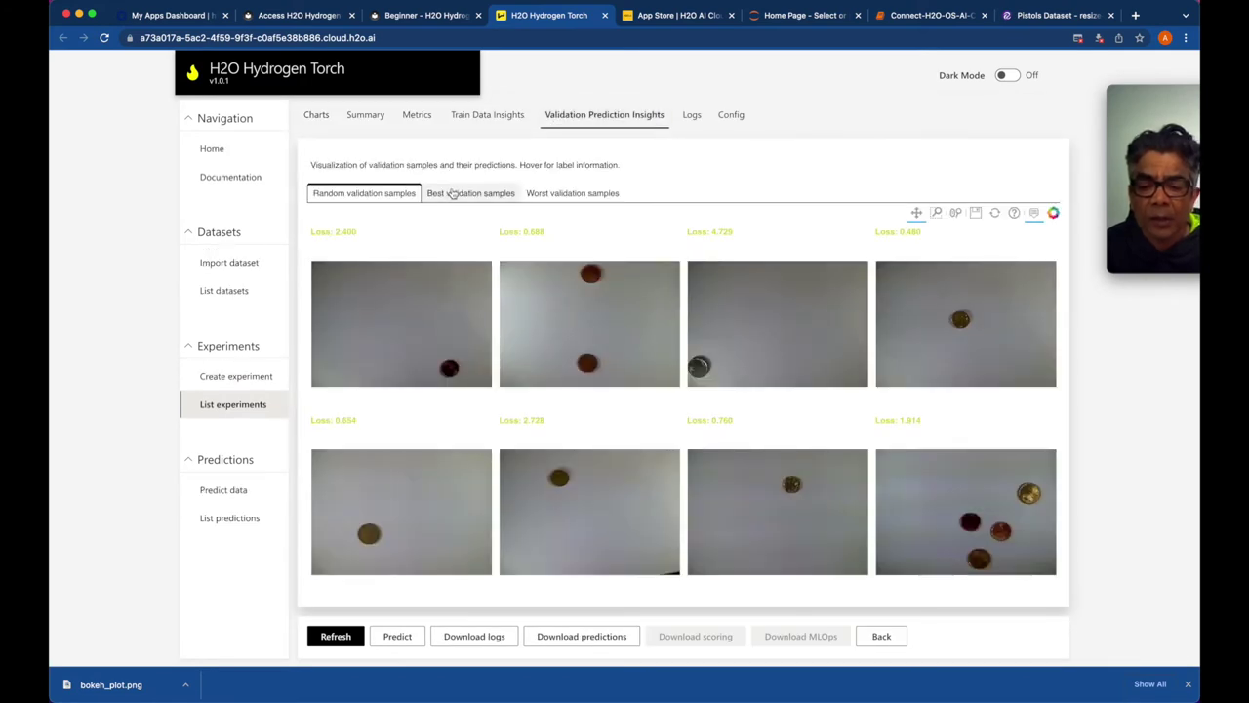
{"action": "left_click", "coordinate": [451, 194]}
{"action": "left_click", "coordinate": [580, 194]}
{"action": "left_click", "coordinate": [461, 196]}
{"action": "left_click", "coordinate": [369, 195]}
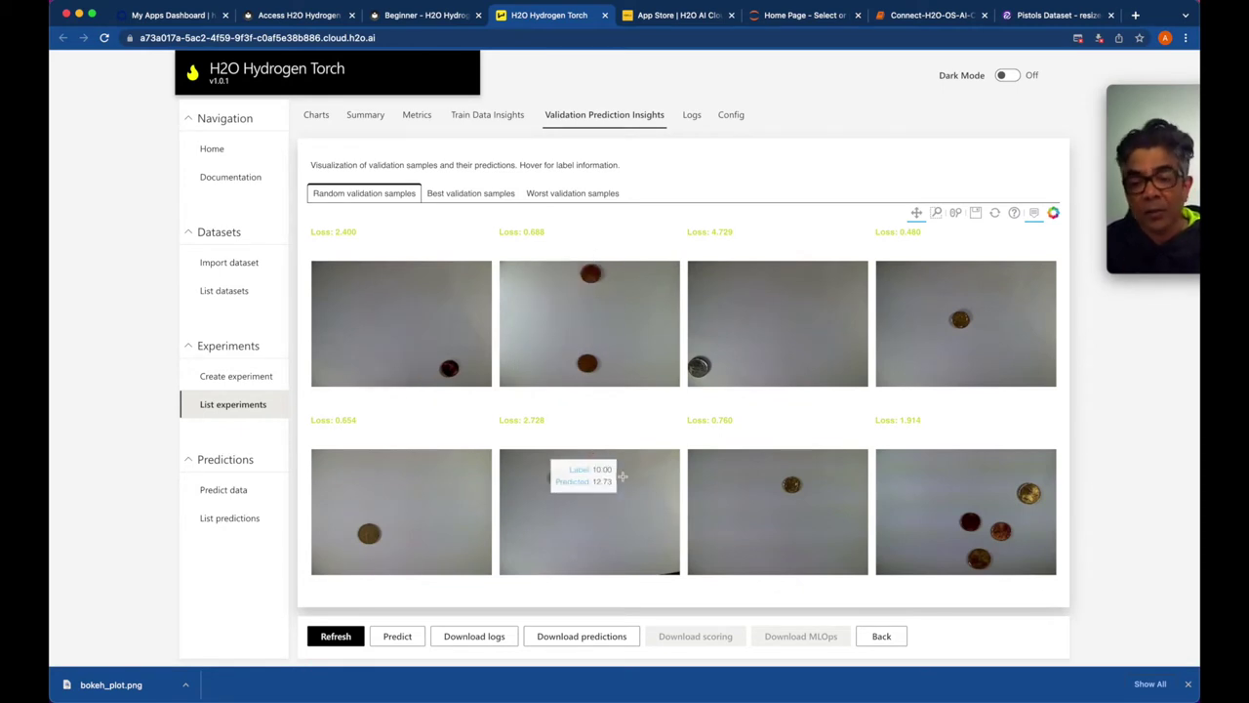
Read the experiment's summary and go through its training logs, highlighting the final validation MAE value
{"action": "left_click", "coordinate": [365, 114]}
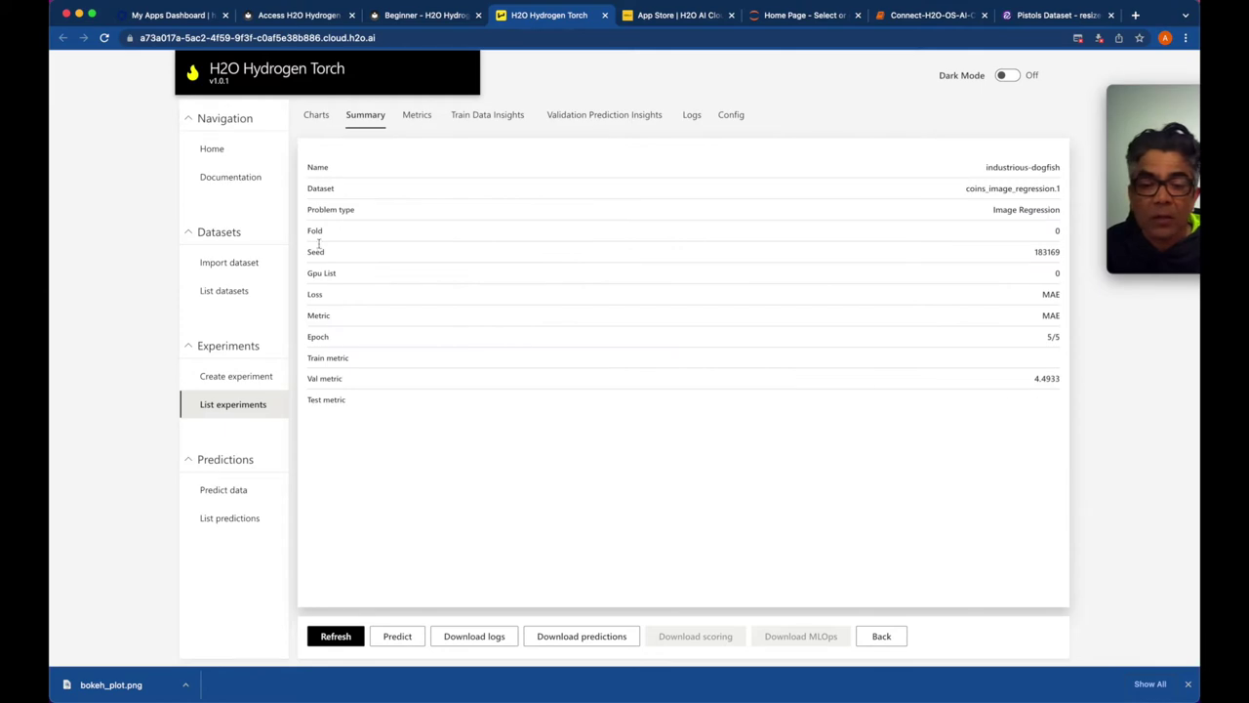
{"action": "left_click", "coordinate": [691, 115]}
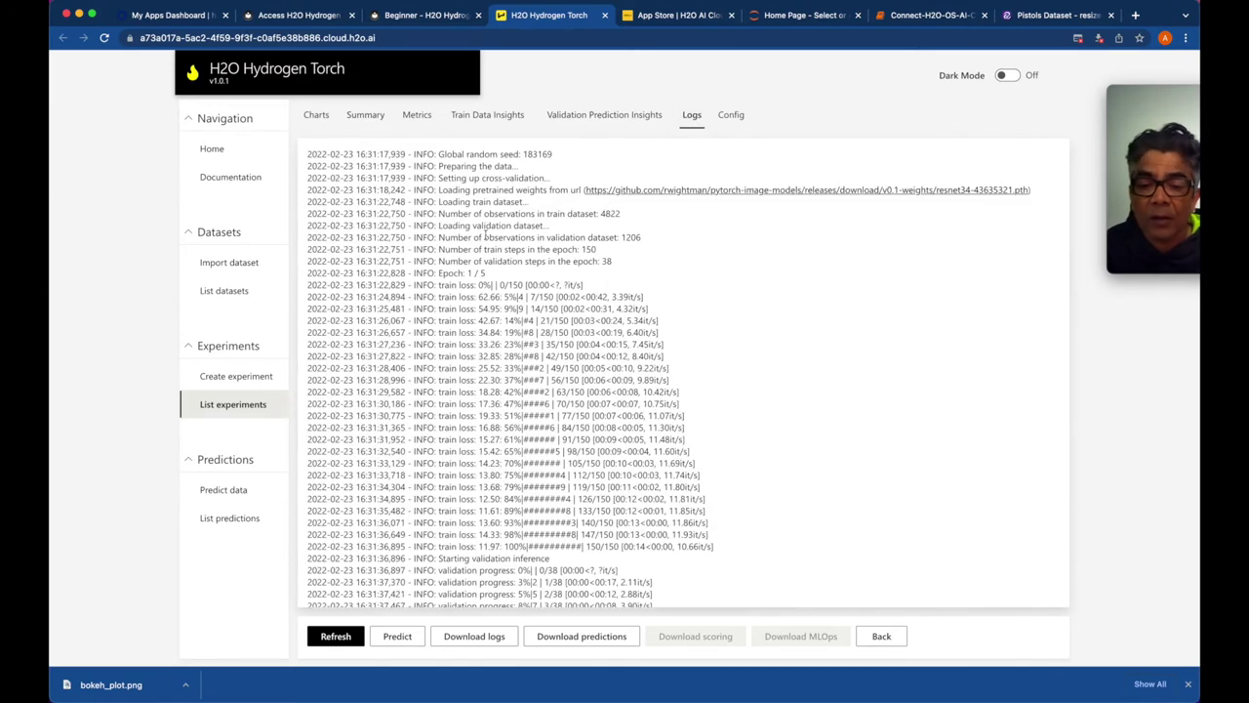
{"action": "scroll", "coordinate": [463, 172], "scroll_direction": "down", "scroll_amount": 8}
{"action": "scroll", "coordinate": [654, 249], "scroll_direction": "up", "scroll_amount": 8}
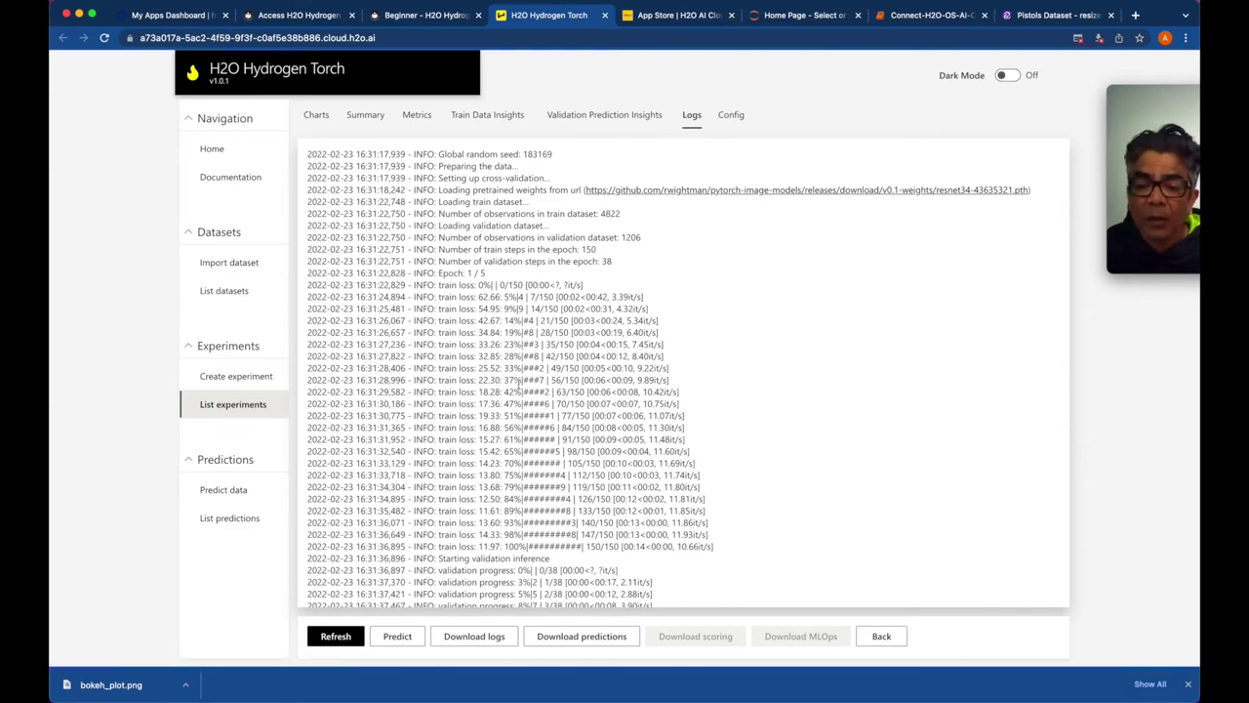
{"action": "scroll", "coordinate": [517, 380], "scroll_direction": "down", "scroll_amount": 20}
{"action": "scroll", "coordinate": [518, 383], "scroll_direction": "down", "scroll_amount": 20}
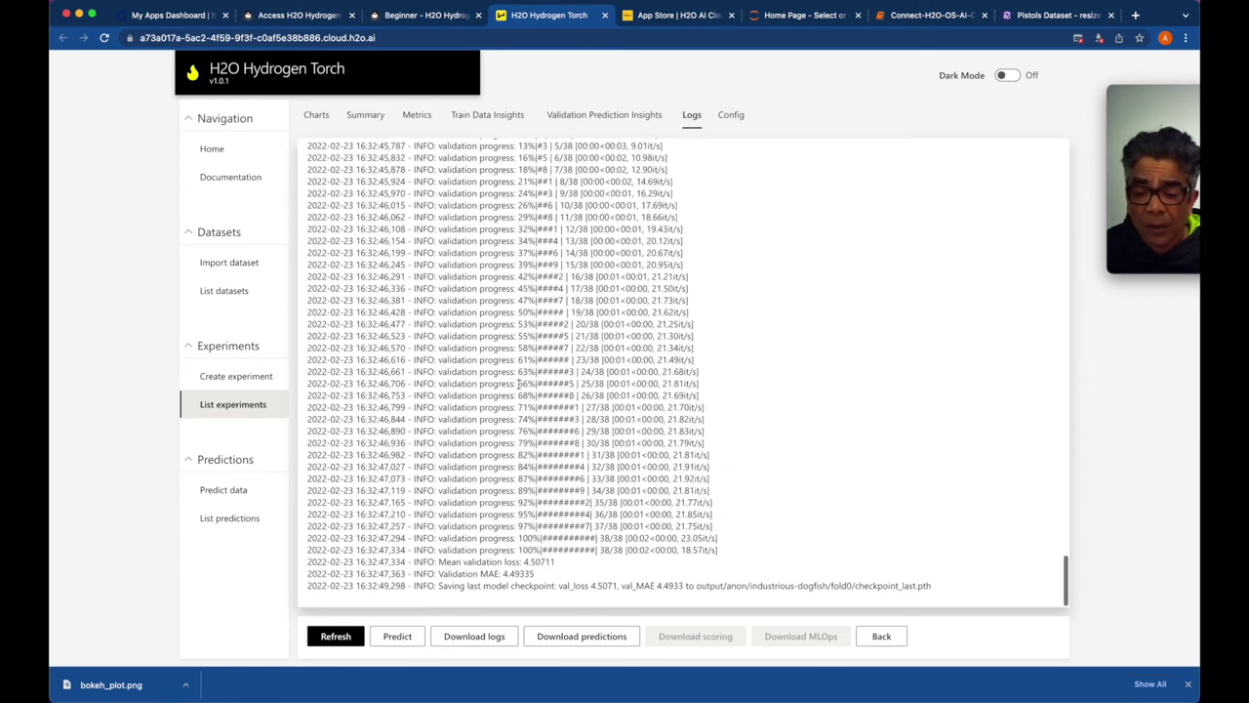
{"action": "left_click_drag", "start_coordinate": [504, 574], "coordinate": [535, 581]}
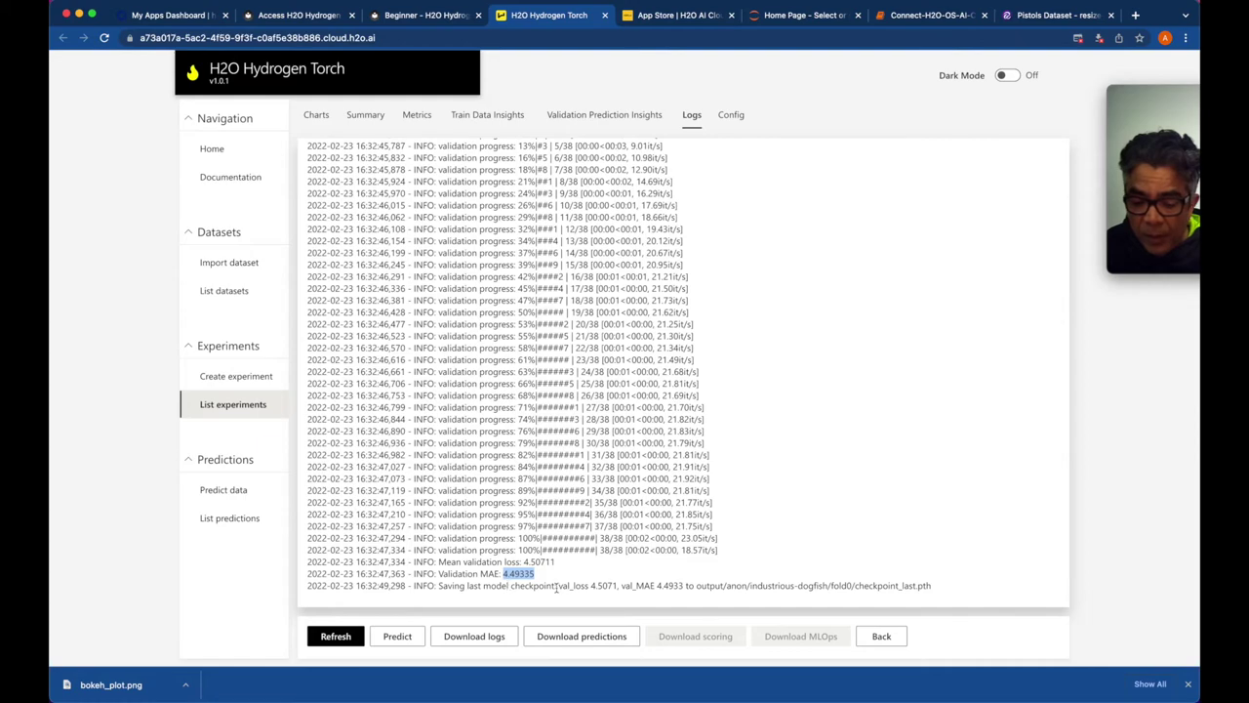
{"action": "scroll", "coordinate": [598, 544], "scroll_direction": "up", "scroll_amount": 10}
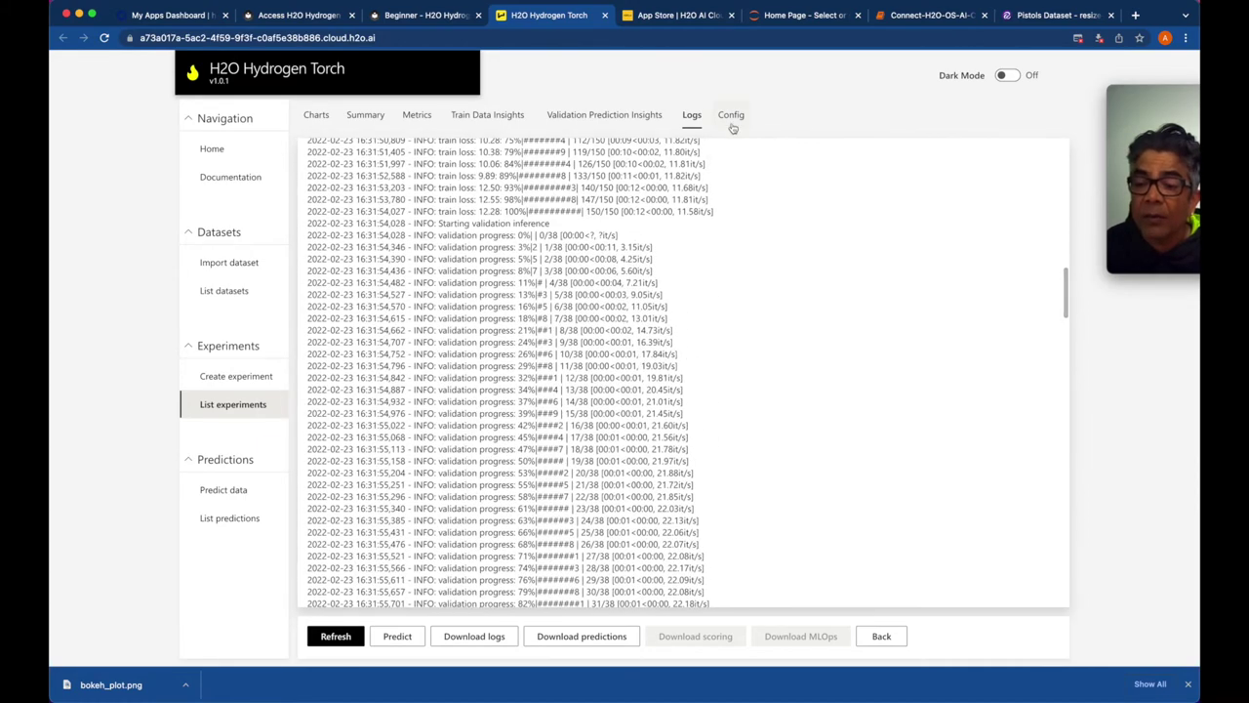
Examine the experiment's configuration, from the dataset and image settings through augmentations to the training hyperparameters
{"action": "left_click", "coordinate": [732, 114]}
{"action": "scroll", "coordinate": [500, 285], "scroll_direction": "down", "scroll_amount": 10}
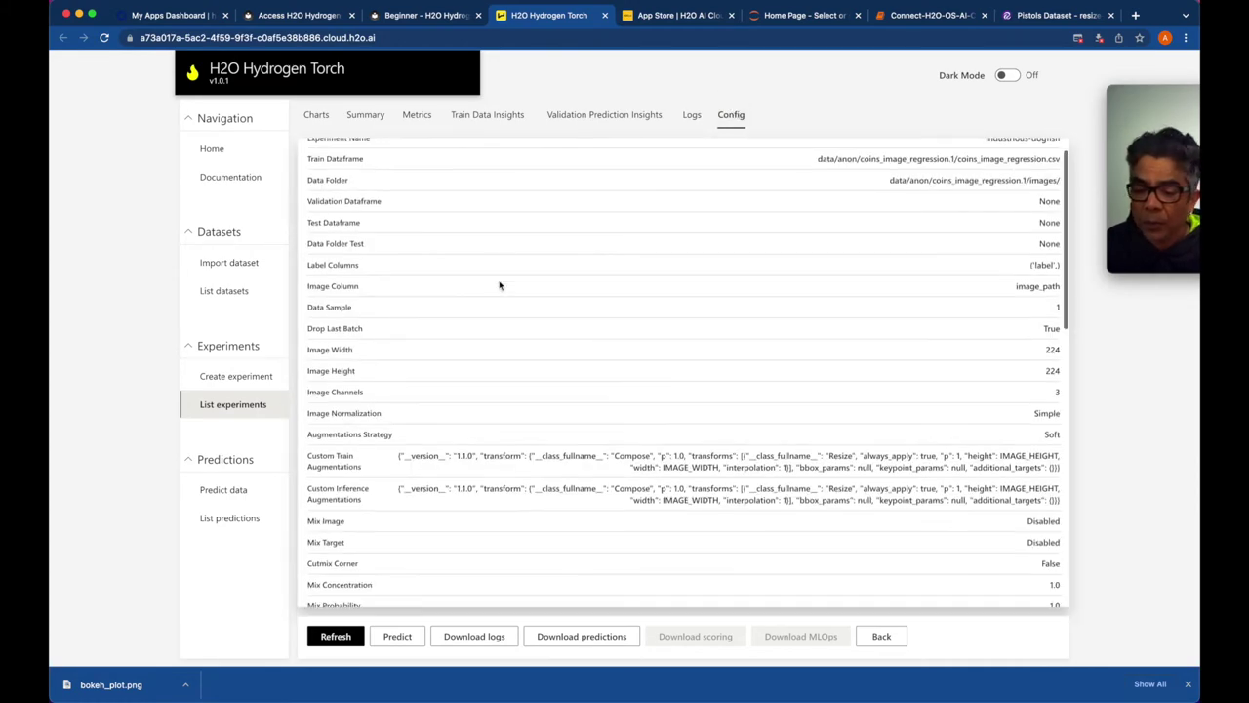
{"action": "scroll", "coordinate": [500, 285], "scroll_direction": "up", "scroll_amount": 7}
{"action": "scroll", "coordinate": [500, 285], "scroll_direction": "up", "scroll_amount": 3}
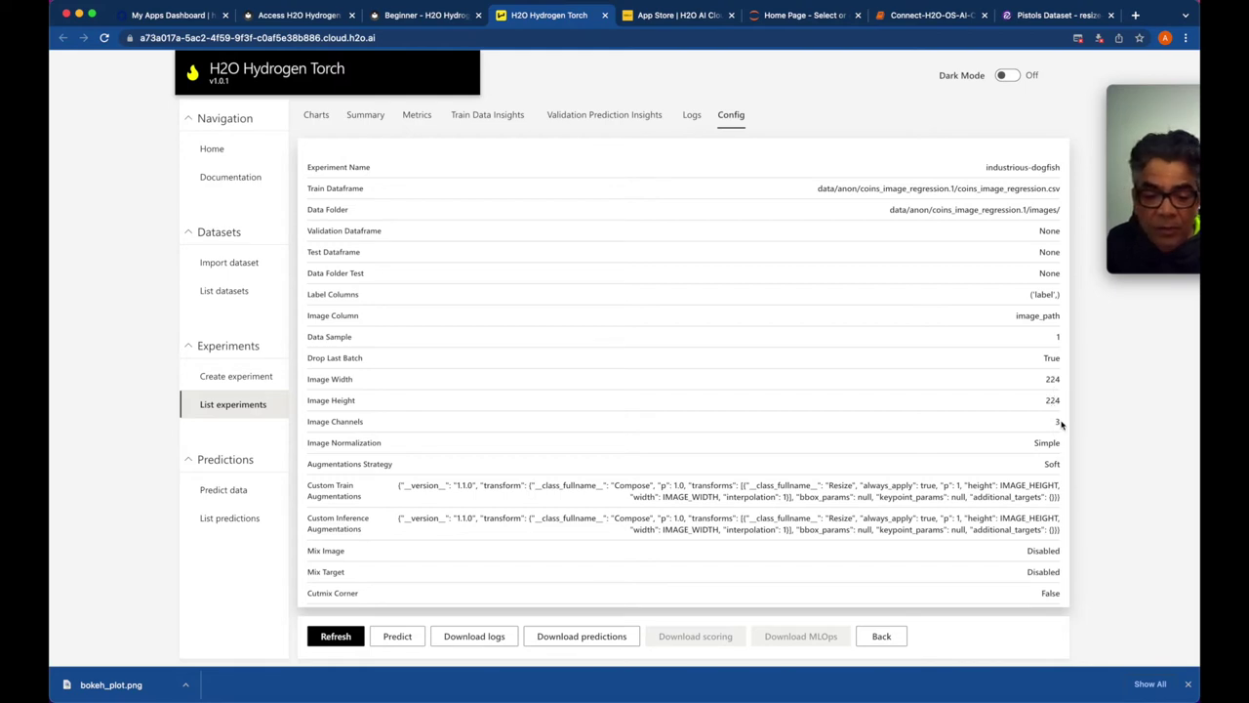
{"action": "scroll", "coordinate": [1061, 423], "scroll_direction": "down", "scroll_amount": 3}
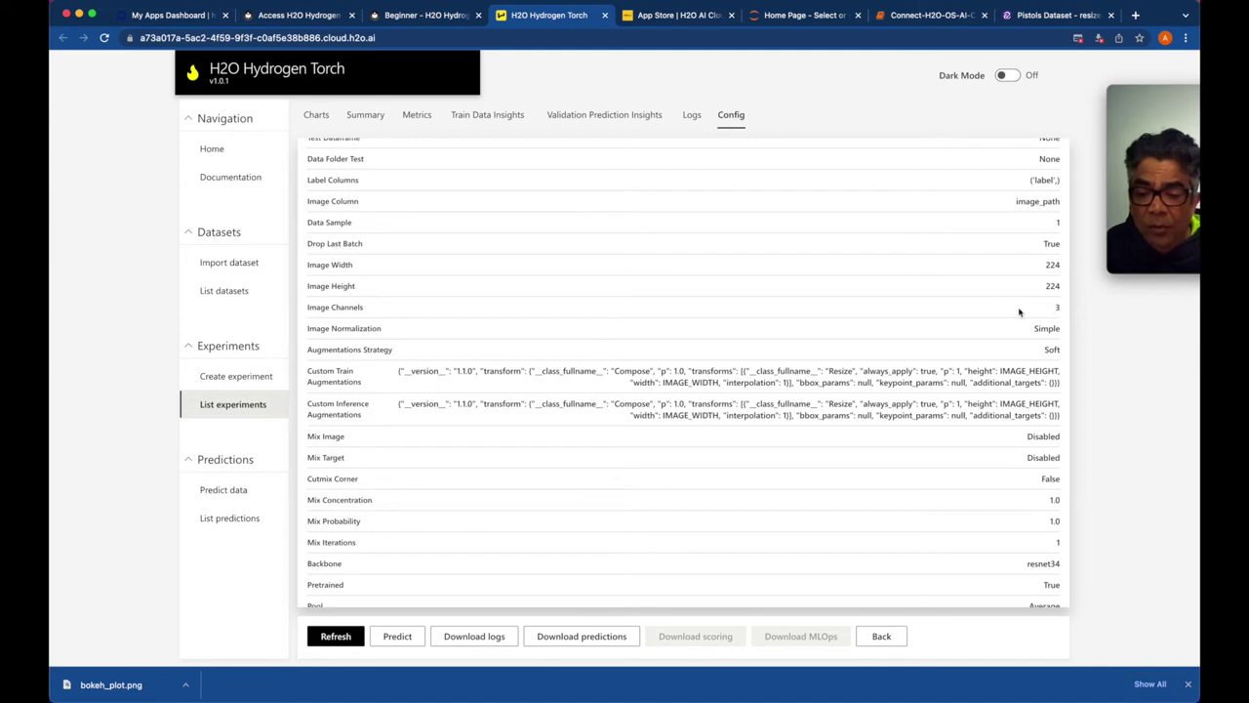
{"action": "scroll", "coordinate": [382, 445], "scroll_direction": "down", "scroll_amount": 5}
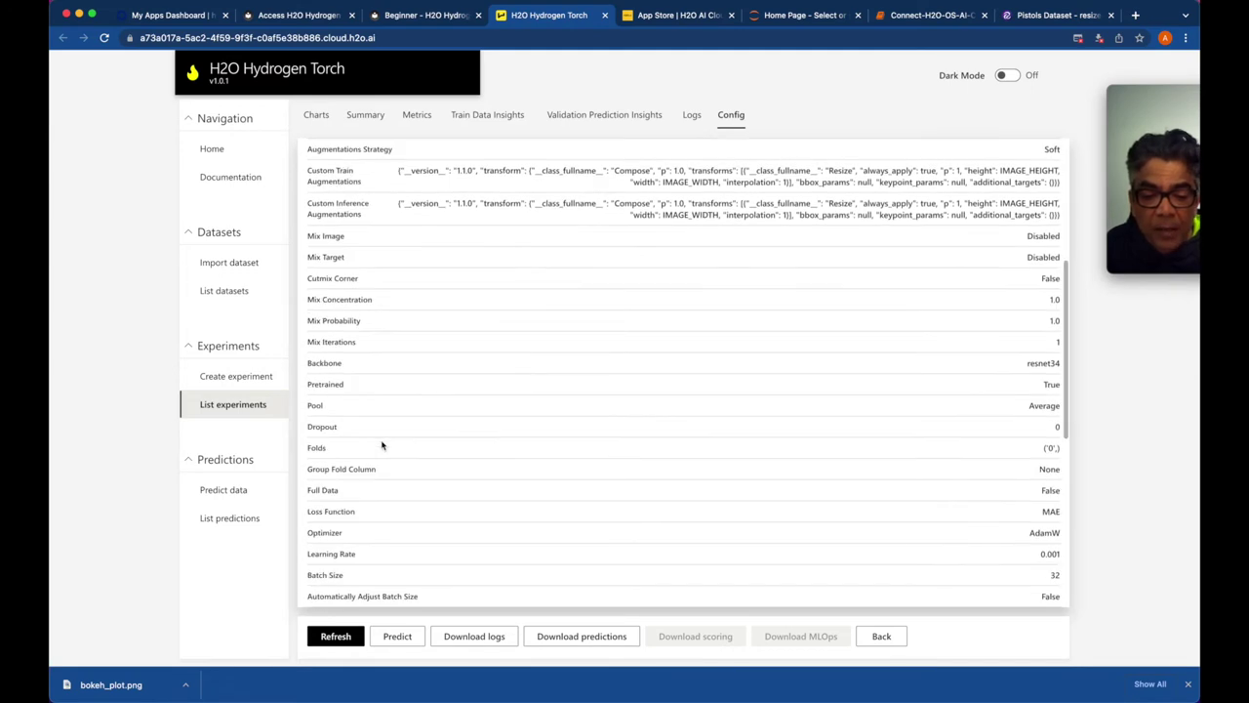
{"action": "scroll", "coordinate": [381, 445], "scroll_direction": "down", "scroll_amount": 4}
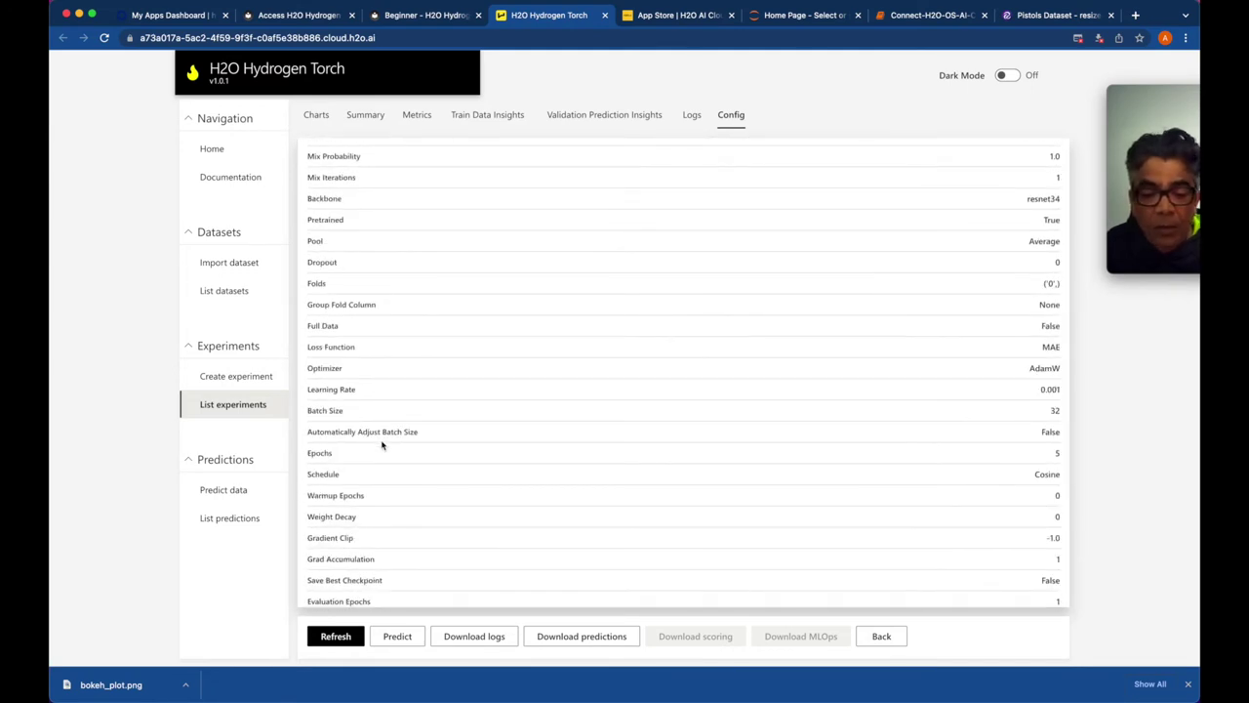
Highlight the learning rate, batch size, epochs and optimizer values in the experiment's configuration
{"action": "left_click_drag", "start_coordinate": [1040, 388], "coordinate": [1062, 390]}
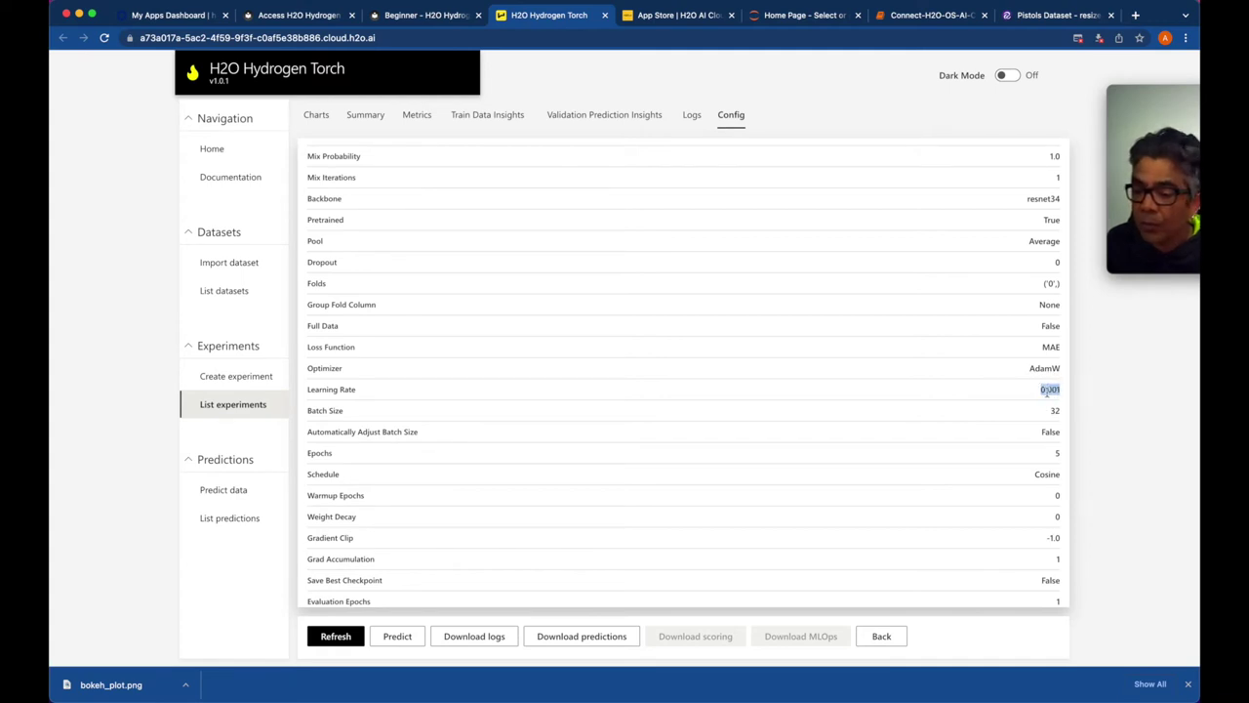
{"action": "double_click", "coordinate": [1054, 410]}
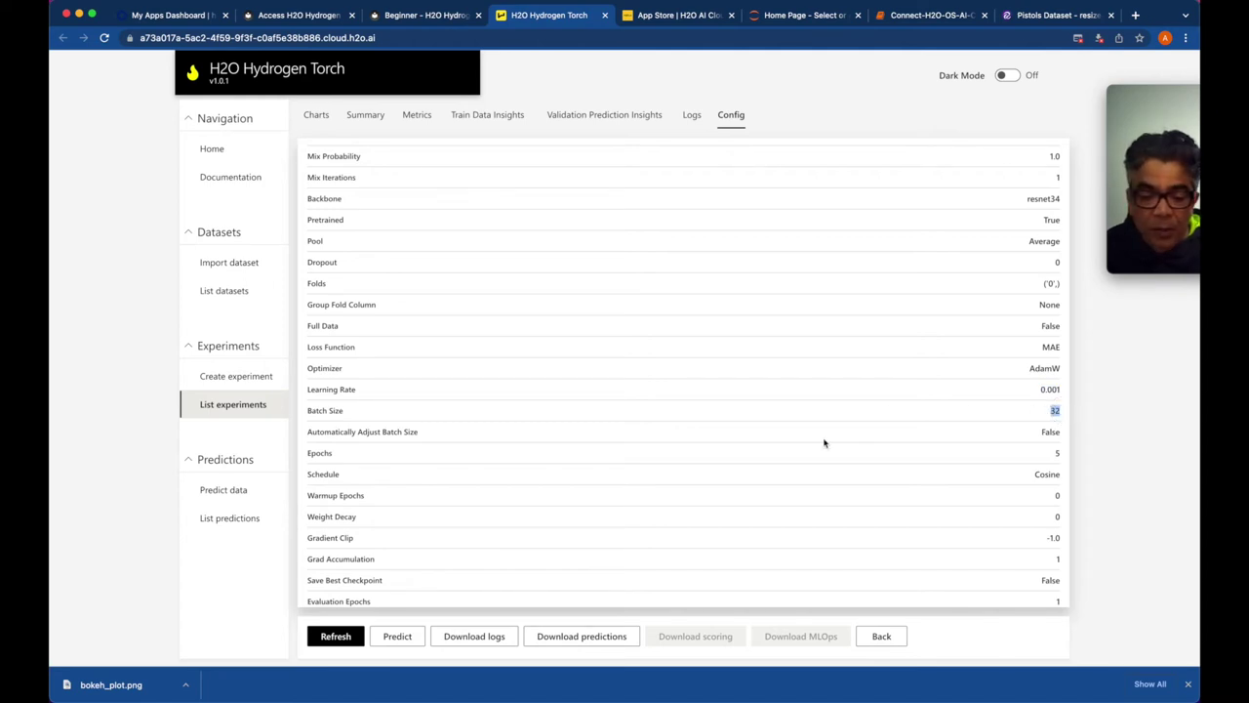
{"action": "double_click", "coordinate": [1057, 452]}
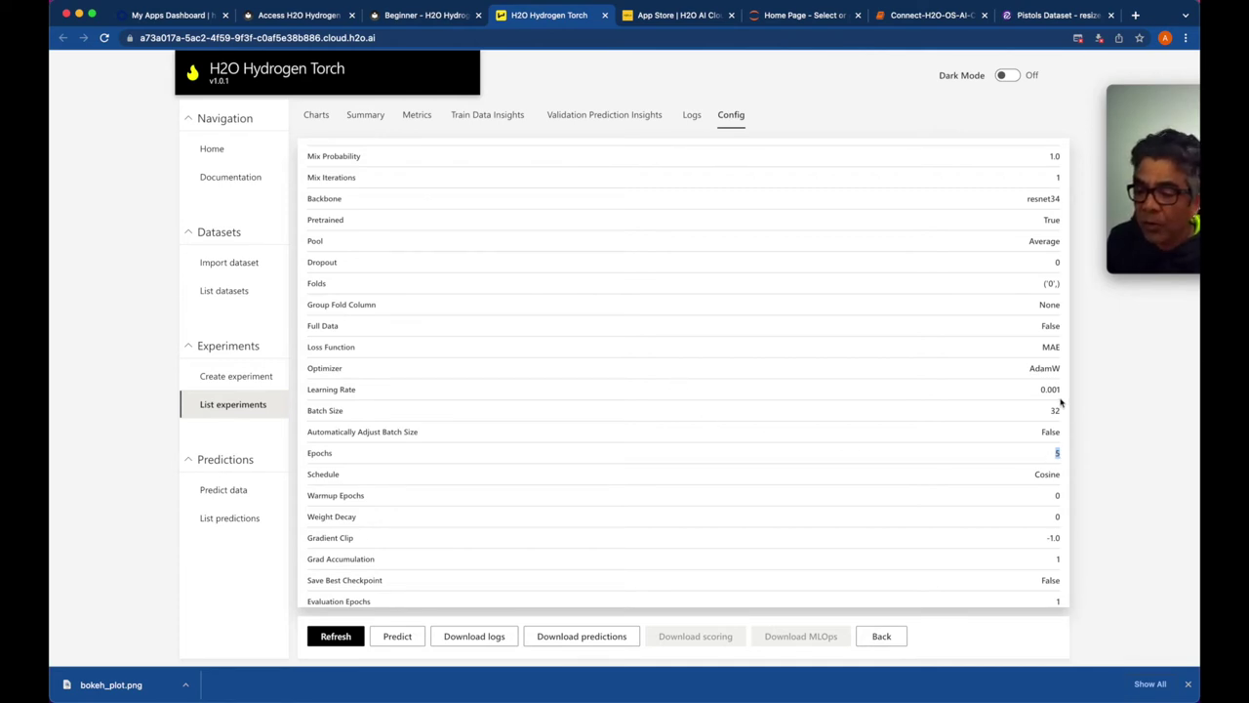
{"action": "double_click", "coordinate": [1051, 368]}
{"action": "double_click", "coordinate": [1042, 368]}
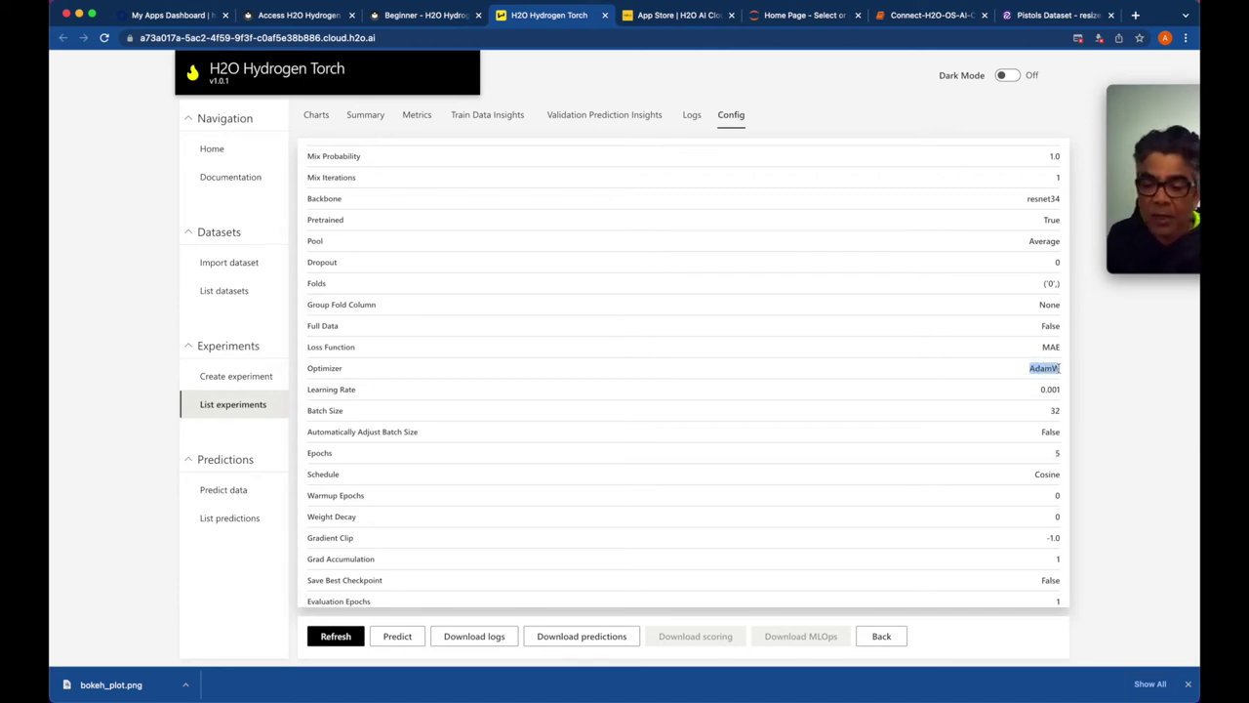
Go through the remaining settings in the experiment's configuration, highlighting the Number Of Images value
{"action": "scroll", "coordinate": [908, 414], "scroll_direction": "down", "scroll_amount": 5}
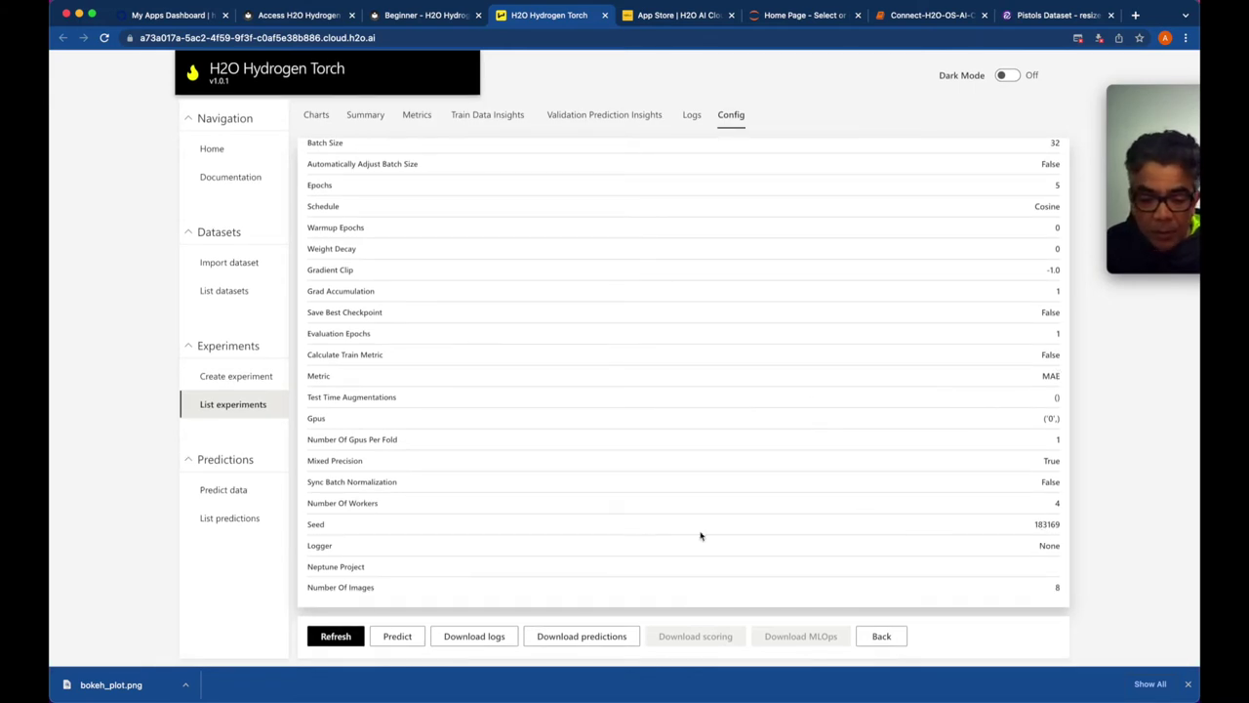
{"action": "left_click_drag", "start_coordinate": [1053, 586], "coordinate": [1073, 590]}
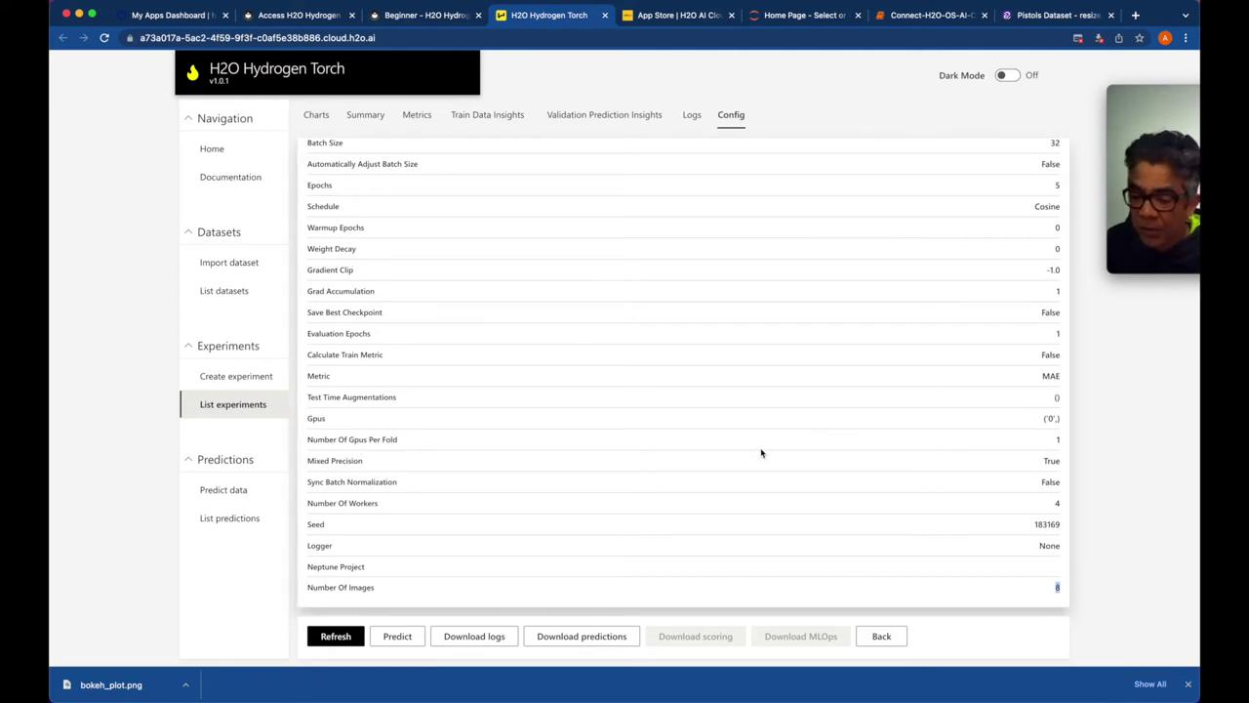
{"action": "scroll", "coordinate": [762, 376], "scroll_direction": "up", "scroll_amount": 10}
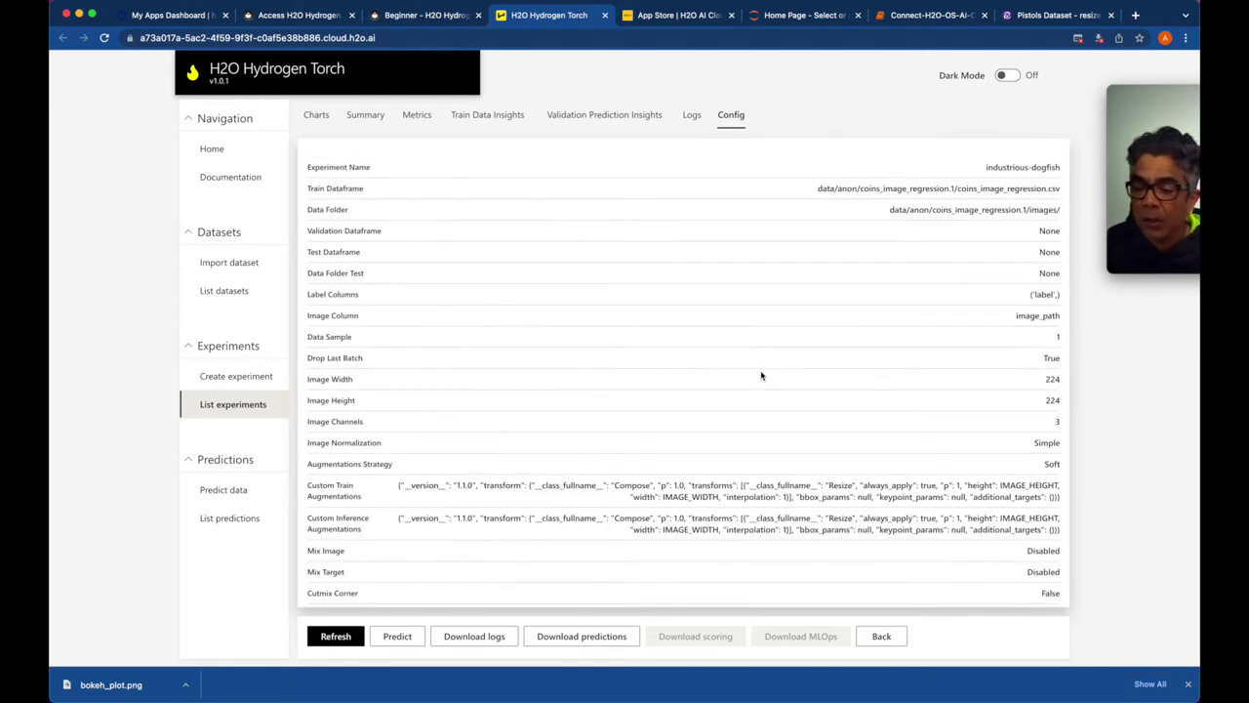
{"action": "scroll", "coordinate": [761, 376], "scroll_direction": "down", "scroll_amount": 10}
{"action": "scroll", "coordinate": [761, 376], "scroll_direction": "up", "scroll_amount": 5}
{"action": "scroll", "coordinate": [762, 375], "scroll_direction": "up", "scroll_amount": 5}
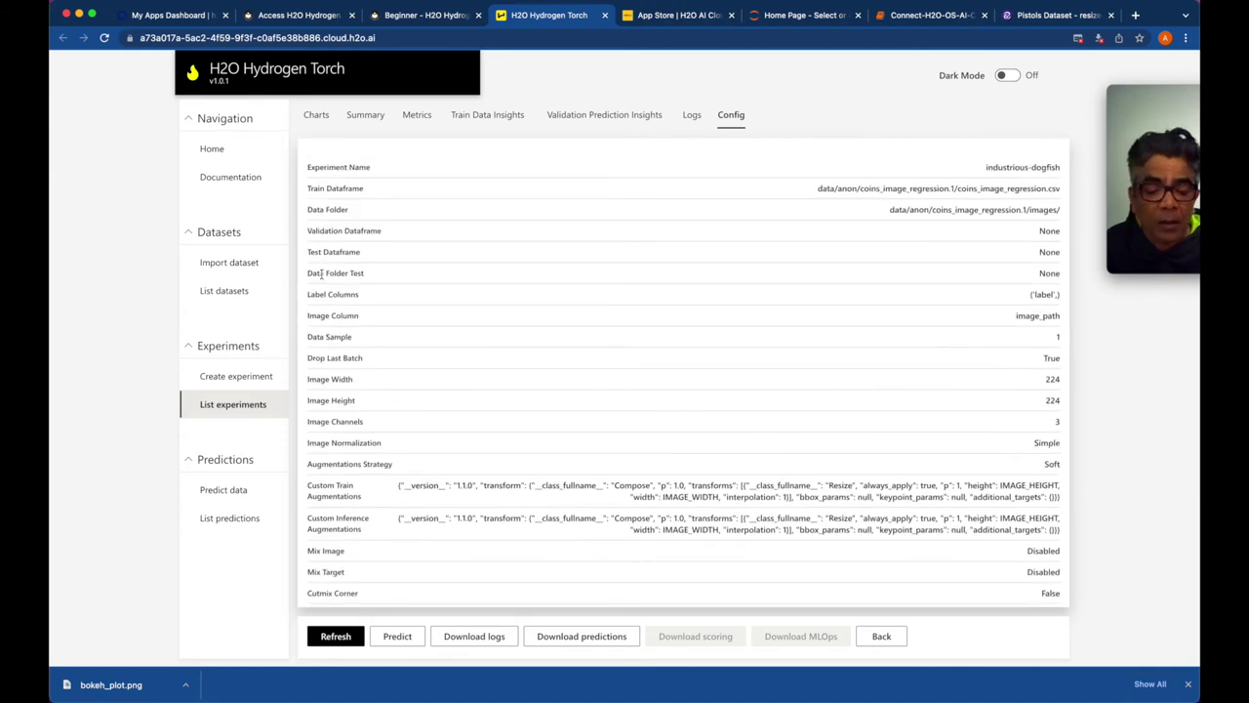
Open the coins_image_regression.1 dataset from the dataset list and look through its sample training rows
{"action": "left_click", "coordinate": [224, 289]}
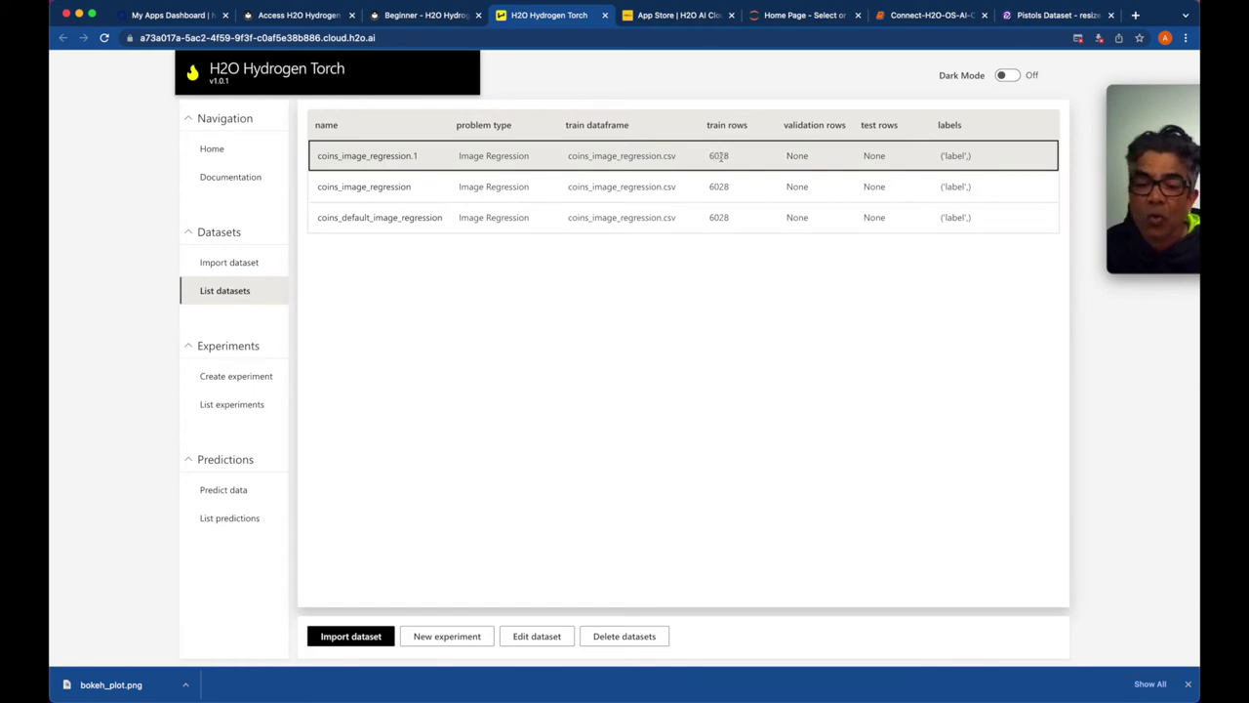
{"action": "left_click", "coordinate": [368, 157]}
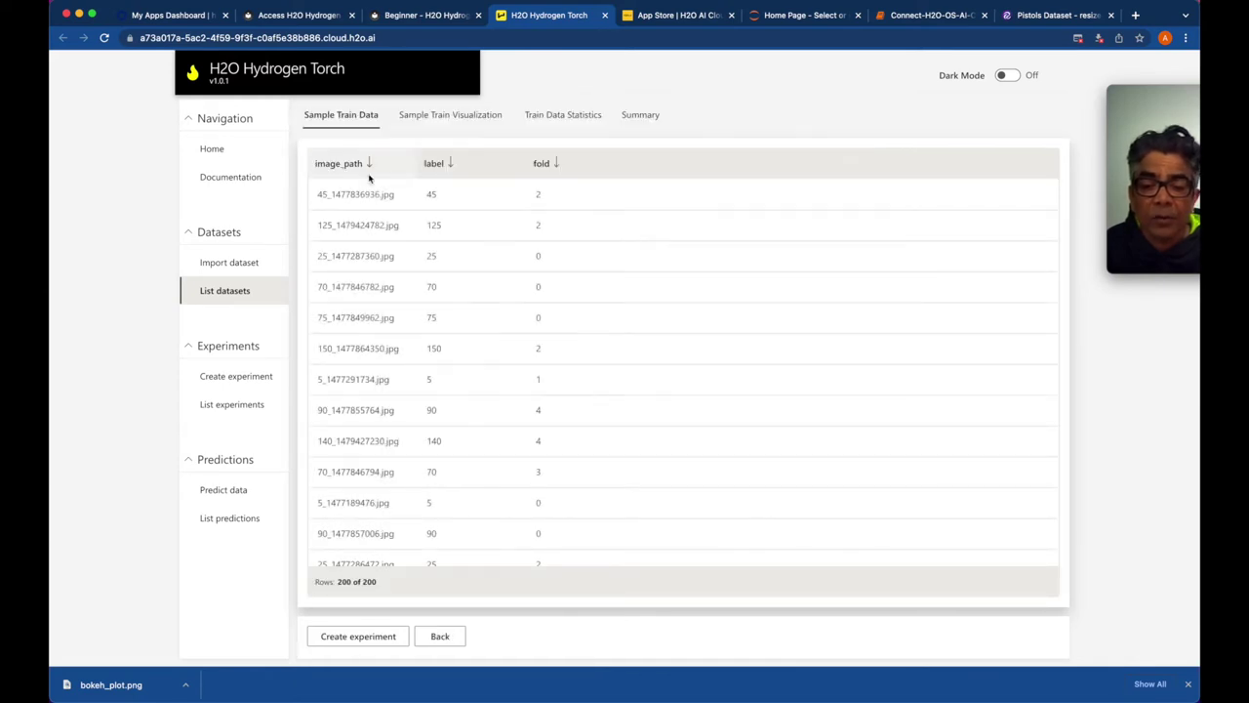
{"action": "scroll", "coordinate": [342, 402], "scroll_direction": "down", "scroll_amount": 5}
{"action": "scroll", "coordinate": [341, 402], "scroll_direction": "down", "scroll_amount": 5}
{"action": "scroll", "coordinate": [343, 405], "scroll_direction": "up", "scroll_amount": 10}
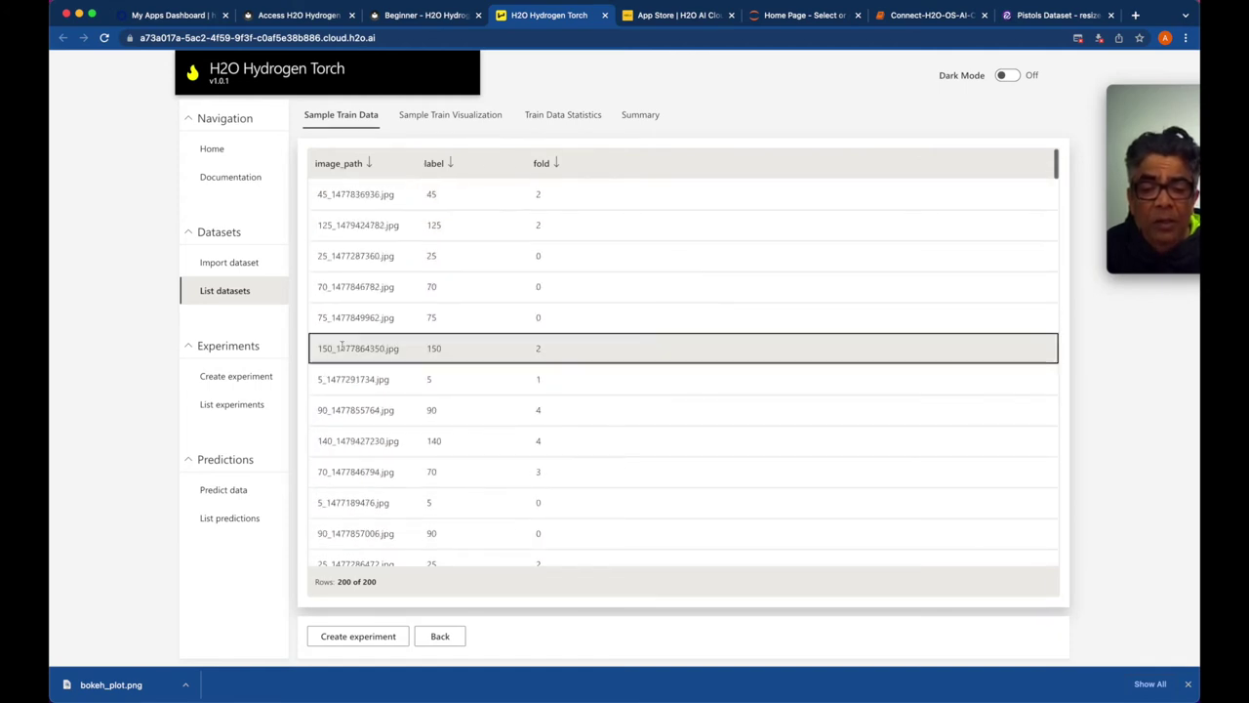
{"action": "scroll", "coordinate": [342, 346], "scroll_direction": "down", "scroll_amount": 10}
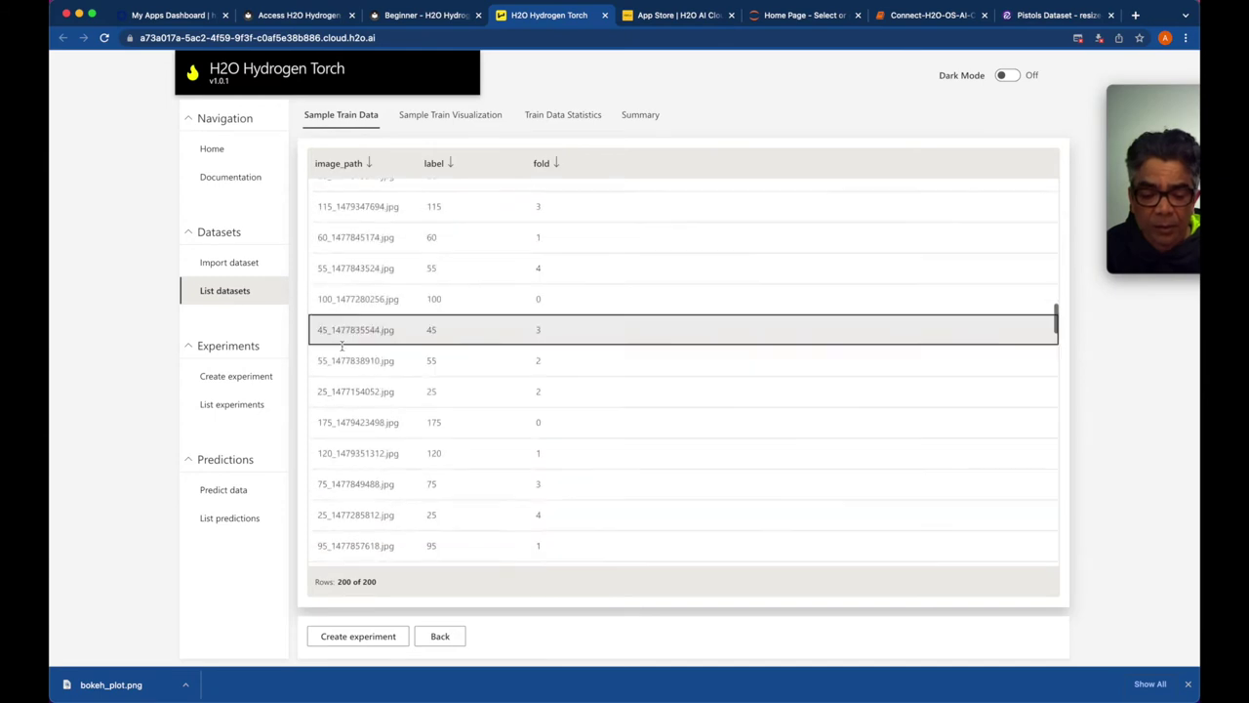
{"action": "scroll", "coordinate": [342, 345], "scroll_direction": "down", "scroll_amount": 5}
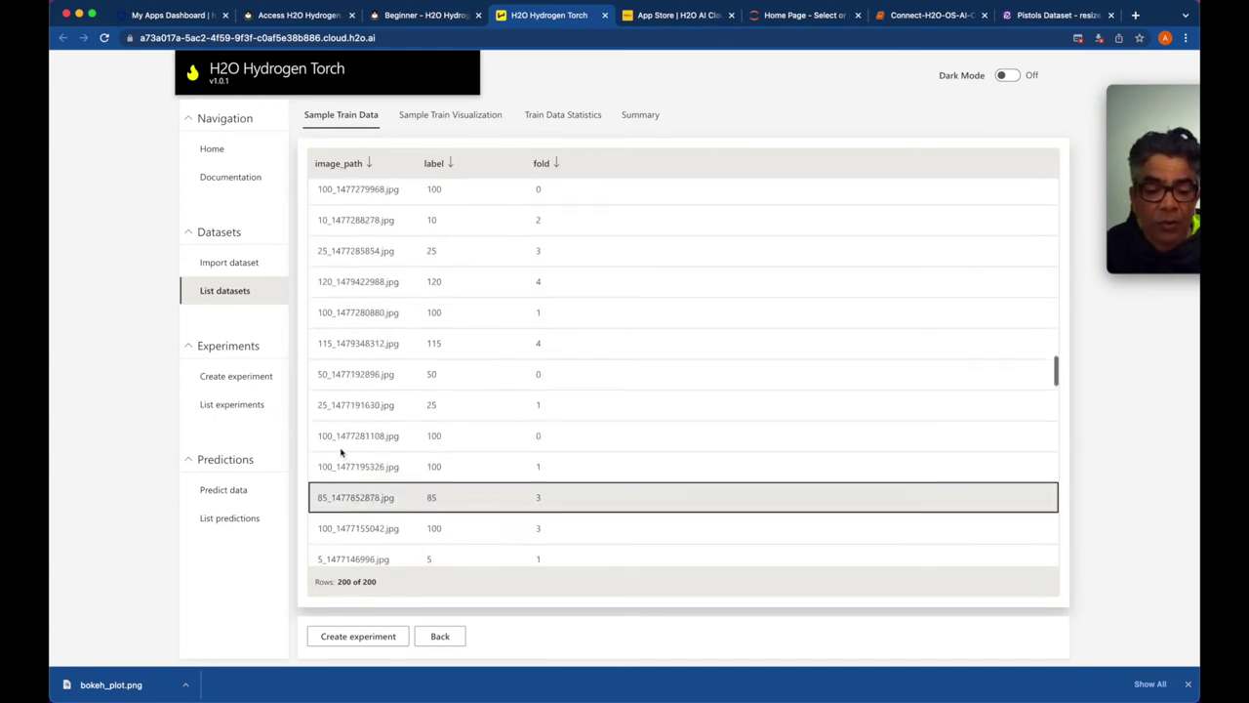
Reopen the industrious-dogfish experiment and check its configuration, highlighting the Number Of Images value again
{"action": "left_click", "coordinate": [235, 404]}
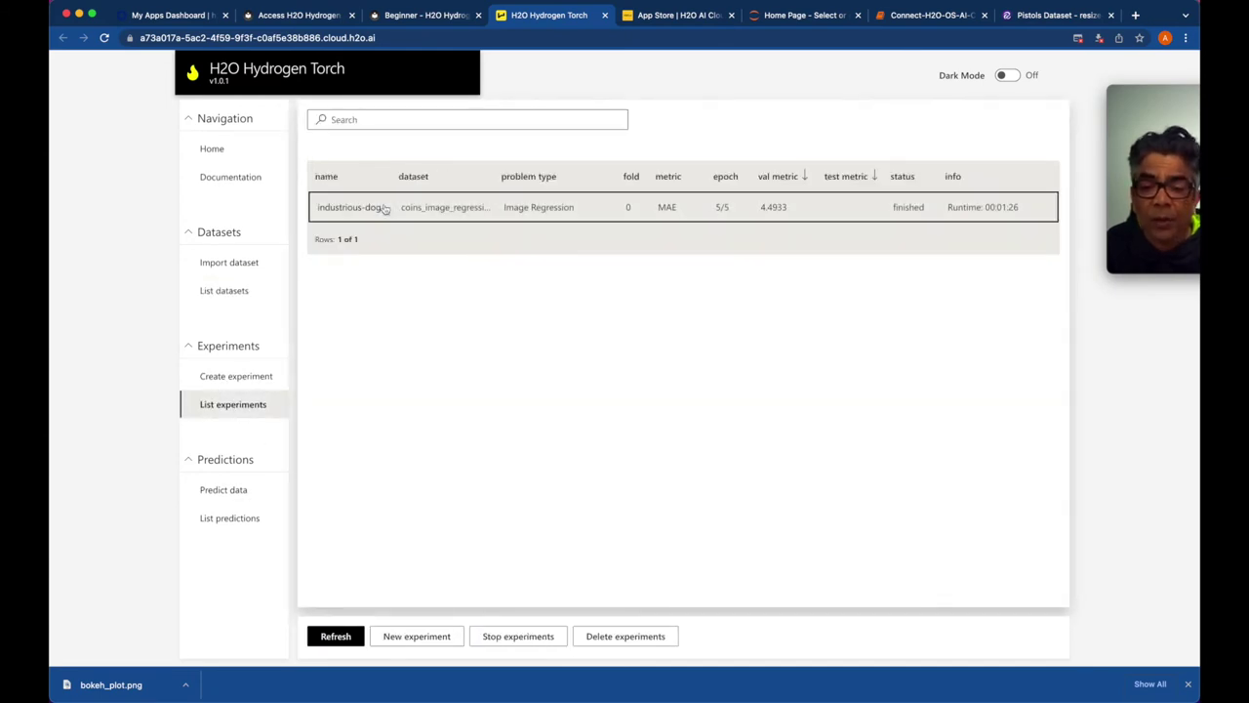
{"action": "left_click", "coordinate": [382, 208]}
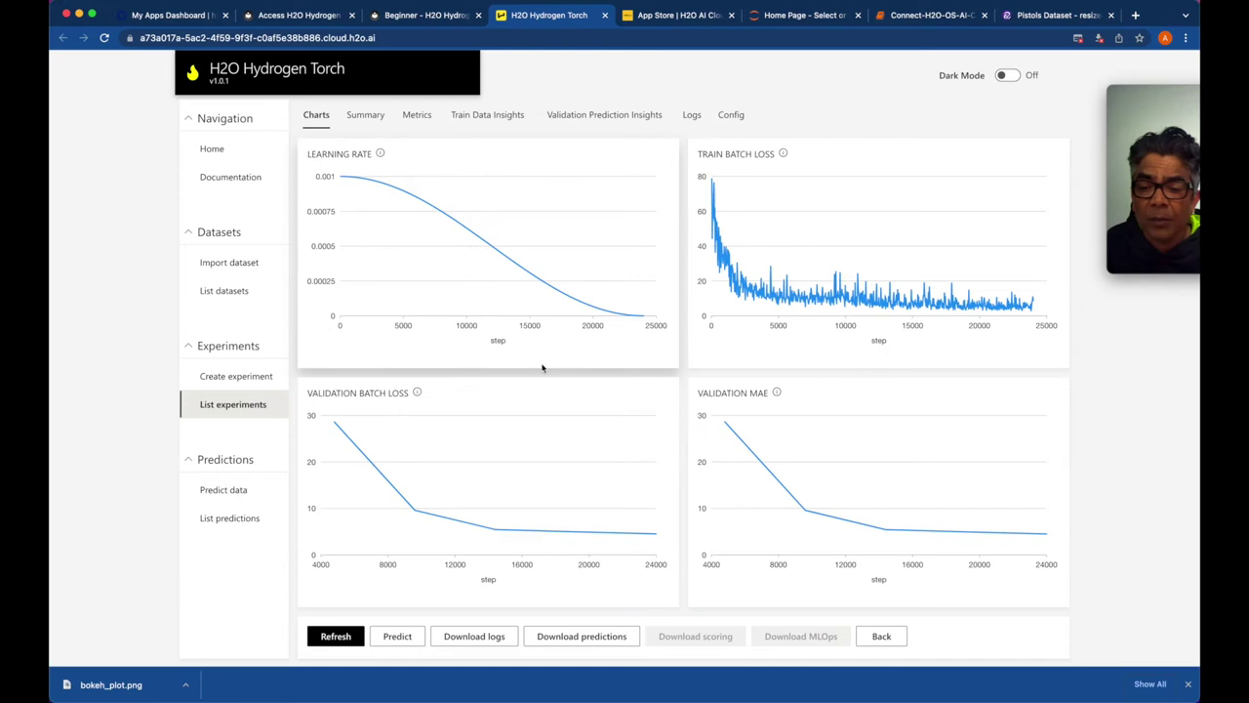
{"action": "left_click", "coordinate": [730, 115]}
{"action": "scroll", "coordinate": [577, 396], "scroll_direction": "down", "scroll_amount": 10}
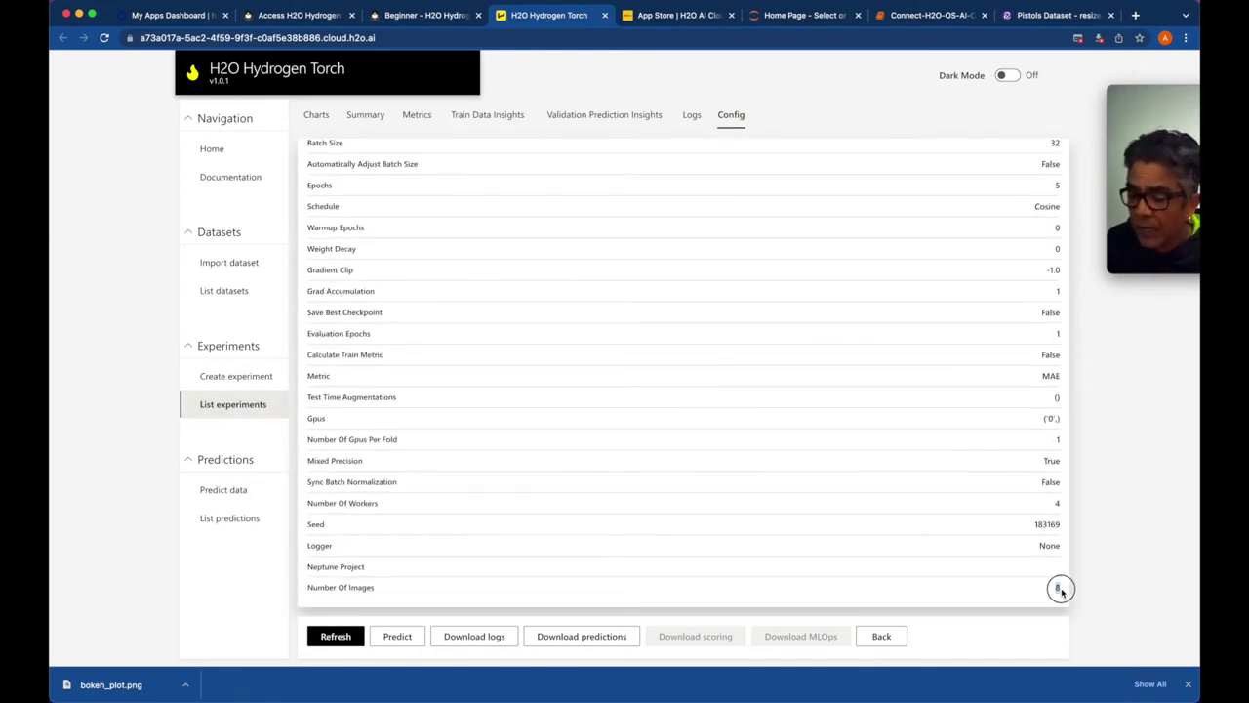
{"action": "scroll", "coordinate": [738, 279], "scroll_direction": "up", "scroll_amount": 10}
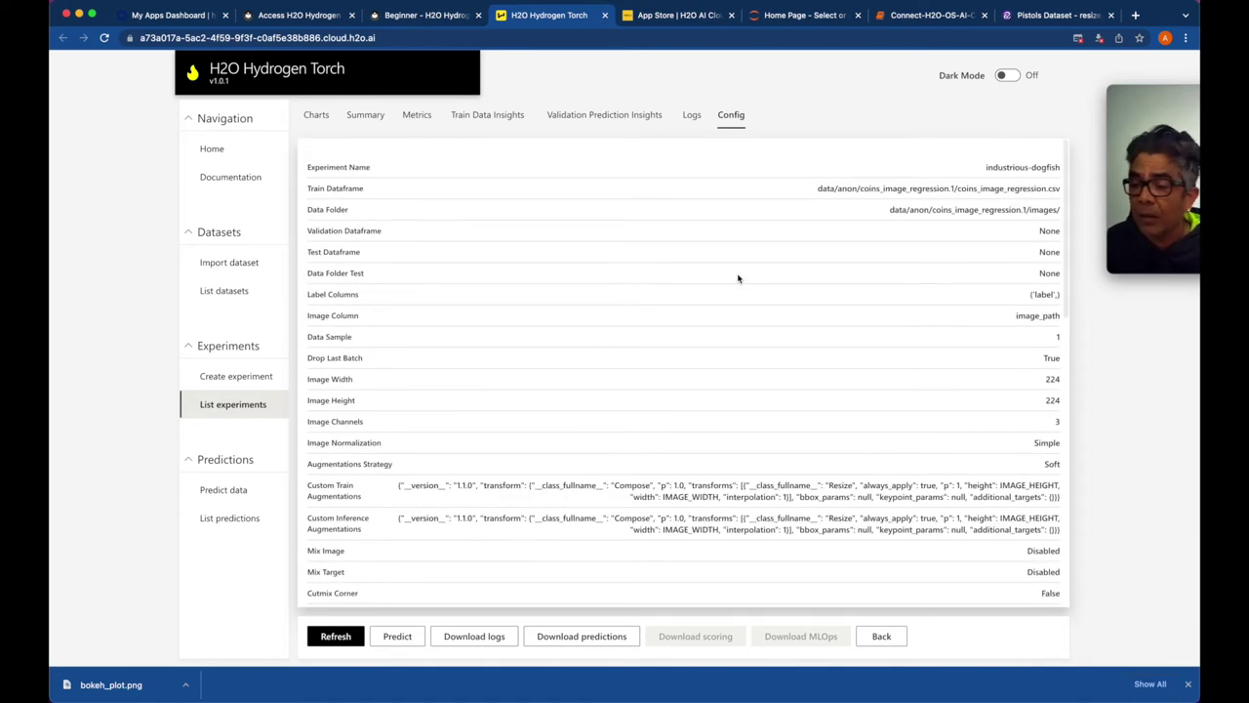
Review the experiment's train data insights, validation predictions, metrics, summary and training charts
{"action": "left_click", "coordinate": [488, 116]}
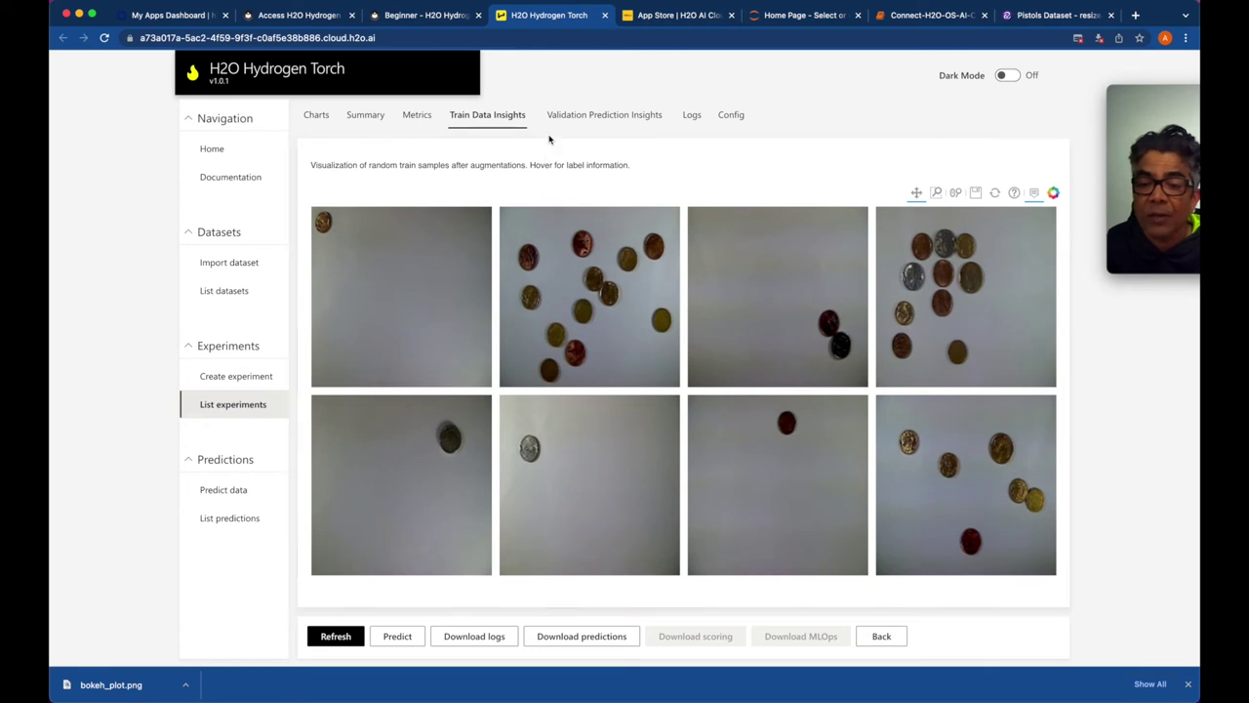
{"action": "left_click", "coordinate": [574, 116]}
{"action": "left_click", "coordinate": [493, 115]}
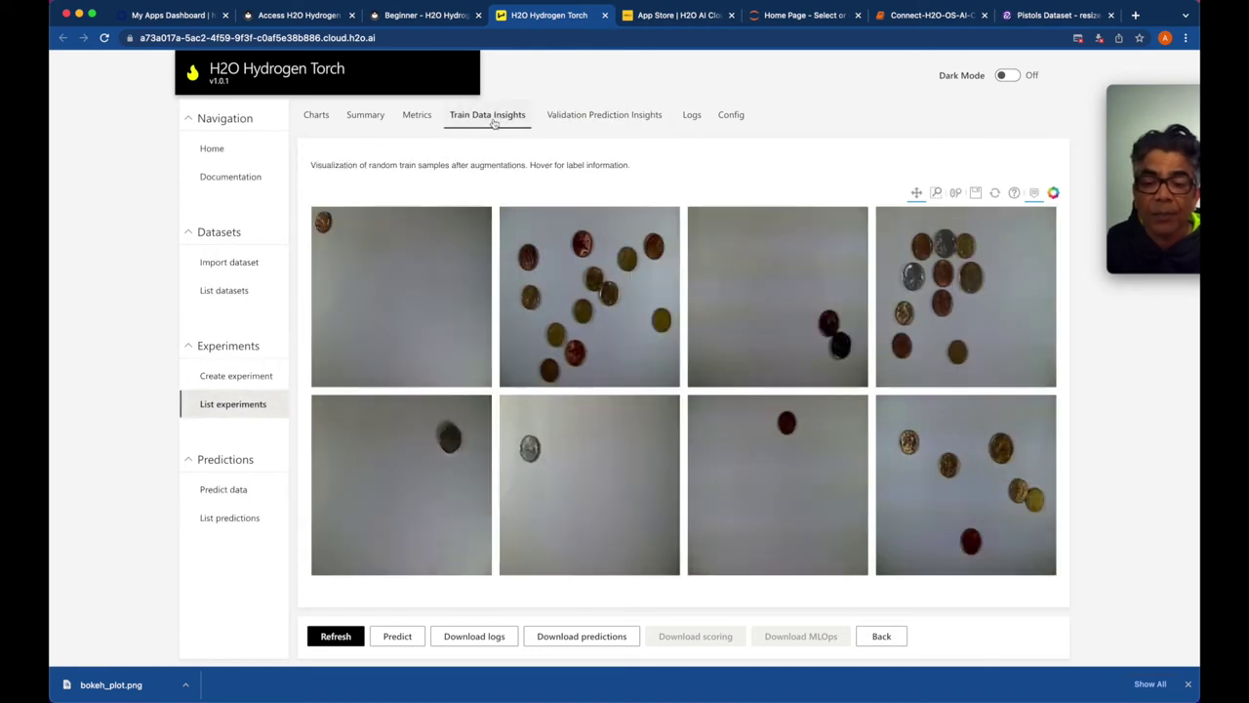
{"action": "left_click", "coordinate": [426, 118]}
{"action": "left_click", "coordinate": [365, 118]}
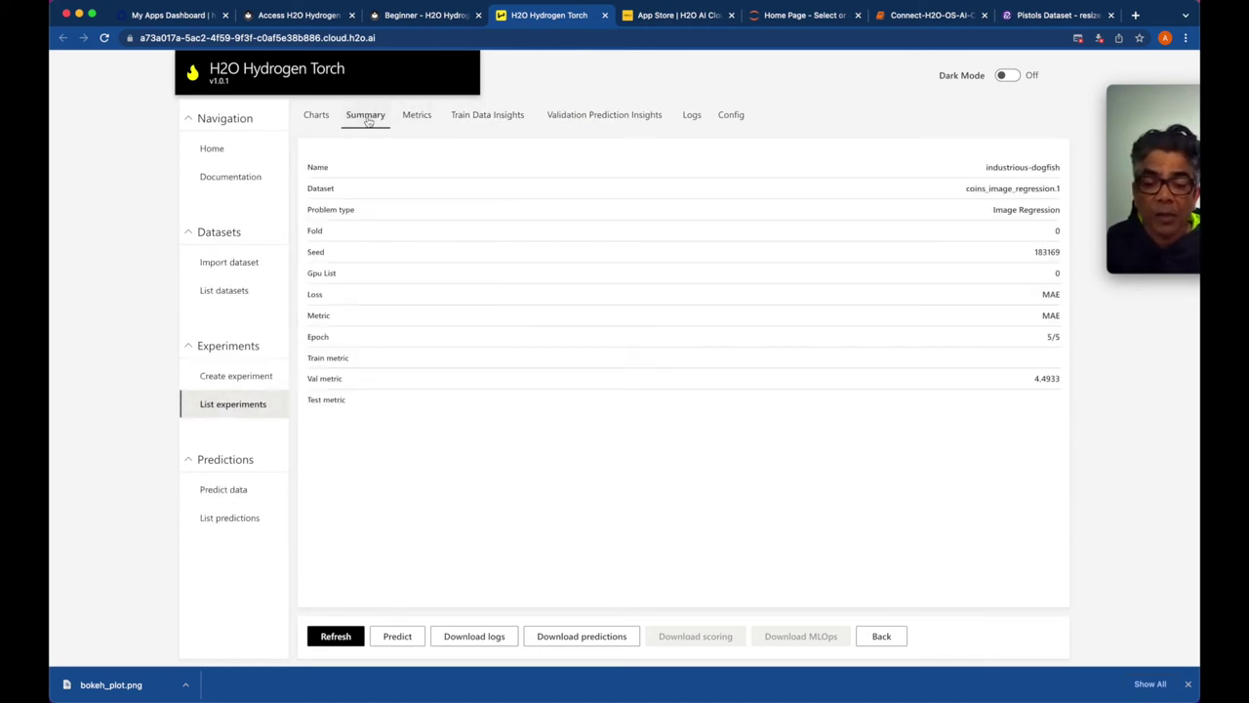
{"action": "left_click", "coordinate": [316, 116]}
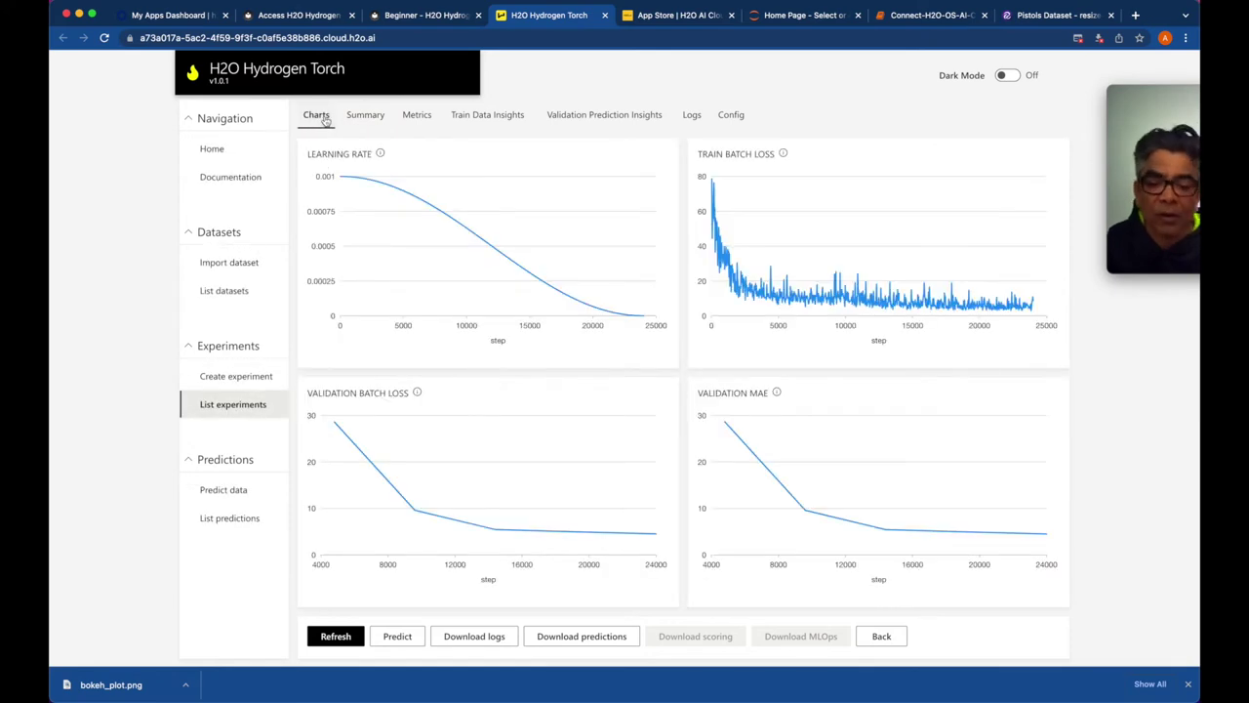
{"action": "mouse_move", "coordinate": [493, 440]}
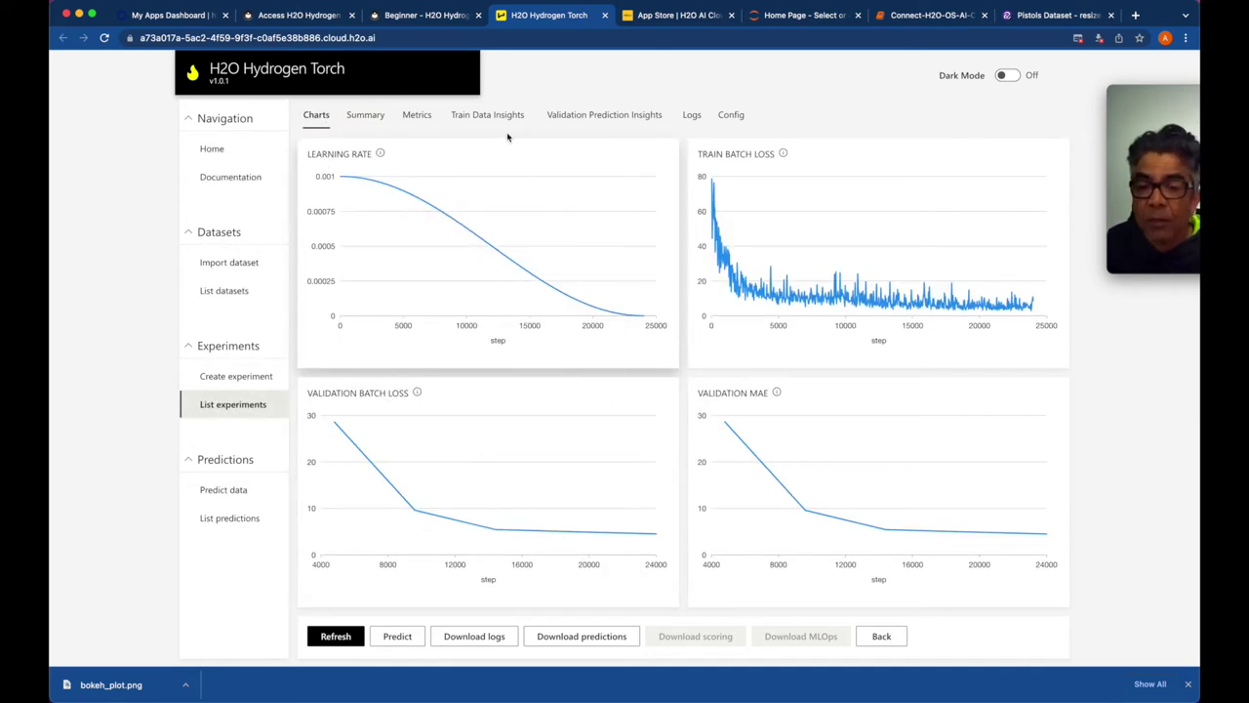
Switch to the Beginner tutorial page and read from Step 2: Run Experiment through Step 4: Observe Completed Experiment
{"action": "left_click", "coordinate": [426, 16]}
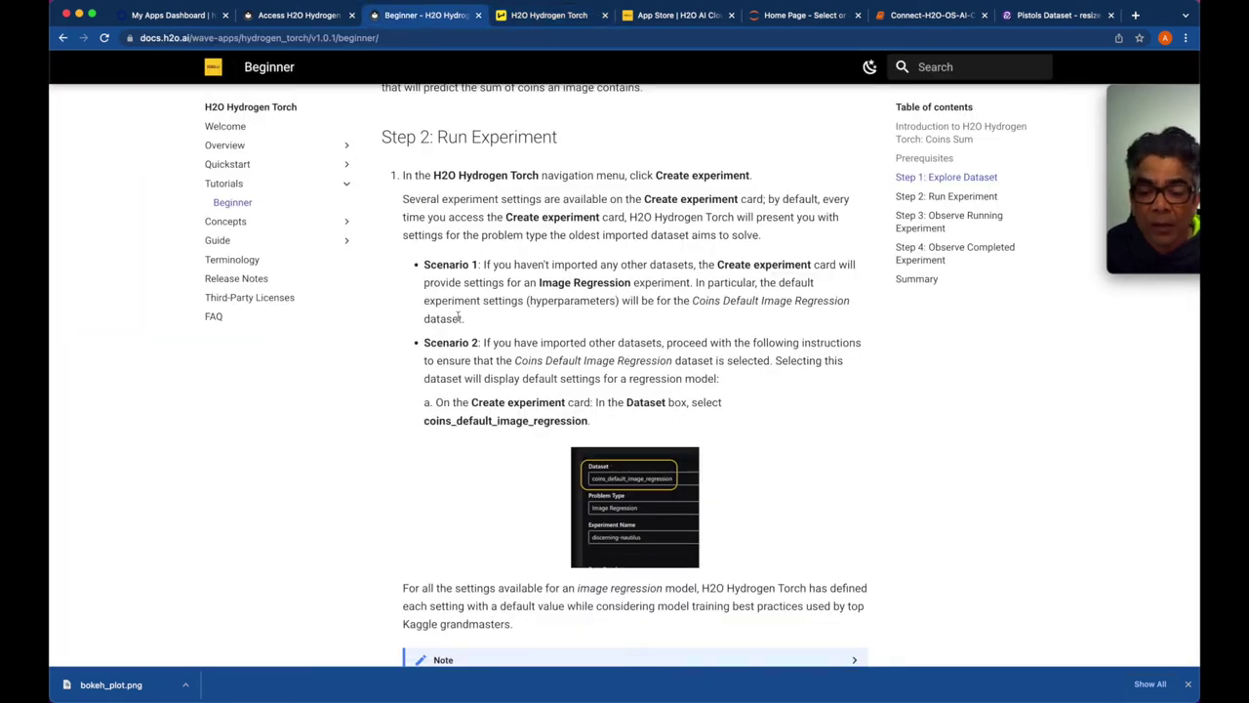
{"action": "scroll", "coordinate": [457, 317], "scroll_direction": "down", "scroll_amount": 5}
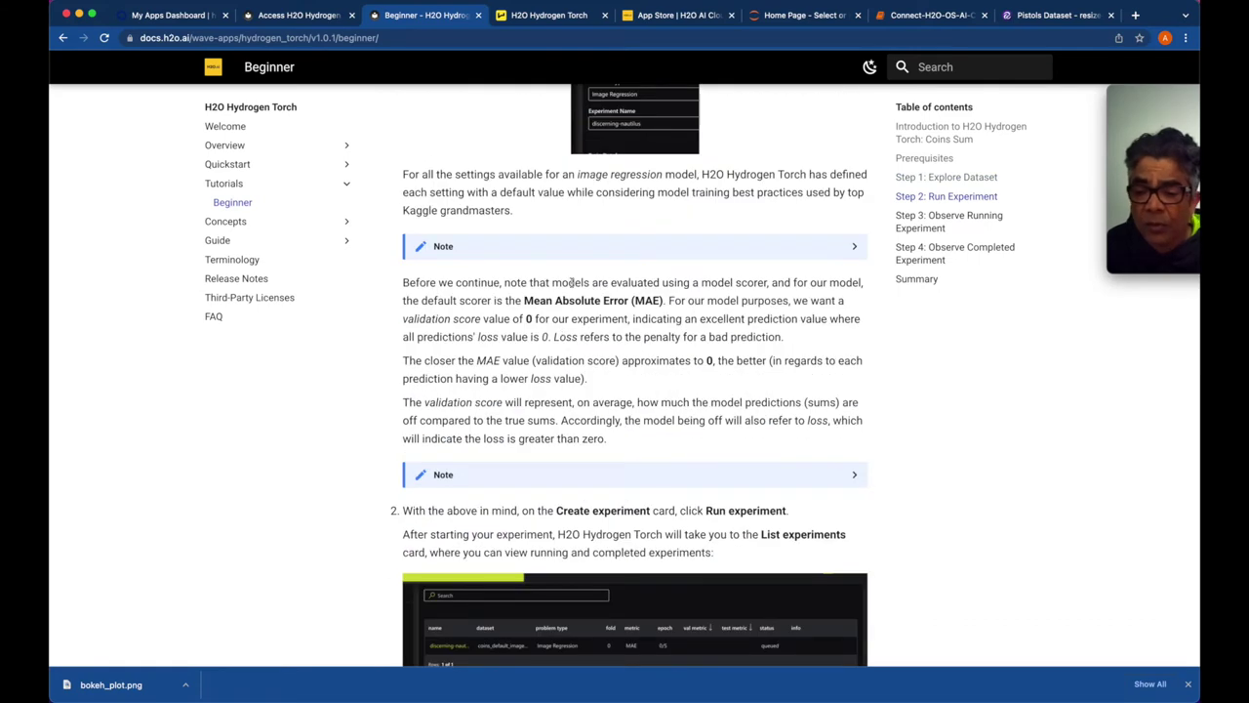
{"action": "scroll", "coordinate": [583, 371], "scroll_direction": "down", "scroll_amount": 5}
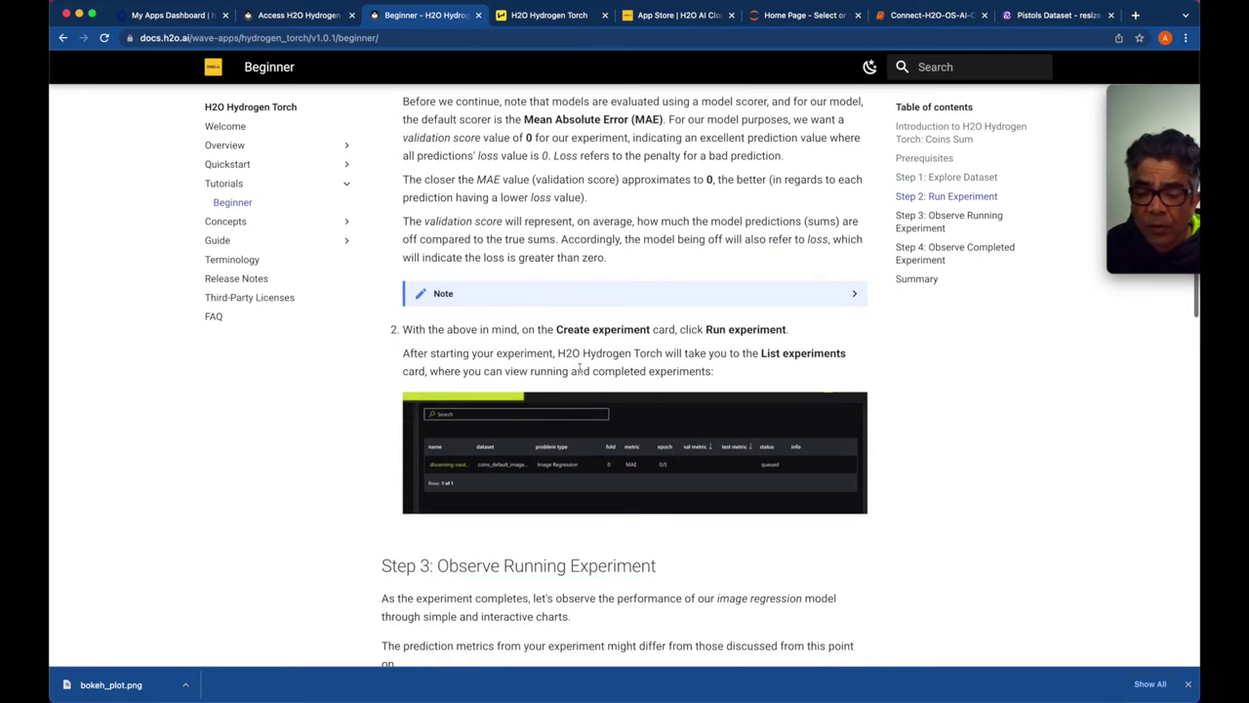
{"action": "scroll", "coordinate": [614, 298], "scroll_direction": "down", "scroll_amount": 3}
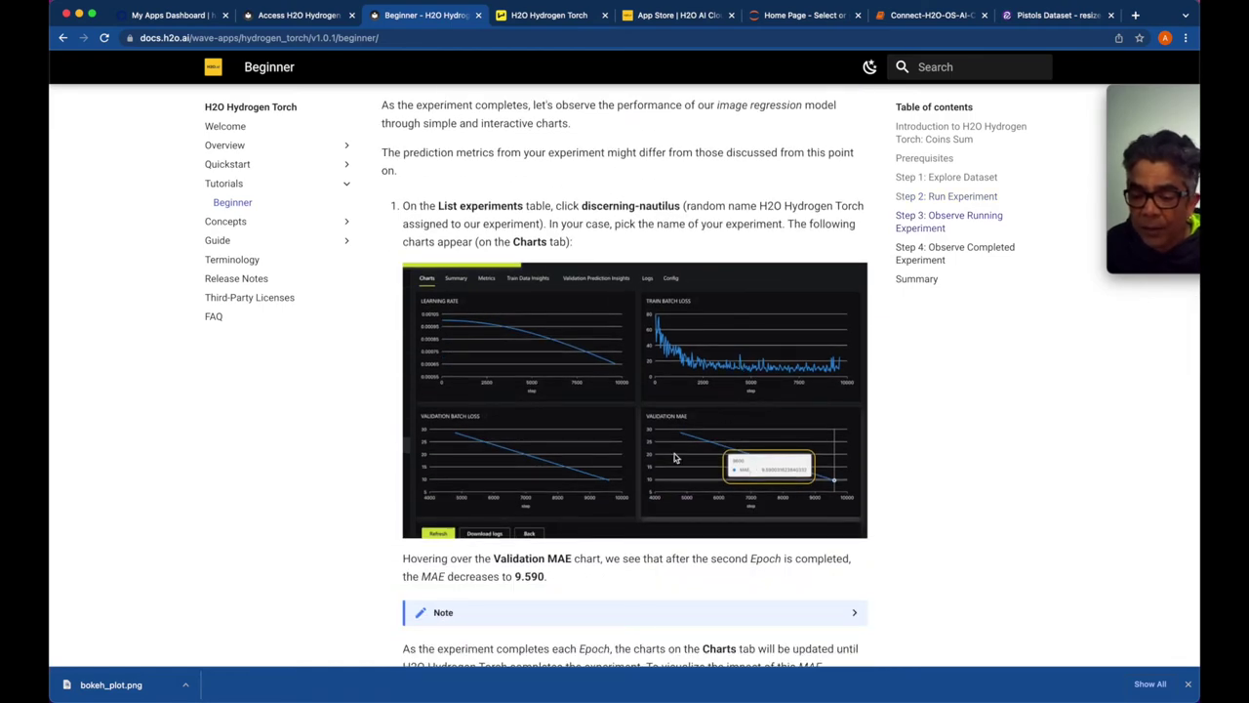
{"action": "scroll", "coordinate": [674, 457], "scroll_direction": "down", "scroll_amount": 5}
{"action": "scroll", "coordinate": [662, 398], "scroll_direction": "down", "scroll_amount": 1}
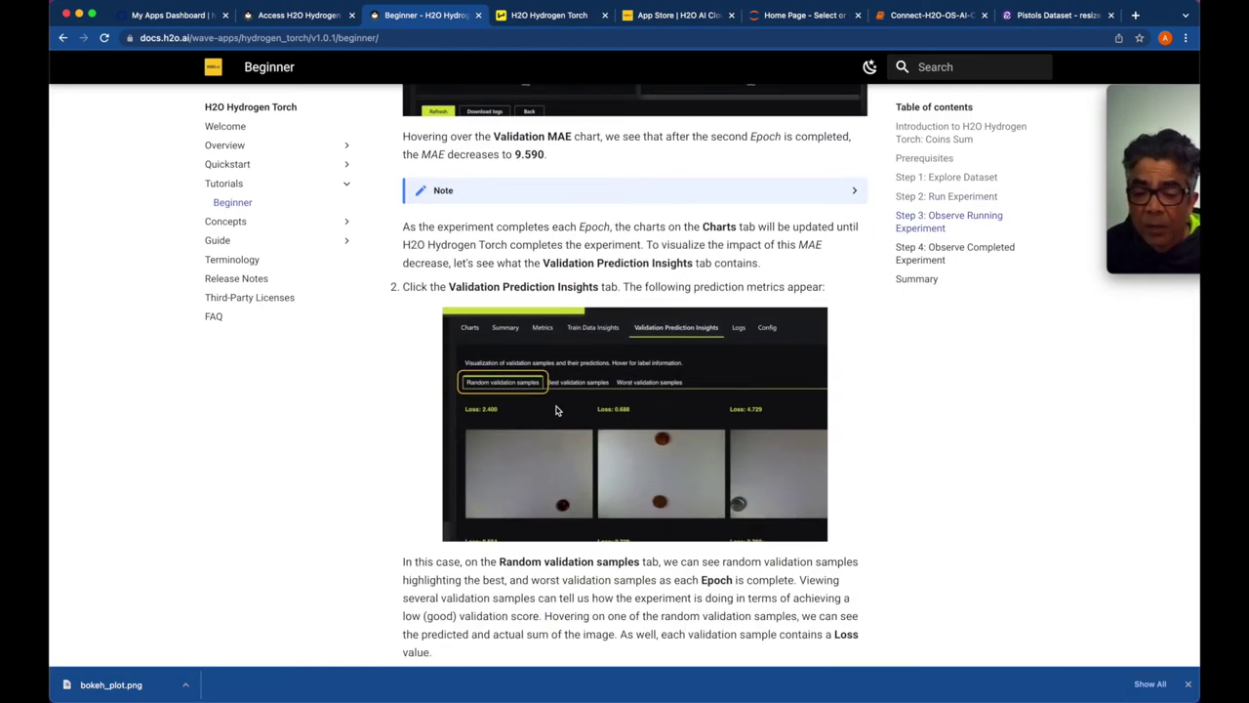
{"action": "scroll", "coordinate": [557, 410], "scroll_direction": "down", "scroll_amount": 6}
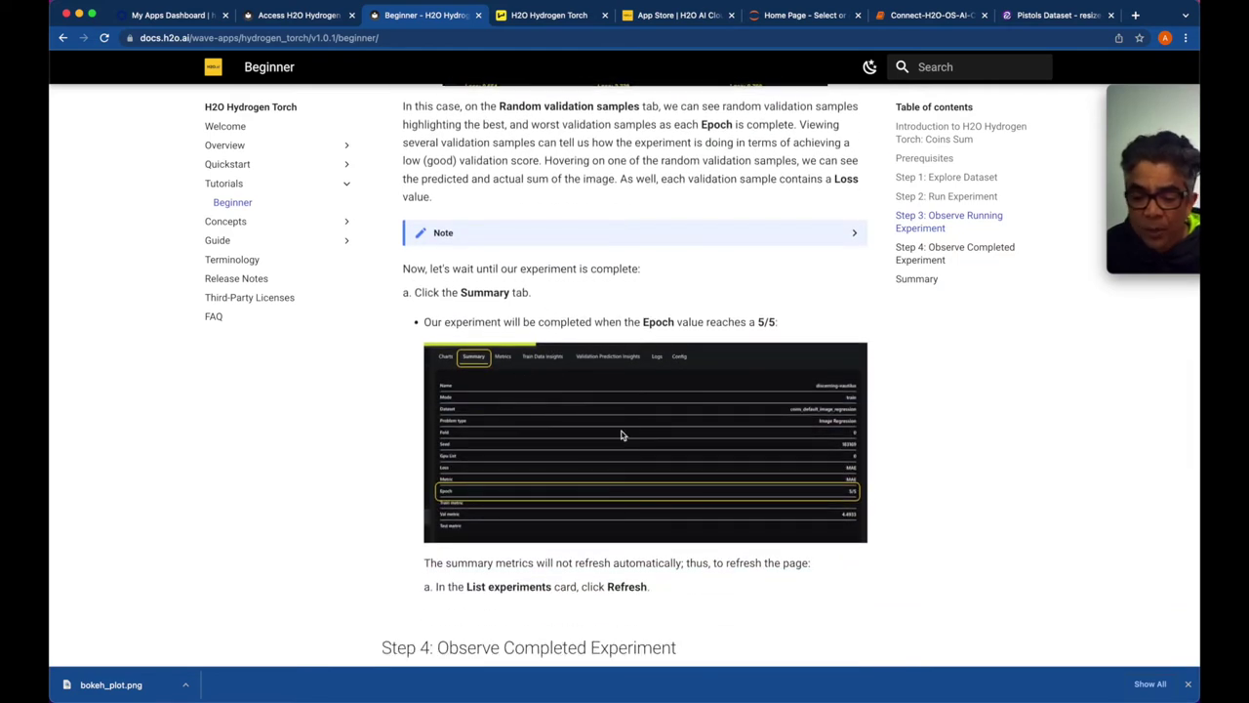
{"action": "scroll", "coordinate": [507, 459], "scroll_direction": "down", "scroll_amount": 5}
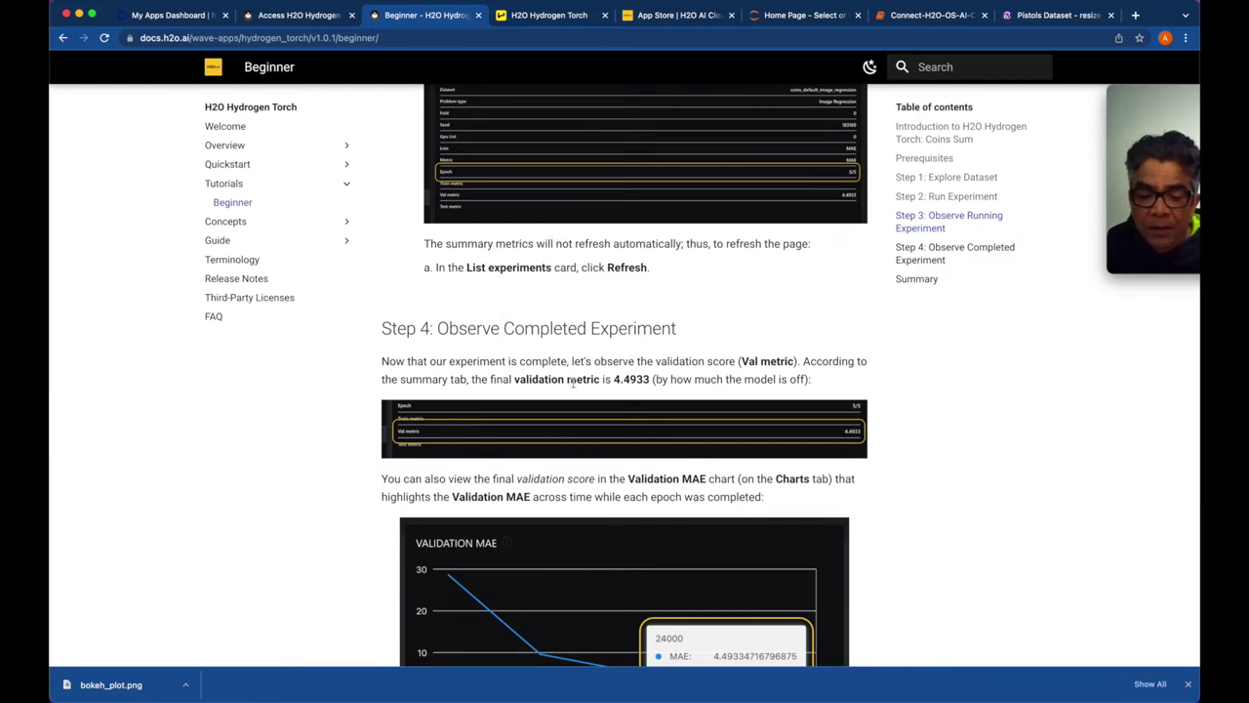
{"action": "scroll", "coordinate": [573, 384], "scroll_direction": "down", "scroll_amount": 3}
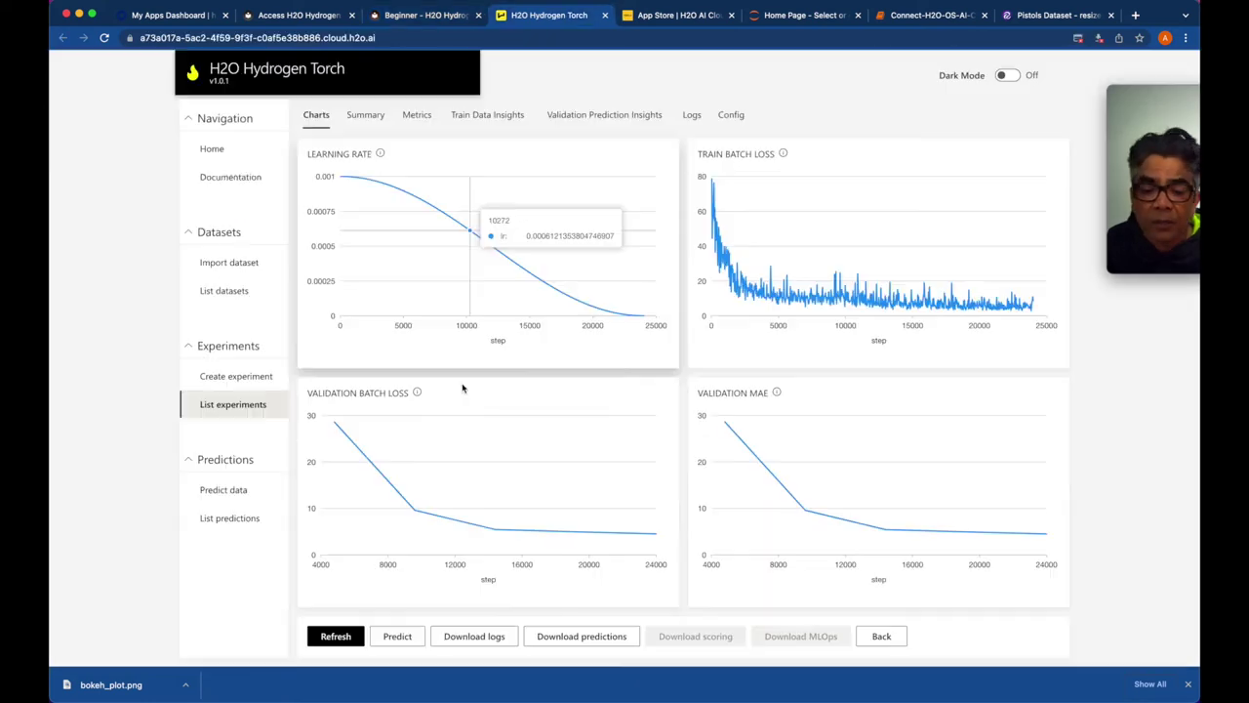
Switch back to Hydrogen Torch and check the end of the experiment's configuration
{"action": "left_click", "coordinate": [549, 15]}
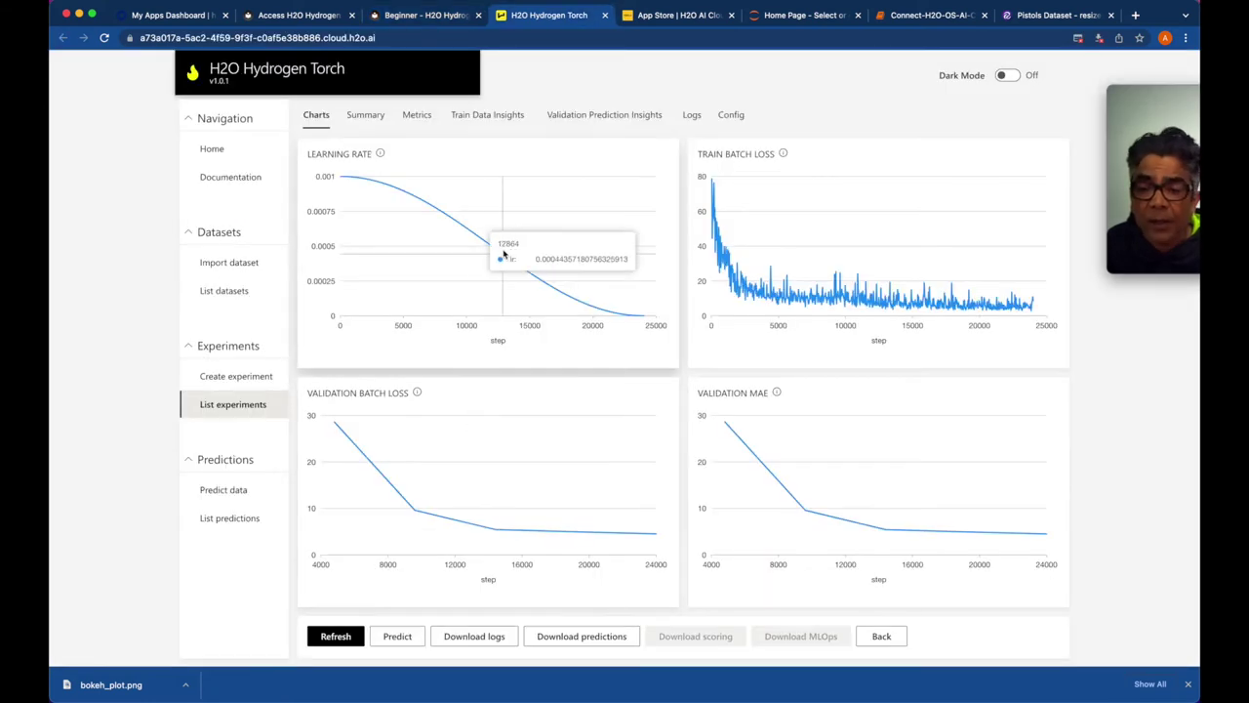
{"action": "left_click", "coordinate": [733, 118]}
{"action": "scroll", "coordinate": [524, 404], "scroll_direction": "down", "scroll_amount": 10}
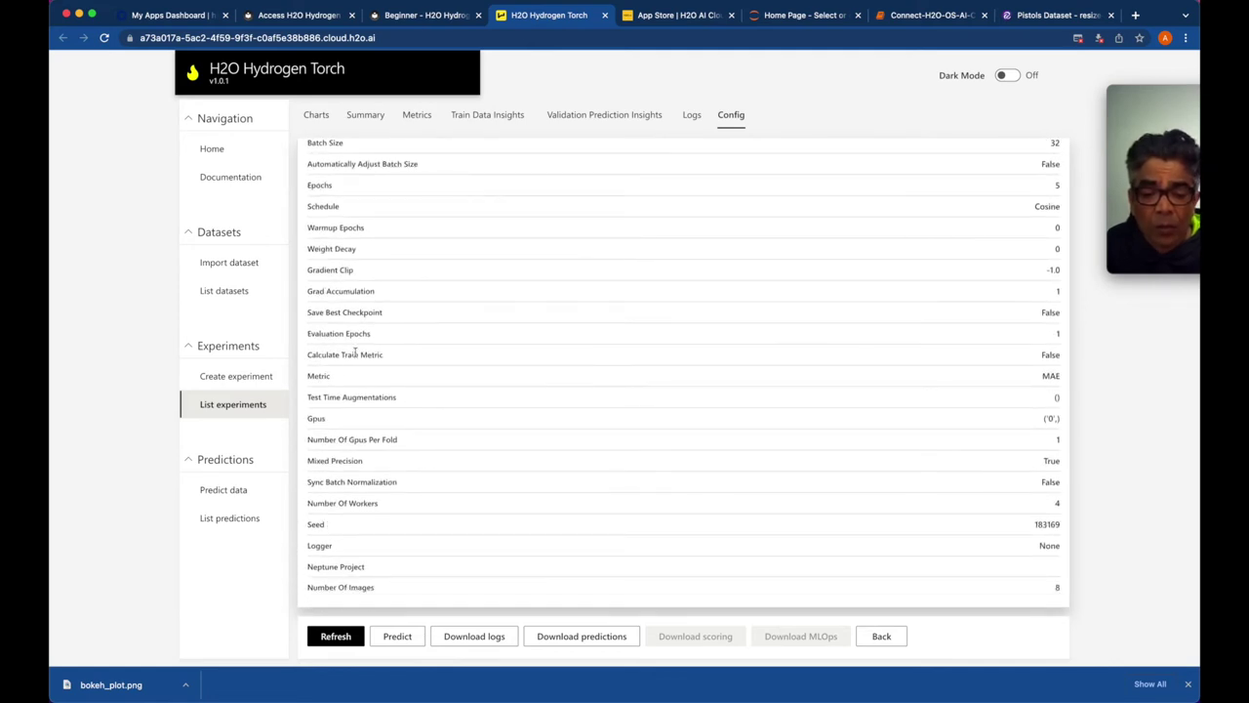
Compare the final validation metric in the tutorial's Step 4 with the one in the experiment's summary
{"action": "left_click", "coordinate": [449, 17]}
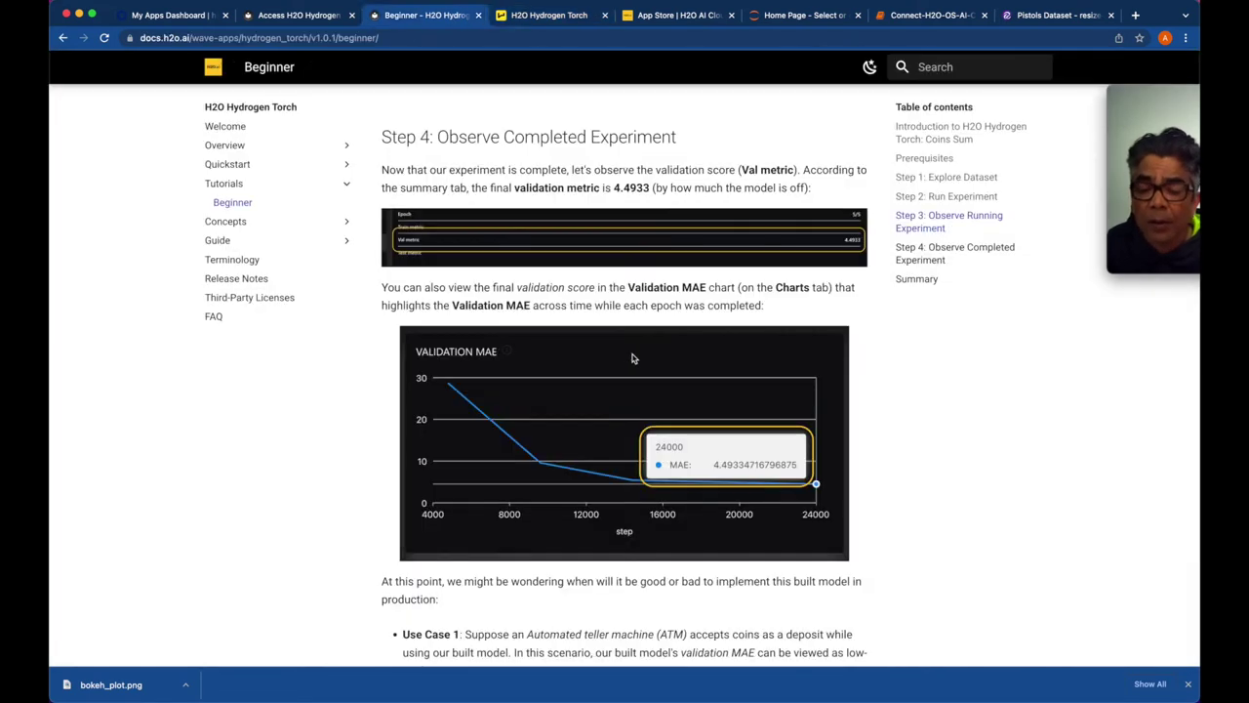
{"action": "scroll", "coordinate": [579, 333], "scroll_direction": "up", "scroll_amount": 2}
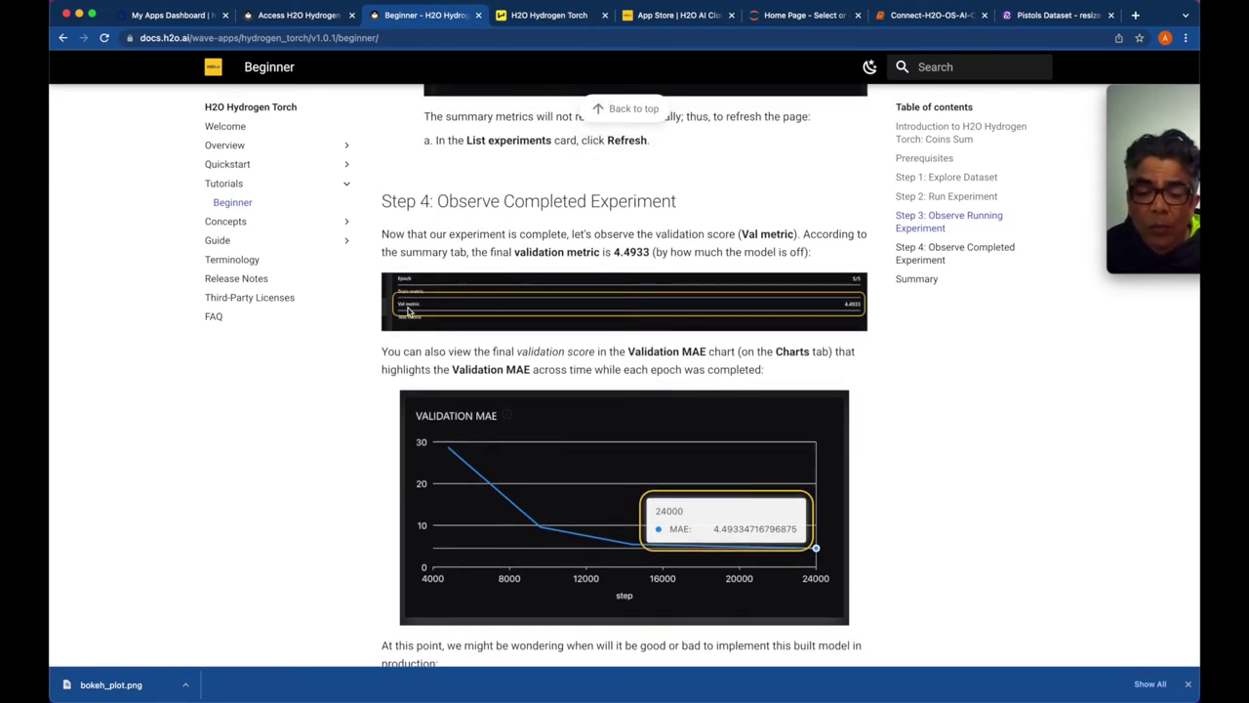
{"action": "left_click", "coordinate": [566, 16]}
{"action": "left_click", "coordinate": [367, 116]}
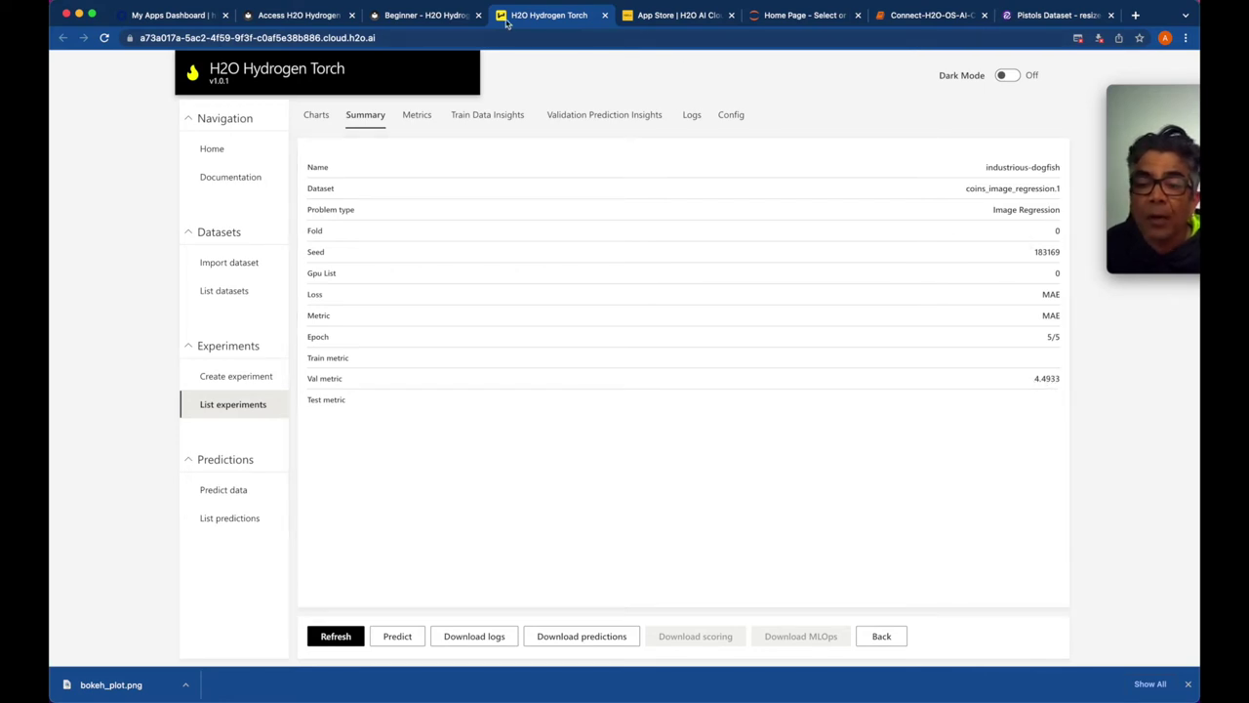
{"action": "left_click", "coordinate": [449, 17]}
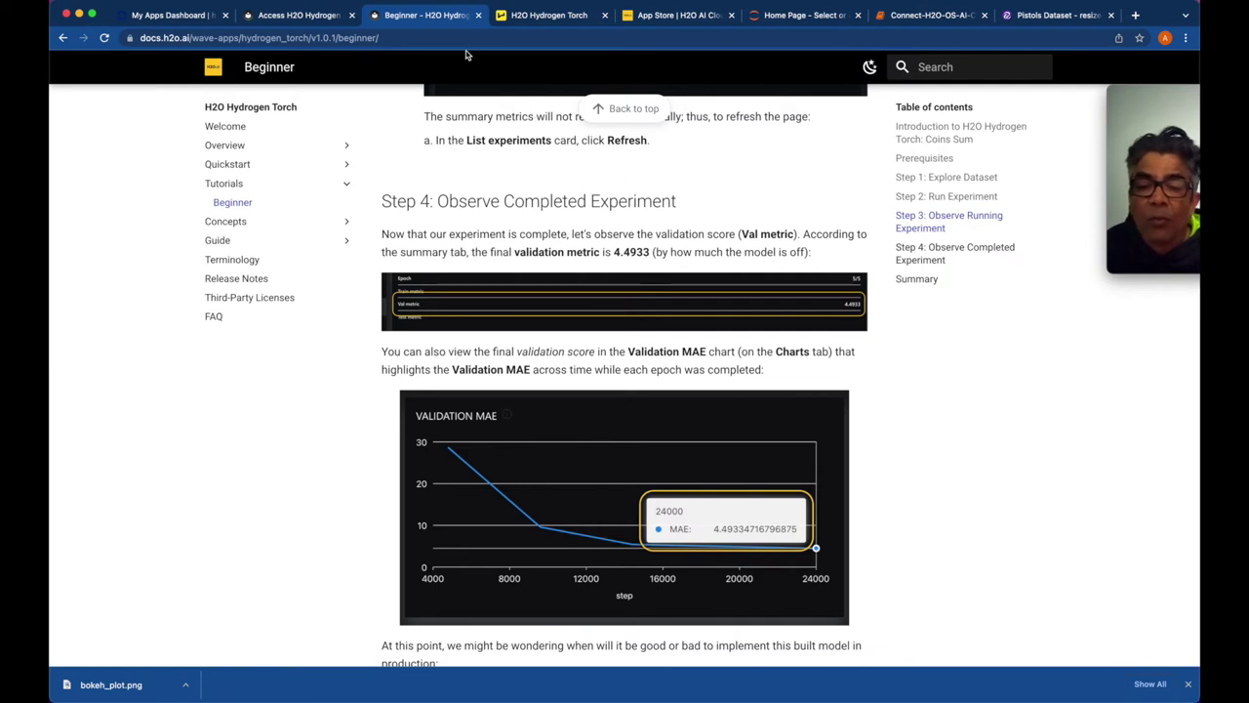
Highlight the Seed value in the experiment's summary and compare it with the tutorial's summary screenshot
{"action": "left_click", "coordinate": [542, 14]}
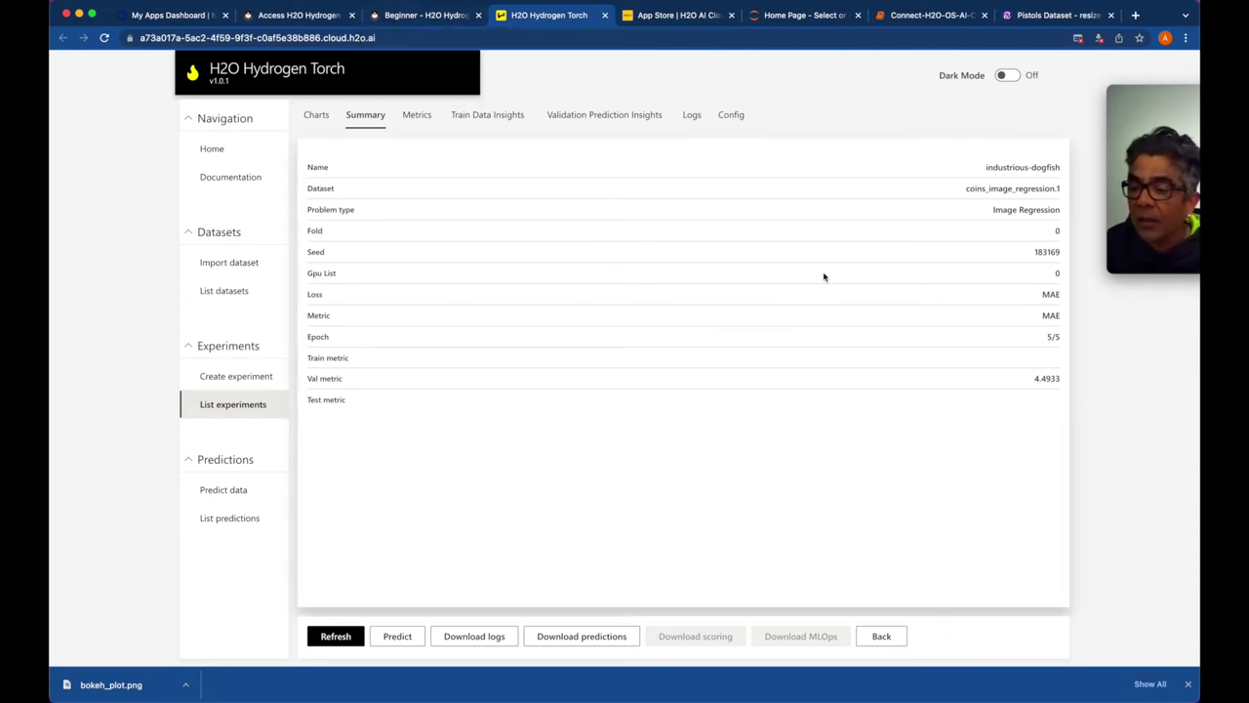
{"action": "left_click_drag", "start_coordinate": [1029, 252], "coordinate": [1064, 253]}
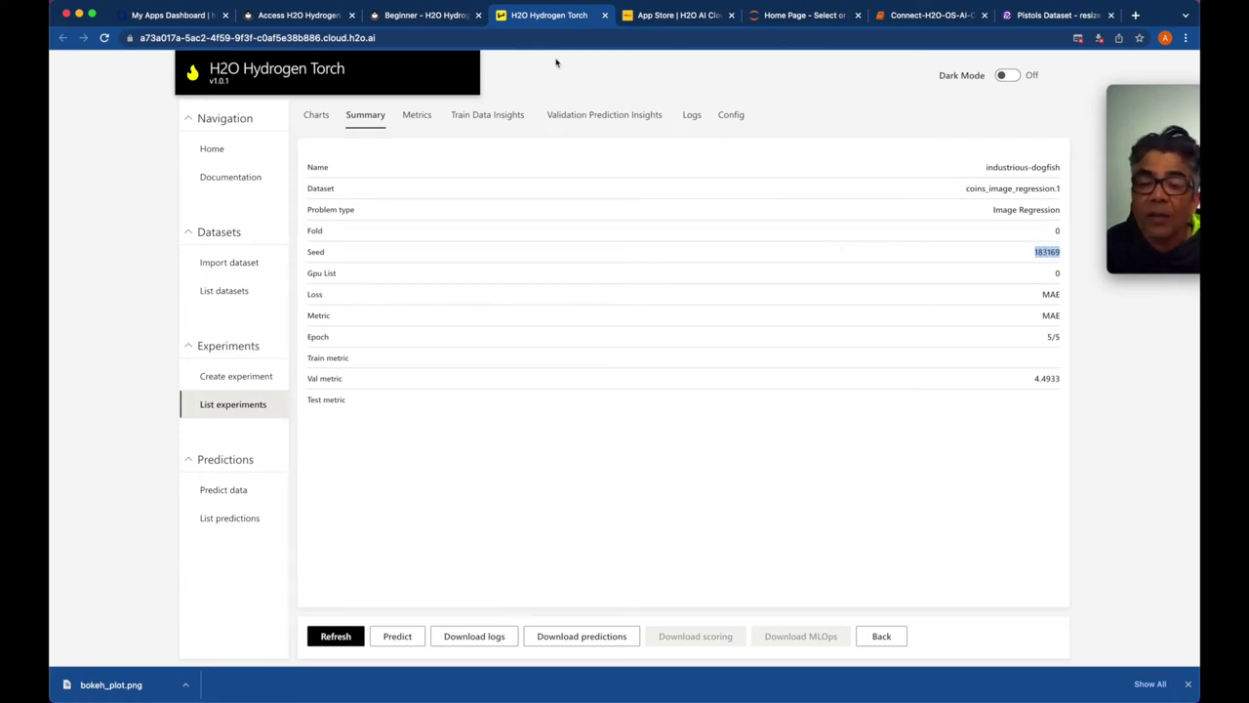
{"action": "left_click", "coordinate": [451, 18]}
{"action": "scroll", "coordinate": [561, 230], "scroll_direction": "up", "scroll_amount": 3}
{"action": "scroll", "coordinate": [560, 230], "scroll_direction": "up", "scroll_amount": 3}
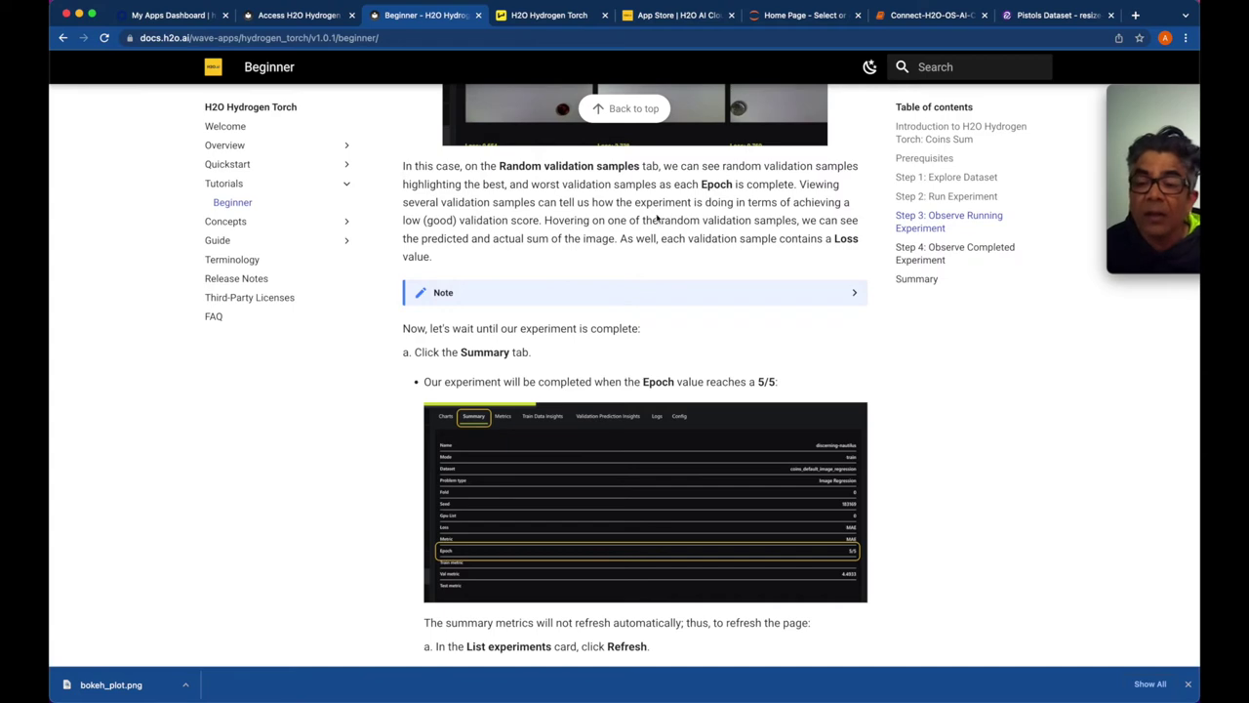
Switch back to Hydrogen Torch and read through the finished experiment's full configuration
{"action": "left_click", "coordinate": [563, 16]}
{"action": "left_click", "coordinate": [731, 115]}
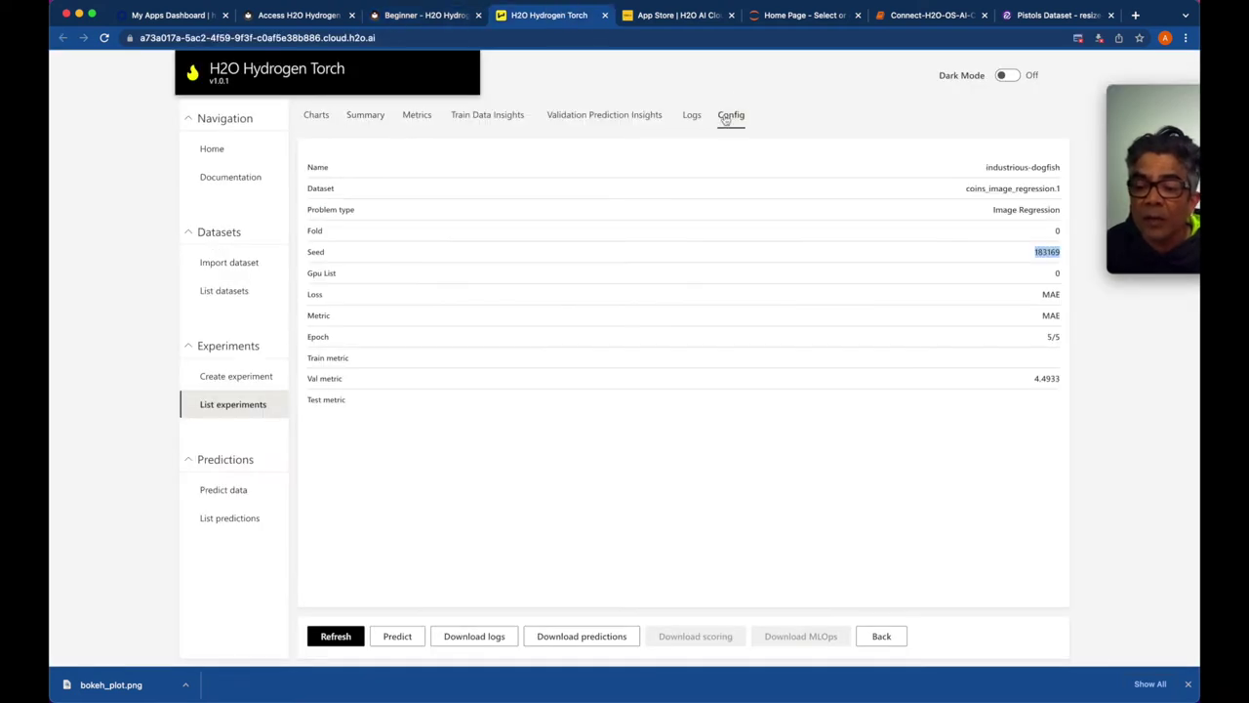
{"action": "scroll", "coordinate": [622, 328], "scroll_direction": "down", "scroll_amount": 5}
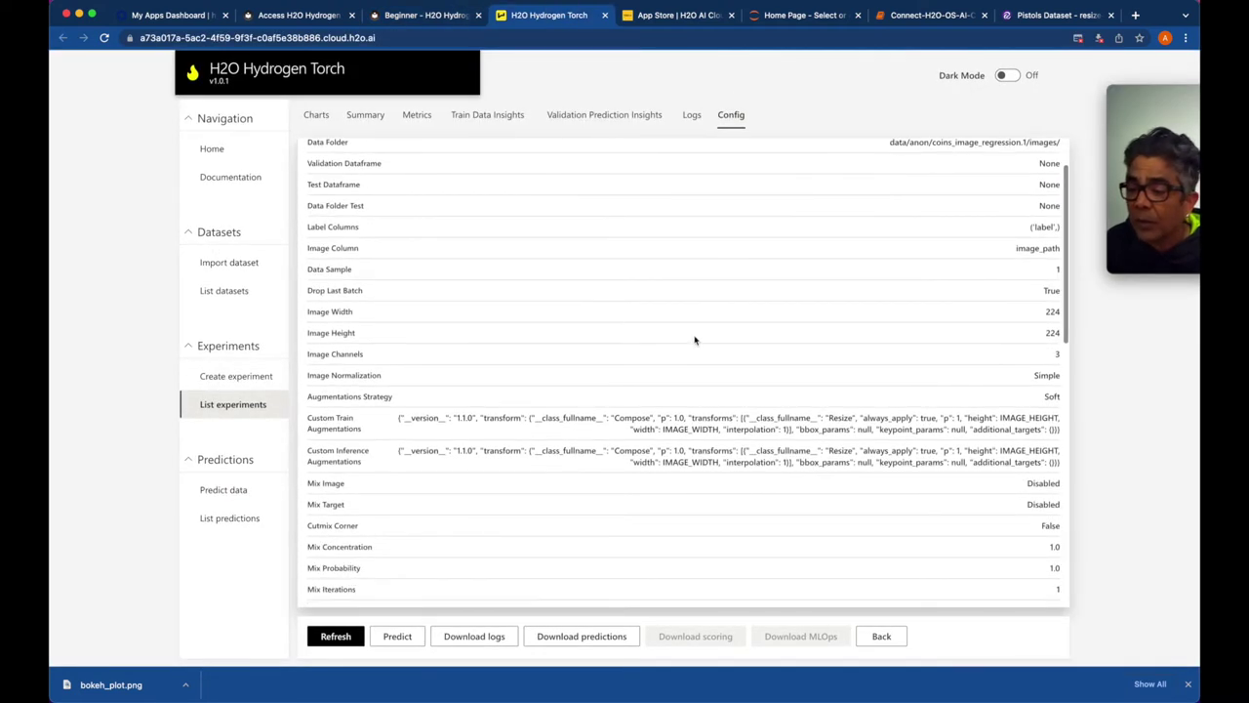
{"action": "scroll", "coordinate": [695, 339], "scroll_direction": "down", "scroll_amount": 3}
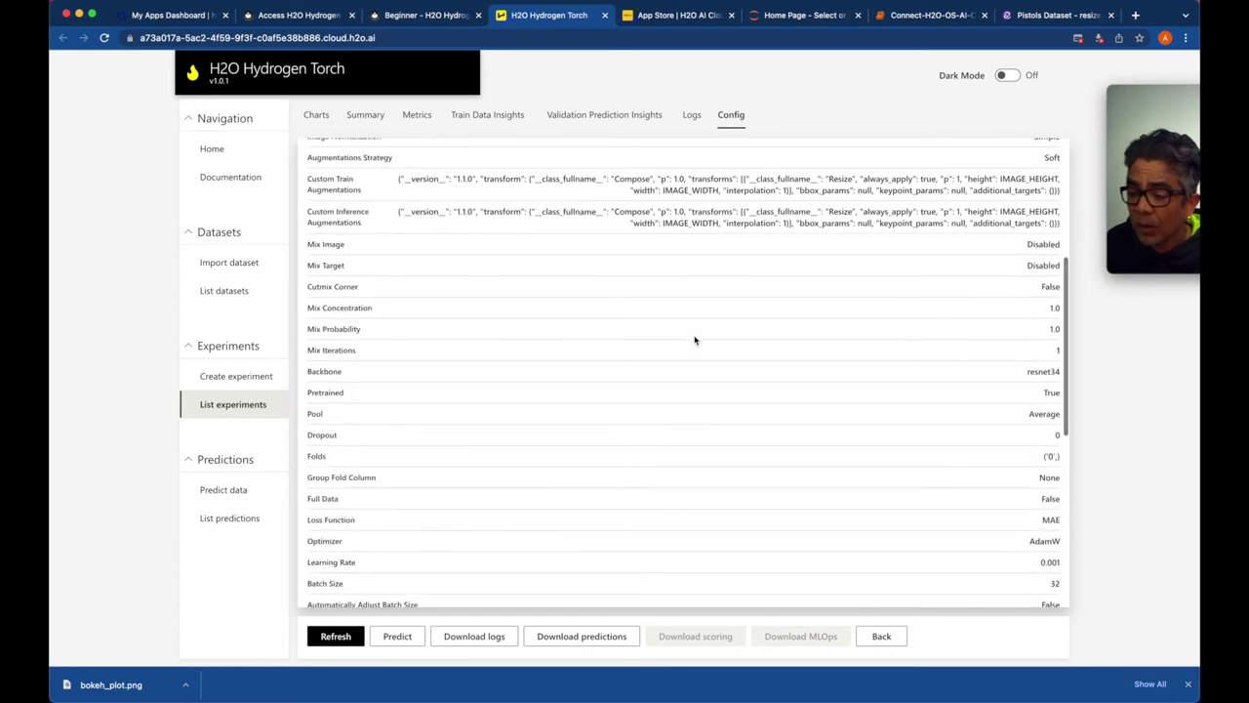
{"action": "scroll", "coordinate": [695, 339], "scroll_direction": "down", "scroll_amount": 6}
{"action": "scroll", "coordinate": [695, 340], "scroll_direction": "down", "scroll_amount": 2}
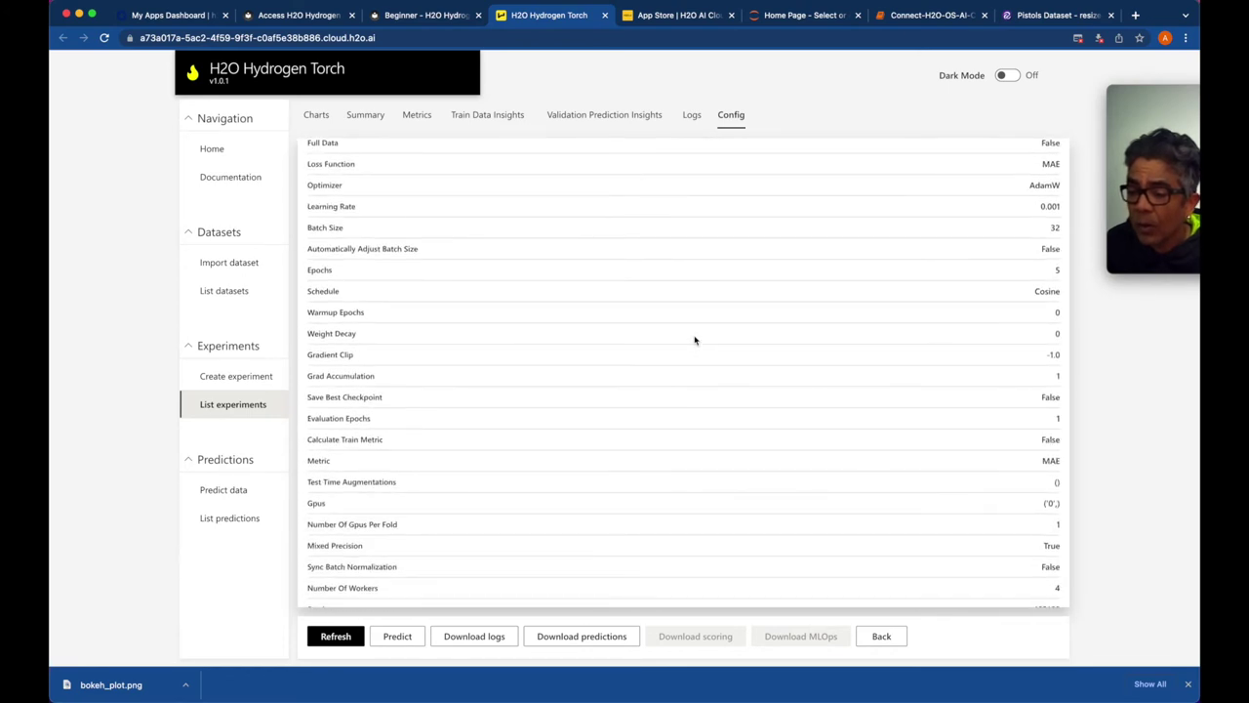
{"action": "scroll", "coordinate": [695, 340], "scroll_direction": "down", "scroll_amount": 3}
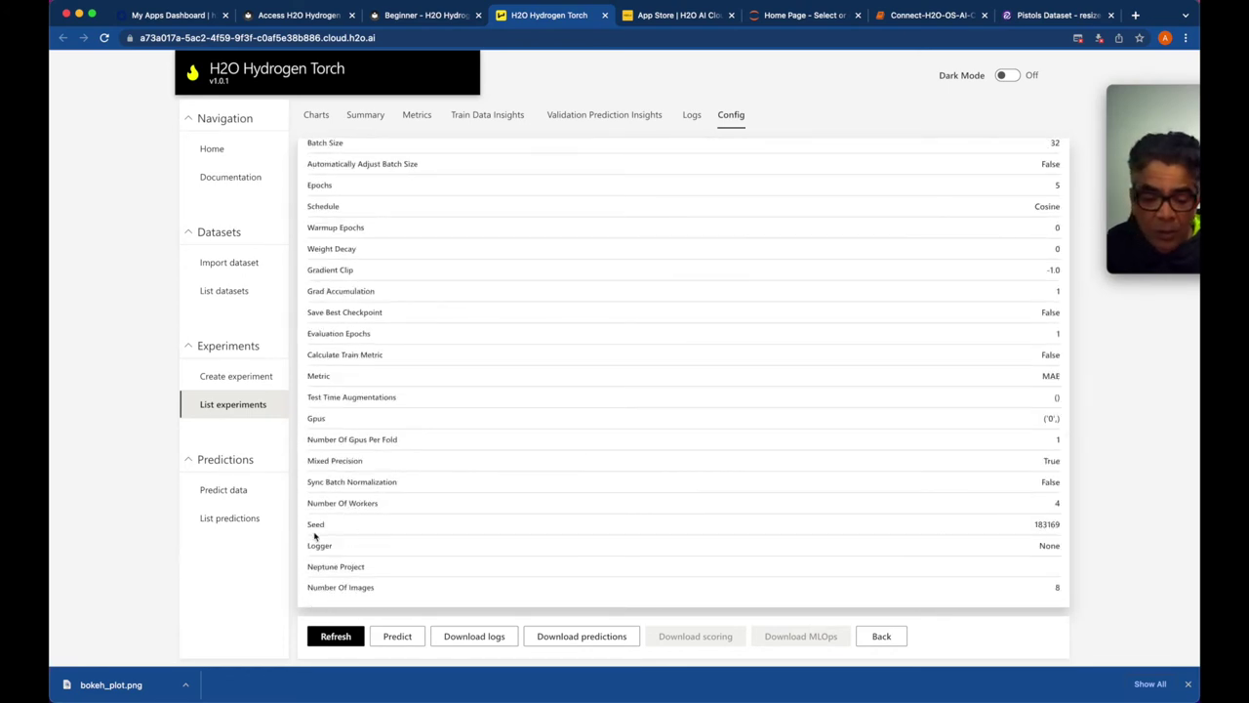
{"action": "scroll", "coordinate": [517, 260], "scroll_direction": "up", "scroll_amount": 12}
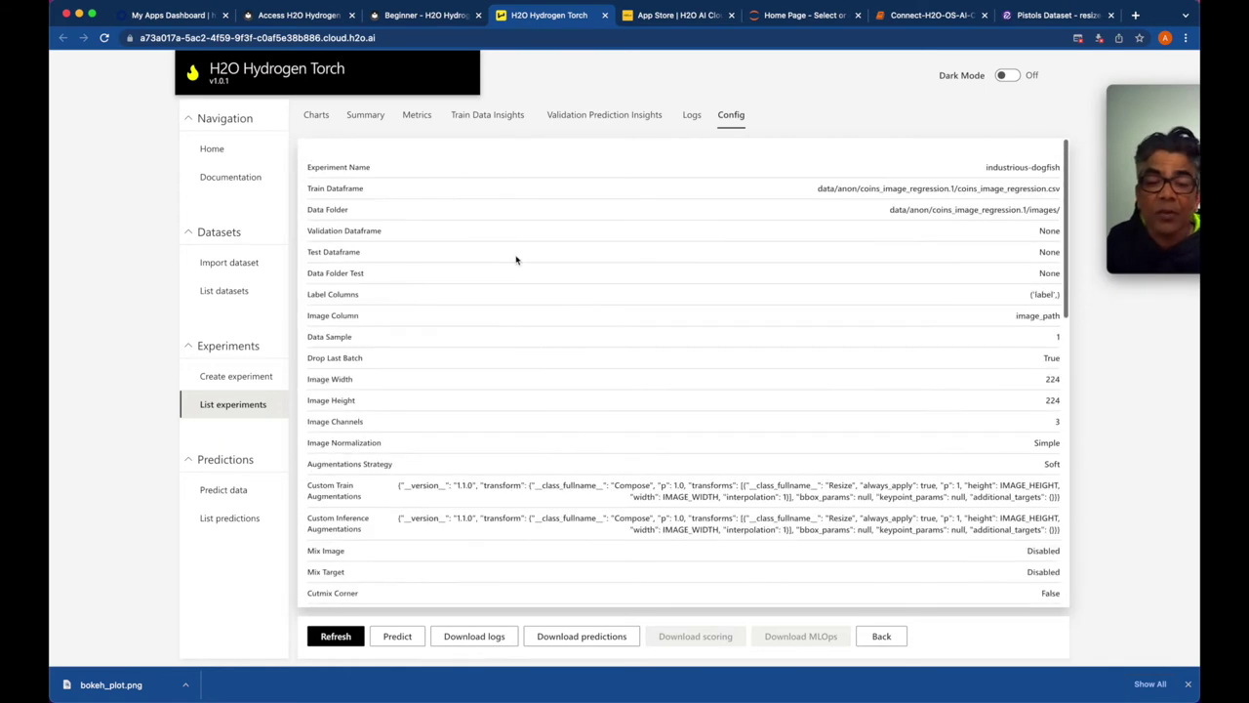
Examine the default settings of a new coins image regression experiment and the list of available backbones
{"action": "left_click", "coordinate": [236, 376]}
{"action": "scroll", "coordinate": [427, 432], "scroll_direction": "down", "scroll_amount": 8}
{"action": "scroll", "coordinate": [427, 433], "scroll_direction": "down", "scroll_amount": 5}
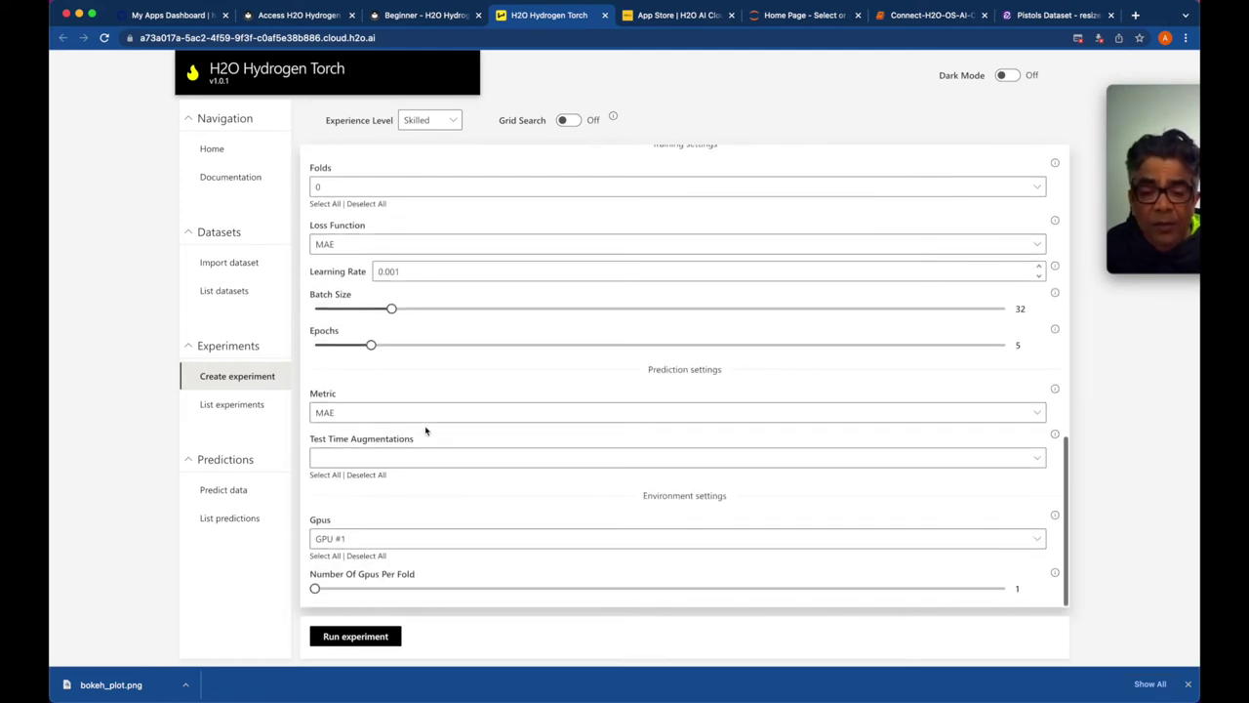
{"action": "scroll", "coordinate": [425, 430], "scroll_direction": "up", "scroll_amount": 15}
{"action": "scroll", "coordinate": [426, 431], "scroll_direction": "up", "scroll_amount": 2}
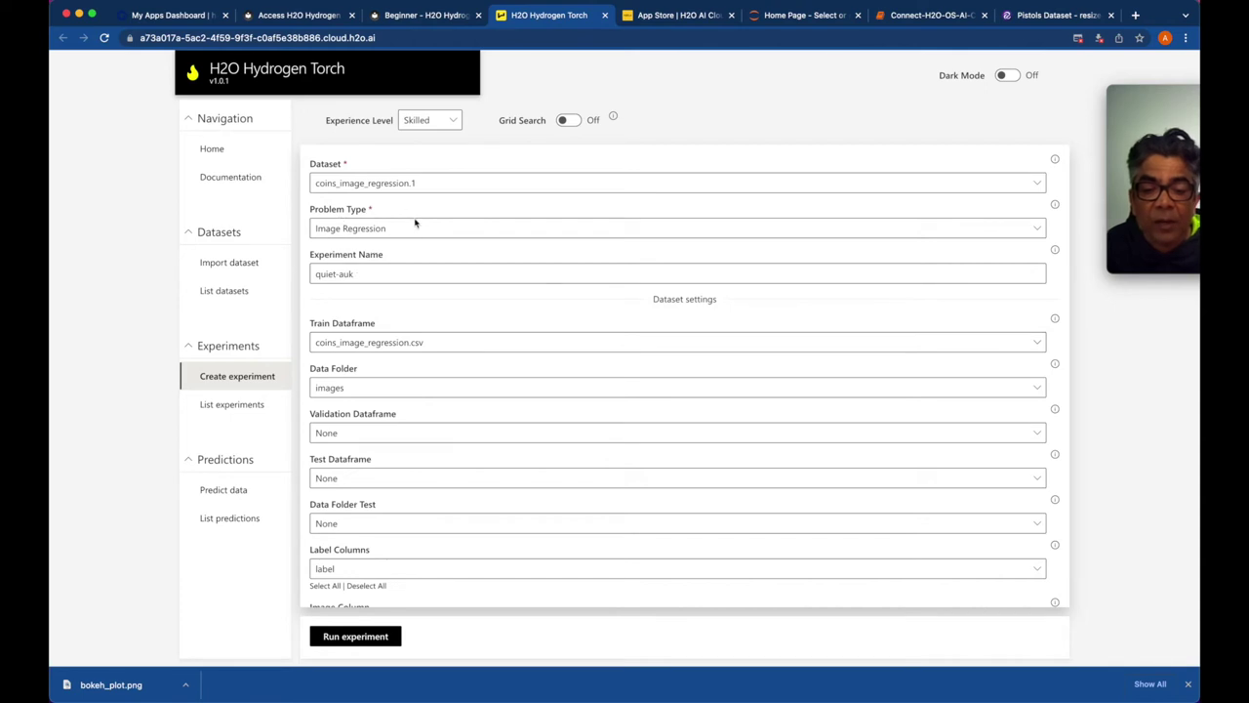
{"action": "scroll", "coordinate": [387, 400], "scroll_direction": "down", "scroll_amount": 4}
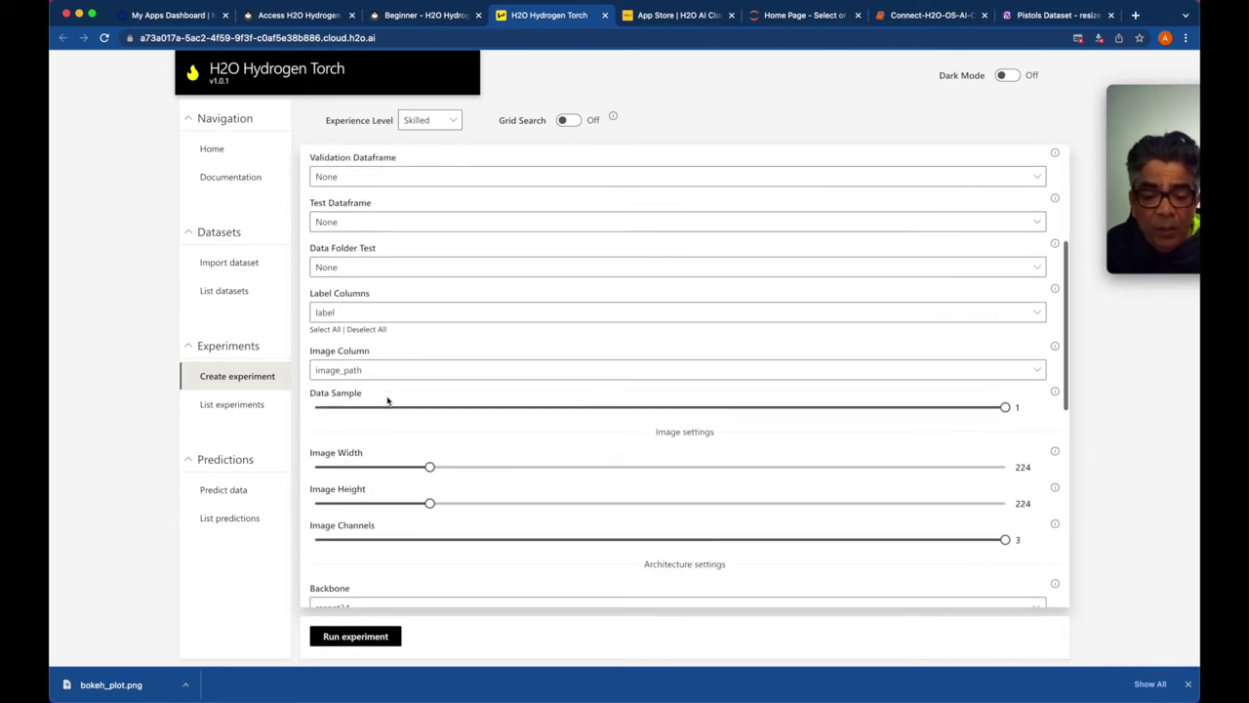
{"action": "scroll", "coordinate": [387, 400], "scroll_direction": "down", "scroll_amount": 2}
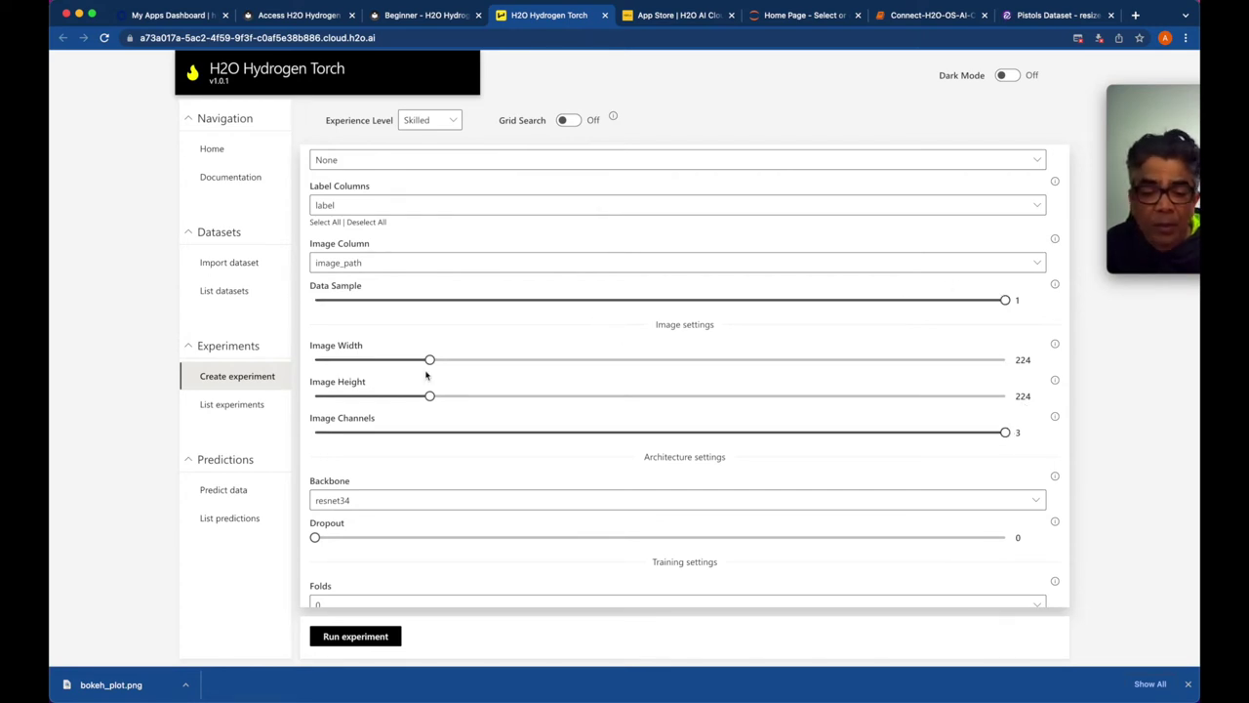
{"action": "scroll", "coordinate": [426, 374], "scroll_direction": "down", "scroll_amount": 3}
{"action": "left_click", "coordinate": [365, 348]}
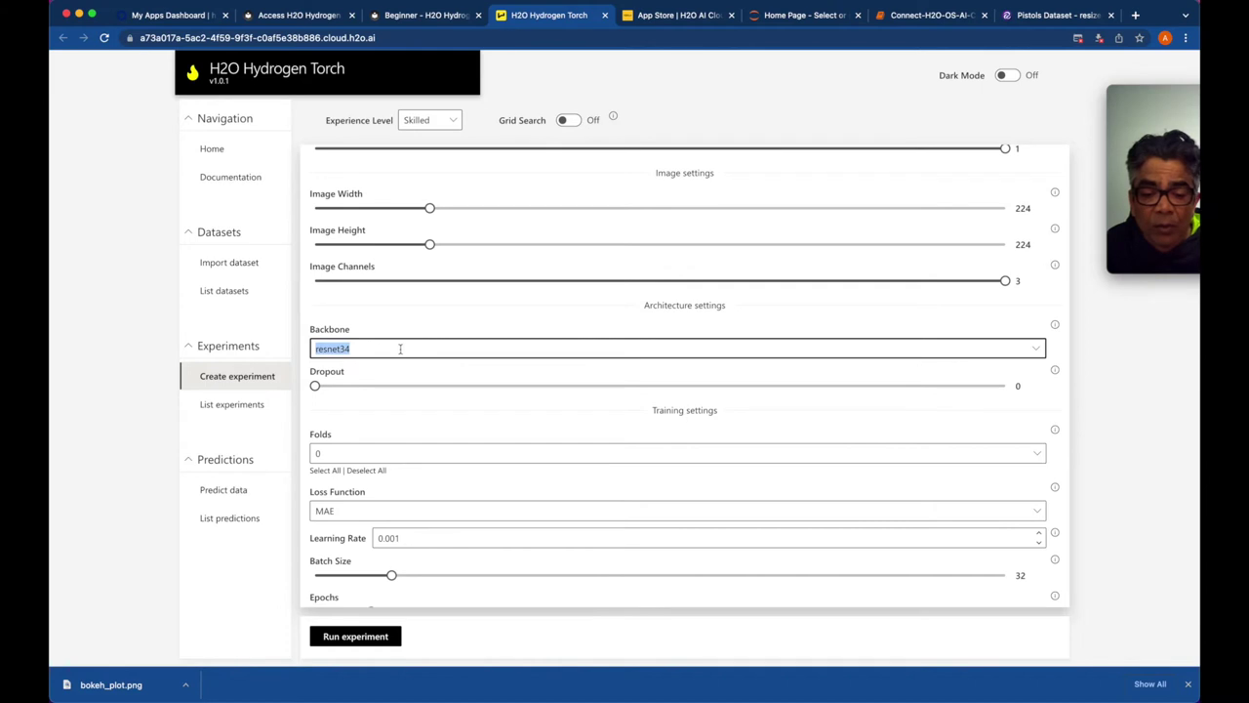
{"action": "left_click", "coordinate": [1037, 348]}
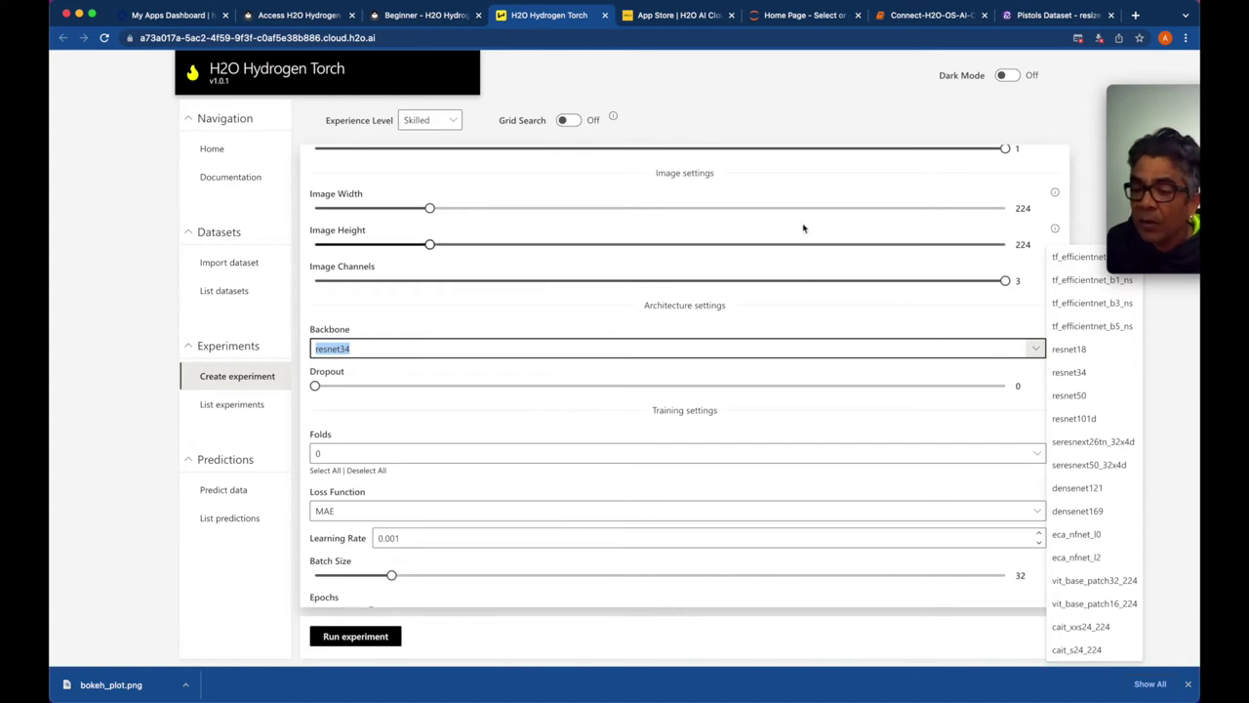
Reopen the finished experiment's configuration from the experiment list and highlight its Backbone value
{"action": "left_click", "coordinate": [235, 405]}
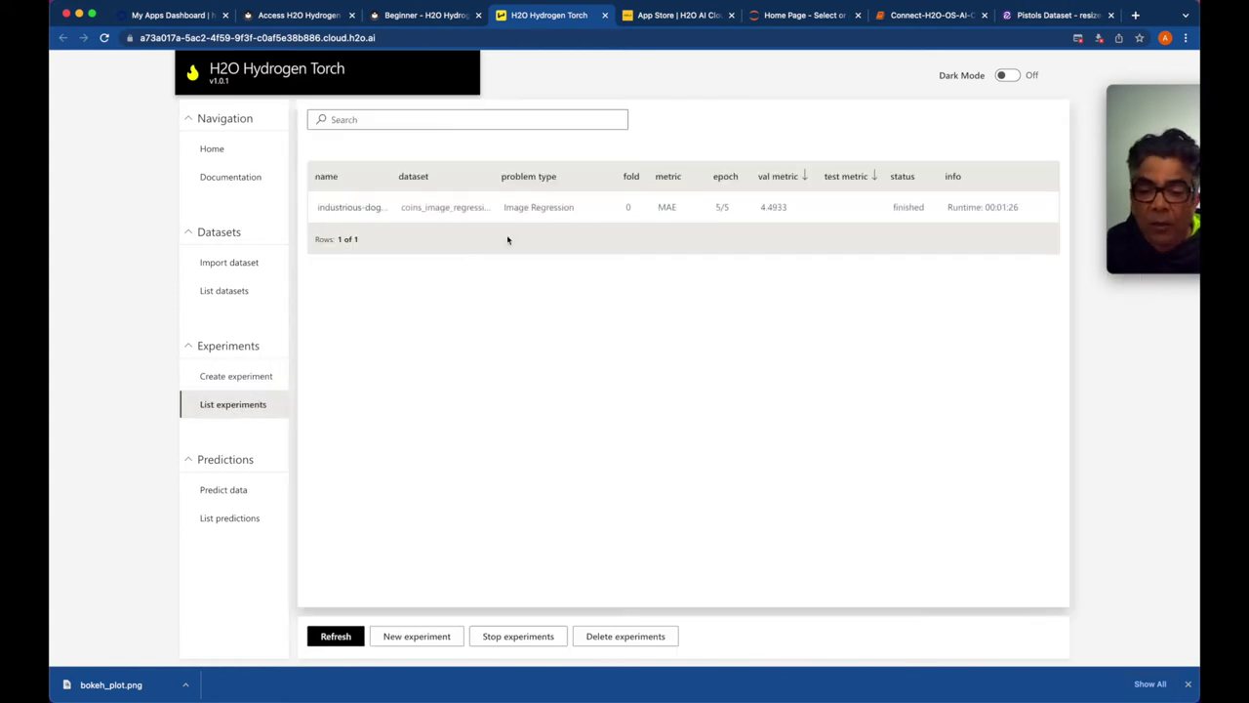
{"action": "left_click", "coordinate": [366, 210]}
{"action": "left_click", "coordinate": [744, 117]}
{"action": "scroll", "coordinate": [633, 437], "scroll_direction": "down", "scroll_amount": 5}
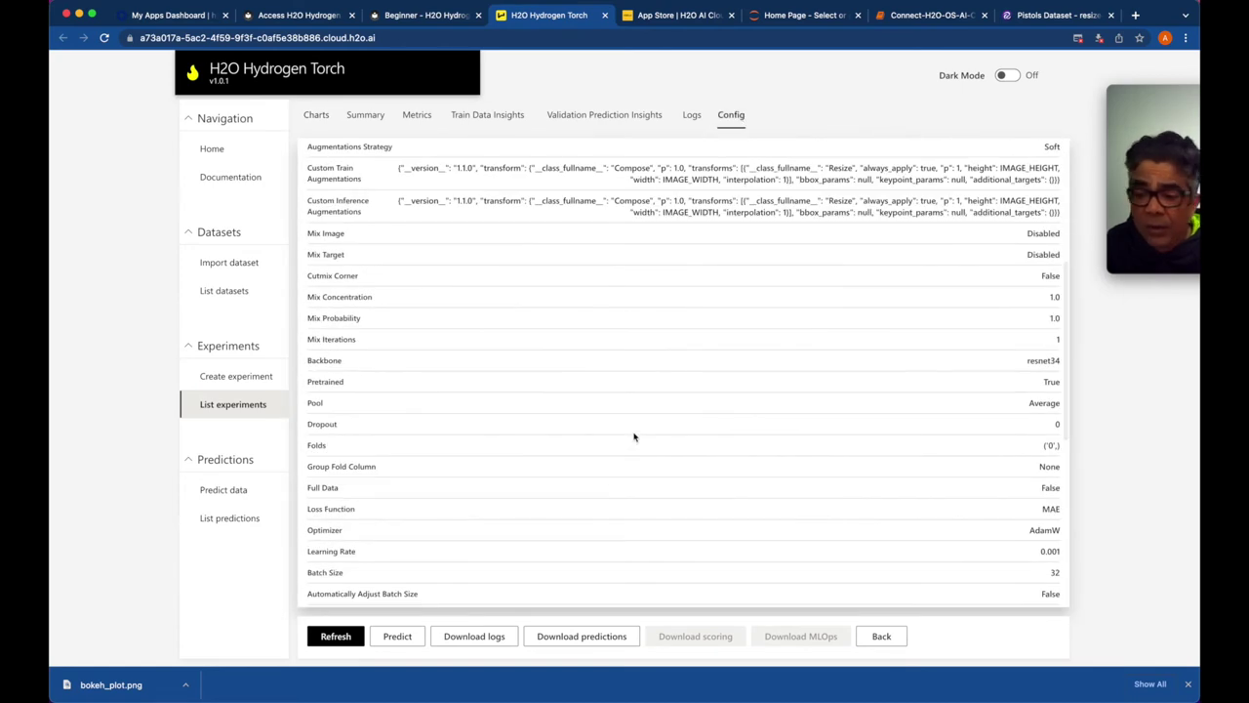
{"action": "scroll", "coordinate": [634, 437], "scroll_direction": "down", "scroll_amount": 1}
{"action": "left_click_drag", "start_coordinate": [1030, 326], "coordinate": [1072, 327]}
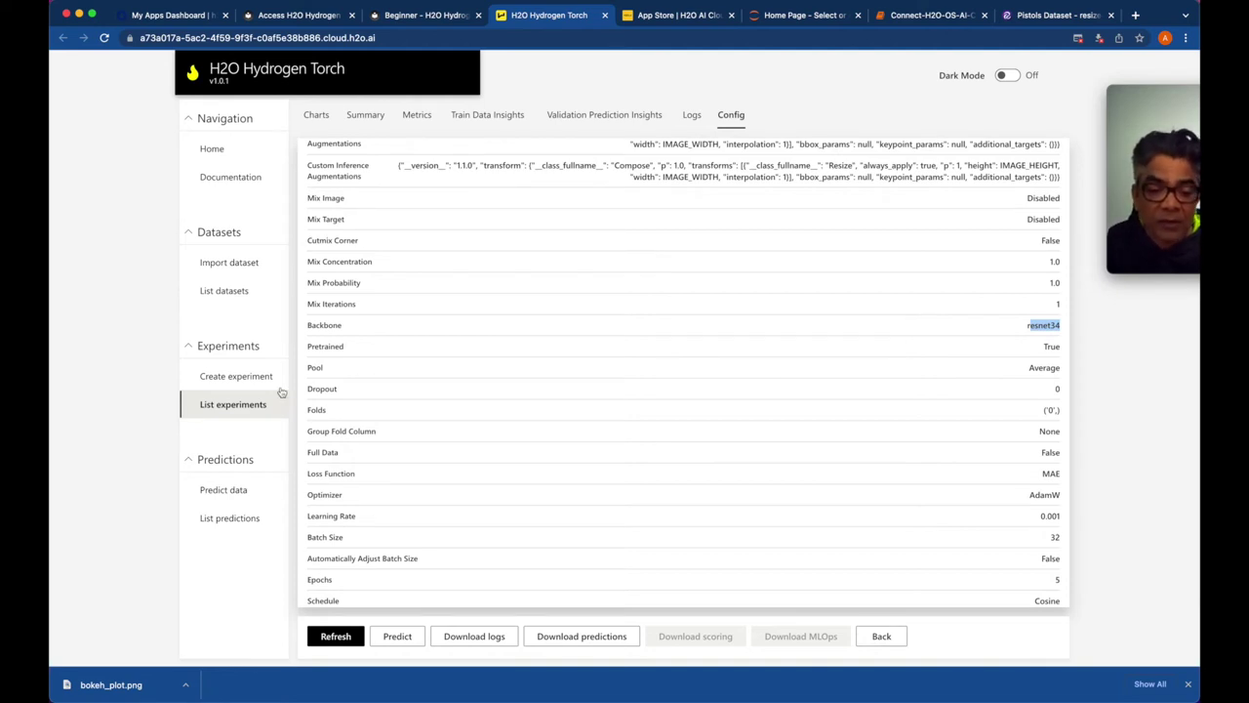
Start a new experiment on the coins dataset with the backbone densenet121, and check the Folds options
{"action": "left_click", "coordinate": [237, 376]}
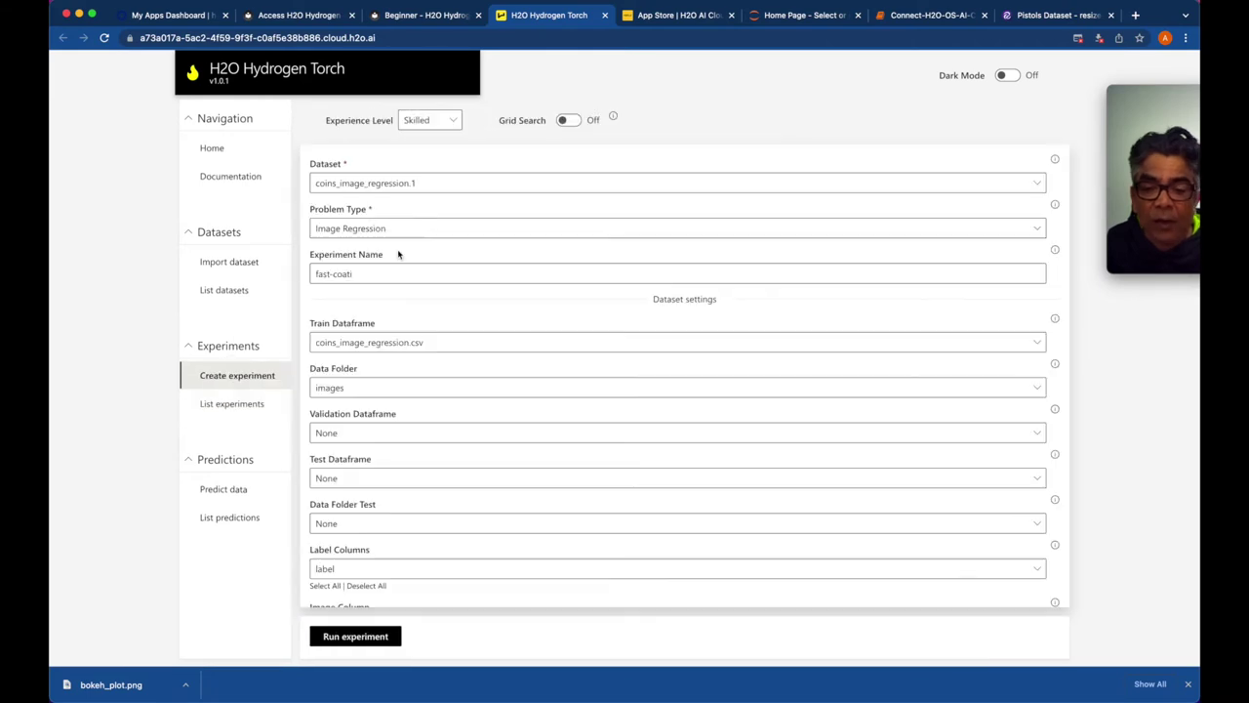
{"action": "scroll", "coordinate": [364, 376], "scroll_direction": "down", "scroll_amount": 5}
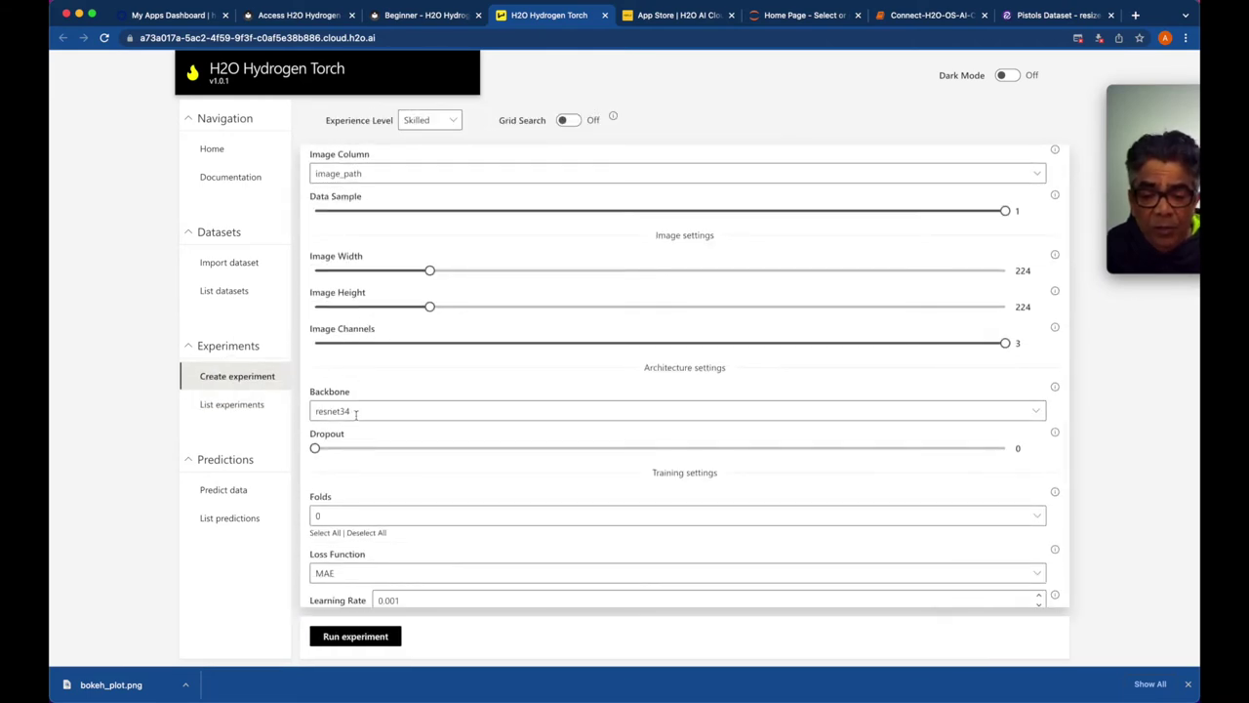
{"action": "left_click", "coordinate": [1038, 411]}
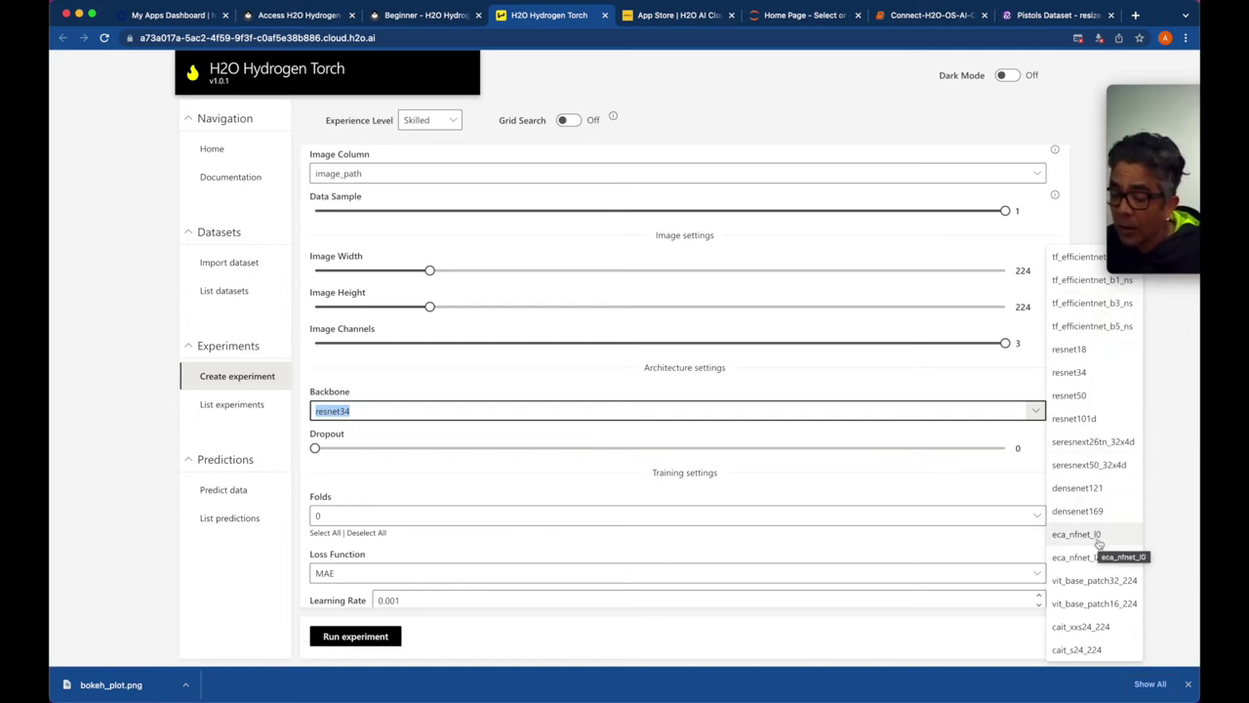
{"action": "left_click", "coordinate": [1099, 488]}
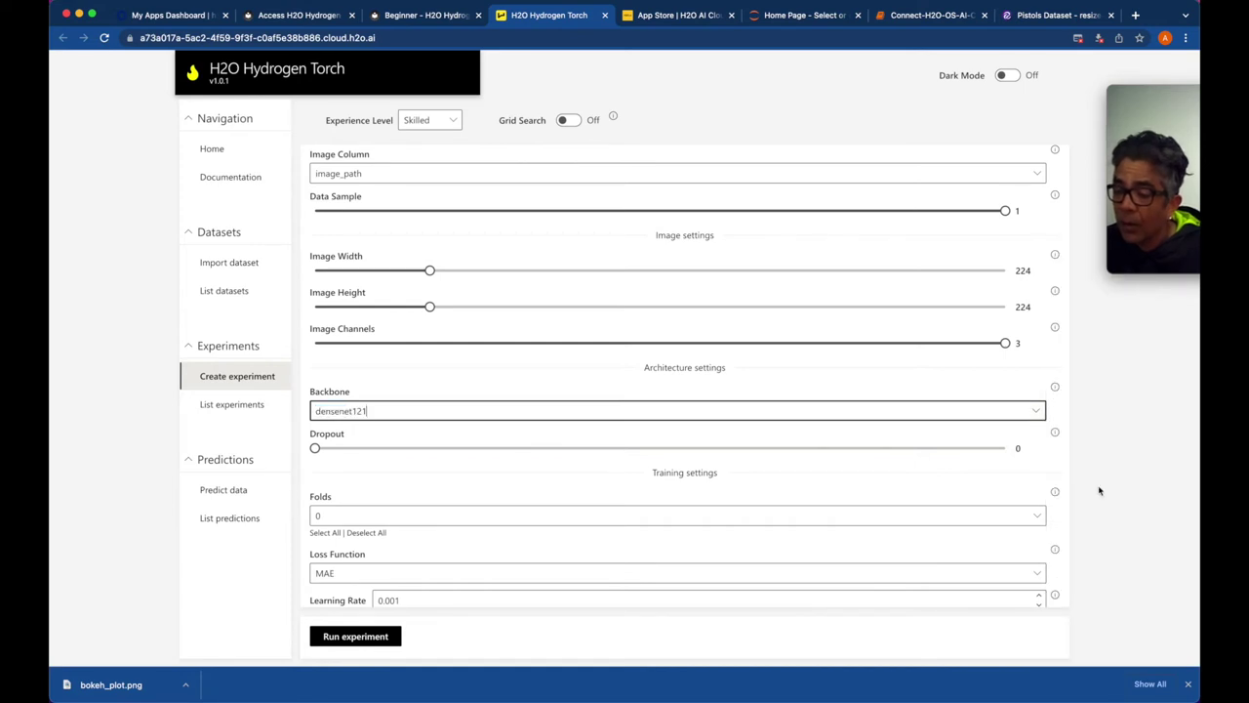
{"action": "scroll", "coordinate": [469, 499], "scroll_direction": "down", "scroll_amount": 3}
{"action": "left_click", "coordinate": [575, 408]}
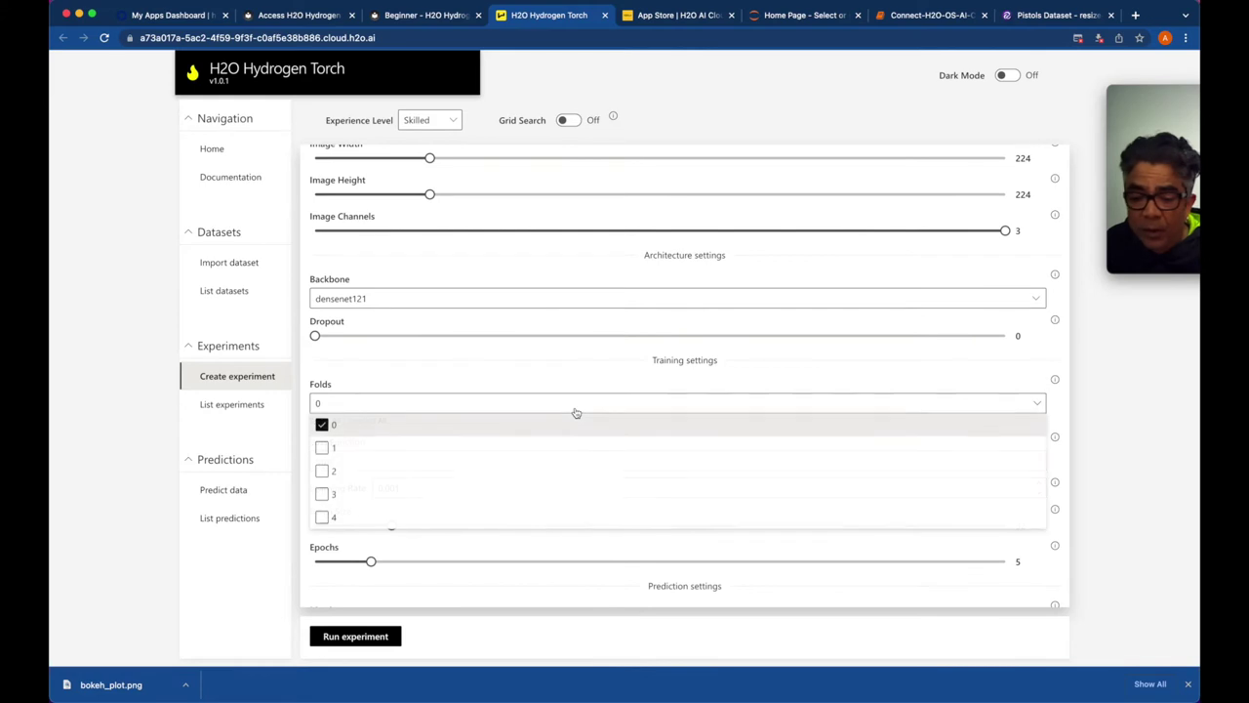
{"action": "left_click", "coordinate": [547, 371]}
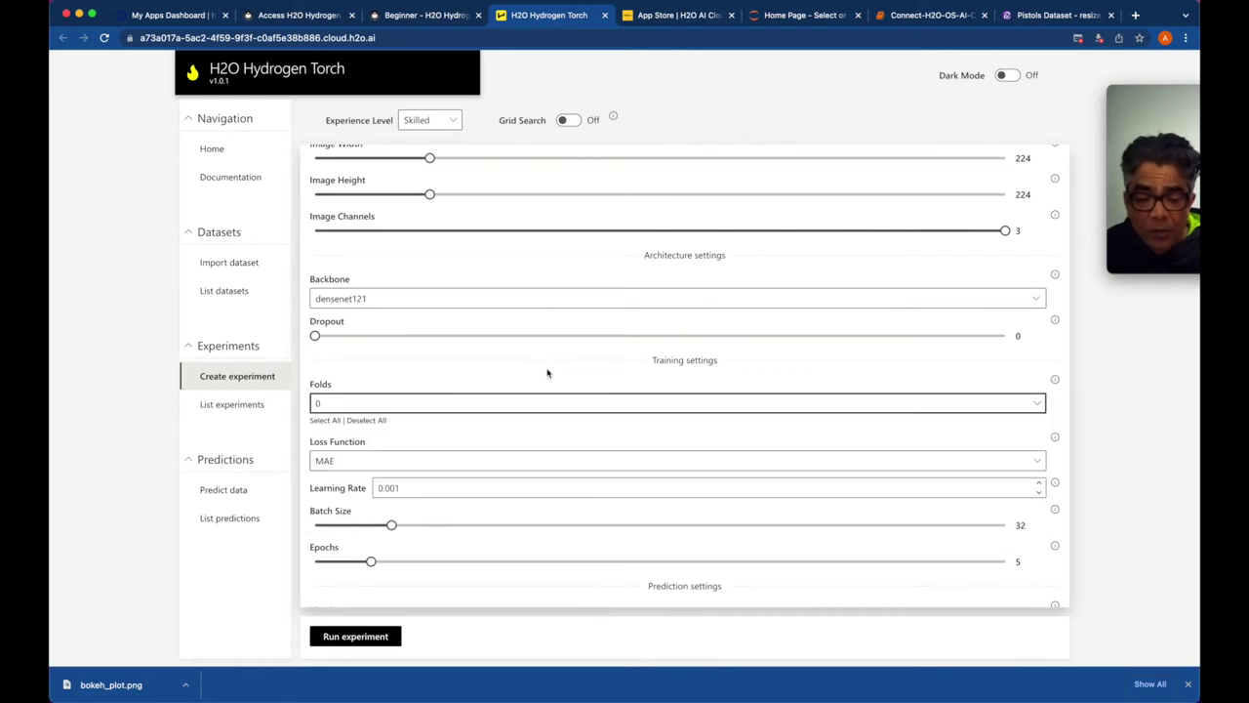
Set the experiment's loss function to RMSE and its learning rate to 0.0001
{"action": "left_click", "coordinate": [467, 462]}
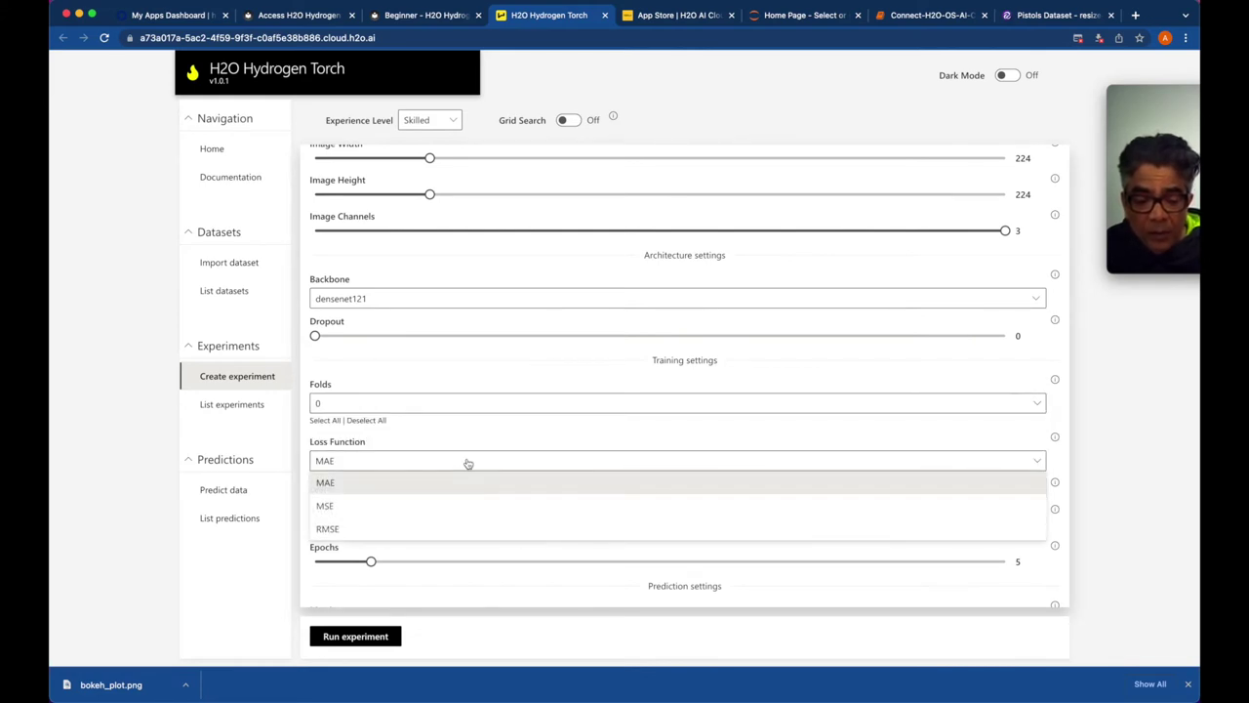
{"action": "left_click", "coordinate": [330, 528]}
{"action": "left_click", "coordinate": [458, 491]}
{"action": "key", "text": "Right"}
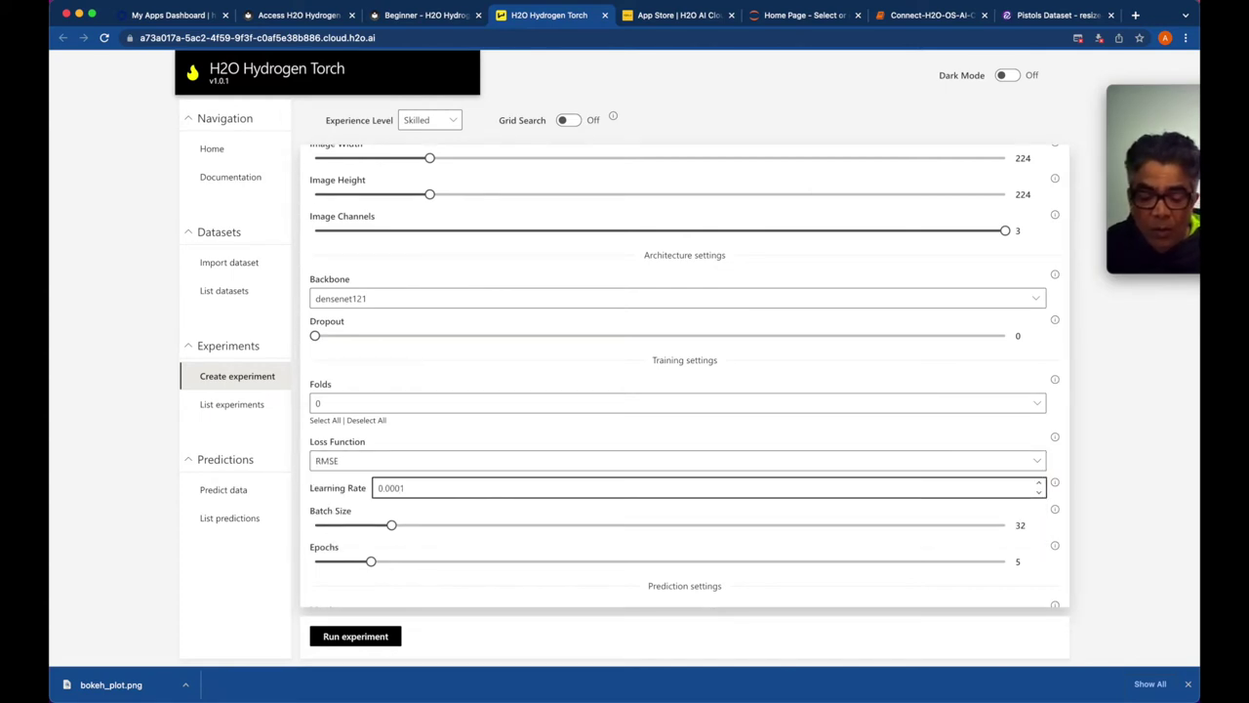
Set the batch size to 64, the epochs to 10 and the prediction metric to RMSE
{"action": "left_click_drag", "start_coordinate": [391, 525], "coordinate": [479, 525]}
{"action": "left_click_drag", "start_coordinate": [371, 561], "coordinate": [442, 562]}
{"action": "scroll", "coordinate": [462, 525], "scroll_direction": "down", "scroll_amount": 5}
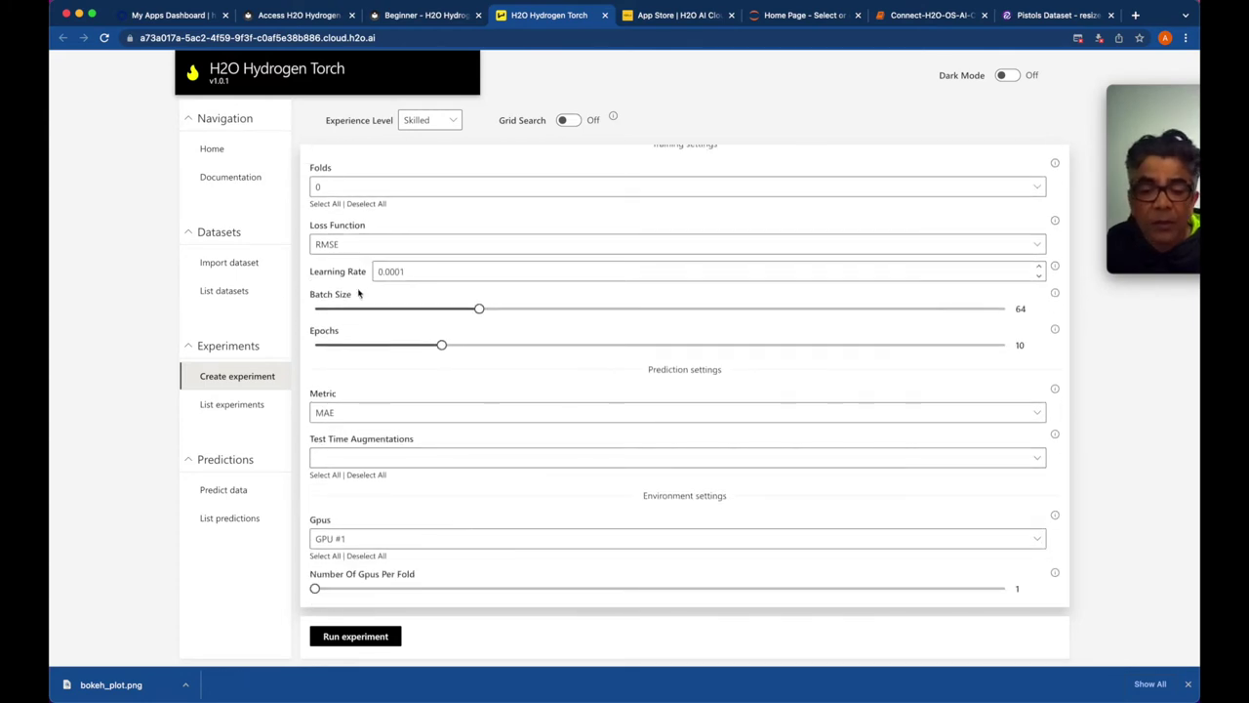
{"action": "left_click", "coordinate": [335, 413]}
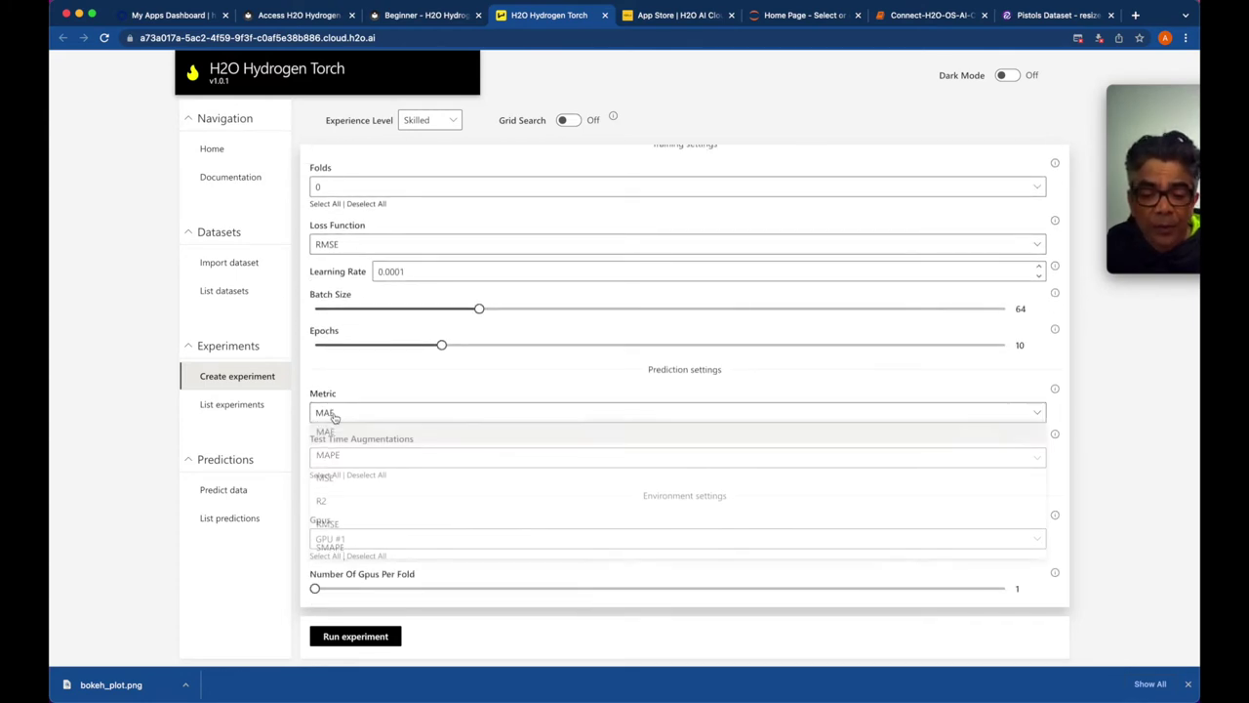
{"action": "left_click", "coordinate": [332, 527]}
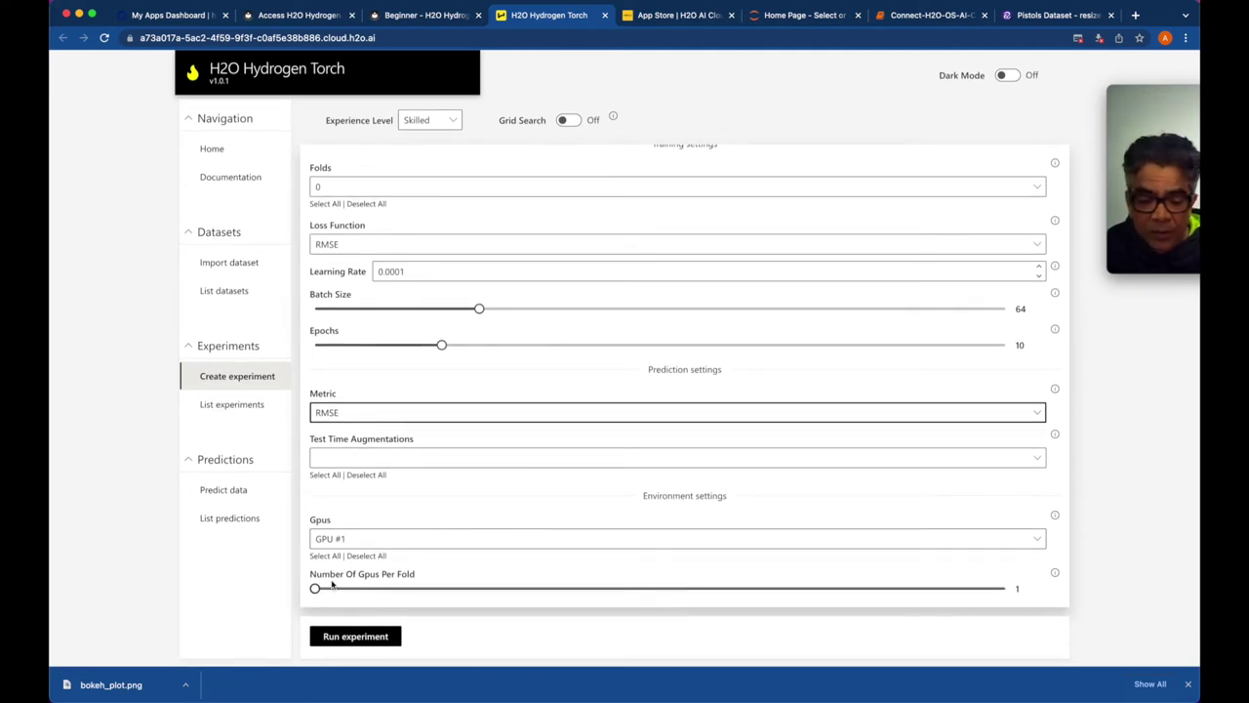
Name the experiment with the author's first name followed by "-coin-hydrogen-test" and run it
{"action": "scroll", "coordinate": [484, 358], "scroll_direction": "up", "scroll_amount": 10}
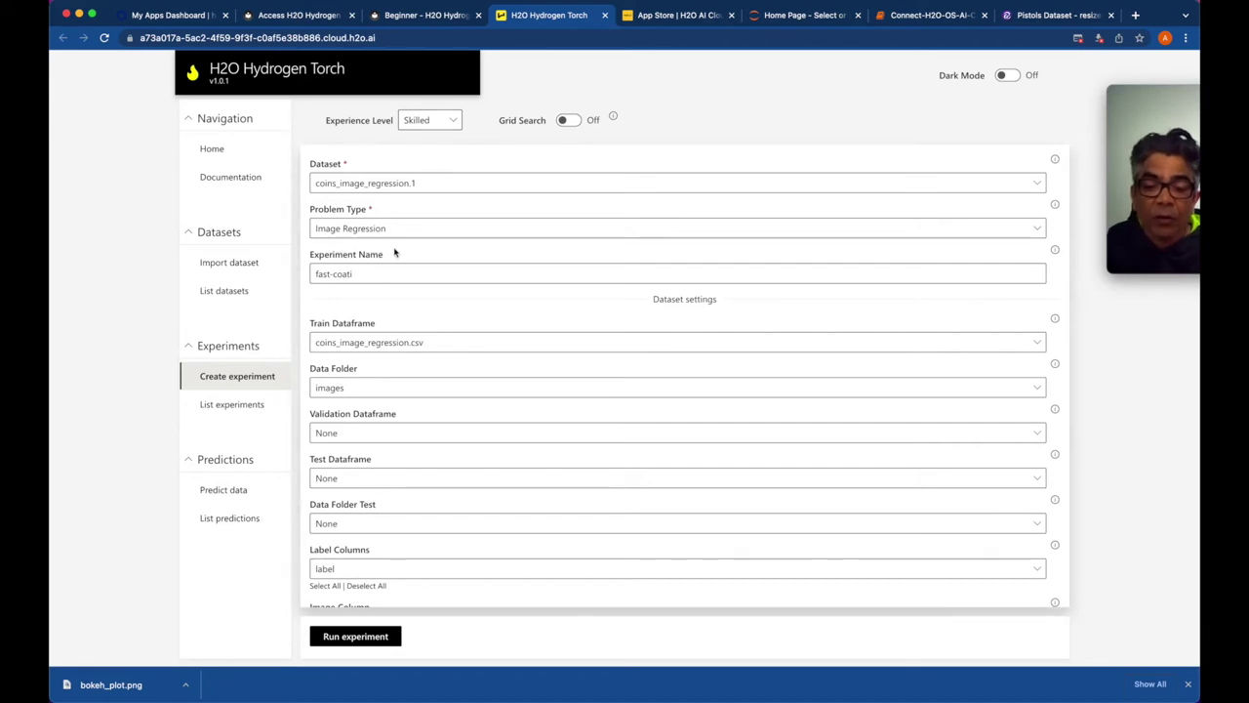
{"action": "left_click_drag", "start_coordinate": [376, 273], "coordinate": [301, 279]}
{"action": "type", "text": "avkash"}
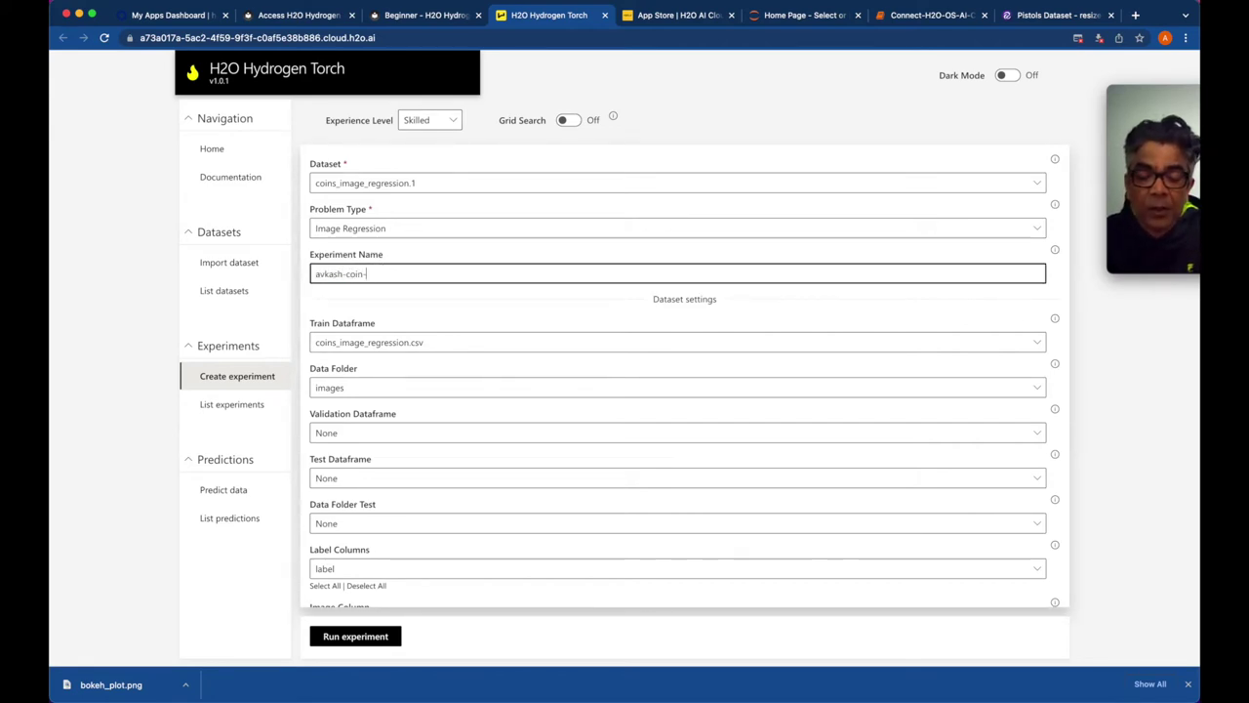
{"action": "type", "text": "-coin-r"}
{"action": "key", "text": "BackSpace"}
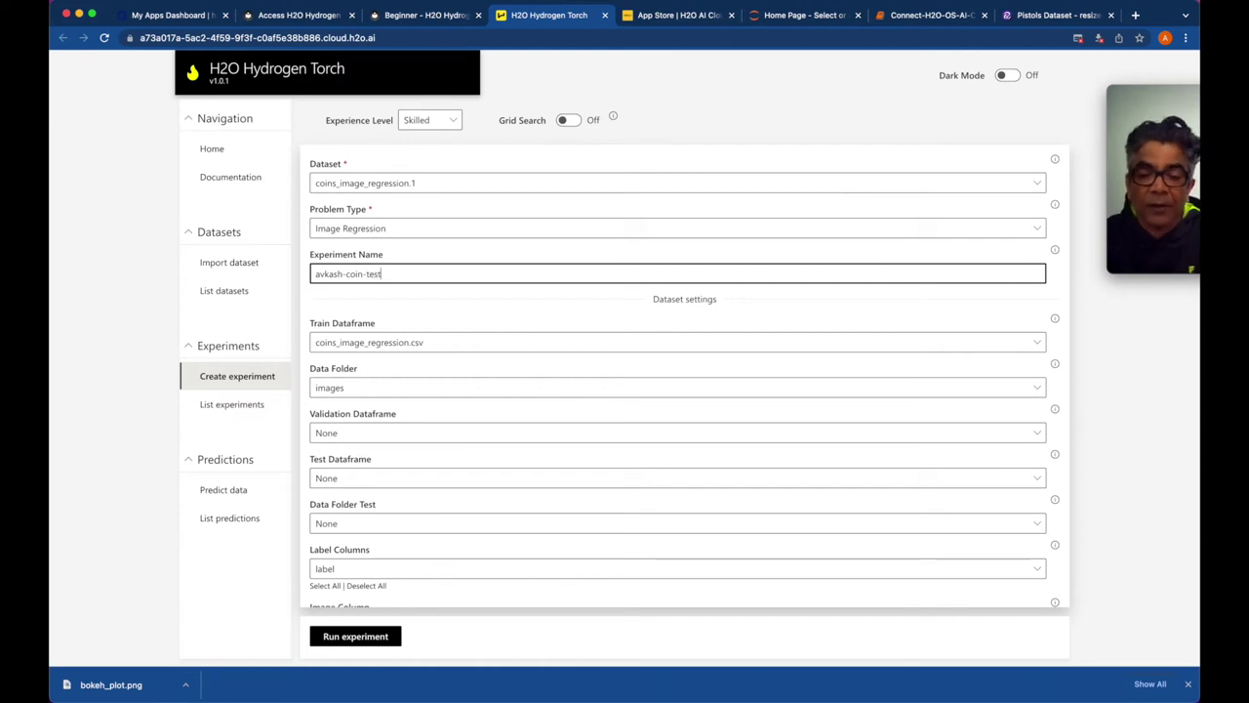
{"action": "key", "text": "BackSpace"}
{"action": "key", "text": "BackSpace"}
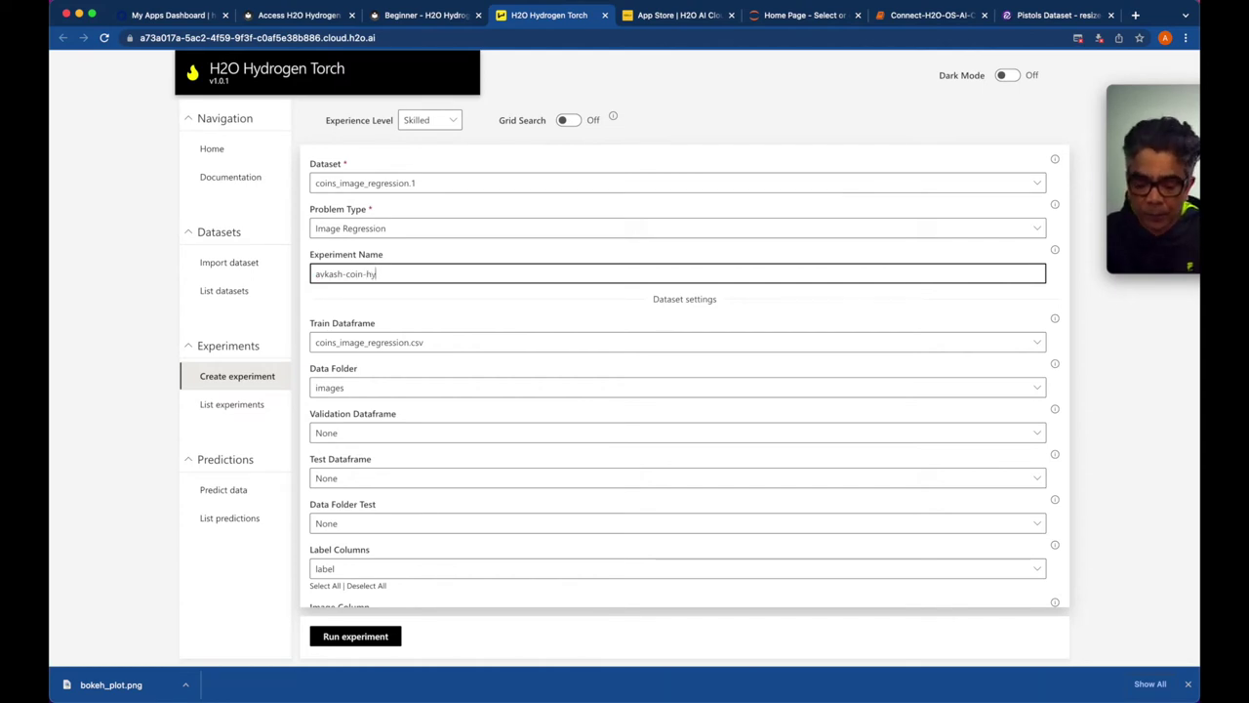
{"action": "type", "text": "-test"}
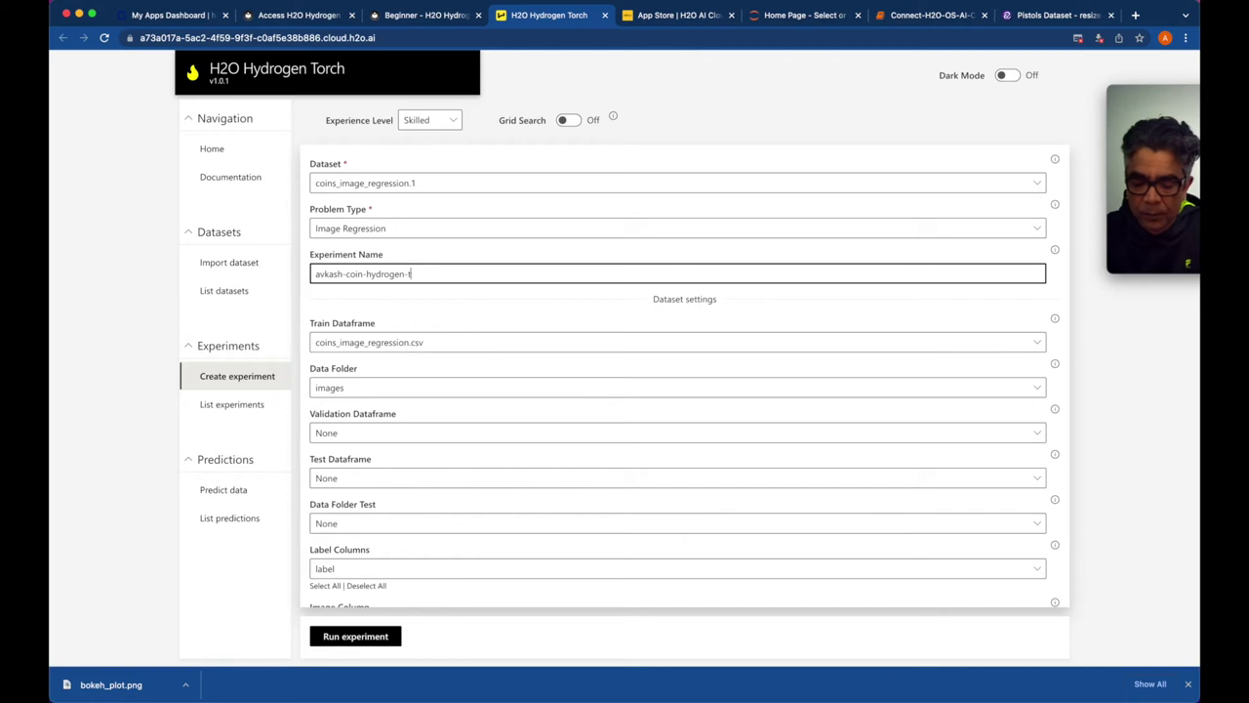
{"action": "left_click", "coordinate": [356, 636]}
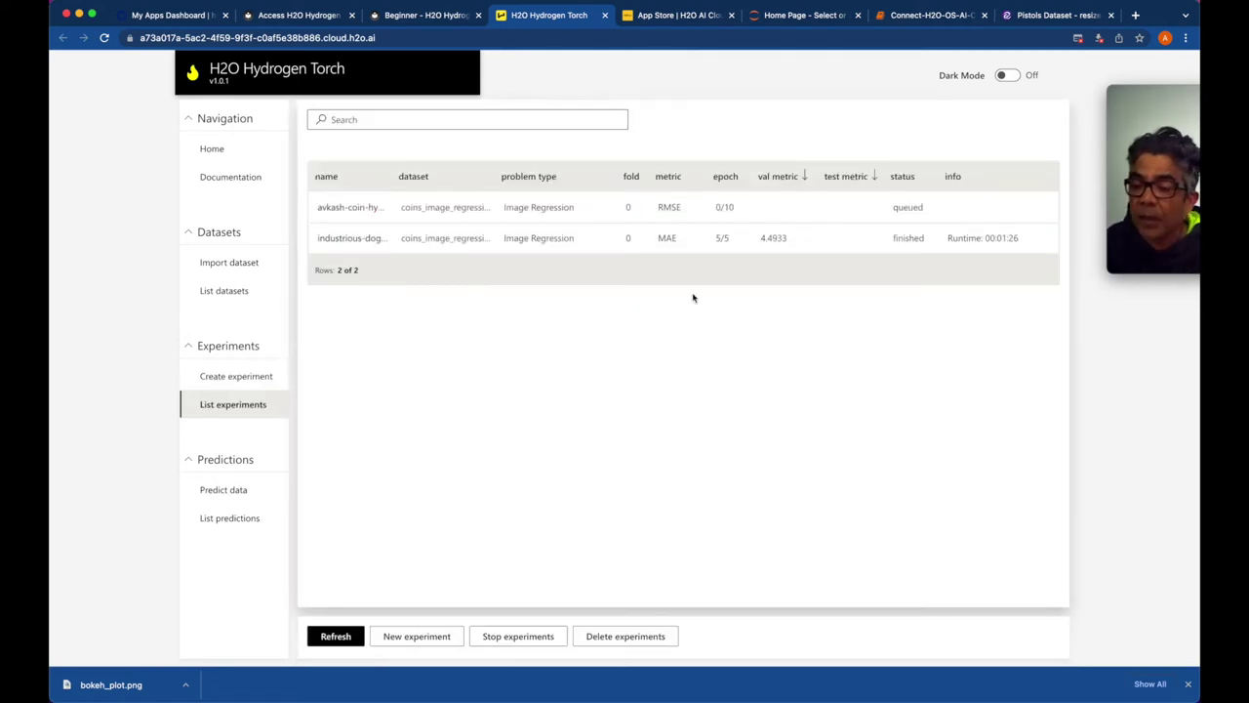
Refresh the experiment list and open the new running experiment to view its learning rate and batch loss charts
{"action": "left_click", "coordinate": [342, 636]}
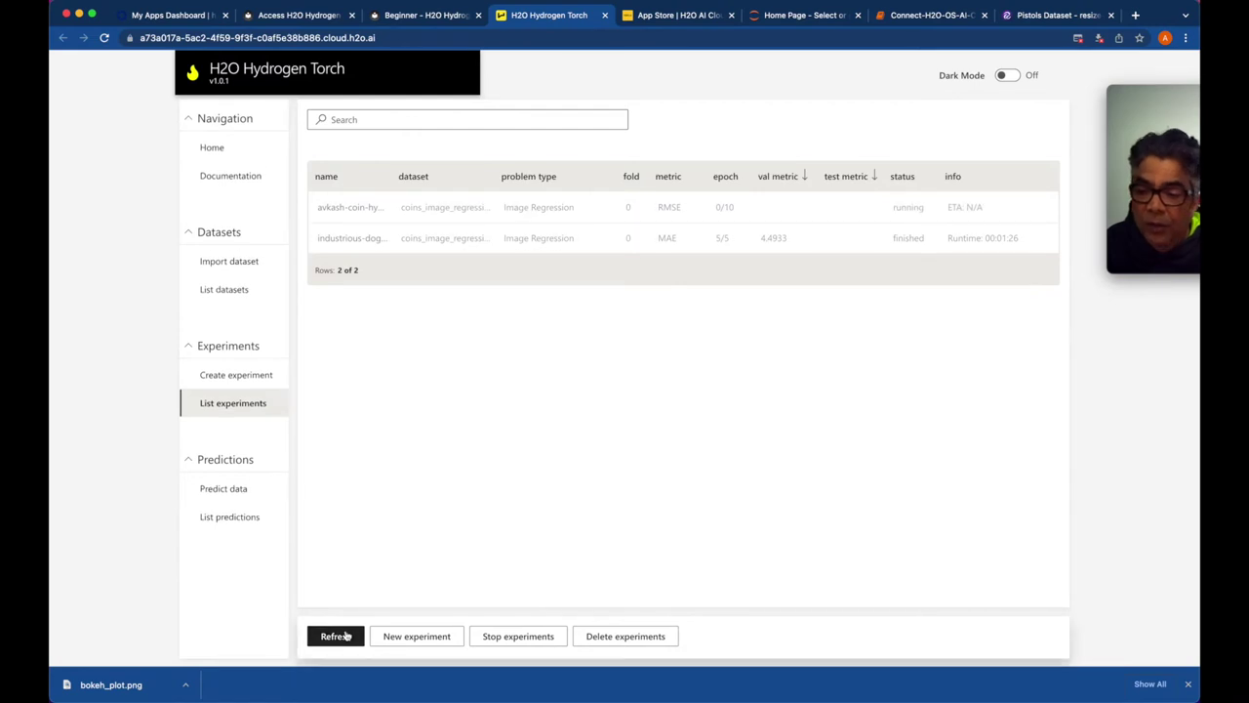
{"action": "left_click", "coordinate": [335, 636]}
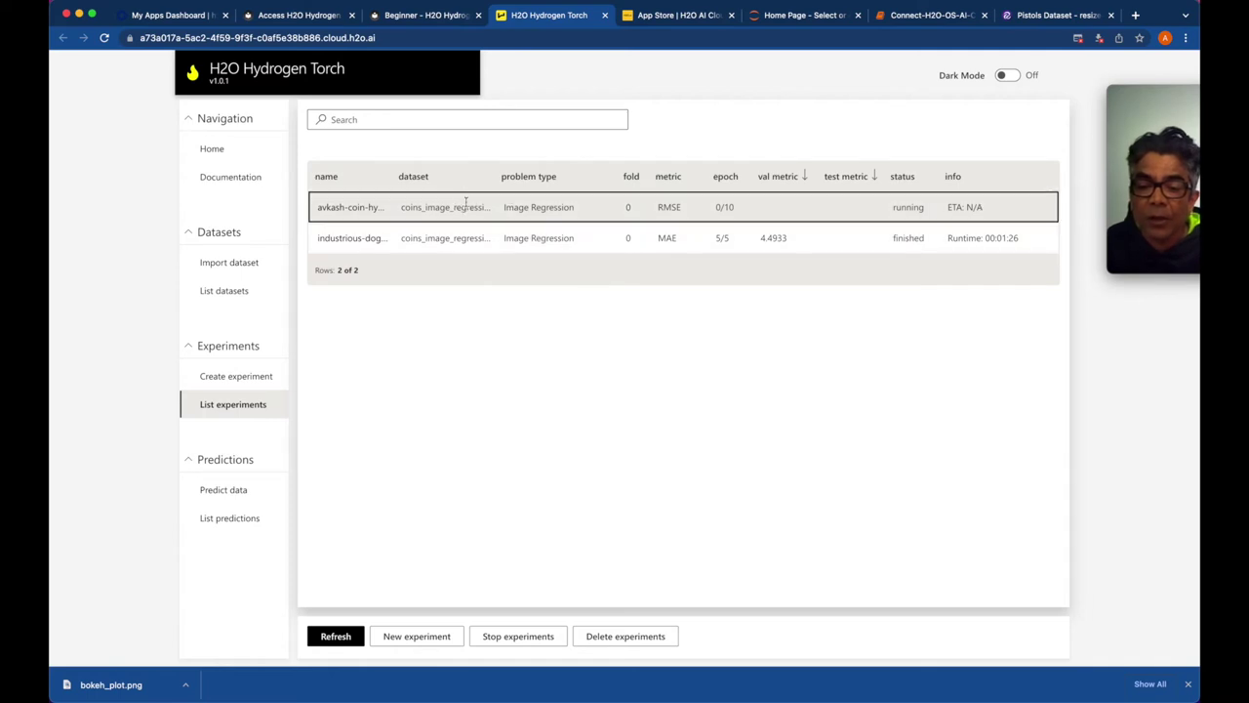
{"action": "left_click", "coordinate": [349, 207]}
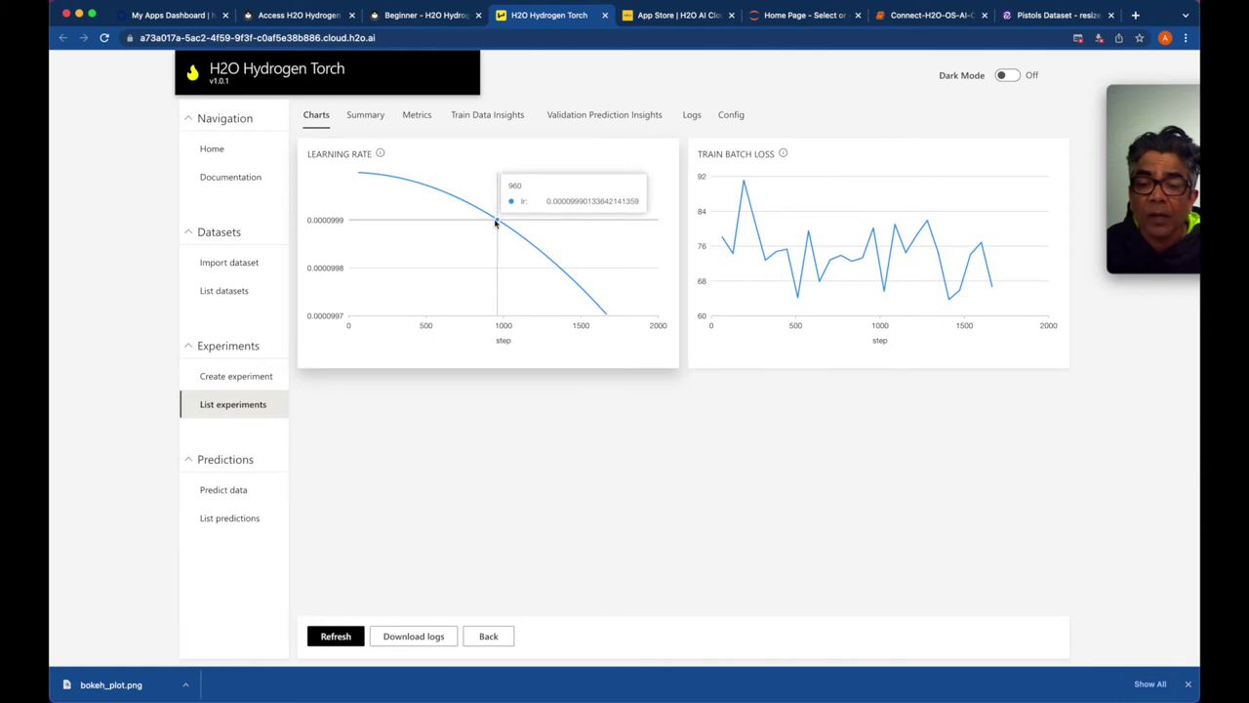
Review the full configuration of the running coin image regression experiment, including its learning rate, batch size, epochs and metric settings
{"action": "left_click", "coordinate": [731, 115]}
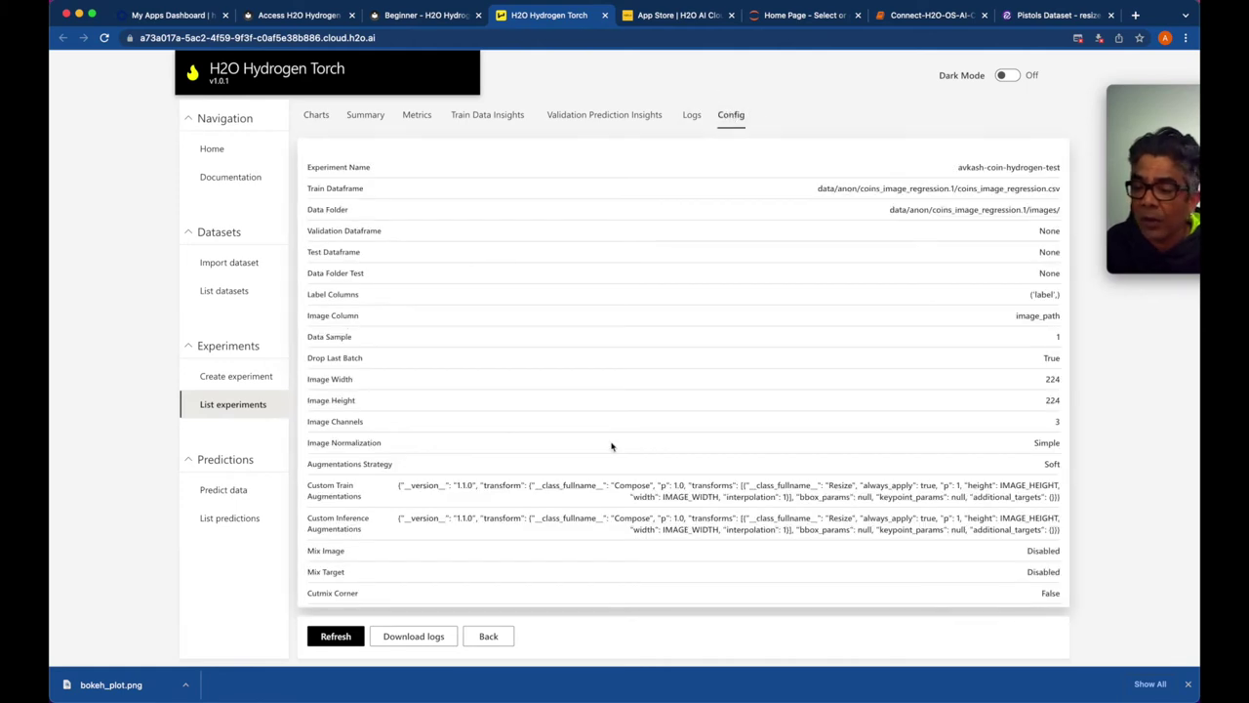
{"action": "scroll", "coordinate": [611, 443], "scroll_direction": "down", "scroll_amount": 10}
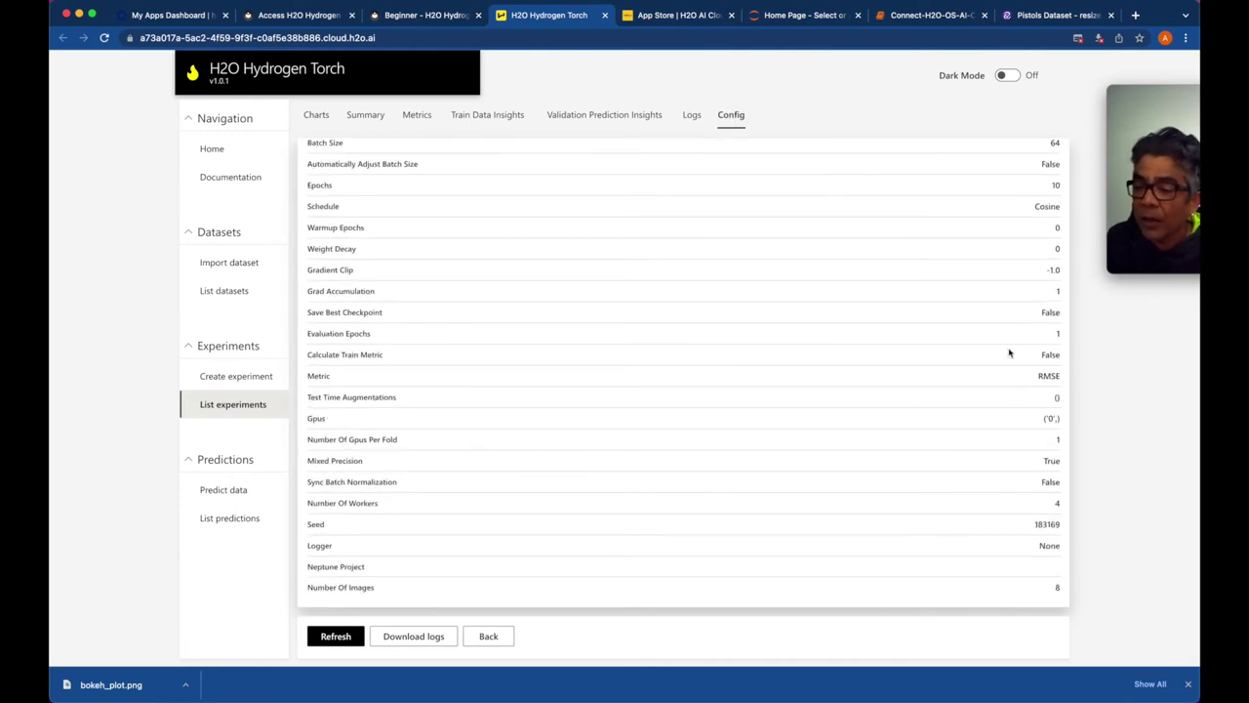
{"action": "scroll", "coordinate": [997, 322], "scroll_direction": "up", "scroll_amount": 5}
{"action": "scroll", "coordinate": [996, 322], "scroll_direction": "up", "scroll_amount": 1}
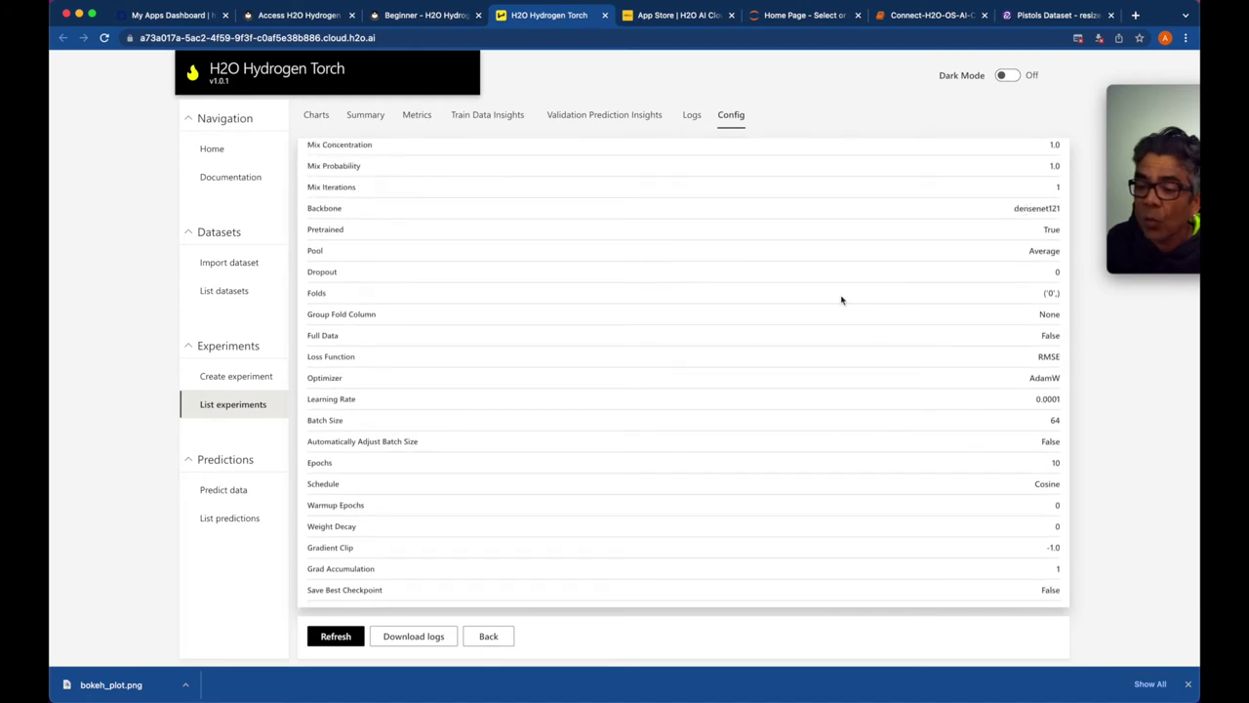
{"action": "scroll", "coordinate": [842, 300], "scroll_direction": "up", "scroll_amount": 5}
{"action": "scroll", "coordinate": [842, 299], "scroll_direction": "down", "scroll_amount": 10}
{"action": "scroll", "coordinate": [1032, 371], "scroll_direction": "up", "scroll_amount": 2}
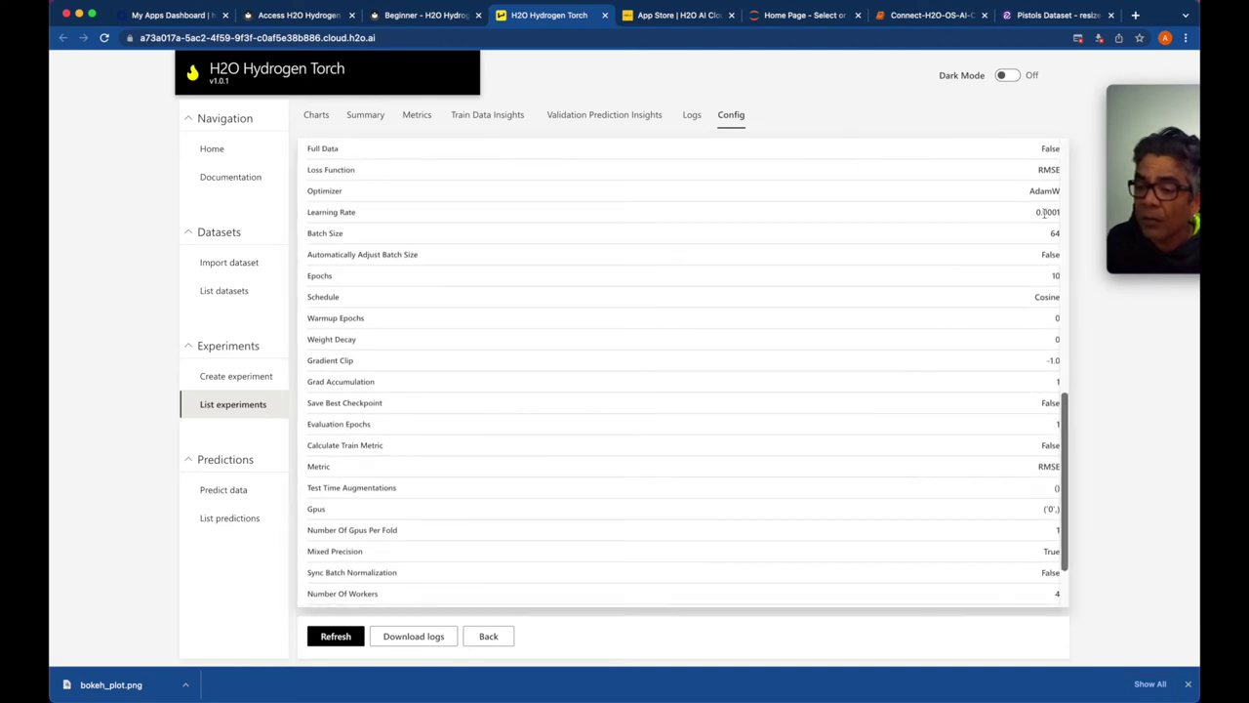
{"action": "scroll", "coordinate": [762, 390], "scroll_direction": "down", "scroll_amount": 2}
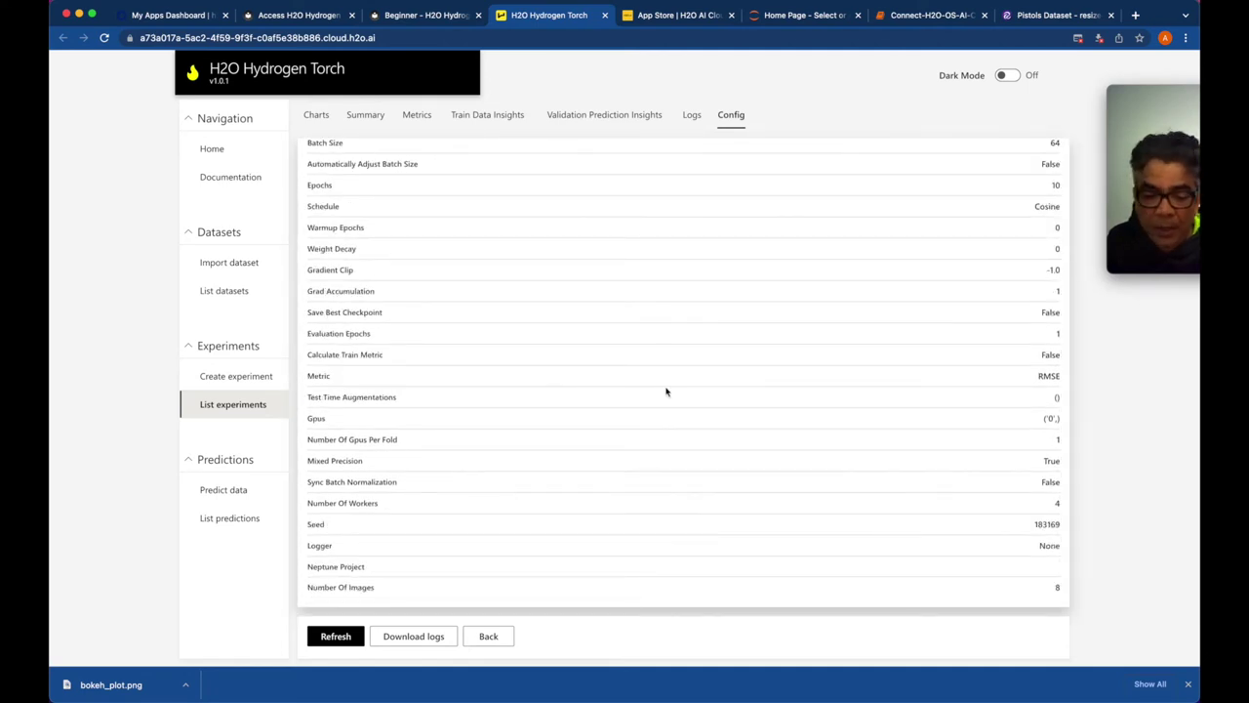
{"action": "scroll", "coordinate": [488, 391], "scroll_direction": "up", "scroll_amount": 10}
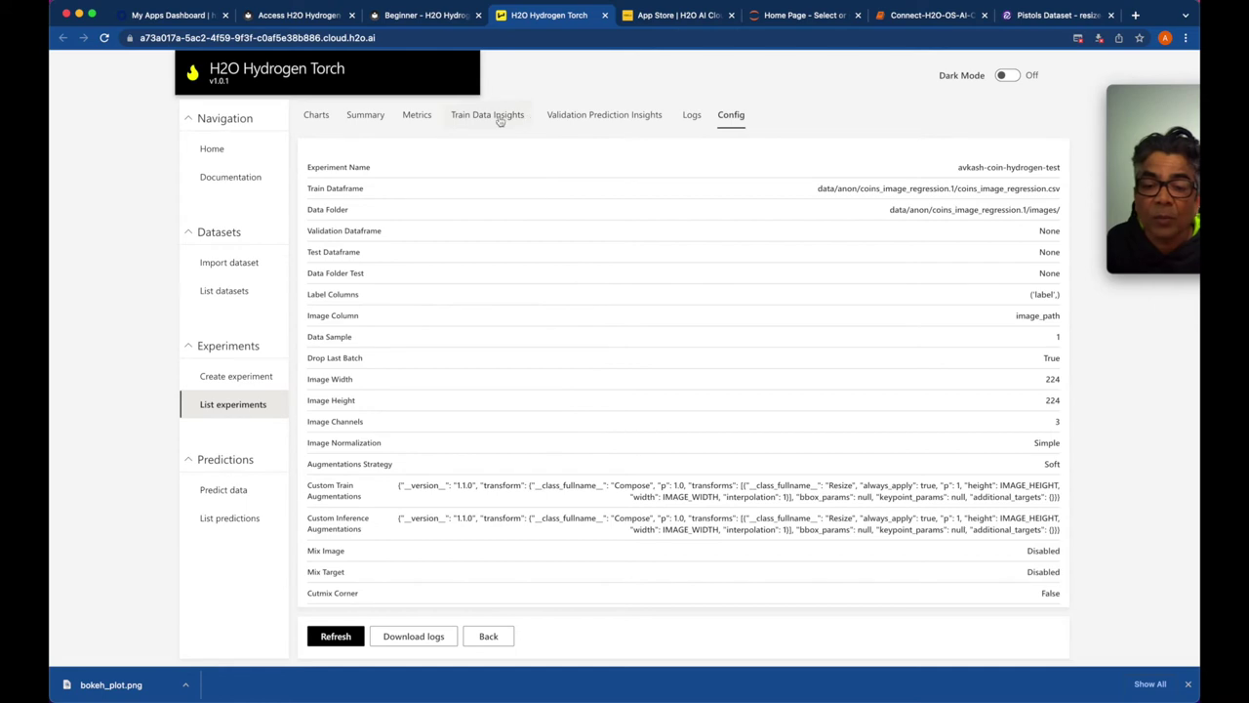
Check the running coin experiment's summary and its learning rate and train batch loss charts
{"action": "left_click", "coordinate": [415, 117]}
{"action": "left_click", "coordinate": [379, 118]}
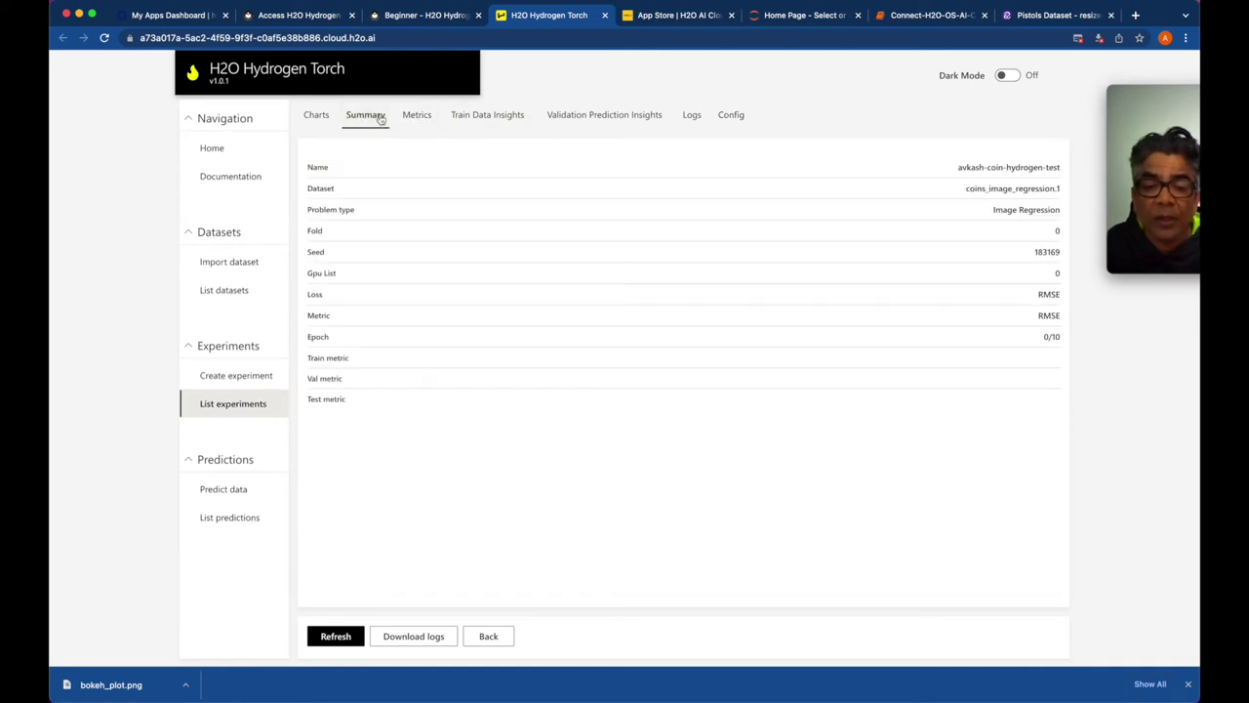
{"action": "left_click", "coordinate": [316, 116]}
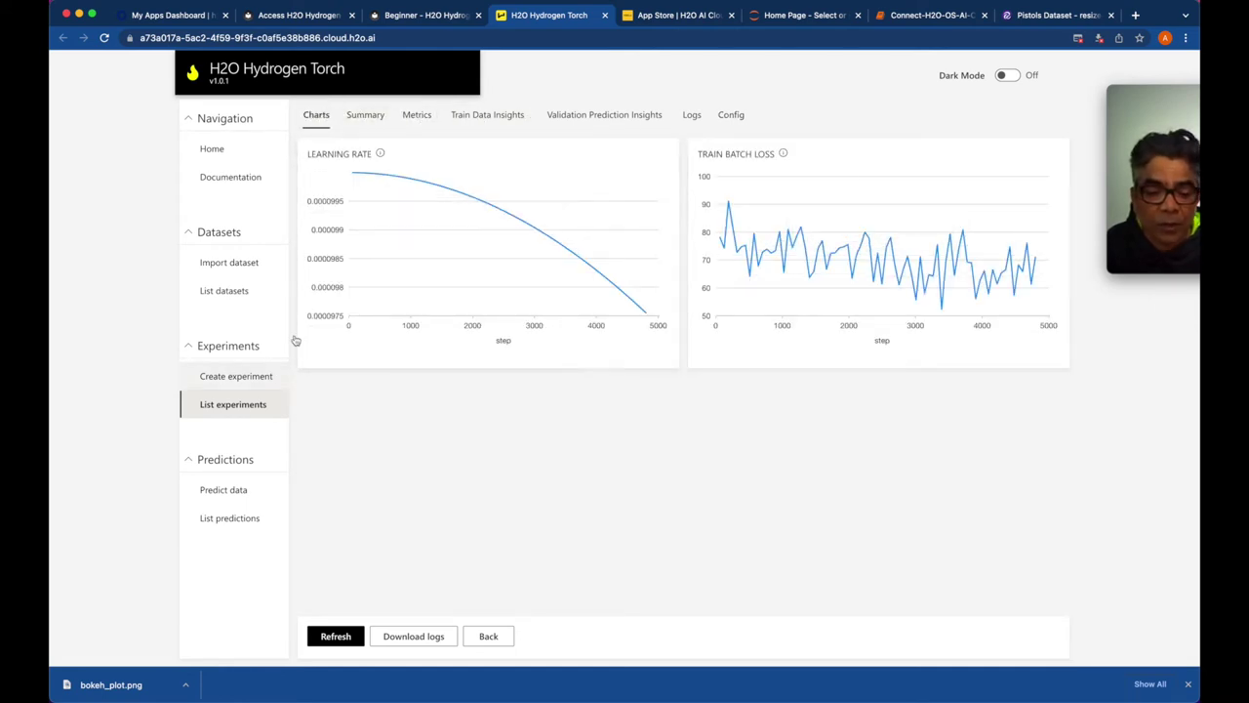
List all experiments and refresh the list to check the running coin experiment's progress
{"action": "left_click", "coordinate": [230, 406]}
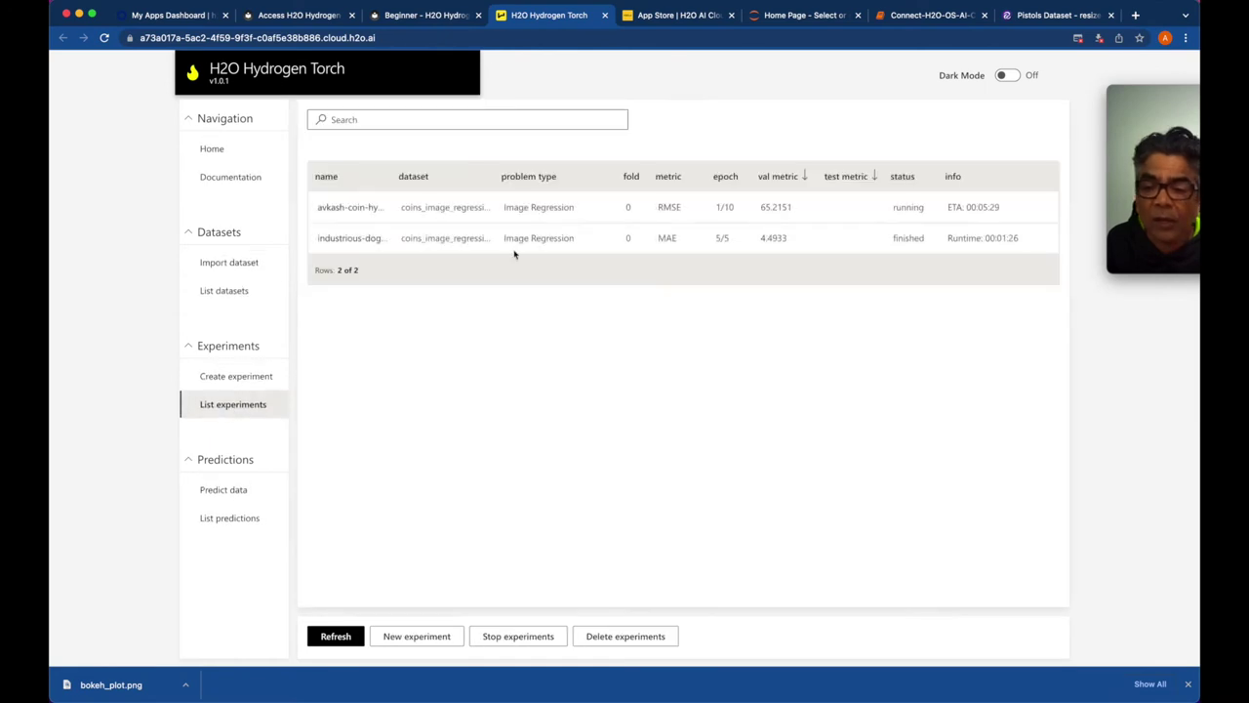
{"action": "left_click", "coordinate": [570, 219]}
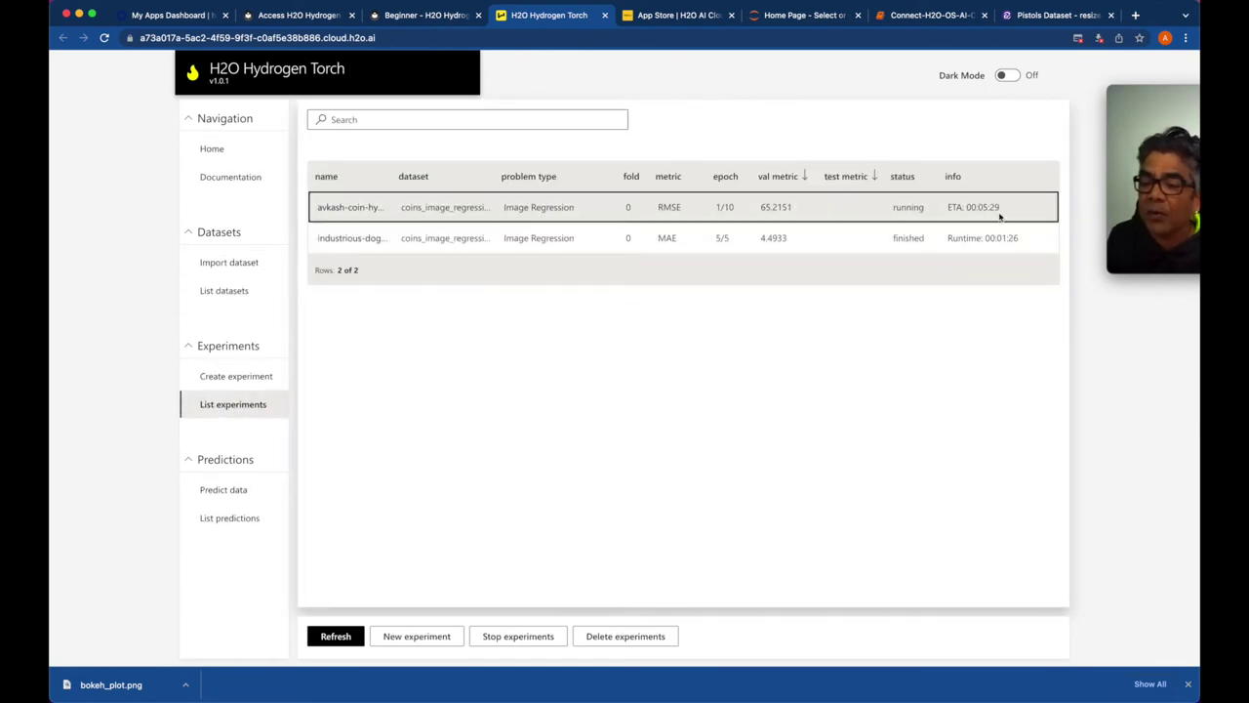
{"action": "left_click", "coordinate": [335, 635]}
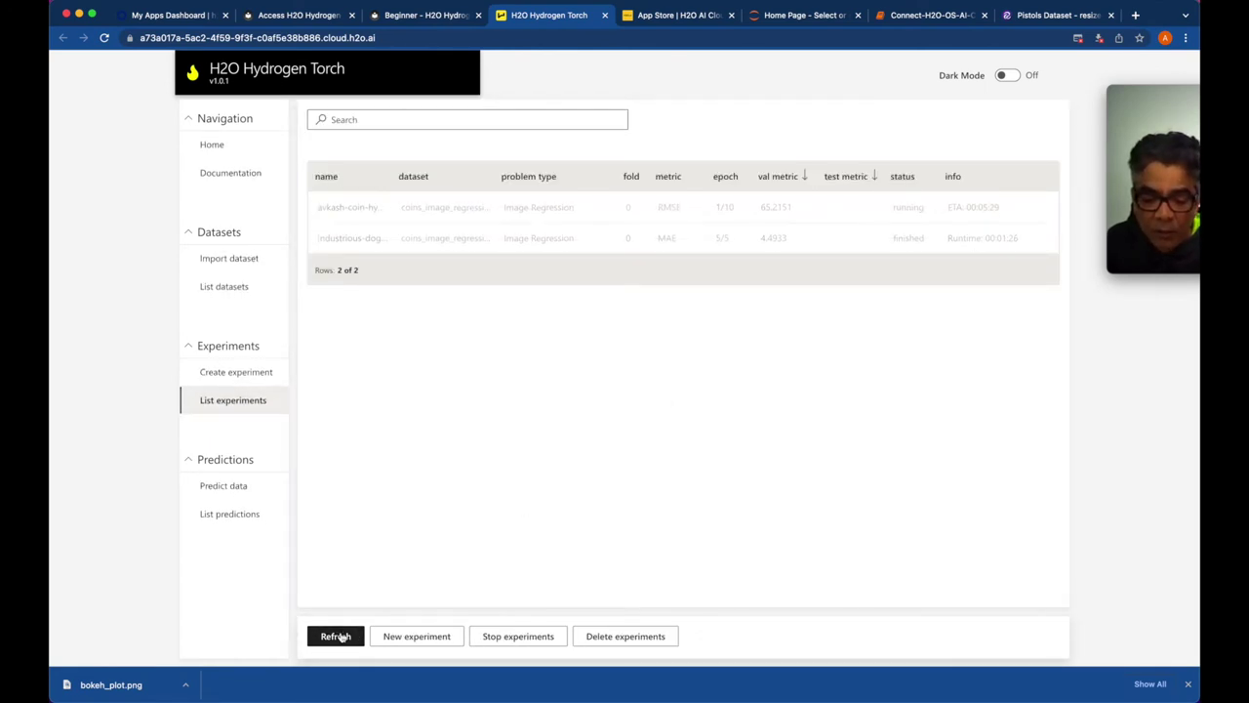
{"action": "left_click", "coordinate": [973, 209]}
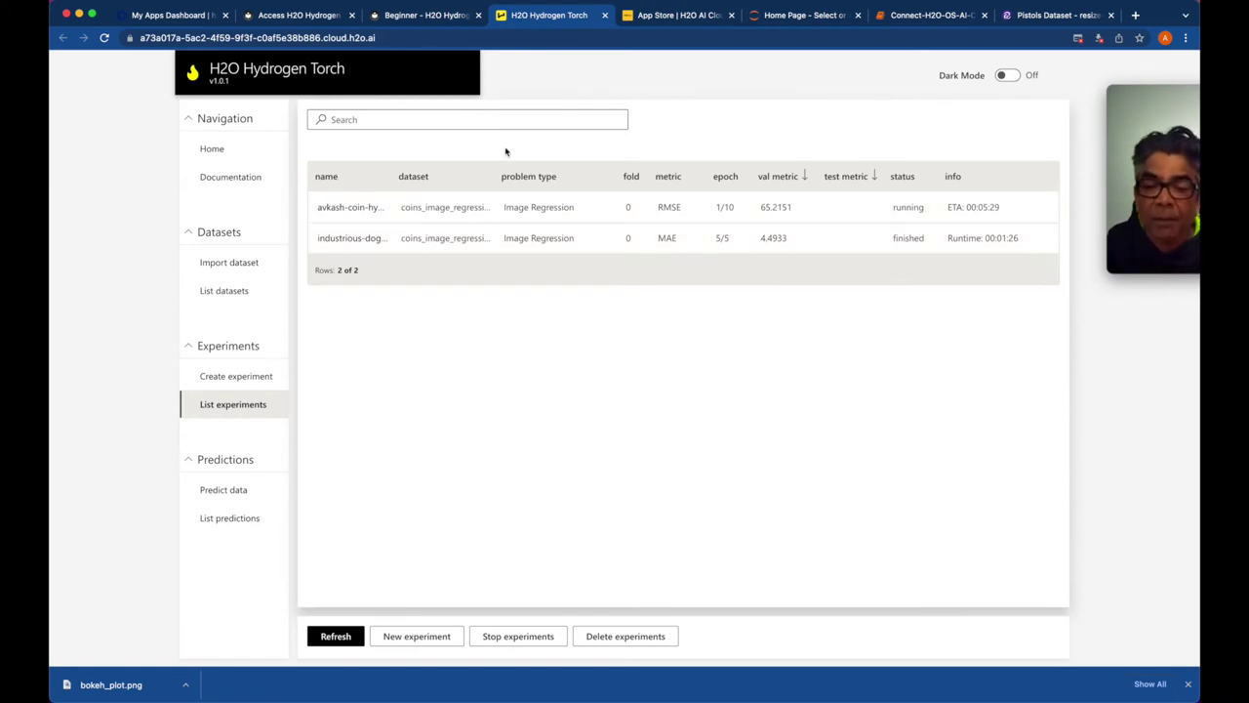
Look through the Beginner tutorial in the documentation, covering the completed experiment, validation samples and dataset exploration sections
{"action": "left_click", "coordinate": [425, 16]}
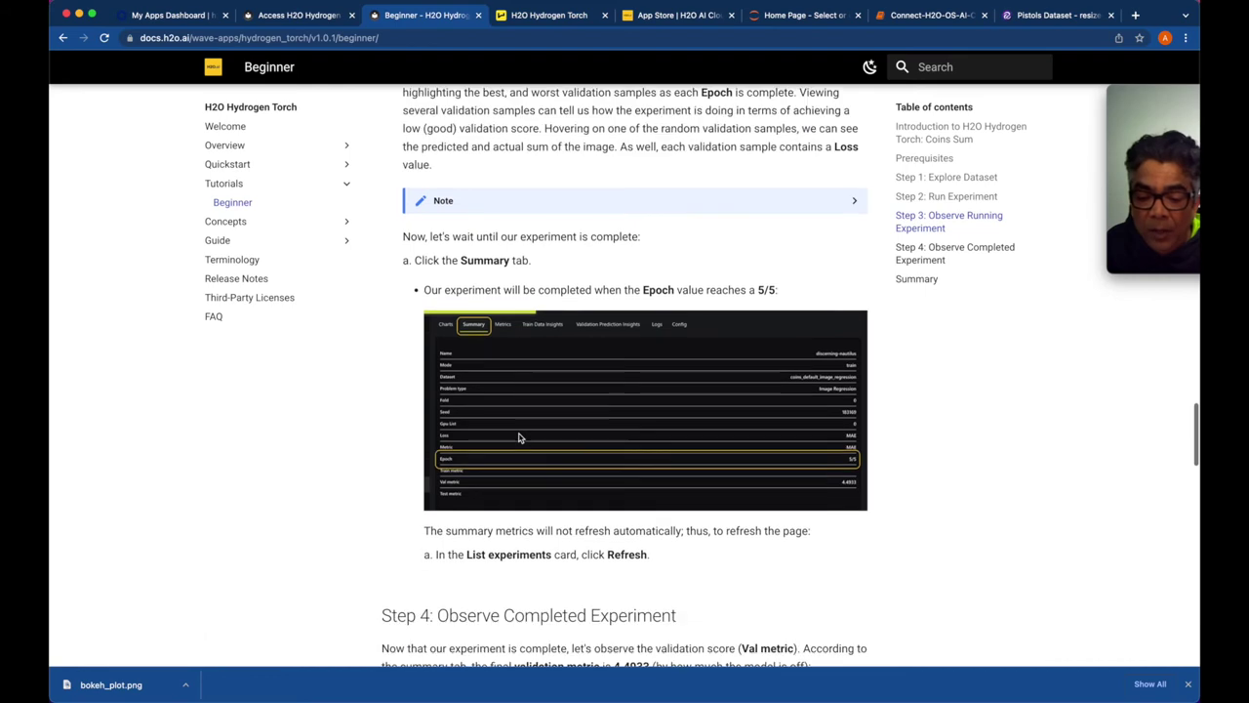
{"action": "scroll", "coordinate": [520, 437], "scroll_direction": "down", "scroll_amount": 5}
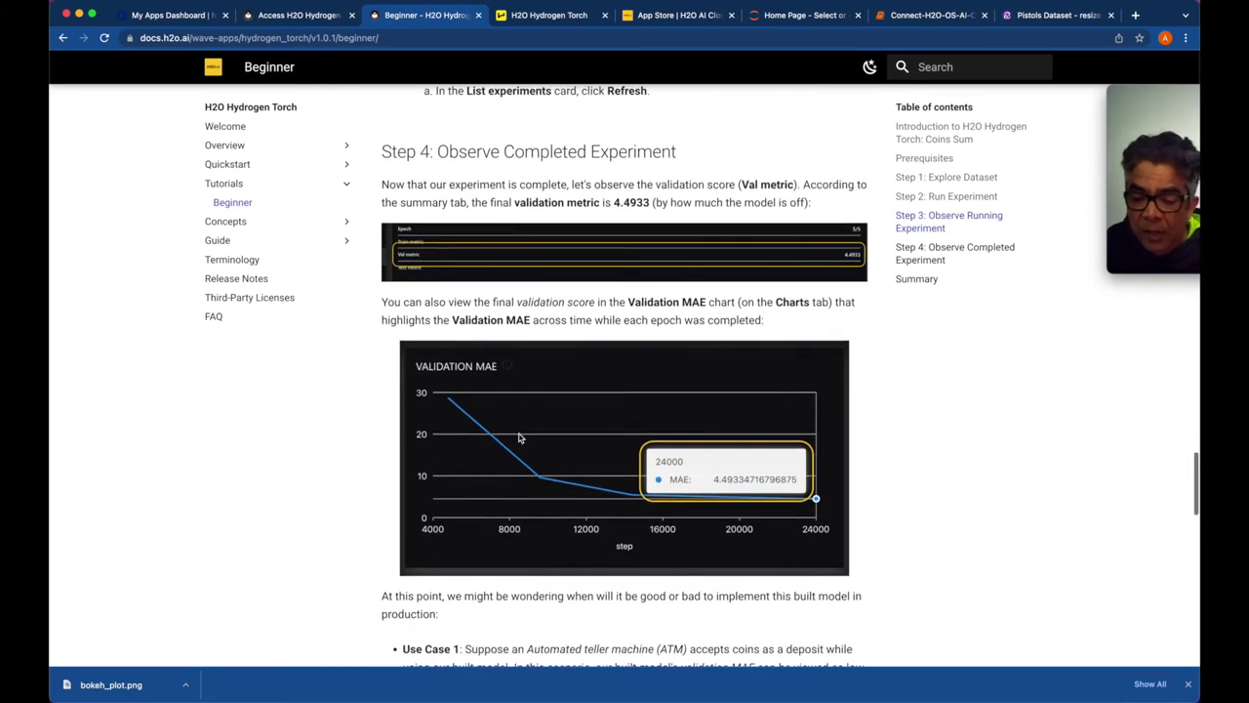
{"action": "scroll", "coordinate": [527, 400], "scroll_direction": "down", "scroll_amount": 3}
{"action": "scroll", "coordinate": [524, 400], "scroll_direction": "down", "scroll_amount": 7}
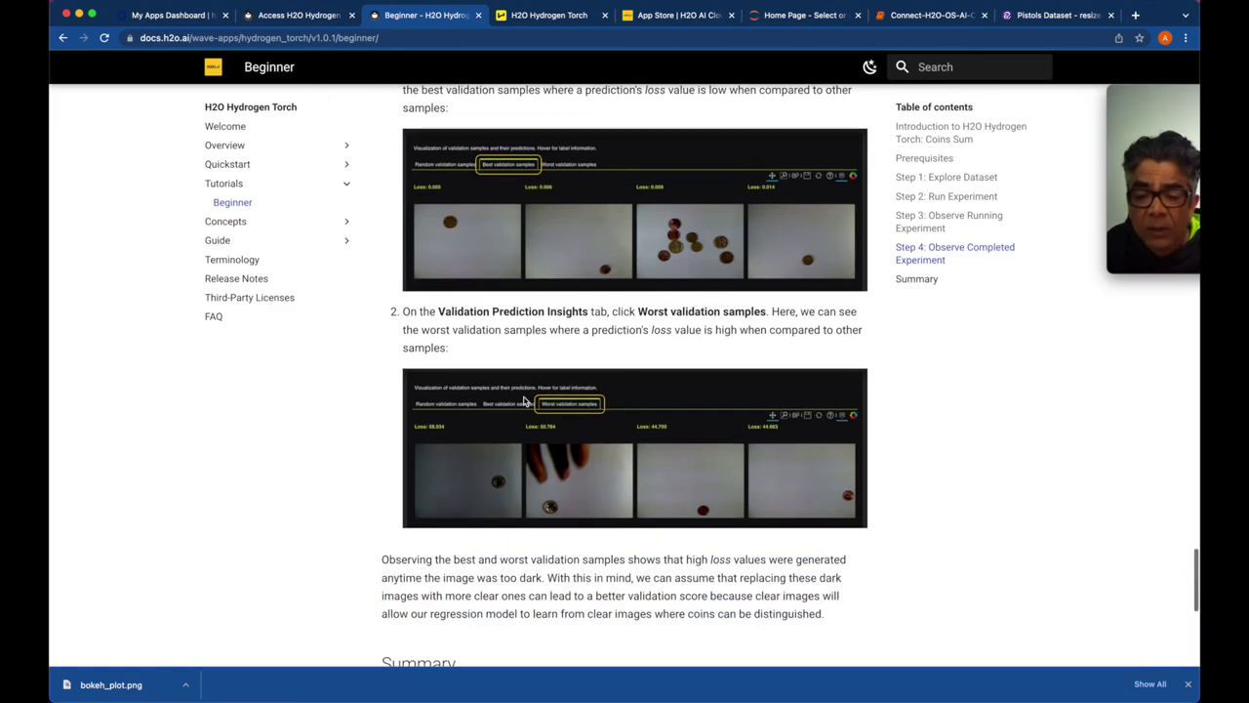
{"action": "scroll", "coordinate": [524, 400], "scroll_direction": "down", "scroll_amount": 5}
{"action": "scroll", "coordinate": [533, 349], "scroll_direction": "up", "scroll_amount": 20}
{"action": "scroll", "coordinate": [534, 345], "scroll_direction": "up", "scroll_amount": 15}
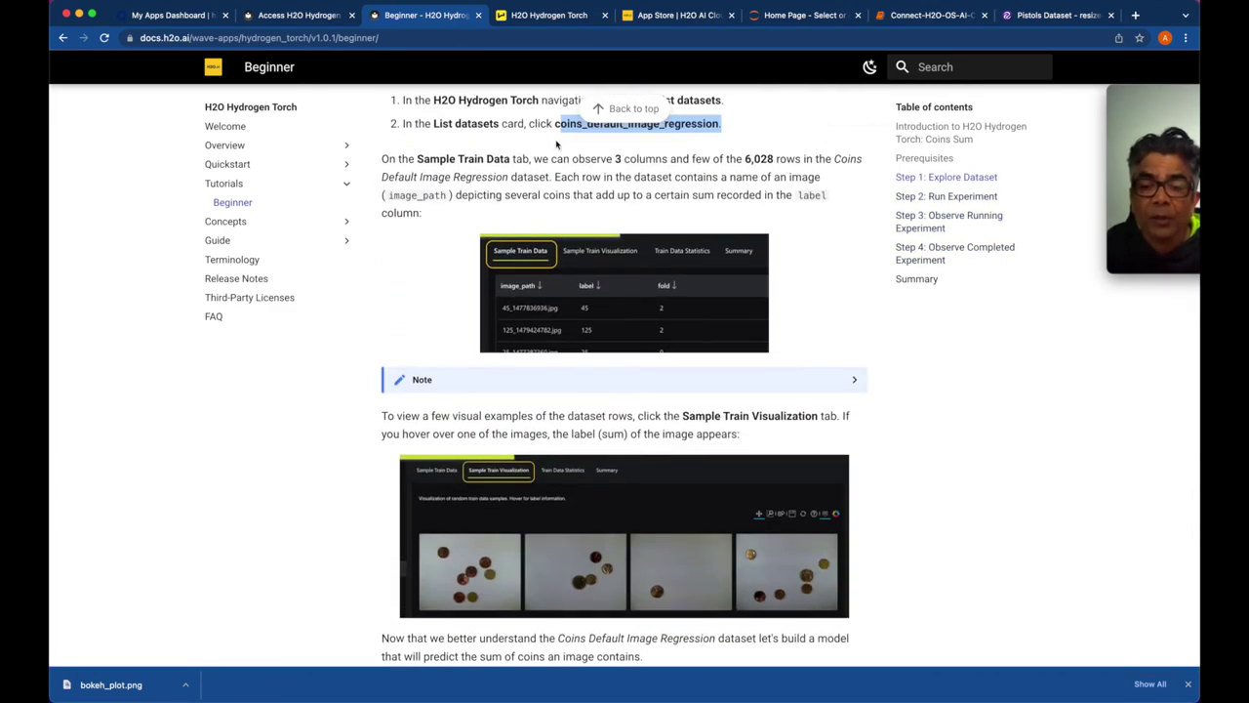
{"action": "scroll", "coordinate": [528, 210], "scroll_direction": "up", "scroll_amount": 6}
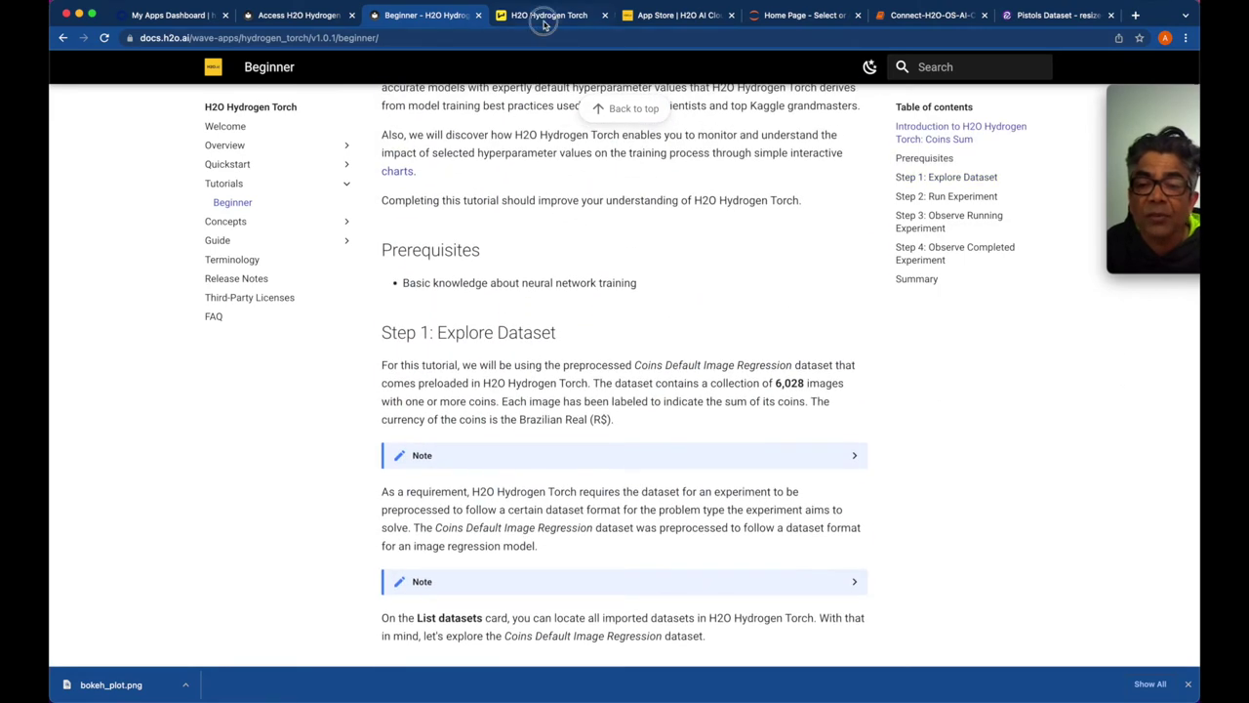
Return to H2O Hydrogen Torch and view the finished industrious-dogfish experiment's charts and the data prediction form
{"action": "left_click", "coordinate": [542, 22]}
{"action": "left_click", "coordinate": [349, 240]}
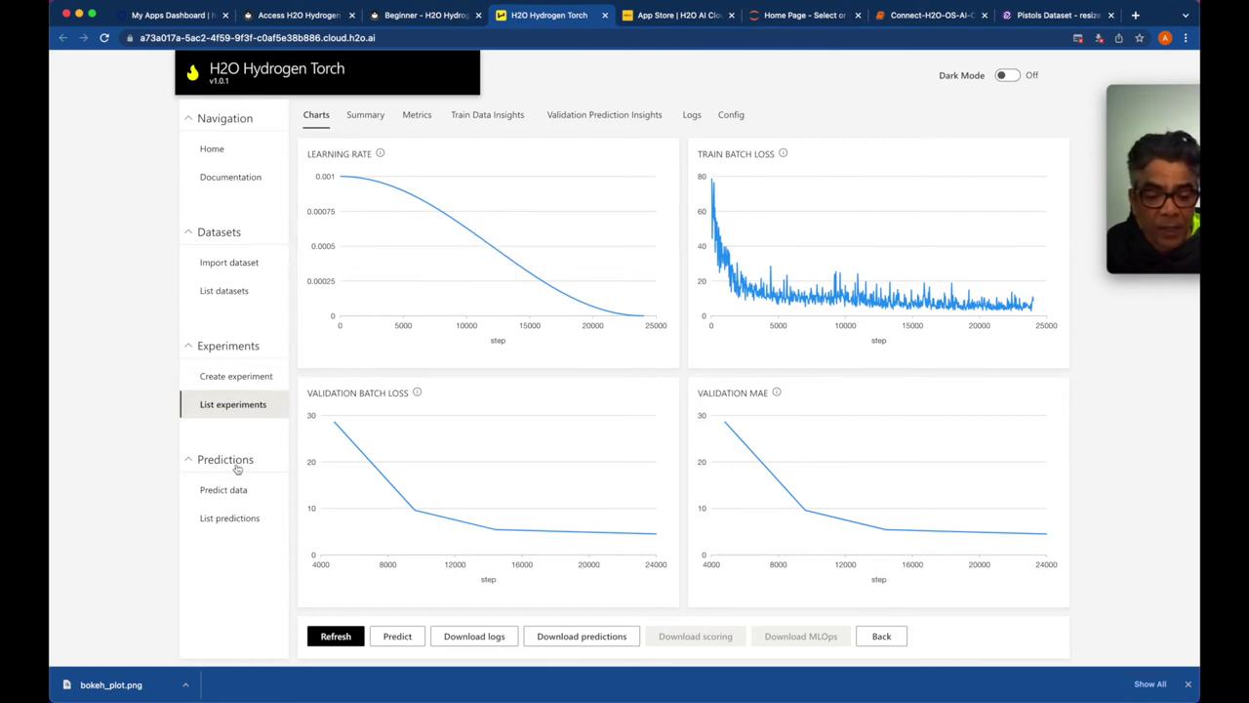
{"action": "left_click", "coordinate": [225, 493]}
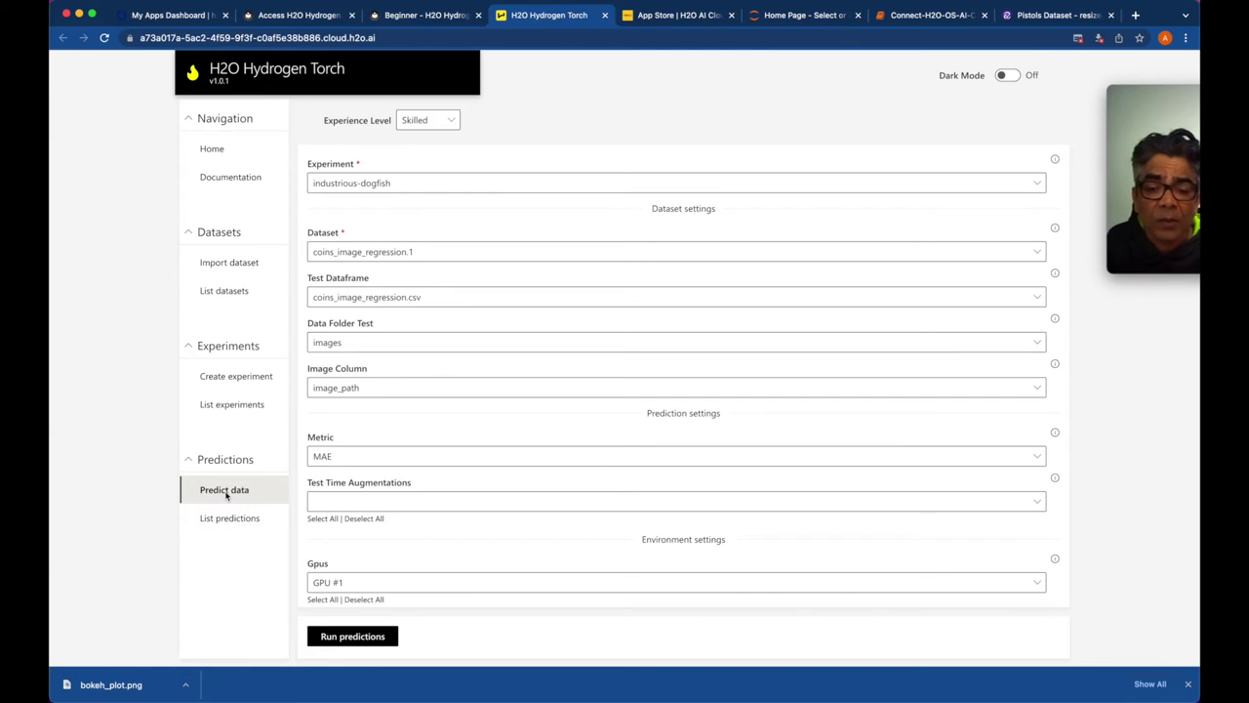
Open the configuration of the finished industrious-dogfish experiment and highlight its experiment name
{"action": "left_click", "coordinate": [234, 406]}
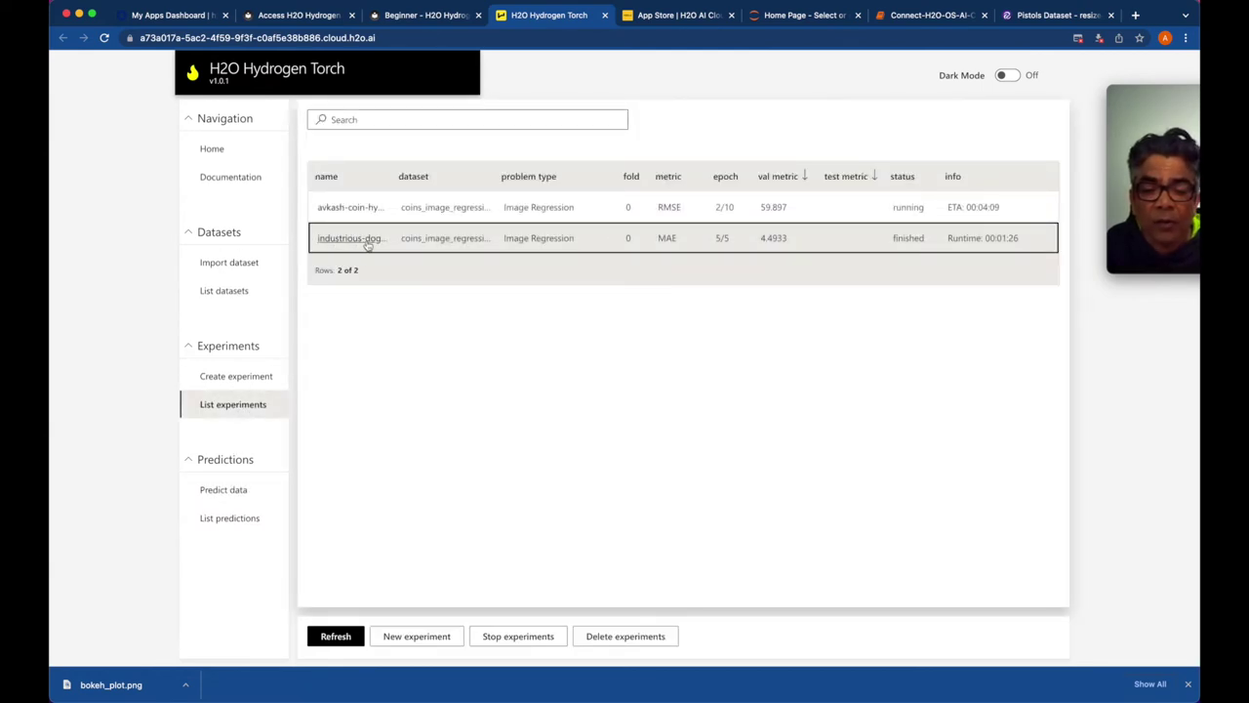
{"action": "left_click", "coordinate": [368, 243]}
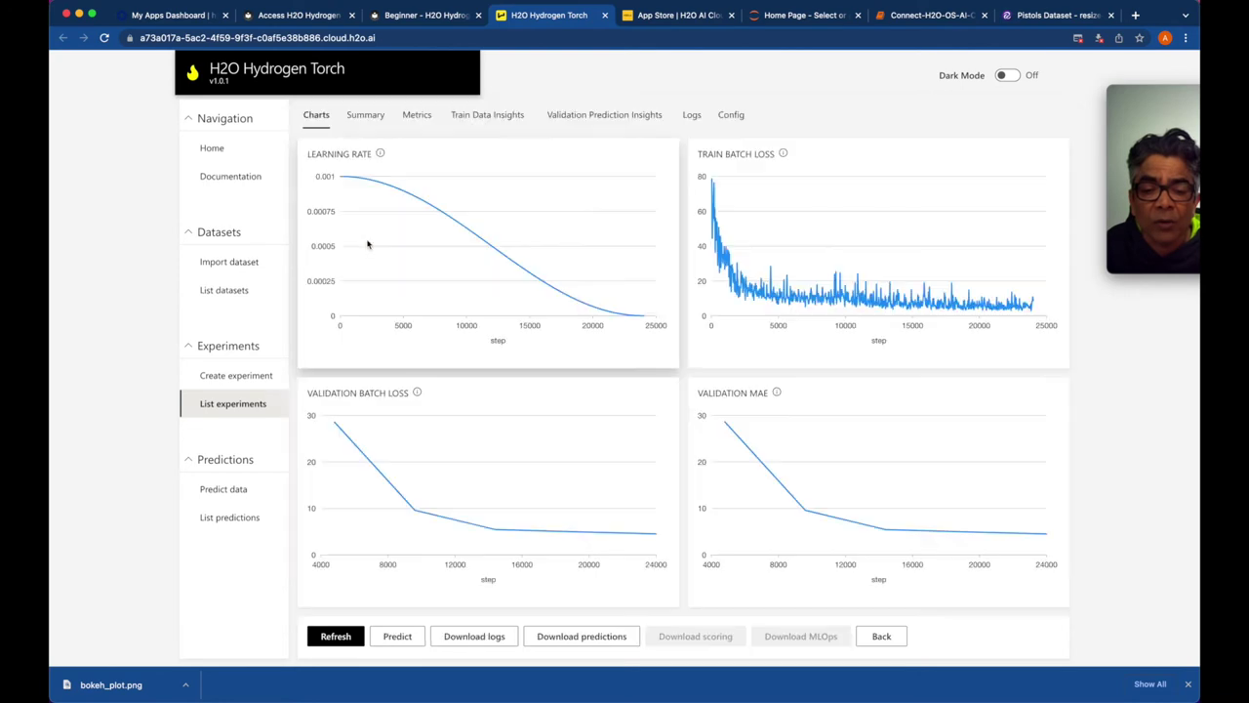
{"action": "left_click", "coordinate": [736, 115]}
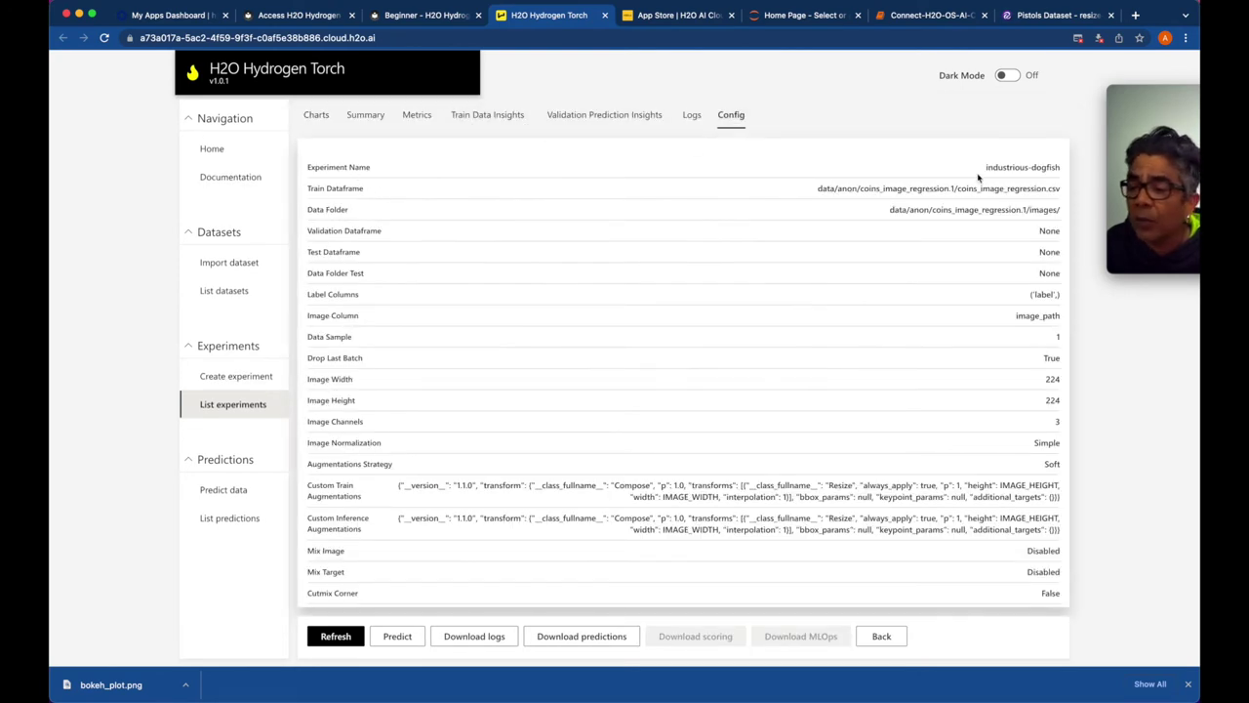
{"action": "left_click_drag", "start_coordinate": [987, 165], "coordinate": [1063, 169]}
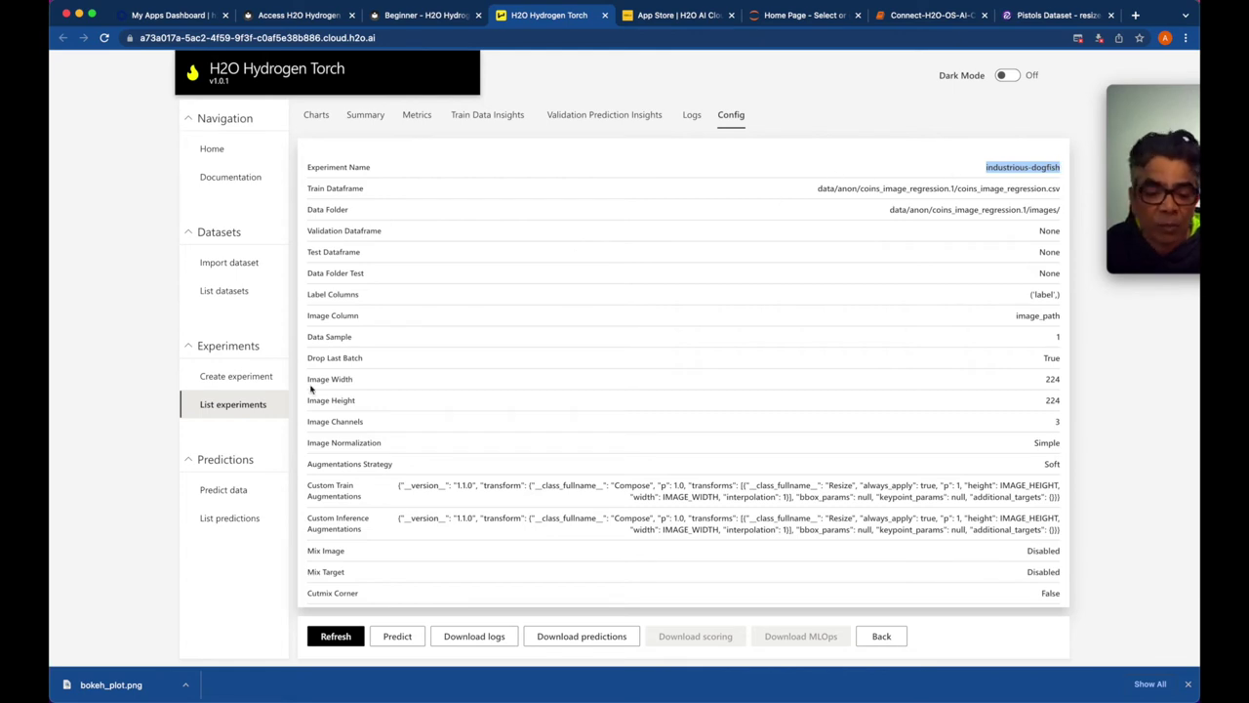
Open the data prediction form, dismiss the browser's downloads bar and choose the Skilled experience level
{"action": "left_click", "coordinate": [224, 490]}
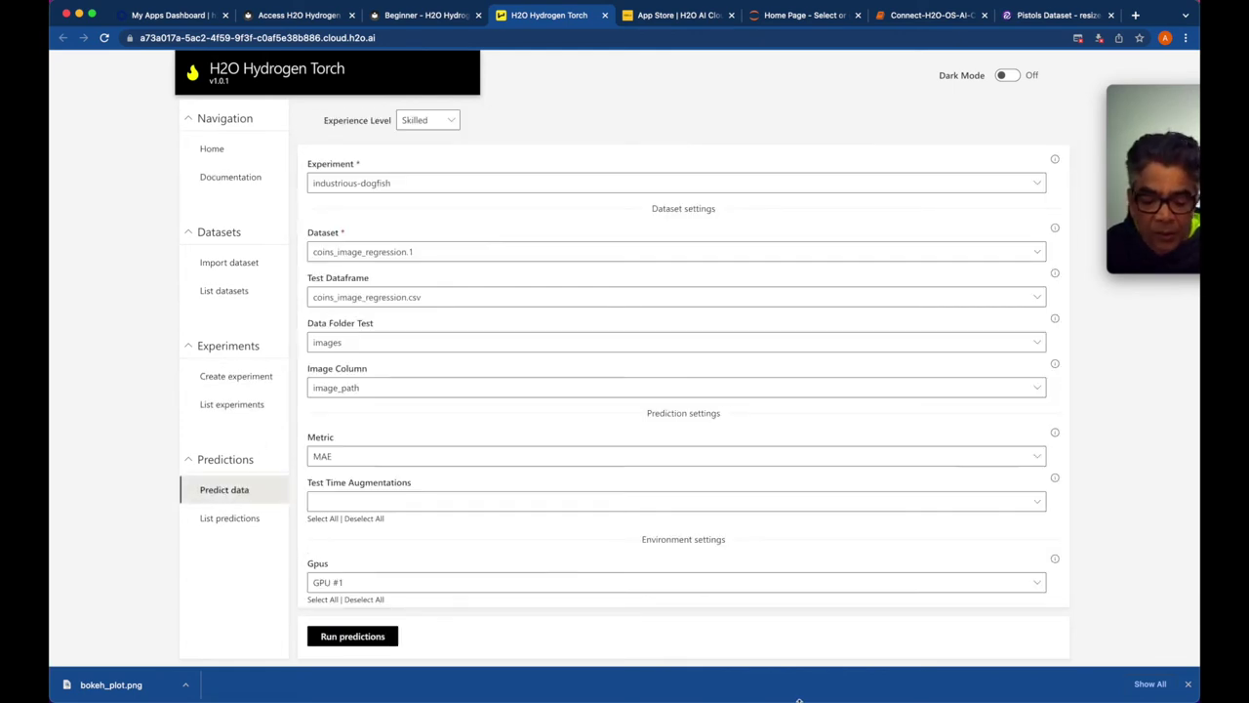
{"action": "left_click", "coordinate": [1187, 684]}
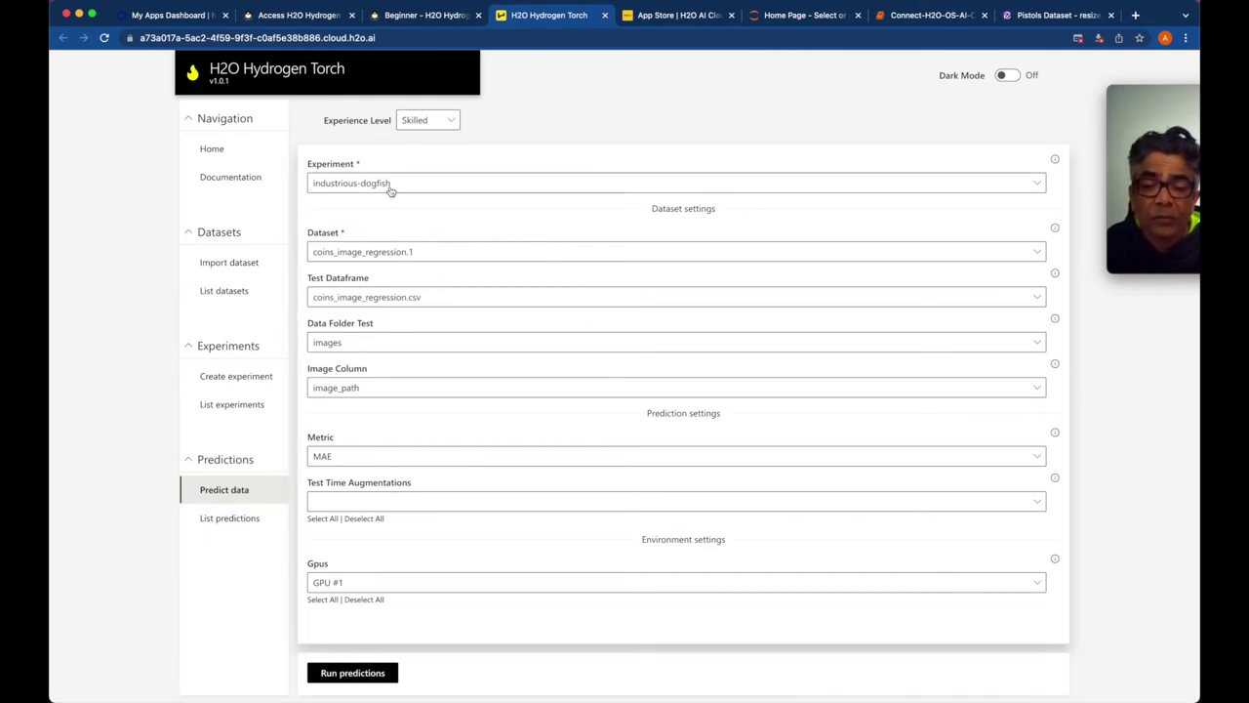
{"action": "left_click", "coordinate": [429, 122]}
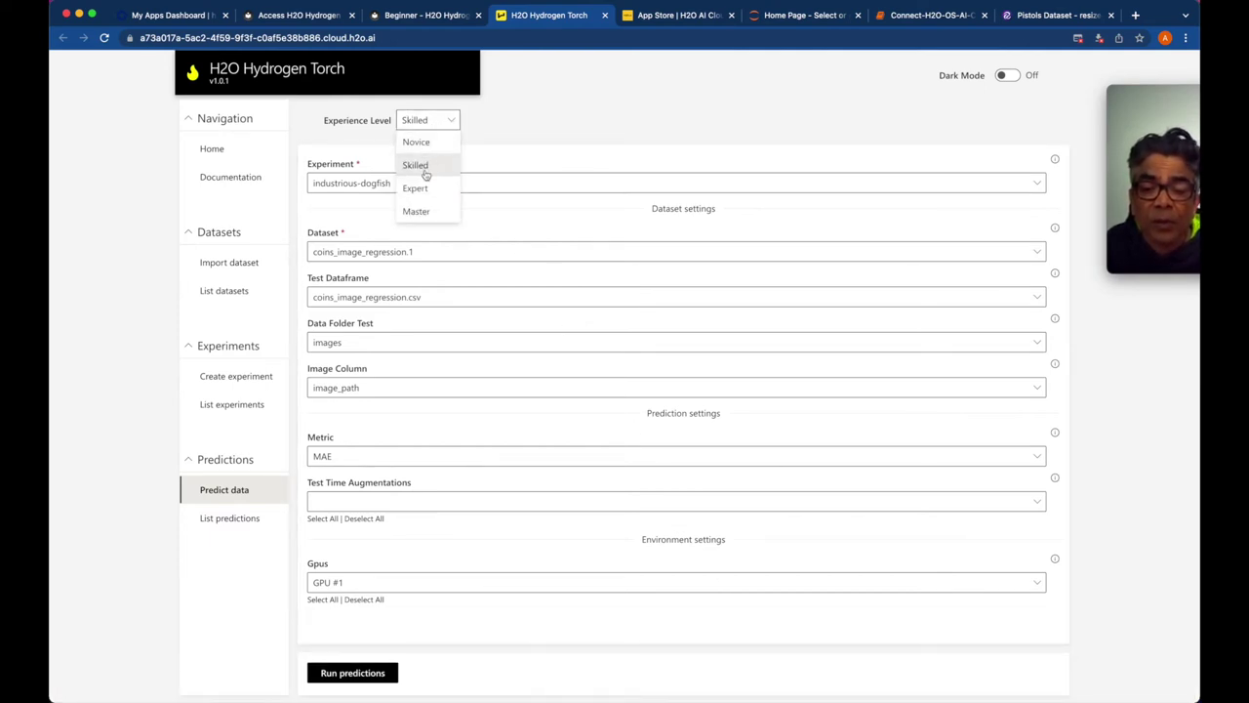
{"action": "left_click", "coordinate": [434, 168]}
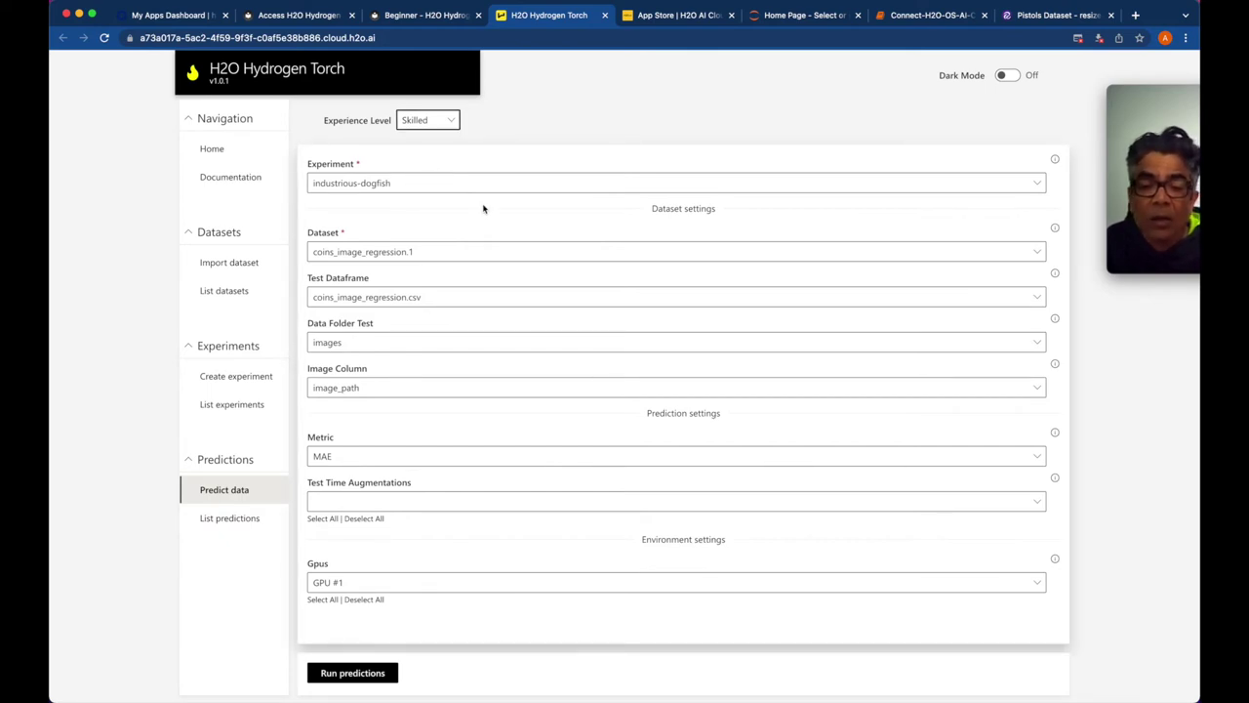
Run predictions with the industrious-dogfish experiment and image_path as the image column, and refresh the predictions list
{"action": "left_click", "coordinate": [393, 187]}
{"action": "left_click", "coordinate": [379, 206]}
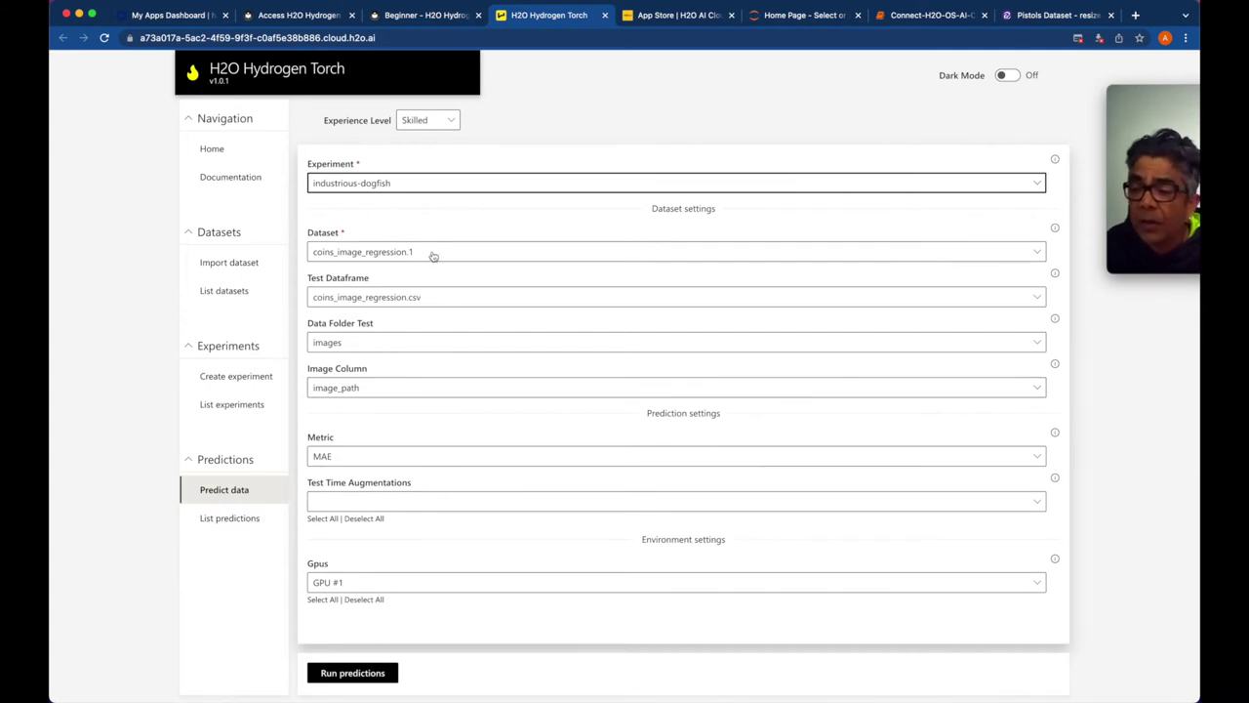
{"action": "left_click", "coordinate": [366, 391]}
{"action": "left_click", "coordinate": [361, 409]}
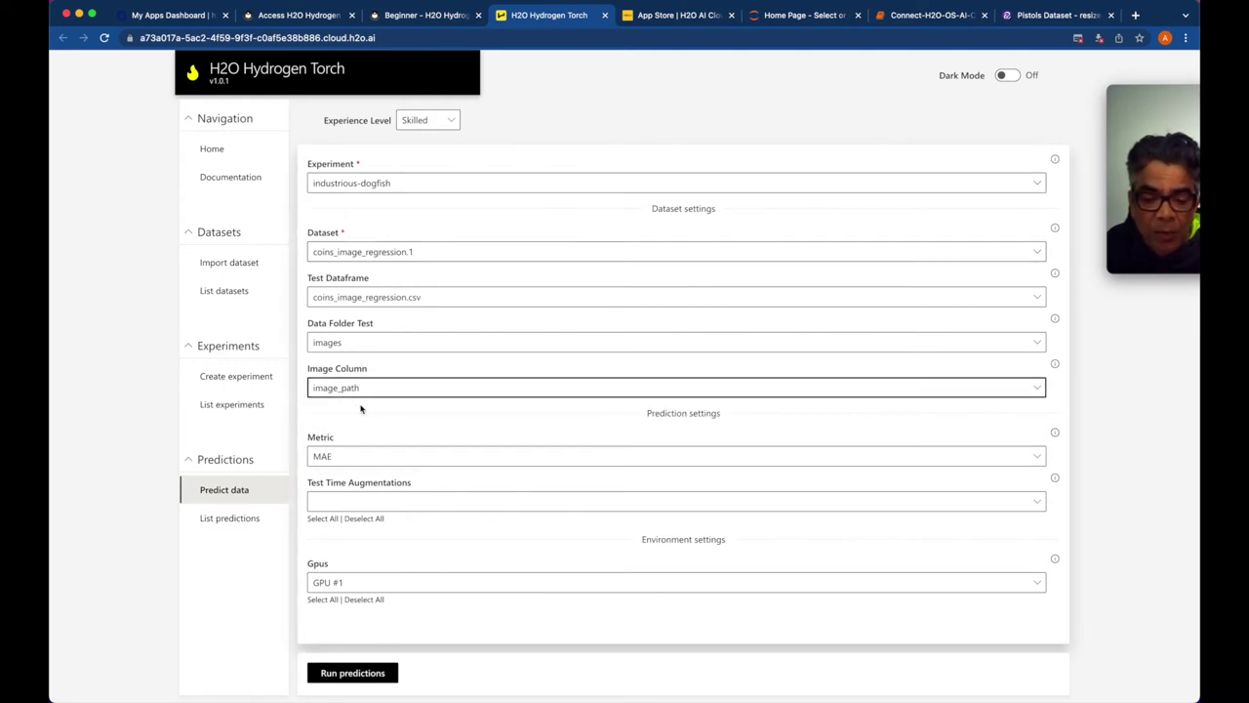
{"action": "left_click", "coordinate": [355, 673]}
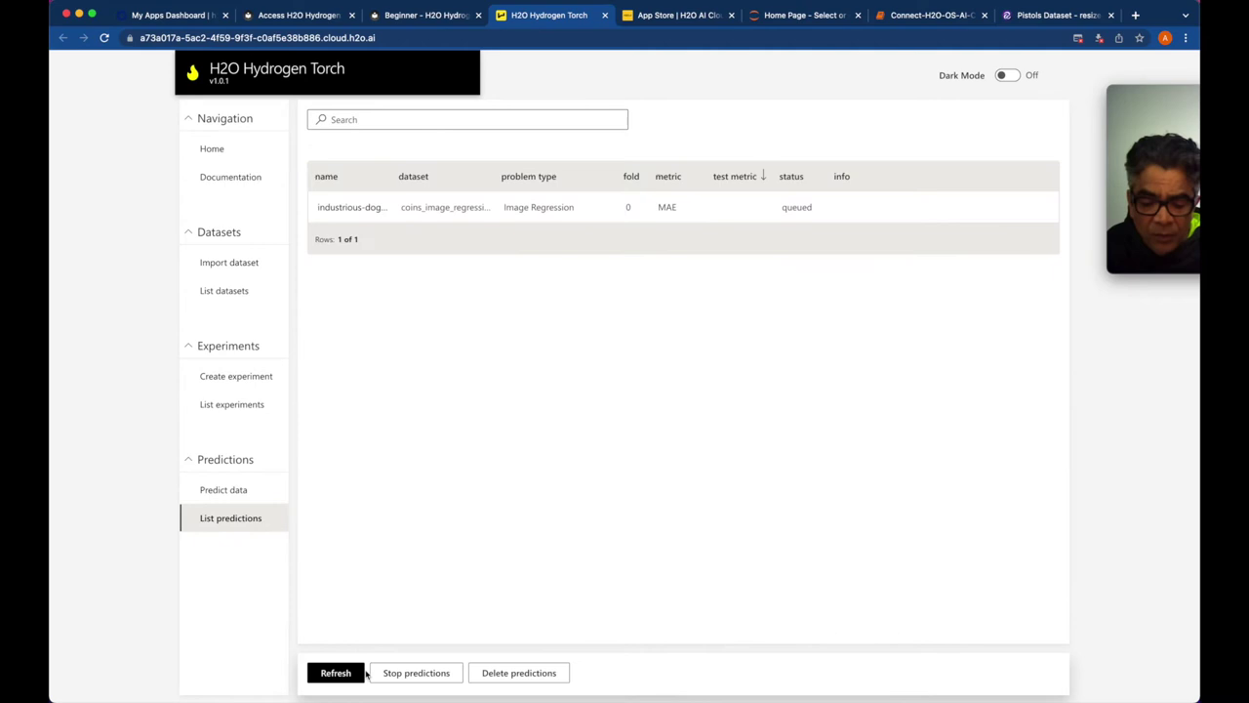
{"action": "left_click", "coordinate": [335, 672]}
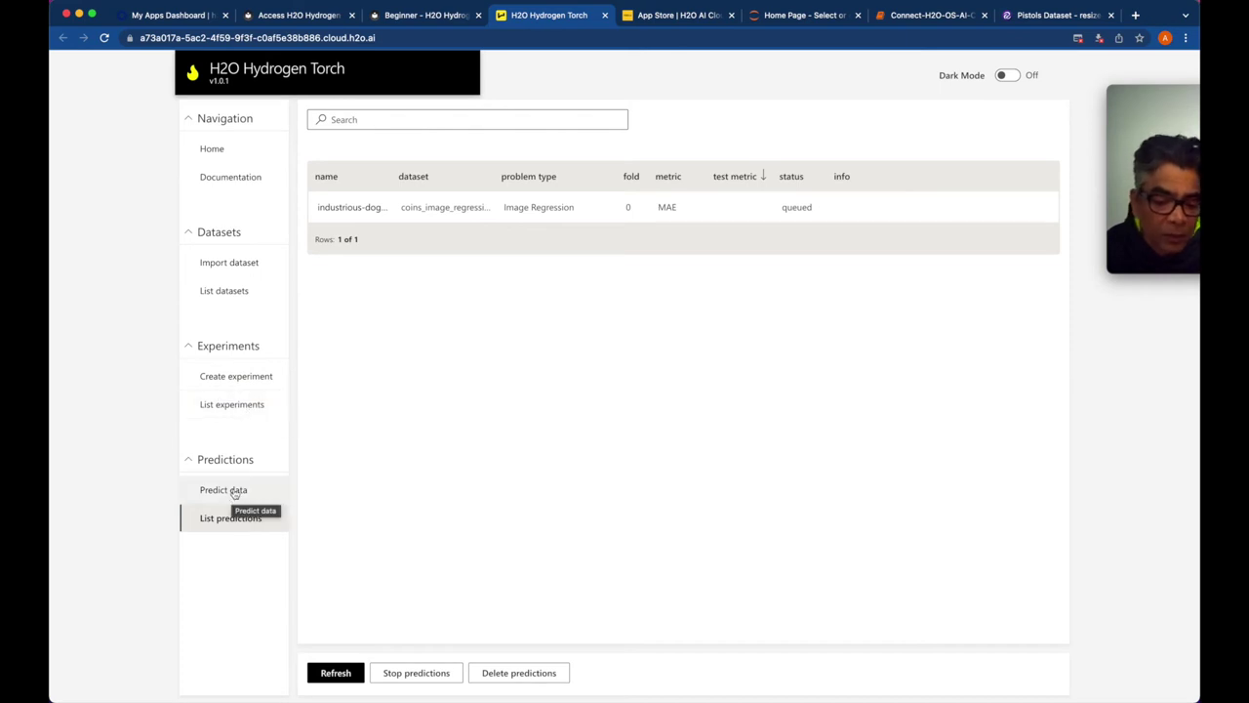
Open the documentation's Deployment Options guide under Predictions and read the UI prediction and Python Environment sections
{"action": "left_click", "coordinate": [304, 13]}
{"action": "left_click", "coordinate": [239, 376]}
{"action": "left_click", "coordinate": [262, 396]}
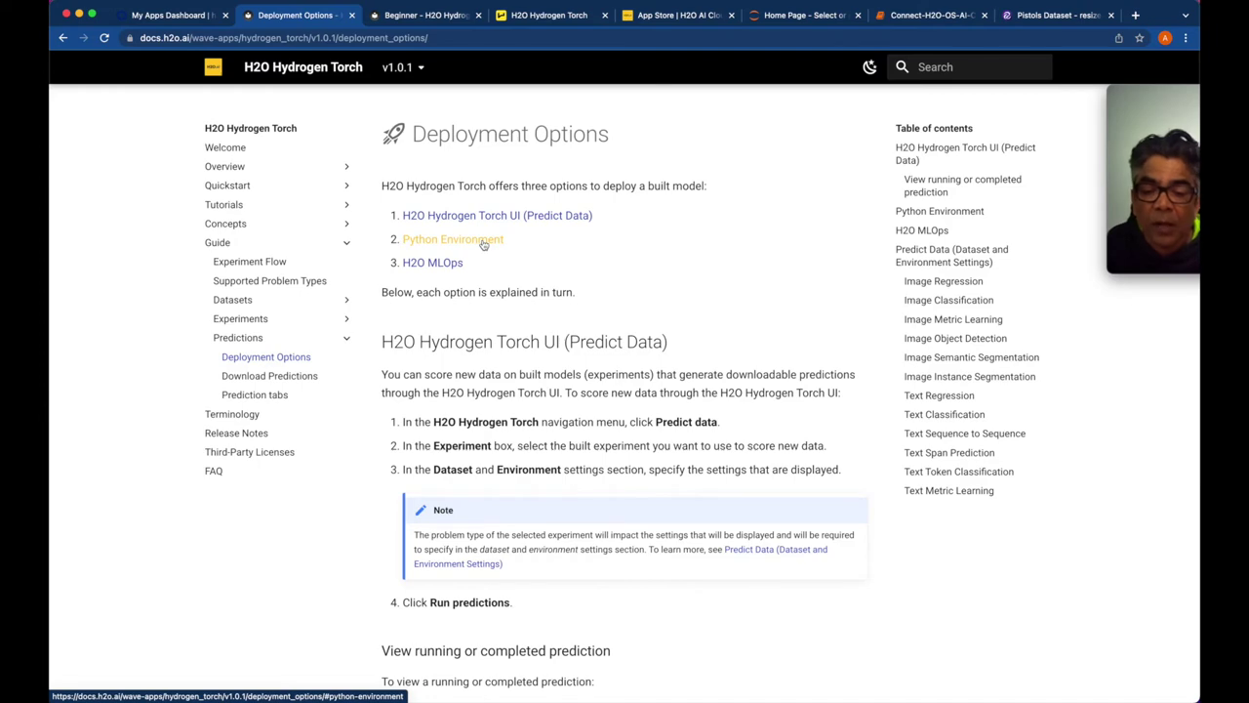
{"action": "scroll", "coordinate": [516, 343], "scroll_direction": "down", "scroll_amount": 5}
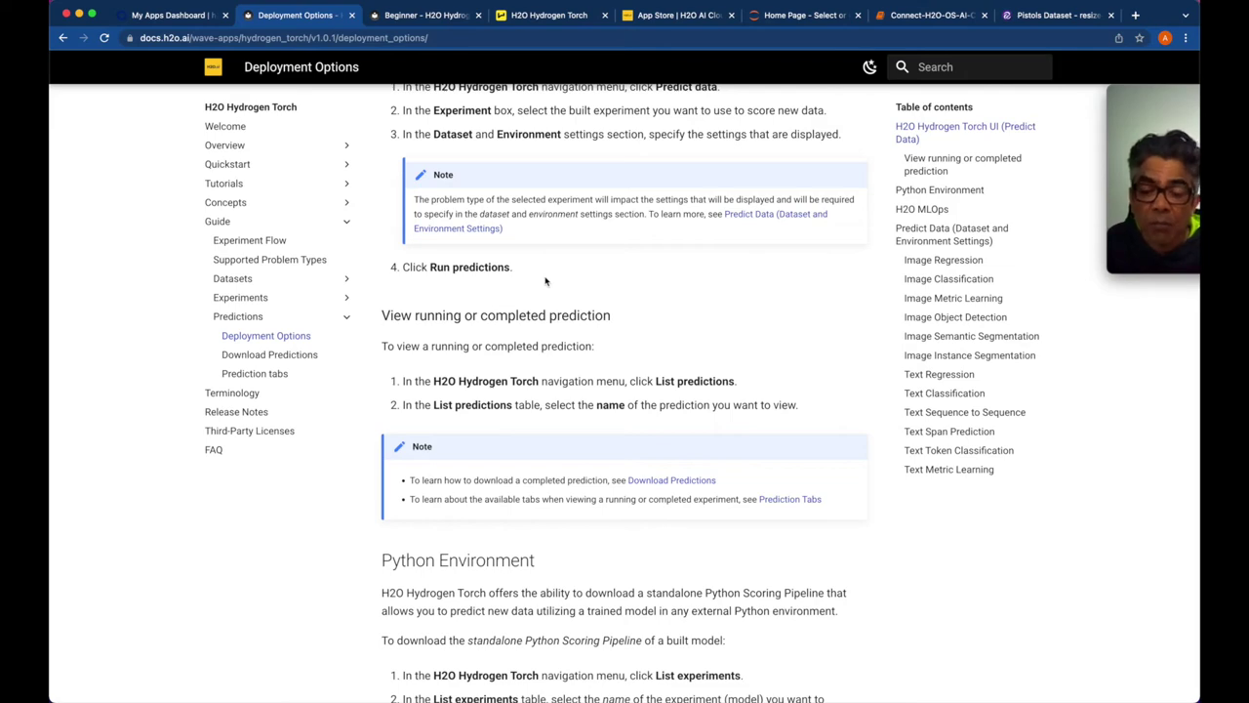
{"action": "scroll", "coordinate": [545, 281], "scroll_direction": "down", "scroll_amount": 4}
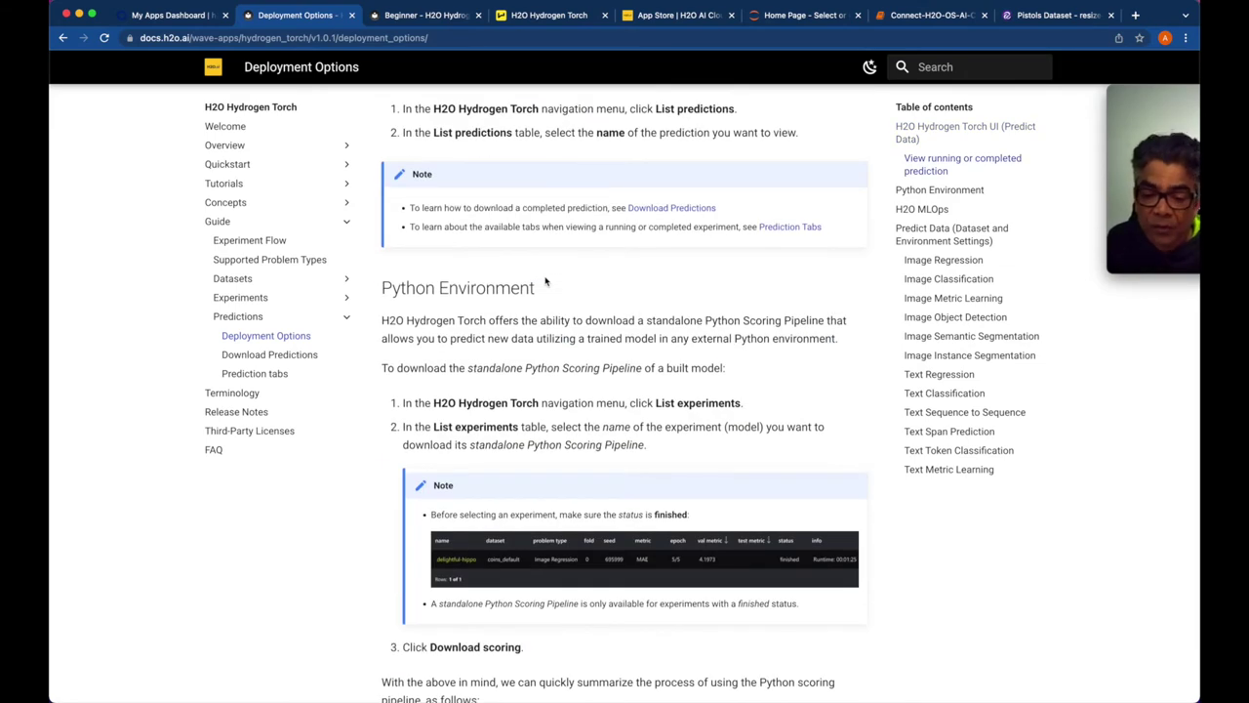
{"action": "scroll", "coordinate": [546, 281], "scroll_direction": "down", "scroll_amount": 2}
{"action": "scroll", "coordinate": [545, 279], "scroll_direction": "up", "scroll_amount": 2}
{"action": "scroll", "coordinate": [532, 288], "scroll_direction": "down", "scroll_amount": 5}
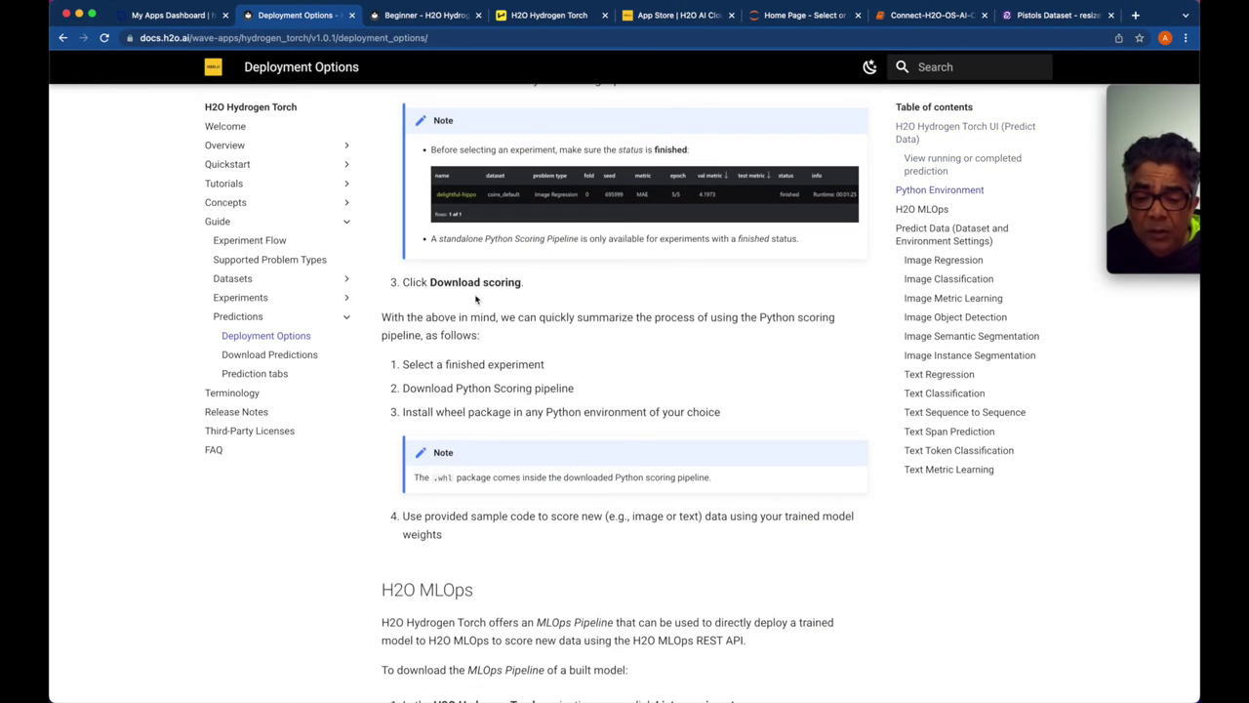
Reread the Python Environment section of the Deployment Options guide, covering how to download the standalone scoring pipeline
{"action": "scroll", "coordinate": [482, 315], "scroll_direction": "up", "scroll_amount": 2}
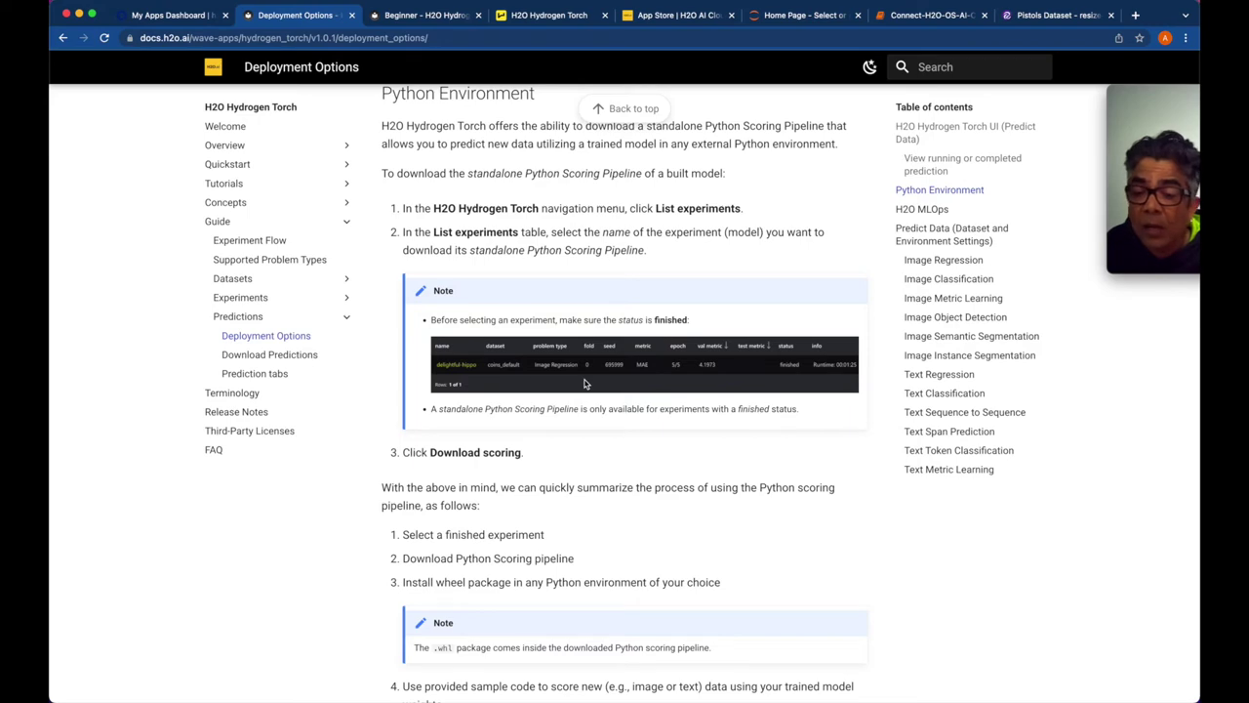
{"action": "scroll", "coordinate": [585, 384], "scroll_direction": "up", "scroll_amount": 1}
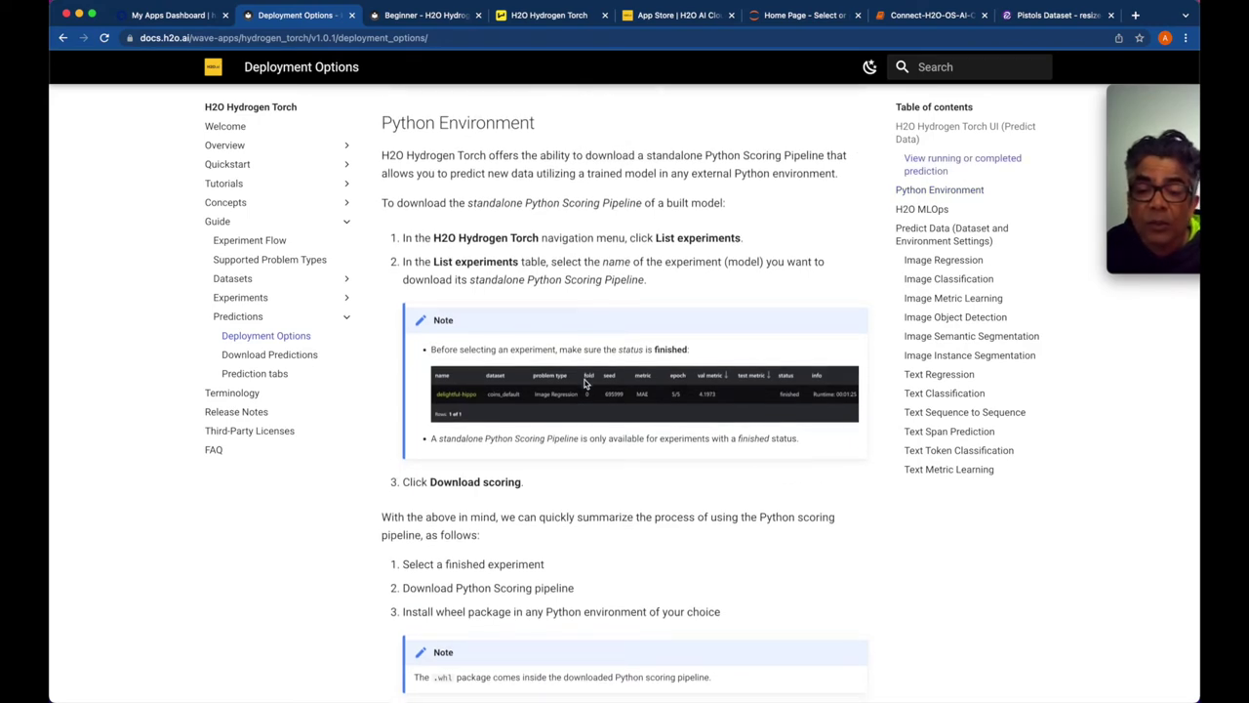
{"action": "scroll", "coordinate": [585, 383], "scroll_direction": "down", "scroll_amount": 6}
{"action": "scroll", "coordinate": [585, 384], "scroll_direction": "down", "scroll_amount": 3}
Switch back to H2O Hydrogen Torch and refresh the predictions list and the experiments list
{"action": "left_click", "coordinate": [550, 15]}
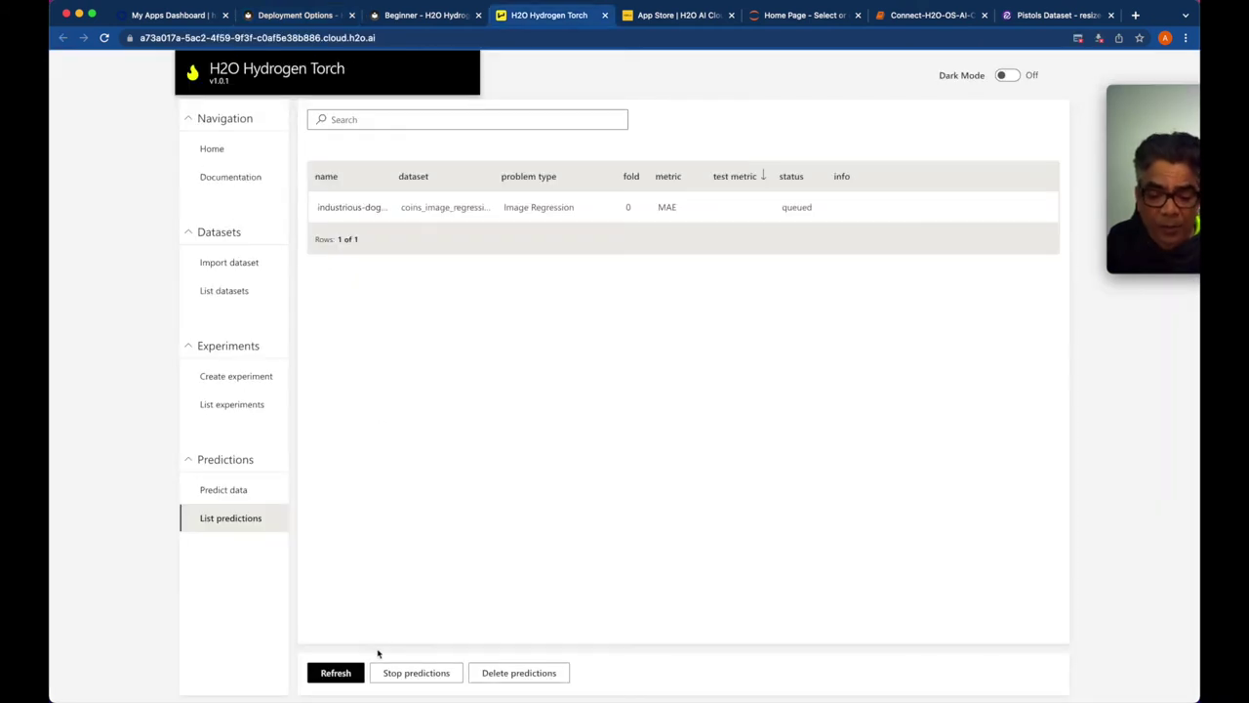
{"action": "left_click", "coordinate": [337, 673]}
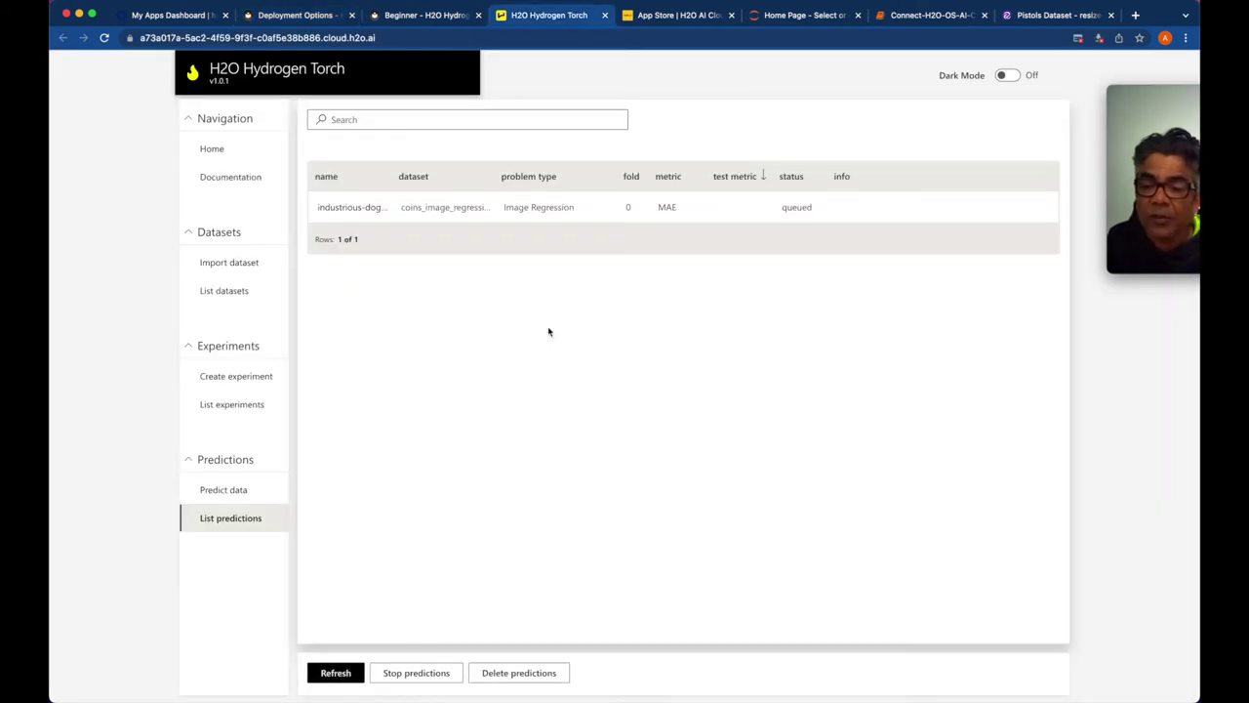
{"action": "left_click", "coordinate": [231, 405]}
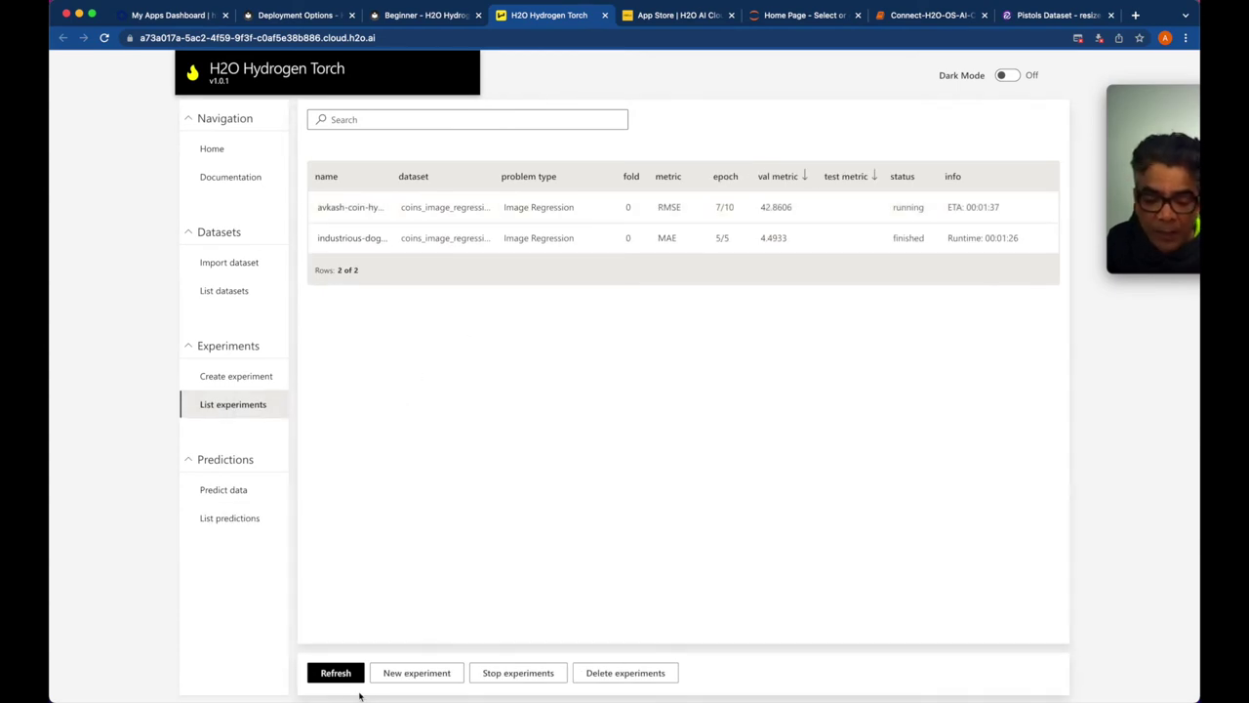
{"action": "left_click", "coordinate": [338, 670]}
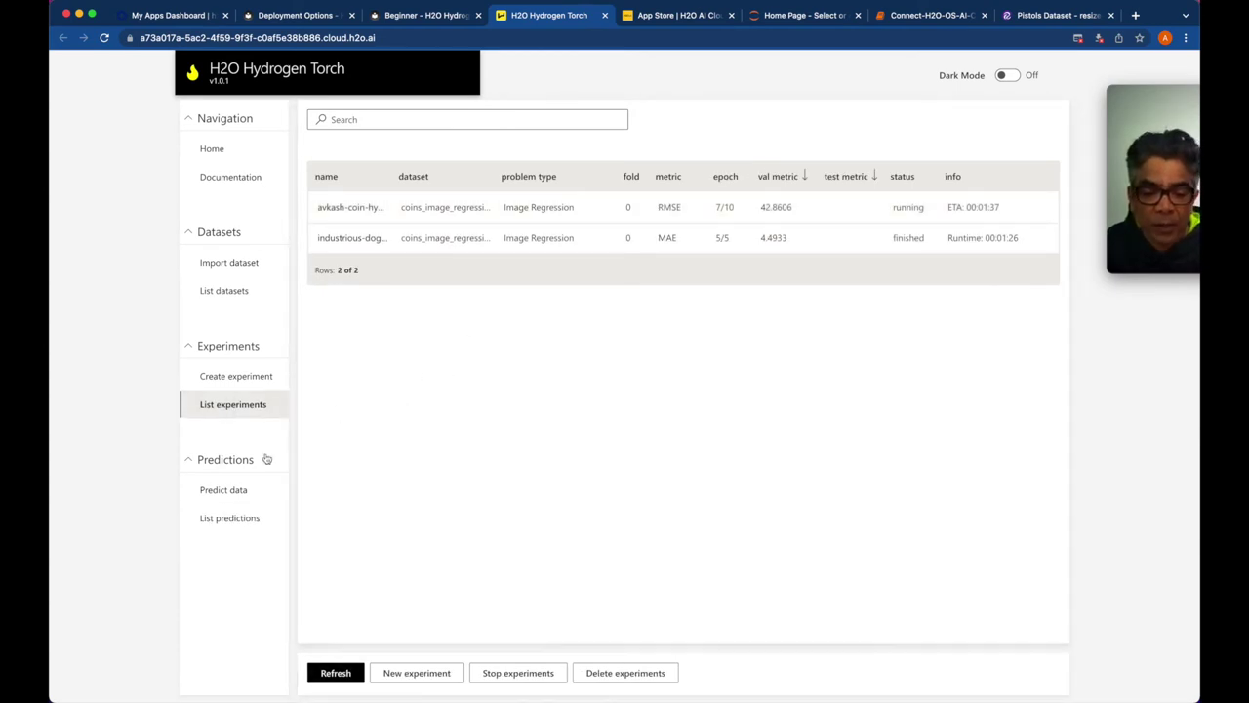
Check the predictions and experiments lists for updated progress and open the summary of the industrious-dogfish prediction
{"action": "left_click", "coordinate": [234, 491]}
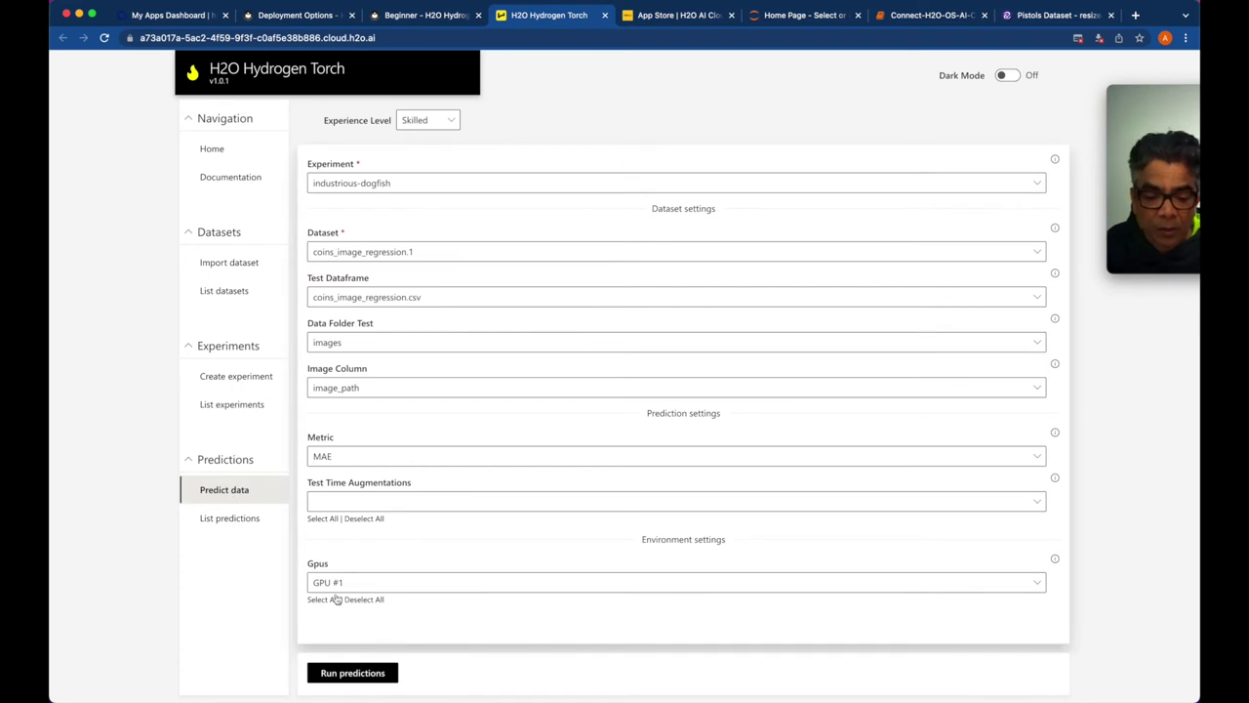
{"action": "left_click", "coordinate": [258, 530]}
{"action": "left_click", "coordinate": [332, 672]}
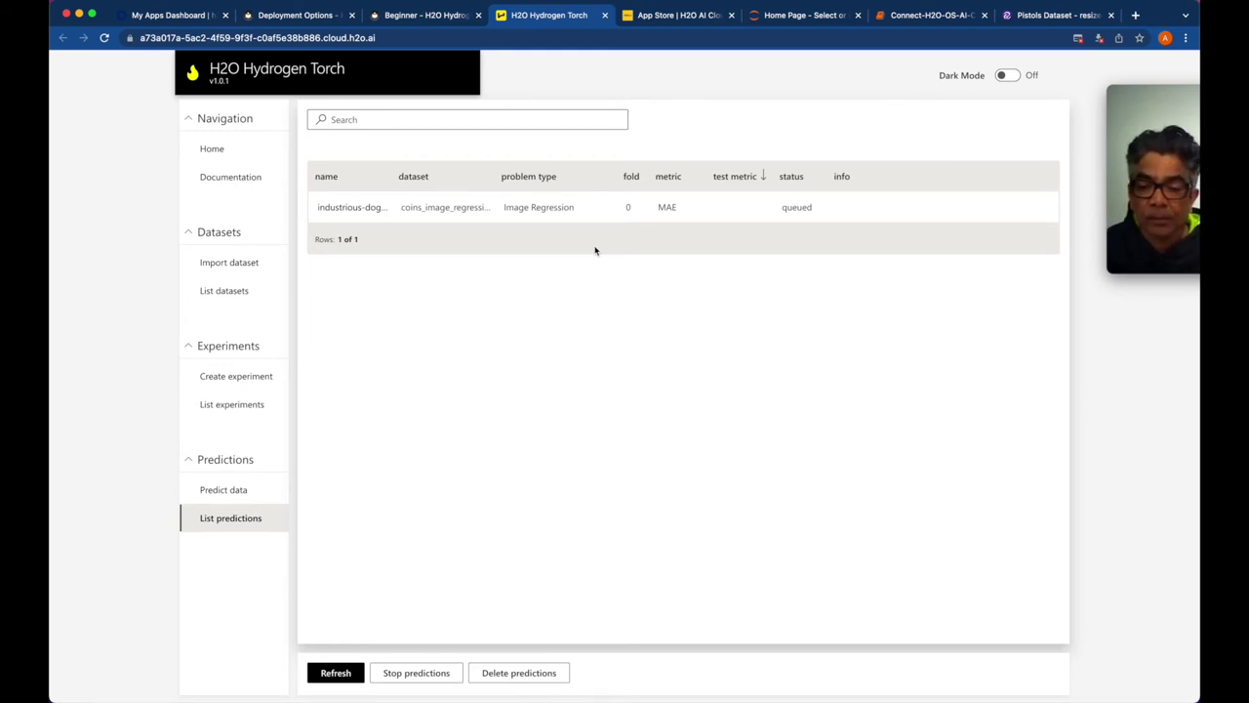
{"action": "left_click", "coordinate": [262, 405]}
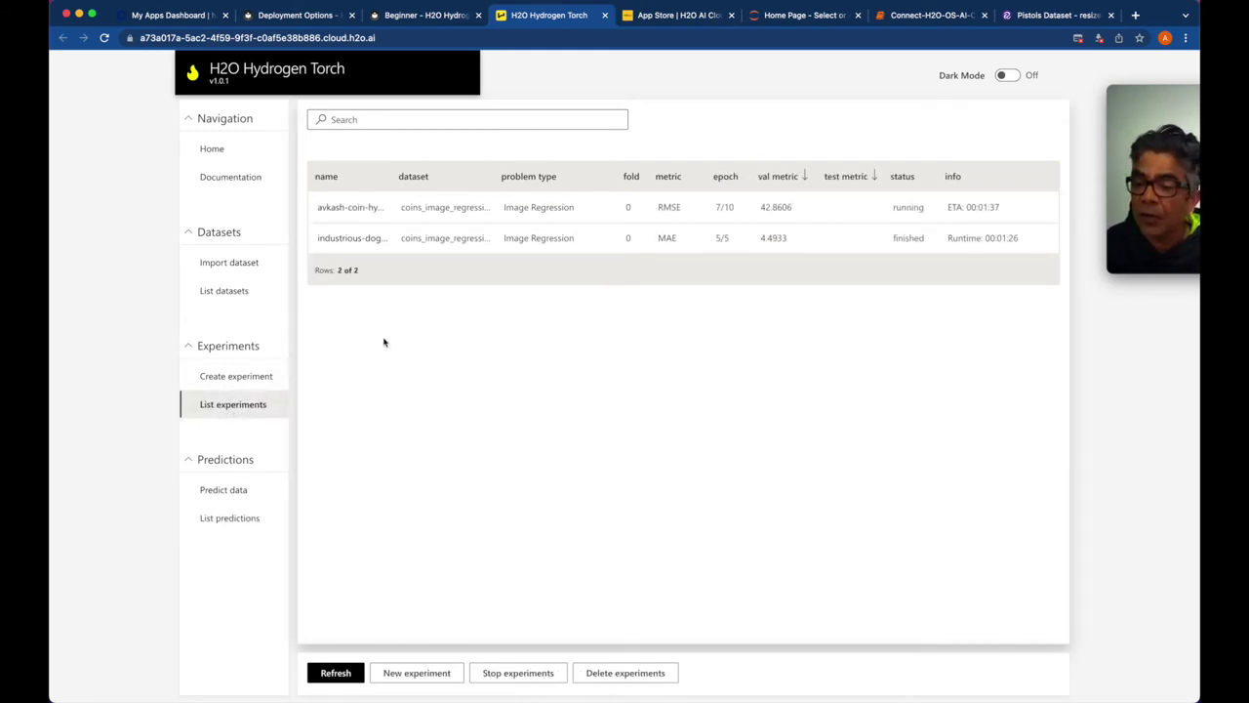
{"action": "left_click", "coordinate": [334, 672]}
{"action": "left_click", "coordinate": [343, 673]}
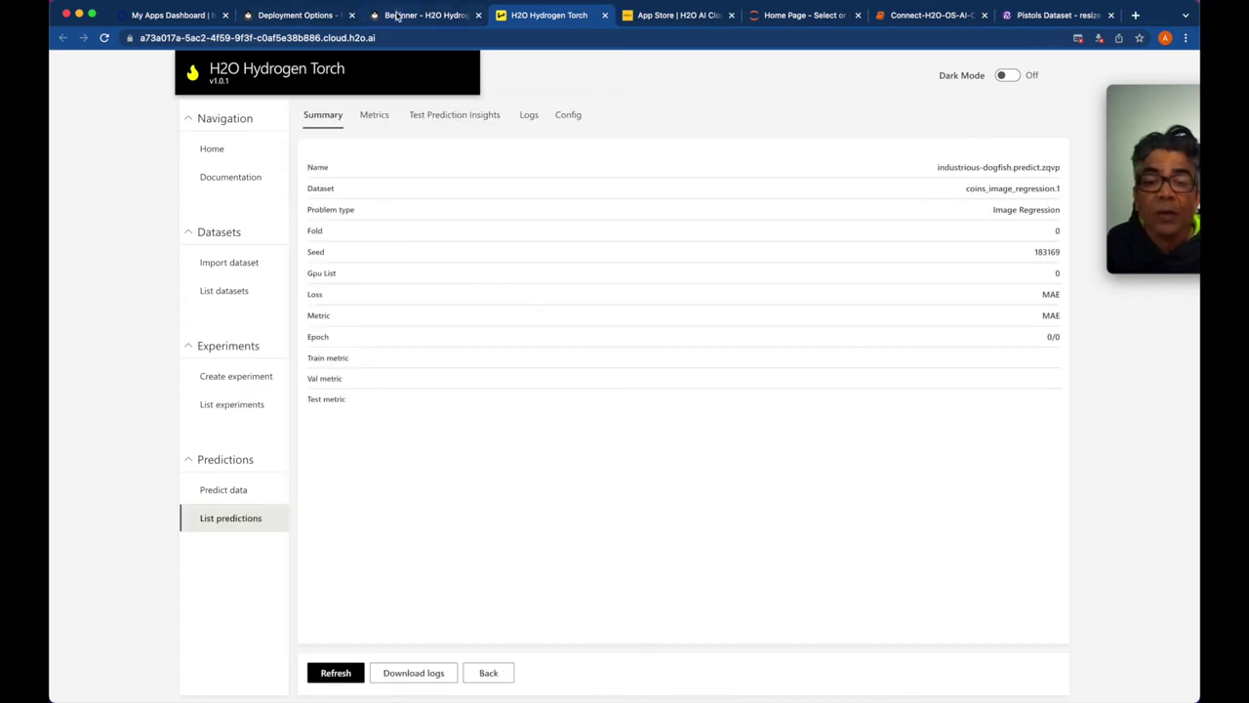
Return to the Deployment Options documentation and read the Predict Data instructions and how to view a running or completed prediction
{"action": "left_click", "coordinate": [398, 17]}
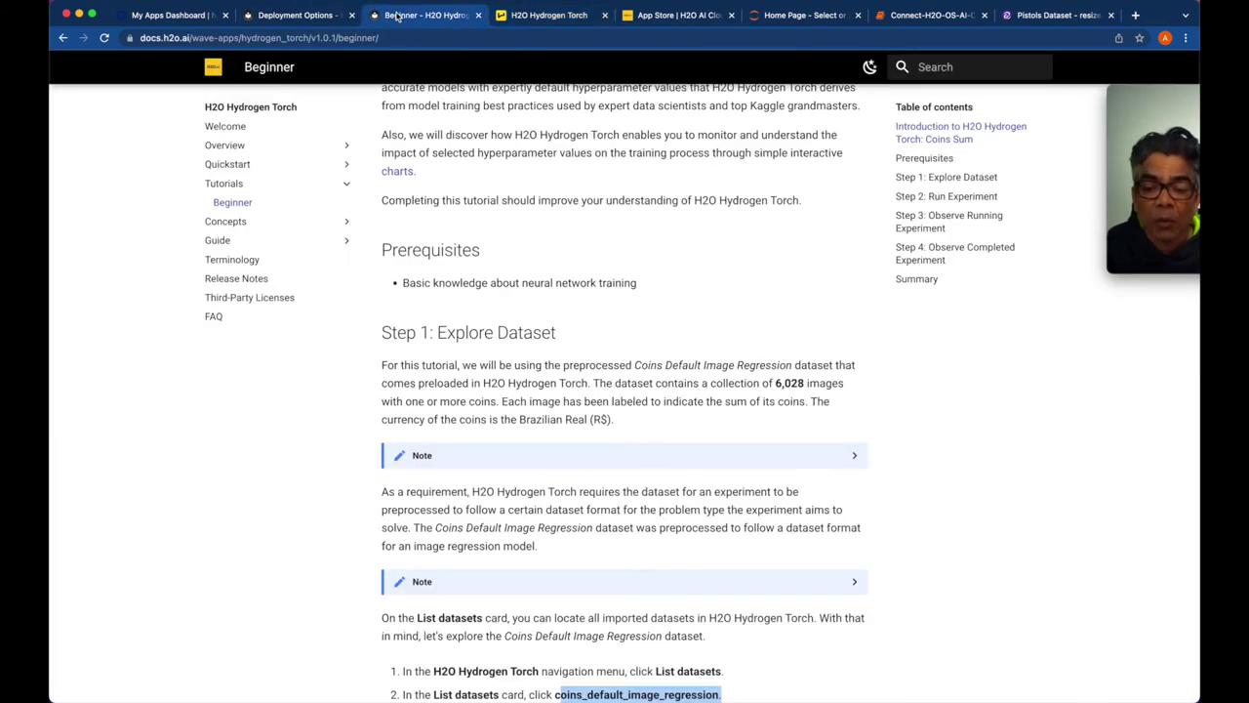
{"action": "left_click", "coordinate": [313, 17]}
{"action": "scroll", "coordinate": [489, 251], "scroll_direction": "up", "scroll_amount": 3}
{"action": "scroll", "coordinate": [489, 251], "scroll_direction": "up", "scroll_amount": 10}
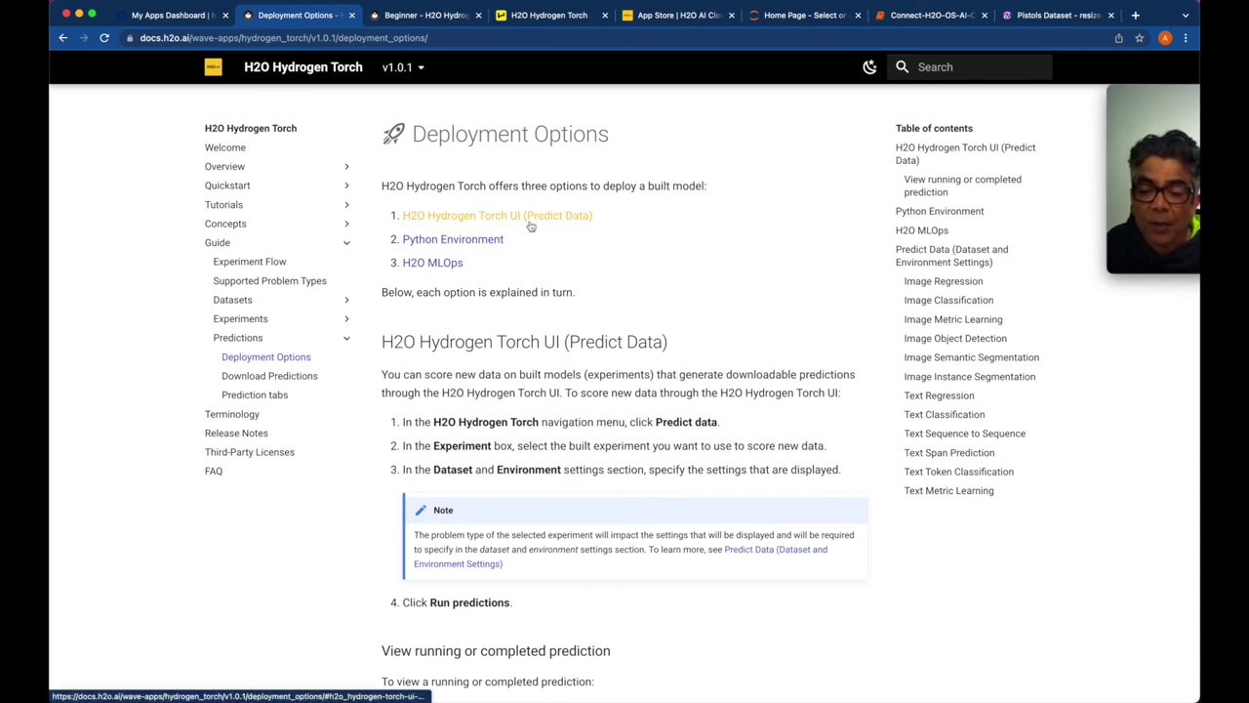
{"action": "scroll", "coordinate": [530, 225], "scroll_direction": "down", "scroll_amount": 2}
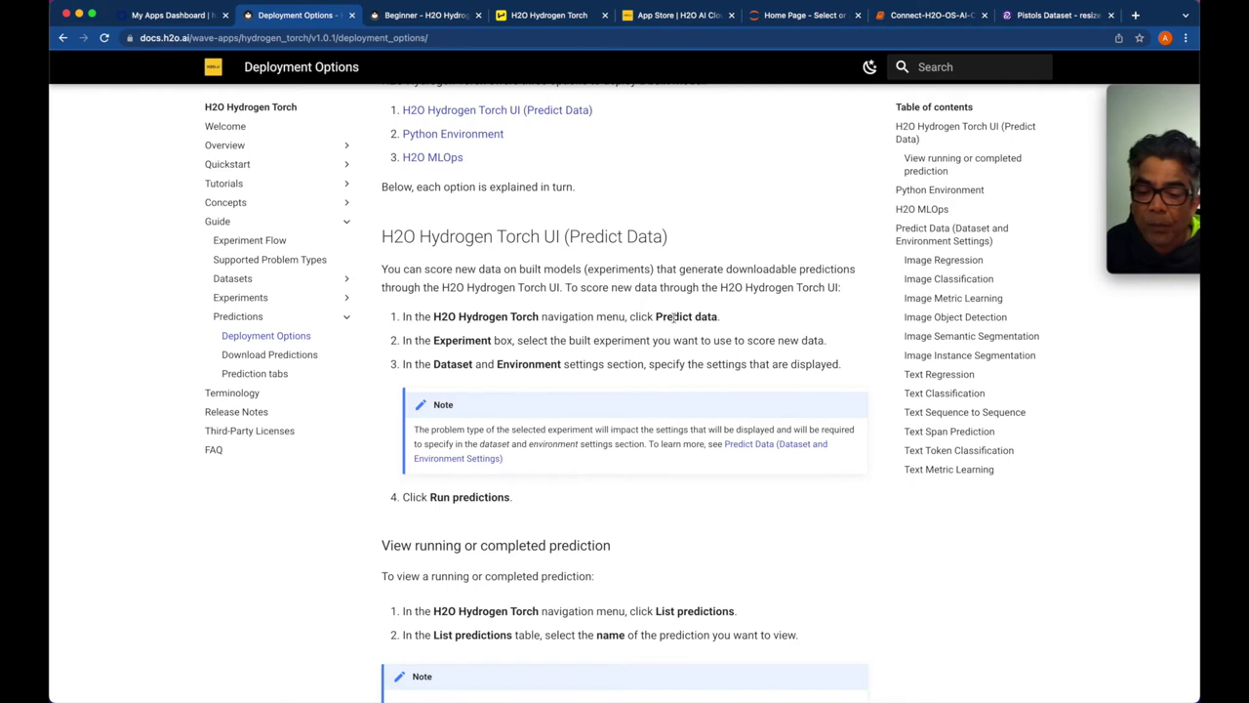
{"action": "scroll", "coordinate": [459, 384], "scroll_direction": "down", "scroll_amount": 1}
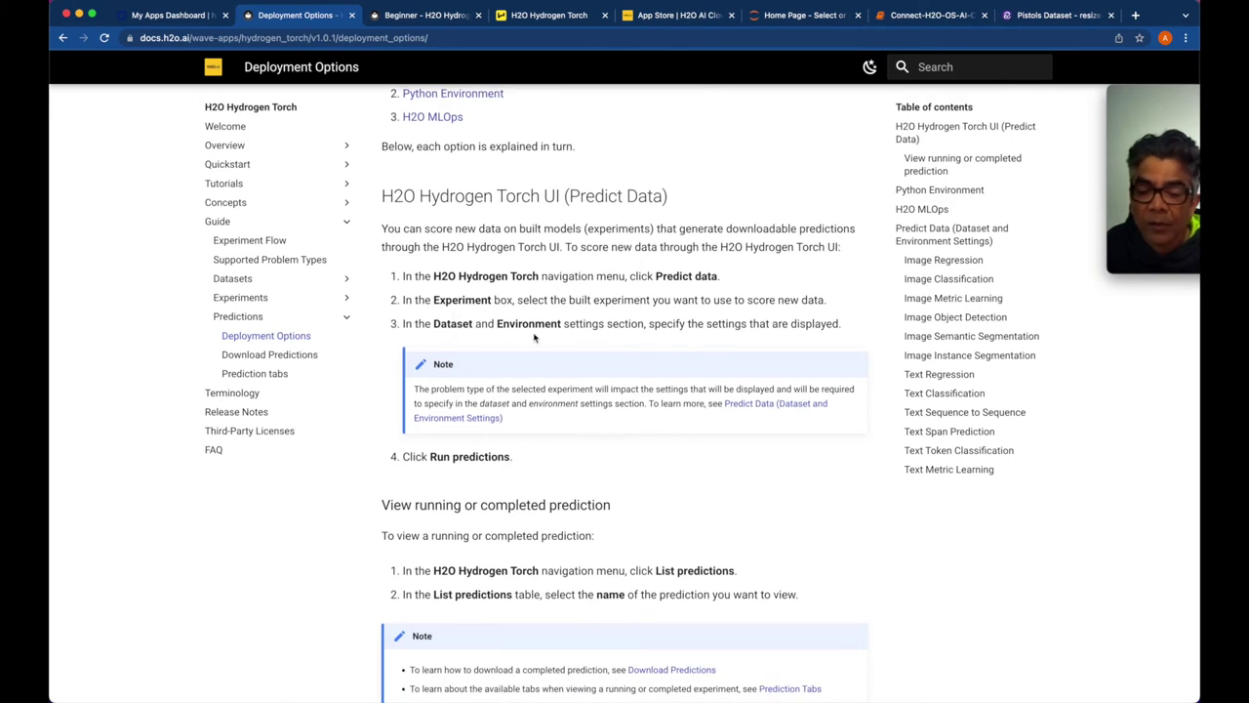
{"action": "scroll", "coordinate": [534, 337], "scroll_direction": "down", "scroll_amount": 1}
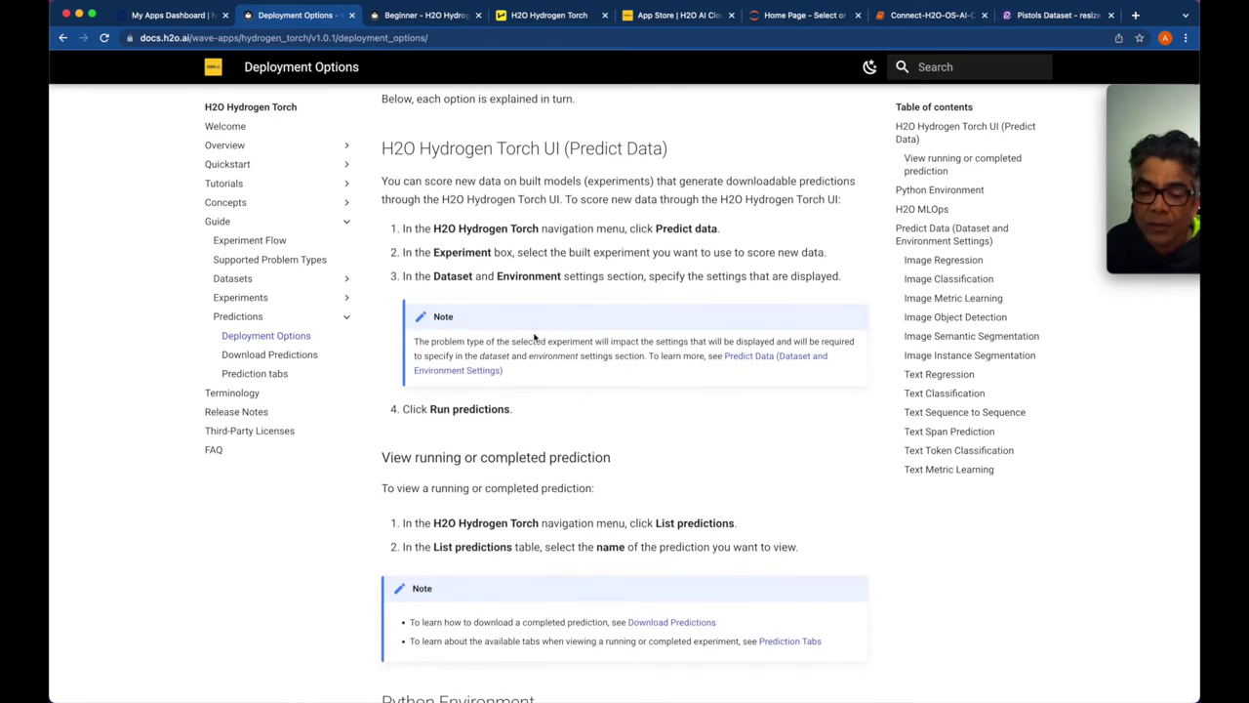
{"action": "scroll", "coordinate": [534, 337], "scroll_direction": "down", "scroll_amount": 1}
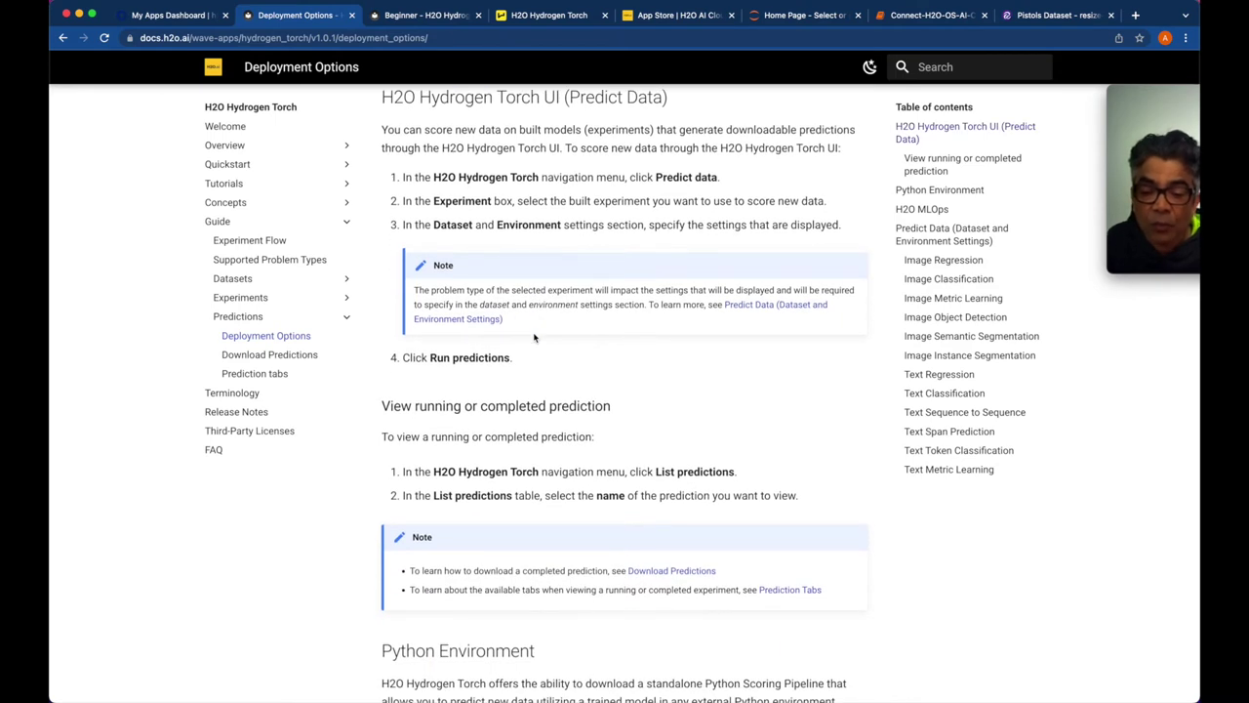
{"action": "scroll", "coordinate": [534, 336], "scroll_direction": "down", "scroll_amount": 2}
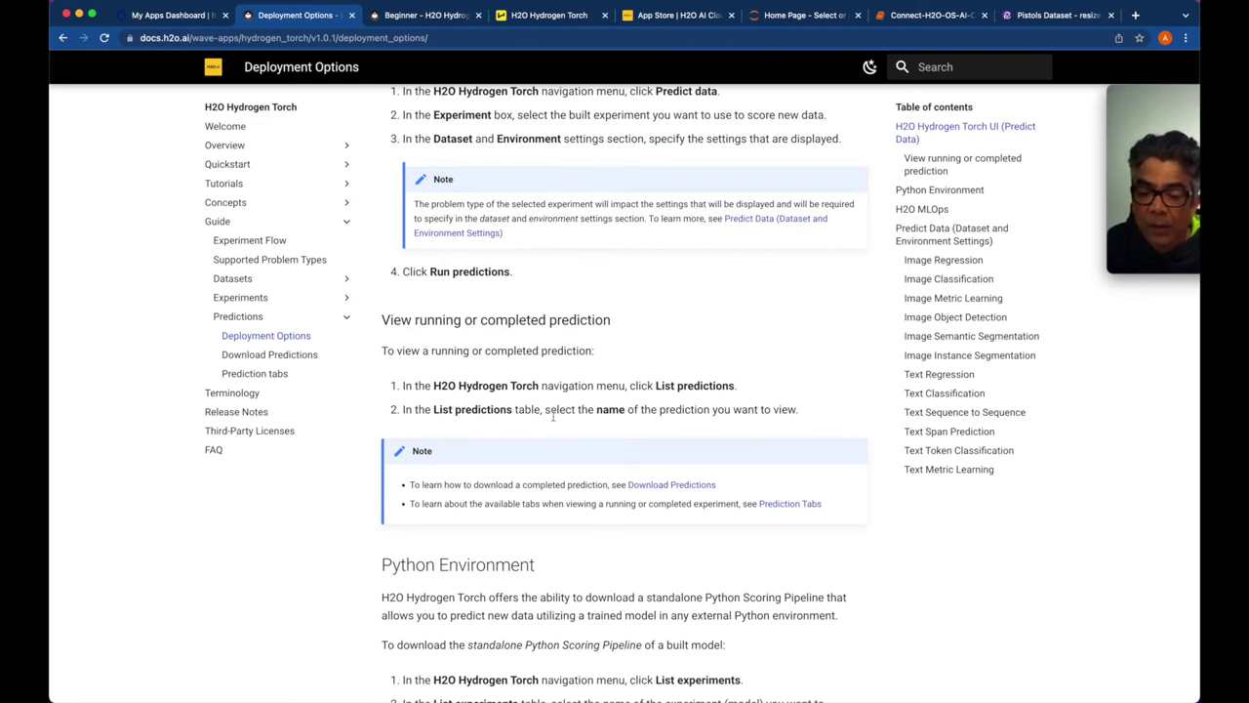
{"action": "scroll", "coordinate": [554, 417], "scroll_direction": "down", "scroll_amount": 3}
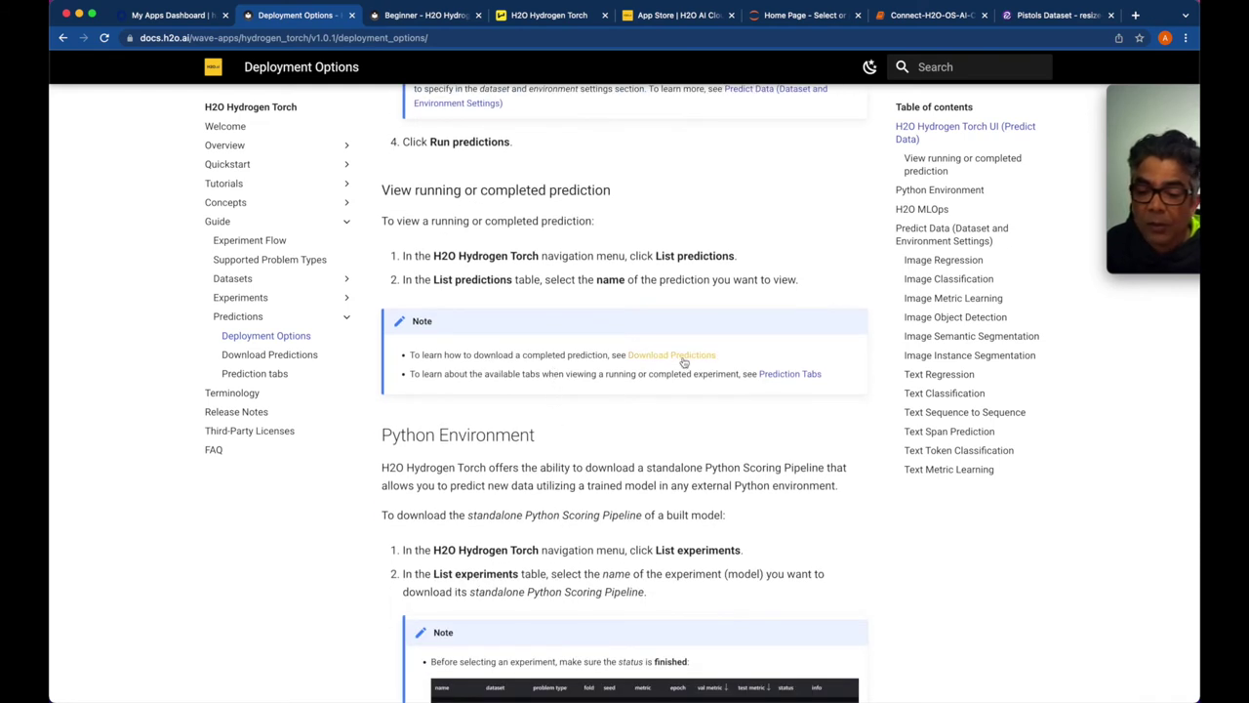
{"action": "scroll", "coordinate": [685, 359], "scroll_direction": "down", "scroll_amount": 2}
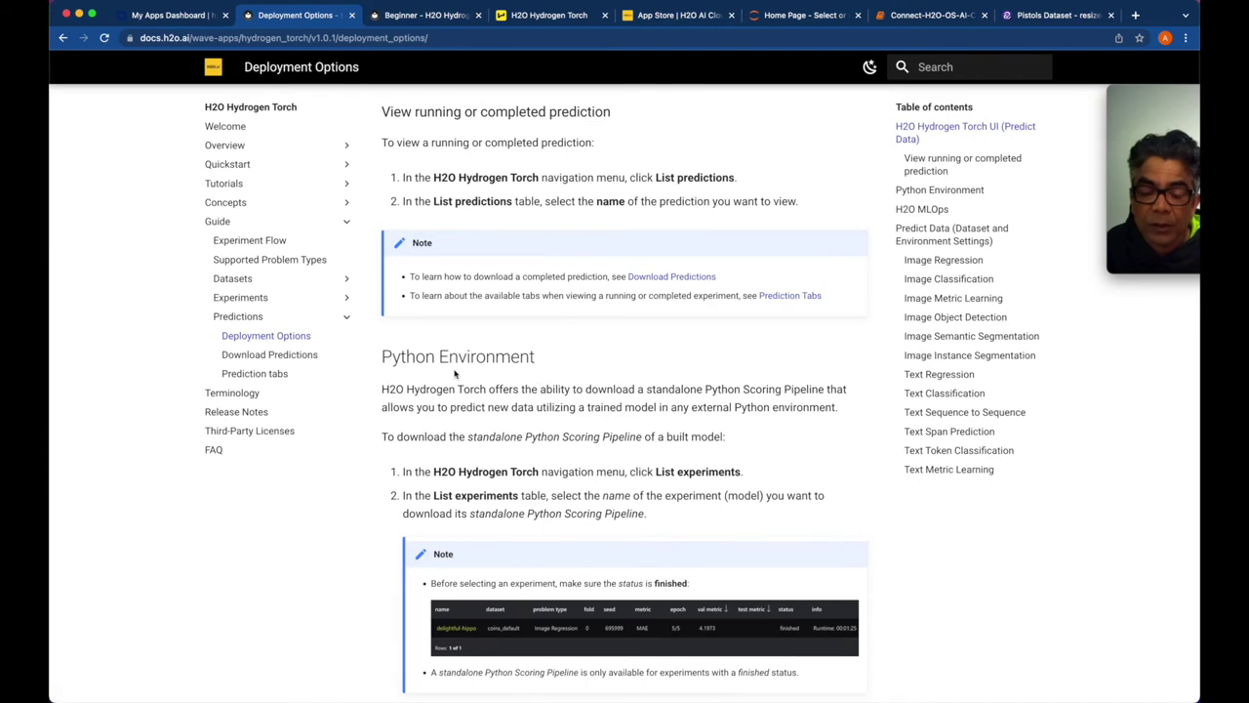
{"action": "scroll", "coordinate": [454, 374], "scroll_direction": "up", "scroll_amount": 10}
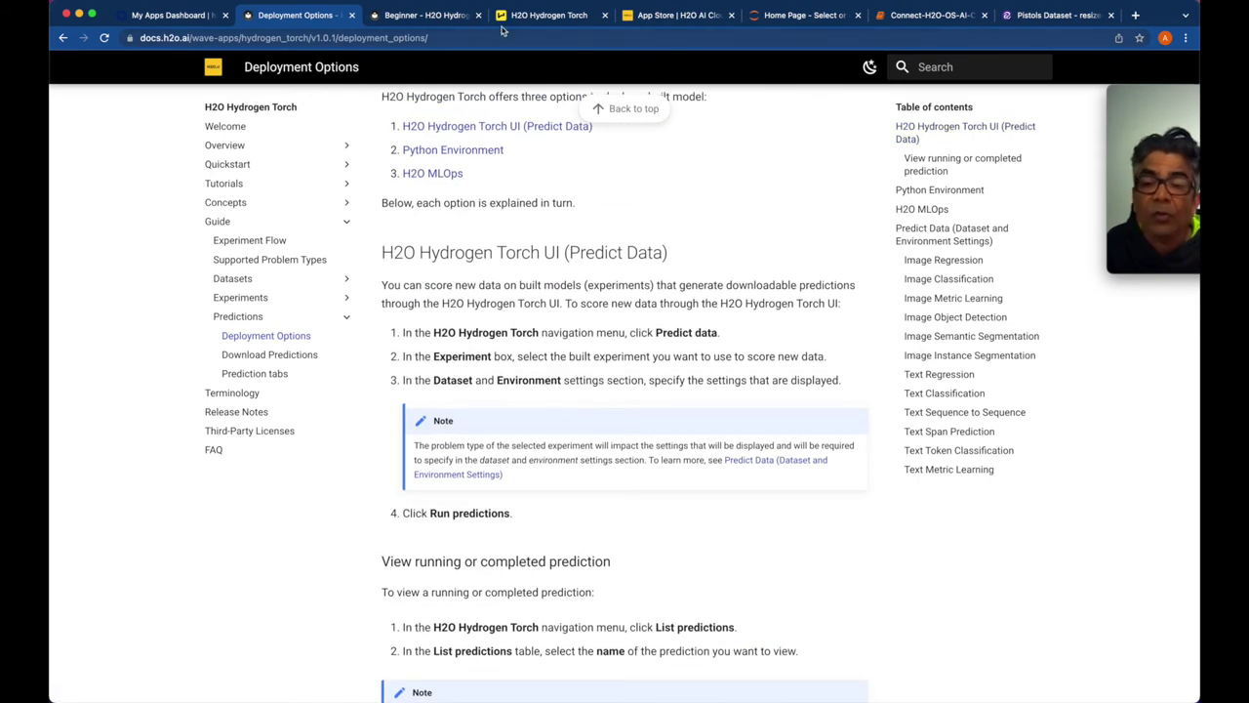
Open the data prediction form in H2O Hydrogen Torch and view the datasets available for scoring
{"action": "left_click", "coordinate": [548, 15]}
{"action": "left_click", "coordinate": [224, 489]}
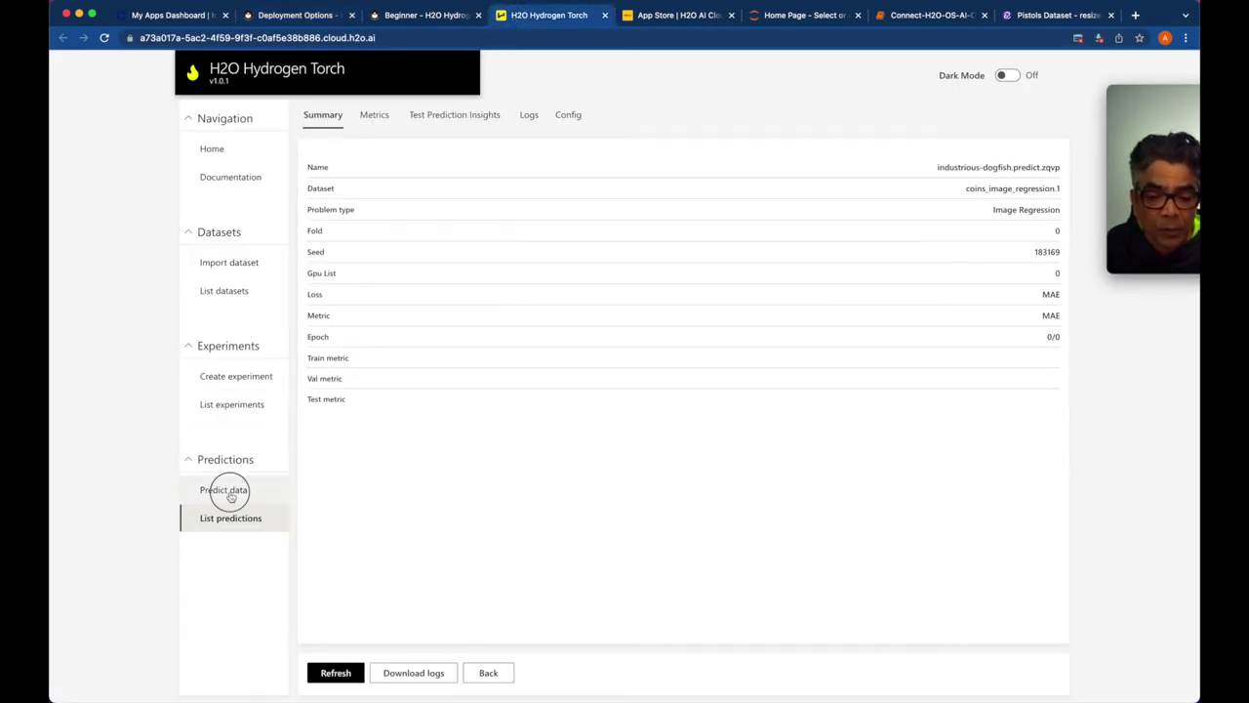
{"action": "left_click", "coordinate": [427, 253]}
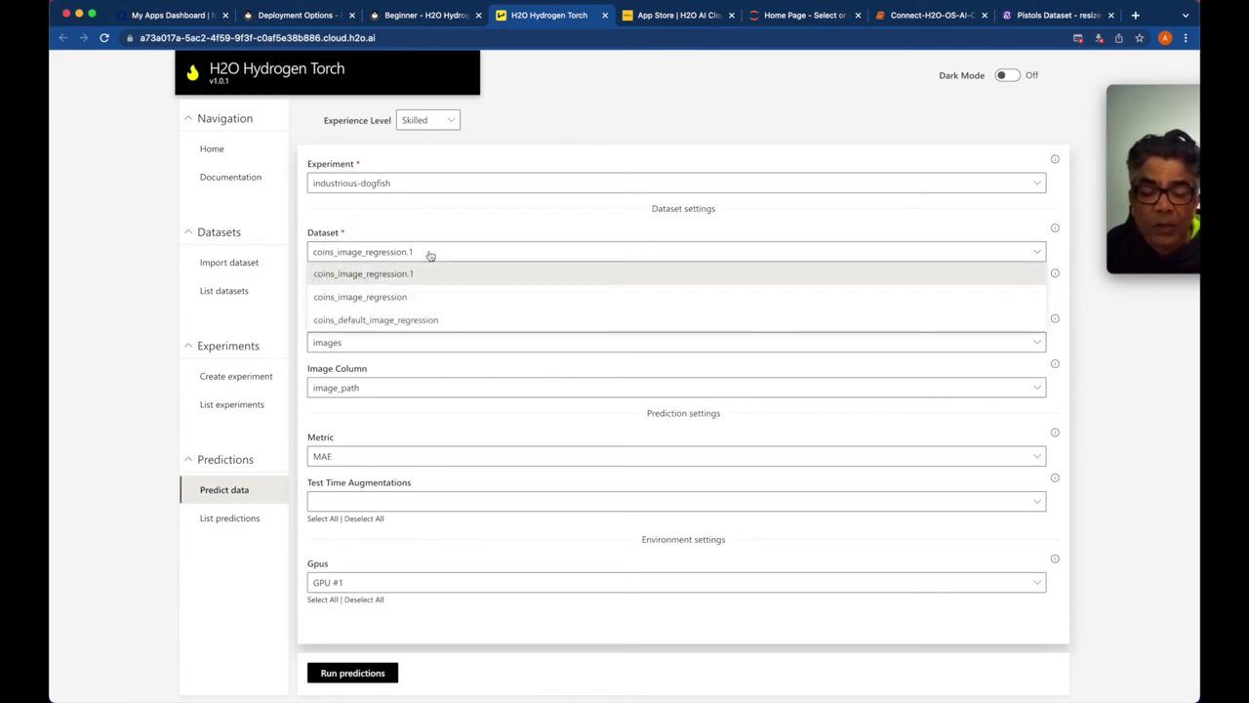
{"action": "left_click", "coordinate": [493, 157]}
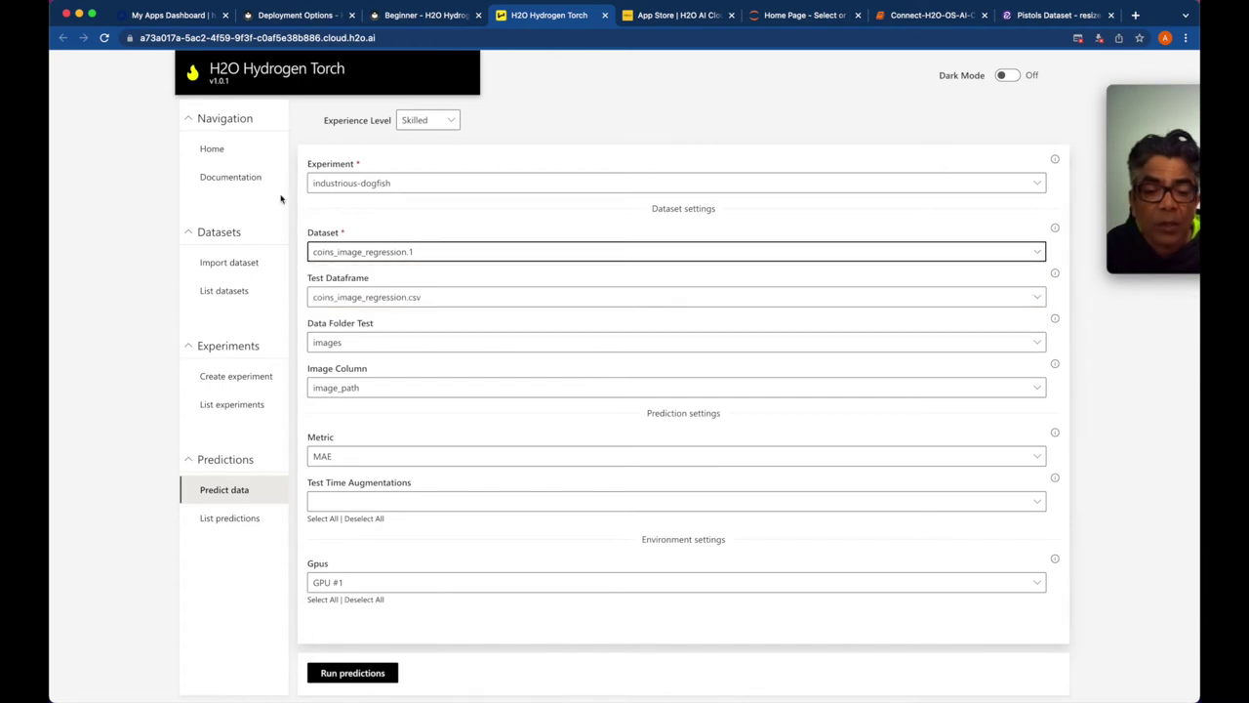
View the list of imported datasets and set the source in the dataset import form to Upload
{"action": "left_click", "coordinate": [241, 263]}
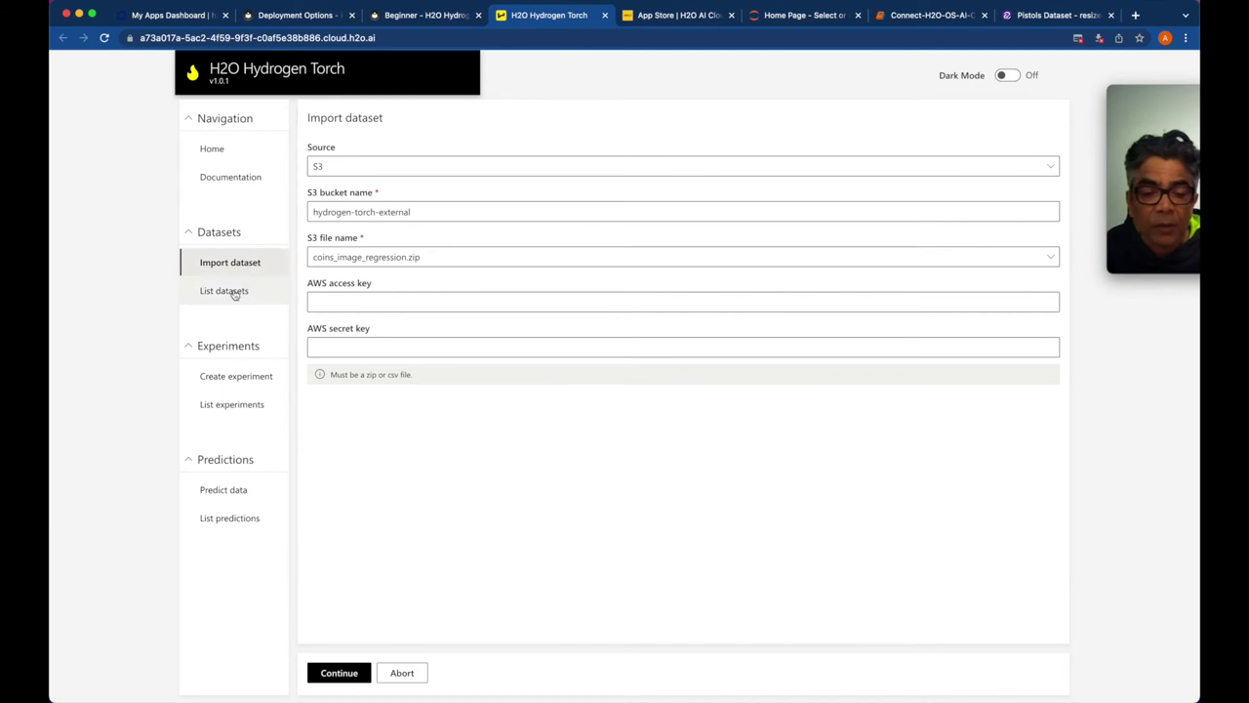
{"action": "left_click", "coordinate": [234, 293]}
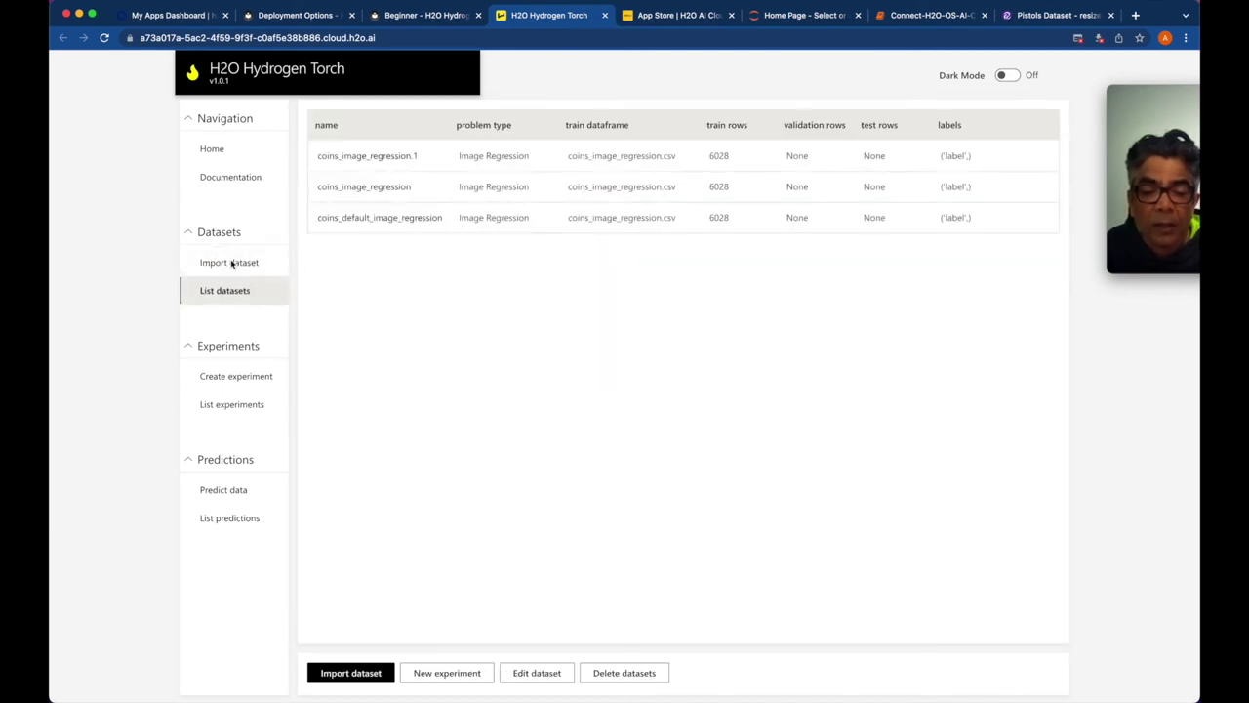
{"action": "left_click", "coordinate": [232, 263]}
{"action": "left_click", "coordinate": [382, 166]}
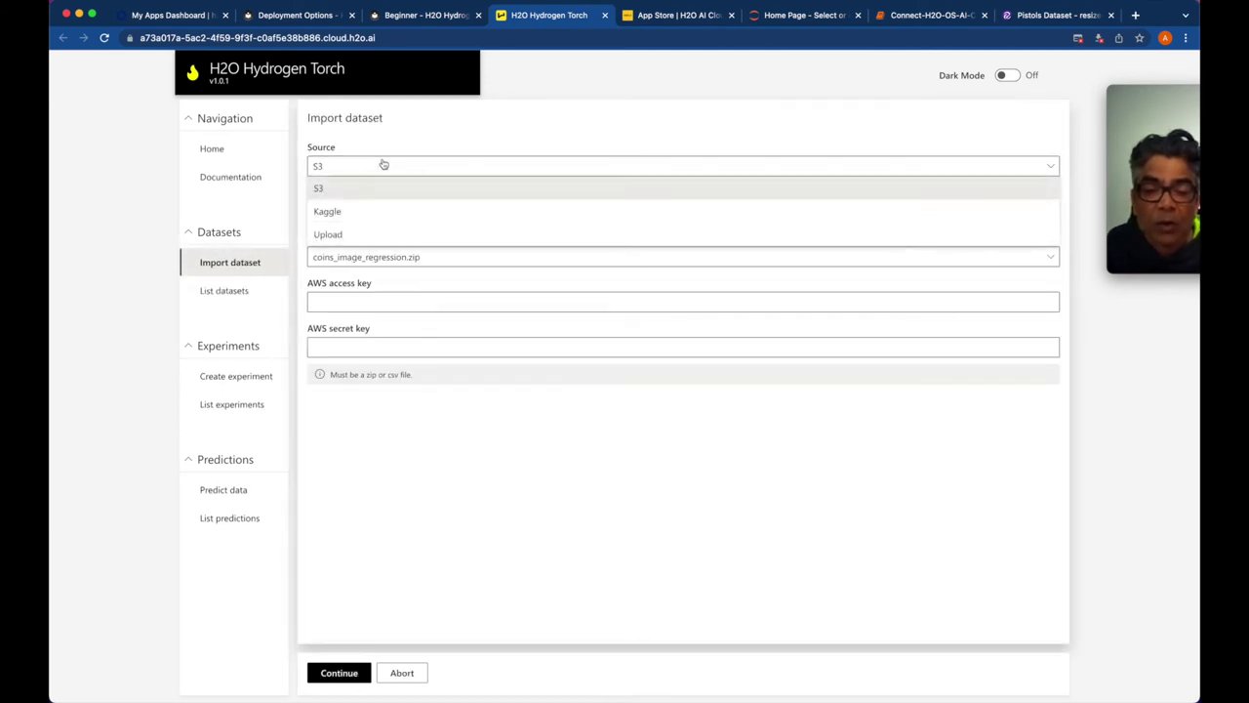
{"action": "left_click", "coordinate": [335, 236]}
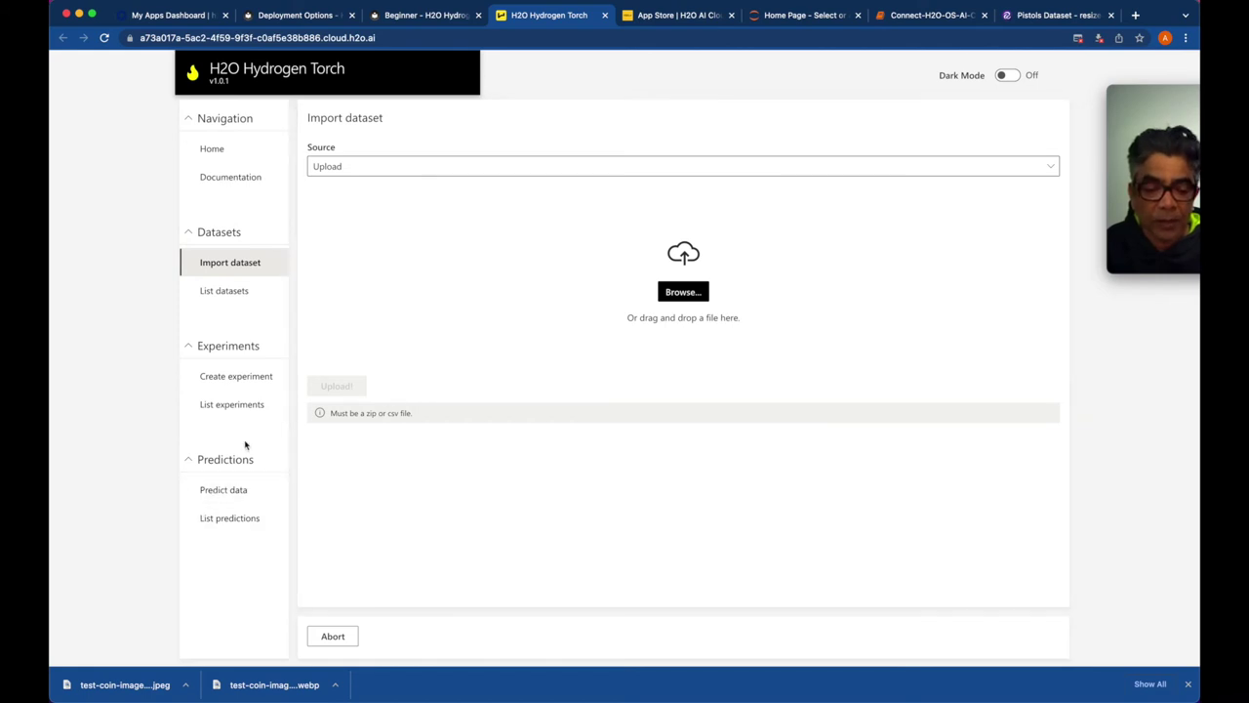
Open the finished RMSE coin experiment, view its charts and summary, and highlight the Val metric value
{"action": "left_click", "coordinate": [245, 406]}
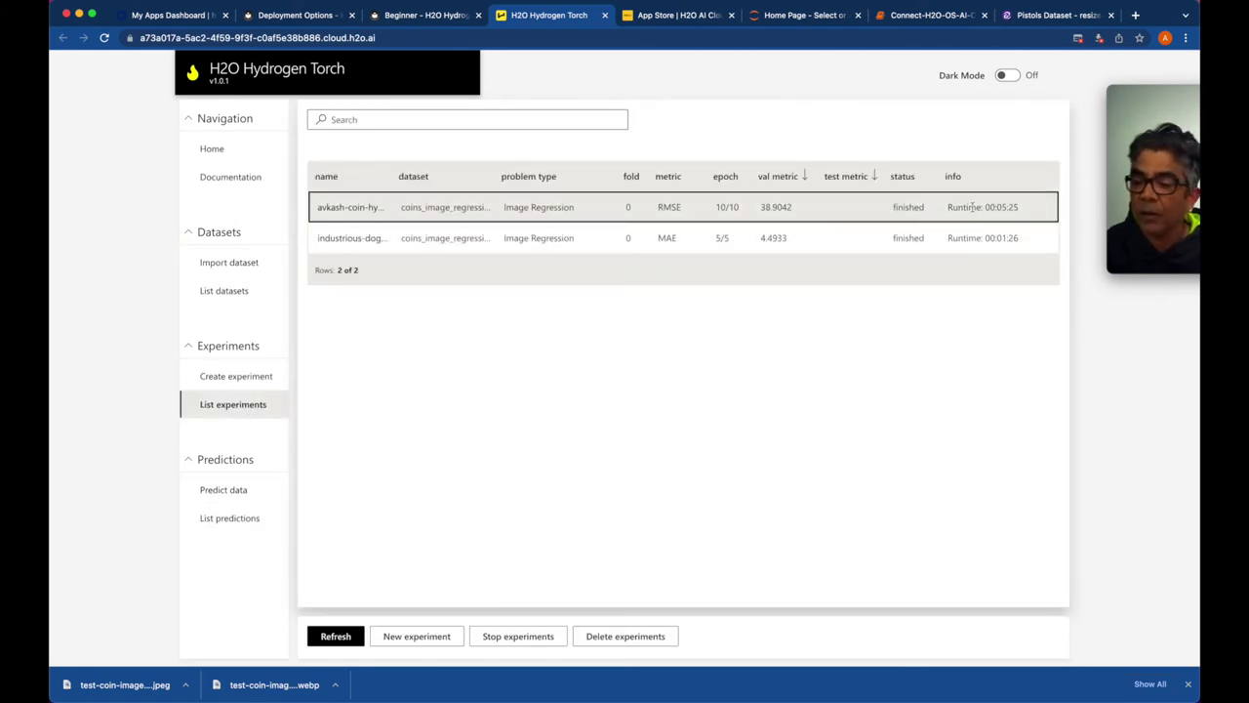
{"action": "left_click", "coordinate": [344, 215]}
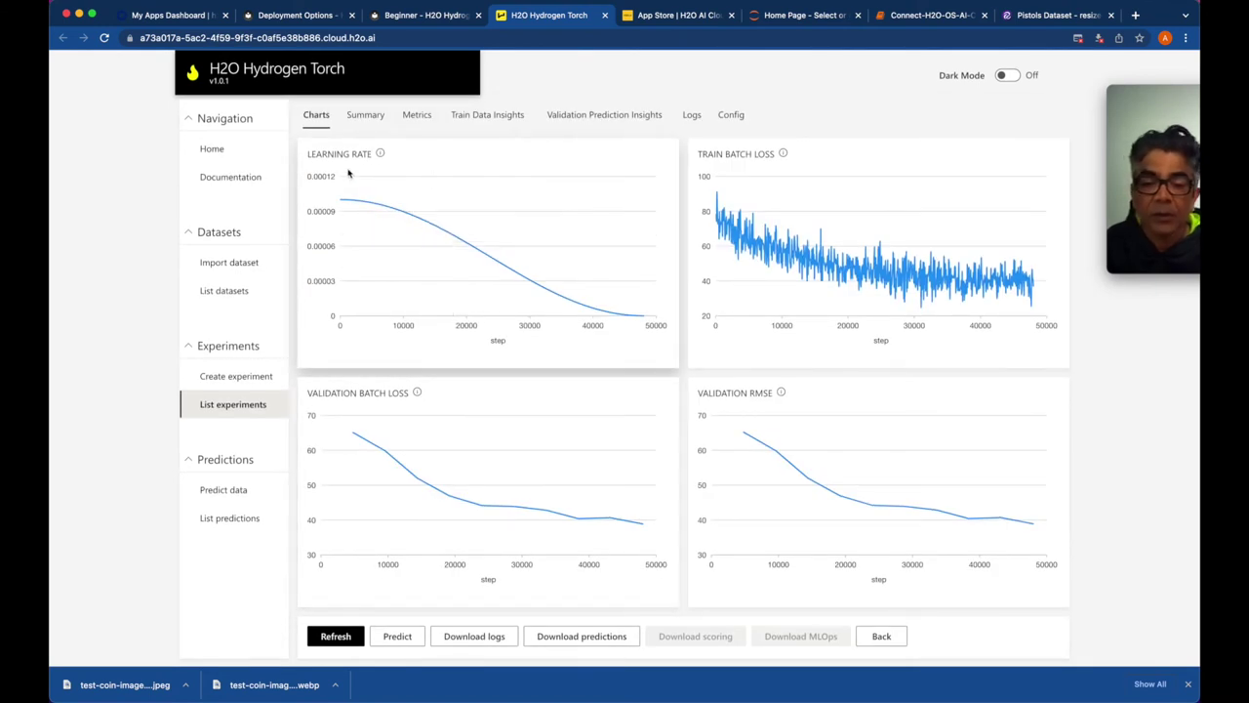
{"action": "left_click", "coordinate": [369, 114]}
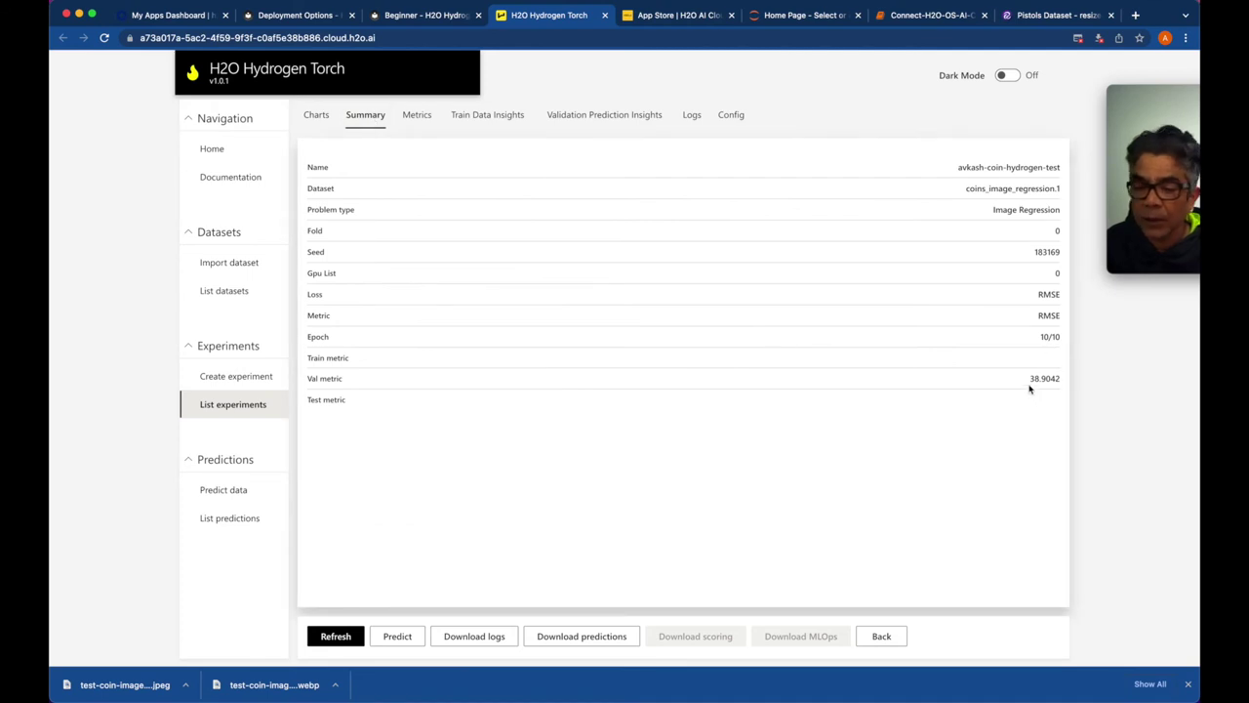
{"action": "left_click_drag", "start_coordinate": [1029, 378], "coordinate": [1066, 381]}
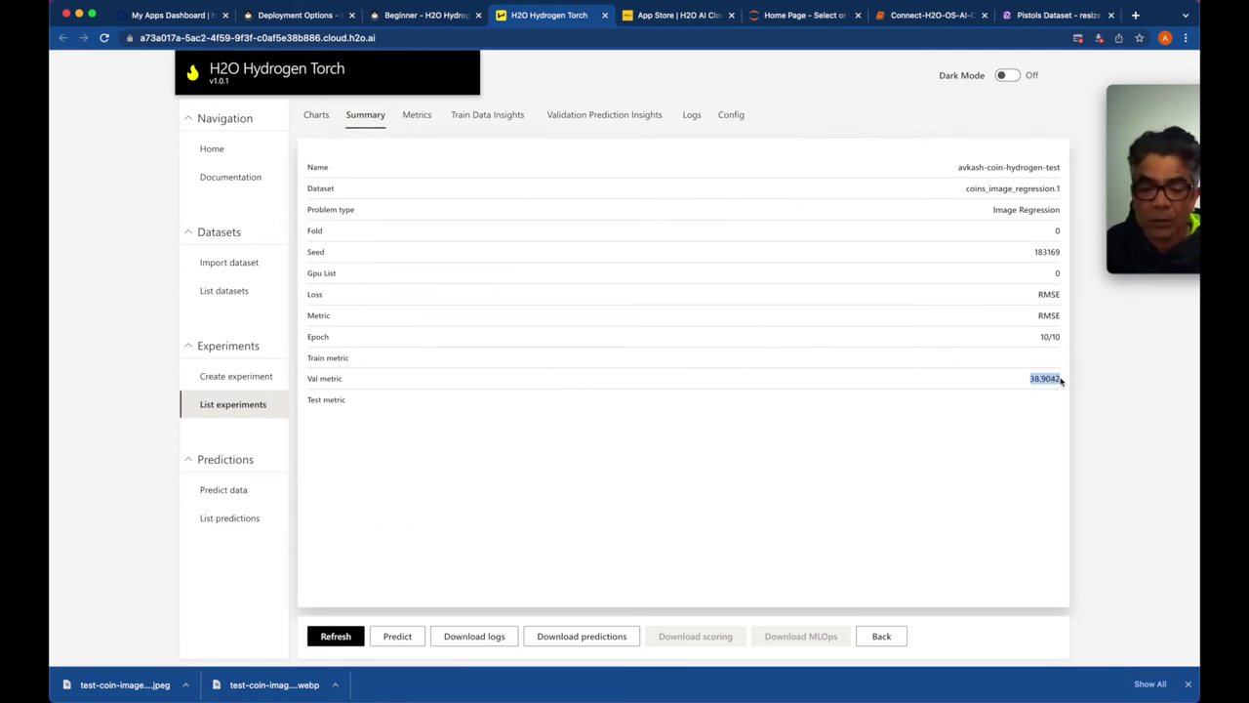
{"action": "left_click", "coordinate": [728, 368]}
{"action": "left_click_drag", "start_coordinate": [319, 378], "coordinate": [324, 378]}
{"action": "left_click_drag", "start_coordinate": [1026, 385], "coordinate": [1057, 374]}
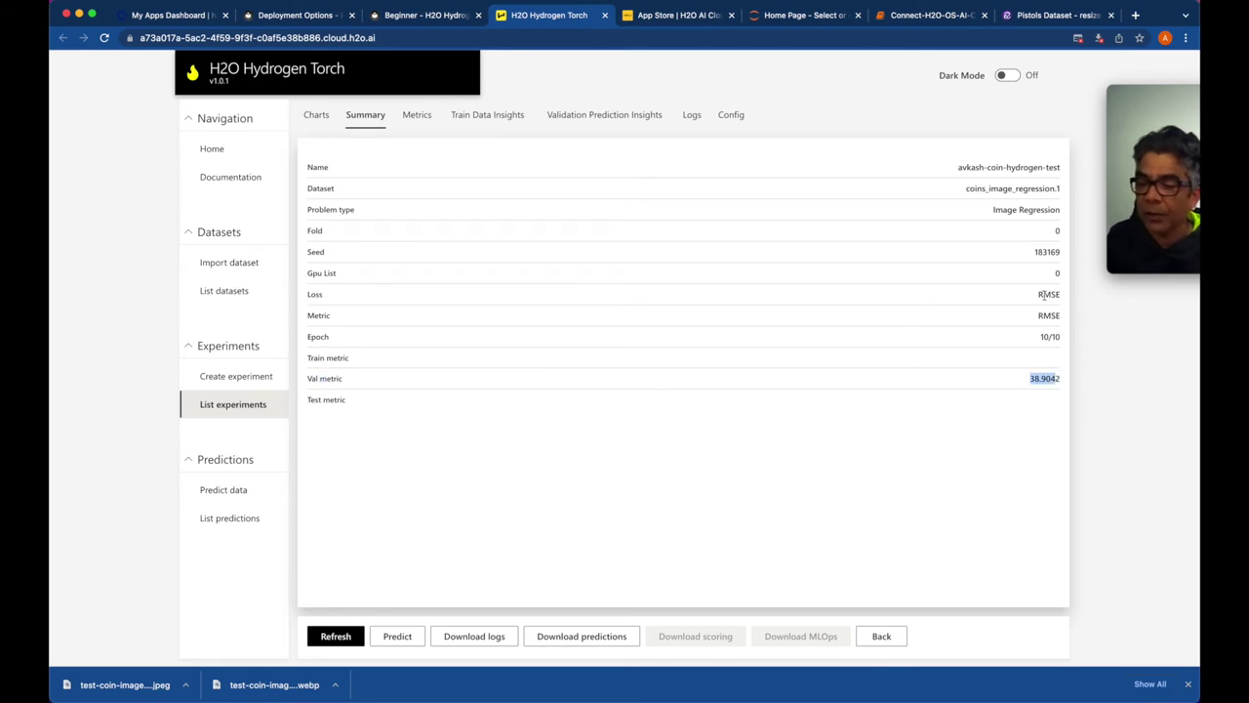
Review the full configuration of the RMSE coin experiment and open its training logs
{"action": "left_click", "coordinate": [732, 115]}
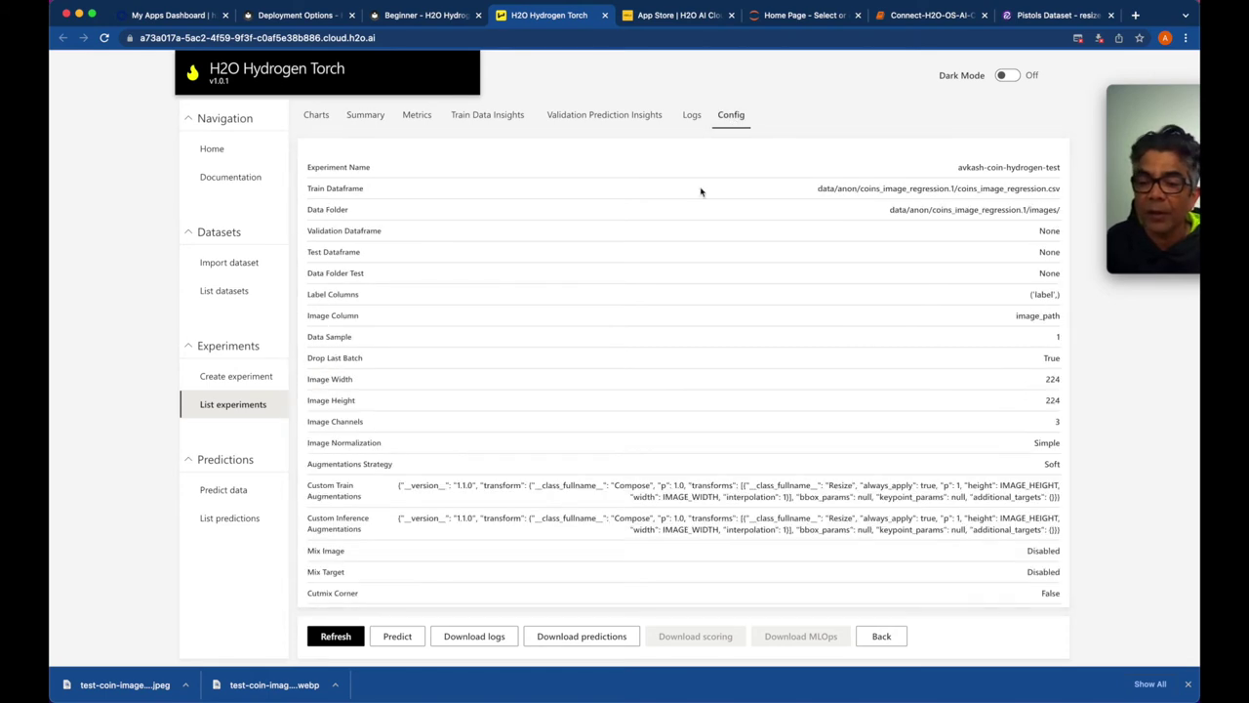
{"action": "scroll", "coordinate": [557, 433], "scroll_direction": "down", "scroll_amount": 10}
{"action": "left_click_drag", "start_coordinate": [1031, 525], "coordinate": [1069, 524]}
{"action": "scroll", "coordinate": [740, 347], "scroll_direction": "up", "scroll_amount": 10}
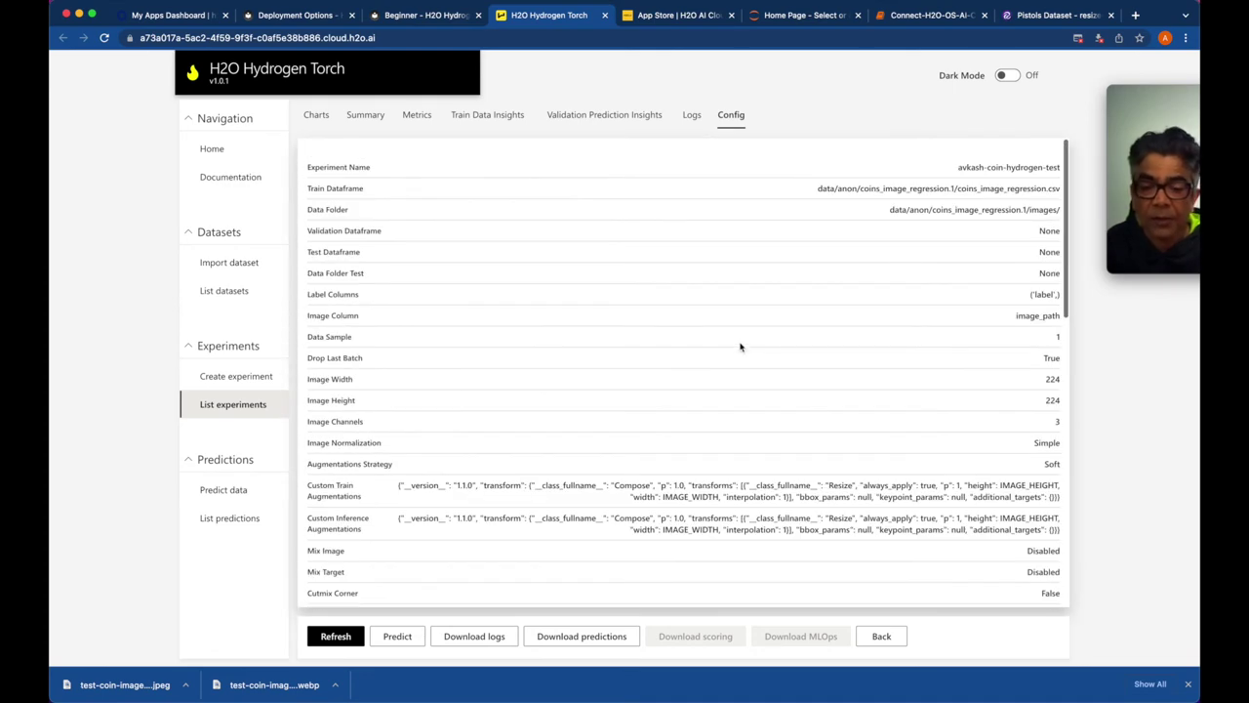
{"action": "left_click", "coordinate": [692, 115]}
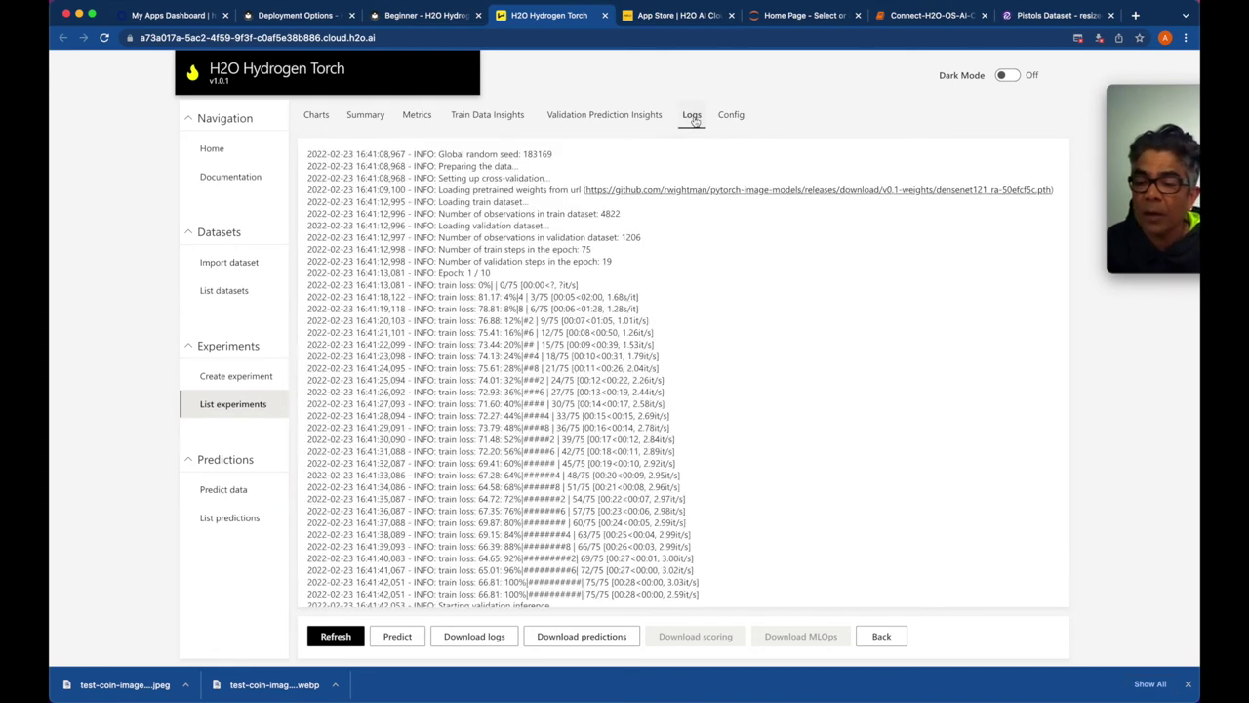
Read through the RMSE experiment's training logs down to the last saved checkpoint and return to the beginning
{"action": "scroll", "coordinate": [452, 369], "scroll_direction": "down", "scroll_amount": 10}
{"action": "scroll", "coordinate": [453, 369], "scroll_direction": "down", "scroll_amount": 20}
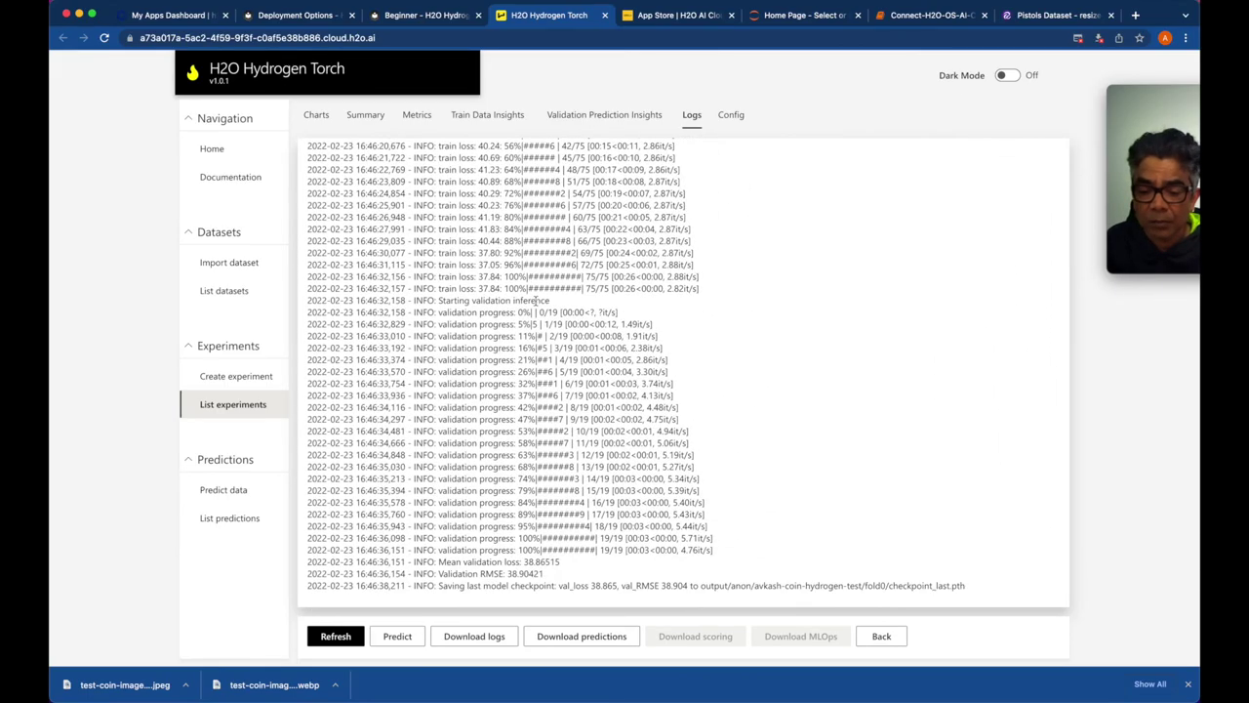
{"action": "scroll", "coordinate": [536, 301], "scroll_direction": "up", "scroll_amount": 20}
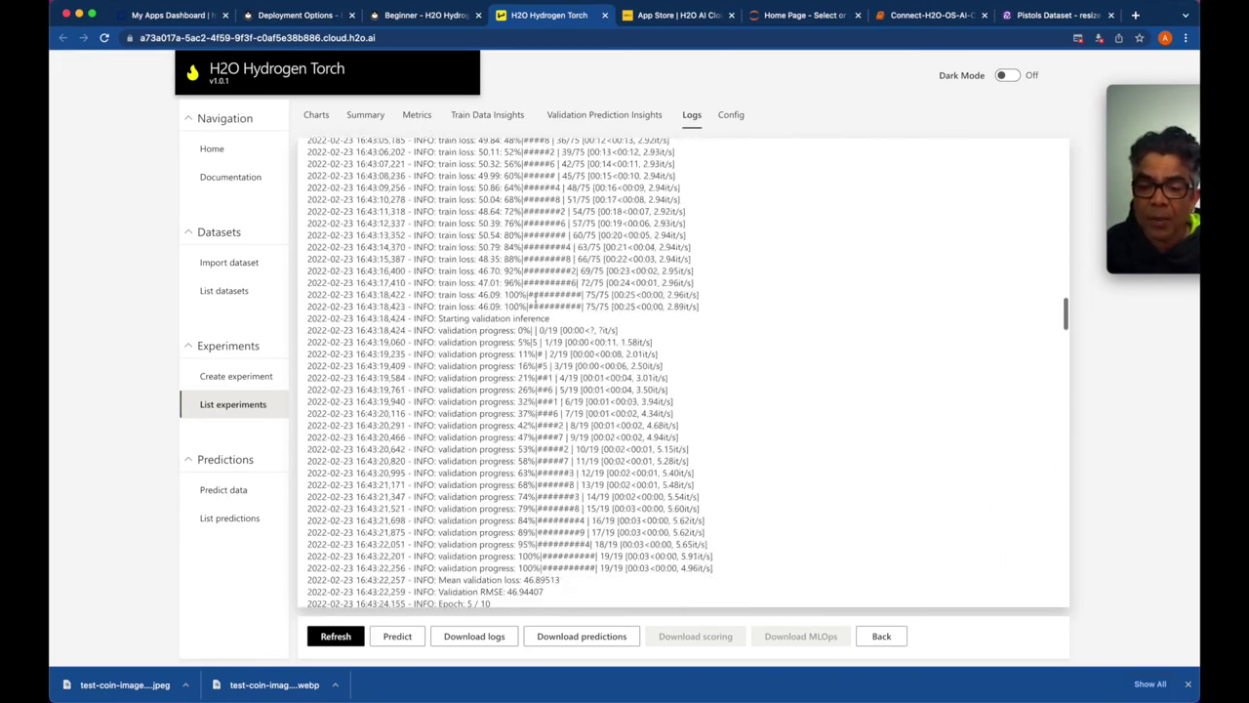
{"action": "scroll", "coordinate": [535, 298], "scroll_direction": "up", "scroll_amount": 15}
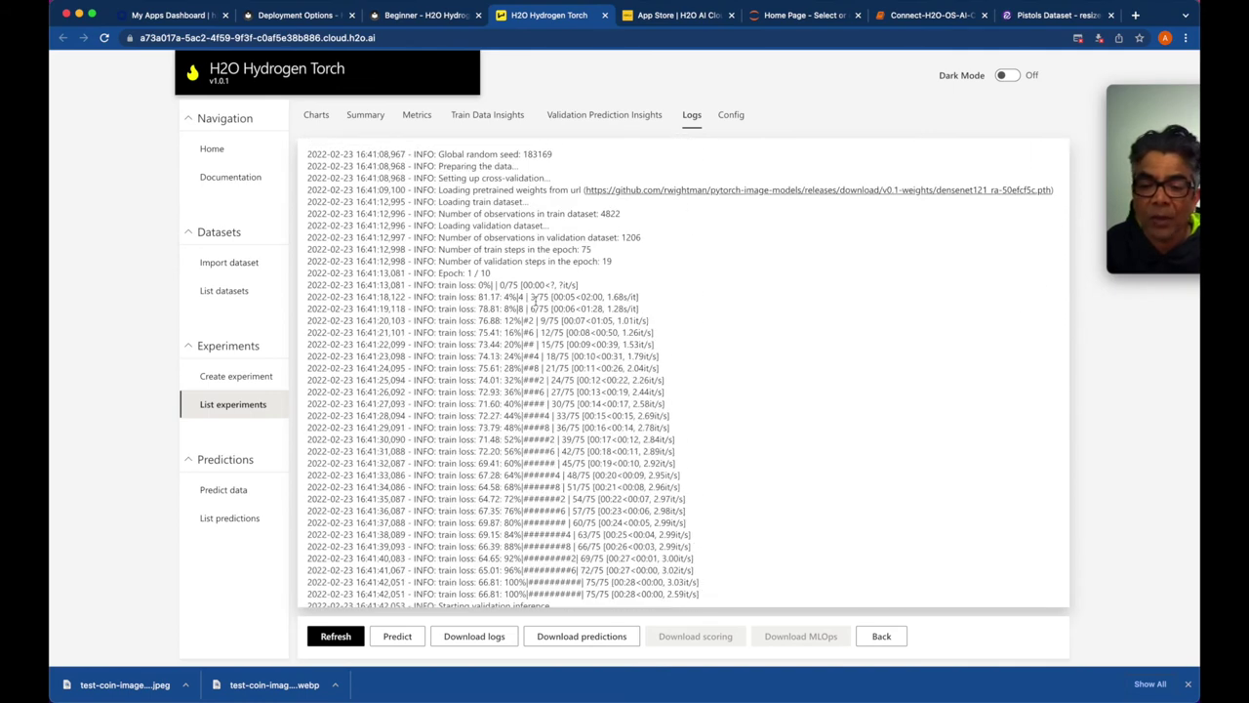
Review the RMSE experiment's charts, validation metrics and augmented train data samples
{"action": "left_click", "coordinate": [605, 115]}
{"action": "left_click", "coordinate": [322, 119]}
{"action": "left_click", "coordinate": [364, 116]}
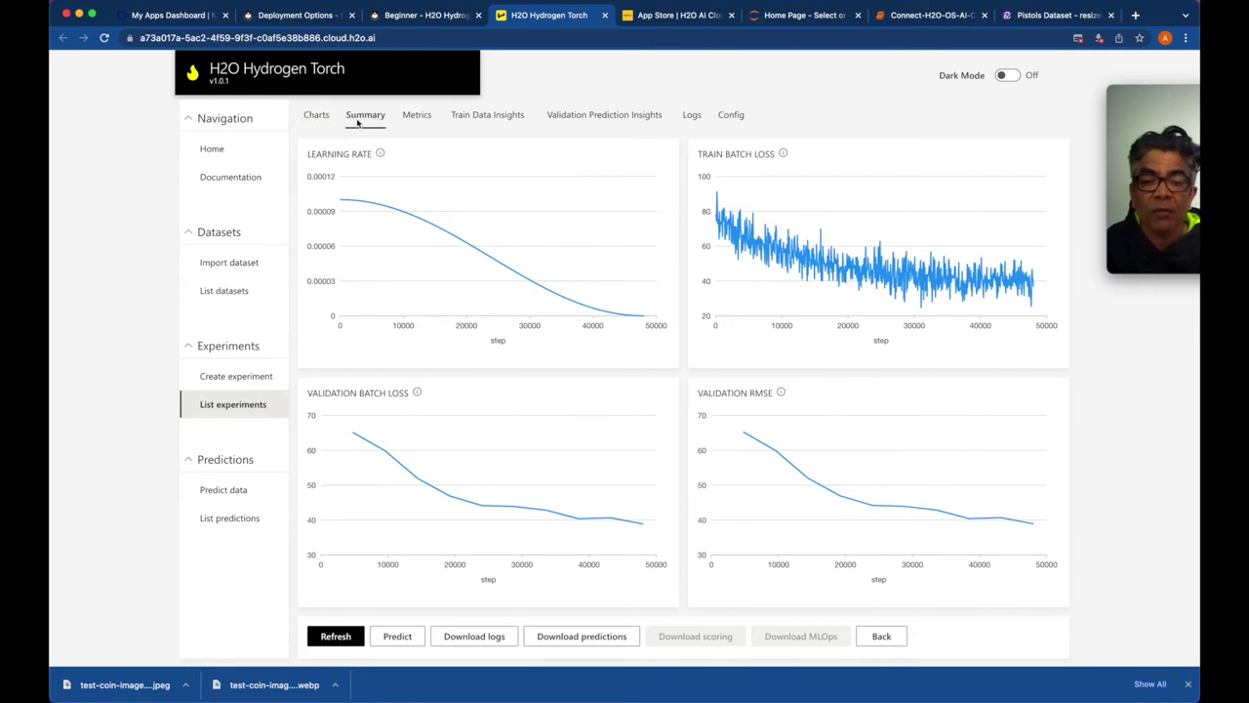
{"action": "left_click", "coordinate": [415, 119]}
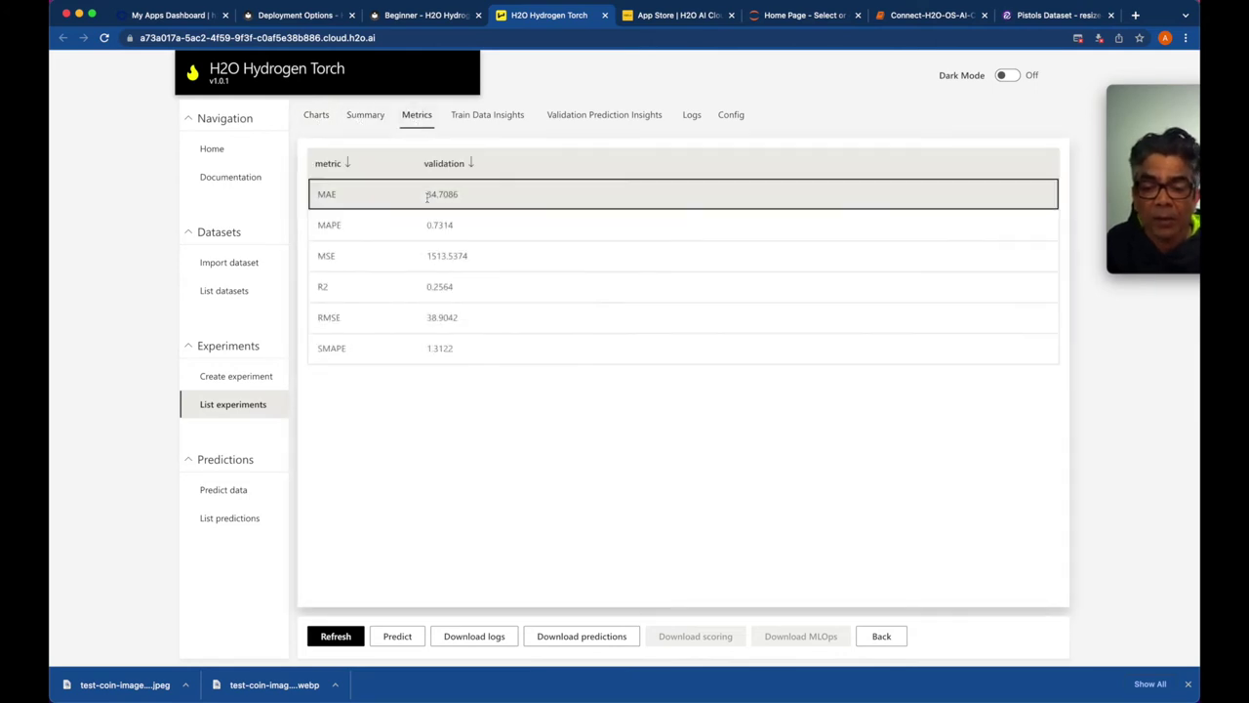
{"action": "left_click", "coordinate": [487, 115]}
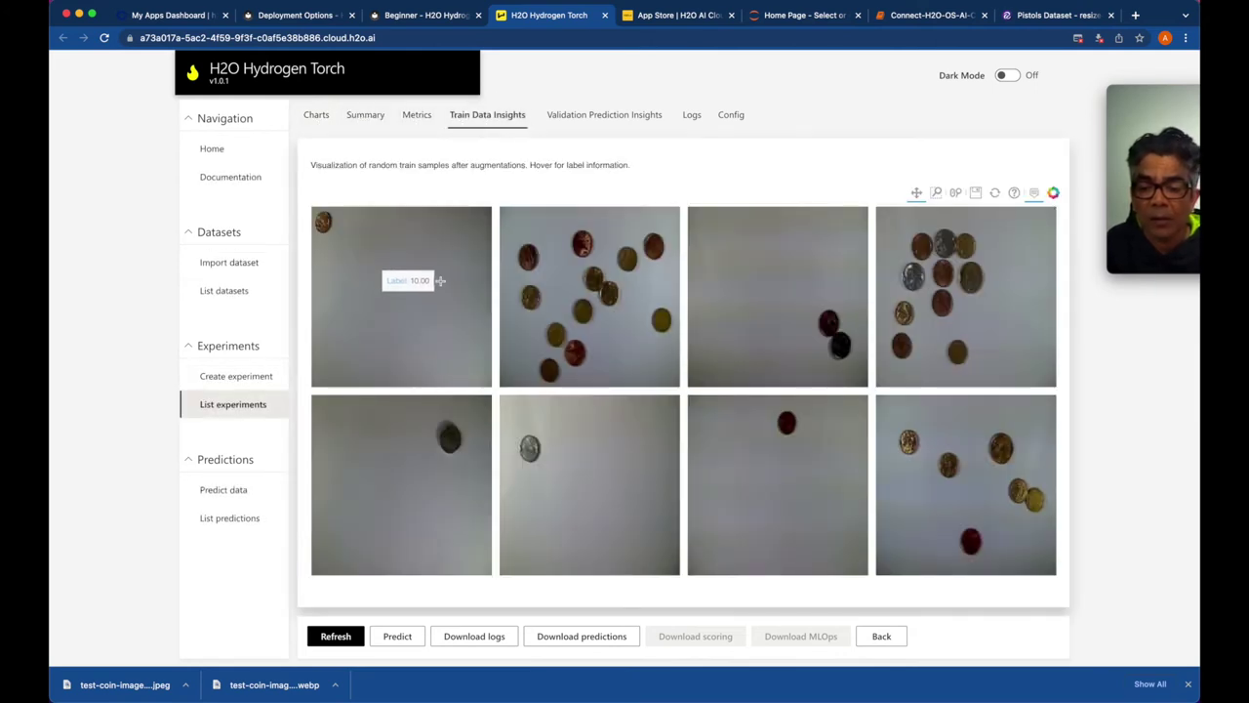
Compare the labels and predicted values of the experiment's random and best validation samples
{"action": "left_click", "coordinate": [578, 118]}
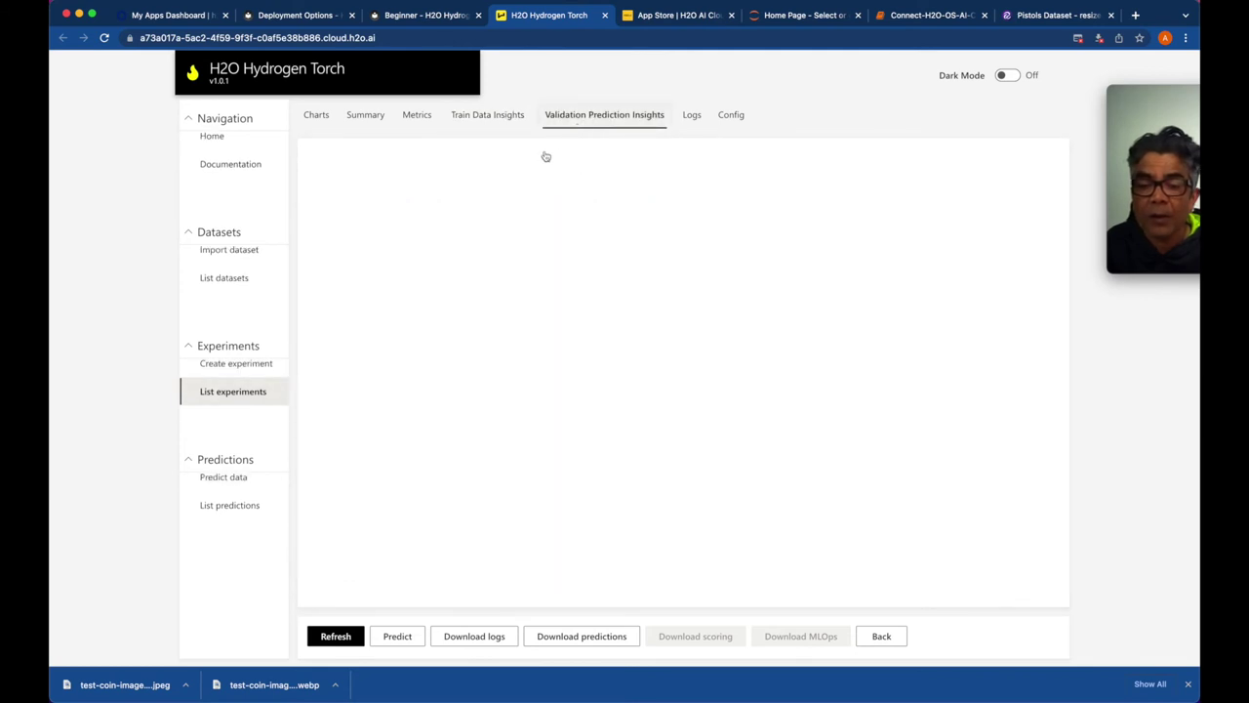
{"action": "left_click", "coordinate": [472, 193]}
{"action": "left_click", "coordinate": [602, 194]}
{"action": "left_click", "coordinate": [510, 195]}
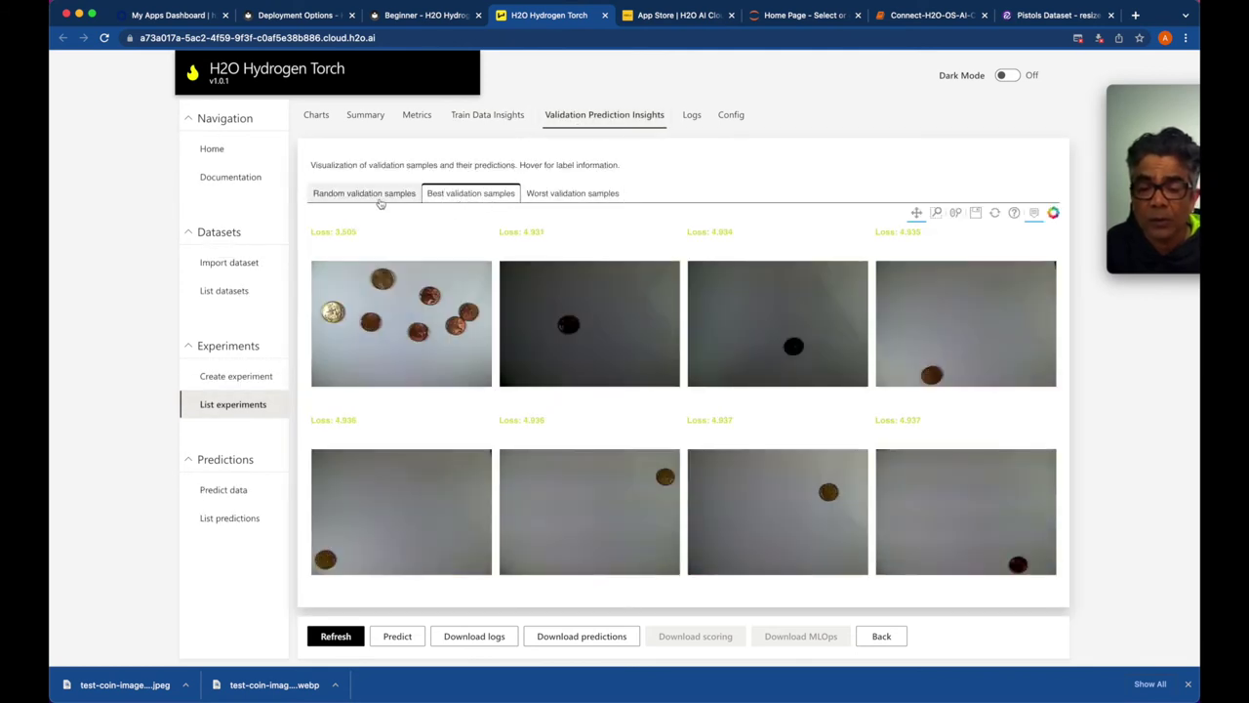
{"action": "left_click", "coordinate": [364, 197]}
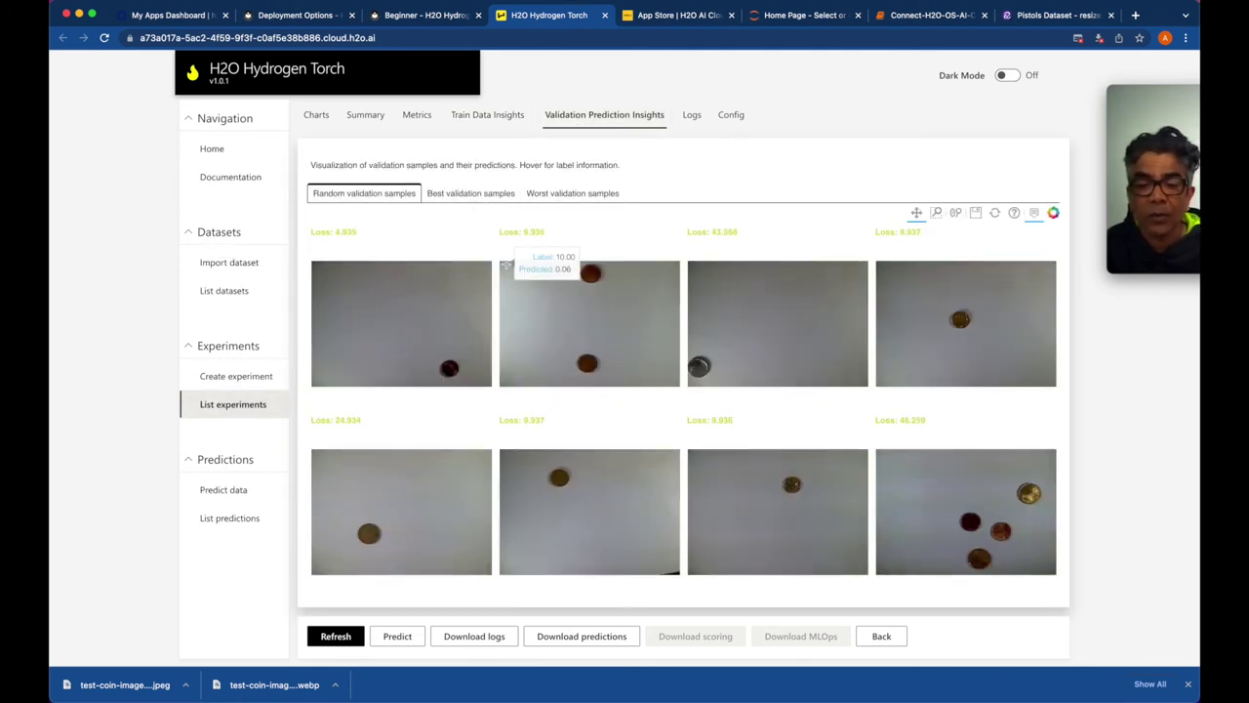
{"action": "left_click", "coordinate": [488, 195]}
{"action": "mouse_move", "coordinate": [447, 303]}
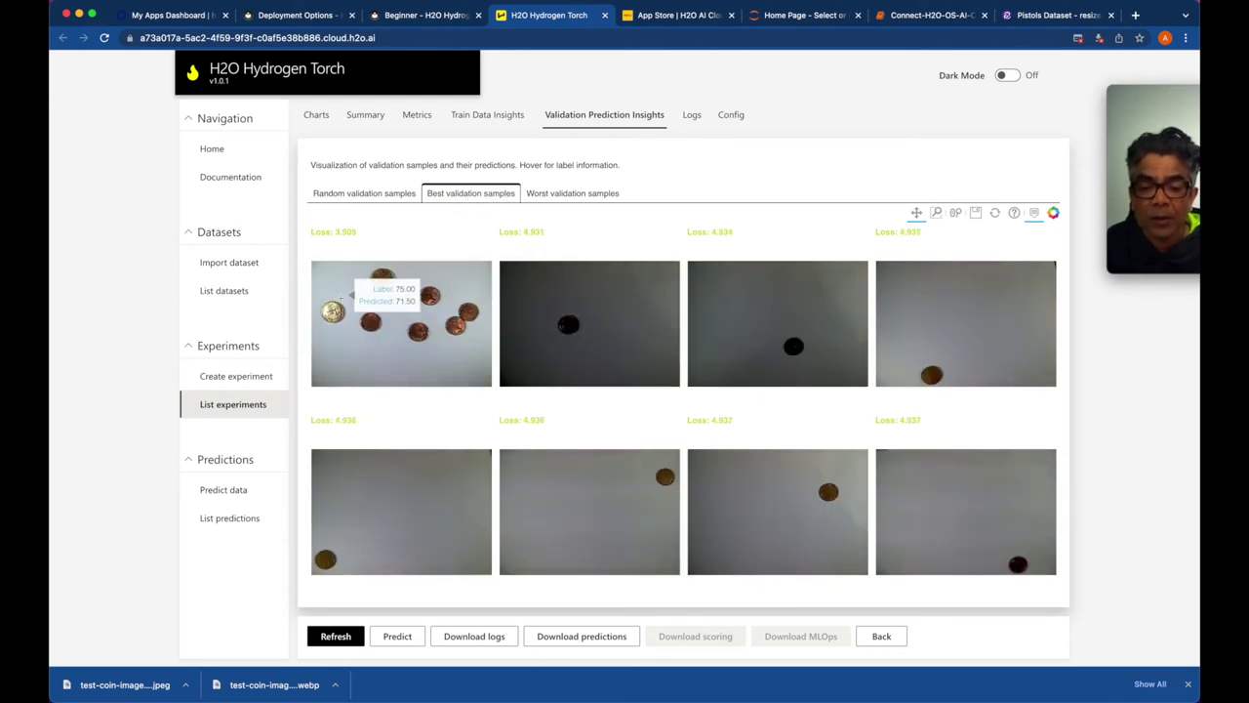
{"action": "mouse_move", "coordinate": [648, 527]}
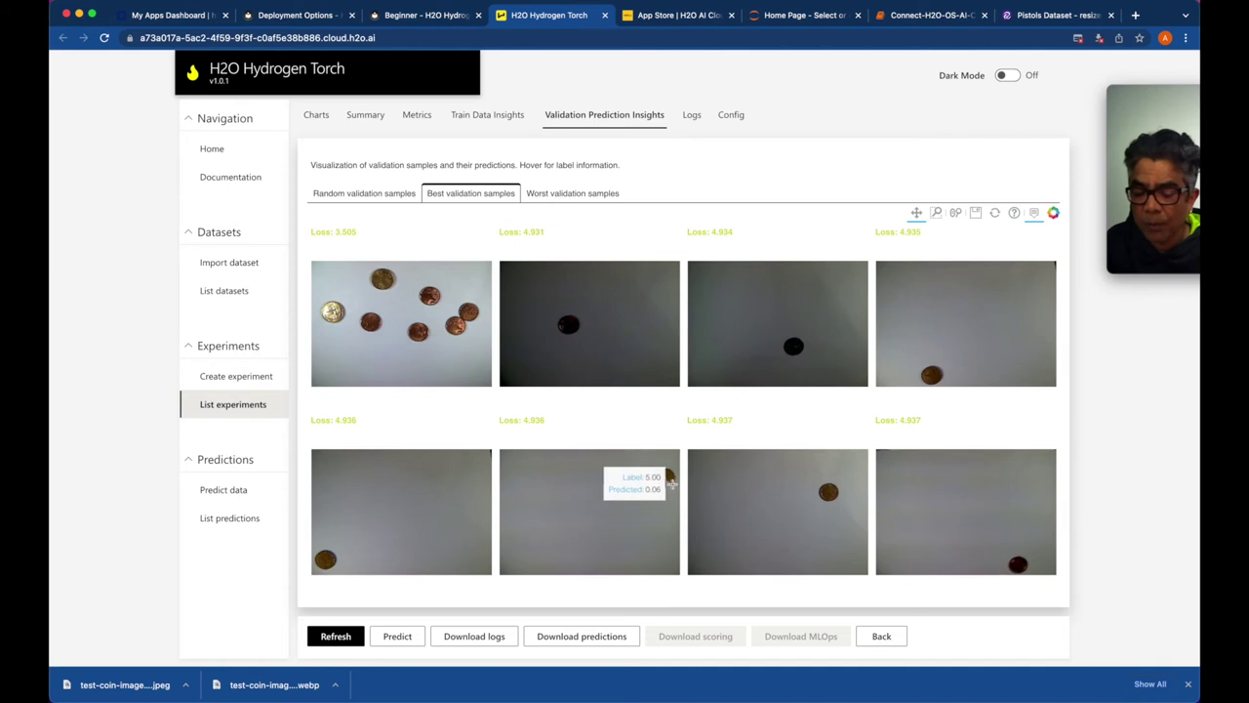
{"action": "mouse_move", "coordinate": [925, 376]}
{"action": "mouse_move", "coordinate": [601, 368]}
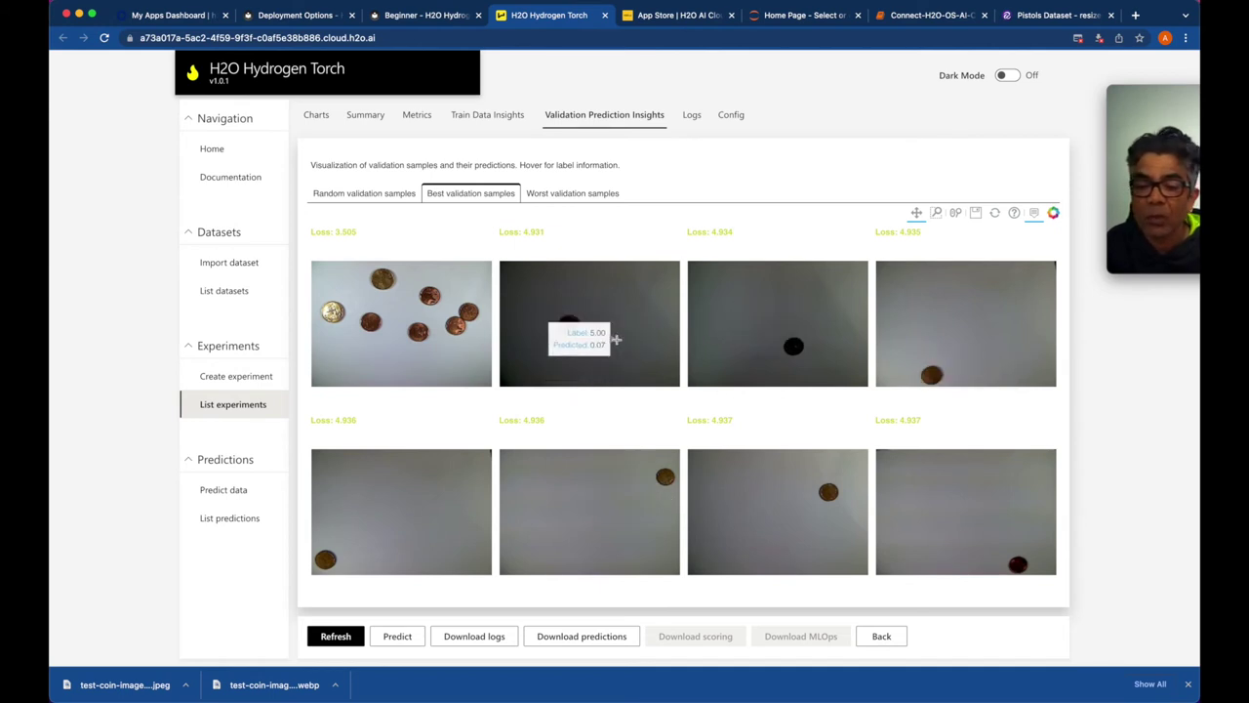
Show the list of predictions after checking the experiments list and prediction form, and dismiss the browser's downloads bar
{"action": "left_click", "coordinate": [230, 404]}
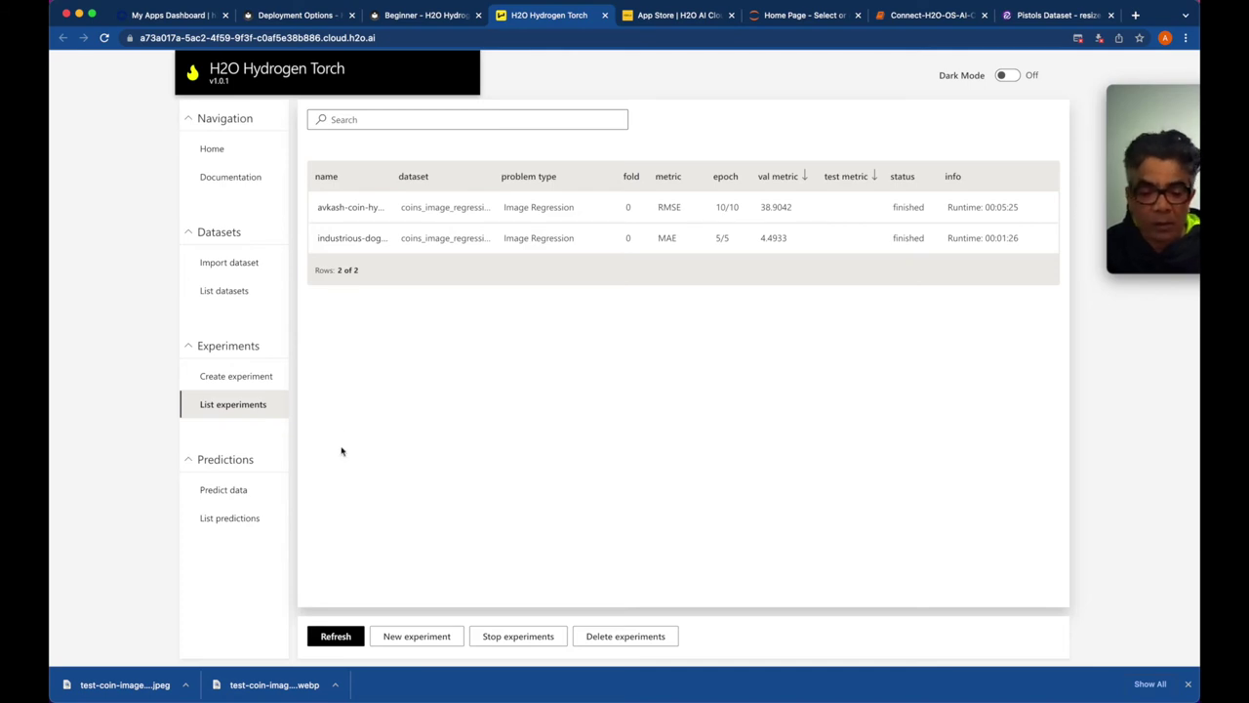
{"action": "left_click", "coordinate": [225, 490]}
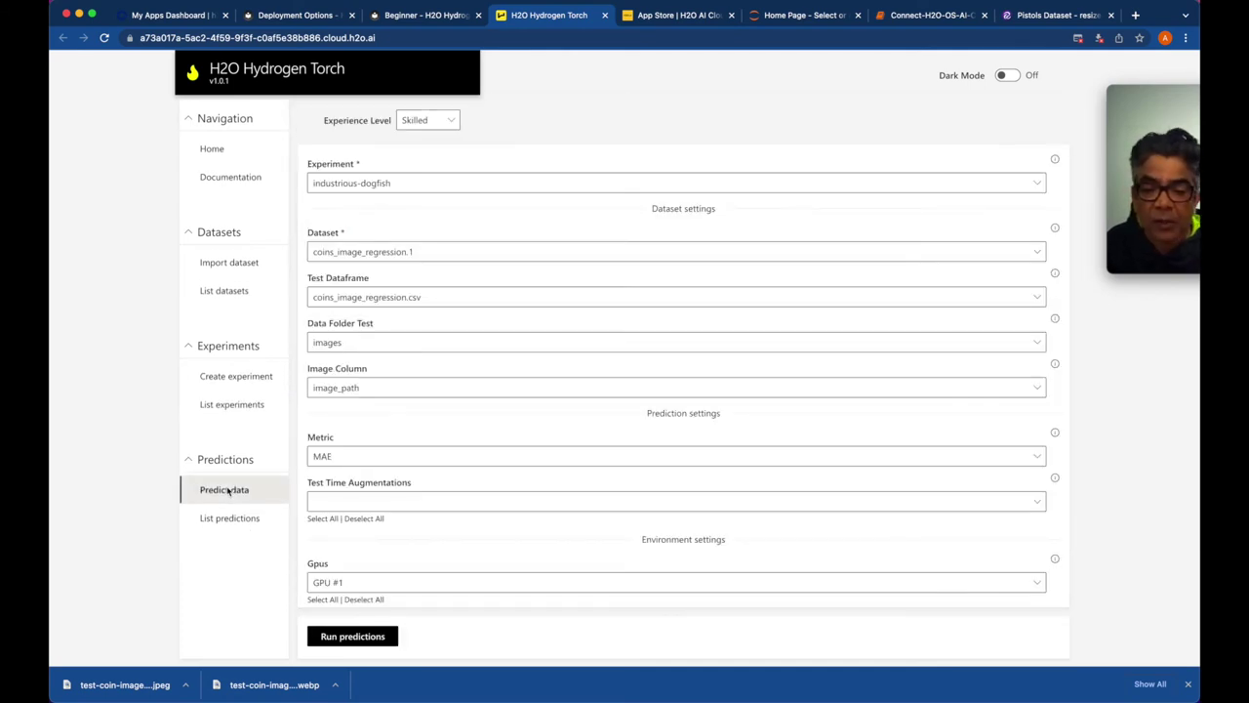
{"action": "left_click", "coordinate": [229, 519]}
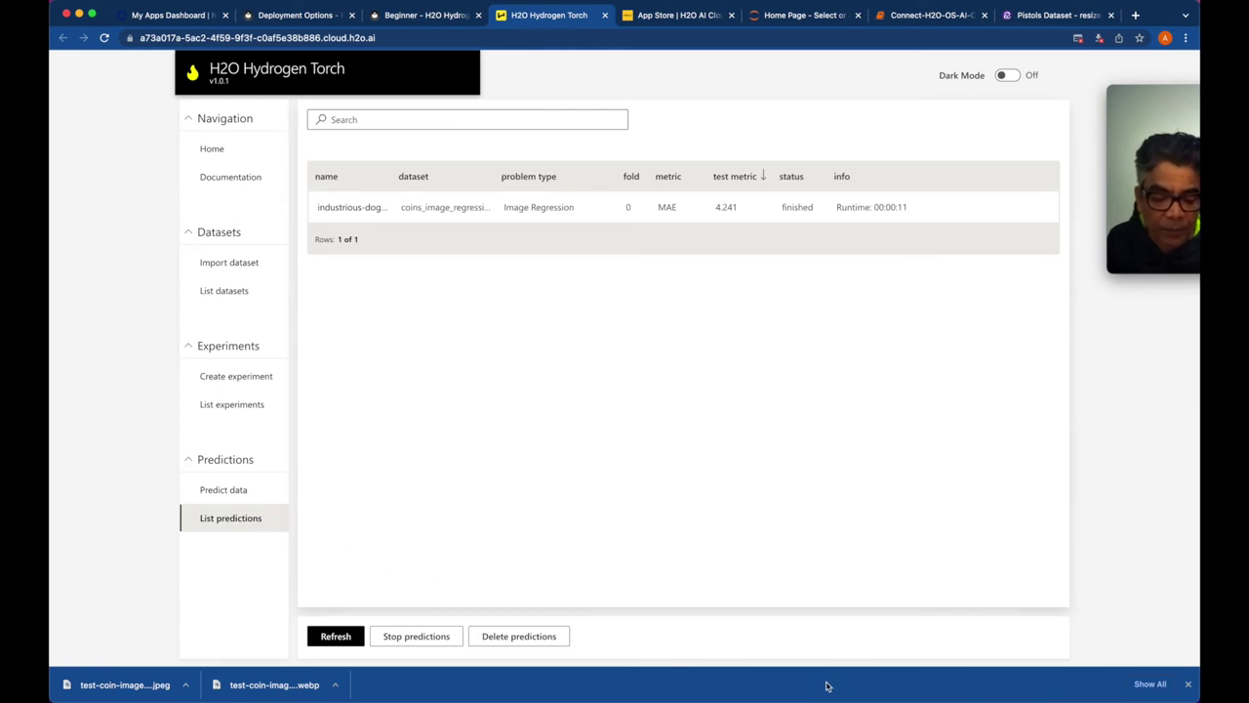
{"action": "left_click", "coordinate": [1188, 684]}
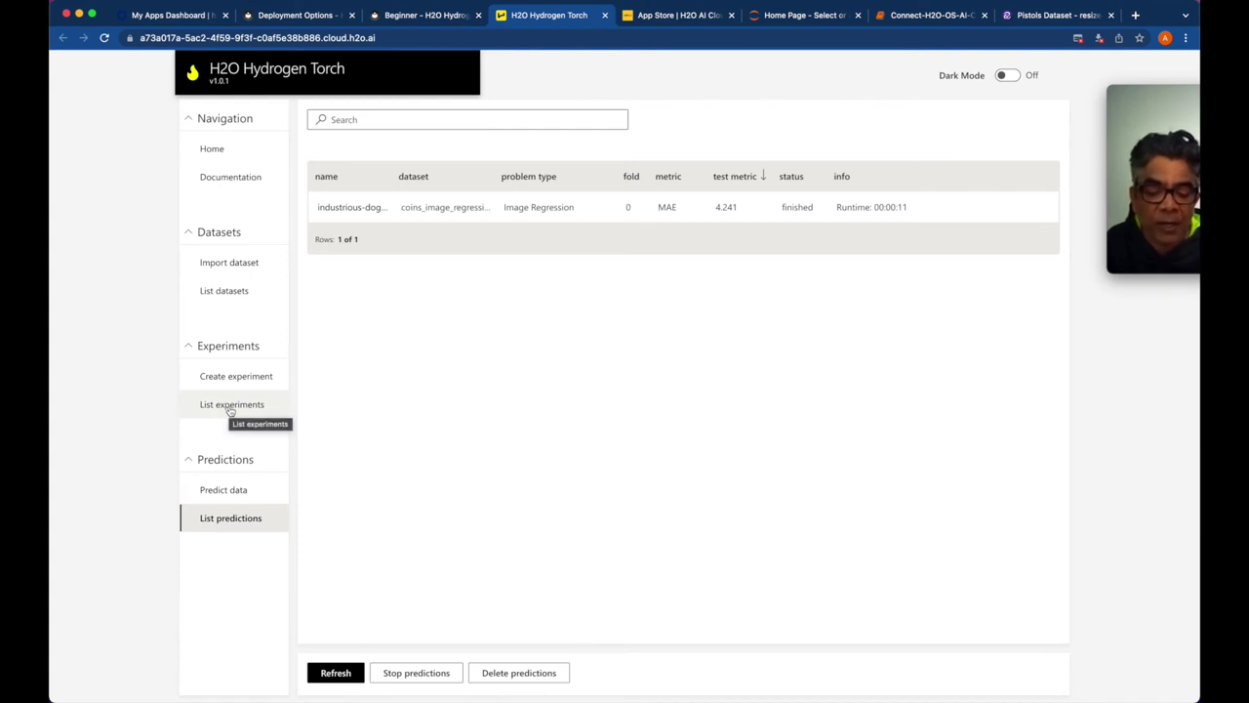
{"action": "left_click", "coordinate": [232, 520]}
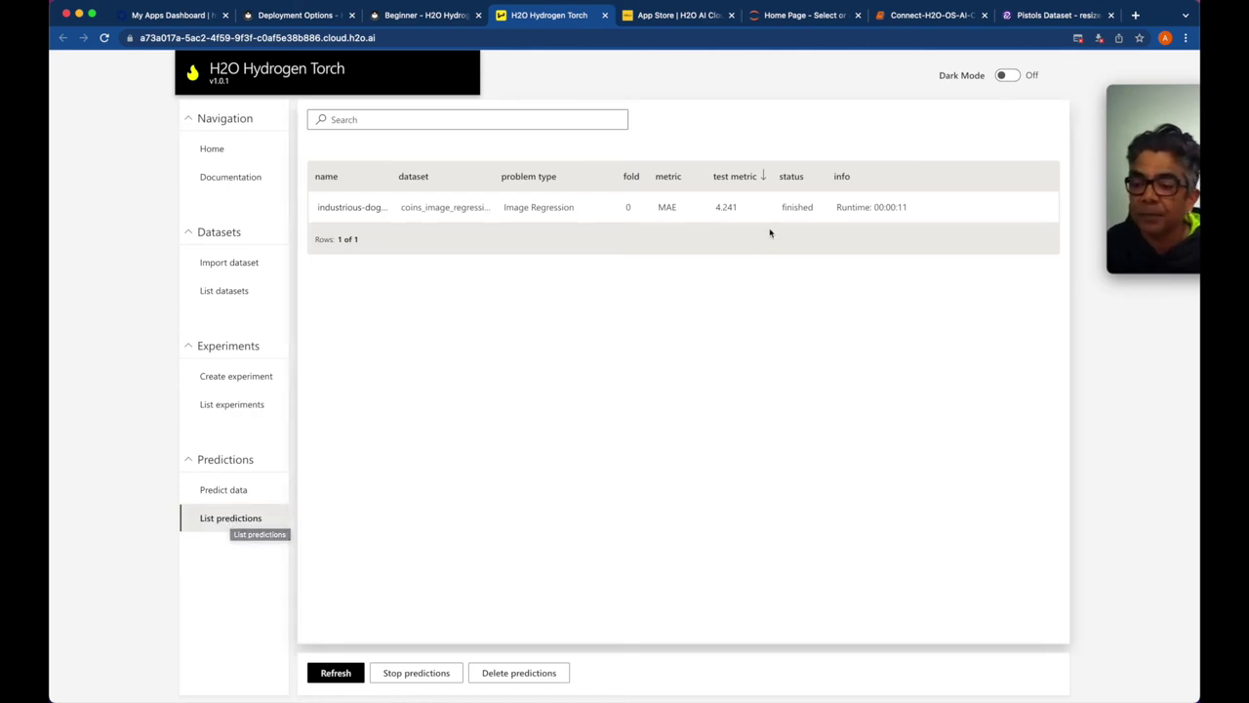
Open the finished industrious-dogfish prediction and review its summary and test metrics
{"action": "left_click", "coordinate": [359, 209]}
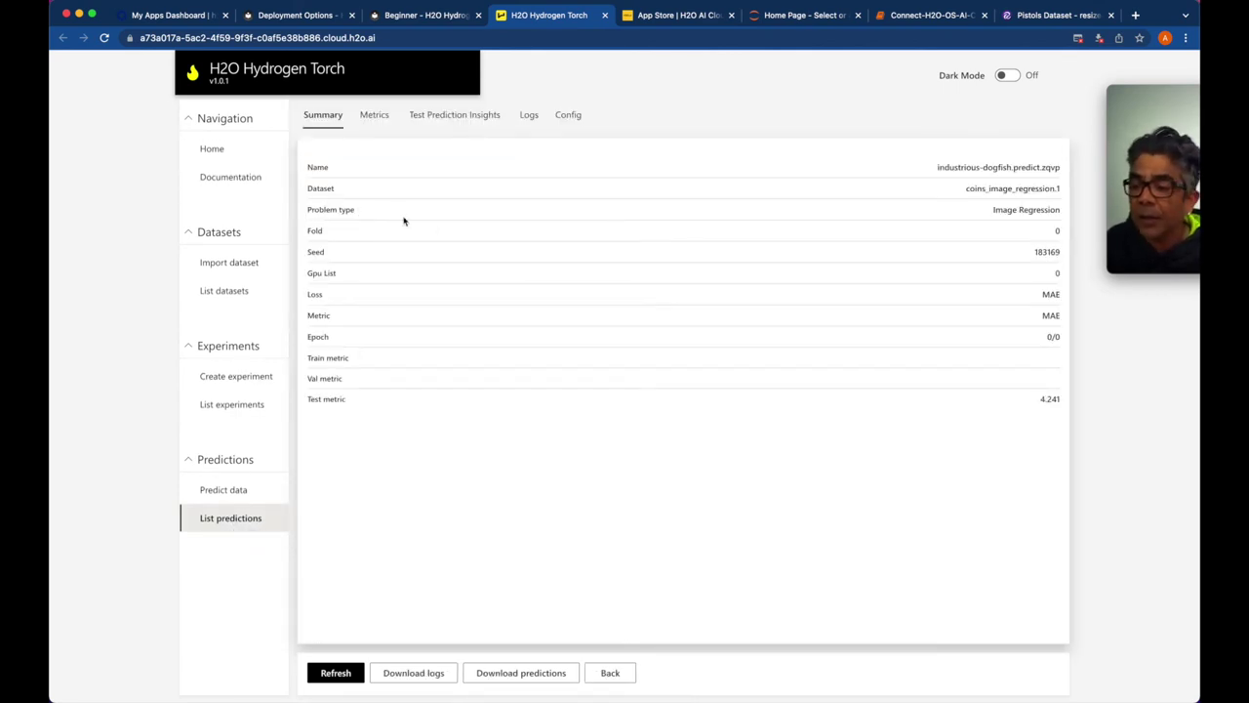
{"action": "left_click", "coordinate": [376, 117]}
{"action": "left_click", "coordinate": [441, 117]}
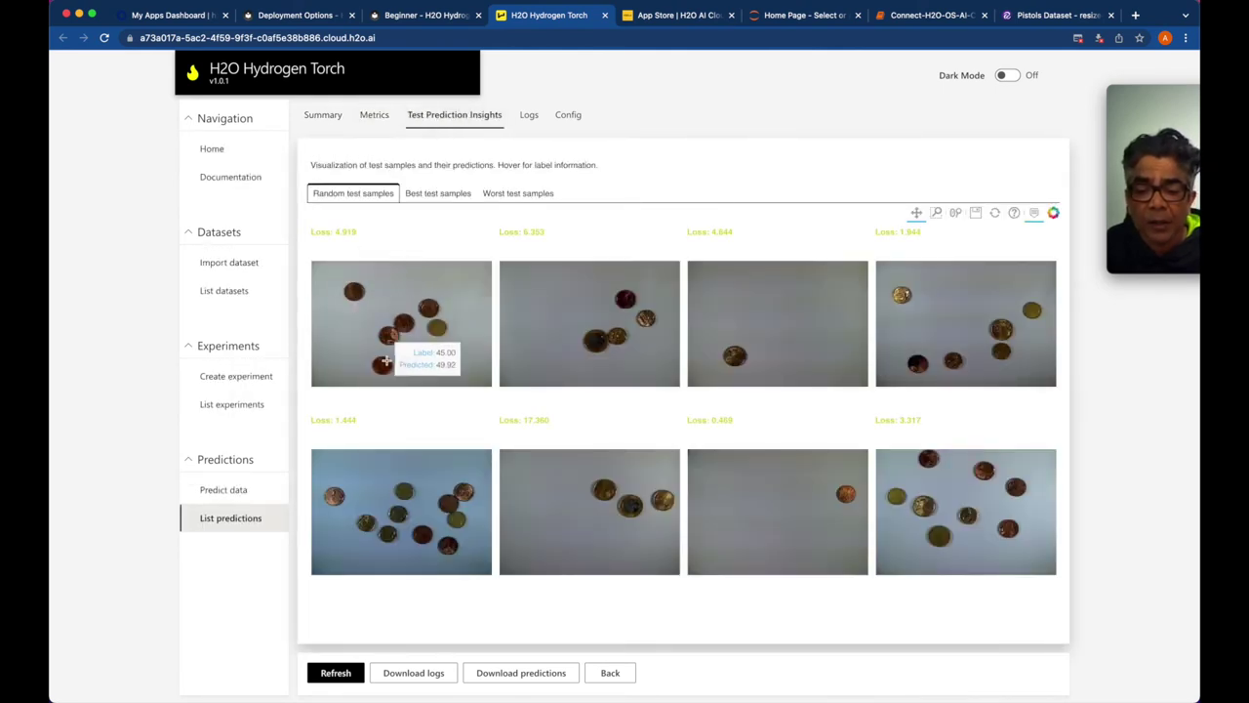
{"action": "left_click", "coordinate": [374, 116]}
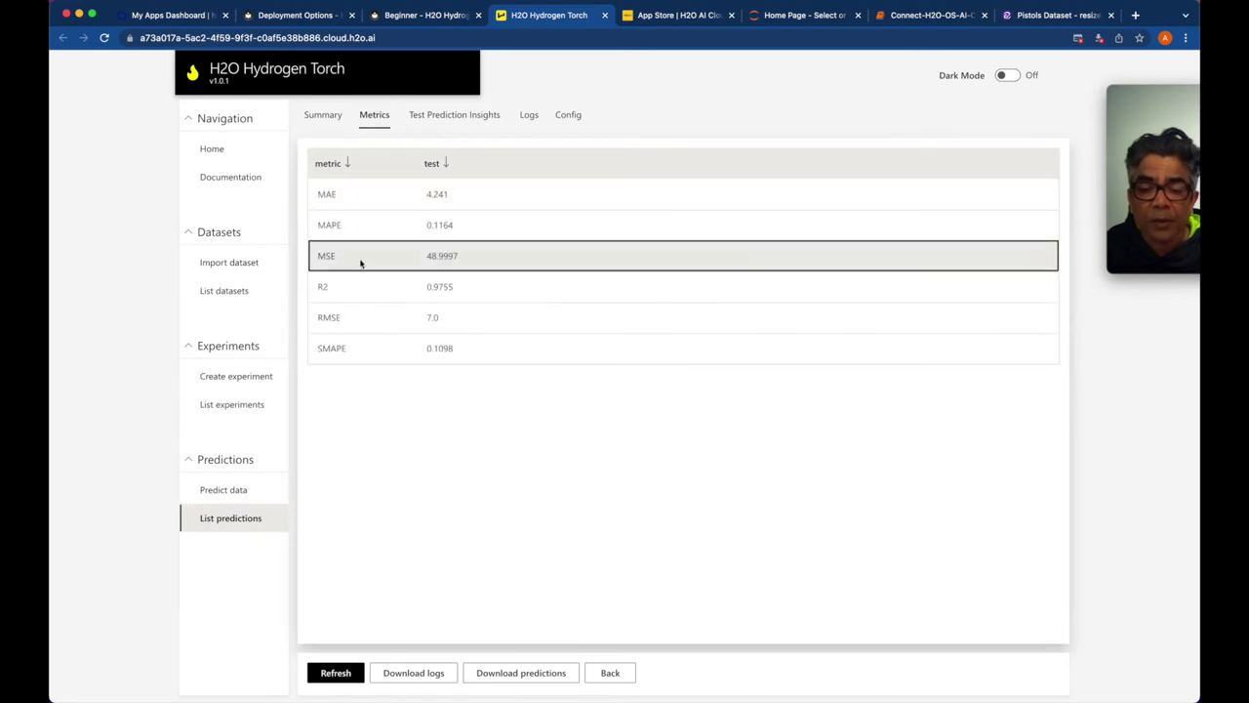
{"action": "left_click", "coordinate": [568, 114]}
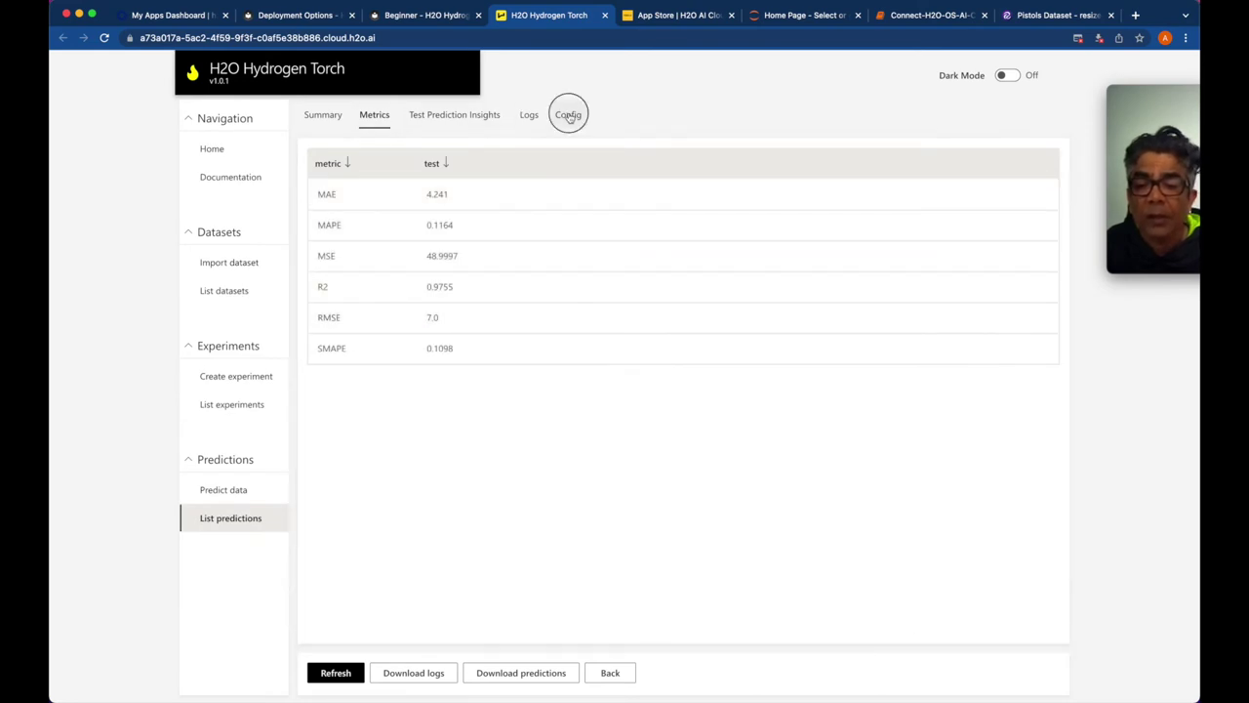
Compare the labels and predicted values of the prediction's random, best and worst test samples
{"action": "left_click", "coordinate": [473, 118]}
{"action": "mouse_move", "coordinate": [415, 269]}
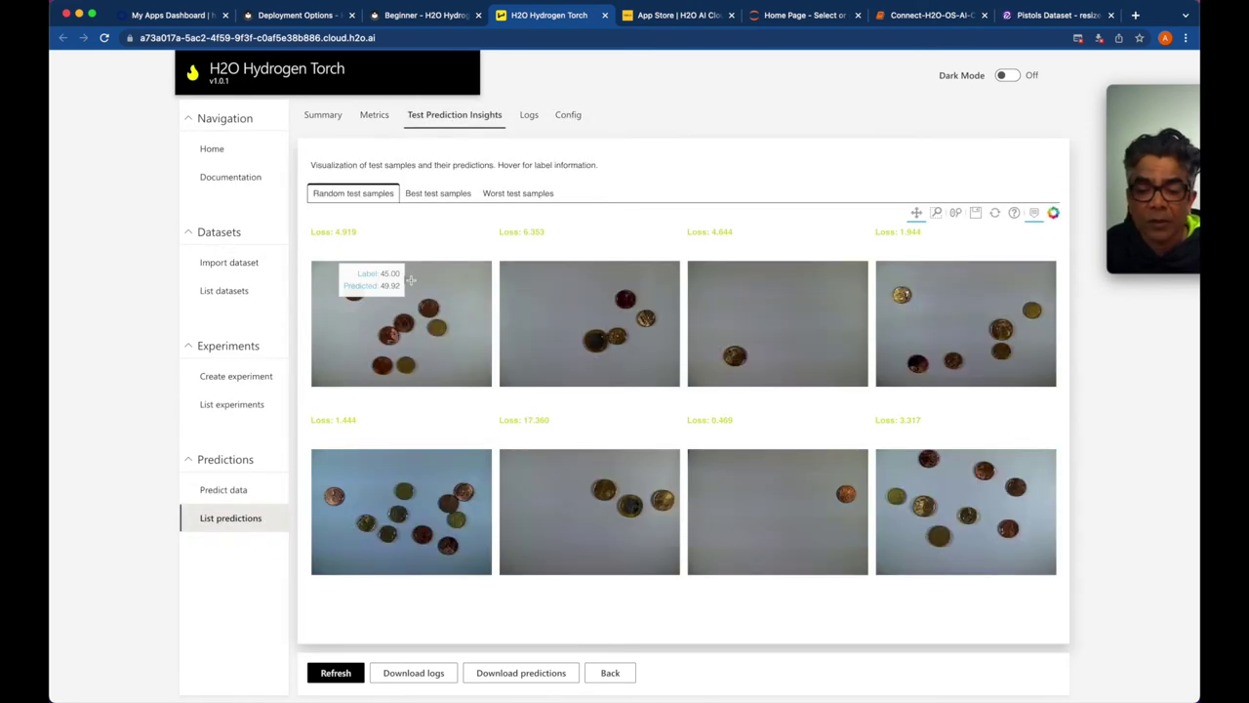
{"action": "left_click", "coordinate": [438, 193]}
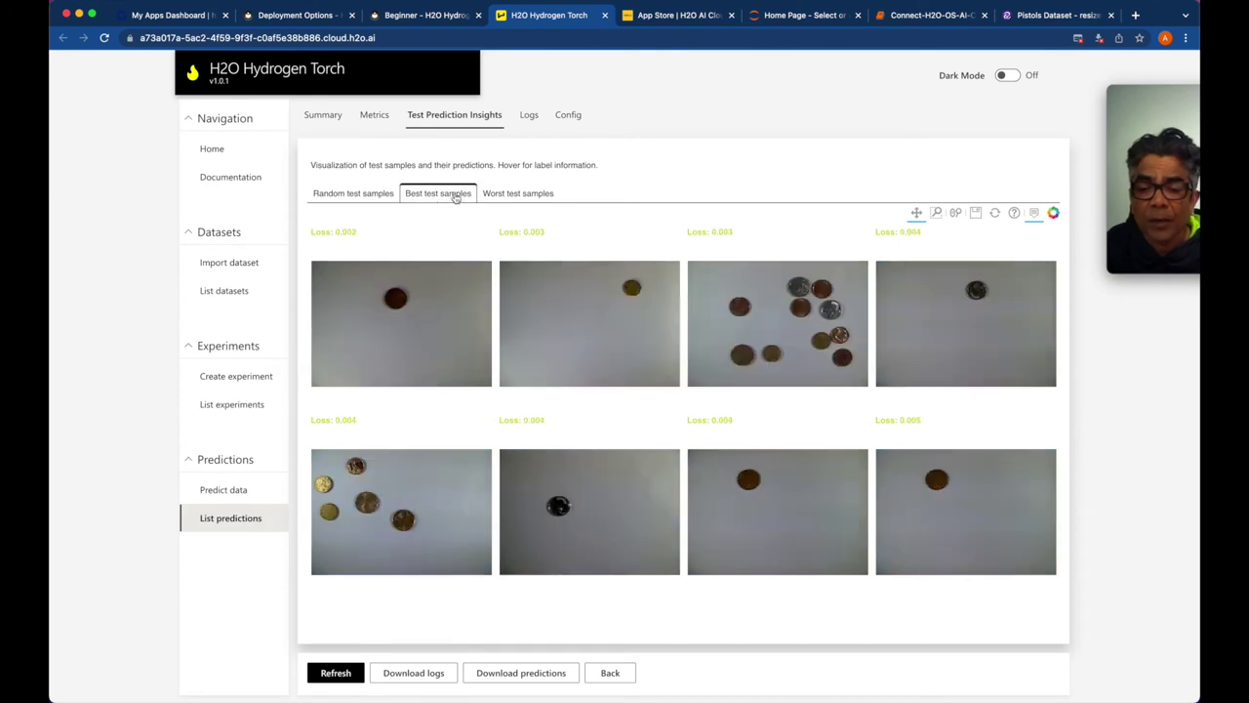
{"action": "left_click", "coordinate": [517, 193]}
{"action": "mouse_move", "coordinate": [390, 335]}
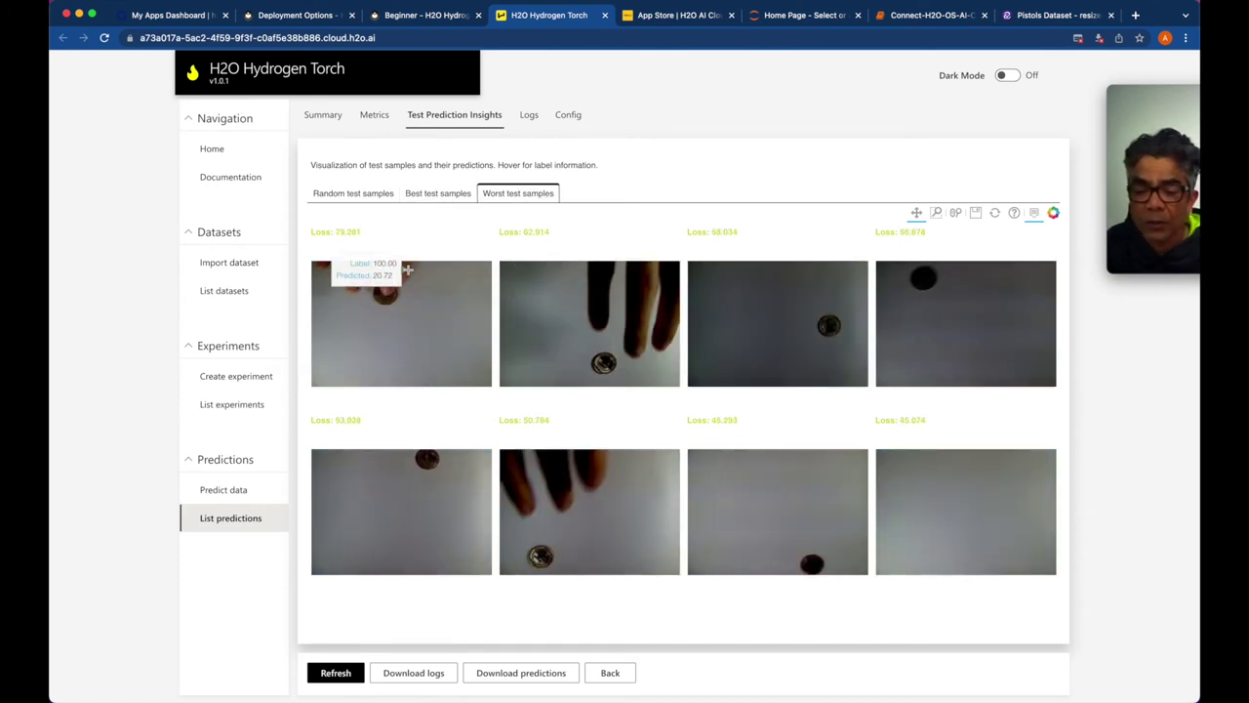
{"action": "left_click", "coordinate": [381, 195]}
Recheck the prediction's metrics and summary, and examine the random test samples again
{"action": "left_click", "coordinate": [373, 121]}
{"action": "left_click", "coordinate": [322, 119]}
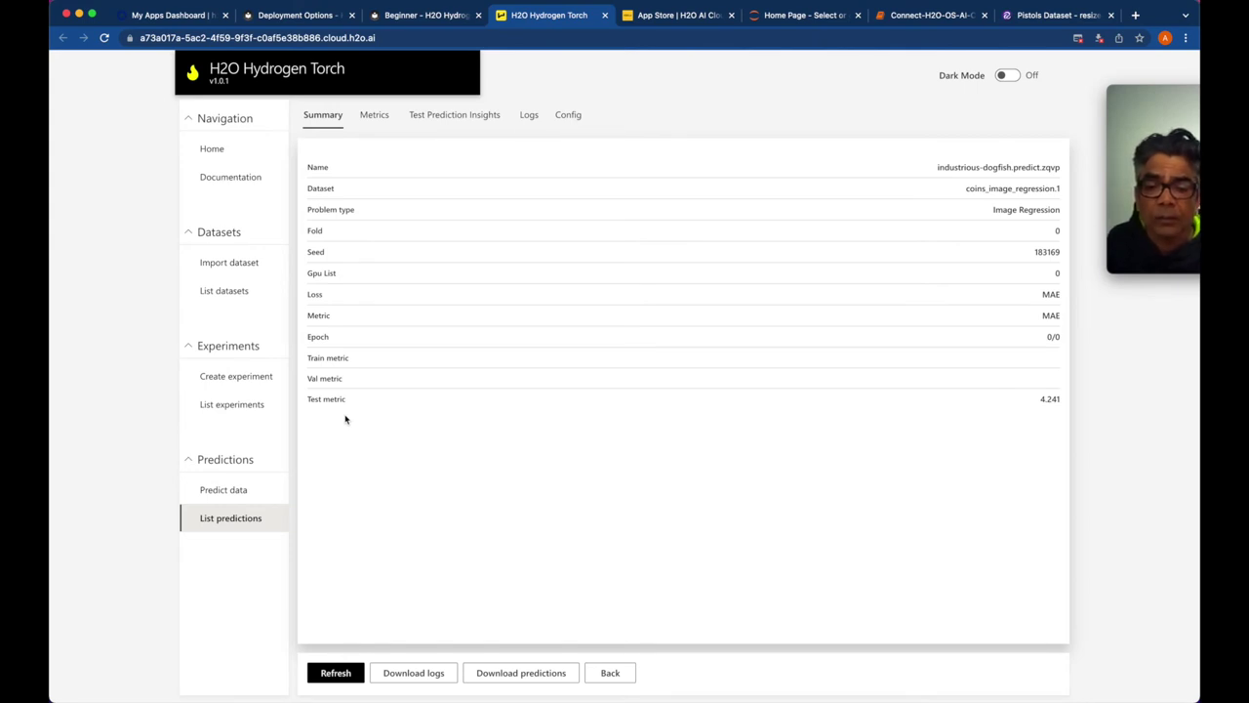
{"action": "left_click", "coordinate": [460, 117]}
{"action": "mouse_move", "coordinate": [386, 331]}
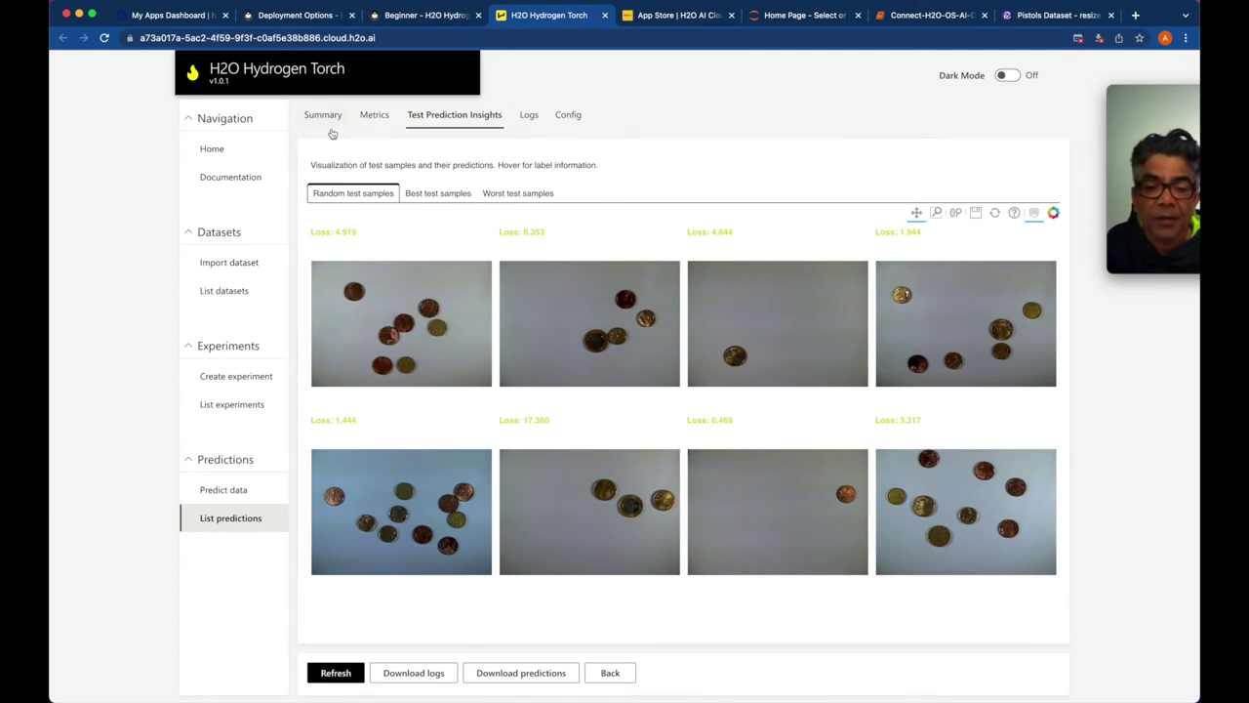
Open the data prediction form, switch to Finder and open coins.csv from the coins folder in Sublime Text
{"action": "left_click", "coordinate": [220, 489]}
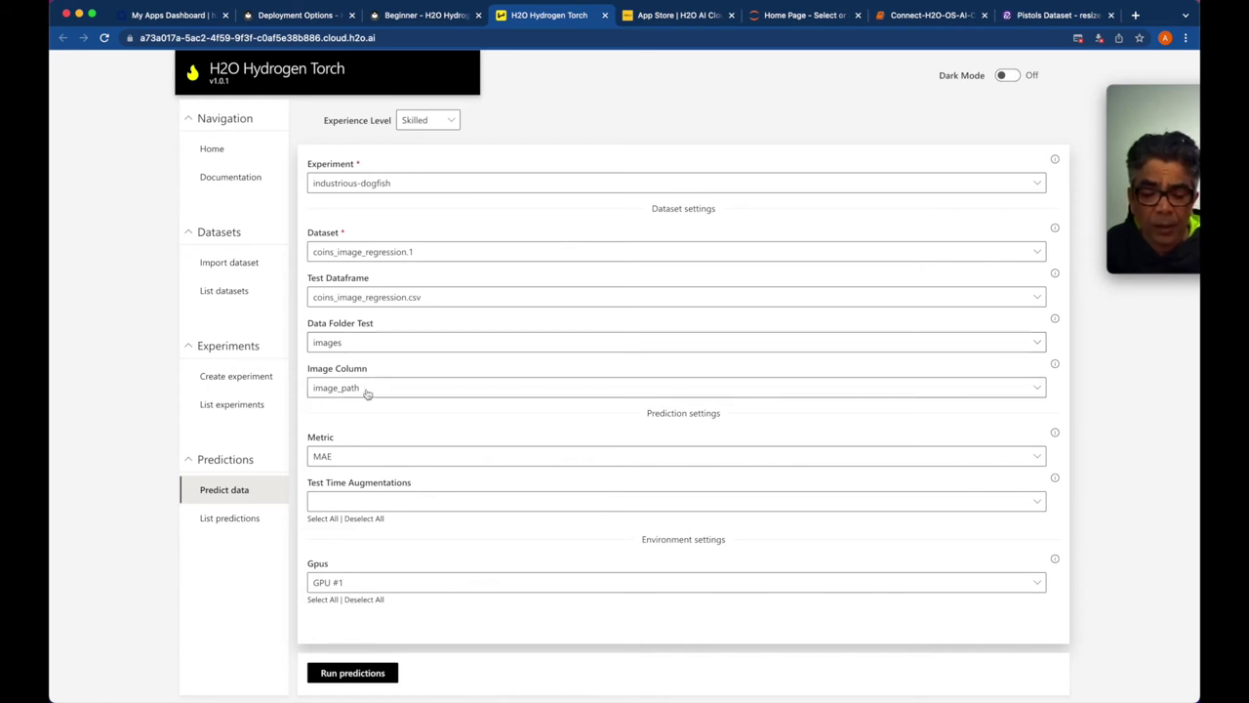
{"action": "key", "text": "super+Tab"}
{"action": "right_click", "coordinate": [630, 365]}
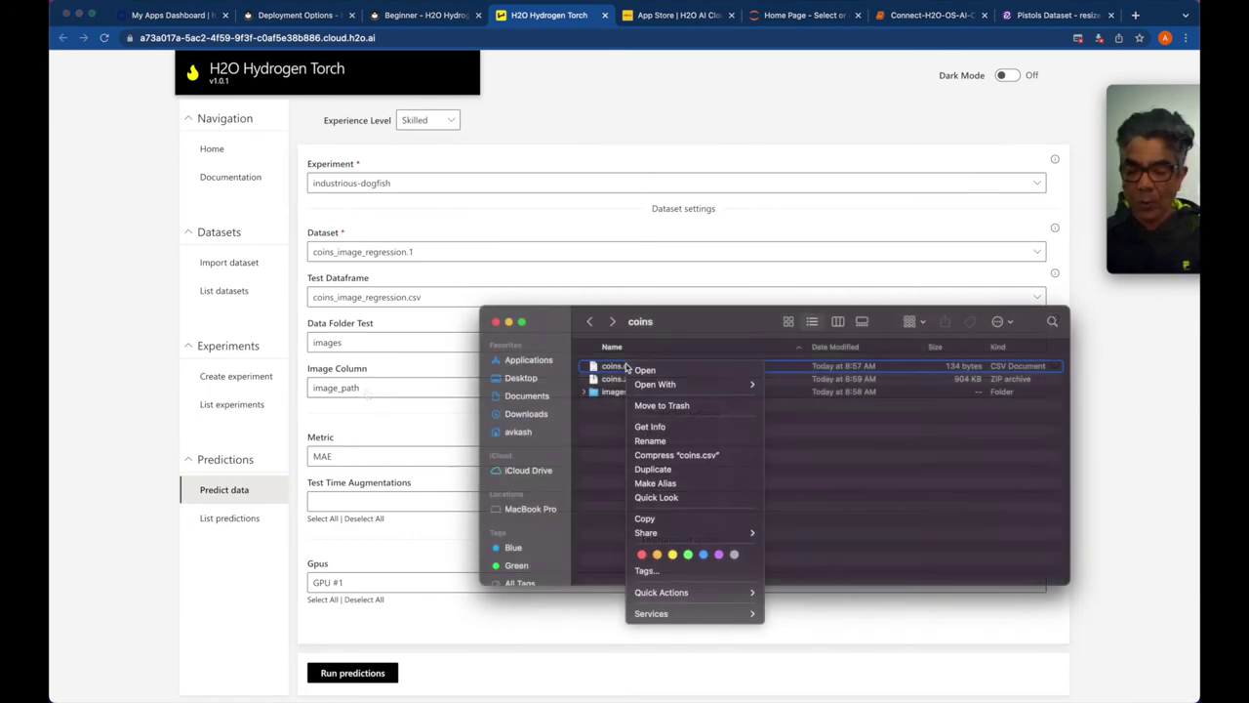
{"action": "mouse_move", "coordinate": [768, 389]}
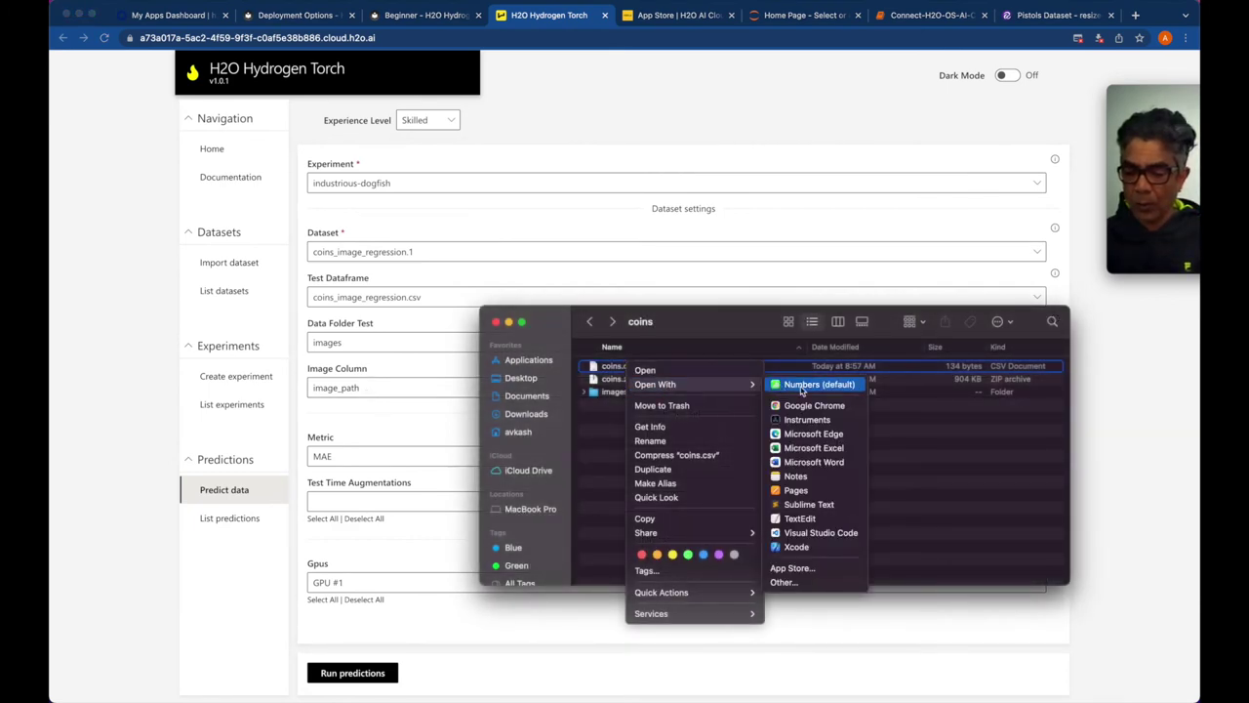
{"action": "left_click", "coordinate": [805, 504]}
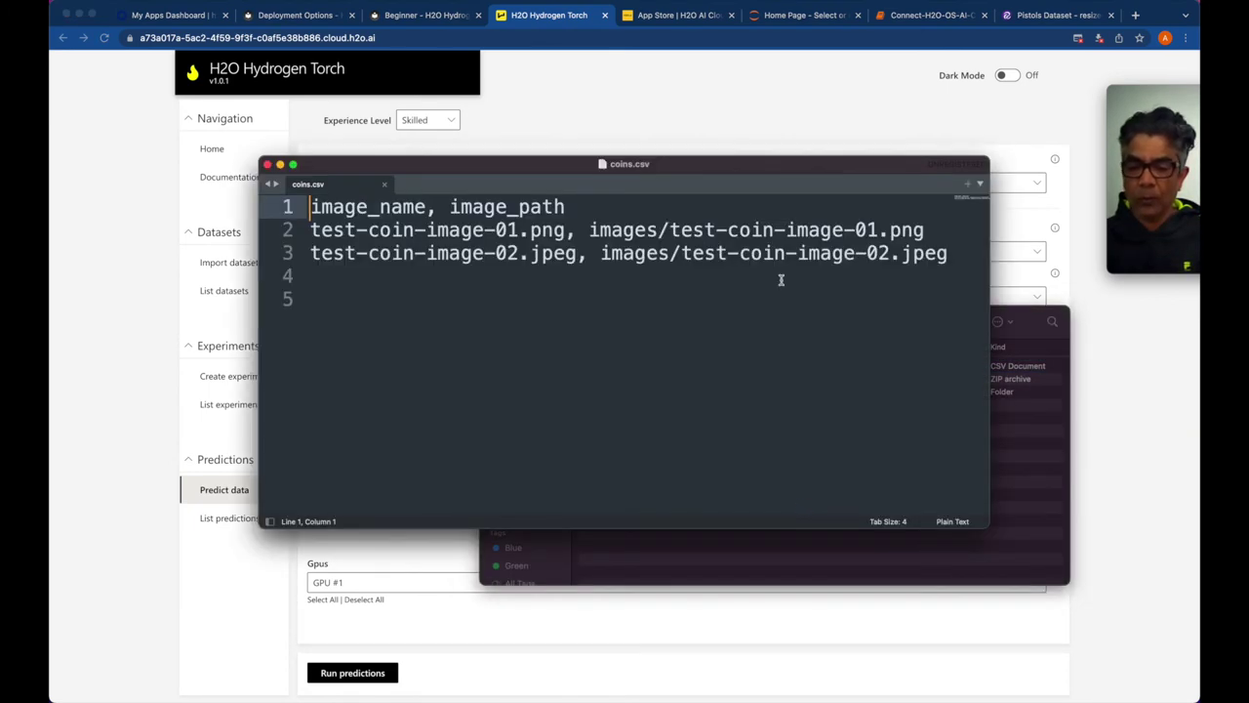
Arrange the coins.csv and Finder windows apart, and check the image files inside the images folder against the CSV
{"action": "left_click_drag", "start_coordinate": [786, 170], "coordinate": [622, 377]}
{"action": "left_click_drag", "start_coordinate": [711, 334], "coordinate": [709, 97]}
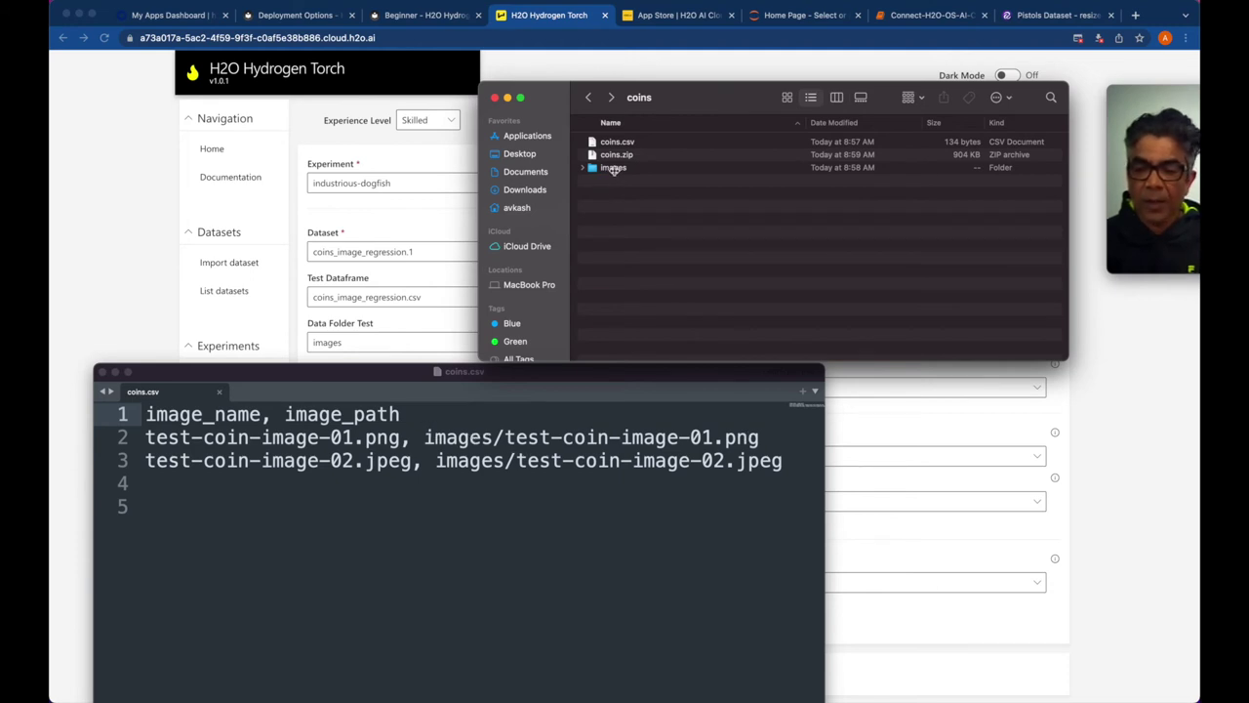
{"action": "left_click", "coordinate": [583, 167]}
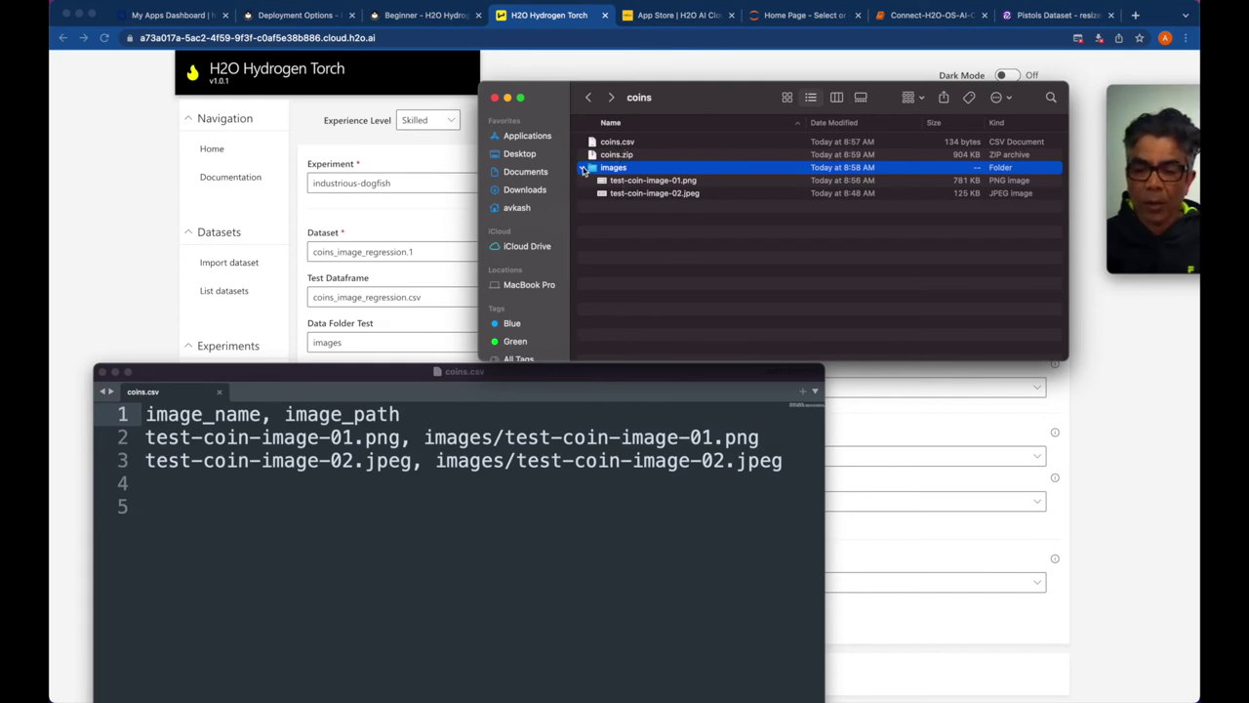
{"action": "left_click", "coordinate": [582, 169]}
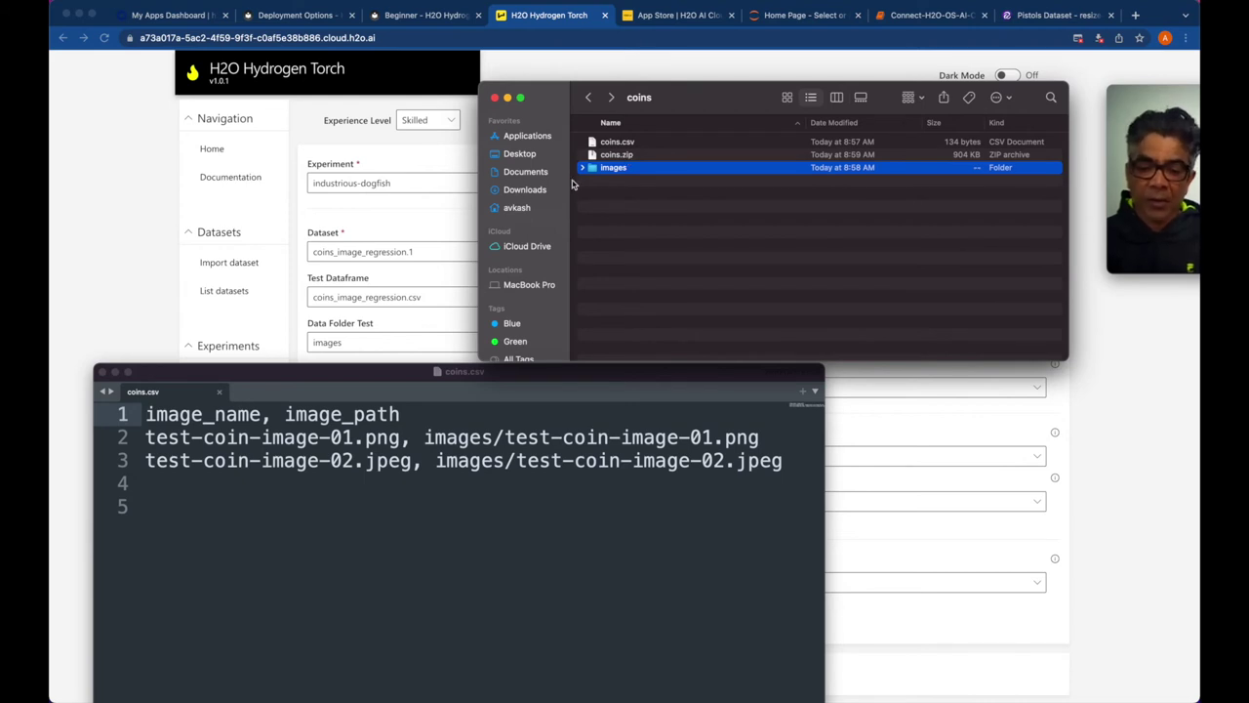
Return to H2O Hydrogen Torch and upload coins.zip from the coins folder as a new dataset import
{"action": "left_click", "coordinate": [447, 222]}
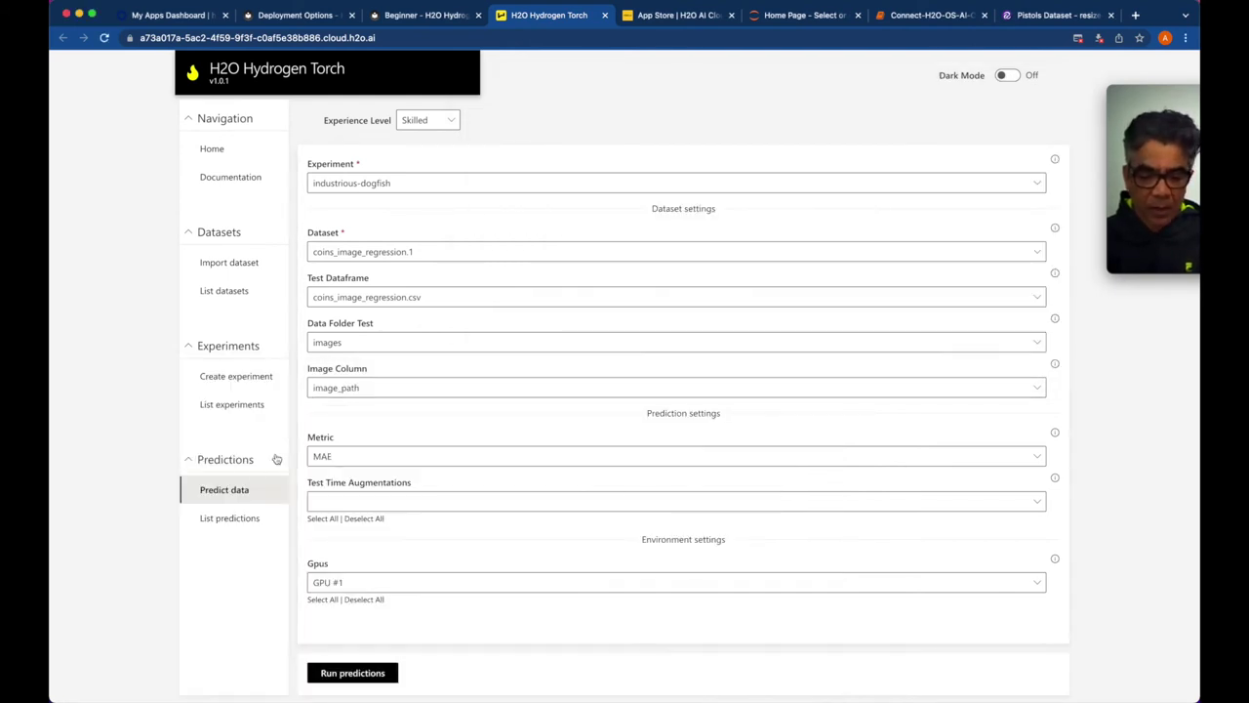
{"action": "left_click", "coordinate": [232, 262]}
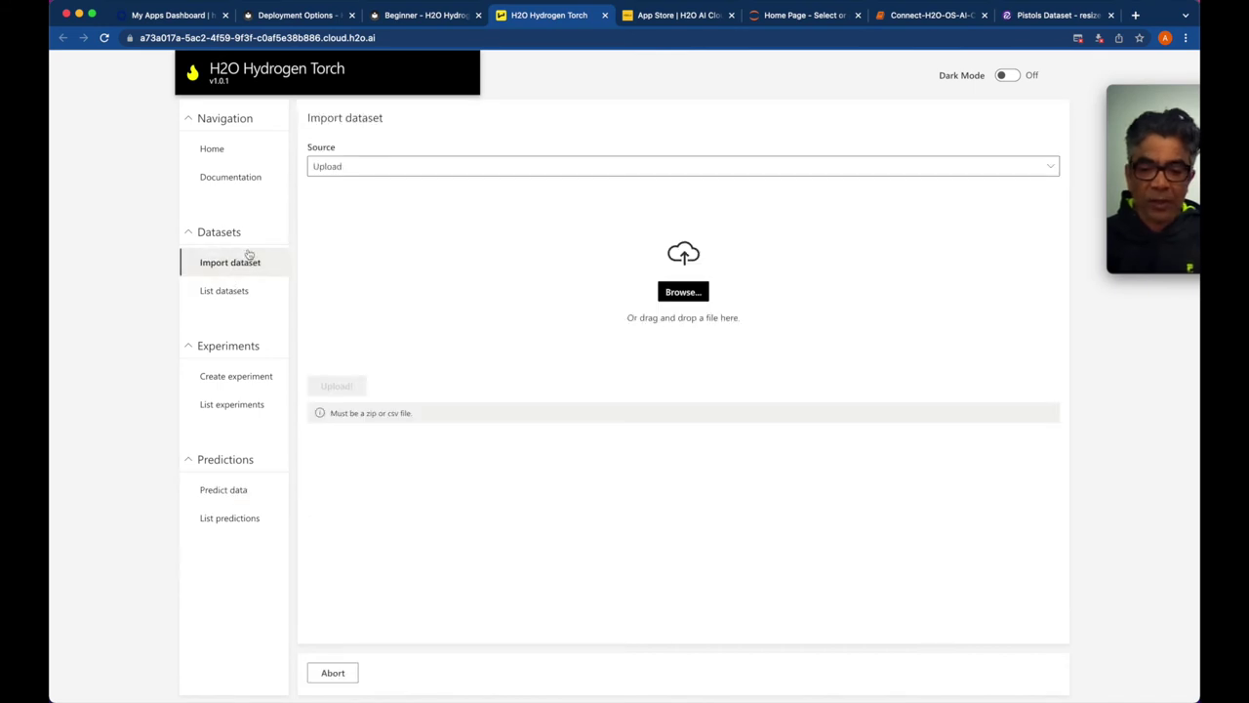
{"action": "left_click", "coordinate": [356, 166]}
{"action": "left_click", "coordinate": [335, 234]}
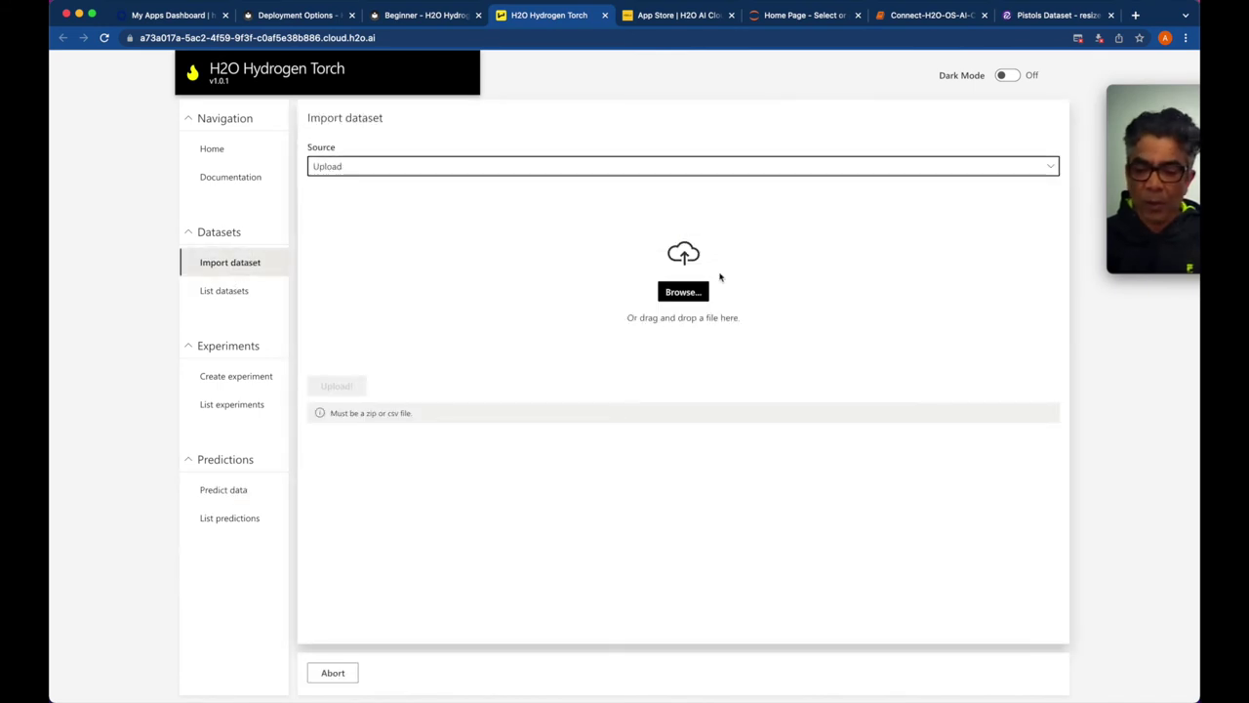
{"action": "left_click", "coordinate": [680, 293]}
{"action": "double_click", "coordinate": [532, 276]}
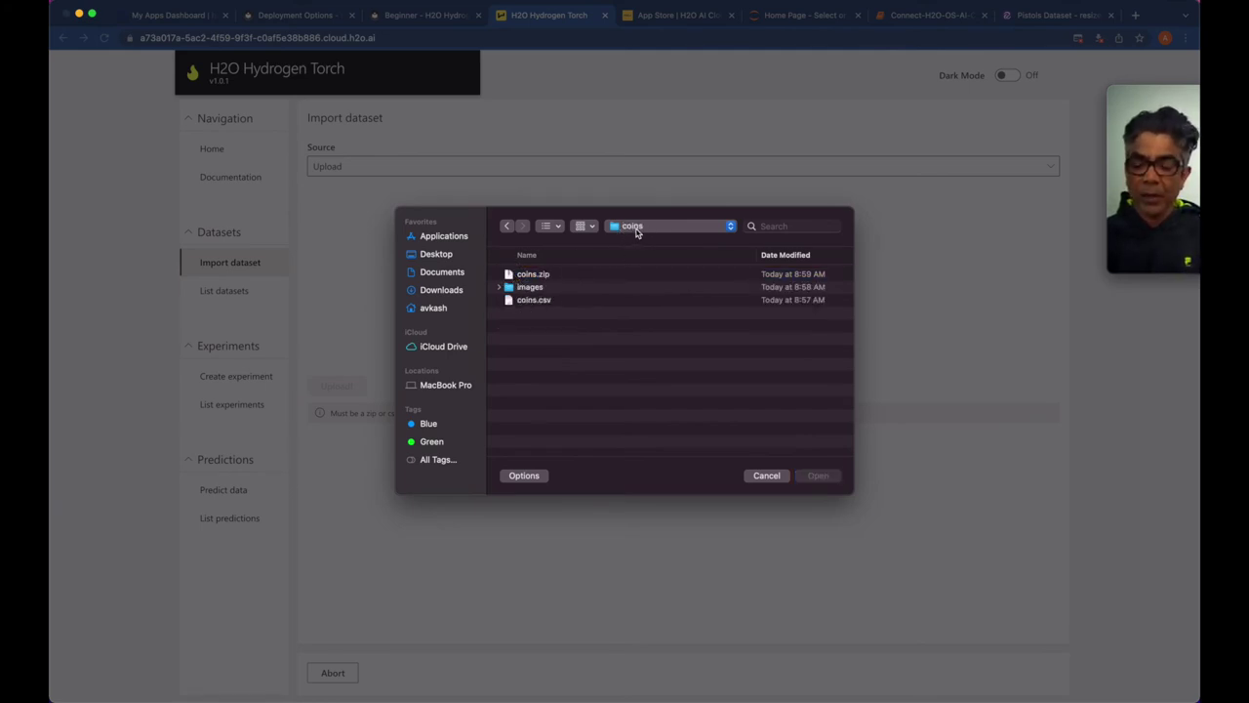
{"action": "left_click", "coordinate": [536, 278]}
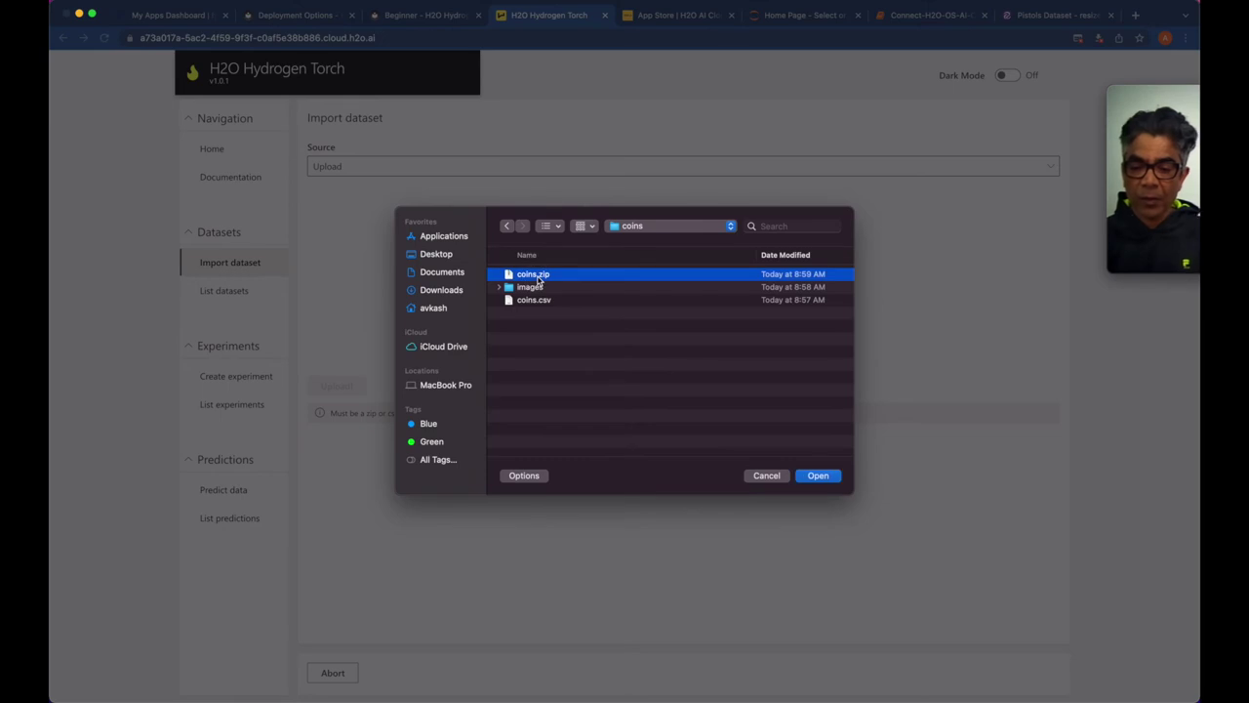
{"action": "left_click", "coordinate": [808, 477]}
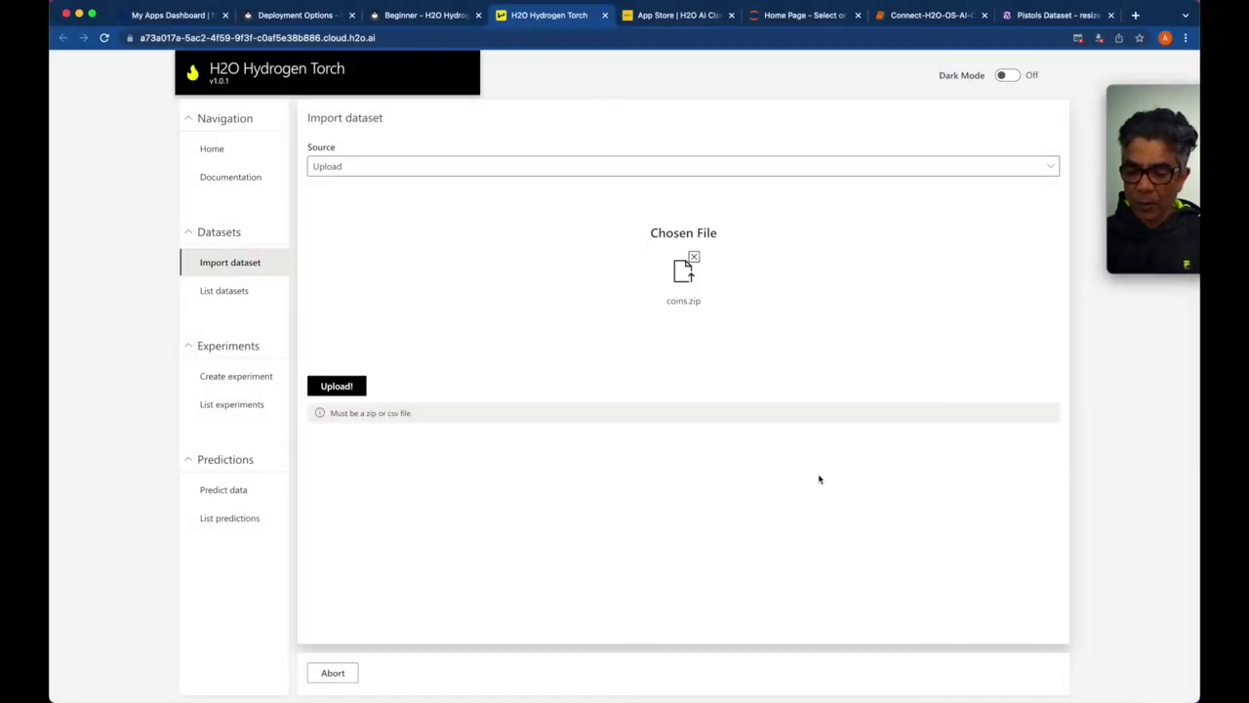
{"action": "left_click", "coordinate": [344, 387]}
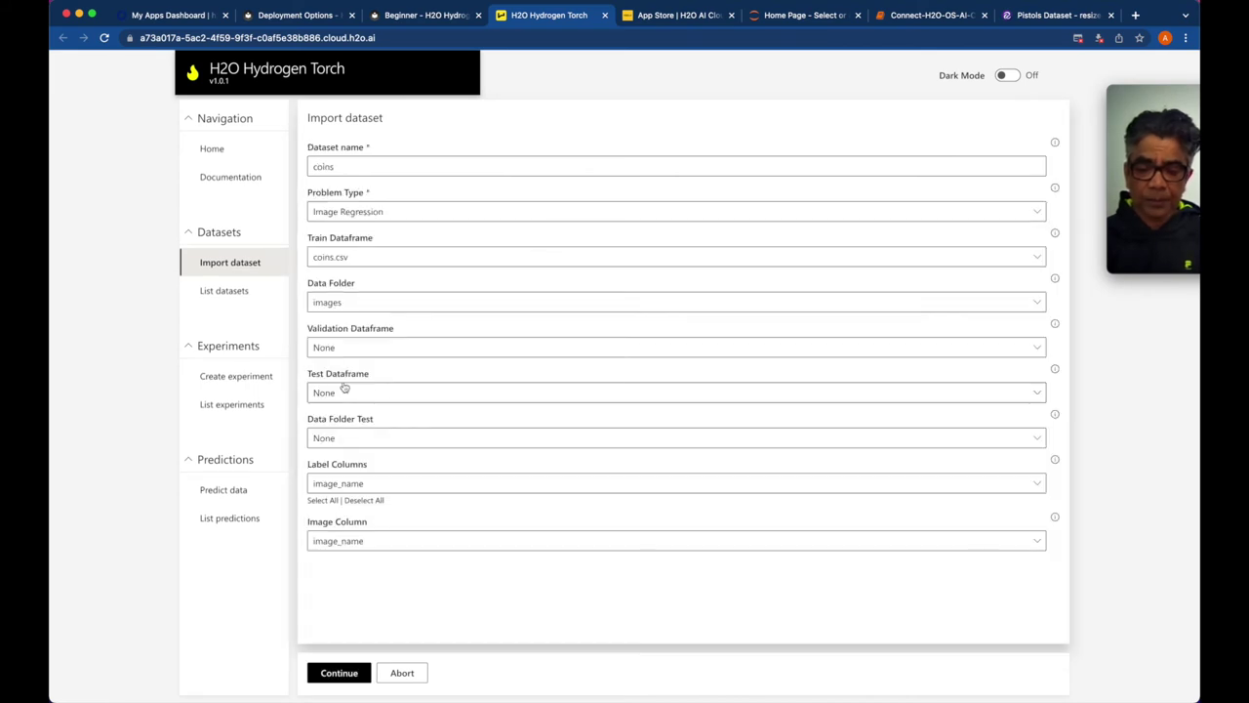
Prefix the coins dataset's name with the owner's first name and "-predict-", keep the other import settings and complete the import
{"action": "left_click", "coordinate": [338, 167]}
{"action": "key", "text": "BackSpace"}
{"action": "key", "text": "BackSpace"}
{"action": "key", "text": "BackSpace"}
{"action": "key", "text": "BackSpace"}
{"action": "key", "text": "BackSpace"}
{"action": "type", "text": "avkash-predict-"}
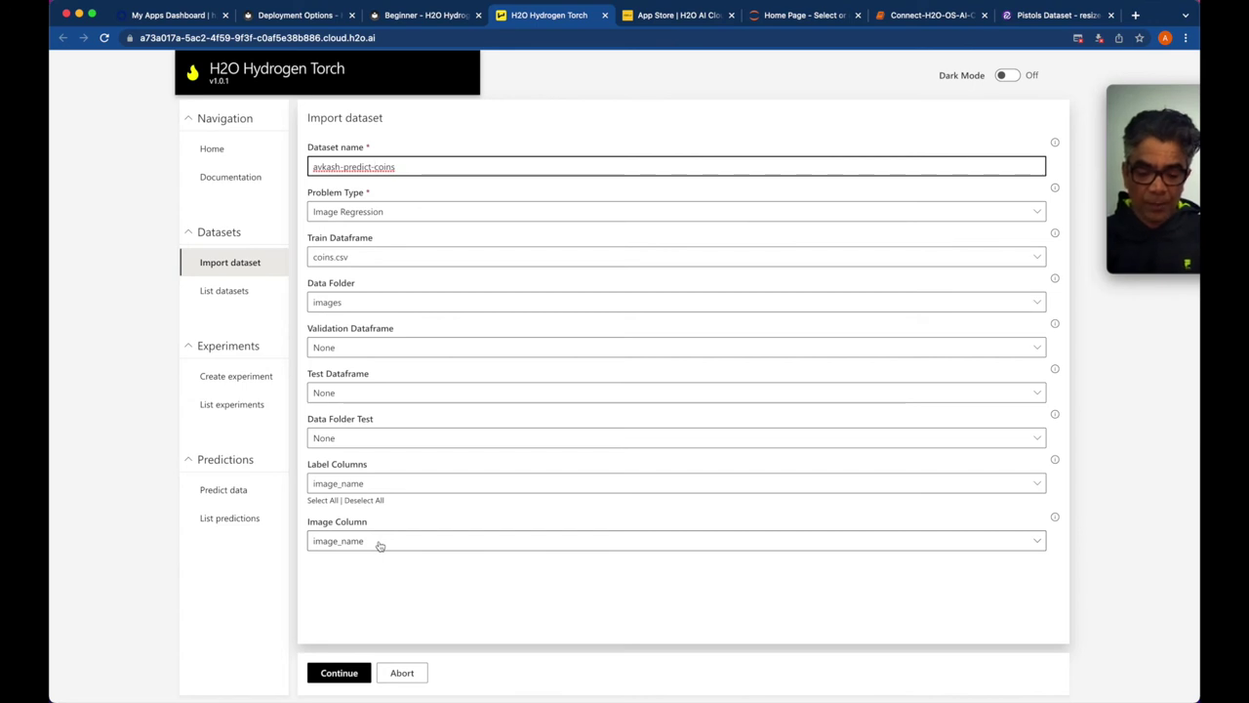
{"action": "left_click", "coordinate": [339, 672]}
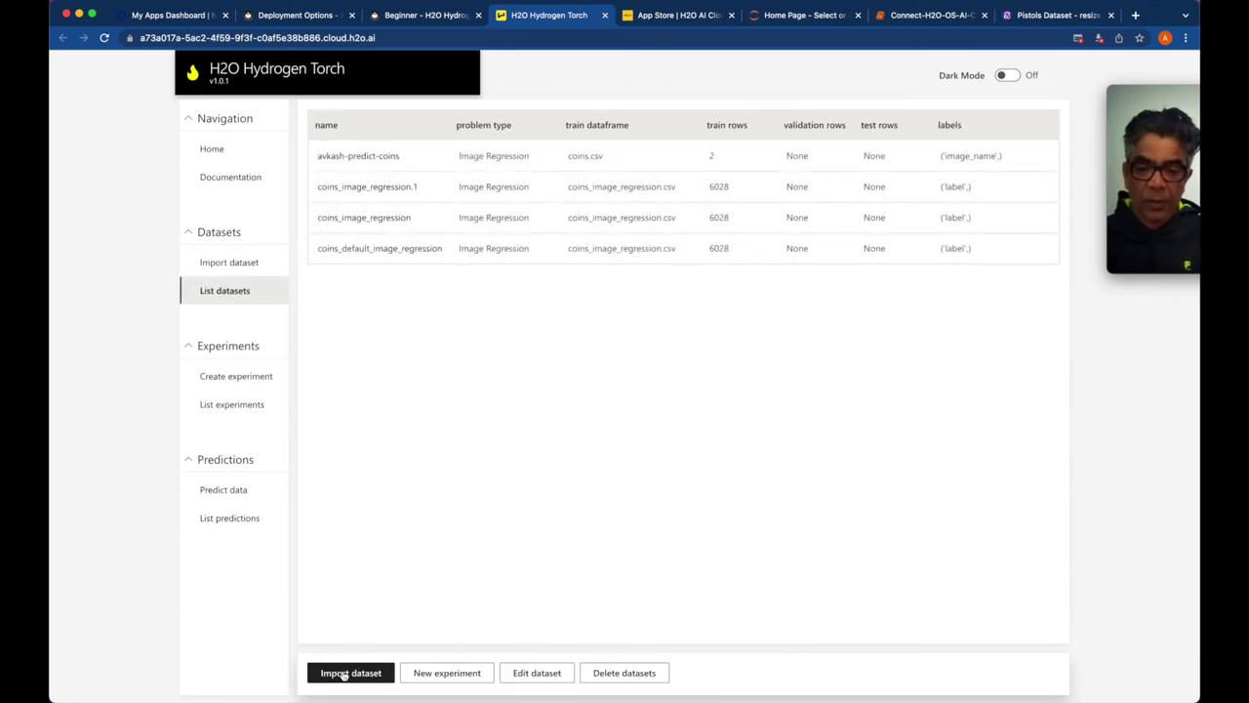
{"action": "left_click", "coordinate": [365, 673]}
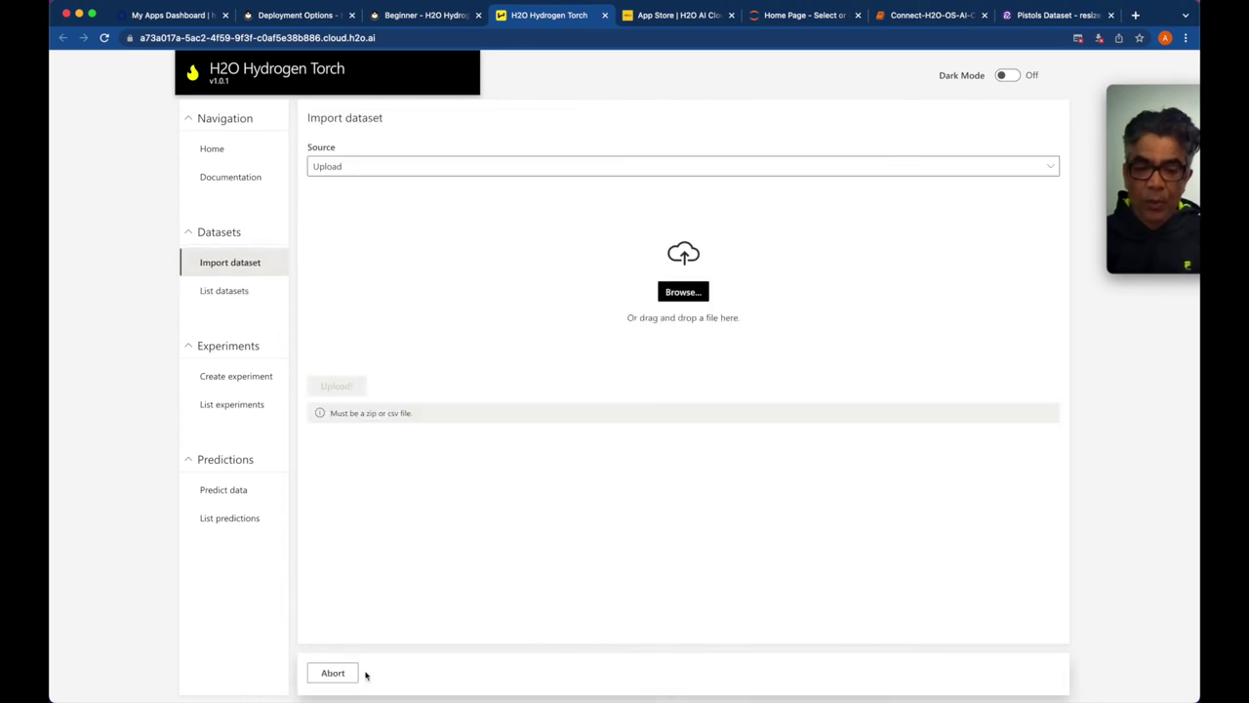
Open the newly imported coins dataset from the dataset list and examine its sample data, train visualization, statistics and summary
{"action": "left_click", "coordinate": [226, 287]}
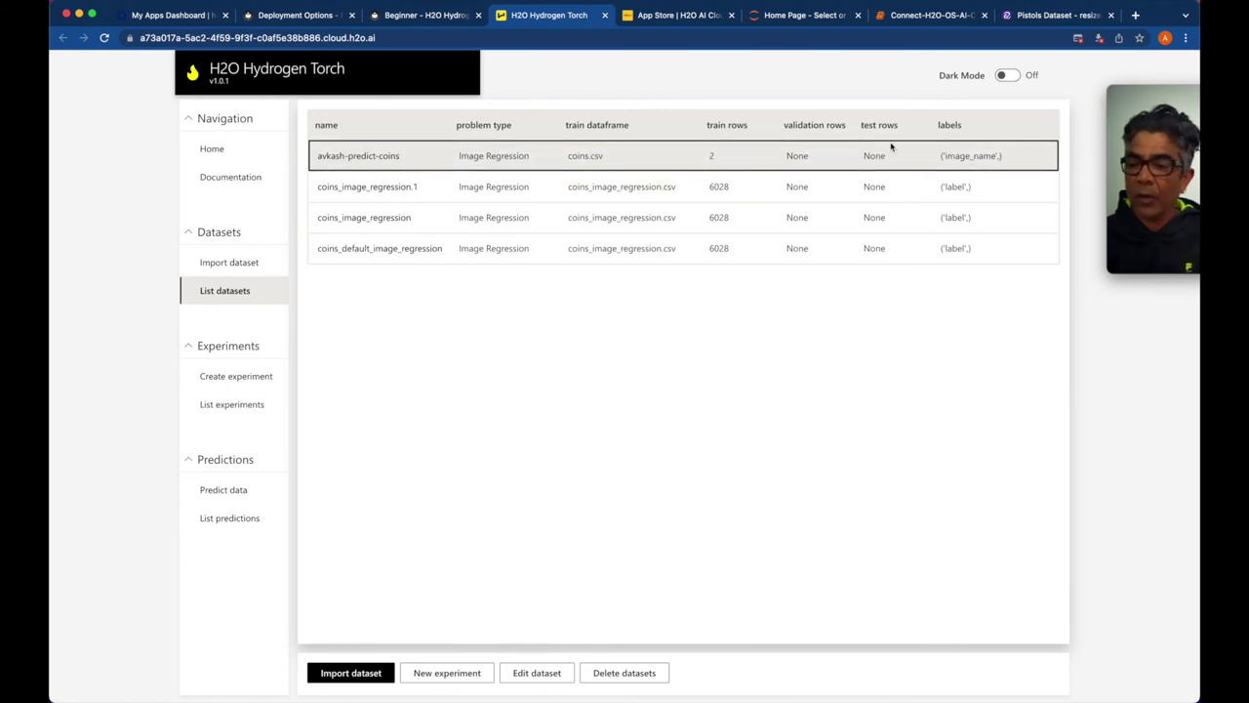
{"action": "left_click", "coordinate": [380, 159]}
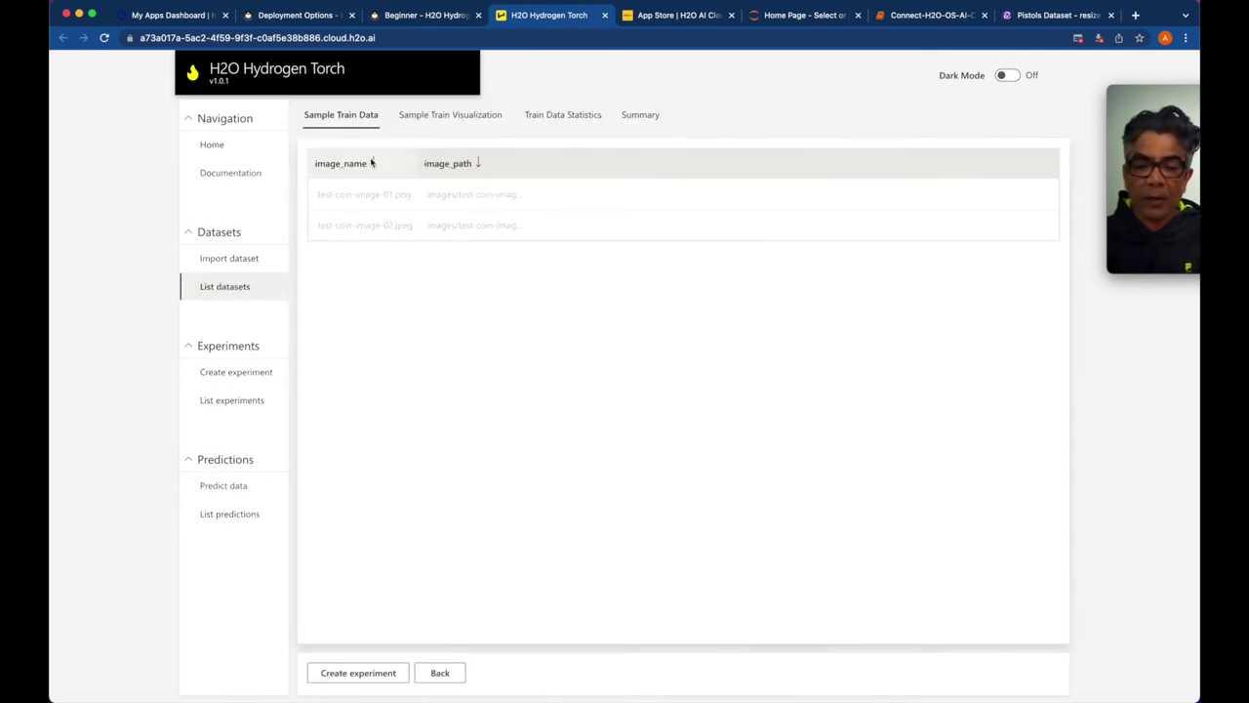
{"action": "left_click", "coordinate": [465, 117]}
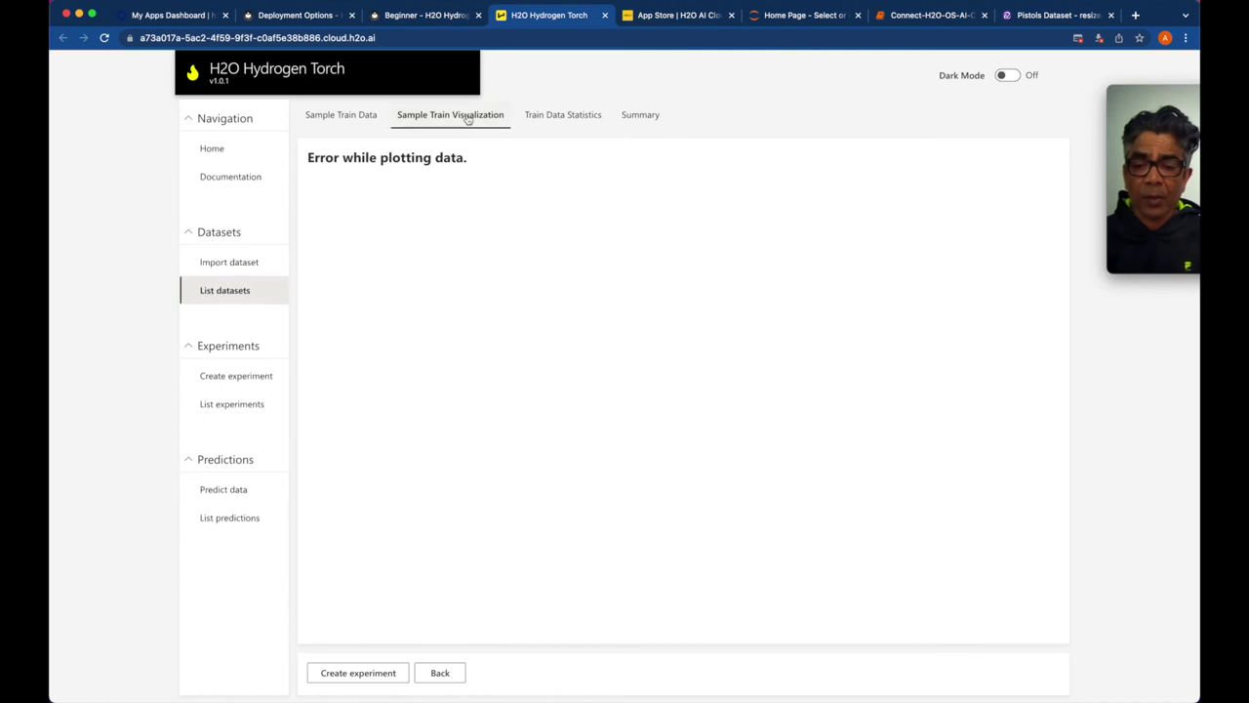
{"action": "left_click", "coordinate": [348, 118]}
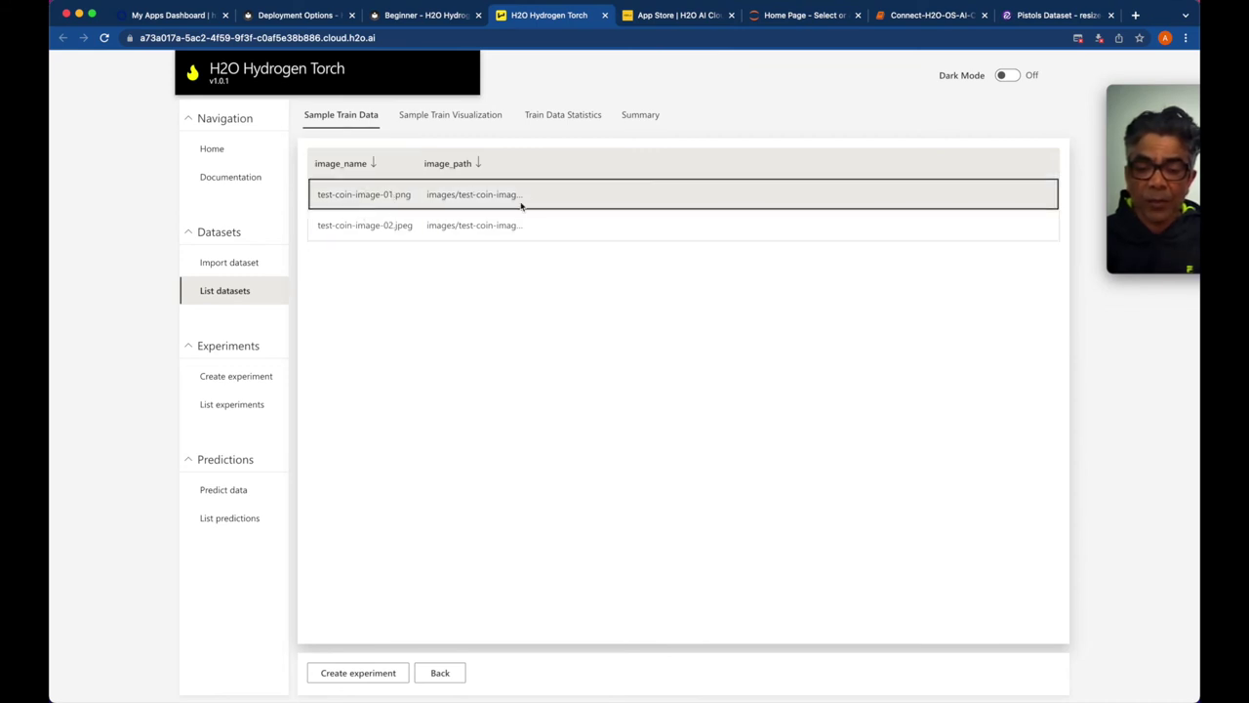
{"action": "left_click", "coordinate": [641, 116]}
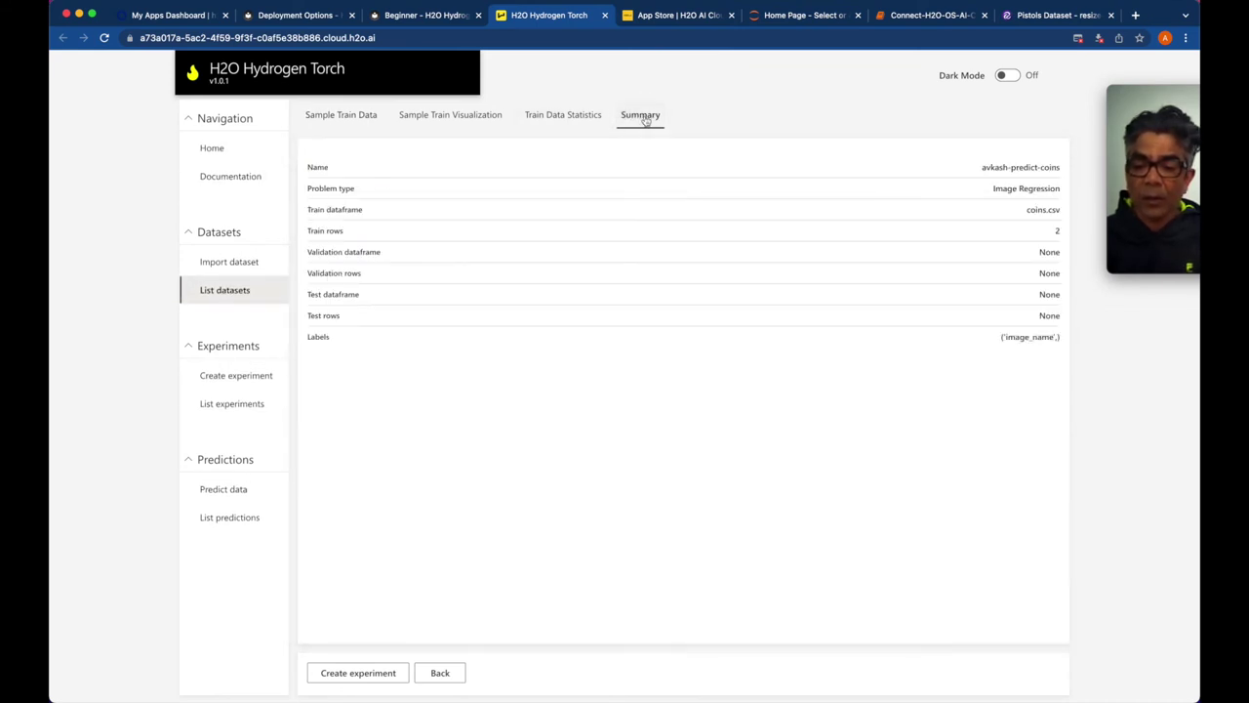
{"action": "left_click", "coordinate": [542, 115]}
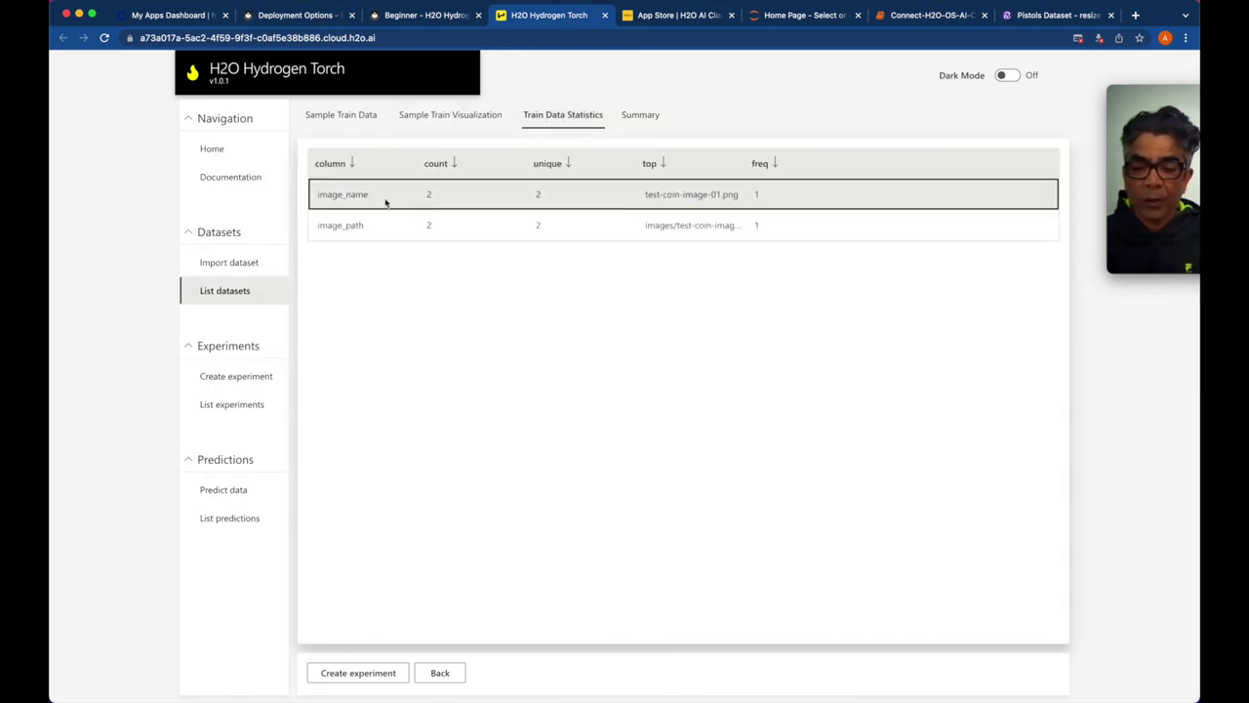
{"action": "left_click", "coordinate": [432, 118]}
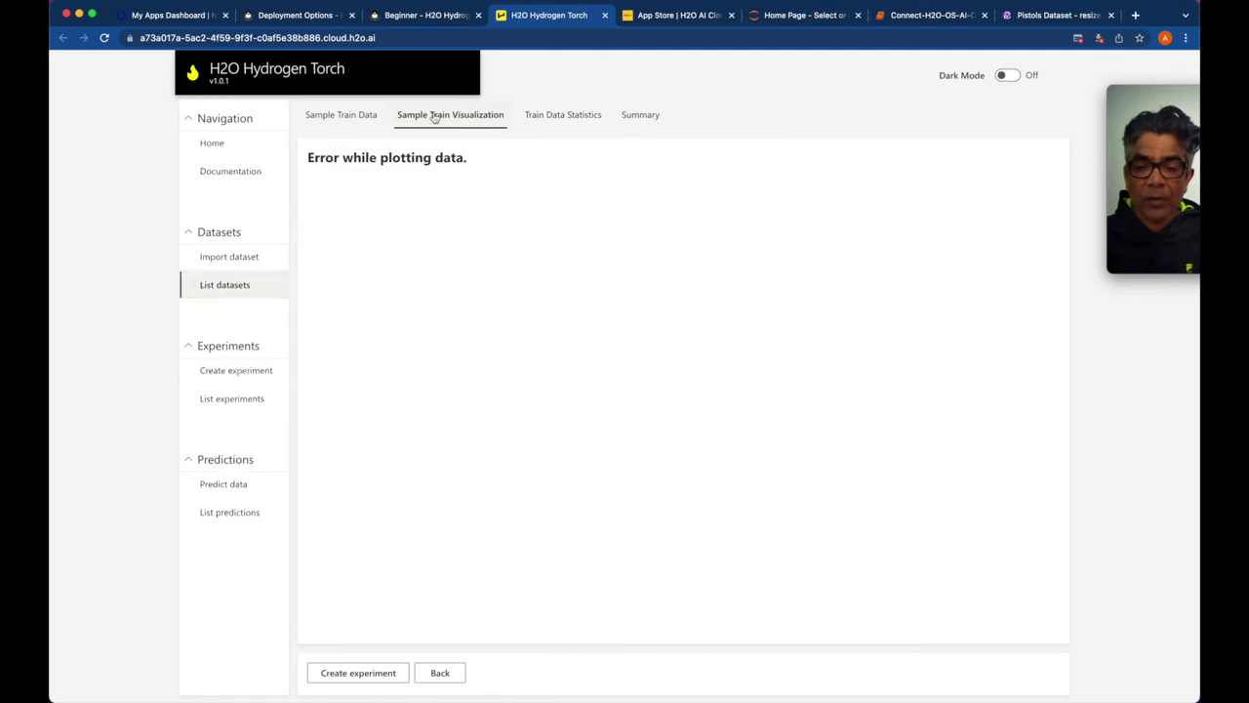
{"action": "left_click", "coordinate": [357, 120]}
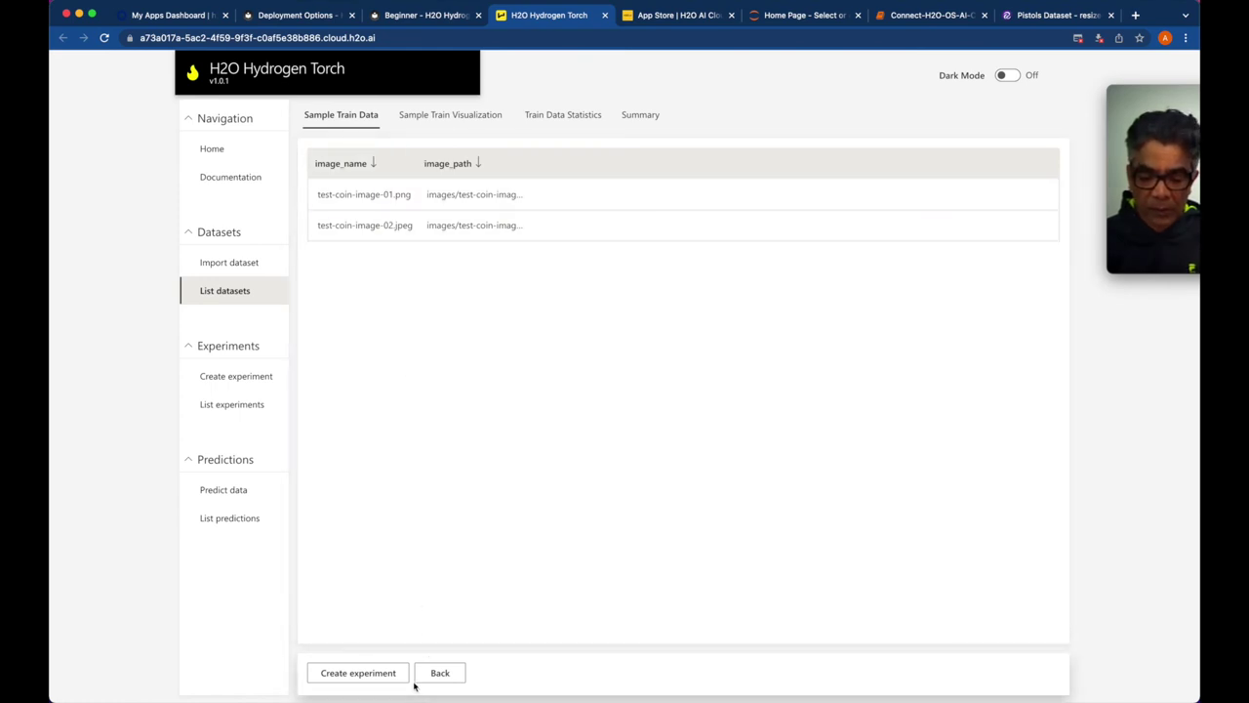
Run predictions with the industrious-dogfish experiment on the newly imported predict-coins dataset, using coins.csv and the MAE metric
{"action": "left_click", "coordinate": [226, 491]}
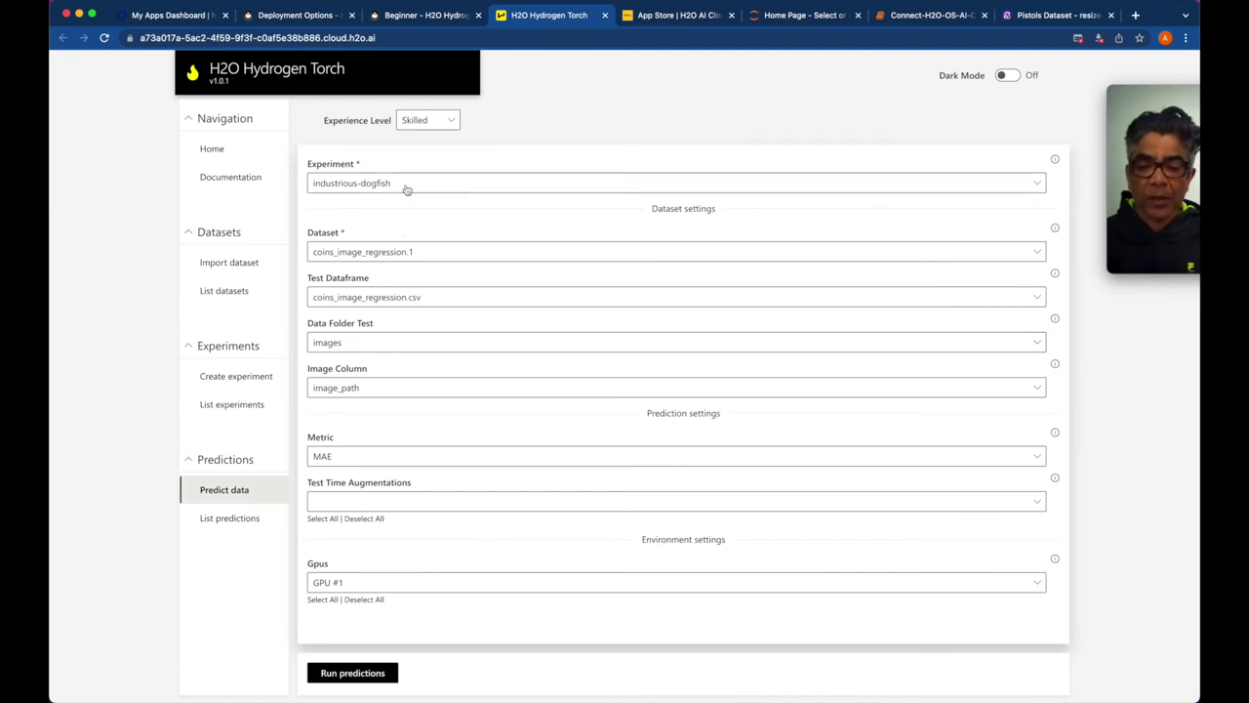
{"action": "left_click", "coordinate": [418, 185]}
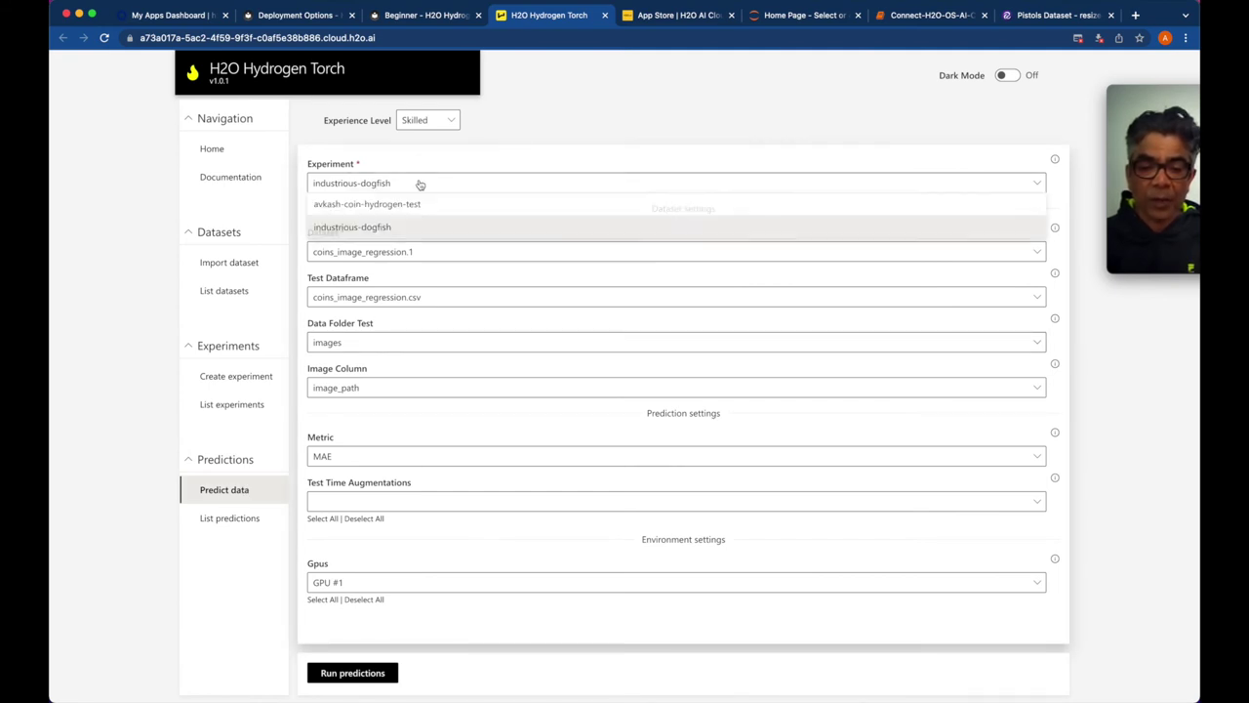
{"action": "left_click", "coordinate": [369, 227]}
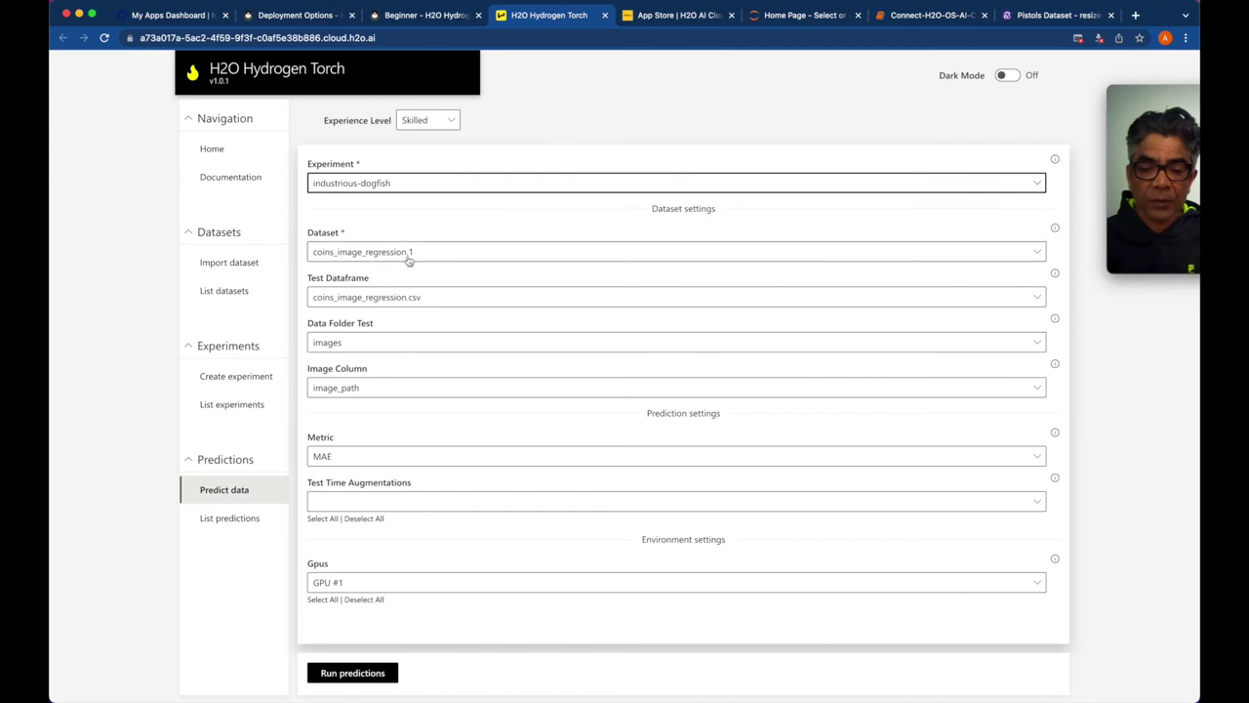
{"action": "left_click", "coordinate": [420, 251]}
{"action": "left_click", "coordinate": [379, 275]}
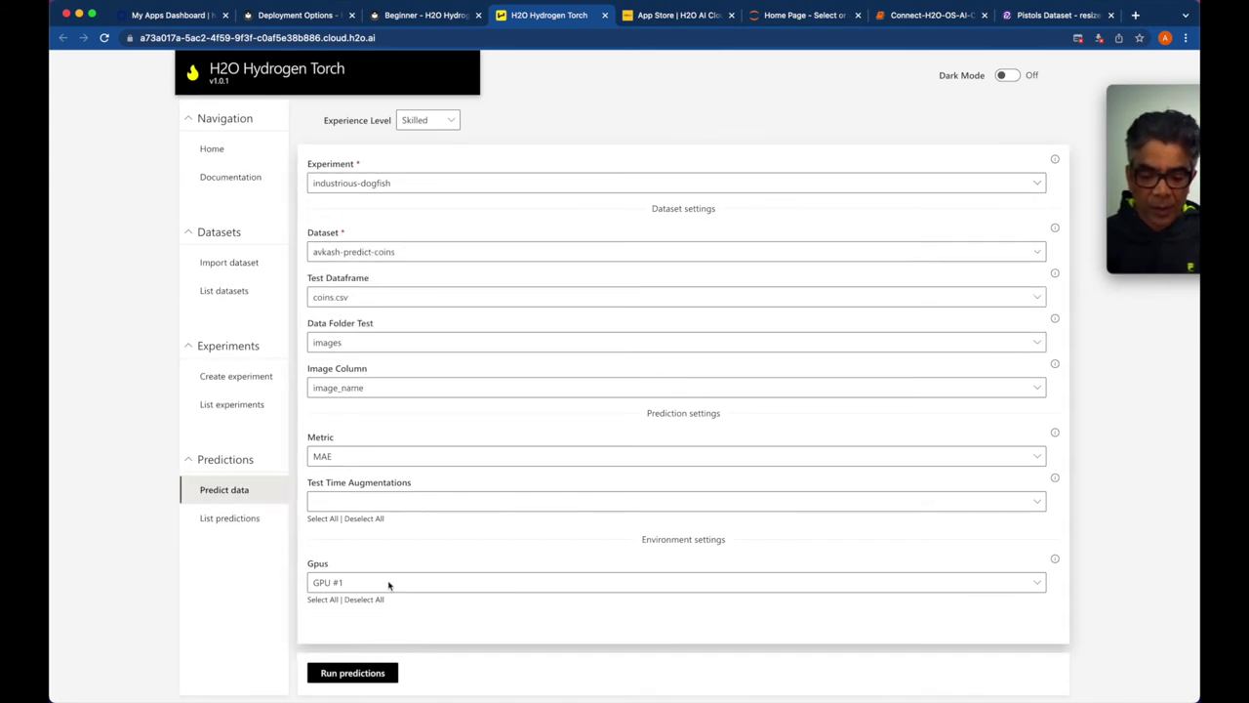
{"action": "left_click", "coordinate": [356, 673]}
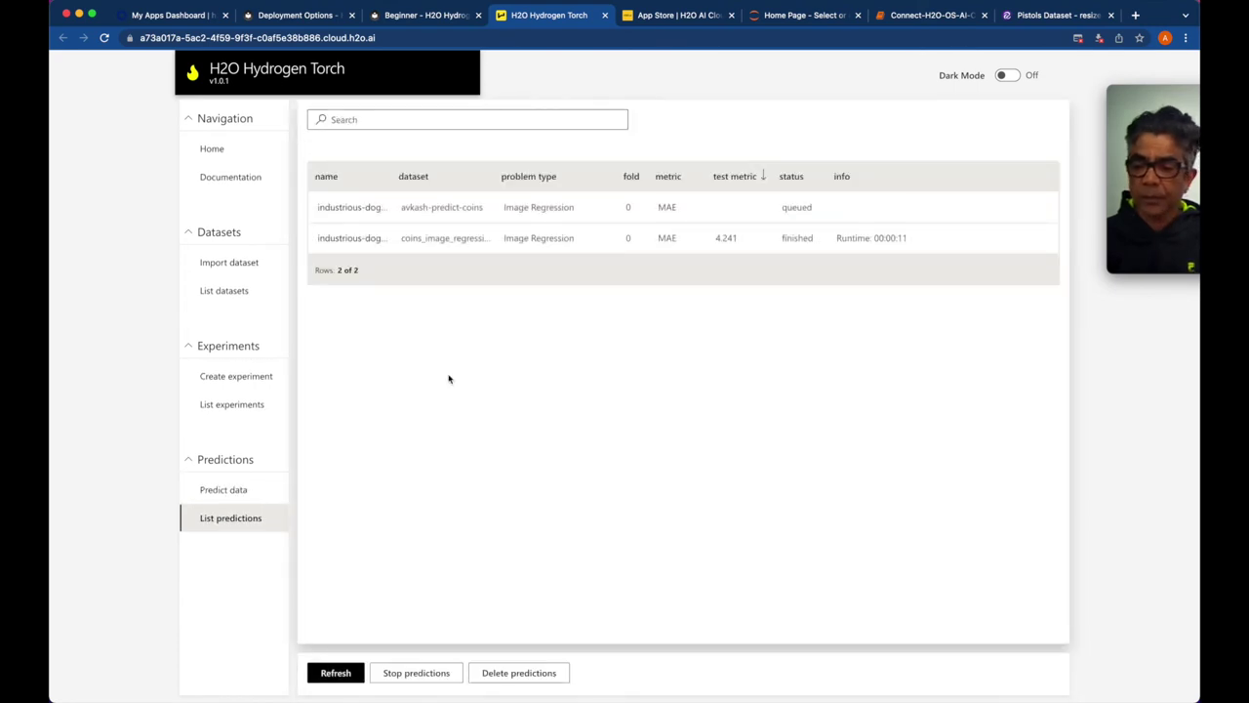
Refresh the predictions list, open the new predict-coins prediction and check its metrics and test image predictions
{"action": "left_click", "coordinate": [336, 673]}
{"action": "left_click", "coordinate": [337, 672]}
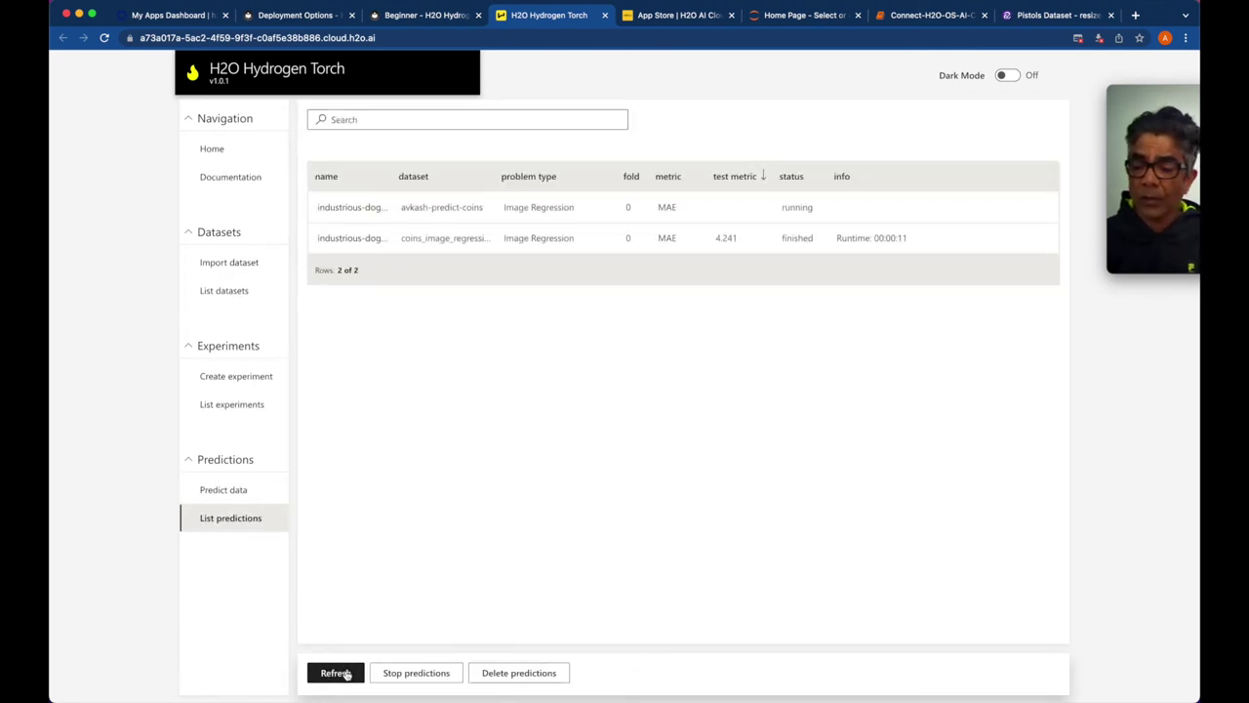
{"action": "left_click", "coordinate": [370, 209]}
{"action": "left_click", "coordinate": [377, 118]}
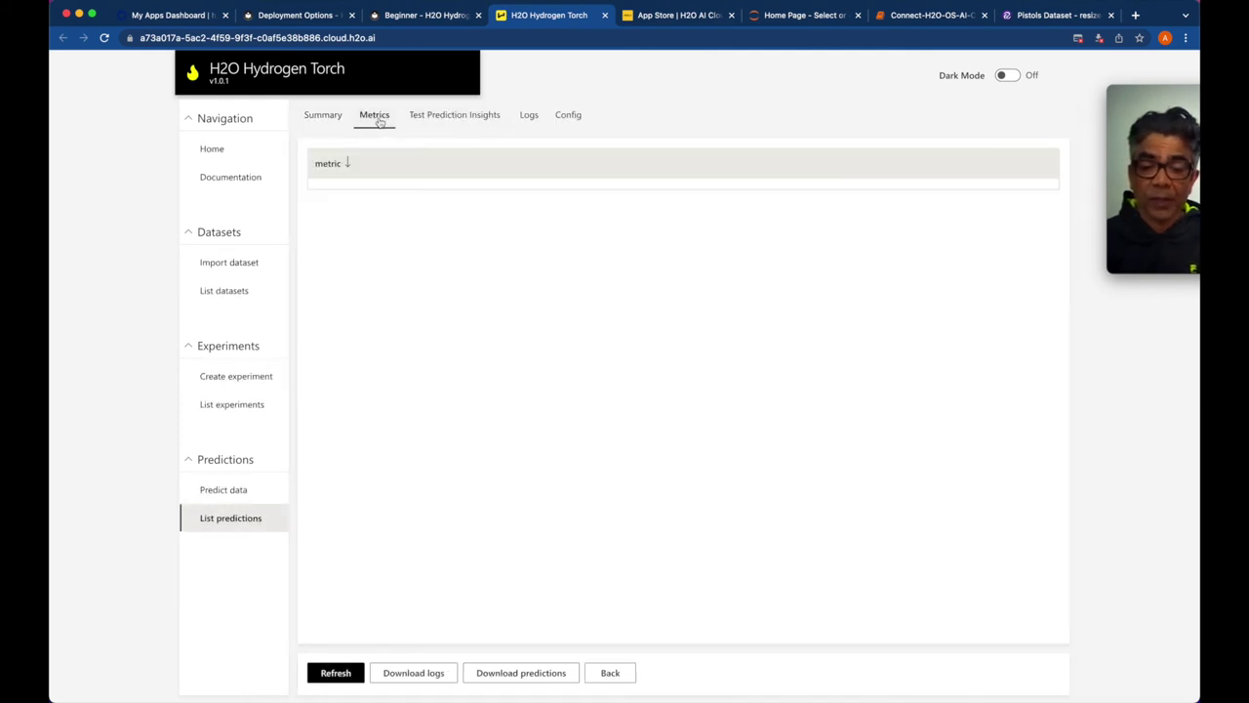
{"action": "left_click", "coordinate": [454, 115]}
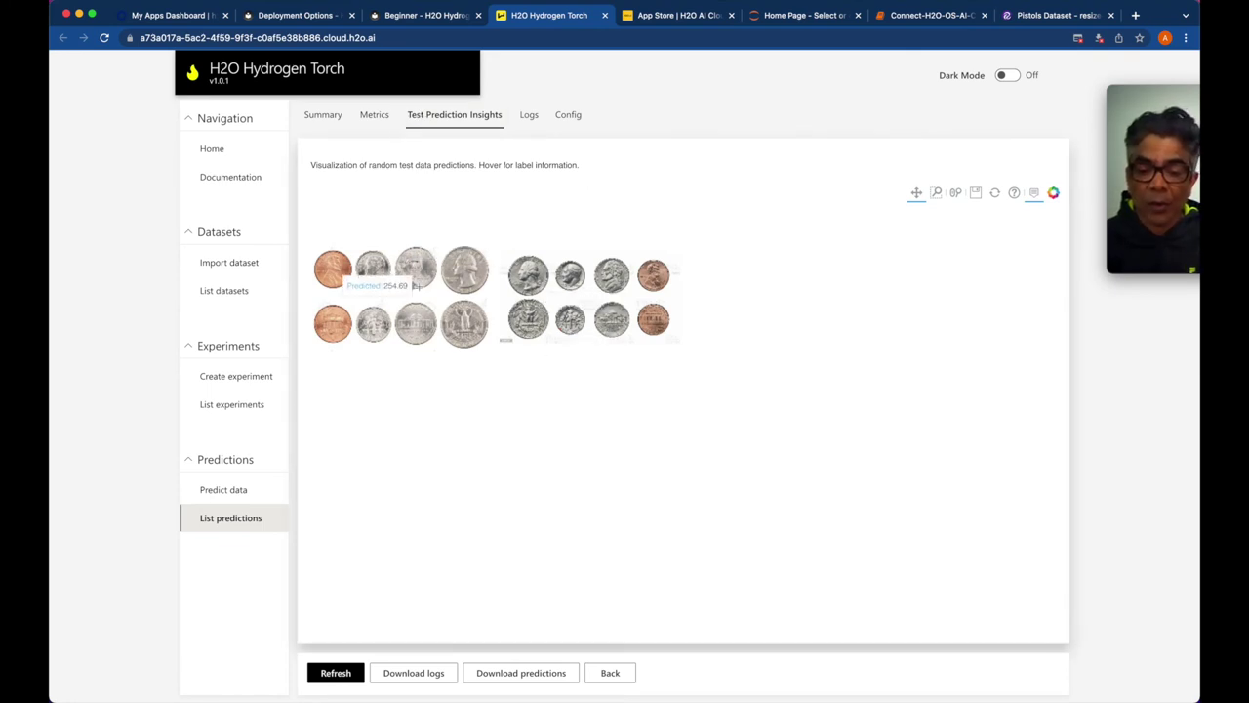
Reopen the finished predict-coins prediction from the list and review its summary, metrics and the predicted value of each coin image
{"action": "left_click", "coordinate": [235, 518]}
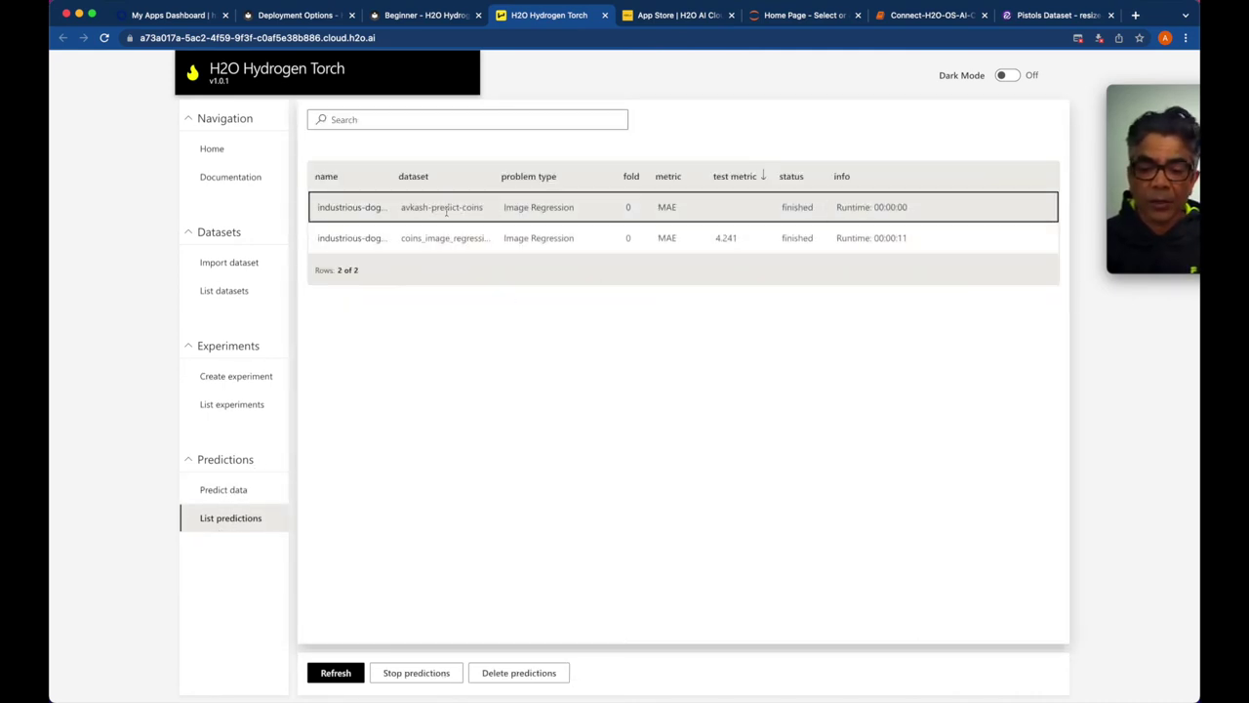
{"action": "left_click", "coordinate": [353, 207]}
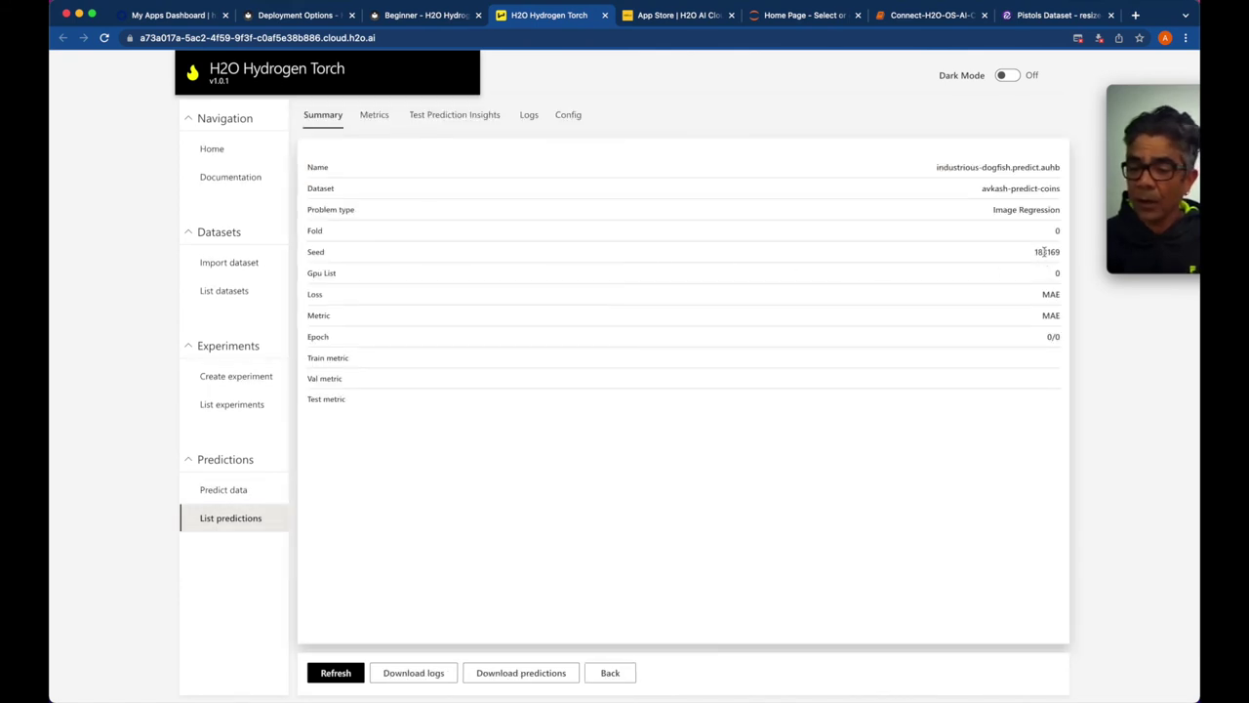
{"action": "left_click", "coordinate": [369, 119]}
{"action": "left_click", "coordinate": [429, 118]}
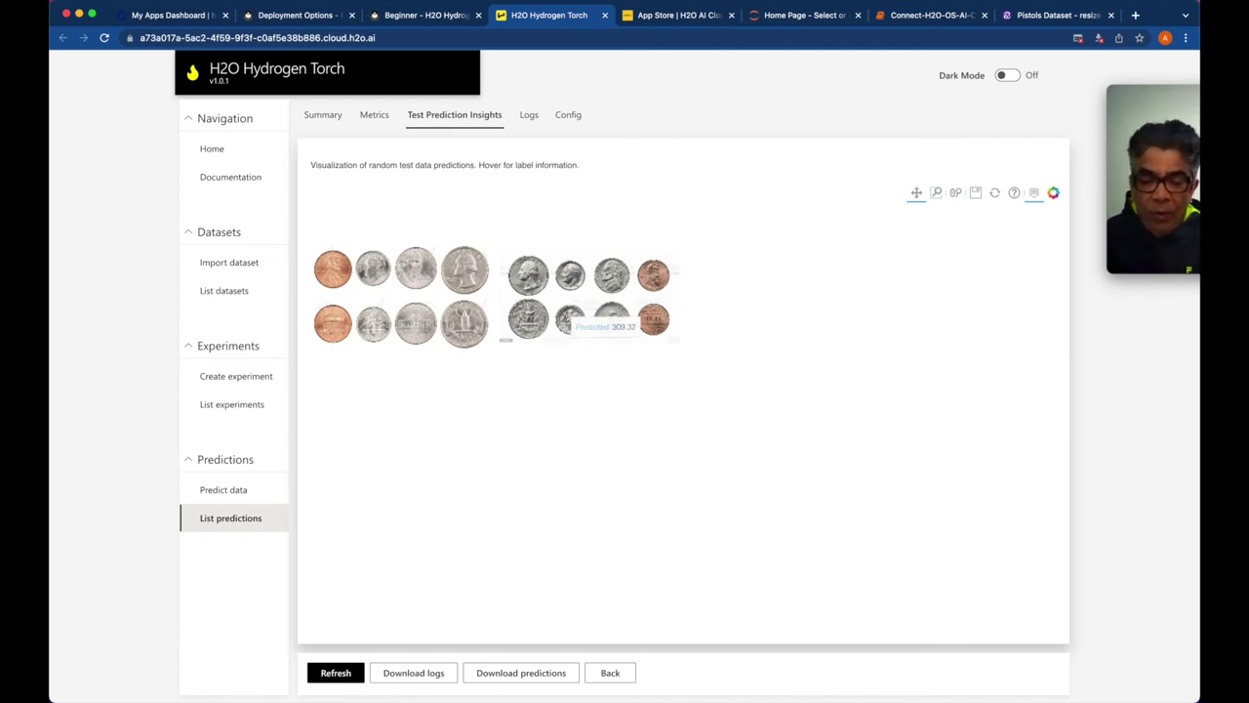
Check the prediction form and predictions list, and view the sample train images of the coins_image_regression.1 dataset for comparison
{"action": "left_click", "coordinate": [246, 515]}
{"action": "left_click", "coordinate": [241, 488]}
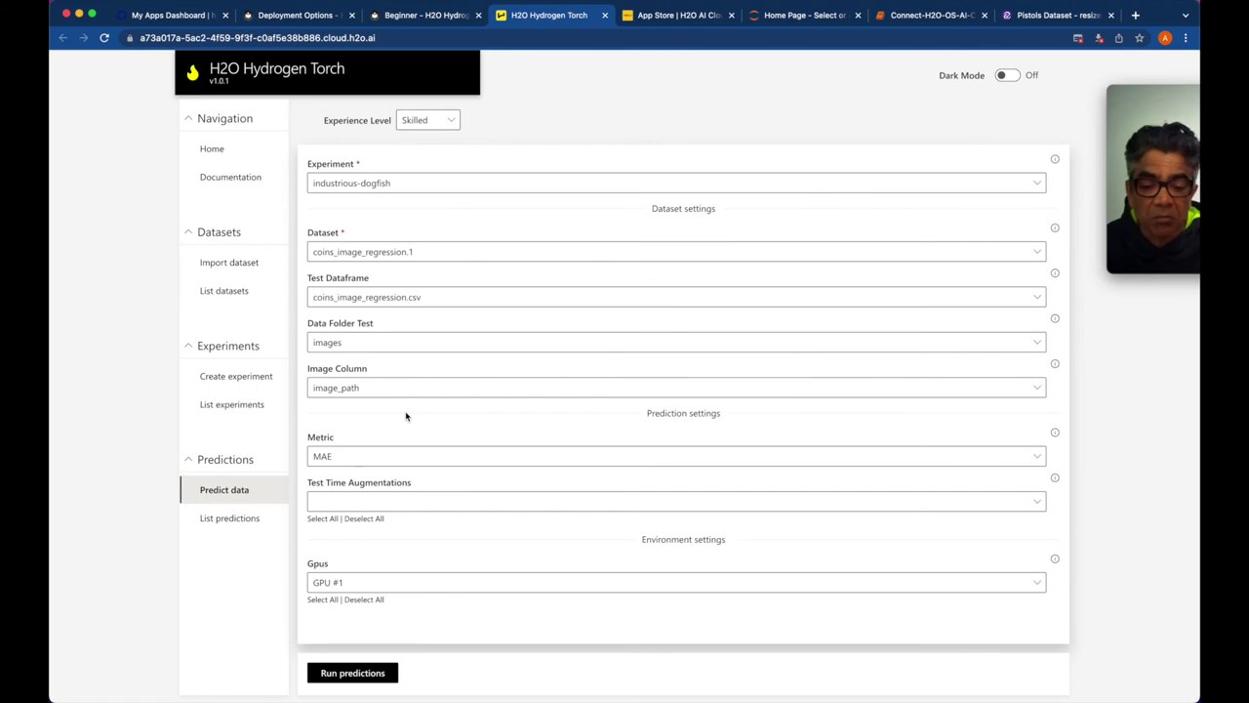
{"action": "left_click", "coordinate": [238, 519]}
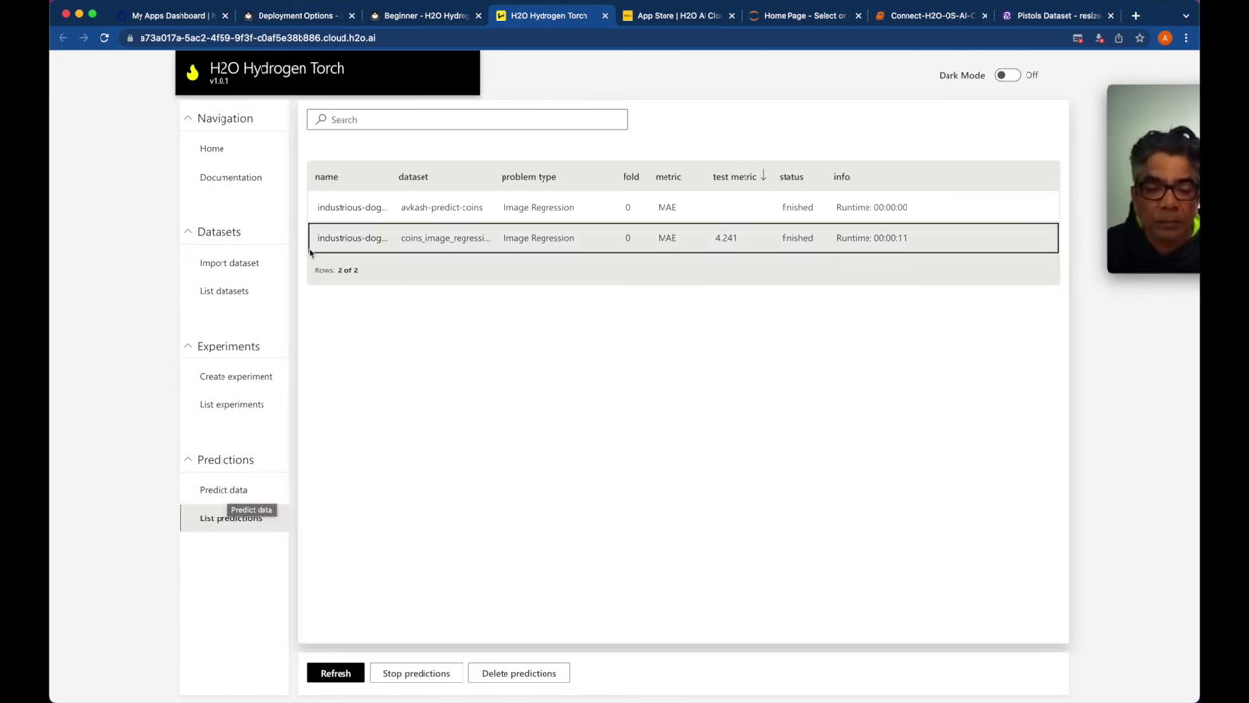
{"action": "left_click", "coordinate": [229, 288]}
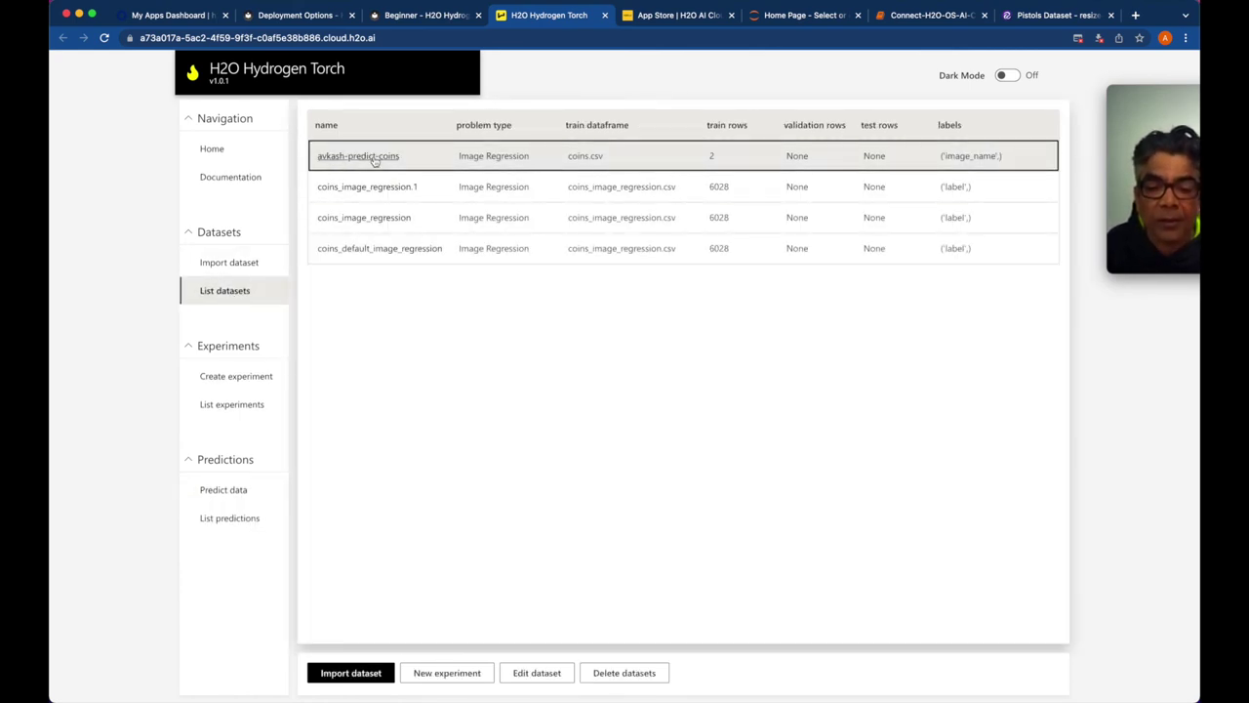
{"action": "left_click", "coordinate": [363, 187]}
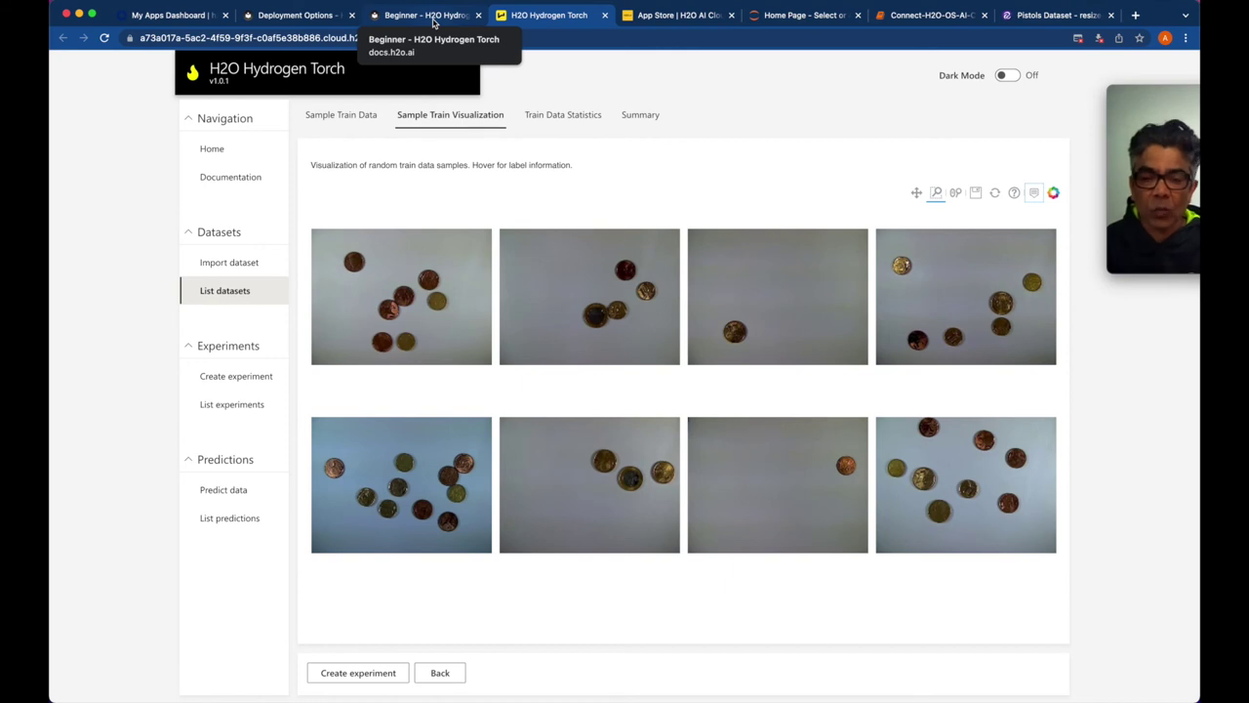
Go back to the predict-coins prediction and open its test prediction insights
{"action": "left_click", "coordinate": [231, 518]}
{"action": "left_click", "coordinate": [363, 206]}
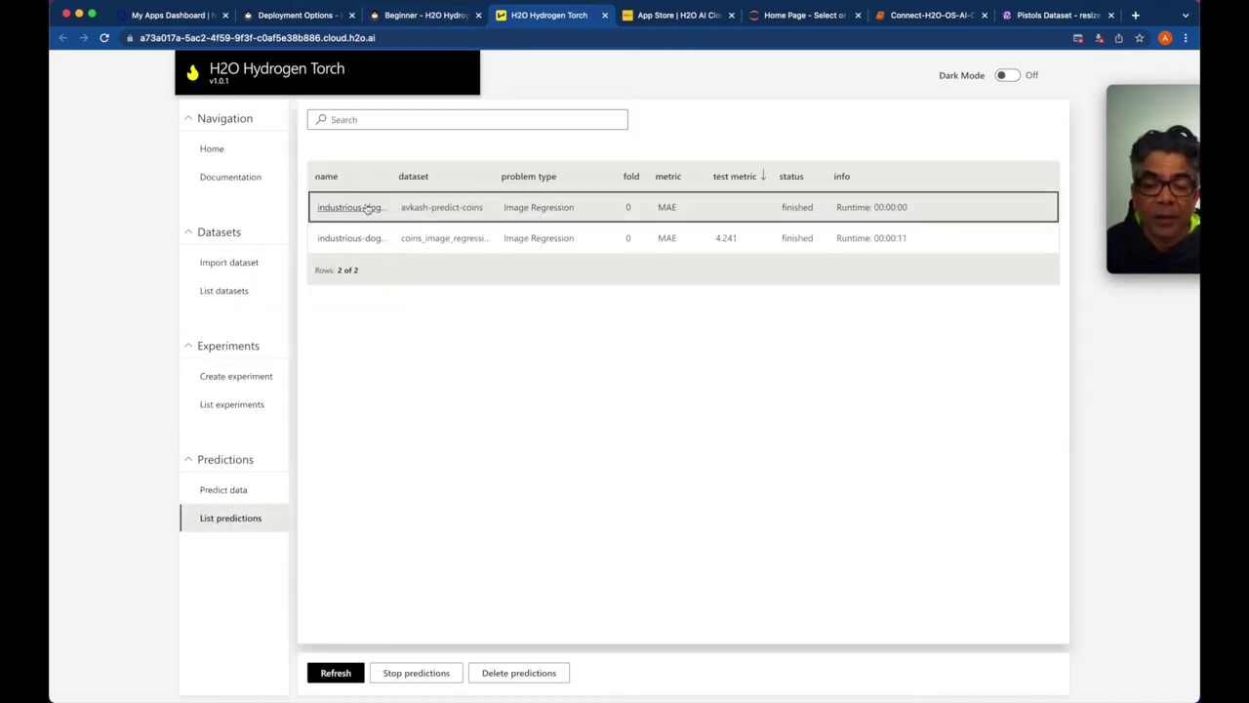
{"action": "left_click", "coordinate": [459, 117]}
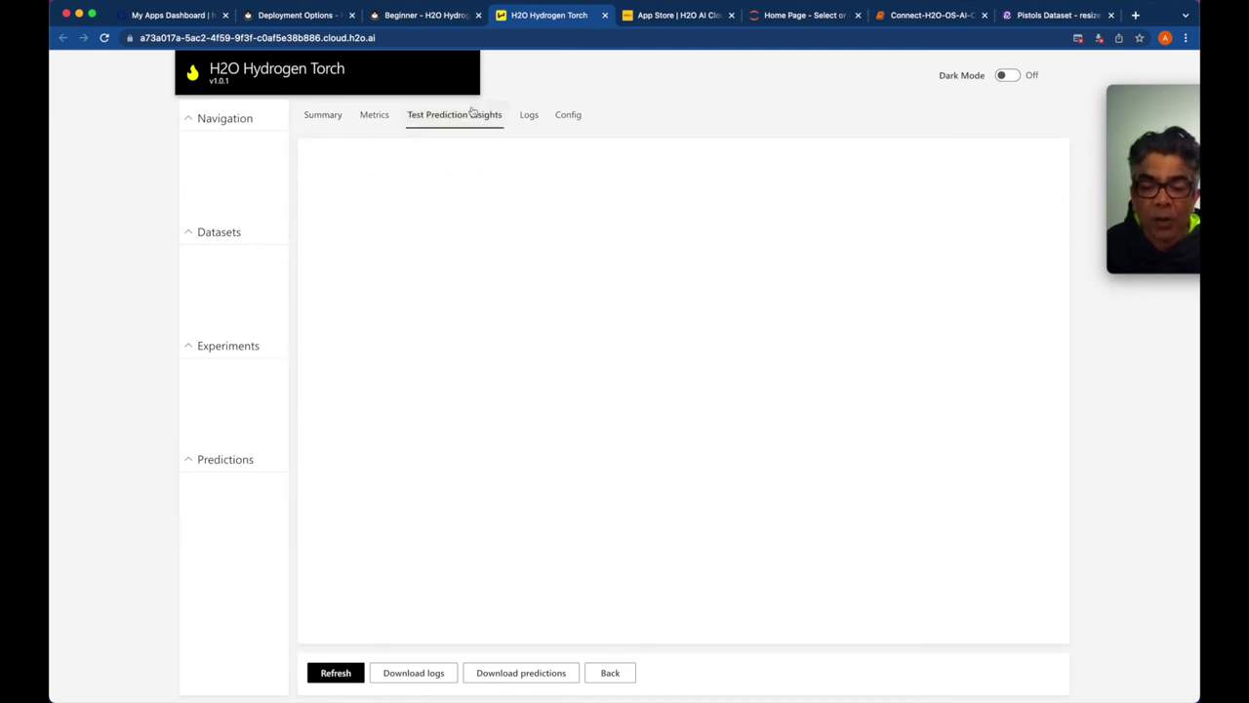
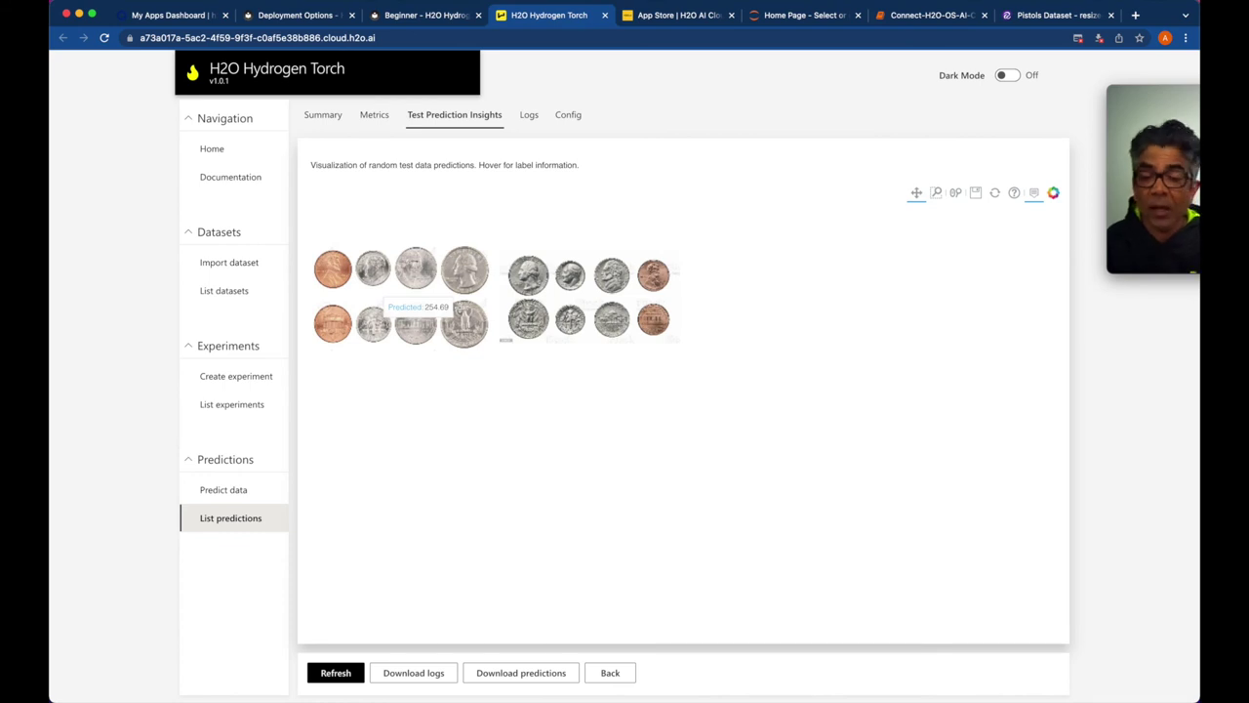
Check the prediction form, and open the Deployment Options page in the Predictions guide of the Hydrogen Torch documentation
{"action": "key", "text": "ctrl+shift+Tab"}
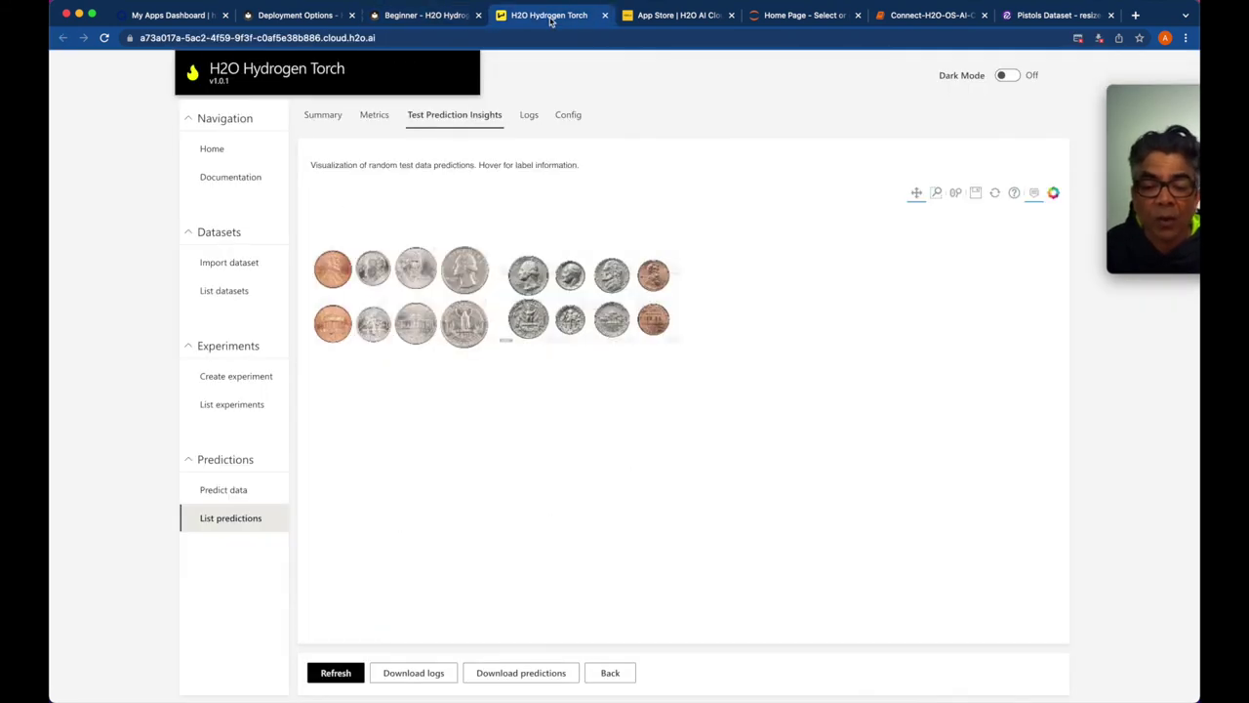
{"action": "left_click", "coordinate": [549, 15]}
{"action": "left_click", "coordinate": [226, 489]}
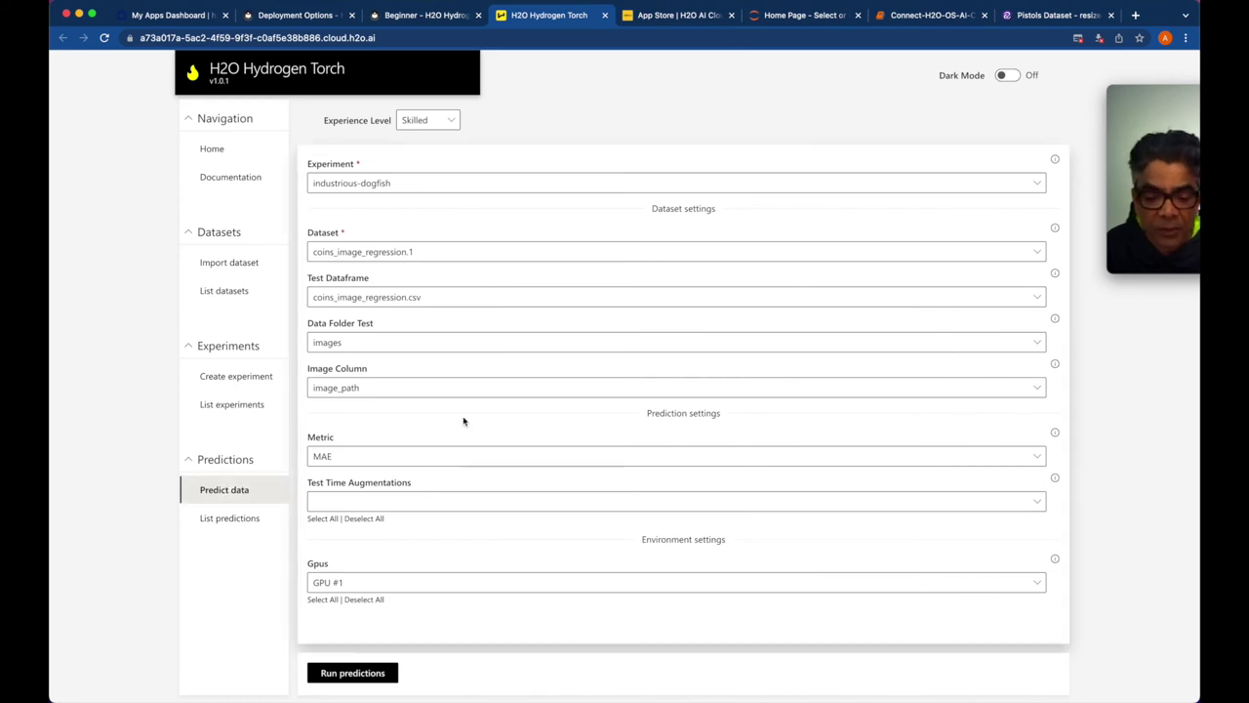
{"action": "left_click", "coordinate": [420, 16]}
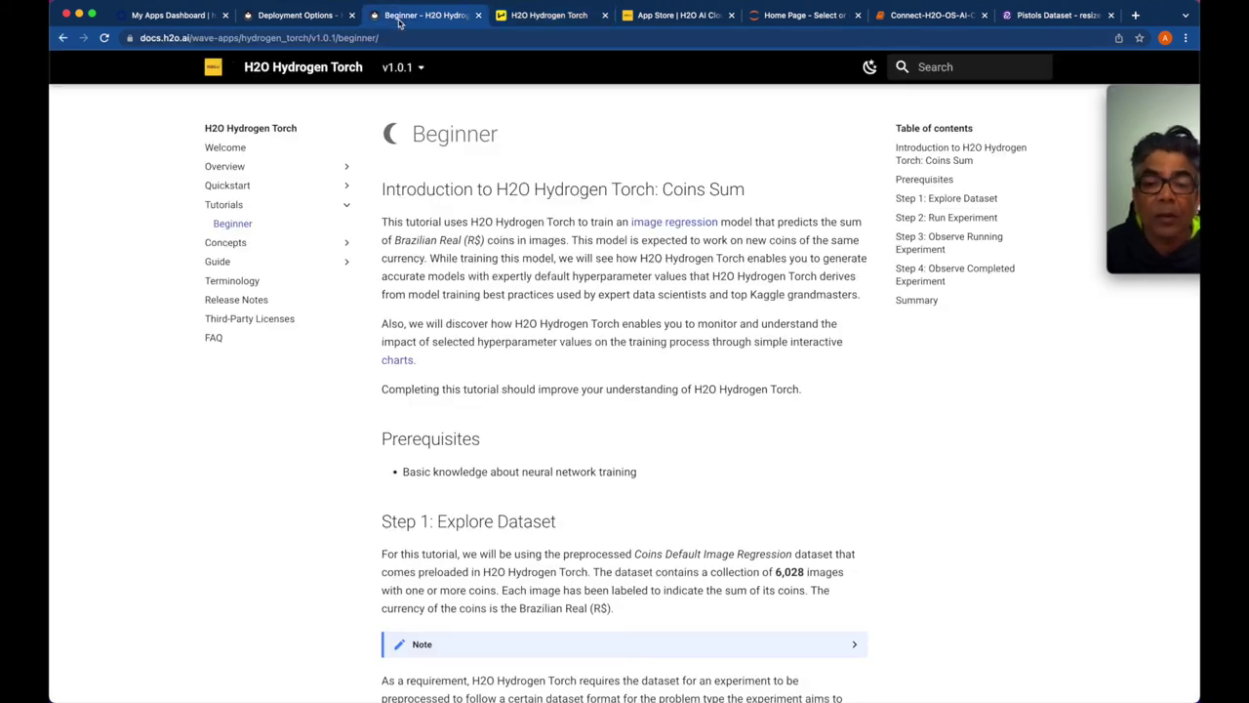
{"action": "scroll", "coordinate": [362, 335], "scroll_direction": "down", "scroll_amount": 15}
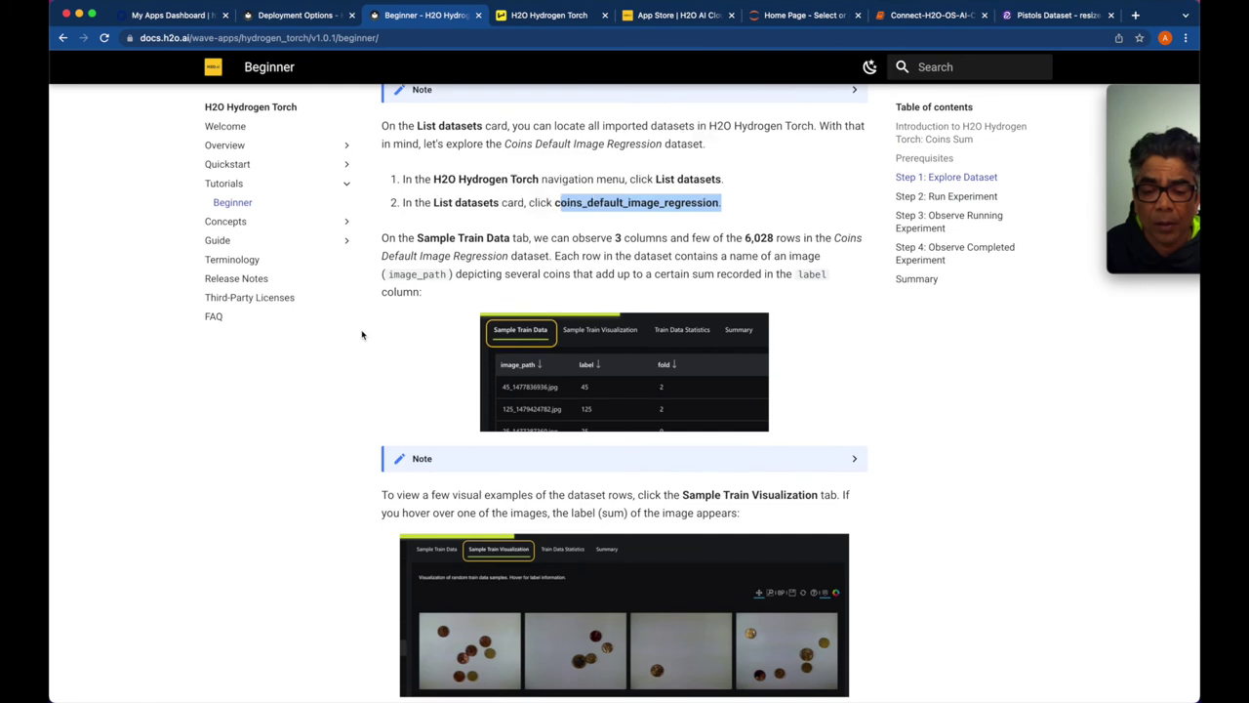
{"action": "scroll", "coordinate": [361, 335], "scroll_direction": "up", "scroll_amount": 5}
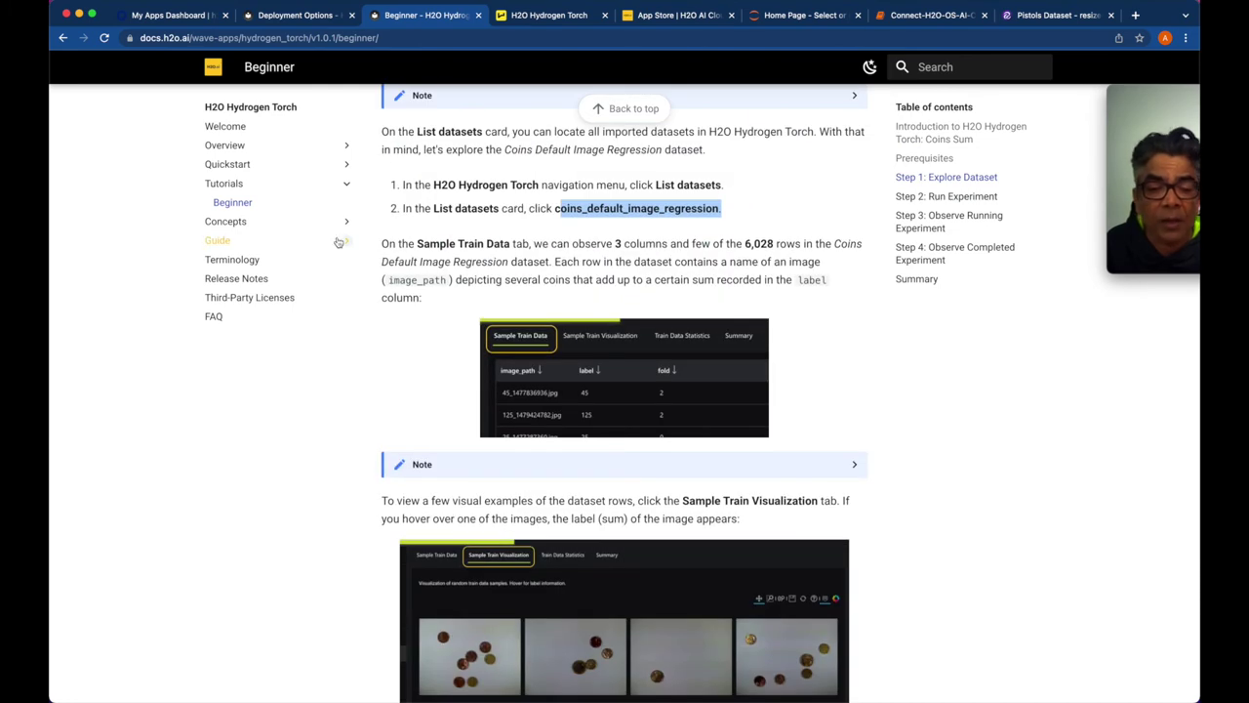
{"action": "left_click", "coordinate": [218, 241]}
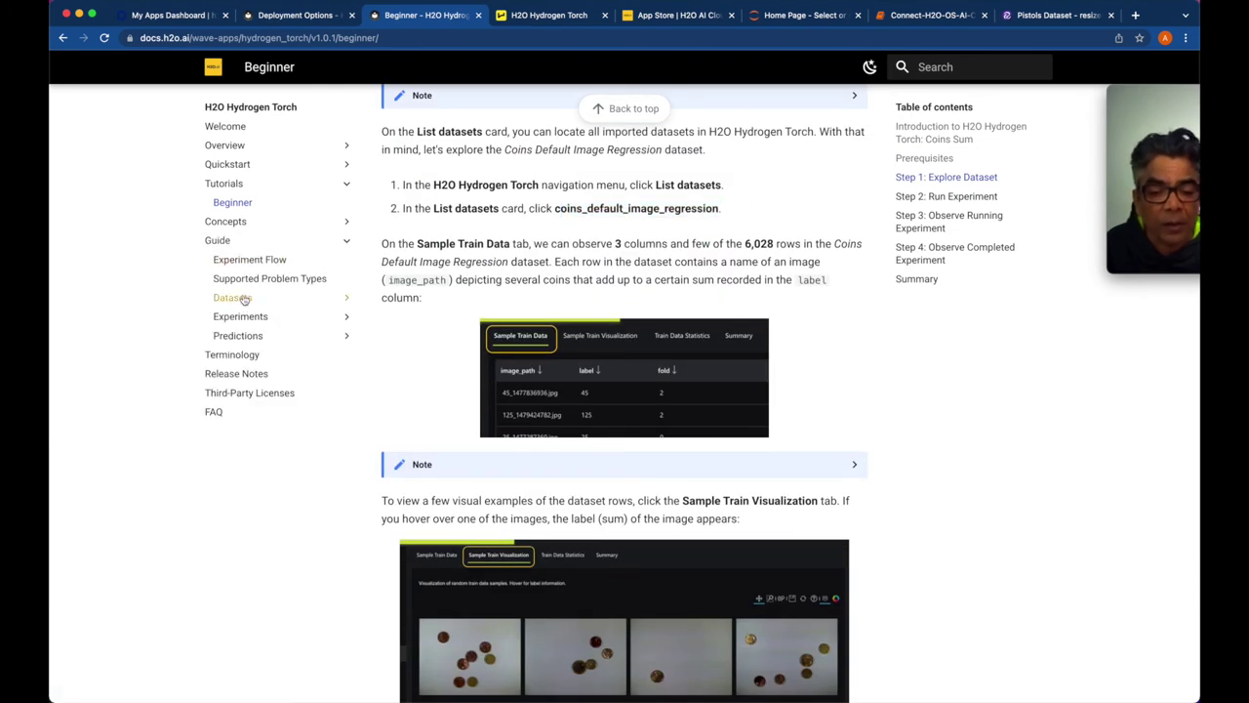
{"action": "left_click", "coordinate": [241, 338]}
{"action": "left_click", "coordinate": [251, 360]}
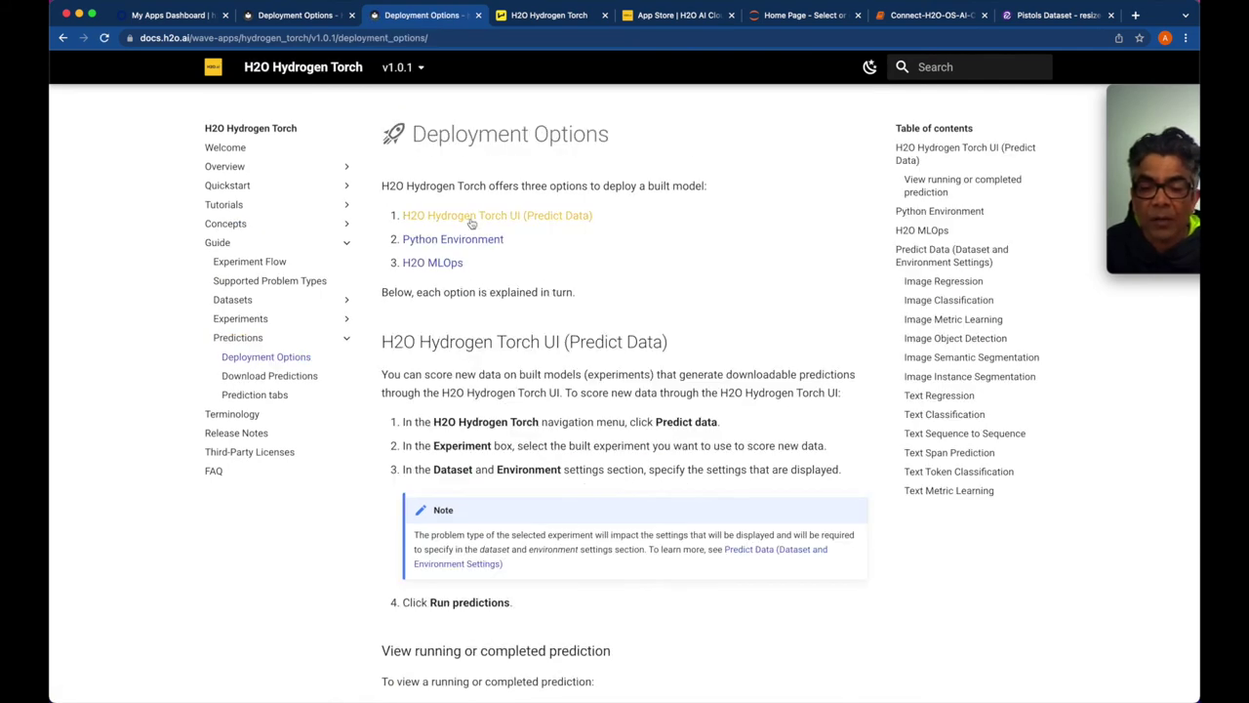
Read the Python Environment and H2O MLOps sections on deploying a built model
{"action": "scroll", "coordinate": [509, 383], "scroll_direction": "down", "scroll_amount": 2}
{"action": "scroll", "coordinate": [508, 383], "scroll_direction": "down", "scroll_amount": 5}
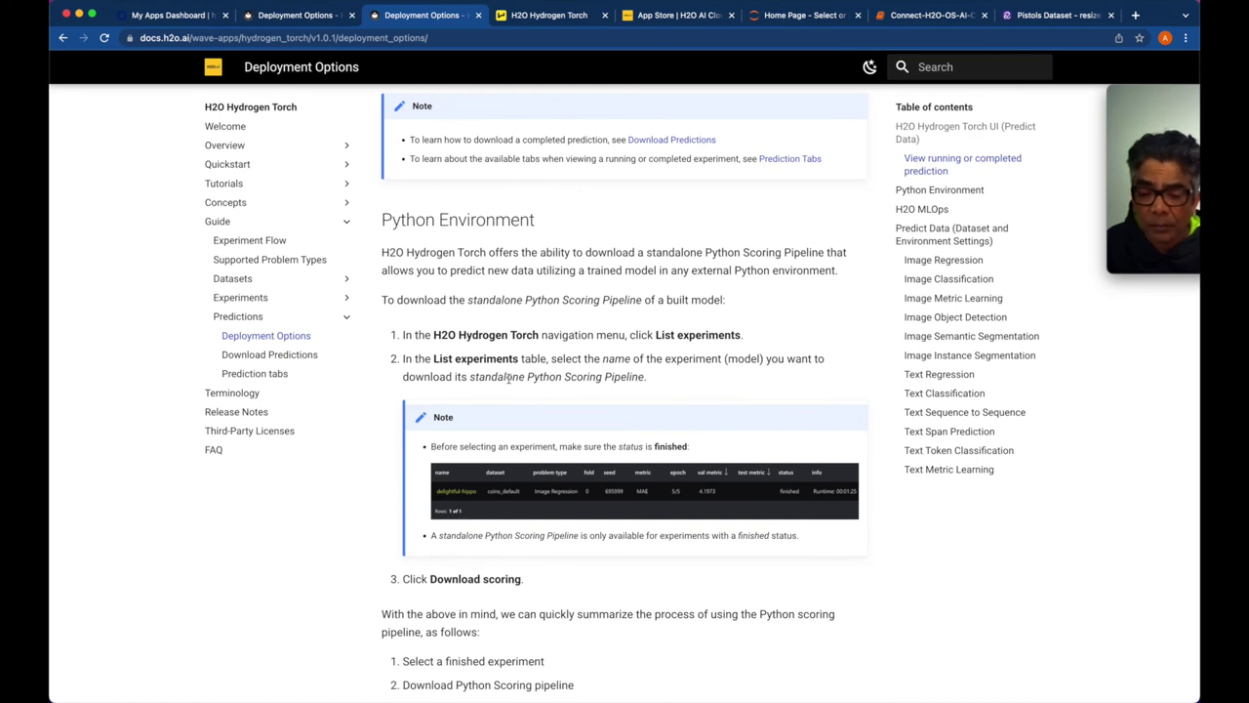
{"action": "scroll", "coordinate": [509, 379], "scroll_direction": "down", "scroll_amount": 2}
{"action": "scroll", "coordinate": [509, 379], "scroll_direction": "down", "scroll_amount": 2}
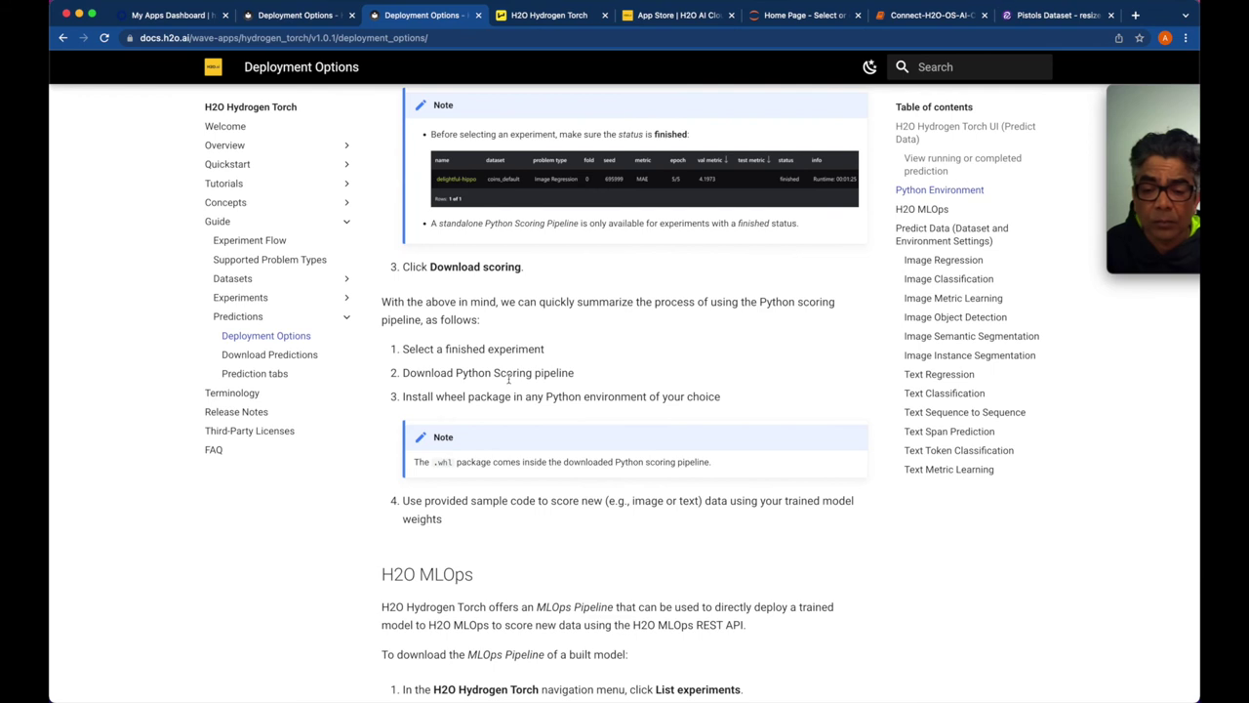
{"action": "scroll", "coordinate": [508, 379], "scroll_direction": "down", "scroll_amount": 3}
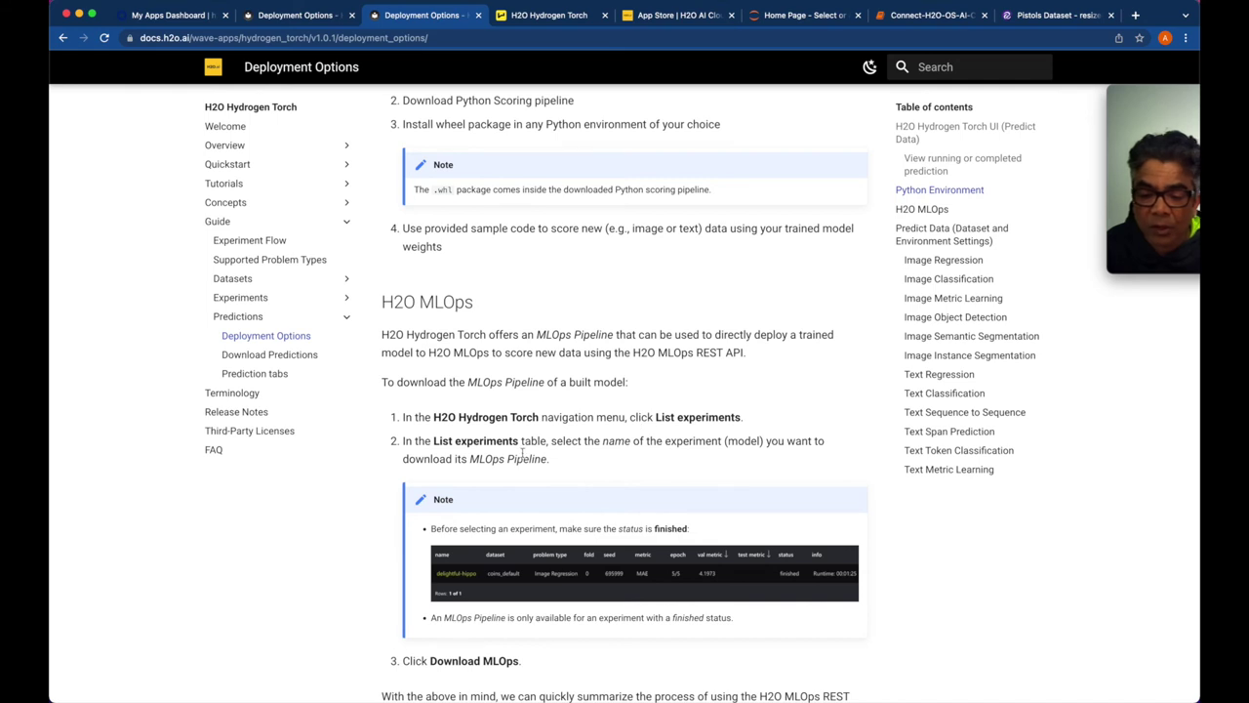
{"action": "scroll", "coordinate": [469, 451], "scroll_direction": "down", "scroll_amount": 3}
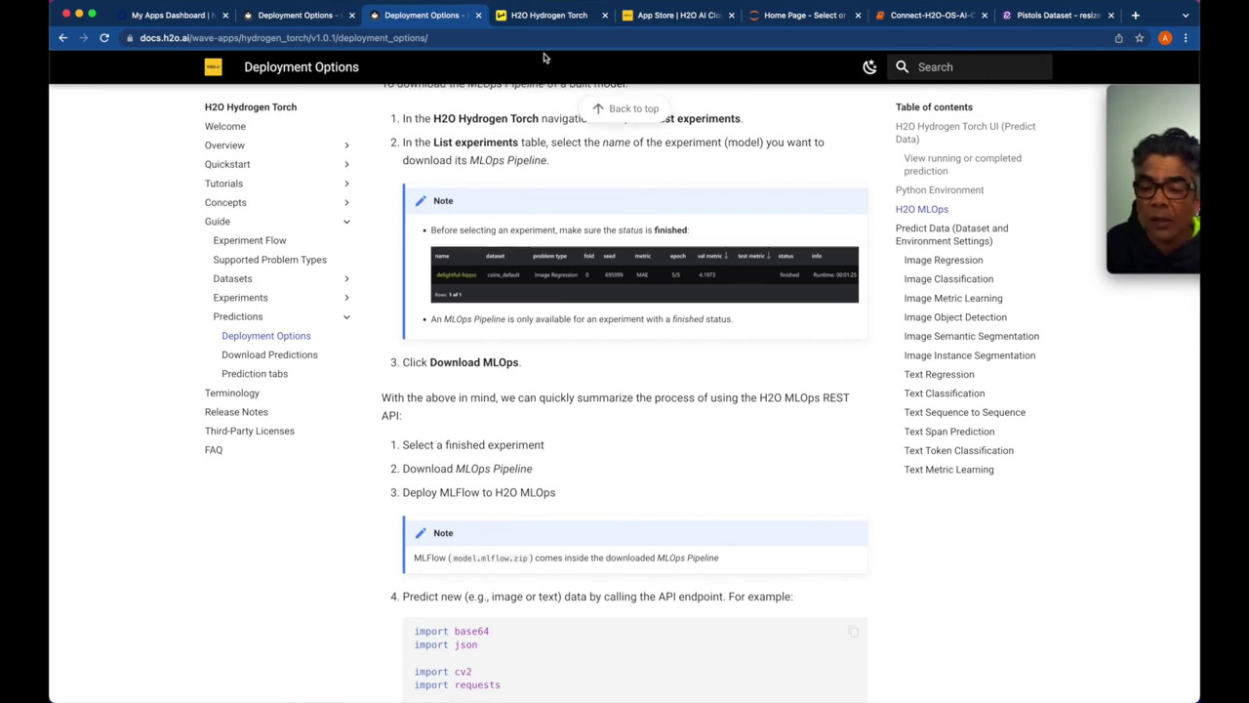
Return to Hydrogen Torch, open the finished predict-coins prediction from the predictions list and try to download its predictions
{"action": "left_click", "coordinate": [545, 16]}
{"action": "left_click", "coordinate": [220, 520]}
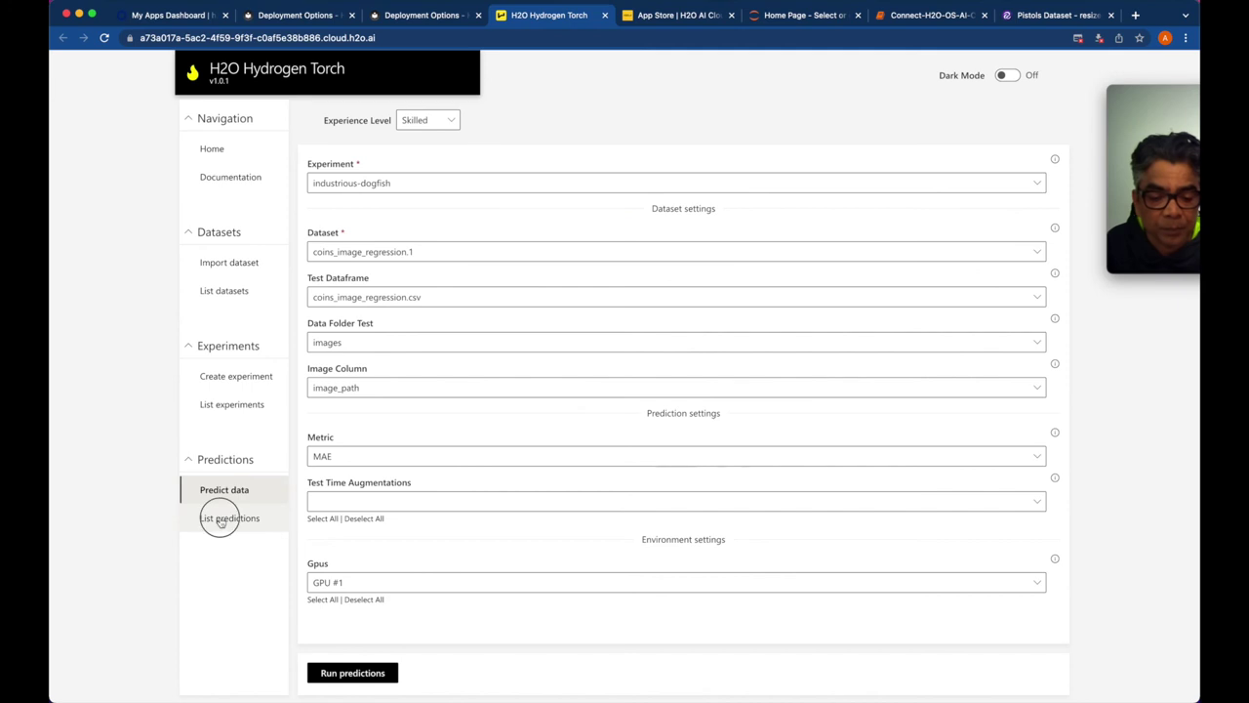
{"action": "left_click", "coordinate": [432, 207]}
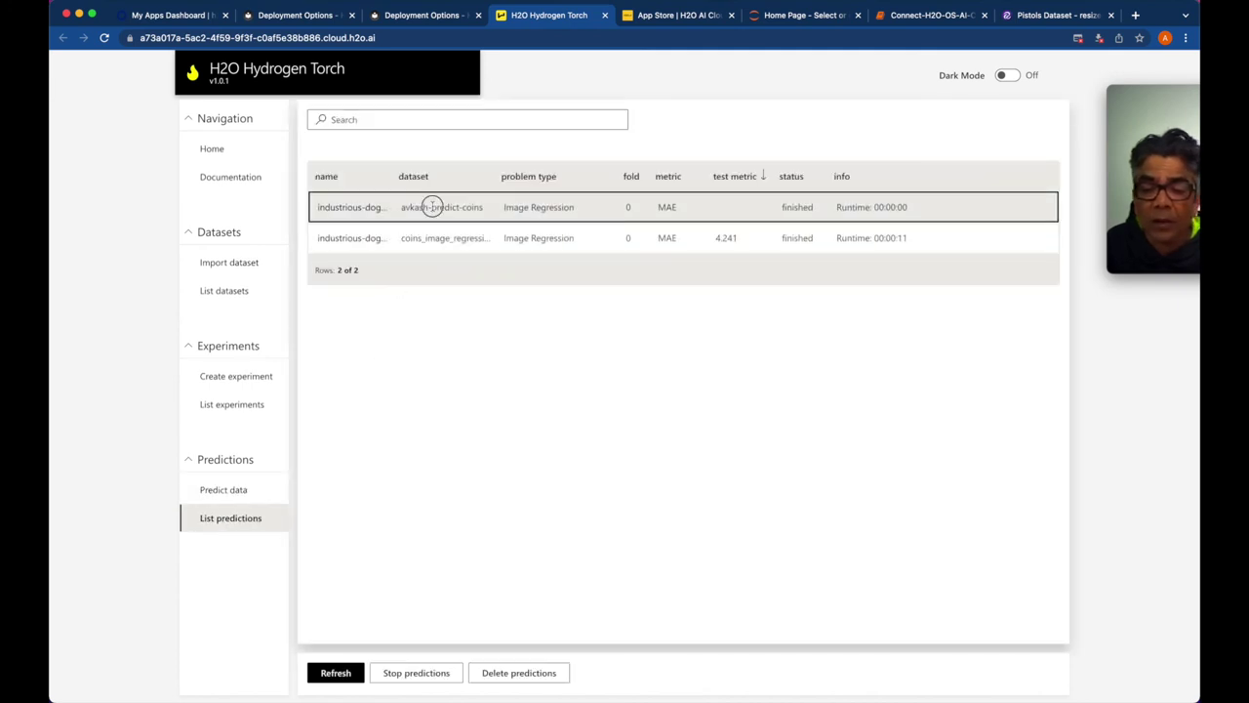
{"action": "left_click", "coordinate": [363, 207]}
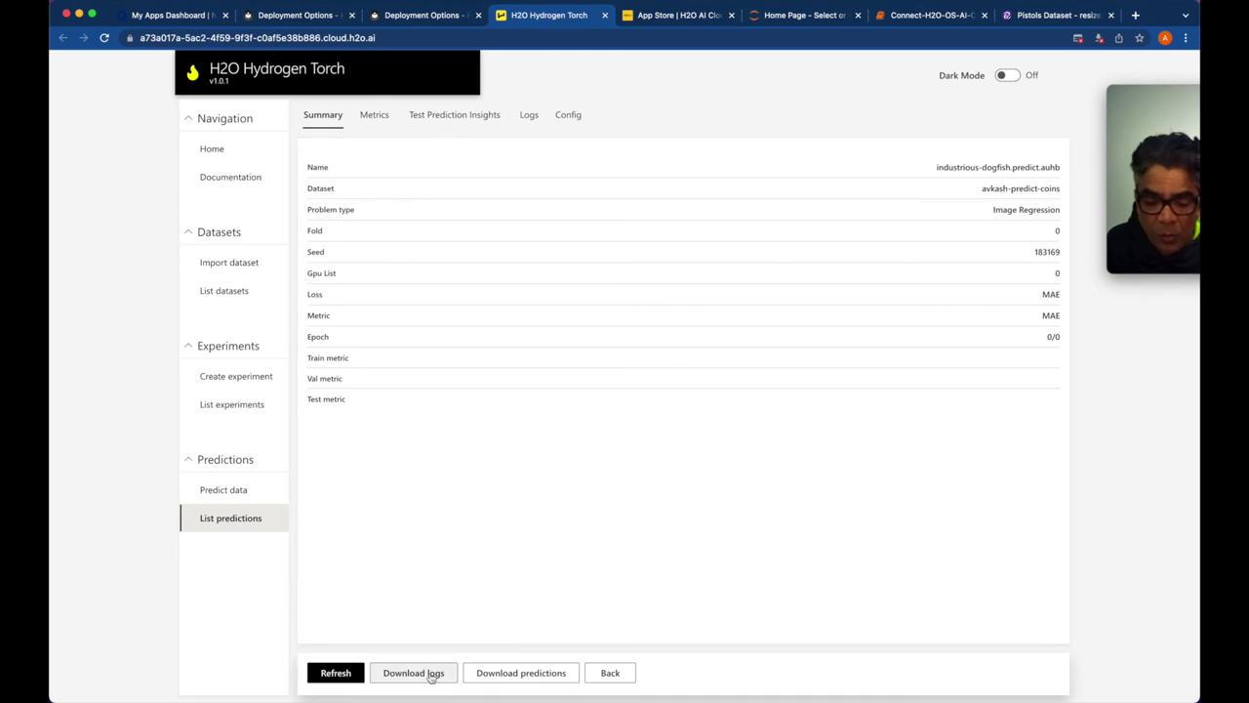
{"action": "left_click", "coordinate": [502, 674]}
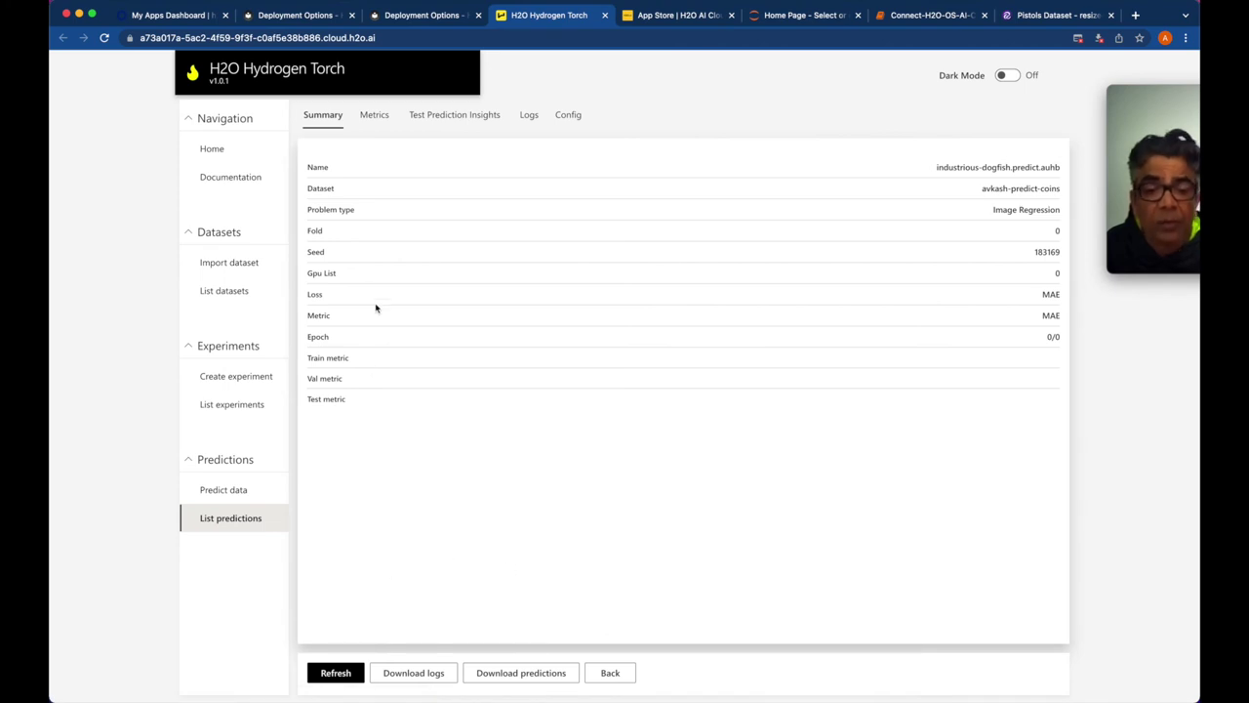
{"action": "left_click", "coordinate": [505, 673]}
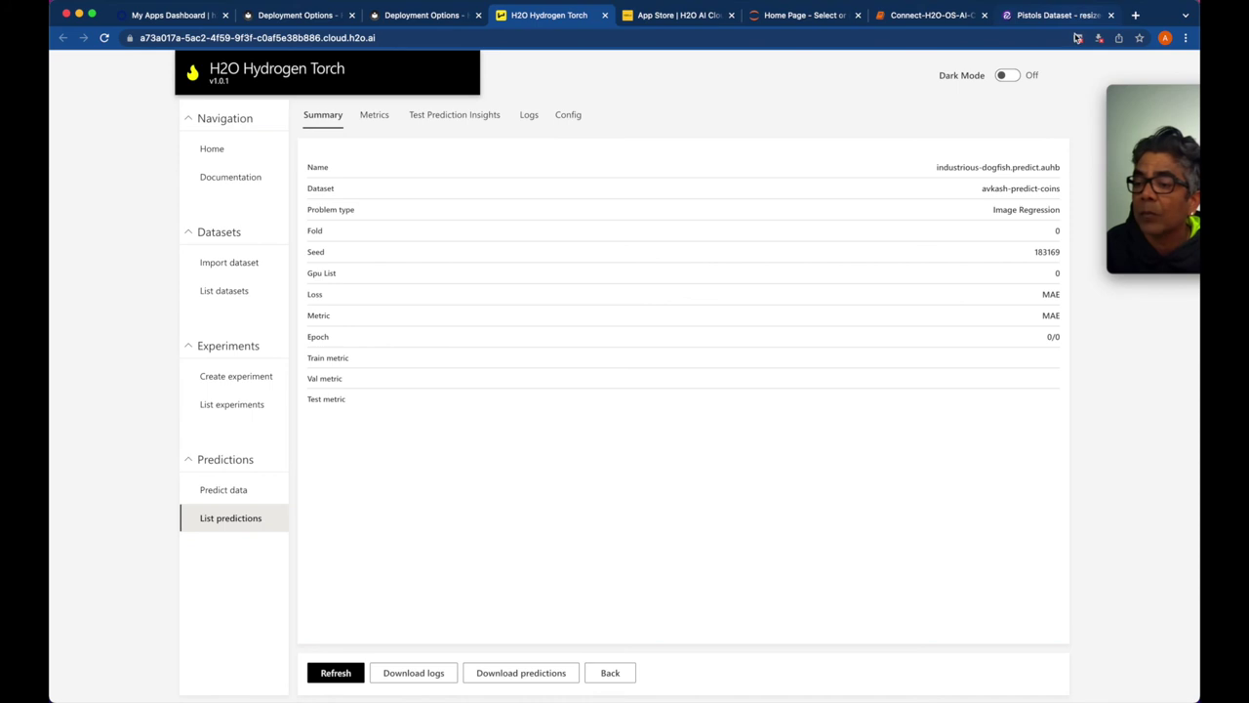
Set the browser to always allow pop-ups, redirects and multiple automatic downloads for the Hydrogen Torch site
{"action": "left_click", "coordinate": [1078, 39]}
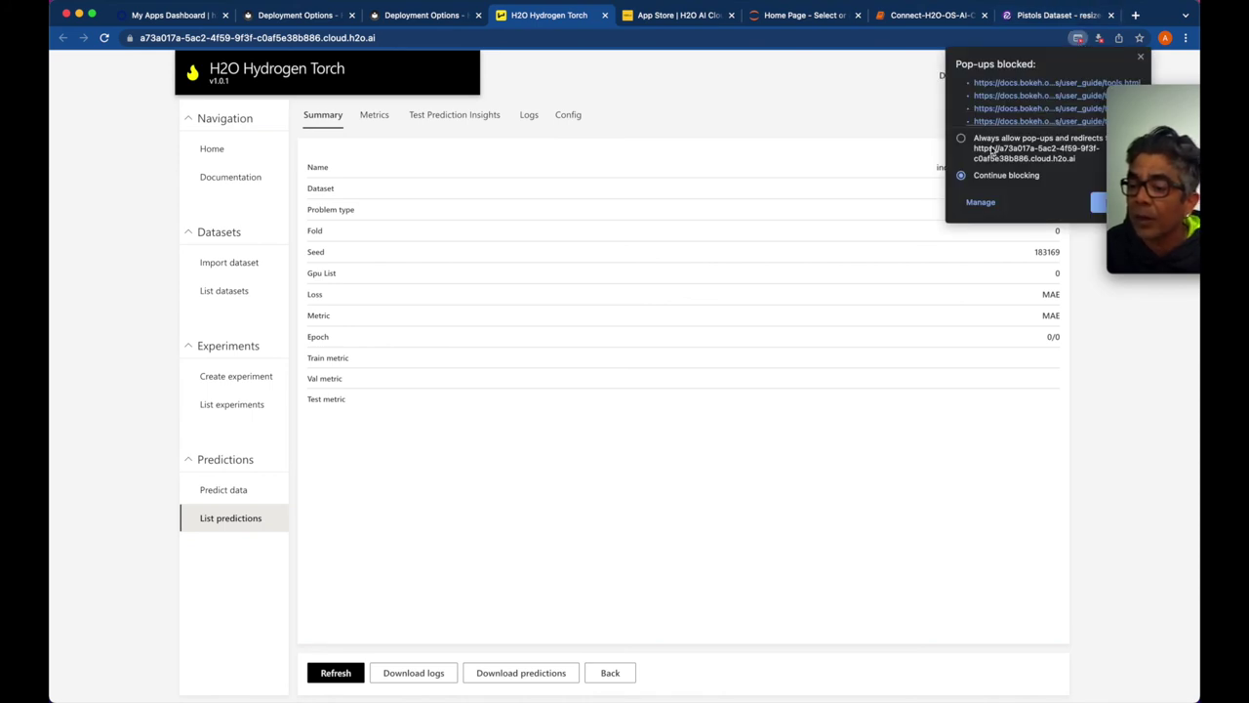
{"action": "left_click", "coordinate": [961, 138]}
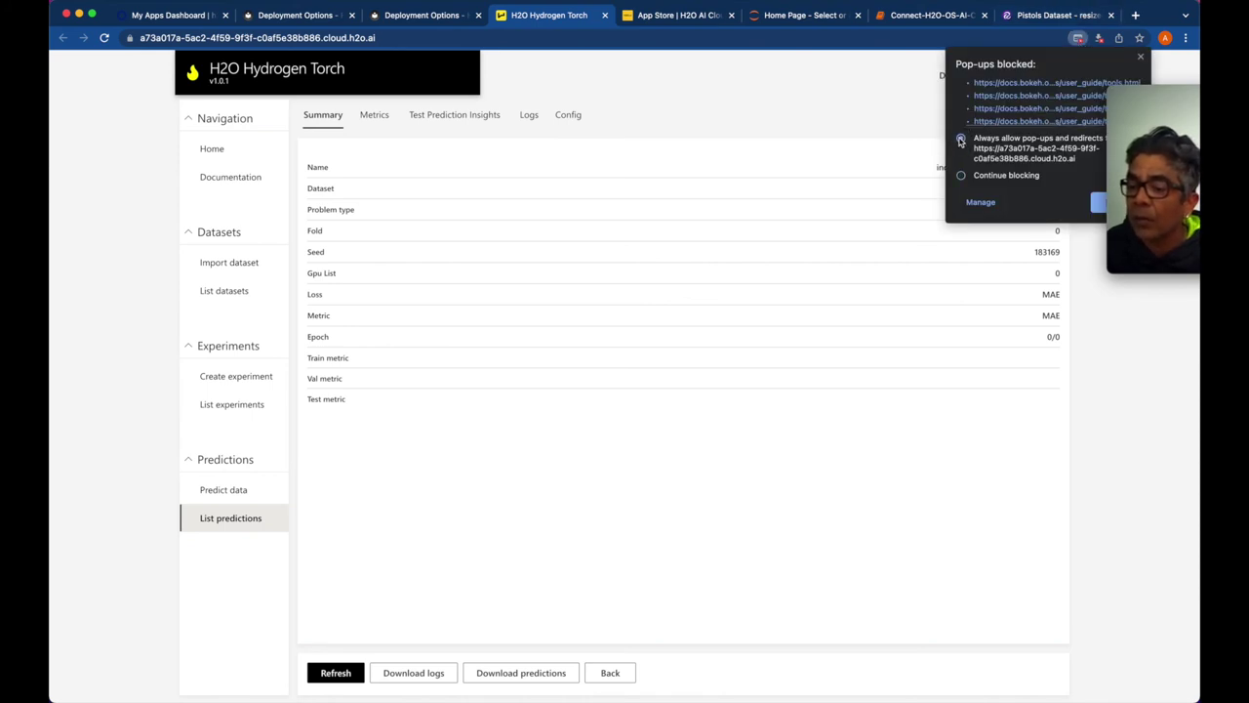
{"action": "left_click", "coordinate": [1098, 204]}
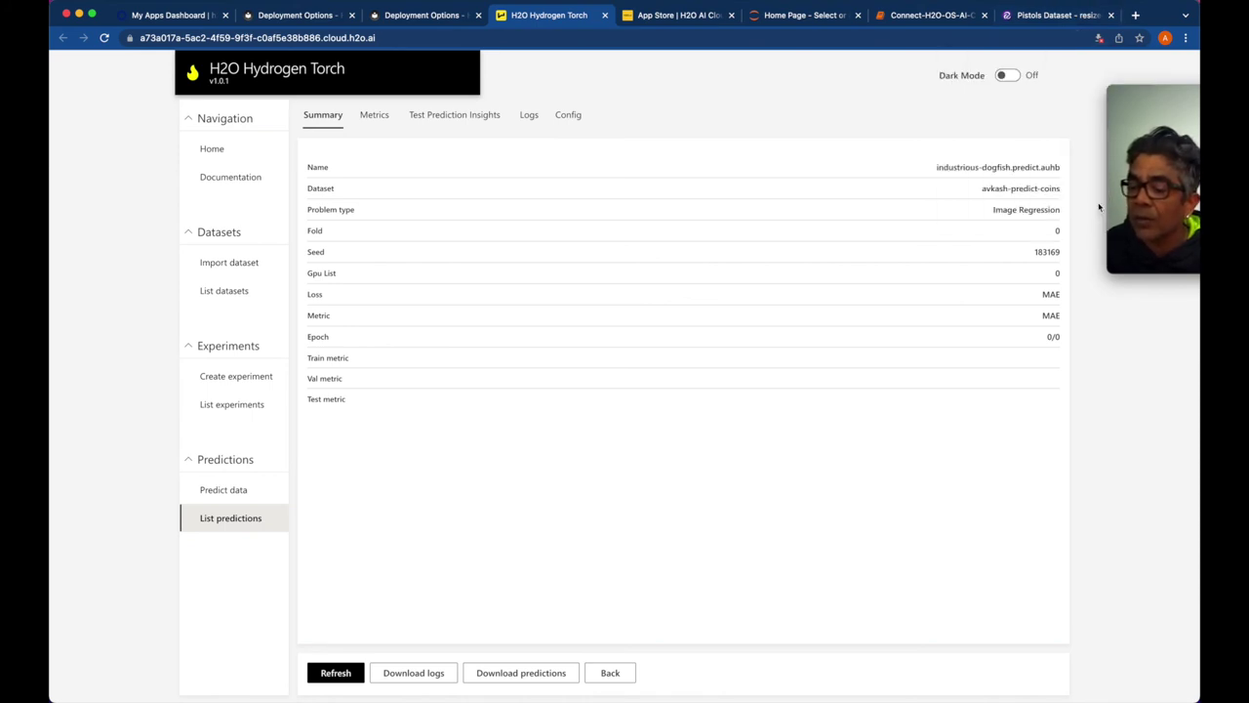
{"action": "left_click", "coordinate": [1098, 39]}
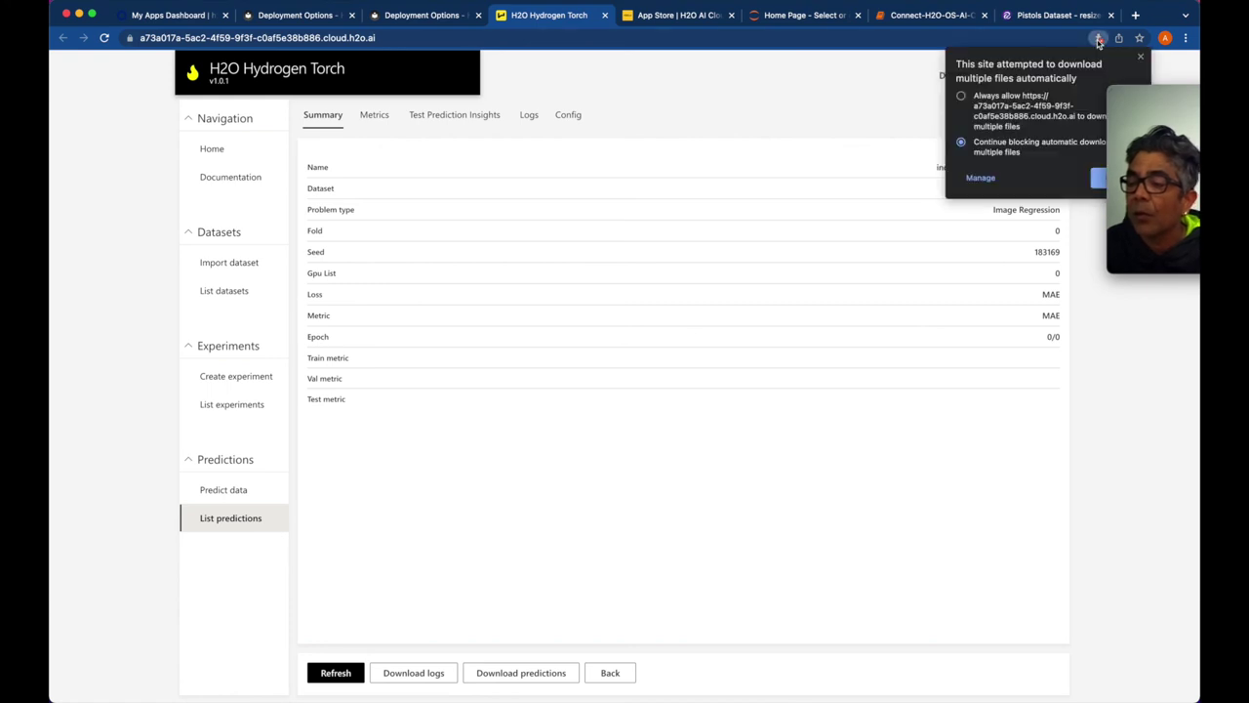
{"action": "left_click", "coordinate": [962, 98]}
{"action": "left_click", "coordinate": [1100, 180]}
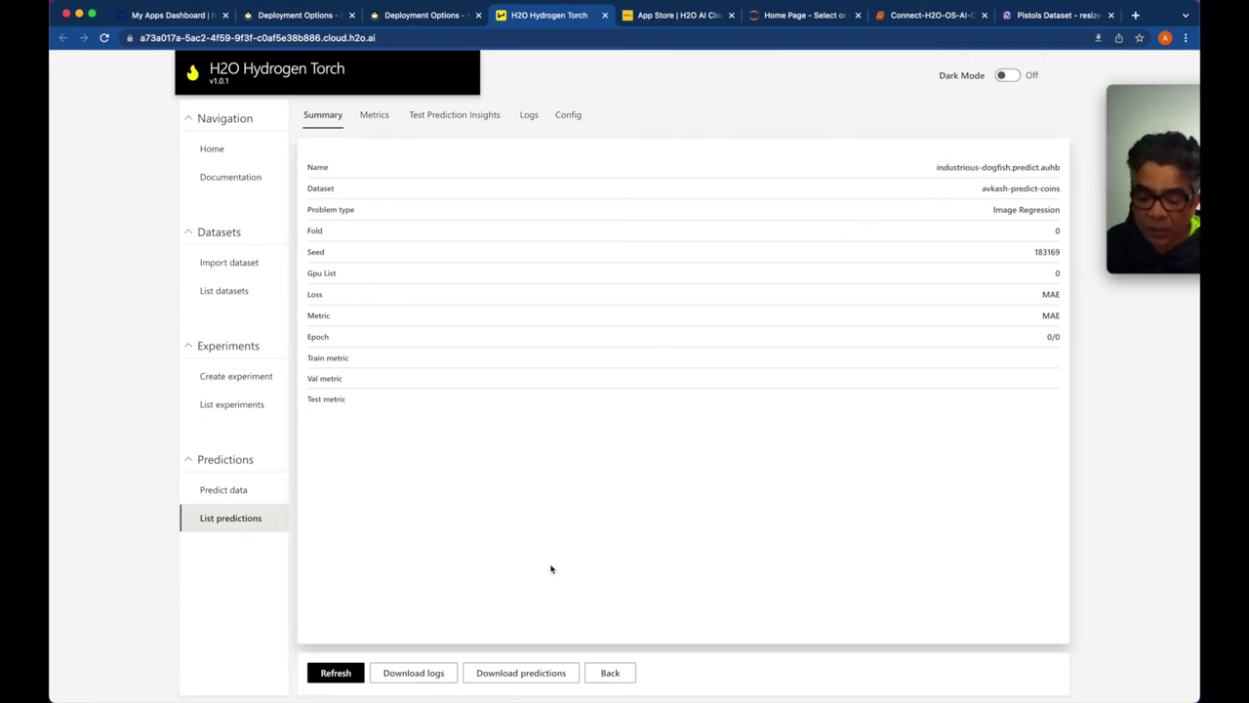
Download the predict-coins predictions archive, open its test_predictions.csv and widen the window to read the predicted label of each image
{"action": "left_click", "coordinate": [510, 671]}
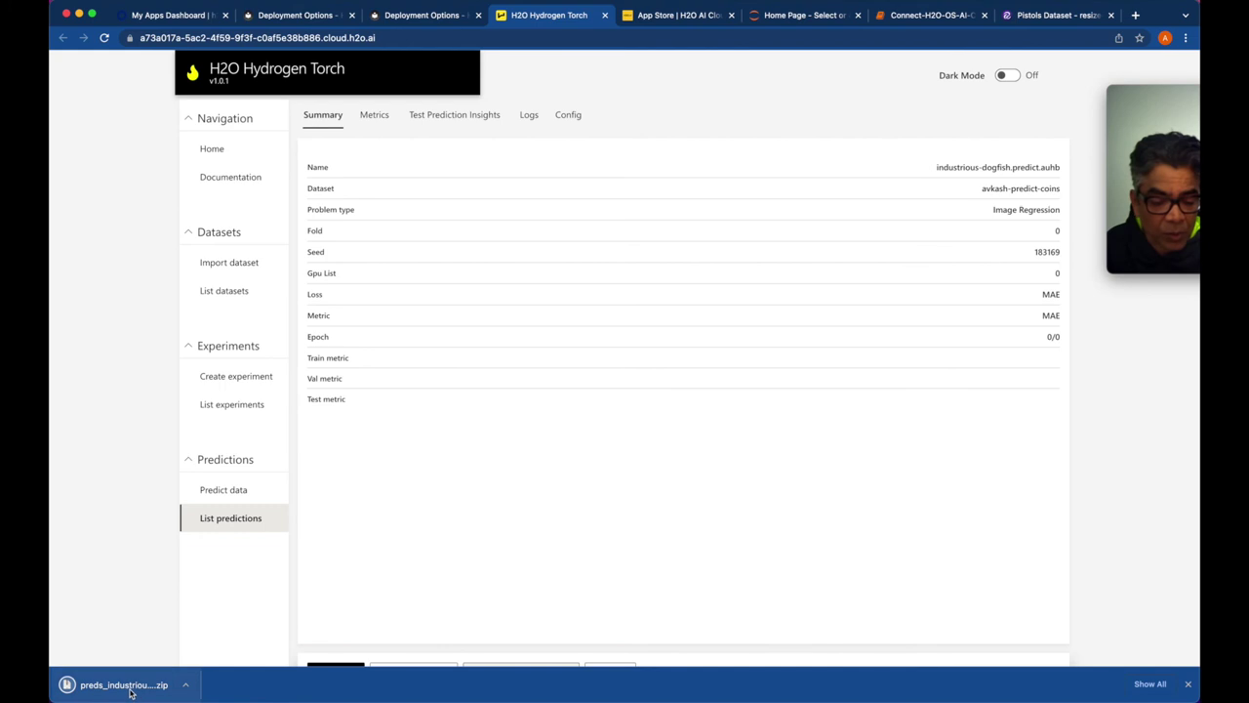
{"action": "left_click", "coordinate": [125, 687]}
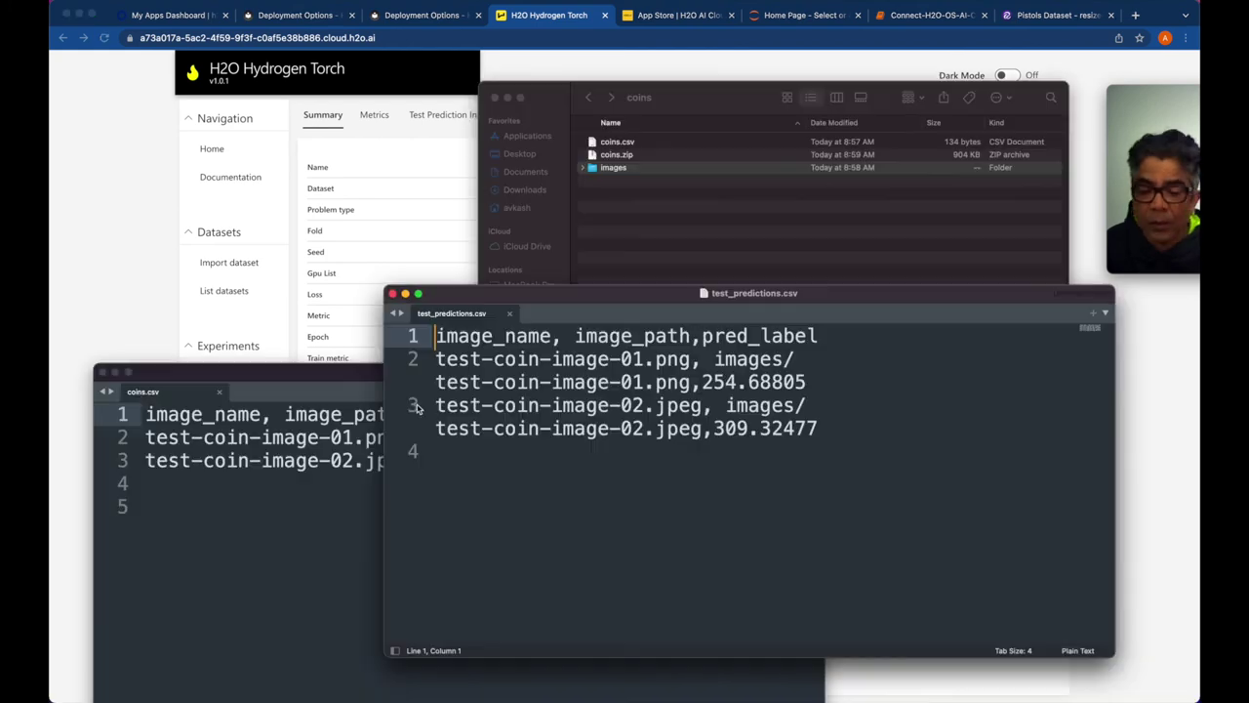
{"action": "left_click_drag", "start_coordinate": [384, 391], "coordinate": [106, 405]}
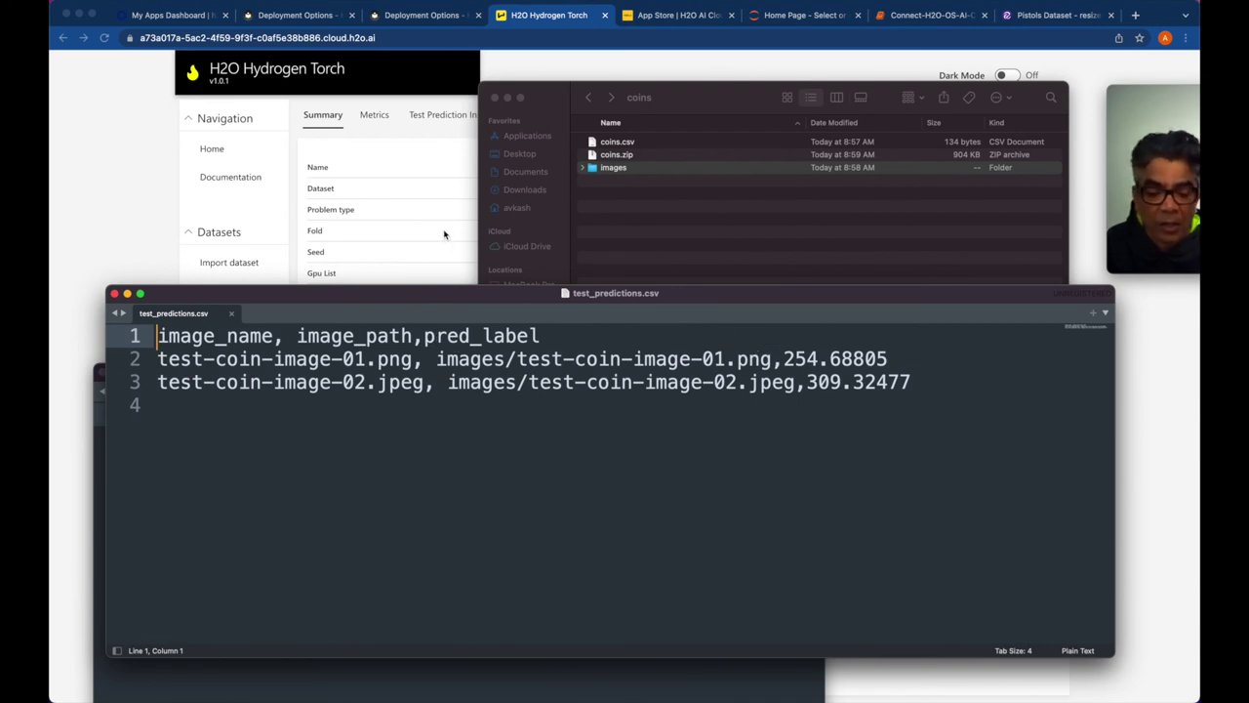
{"action": "left_click_drag", "start_coordinate": [403, 293], "coordinate": [593, 251]}
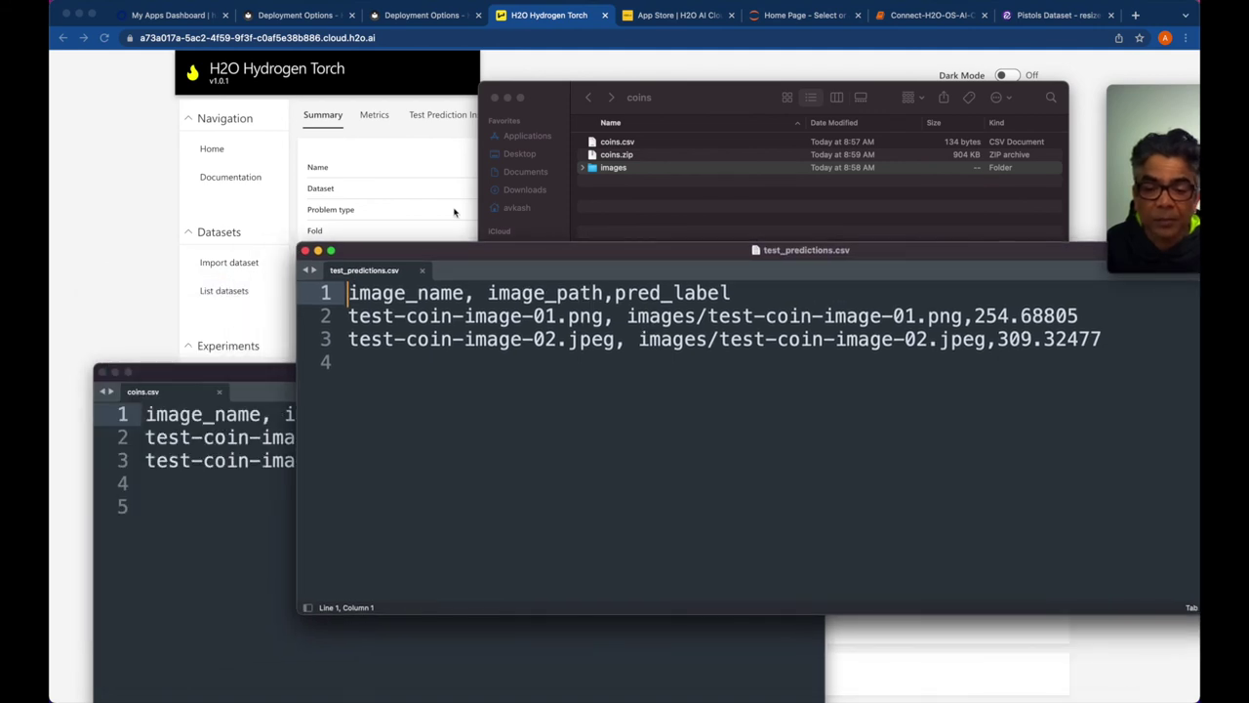
{"action": "left_click", "coordinate": [449, 210]}
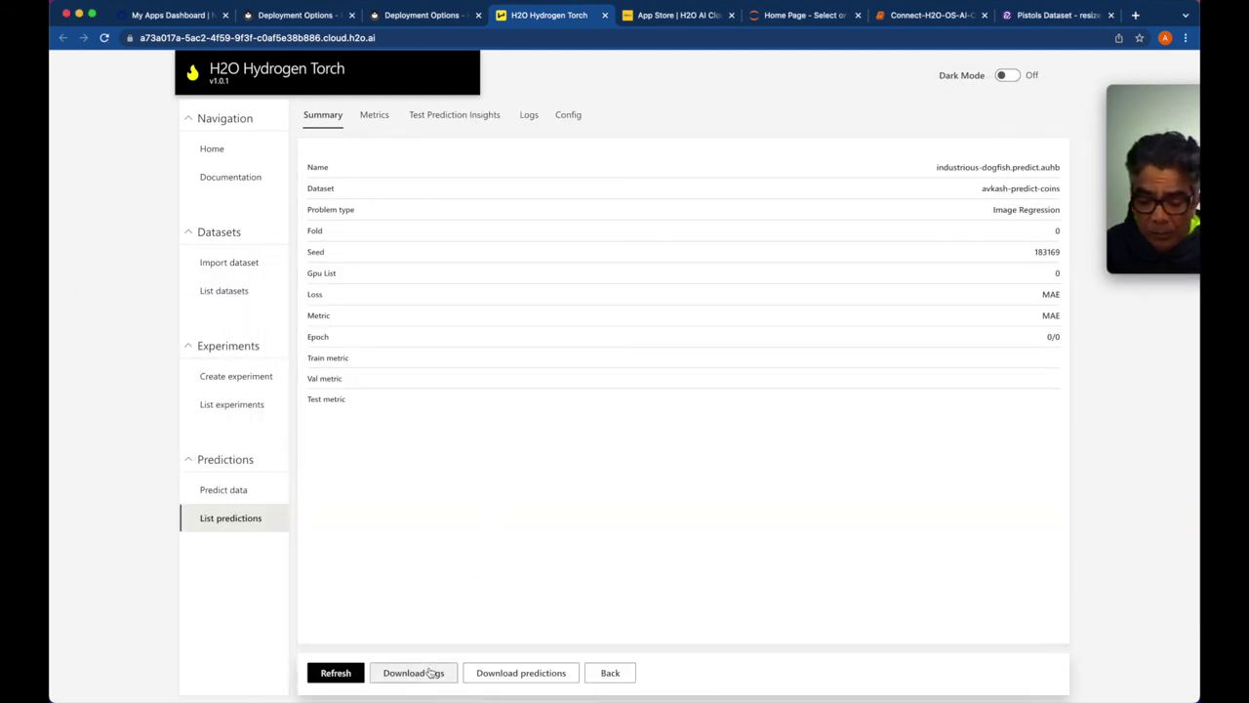
Leave the prediction, check the prediction form and reread the MLOps Pipeline download instructions in the documentation
{"action": "left_click", "coordinate": [610, 674]}
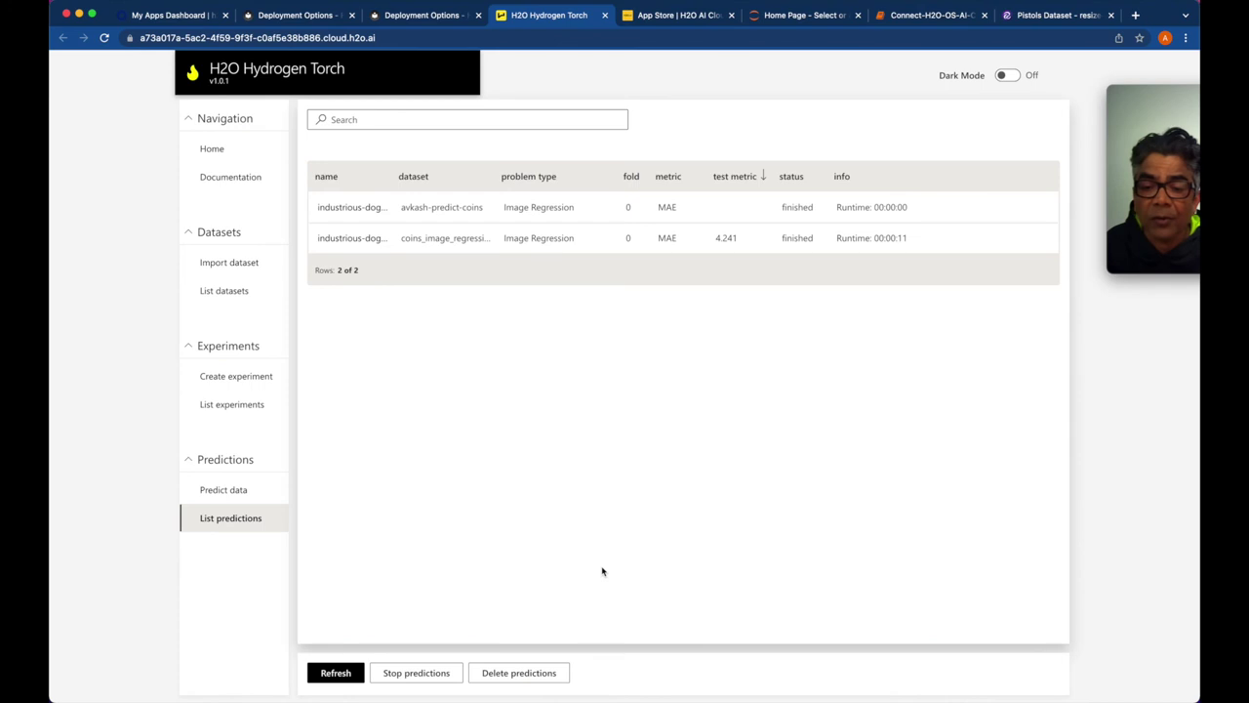
{"action": "left_click", "coordinate": [215, 490]}
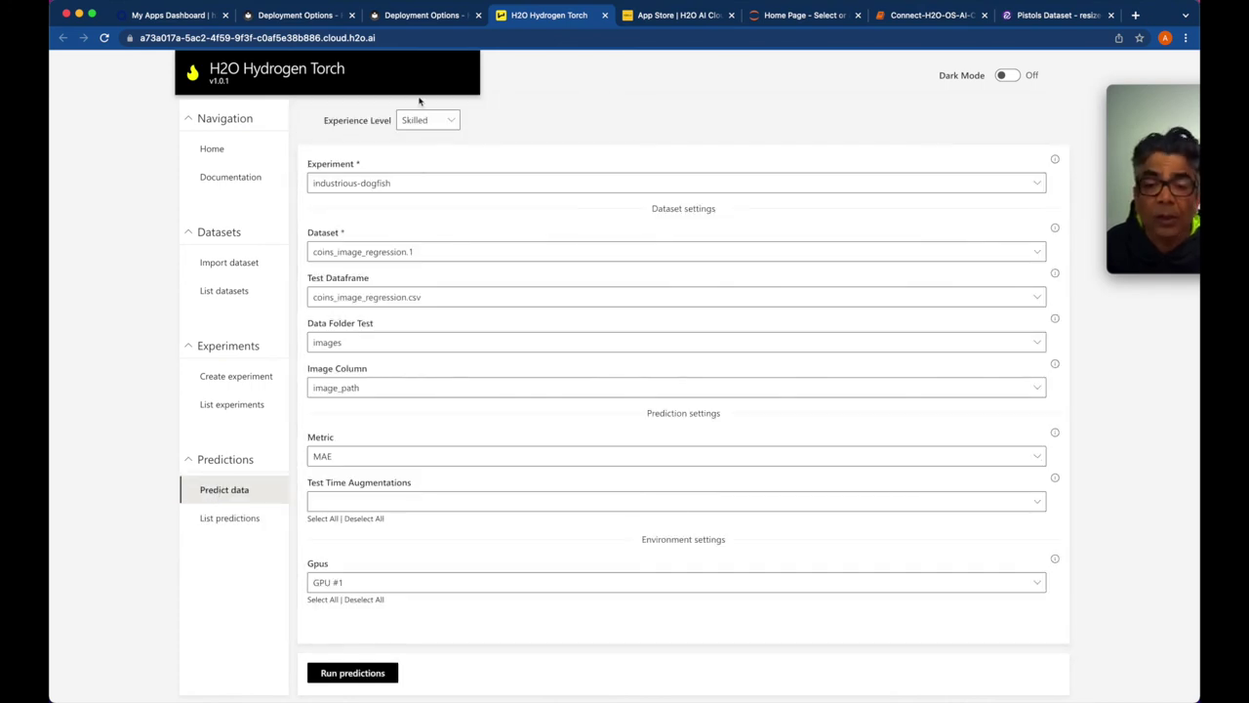
{"action": "left_click", "coordinate": [419, 20]}
{"action": "scroll", "coordinate": [438, 200], "scroll_direction": "up", "scroll_amount": 3}
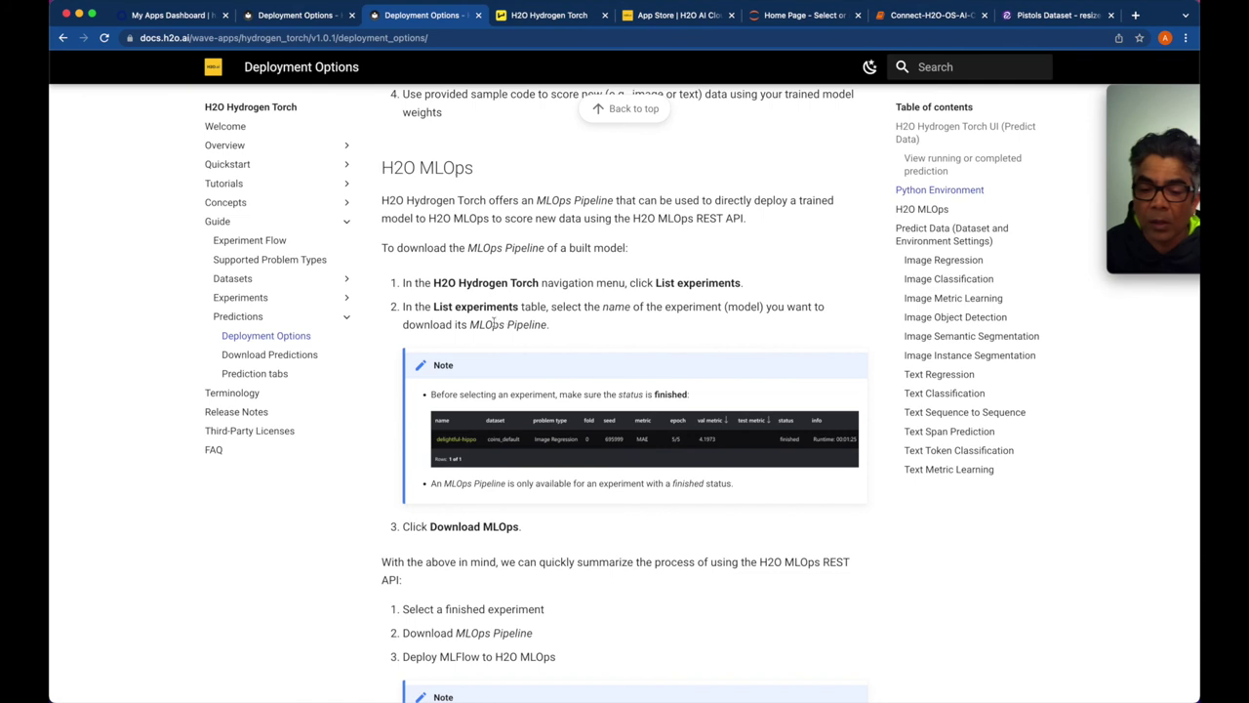
{"action": "scroll", "coordinate": [502, 345], "scroll_direction": "down", "scroll_amount": 3}
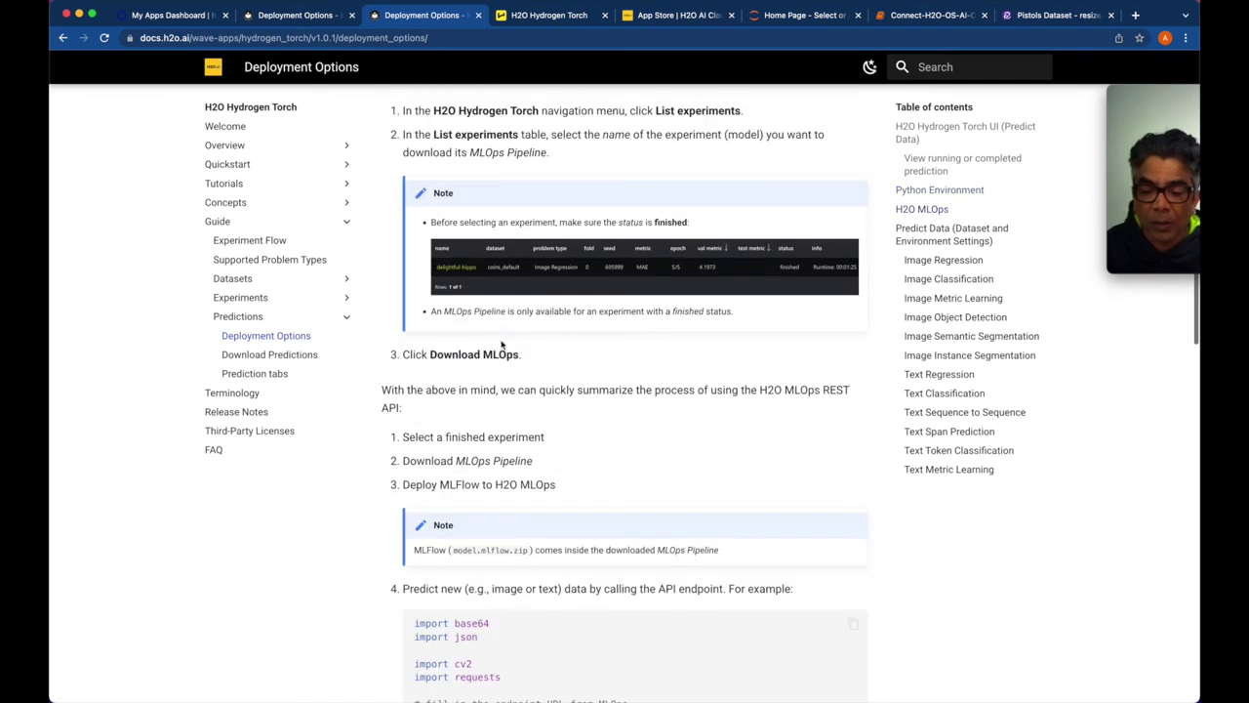
Return to Hydrogen Torch, open the industrious-dogfish experiment from the experiments list and check its scoring and MLOps download options
{"action": "left_click", "coordinate": [543, 15]}
{"action": "left_click", "coordinate": [235, 404]}
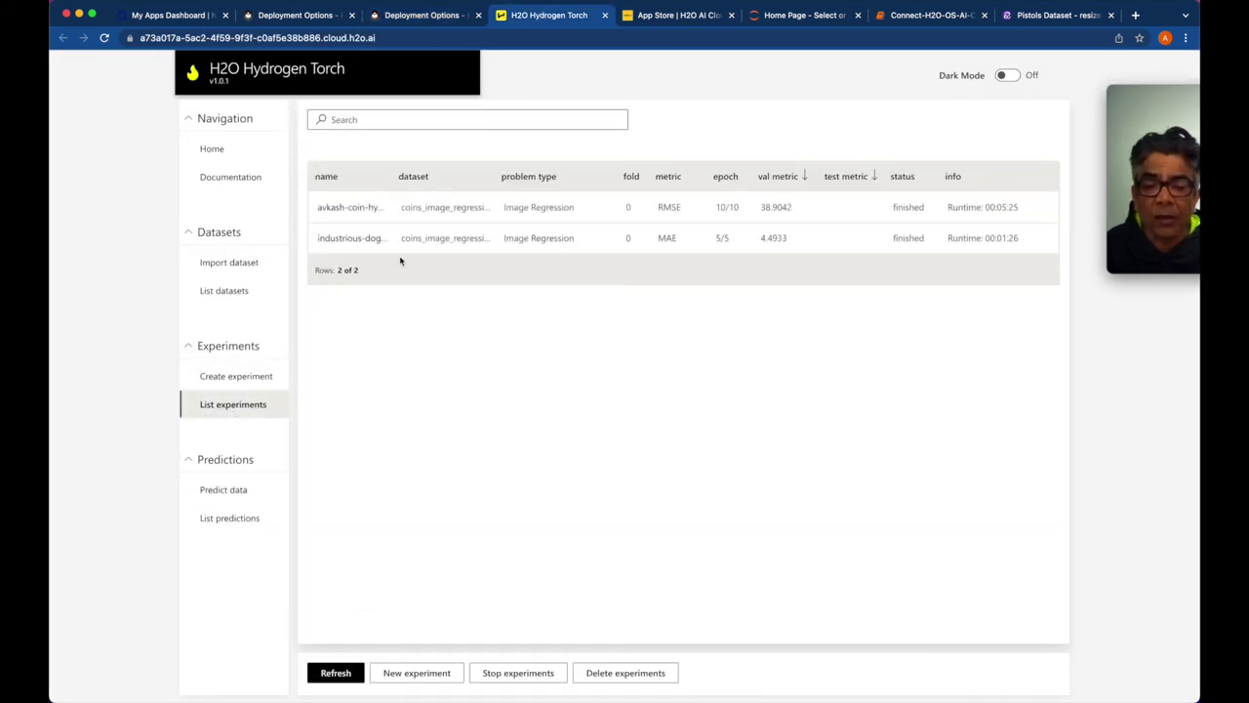
{"action": "left_click", "coordinate": [352, 239]}
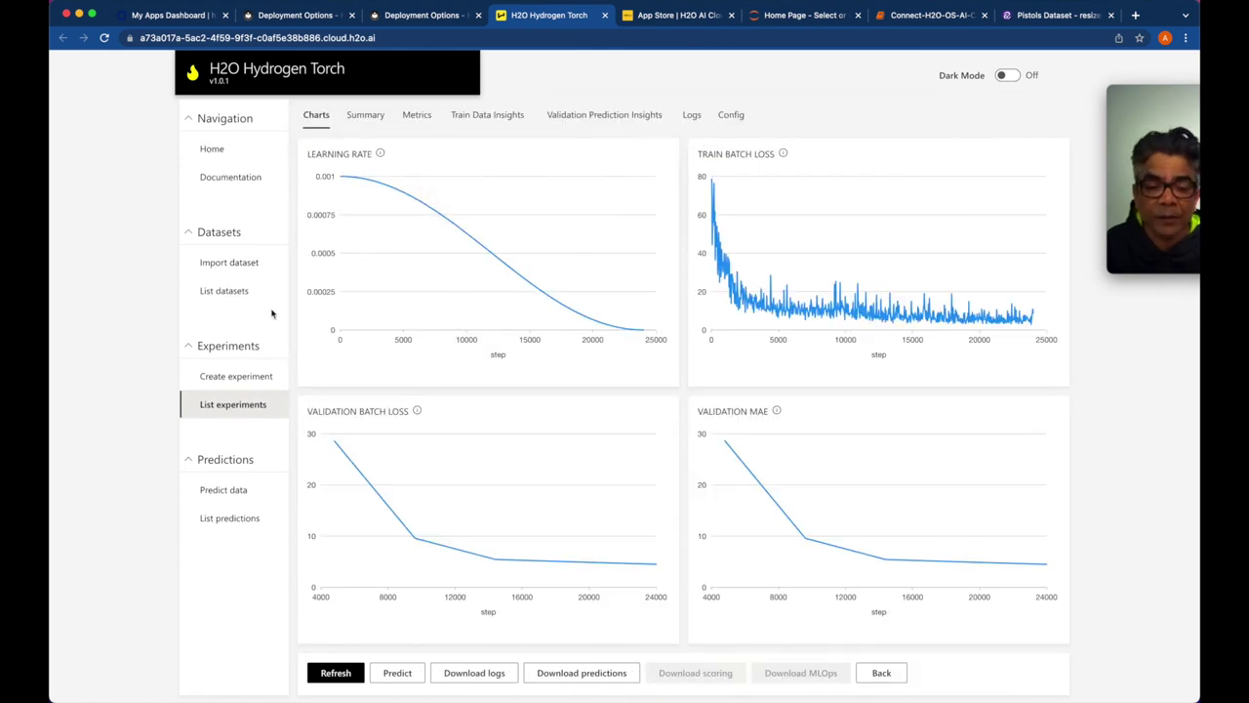
{"action": "left_click", "coordinate": [238, 406]}
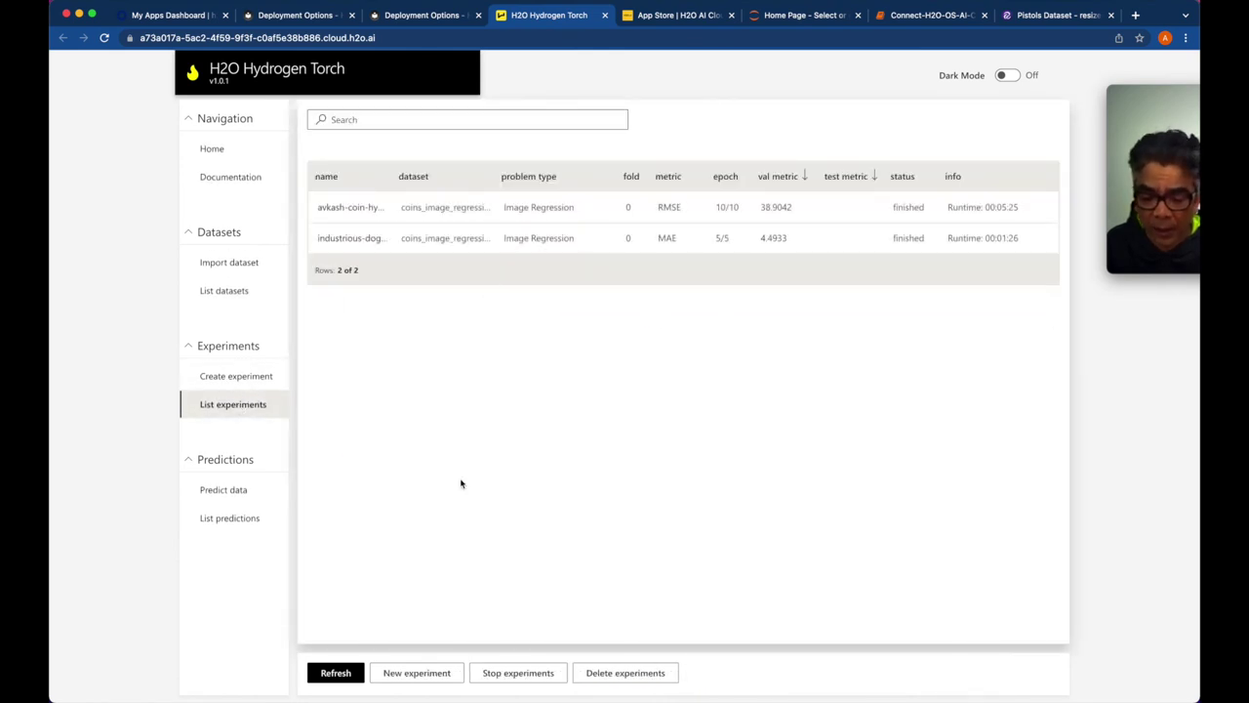
{"action": "left_click", "coordinate": [367, 241]}
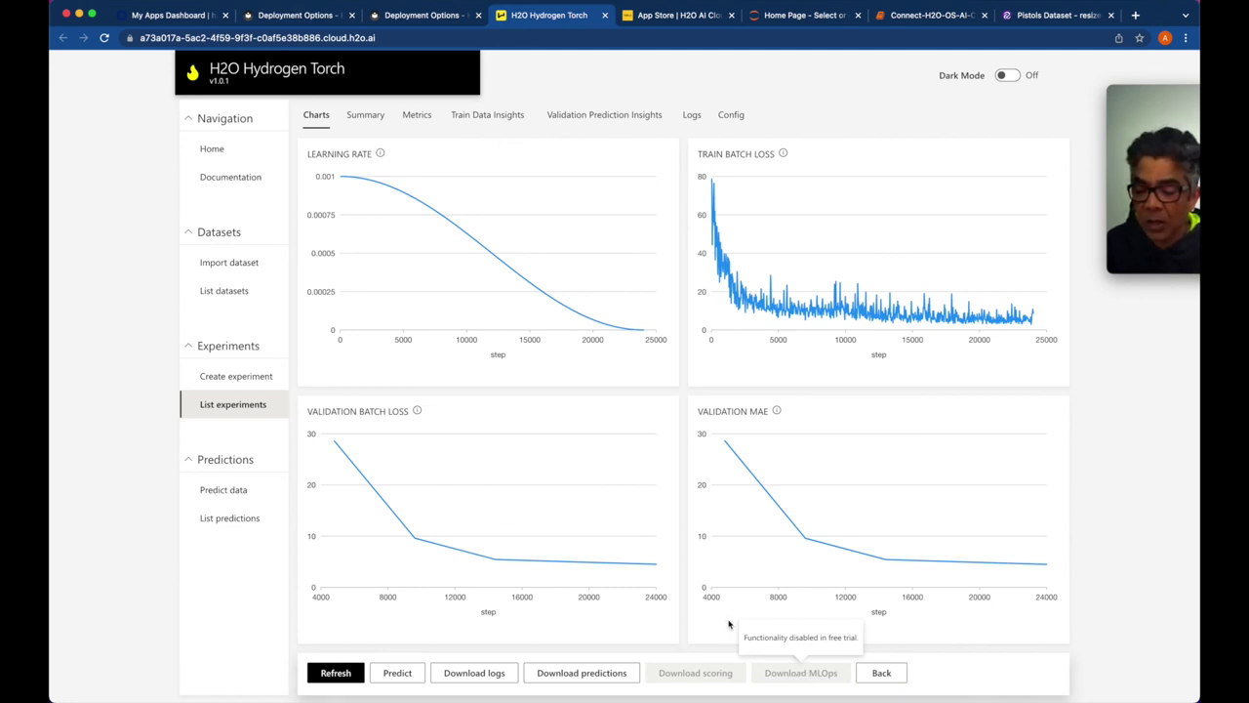
Read the MLOps REST API process and its sample scoring code in the Deployment Options documentation, and return to Hydrogen Torch
{"action": "left_click", "coordinate": [425, 16]}
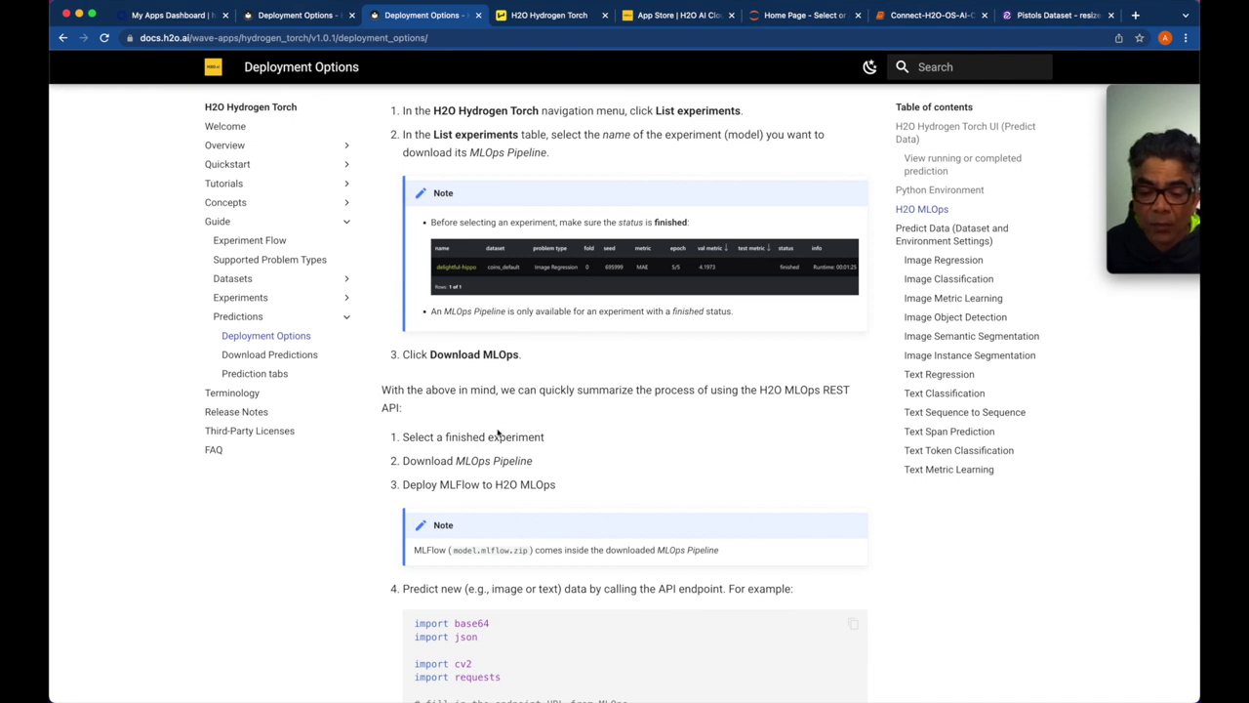
{"action": "scroll", "coordinate": [497, 432], "scroll_direction": "down", "scroll_amount": 2}
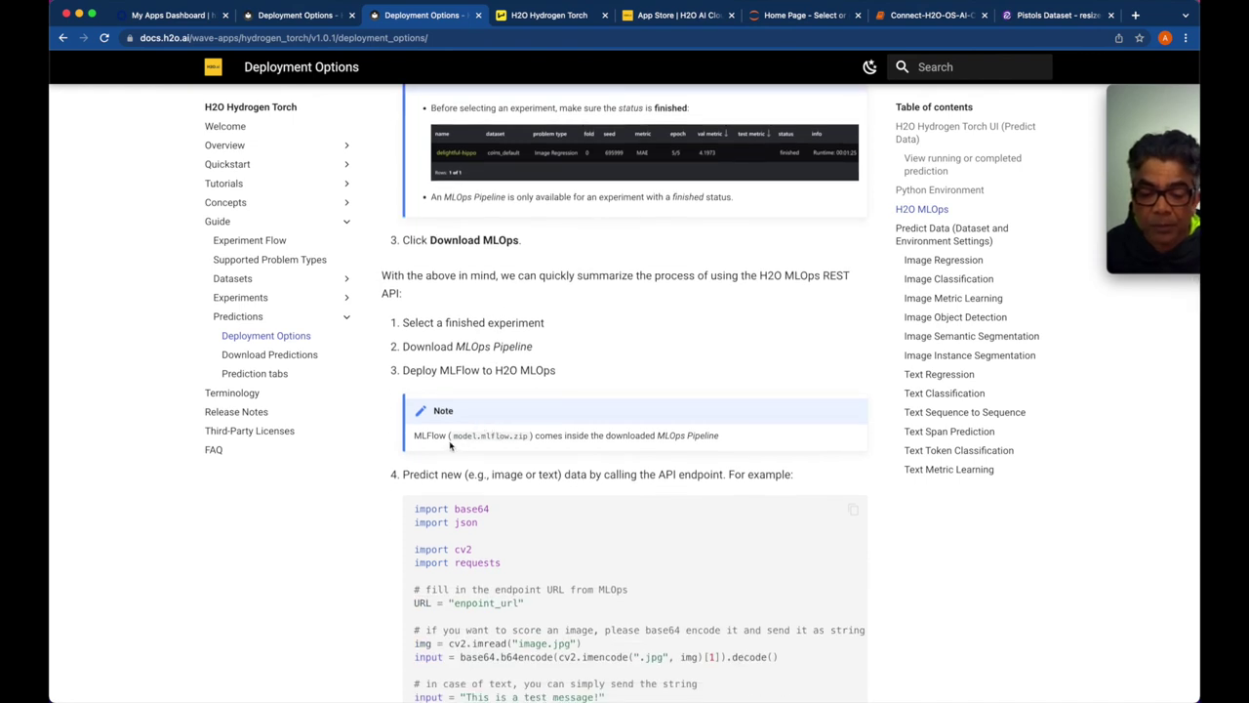
{"action": "scroll", "coordinate": [514, 446], "scroll_direction": "down", "scroll_amount": 2}
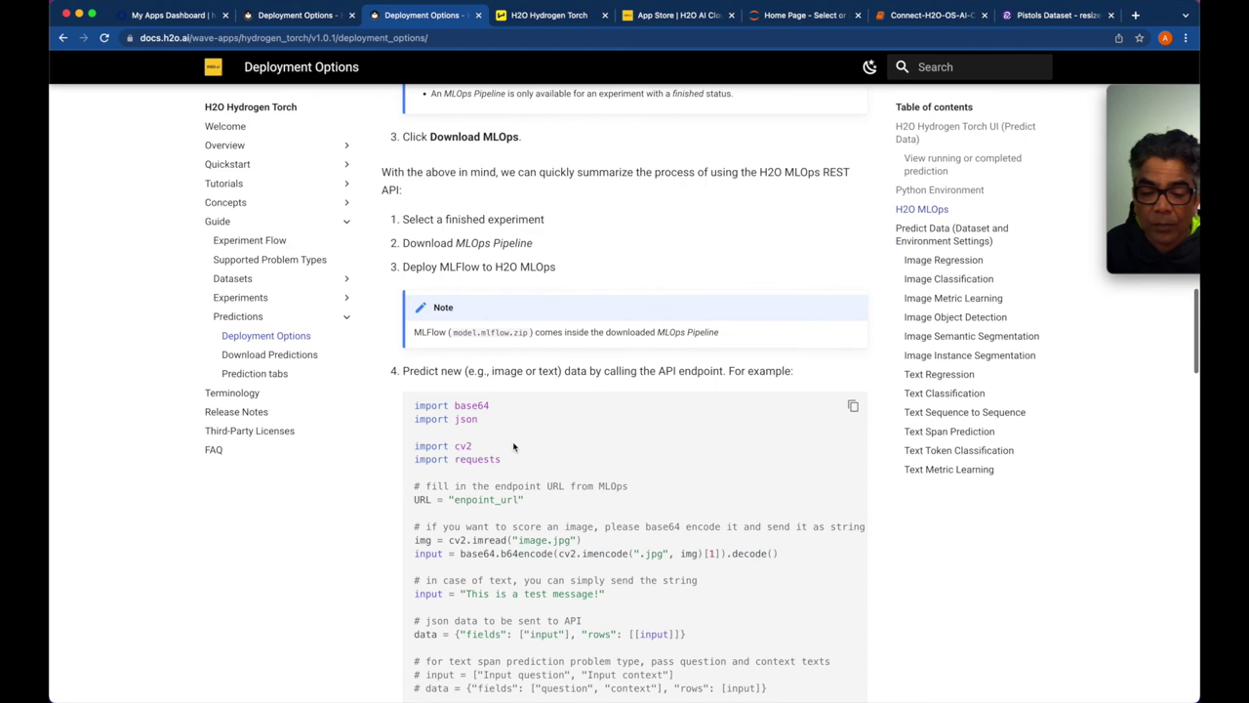
{"action": "scroll", "coordinate": [514, 447], "scroll_direction": "down", "scroll_amount": 6}
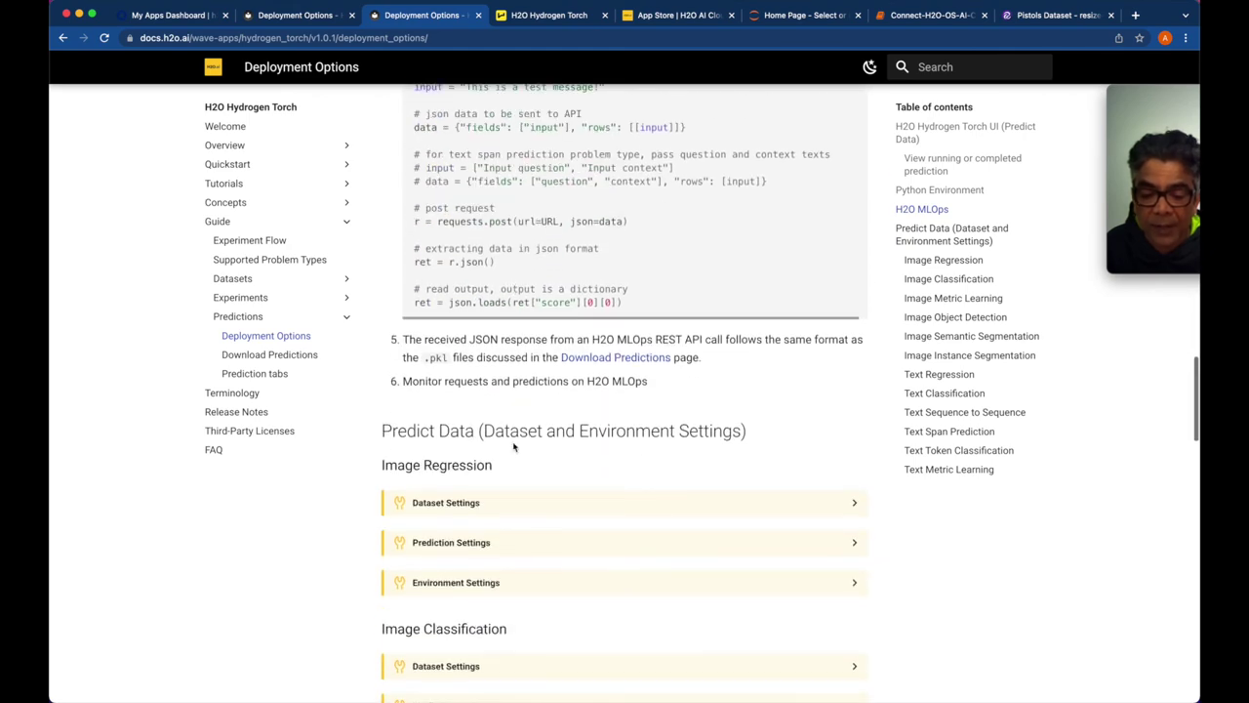
{"action": "scroll", "coordinate": [515, 440], "scroll_direction": "up", "scroll_amount": 12}
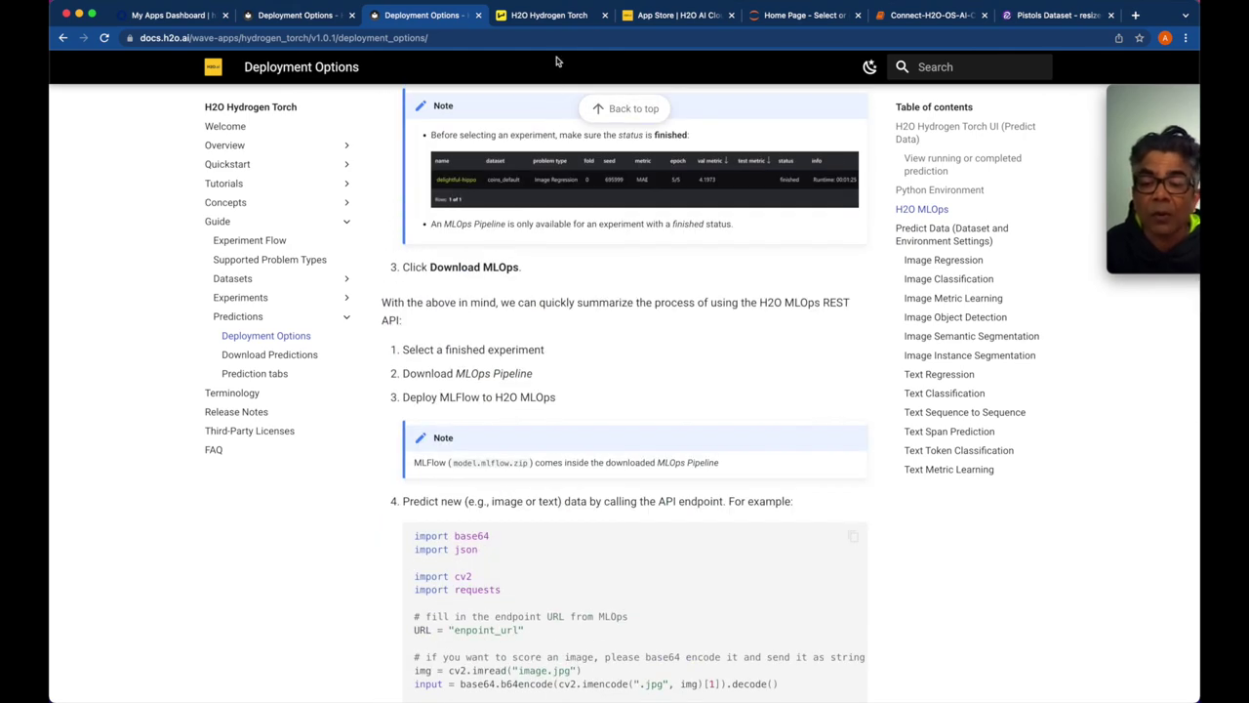
{"action": "left_click", "coordinate": [552, 16]}
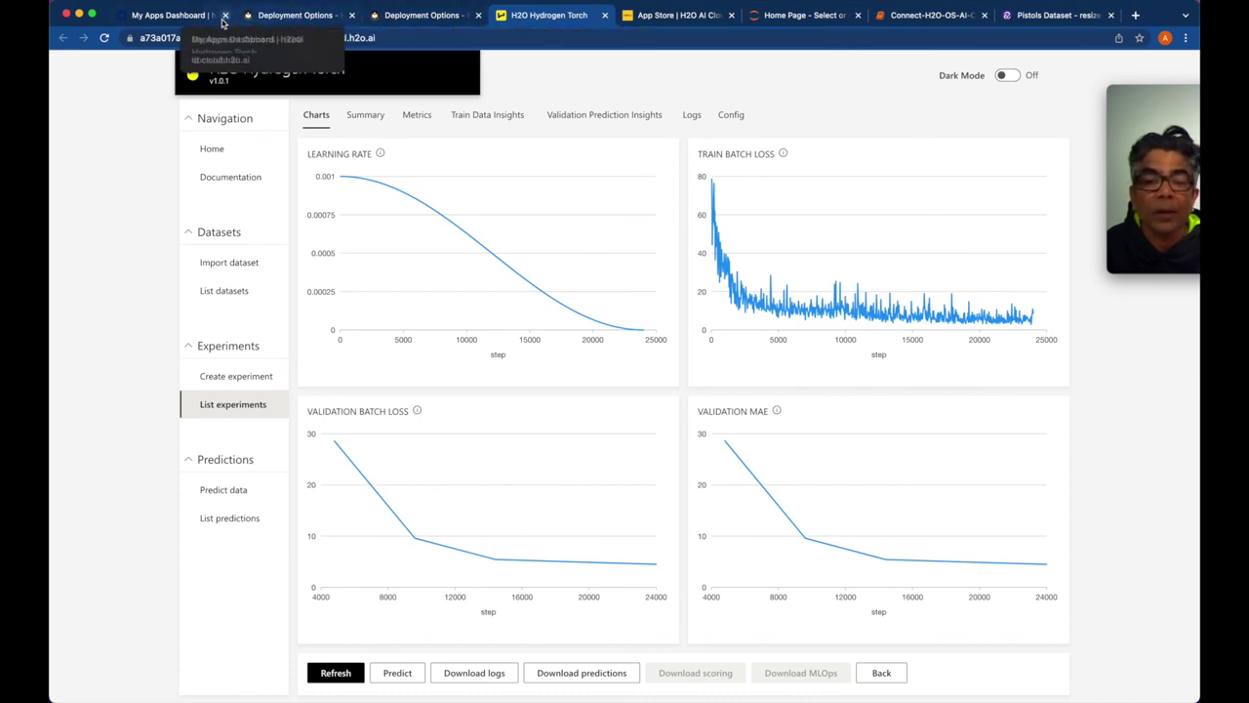
Go to H2O MLOps through the H2O AI Cloud models page and view the deployments of the first listed project
{"action": "left_click", "coordinate": [197, 21]}
{"action": "left_click", "coordinate": [451, 219]}
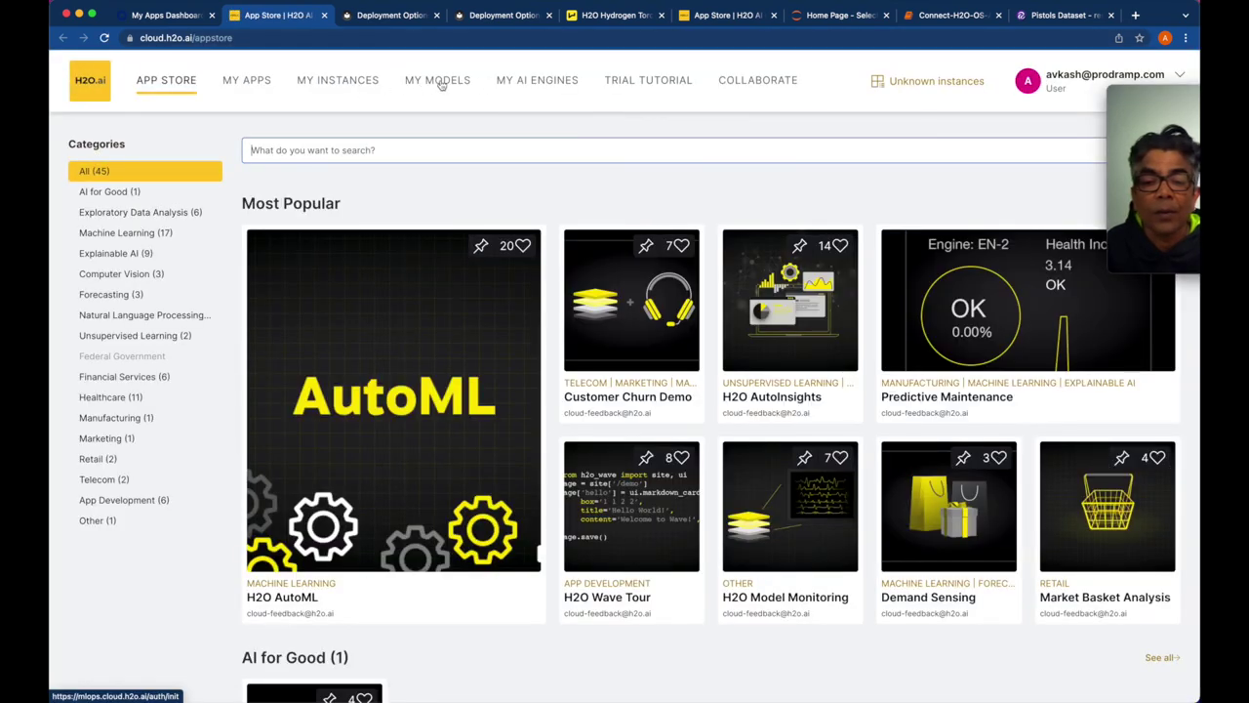
{"action": "left_click", "coordinate": [441, 85]}
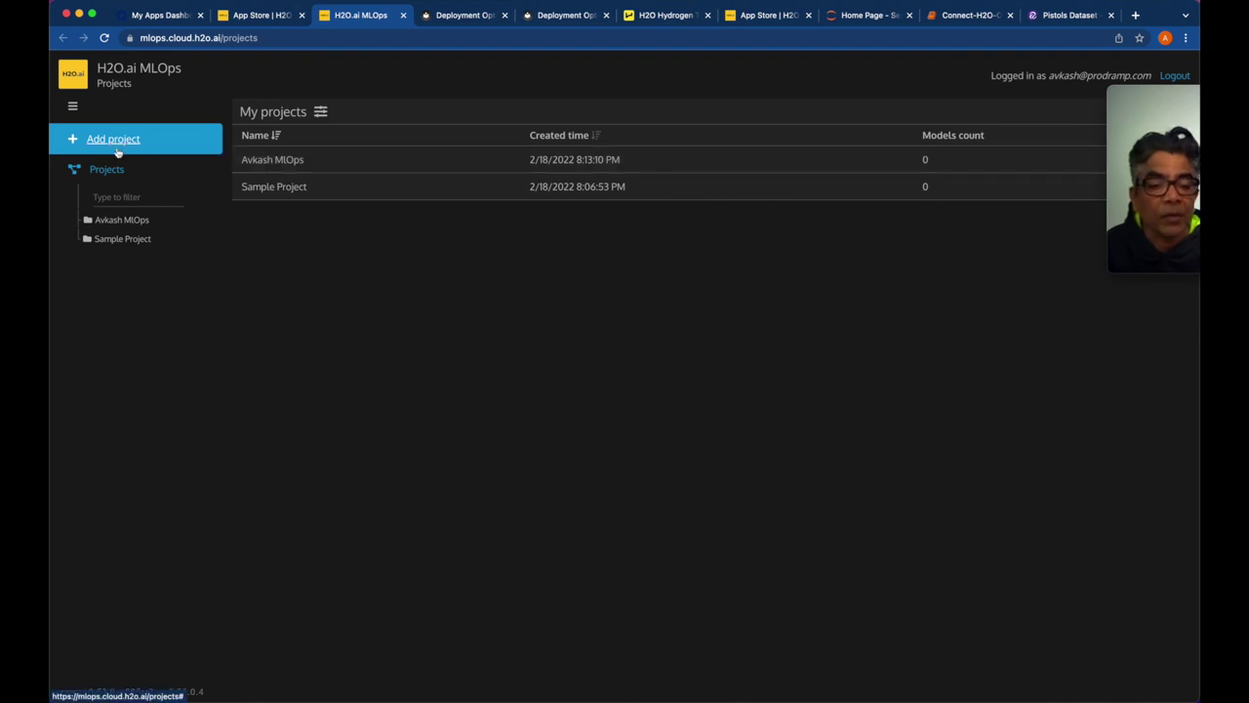
{"action": "left_click", "coordinate": [124, 220]}
{"action": "left_click", "coordinate": [127, 259]}
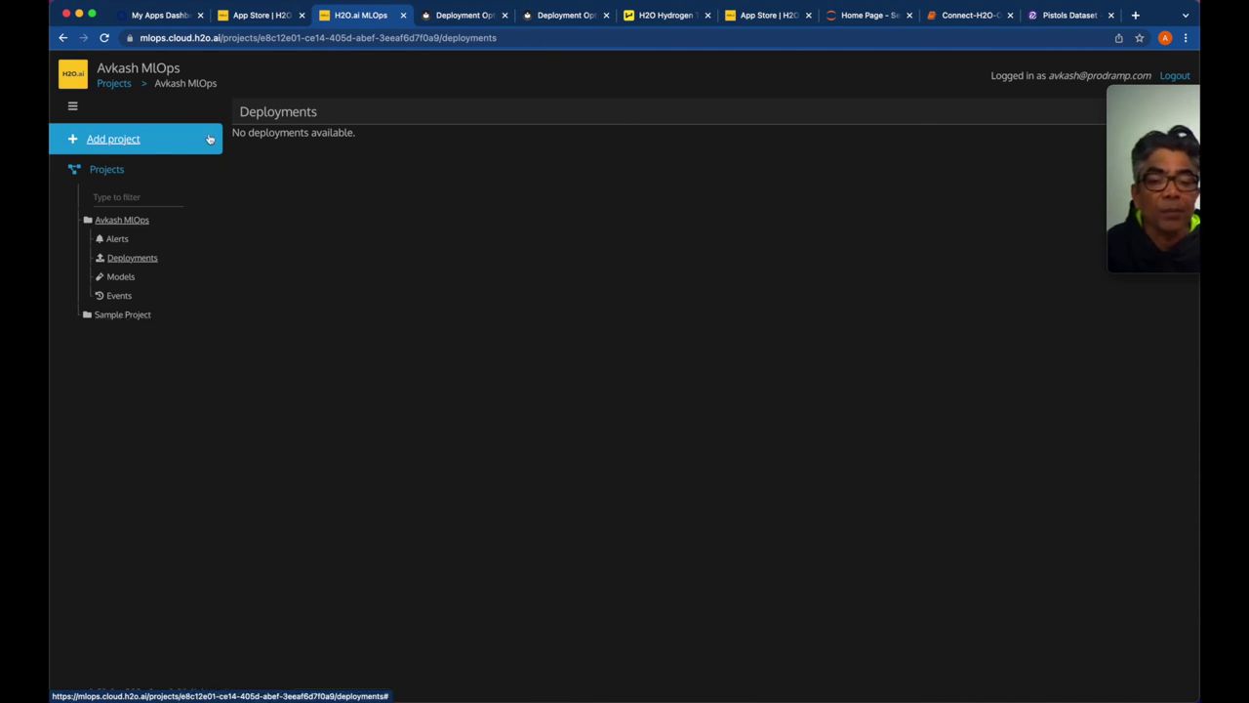
{"action": "left_click", "coordinate": [664, 16]}
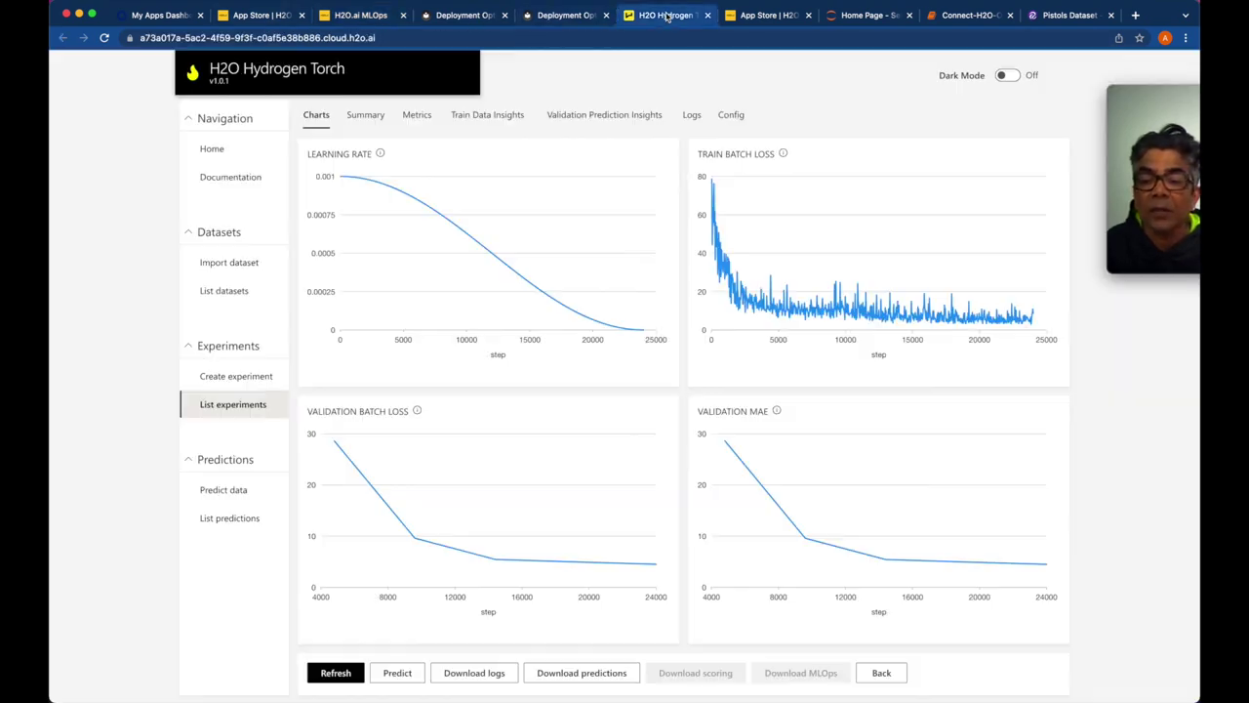
{"action": "left_click", "coordinate": [348, 20]}
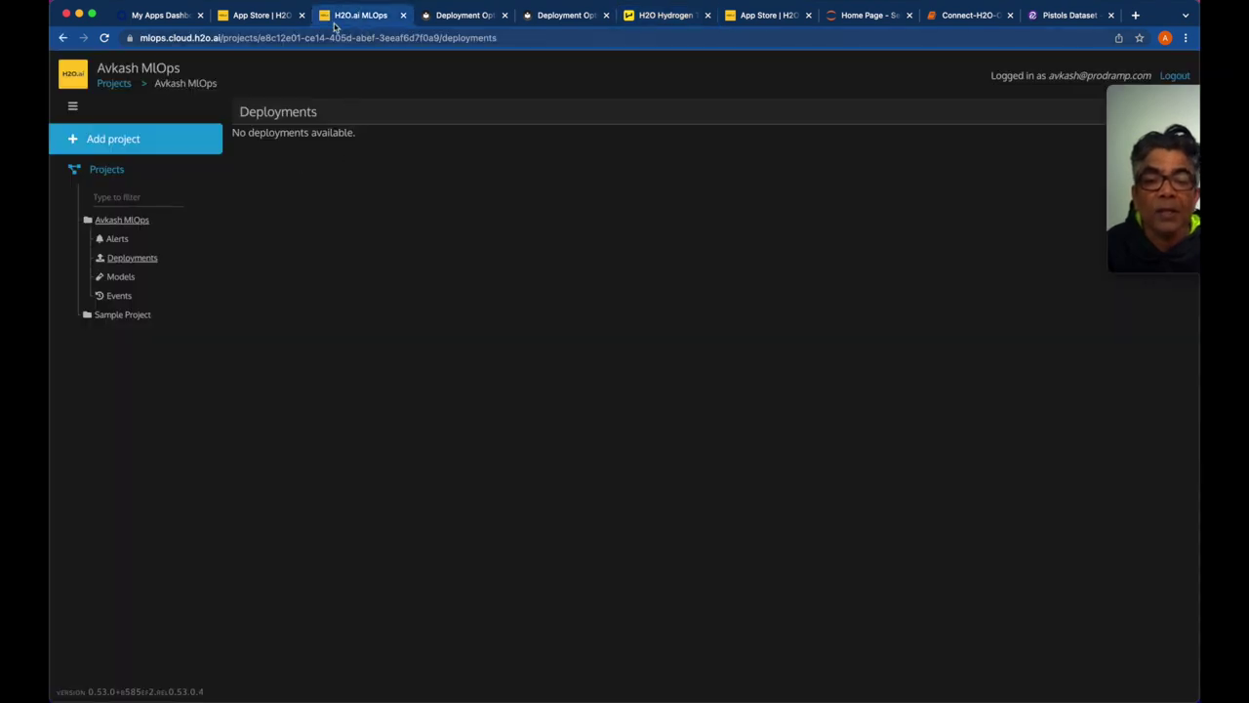
Read the Python Environment scoring pipeline instructions in the documentation and check the scoring download option on the Hydrogen Torch experiment
{"action": "left_click", "coordinate": [560, 18]}
{"action": "scroll", "coordinate": [564, 308], "scroll_direction": "down", "scroll_amount": 10}
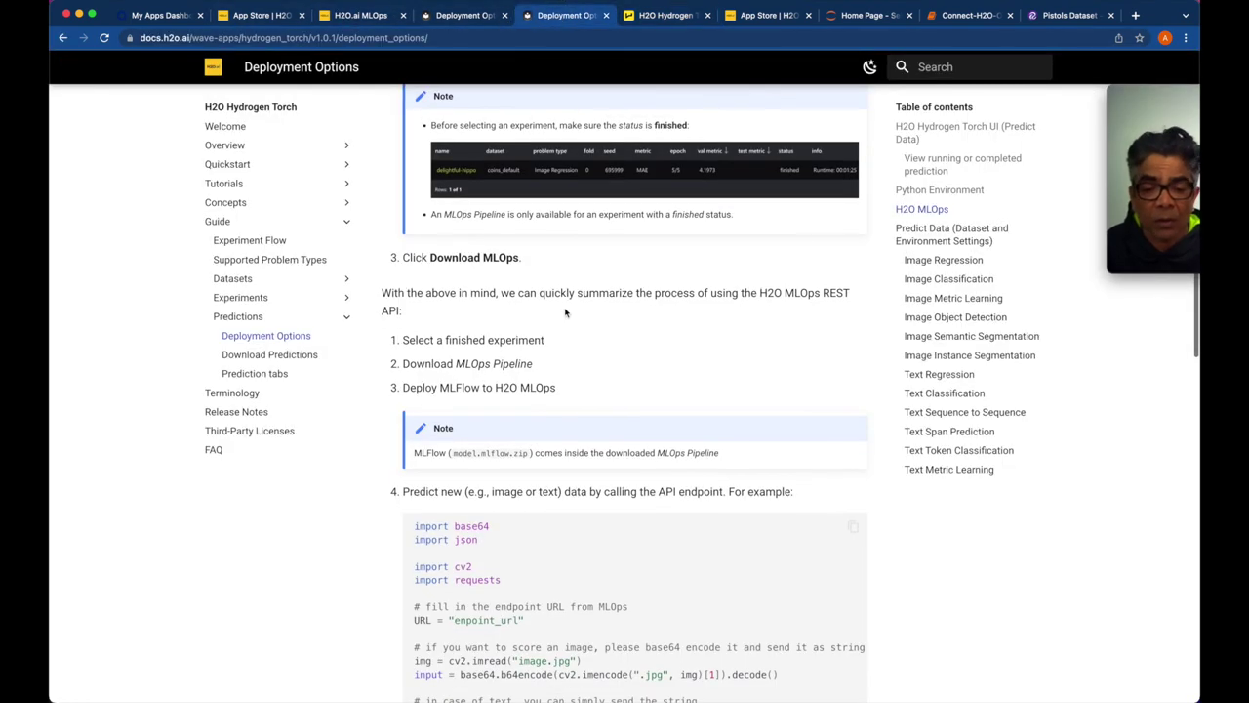
{"action": "scroll", "coordinate": [564, 313], "scroll_direction": "up", "scroll_amount": 15}
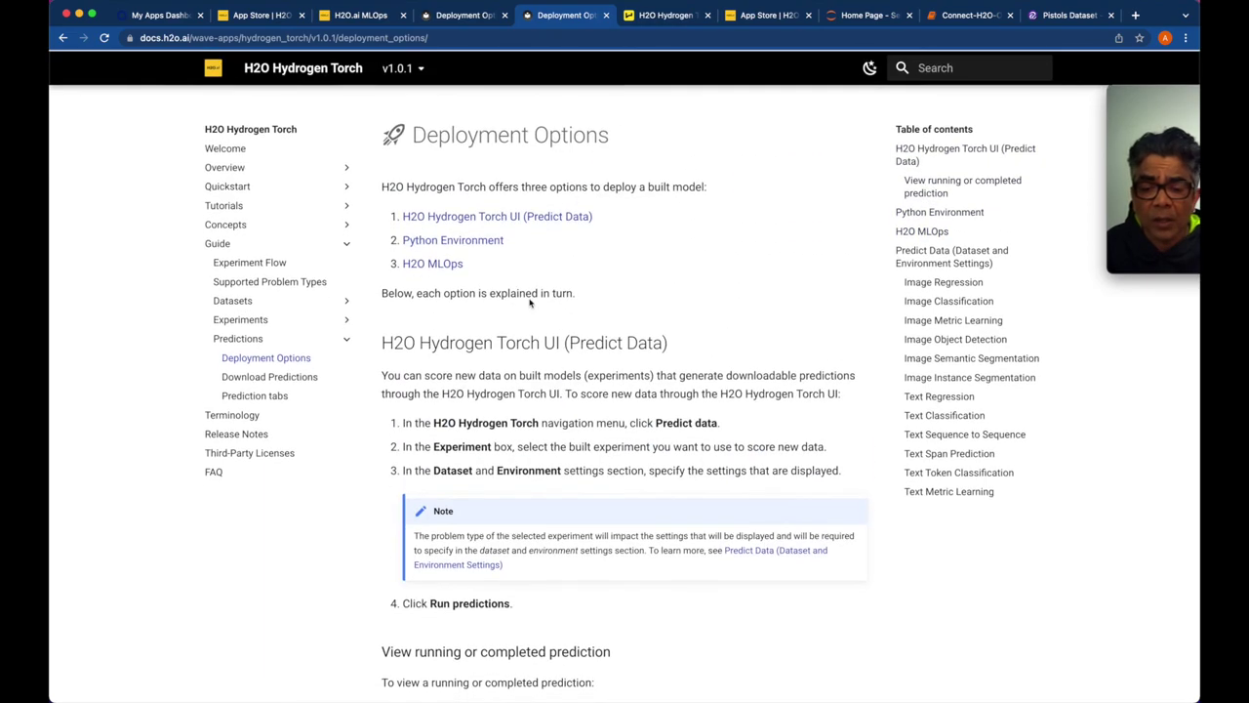
{"action": "left_click", "coordinate": [478, 245]}
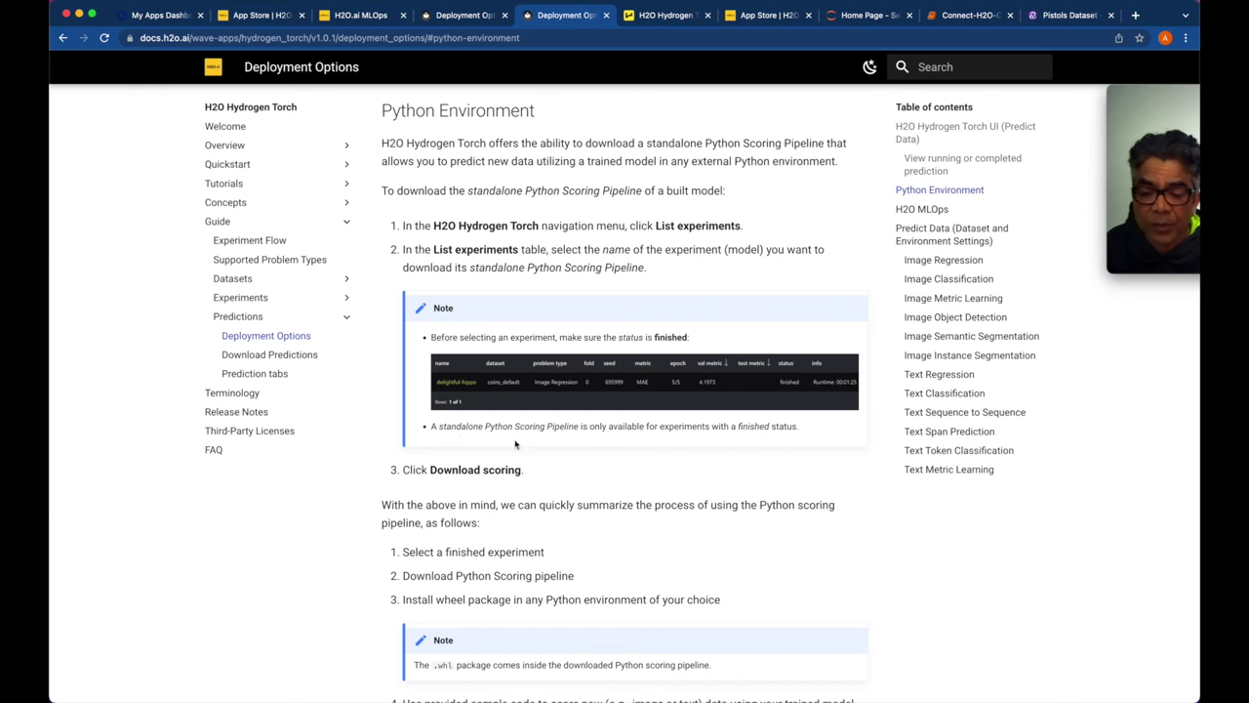
{"action": "scroll", "coordinate": [518, 445], "scroll_direction": "down", "scroll_amount": 2}
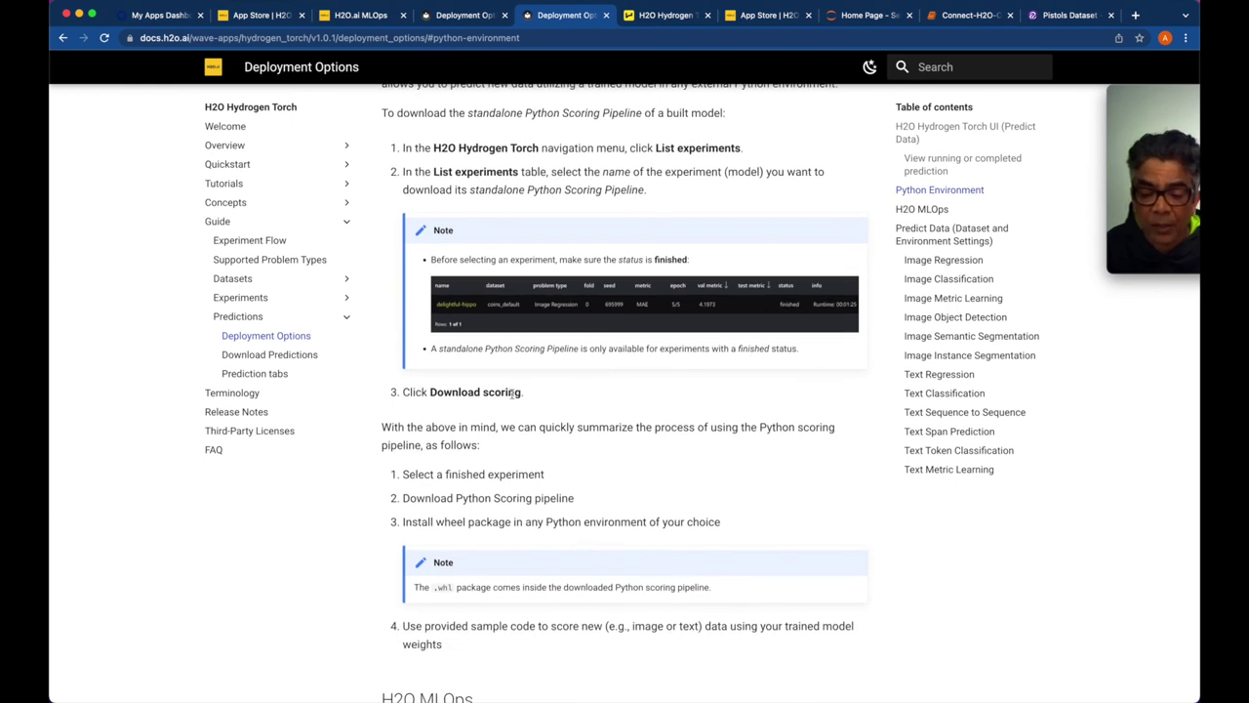
{"action": "scroll", "coordinate": [512, 393], "scroll_direction": "down", "scroll_amount": 3}
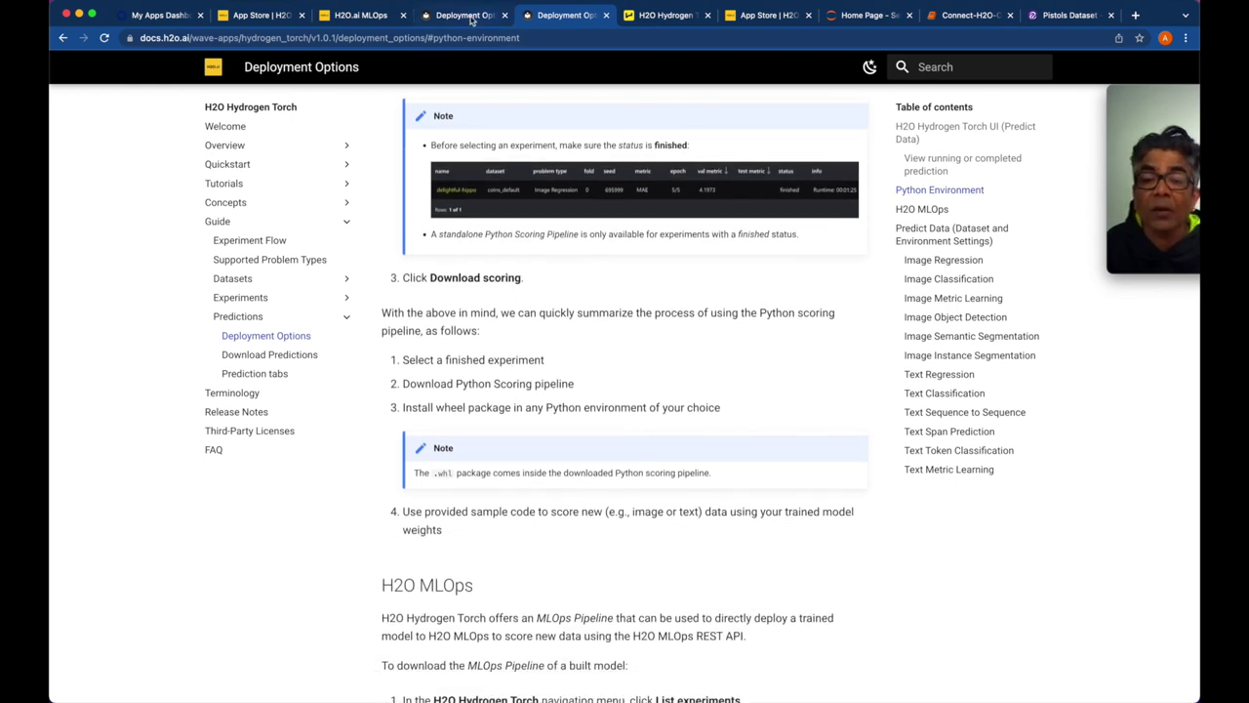
{"action": "left_click", "coordinate": [653, 19]}
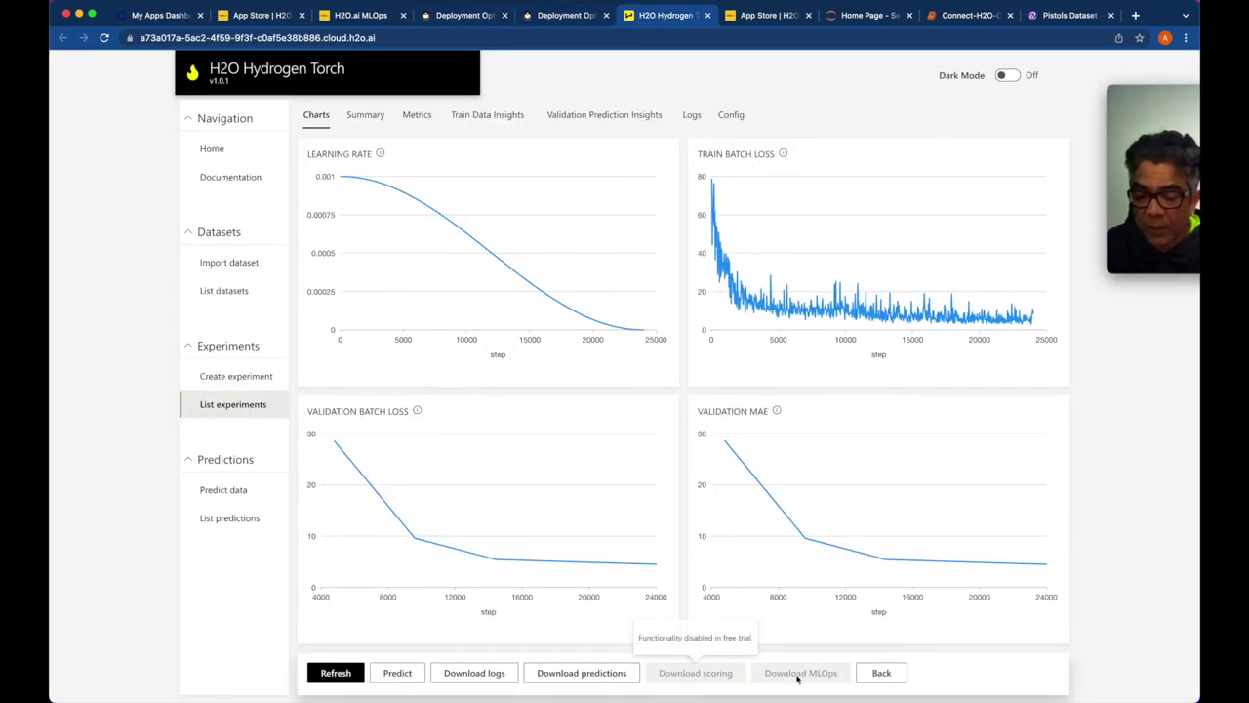
{"action": "mouse_move", "coordinate": [610, 532]}
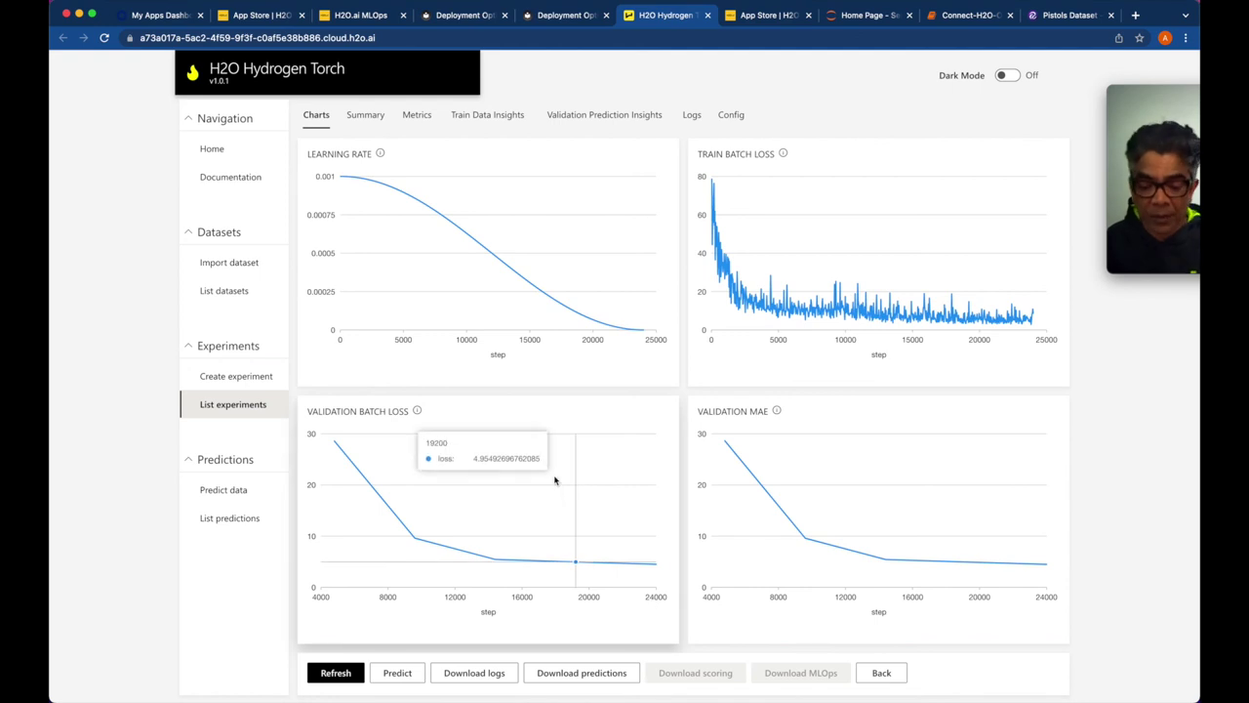
Set up a prediction with the coin-hydrogen-test experiment and the predict-coins dataset, keeping the RMSE metric and no test time augmentations
{"action": "left_click", "coordinate": [398, 672]}
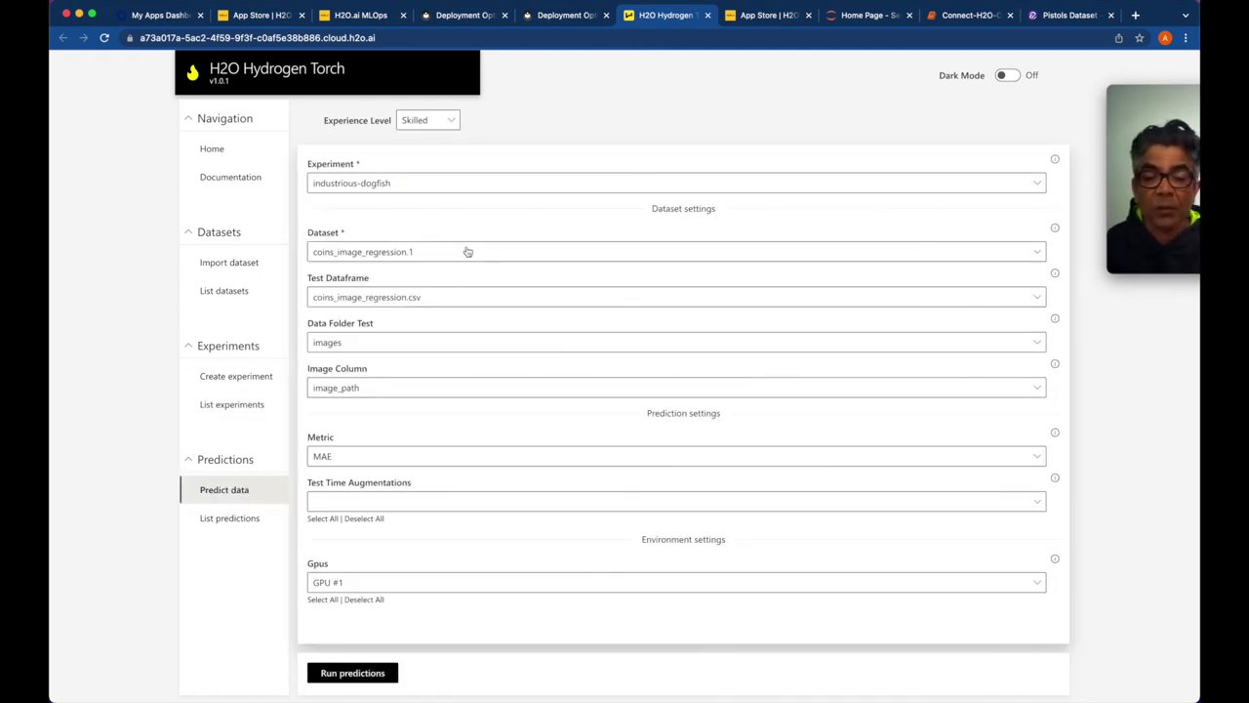
{"action": "left_click", "coordinate": [436, 186]}
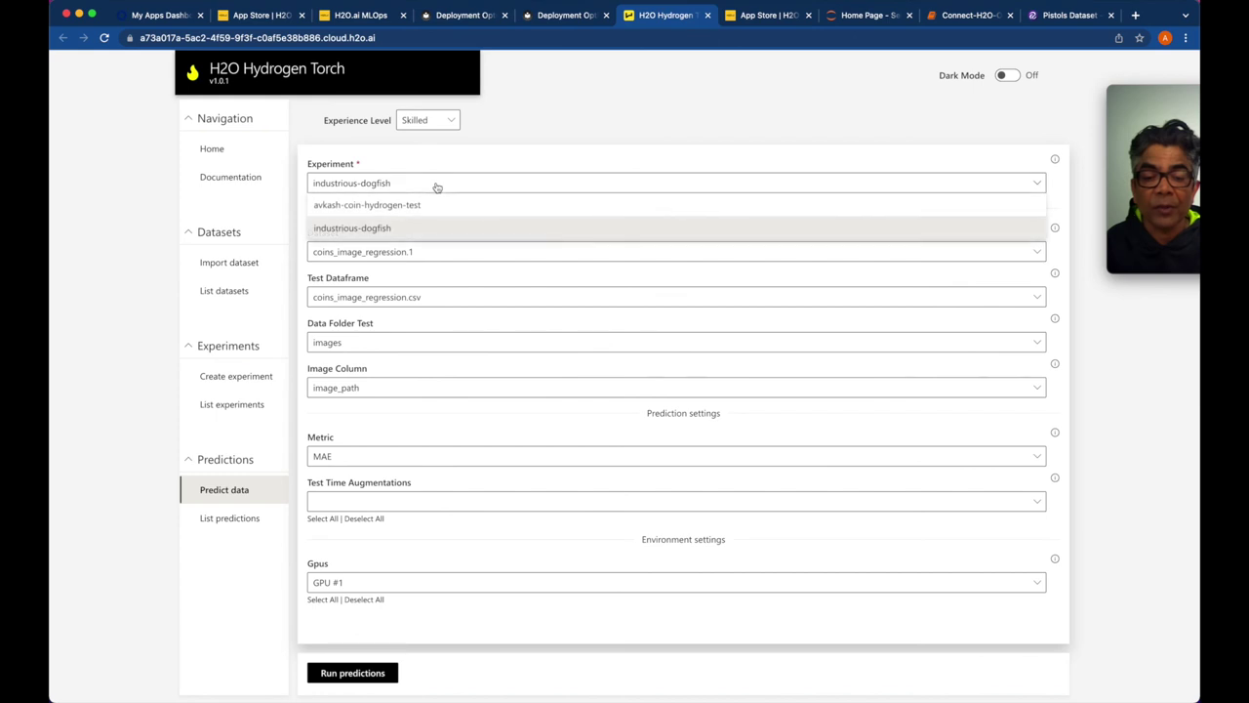
{"action": "left_click", "coordinate": [396, 228]}
{"action": "left_click", "coordinate": [427, 256]}
{"action": "left_click", "coordinate": [423, 183]}
{"action": "left_click", "coordinate": [405, 205]}
{"action": "left_click", "coordinate": [430, 252]}
{"action": "left_click", "coordinate": [360, 276]}
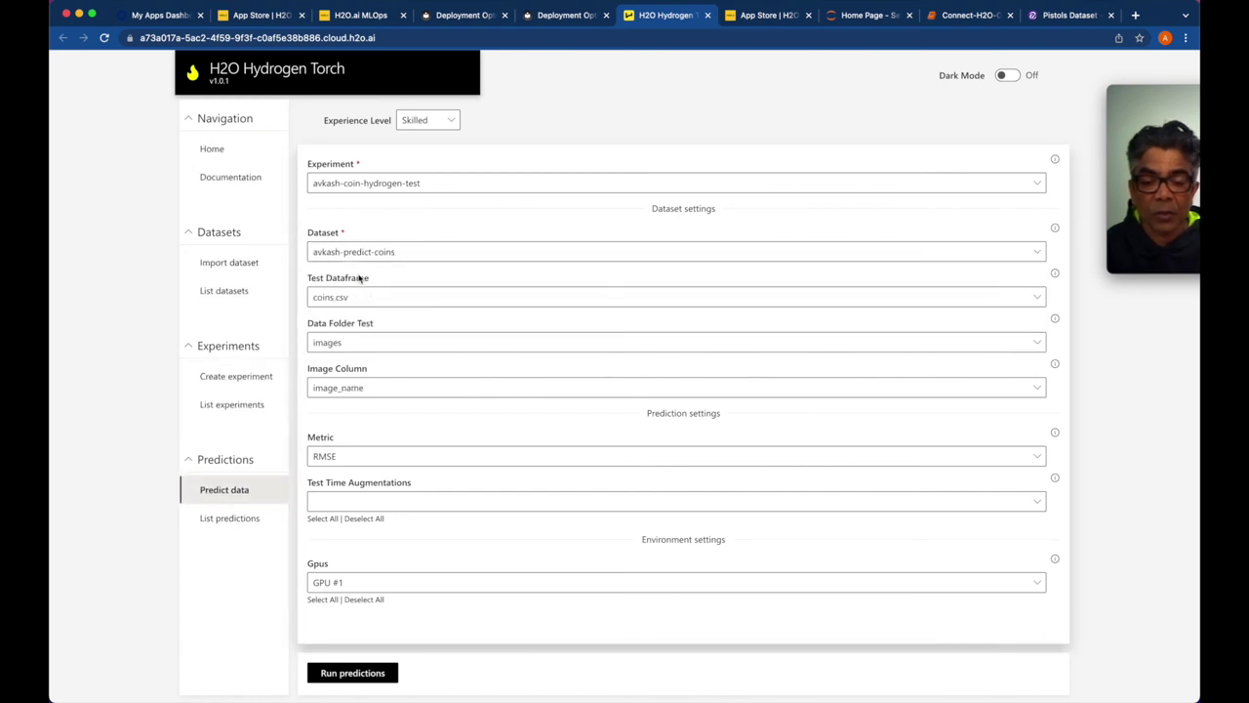
{"action": "left_click", "coordinate": [361, 504]}
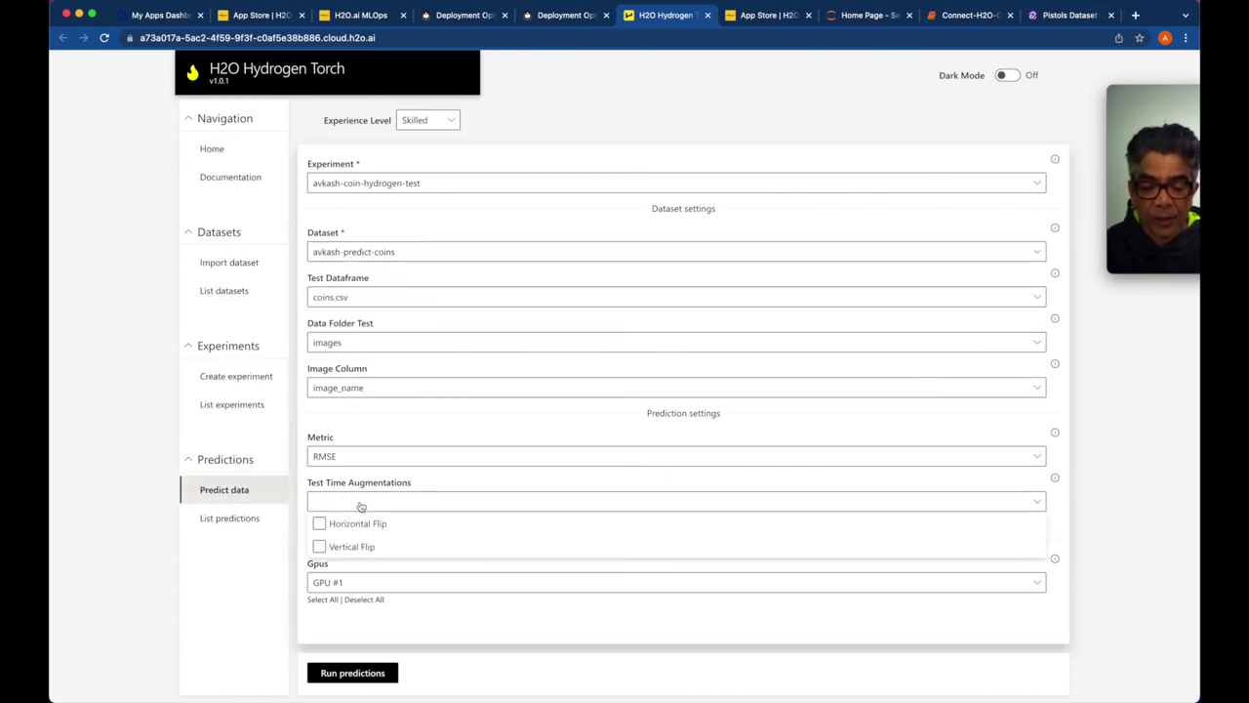
{"action": "left_click", "coordinate": [352, 457]}
{"action": "left_click", "coordinate": [328, 570]}
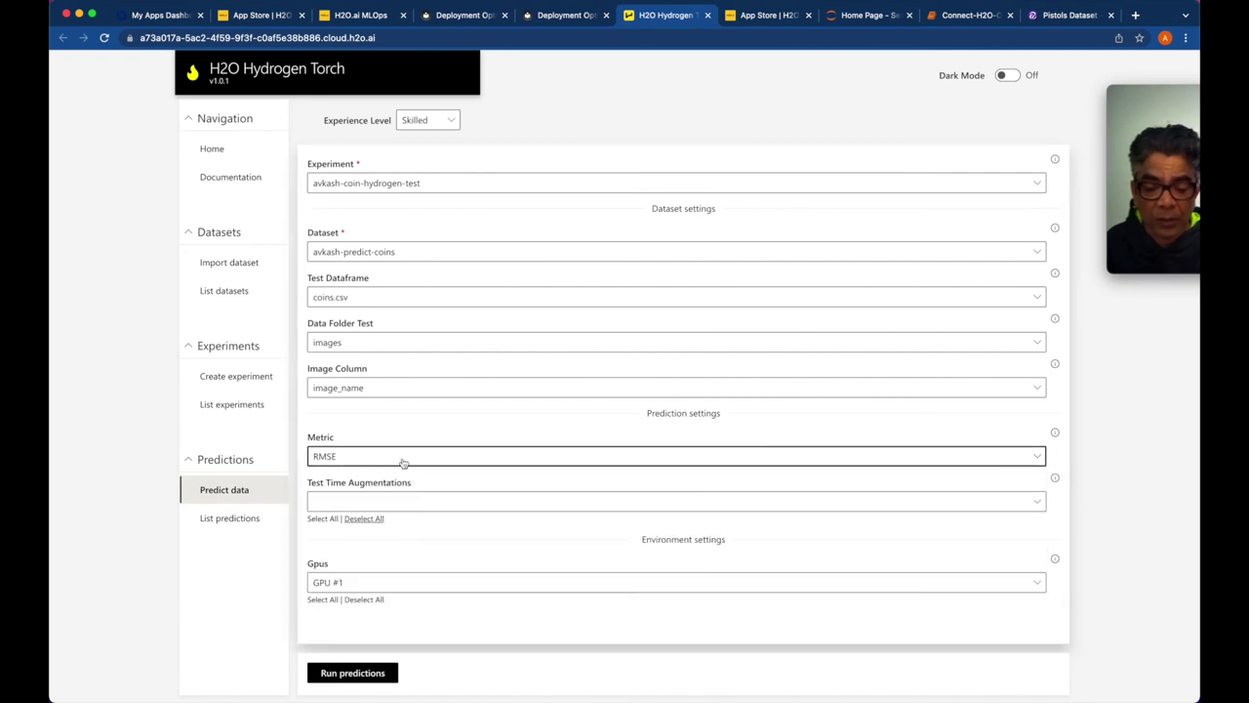
Run the predictions and refresh the predictions list until the coin-hydrogen-test run finishes
{"action": "left_click", "coordinate": [353, 672]}
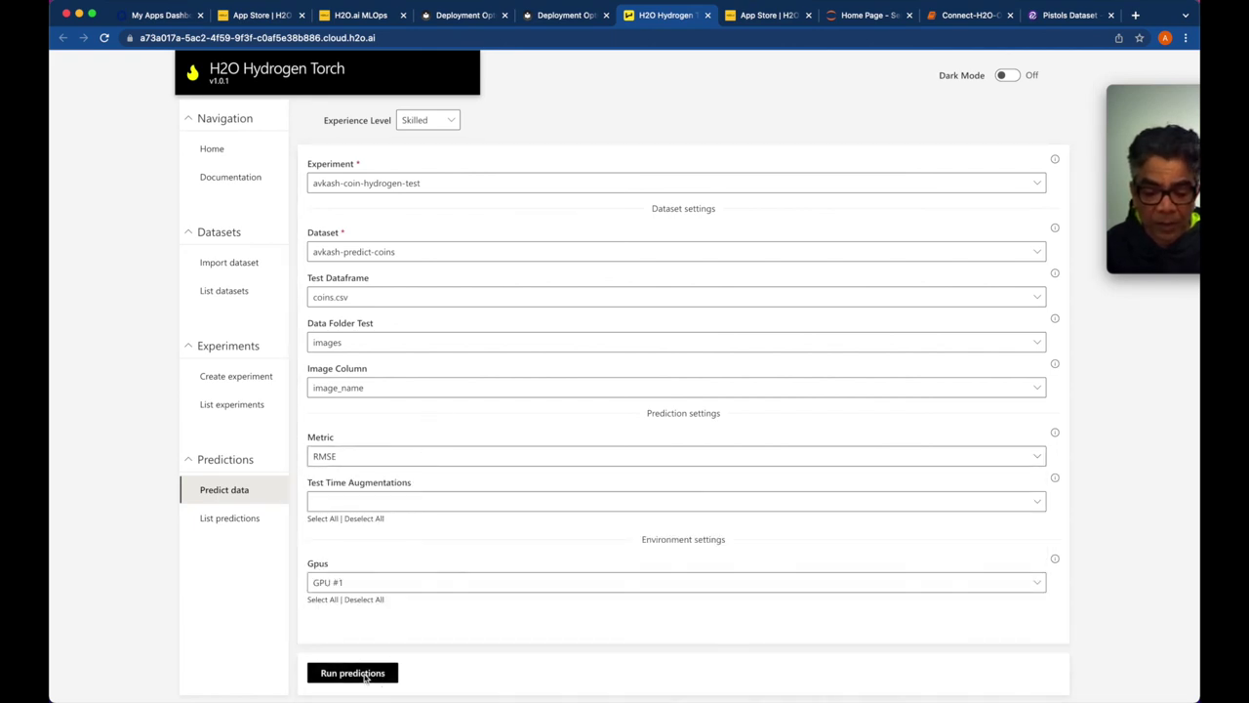
{"action": "left_click", "coordinate": [336, 672]}
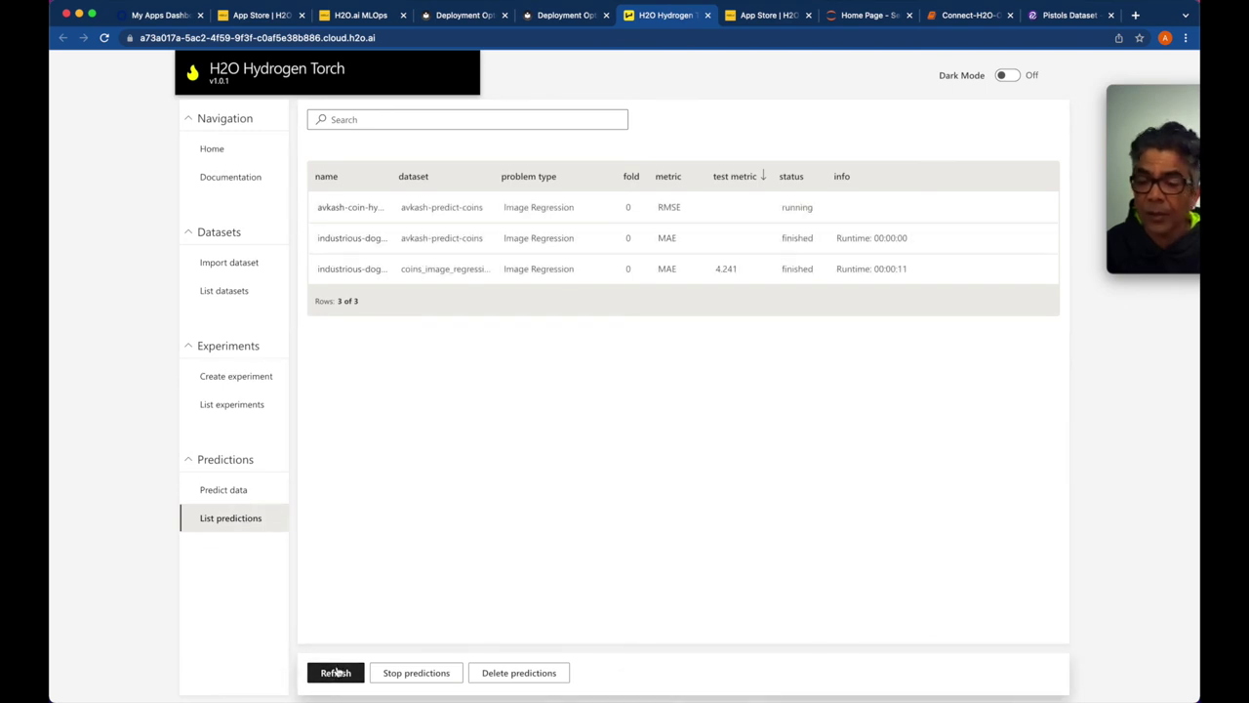
{"action": "left_click", "coordinate": [336, 672]}
{"action": "left_click", "coordinate": [336, 672]}
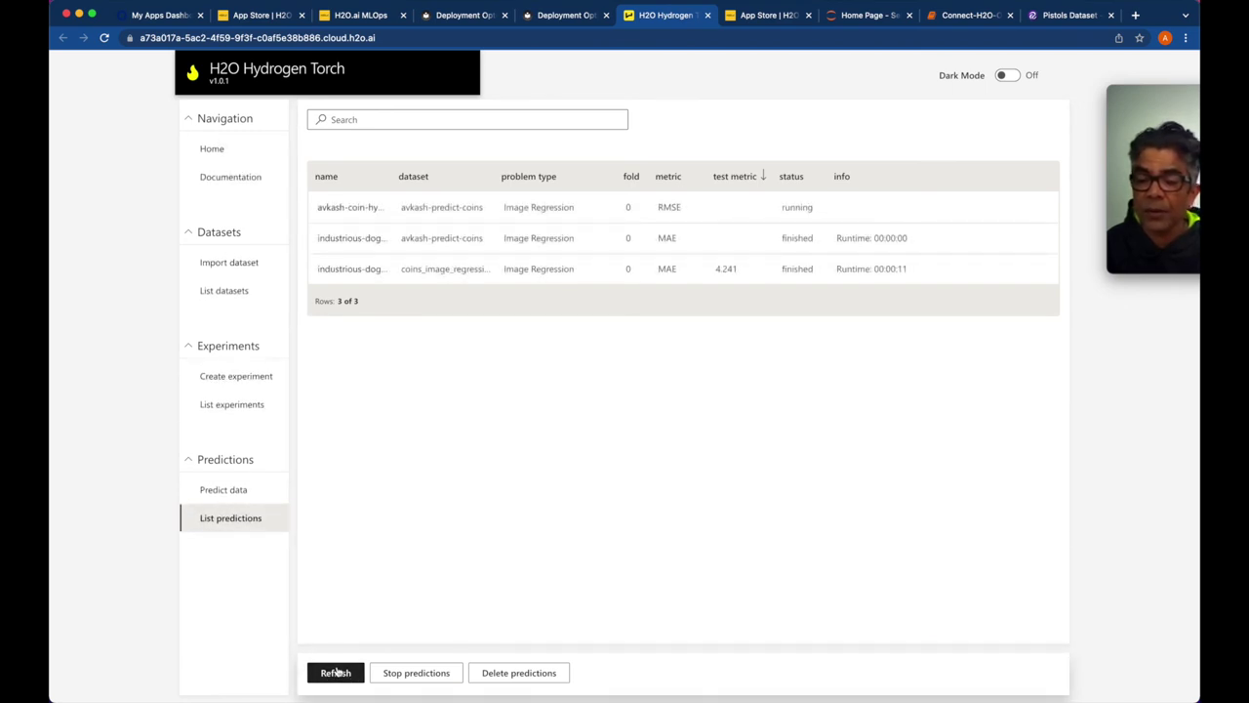
{"action": "left_click", "coordinate": [336, 673]}
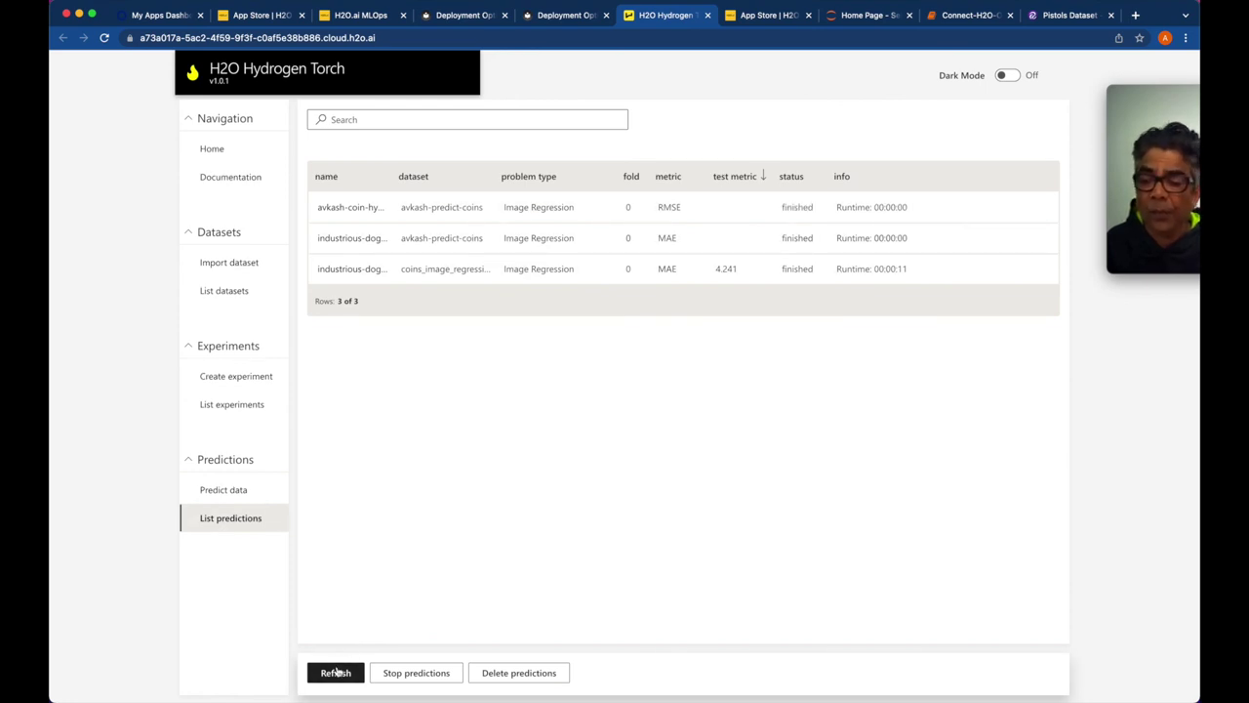
{"action": "left_click", "coordinate": [336, 673]}
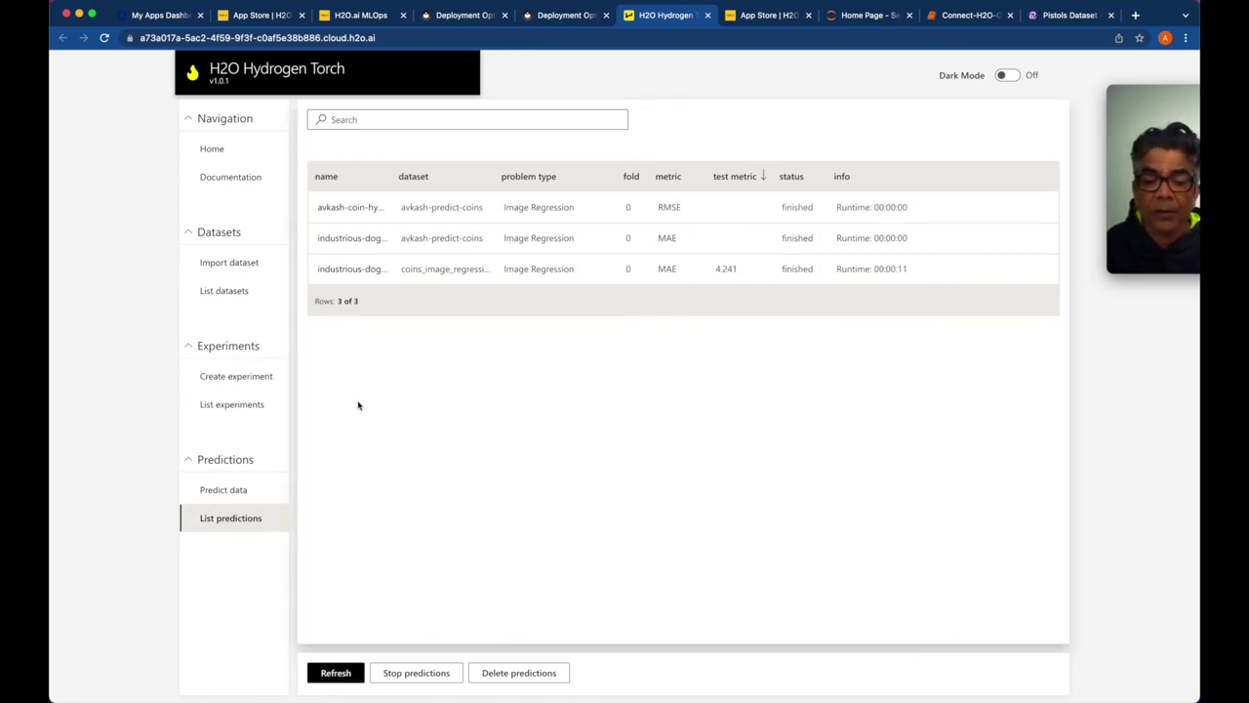
Open the coin-hydrogen-test prediction and inspect the predicted values of both coin images in the test prediction insights
{"action": "left_click", "coordinate": [373, 209]}
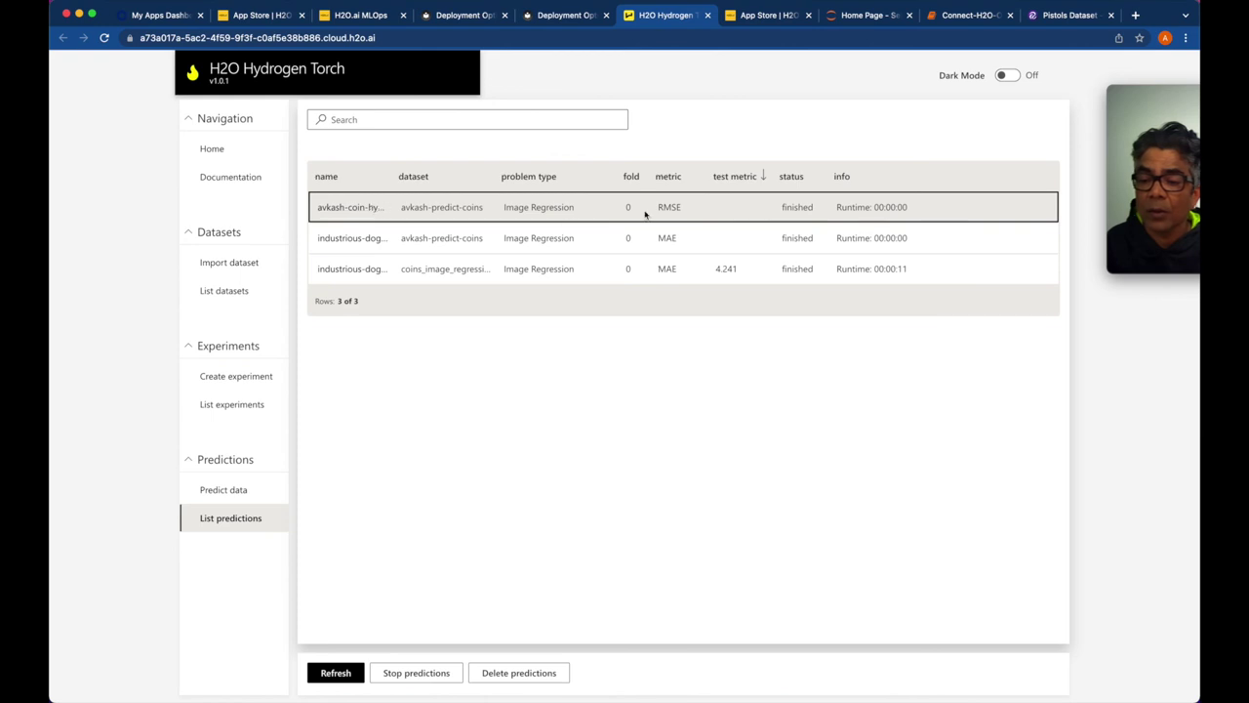
{"action": "left_click", "coordinate": [355, 209]}
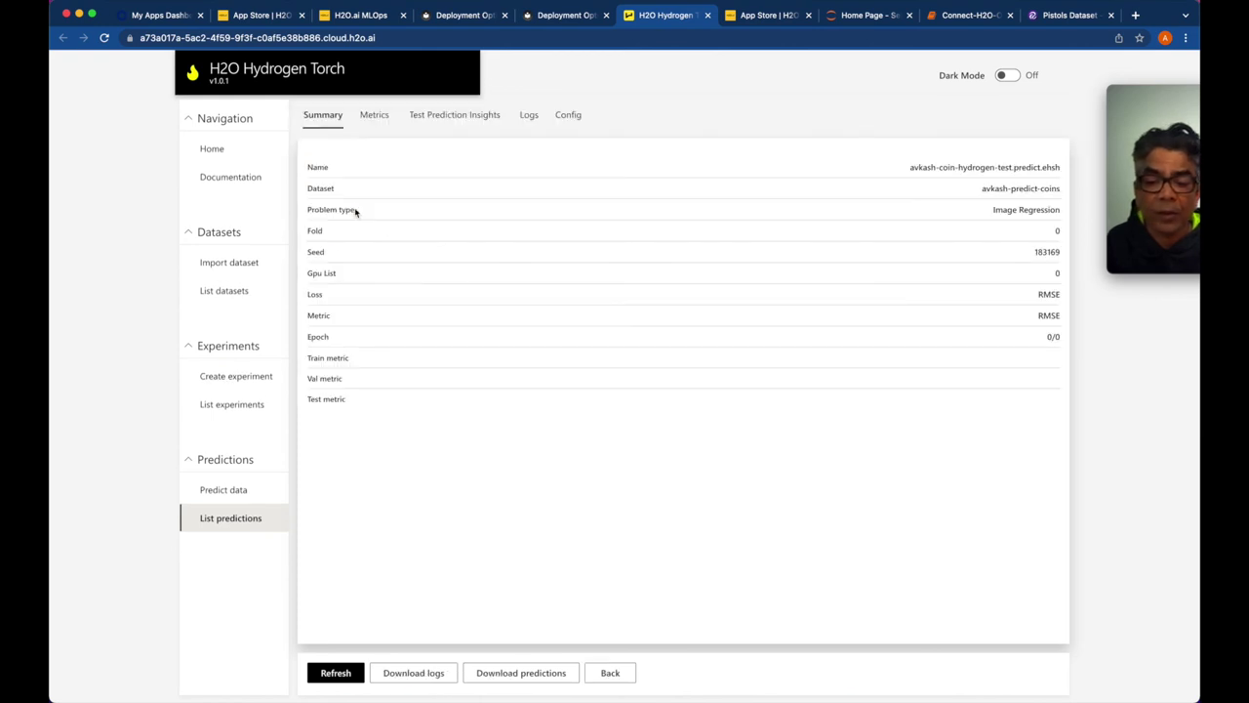
{"action": "left_click", "coordinate": [444, 118]}
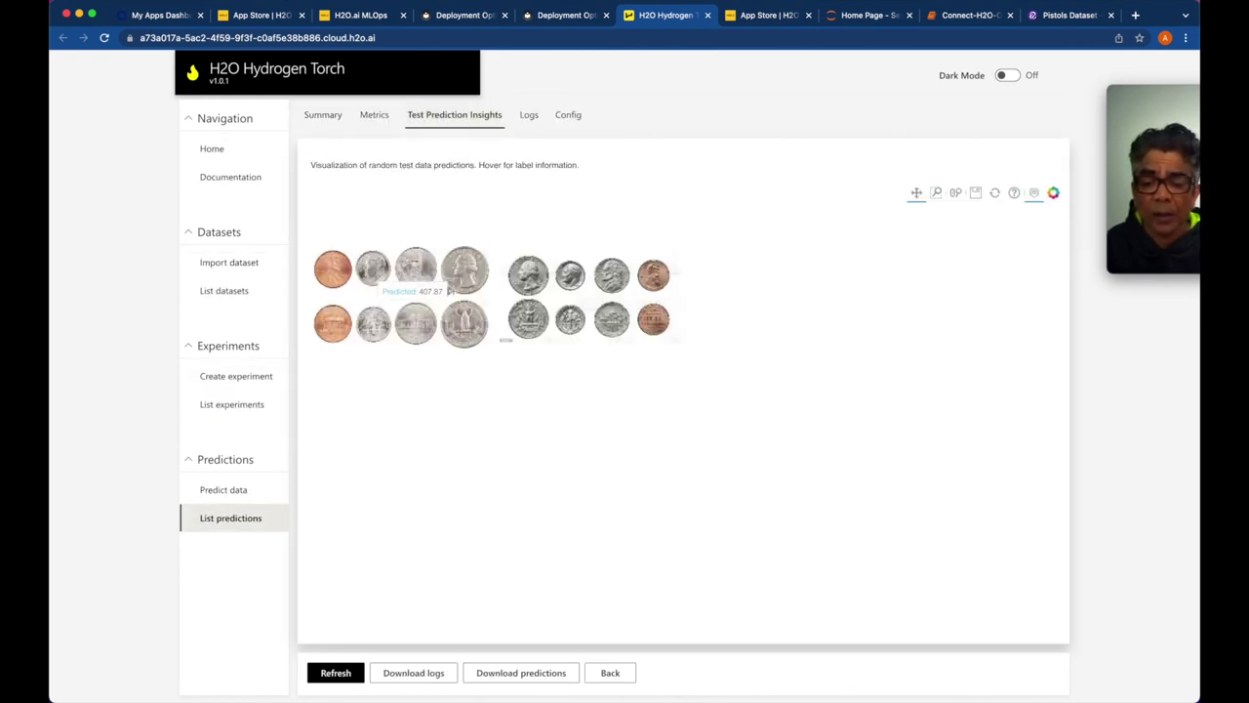
{"action": "mouse_move", "coordinate": [568, 278]}
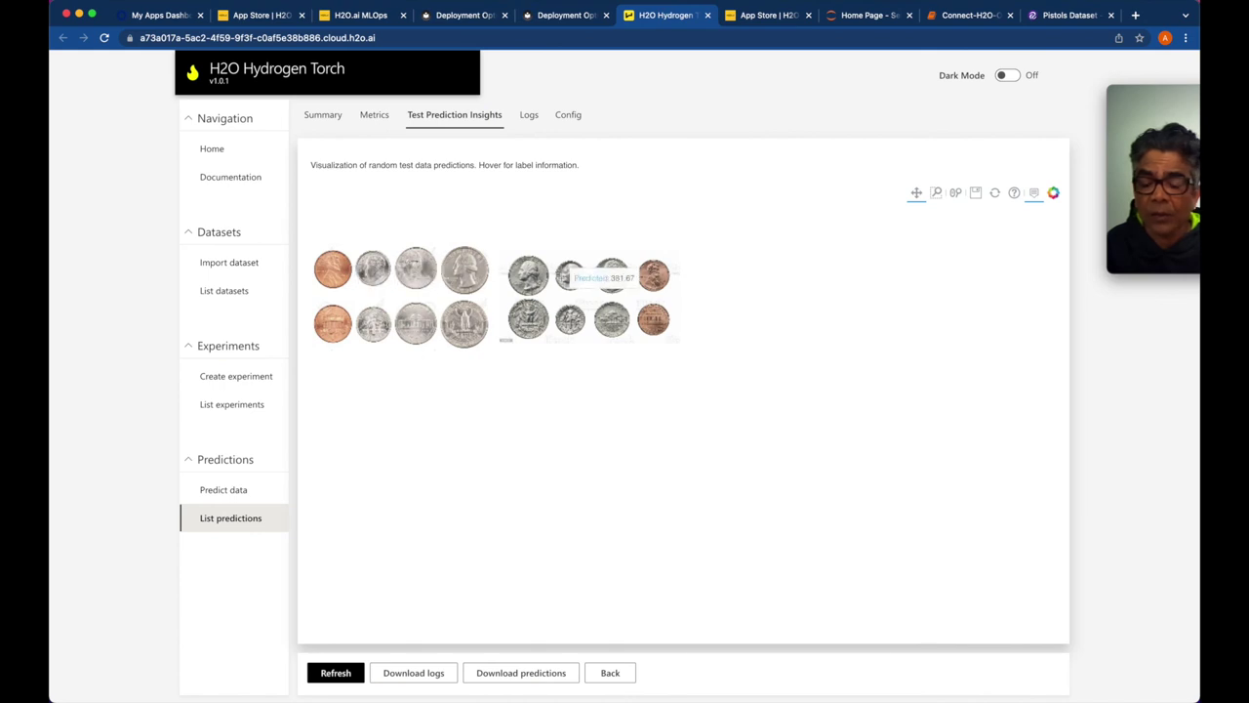
{"action": "mouse_move", "coordinate": [330, 320]}
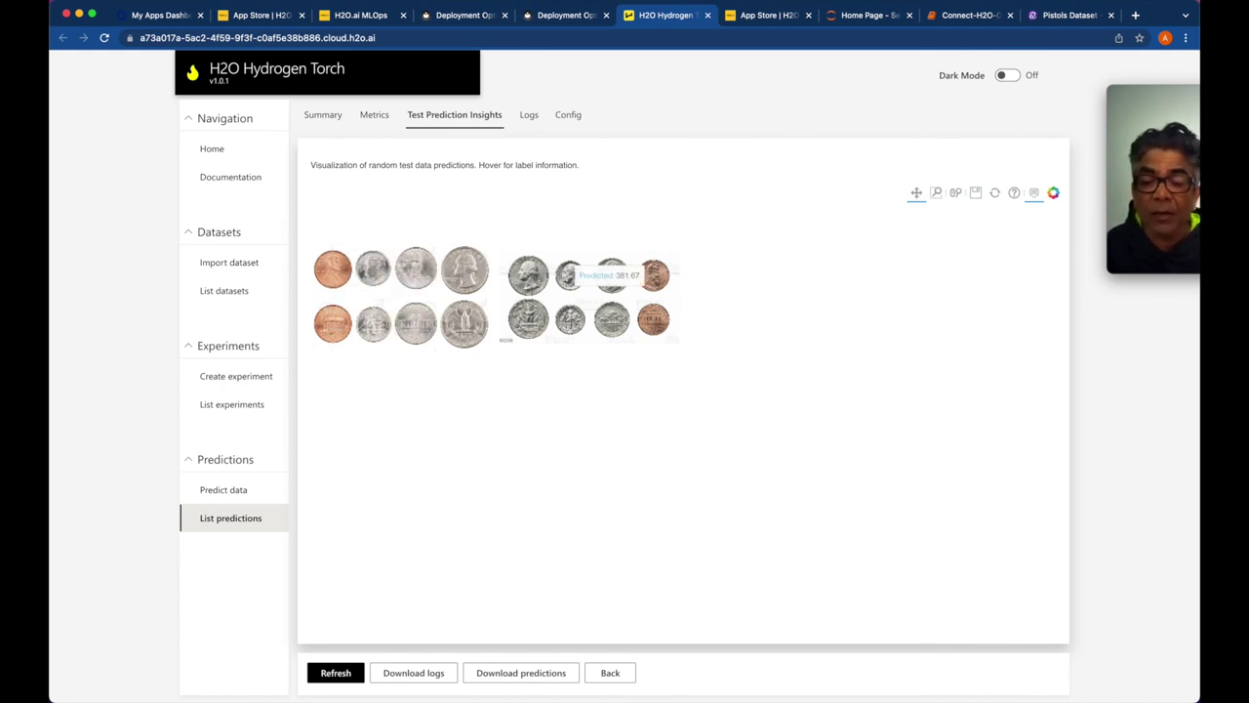
{"action": "left_click", "coordinate": [384, 125]}
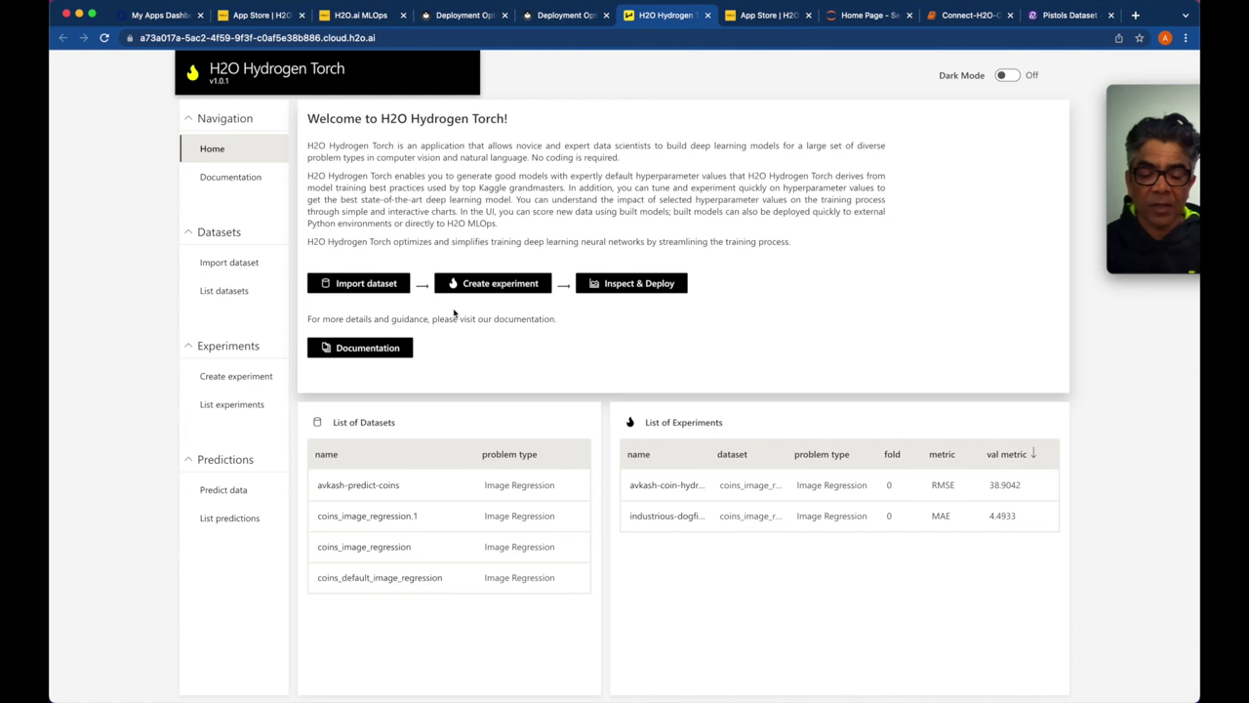
Open the coins_image_regression.1 dataset from the datasets list and check the labels of its sample training images
{"action": "left_click", "coordinate": [238, 289]}
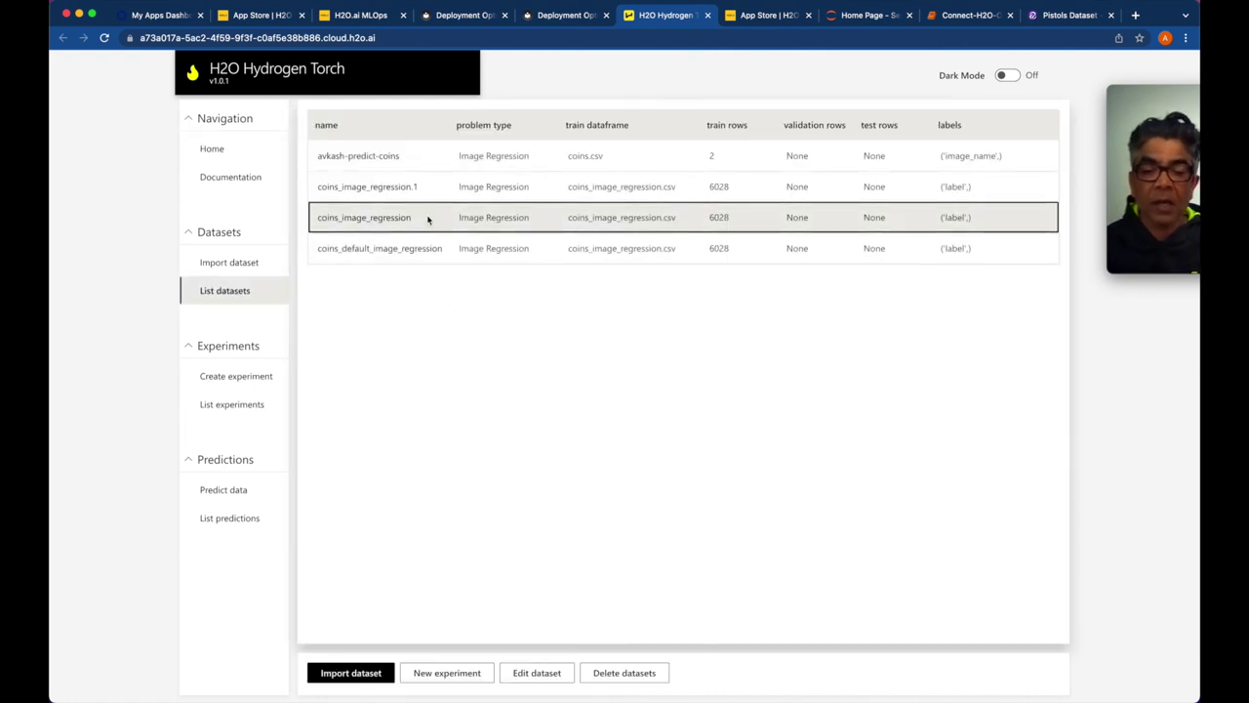
{"action": "left_click", "coordinate": [387, 191]}
{"action": "mouse_move", "coordinate": [395, 274]}
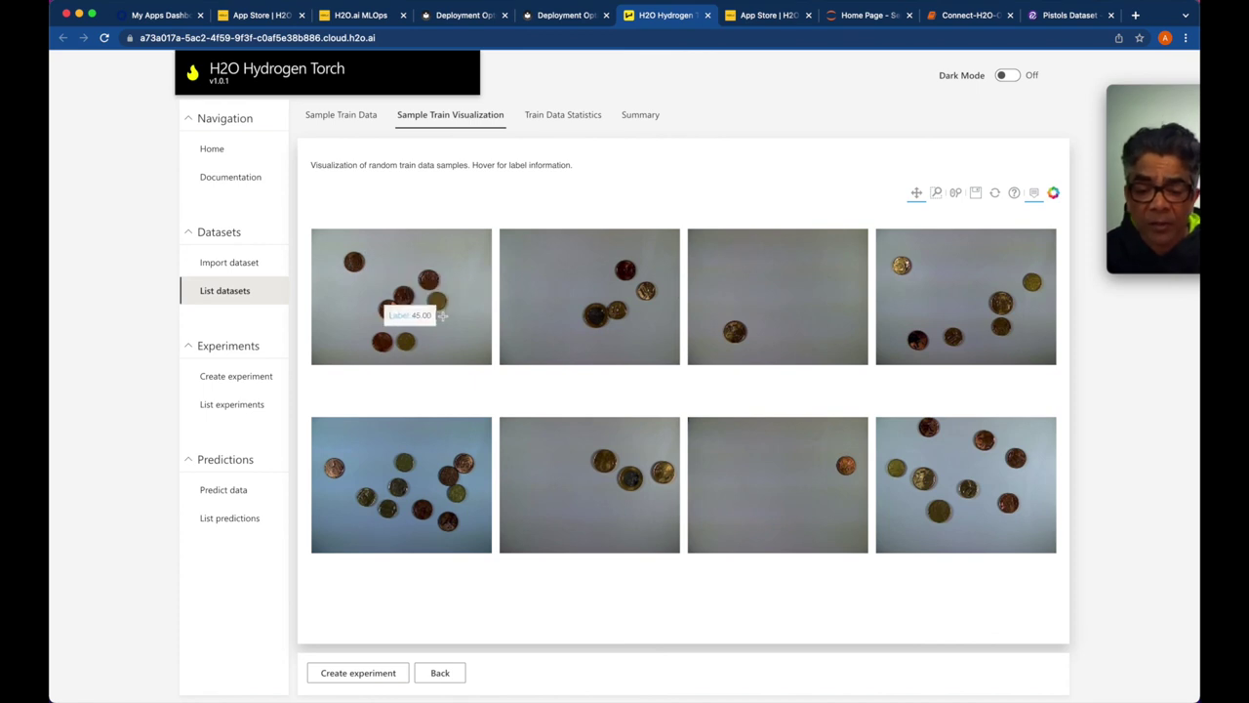